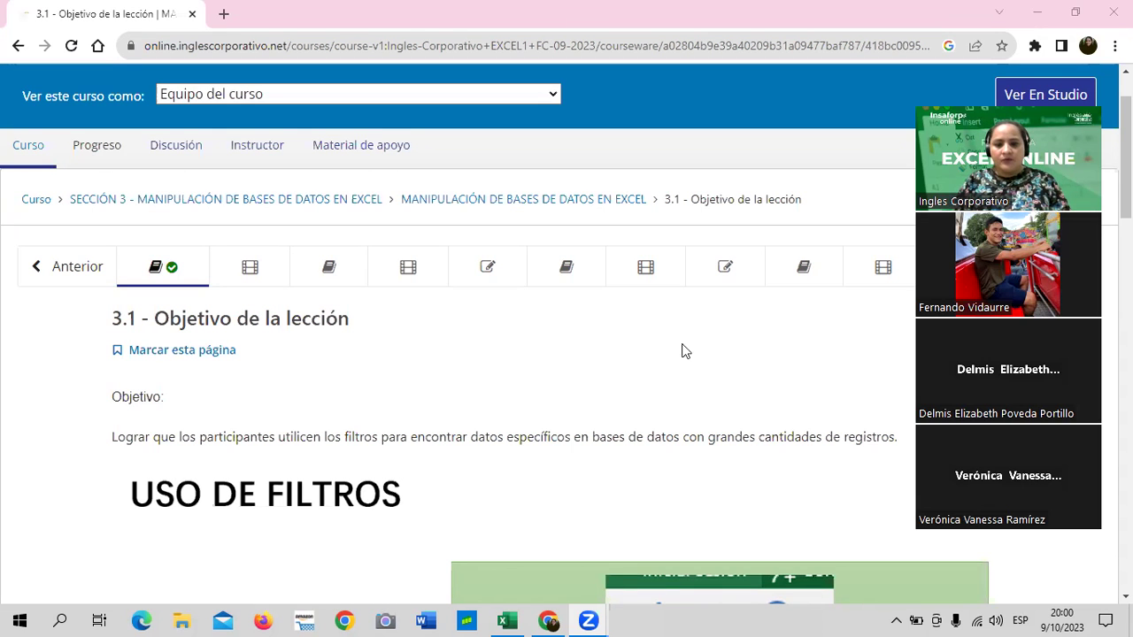
Step: View the Progreso chart for Inglés Corporativo, then return to the Excel básico course outline
{"action": "scroll", "coordinate": [688, 352], "scroll_direction": "up", "scroll_amount": 1}
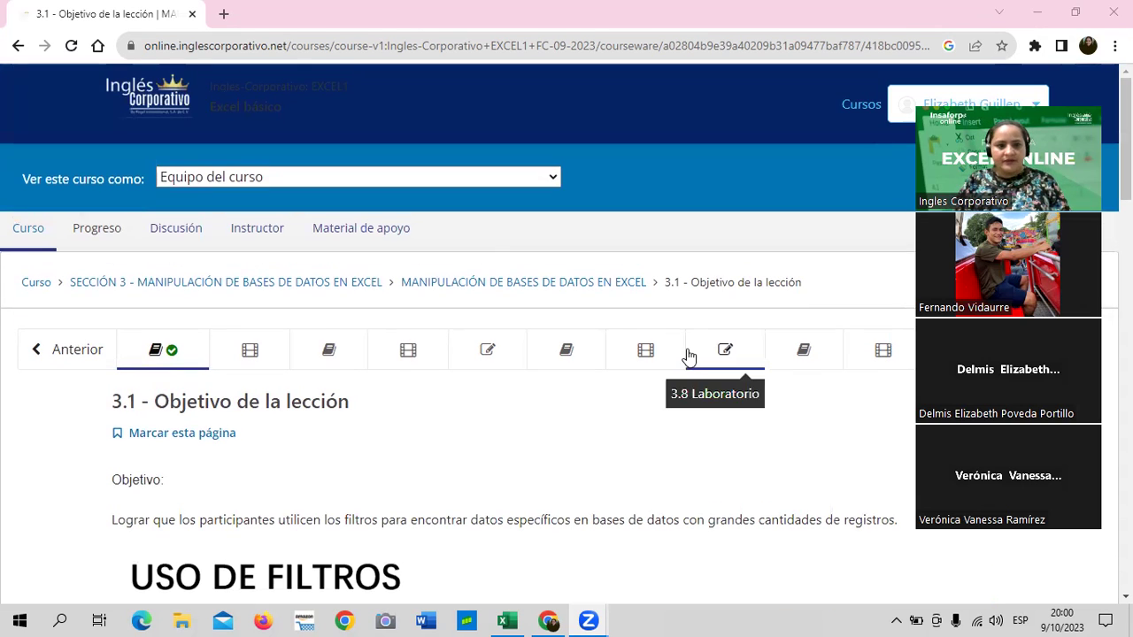
{"action": "scroll", "coordinate": [687, 354], "scroll_direction": "down", "scroll_amount": 1}
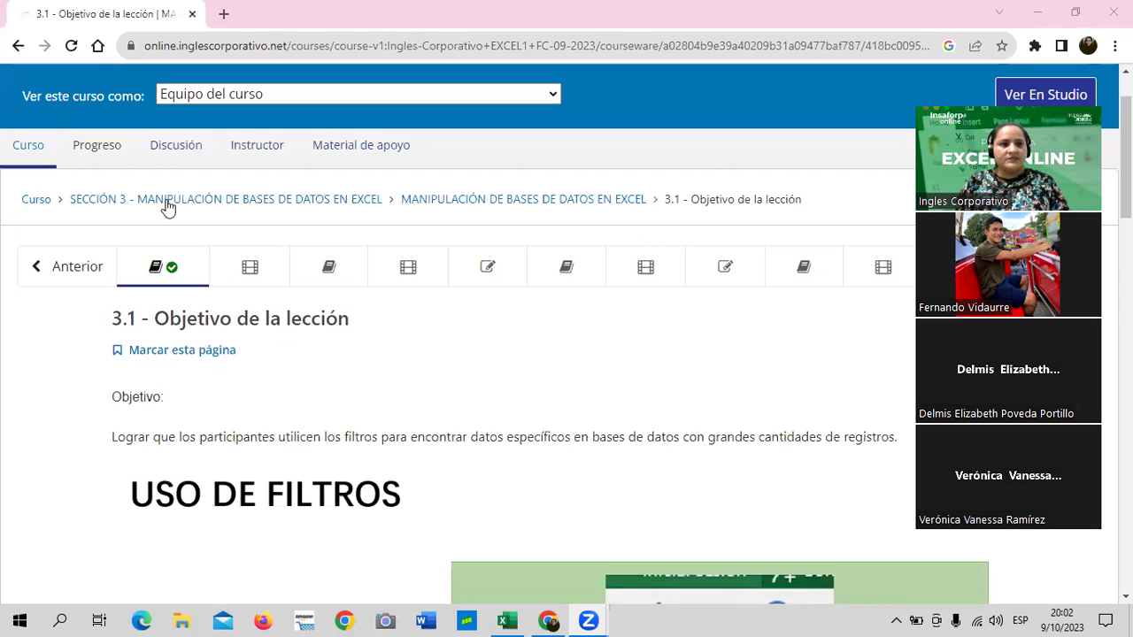
{"action": "left_click", "coordinate": [98, 151]}
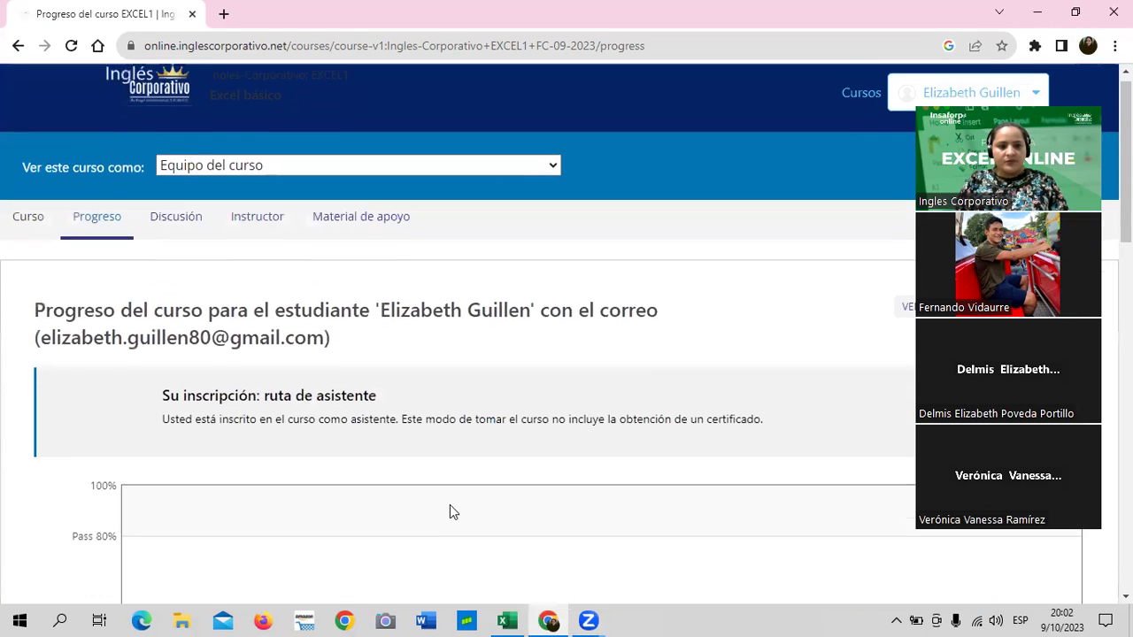
{"action": "scroll", "coordinate": [450, 511], "scroll_direction": "down", "scroll_amount": 3}
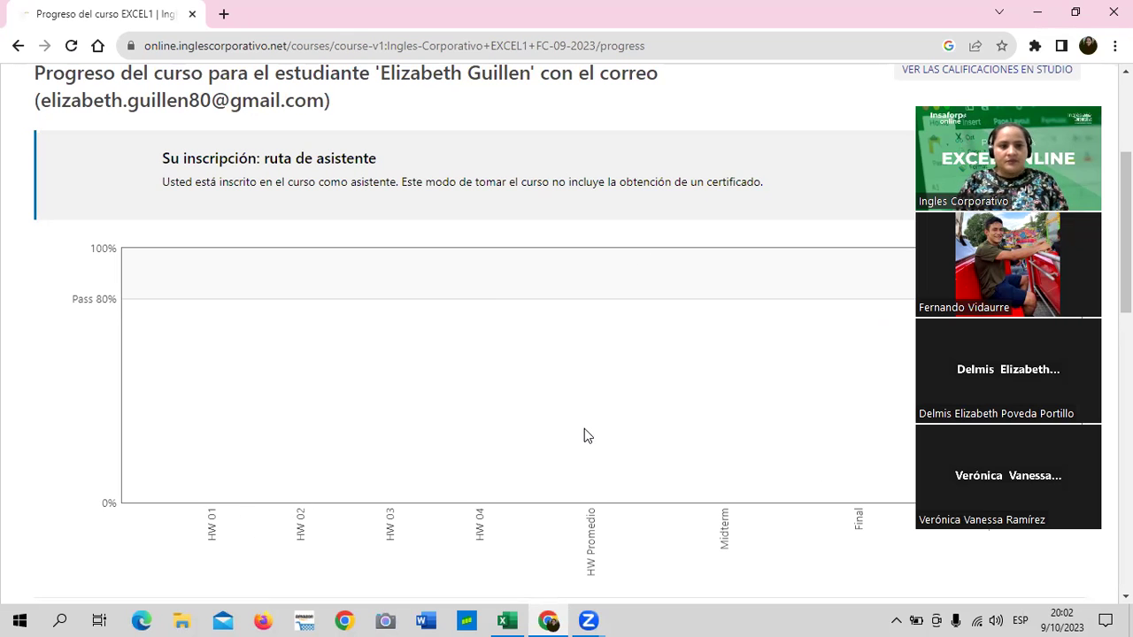
{"action": "scroll", "coordinate": [265, 373], "scroll_direction": "up", "scroll_amount": 2}
{"action": "scroll", "coordinate": [266, 372], "scroll_direction": "up", "scroll_amount": 2}
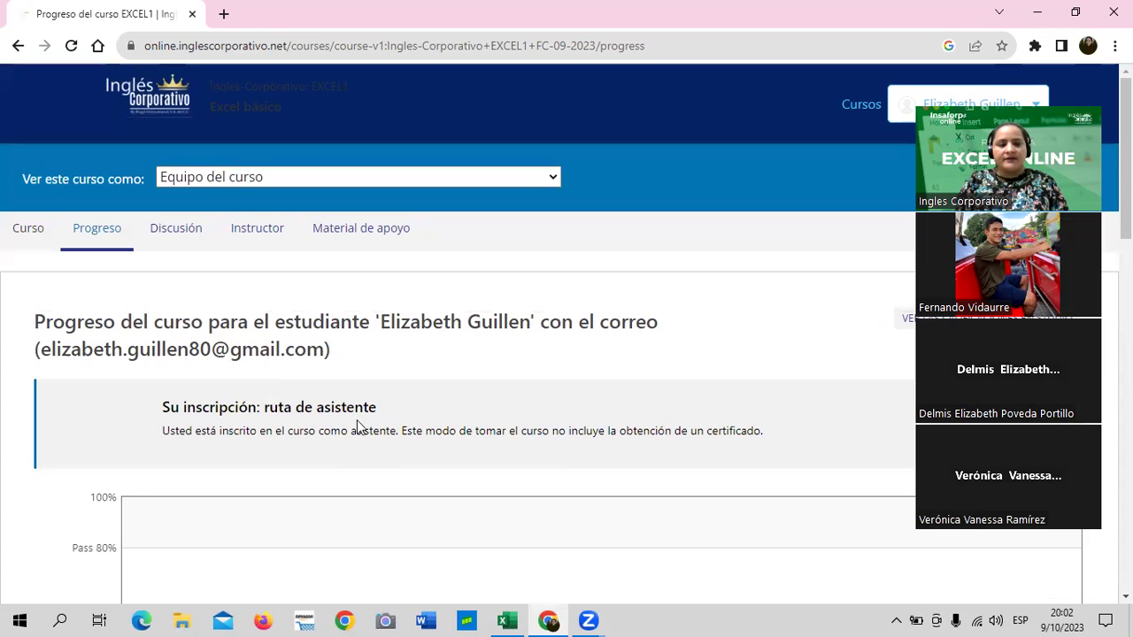
{"action": "left_click", "coordinate": [35, 235]}
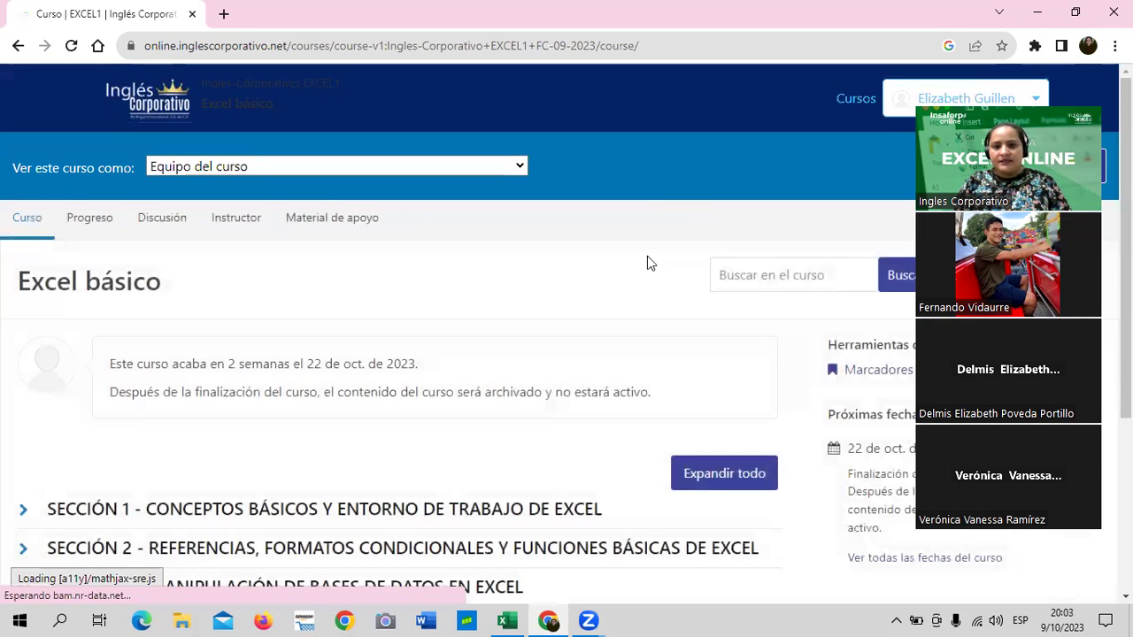
Step: Open Sección 3 MANIPULACIÓN DE BASES DE DATOS EN EXCEL at lesson 3.1 Objetivo de la lección
{"action": "scroll", "coordinate": [446, 387], "scroll_direction": "down", "scroll_amount": 1}
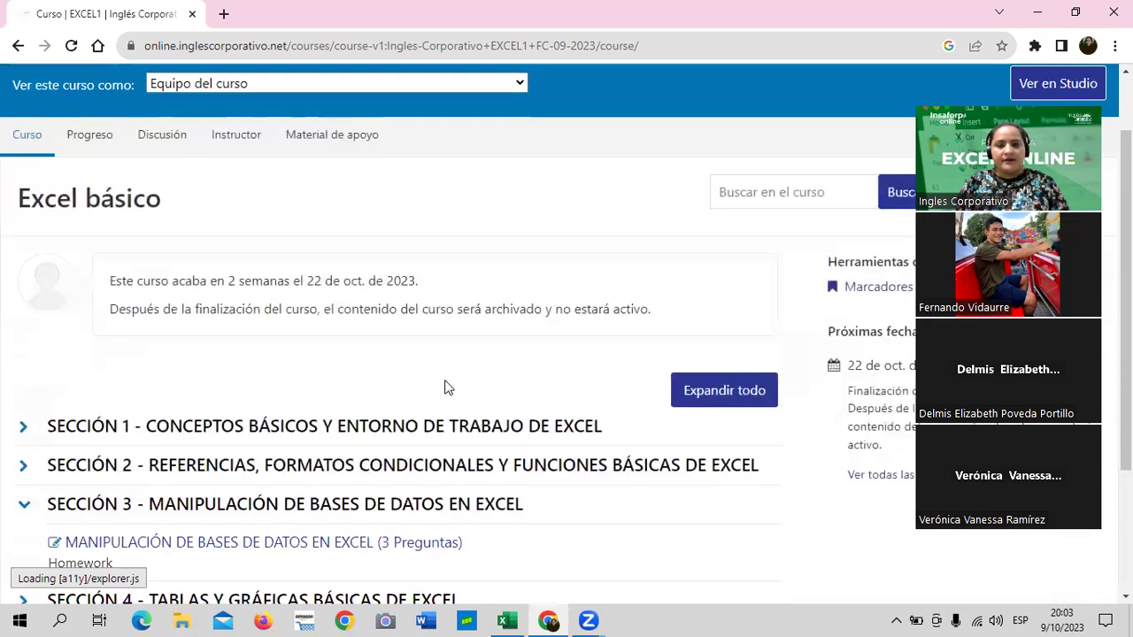
{"action": "scroll", "coordinate": [445, 387], "scroll_direction": "down", "scroll_amount": 1}
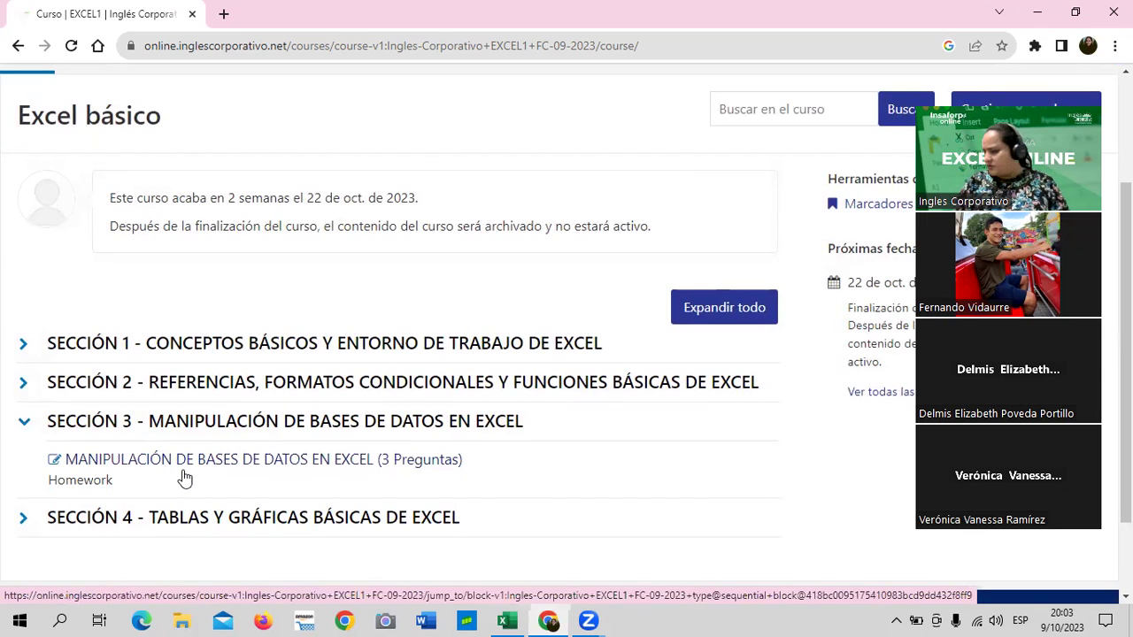
{"action": "left_click", "coordinate": [248, 458]}
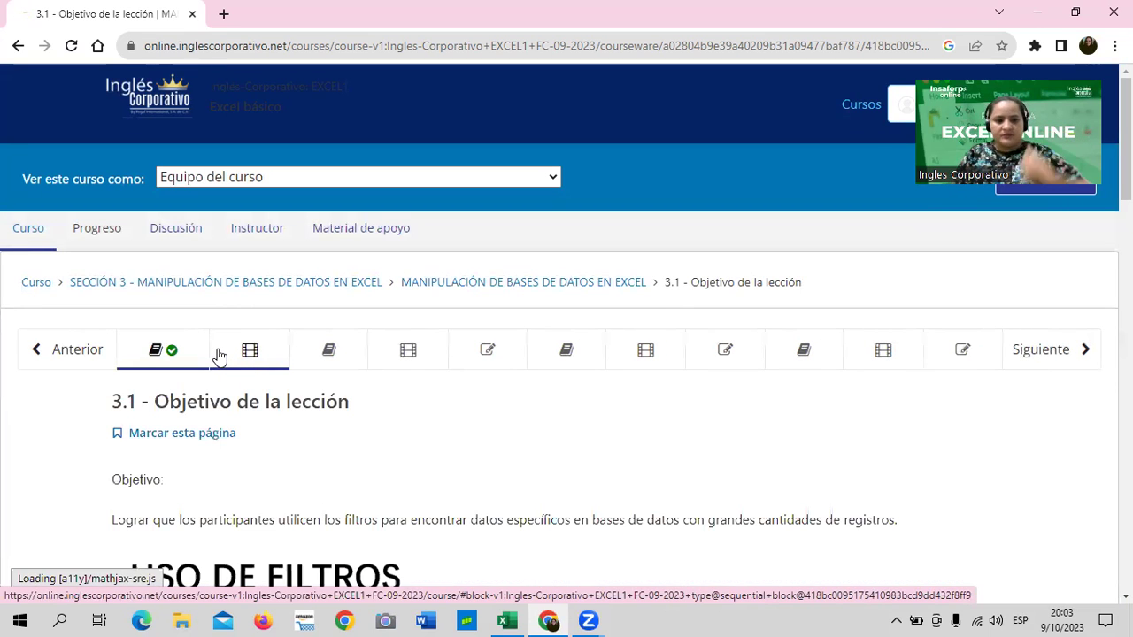
Step: Open lesson 3.2 Uso de filtros from the lesson navigation bar's video icon
{"action": "scroll", "coordinate": [617, 410], "scroll_direction": "down", "scroll_amount": 2}
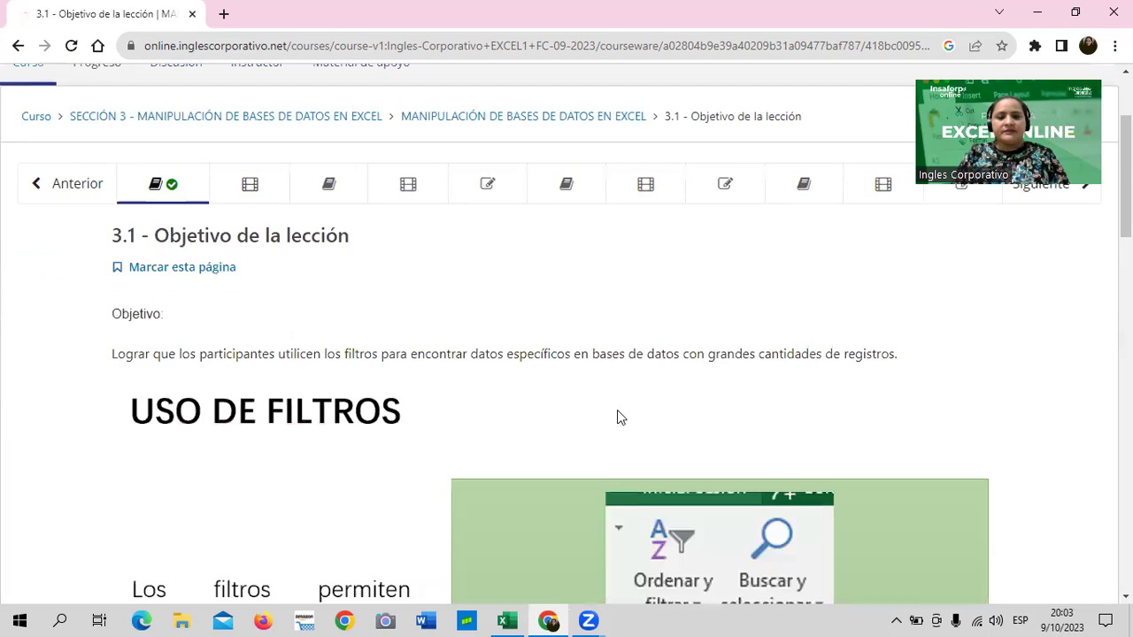
{"action": "scroll", "coordinate": [611, 409], "scroll_direction": "up", "scroll_amount": 2}
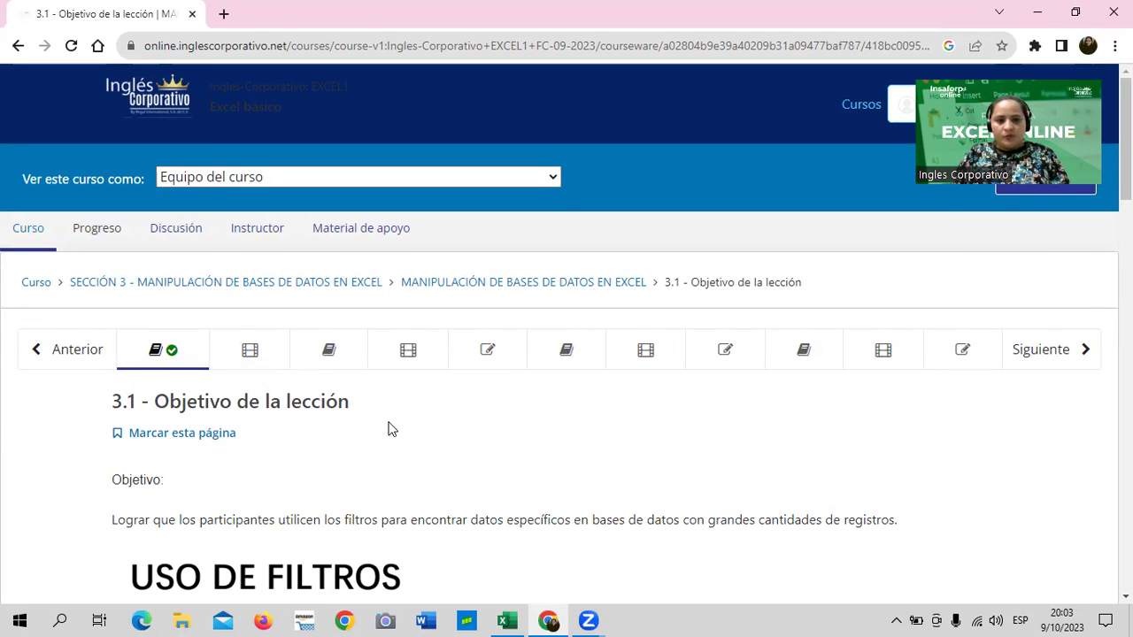
{"action": "scroll", "coordinate": [390, 427], "scroll_direction": "down", "scroll_amount": 2}
{"action": "scroll", "coordinate": [388, 429], "scroll_direction": "down", "scroll_amount": 2}
{"action": "scroll", "coordinate": [387, 430], "scroll_direction": "up", "scroll_amount": 4}
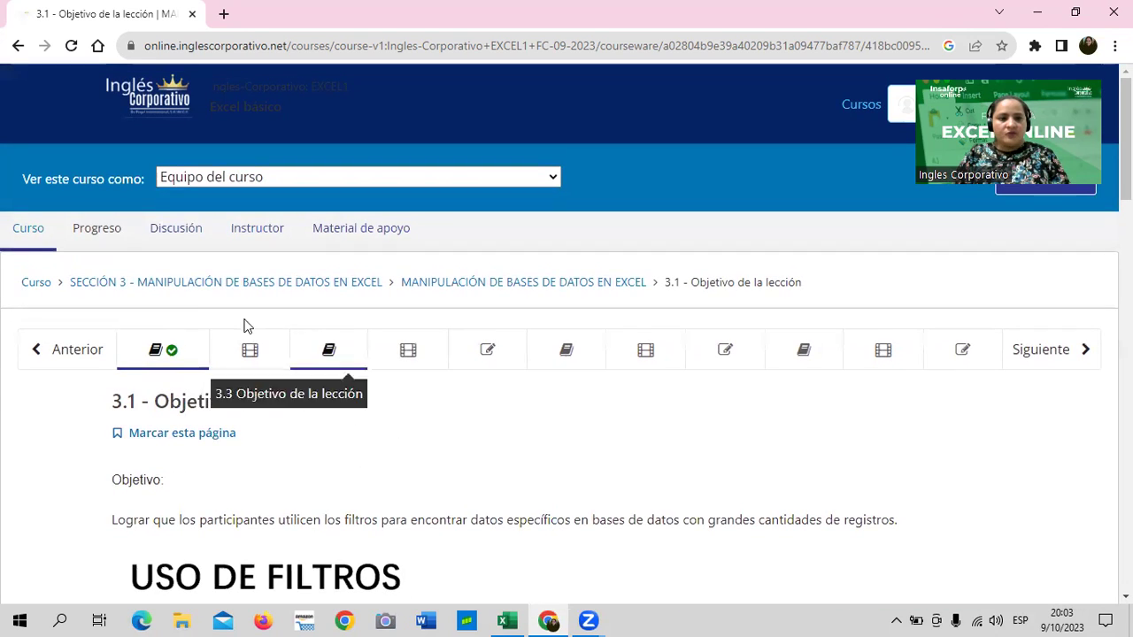
{"action": "left_click", "coordinate": [274, 356]}
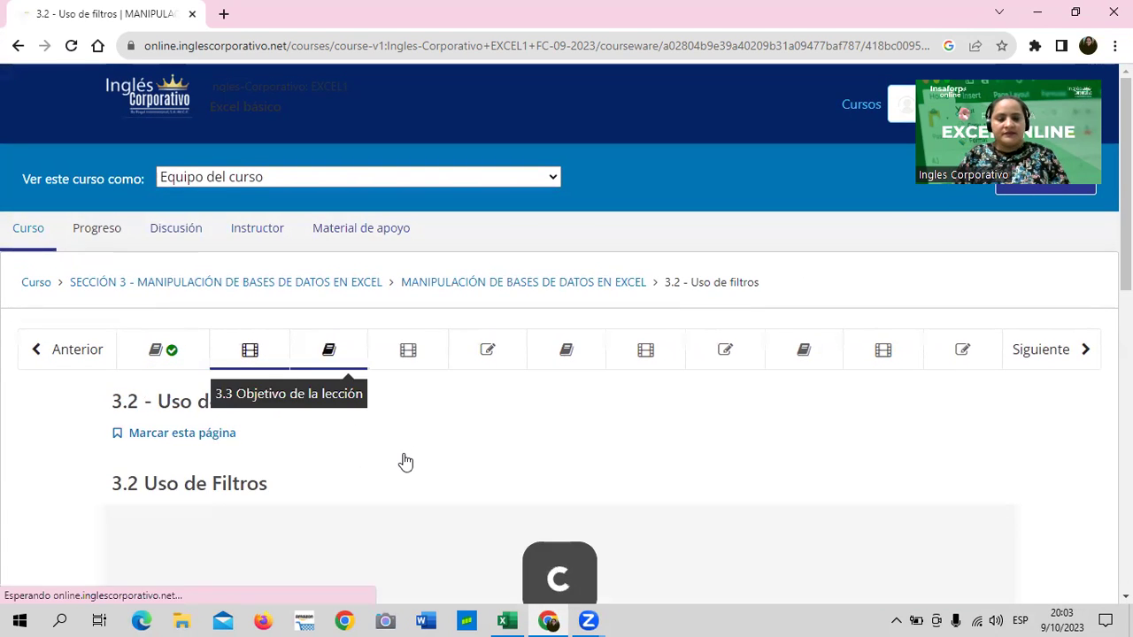
Step: Try the PLANTILLA DE ACTIVIDADES SECCIÓN 3 file, then close the 'Página no encontrada' tab
{"action": "scroll", "coordinate": [404, 459], "scroll_direction": "down", "scroll_amount": 3}
{"action": "scroll", "coordinate": [405, 459], "scroll_direction": "down", "scroll_amount": 2}
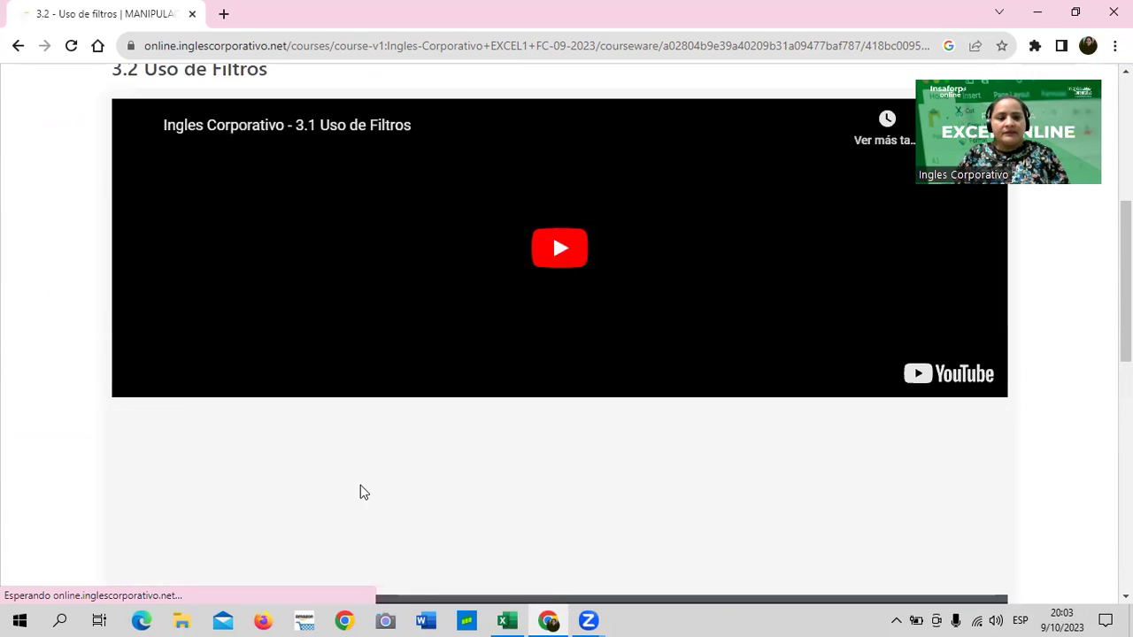
{"action": "scroll", "coordinate": [346, 505], "scroll_direction": "down", "scroll_amount": 1}
{"action": "scroll", "coordinate": [298, 504], "scroll_direction": "down", "scroll_amount": 2}
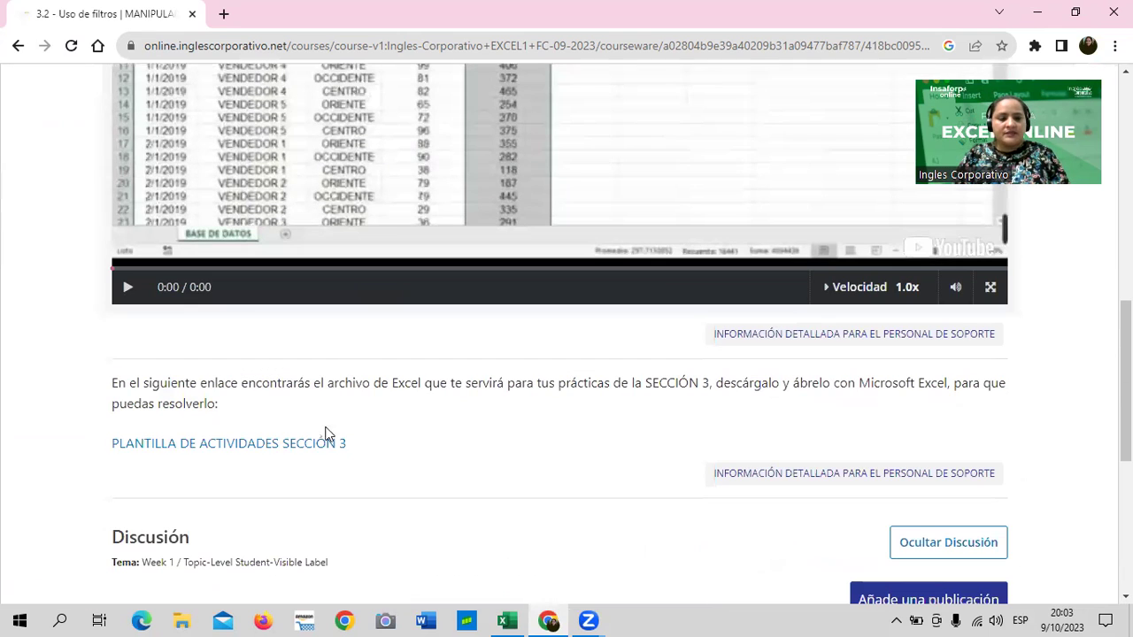
{"action": "left_click", "coordinate": [230, 446]}
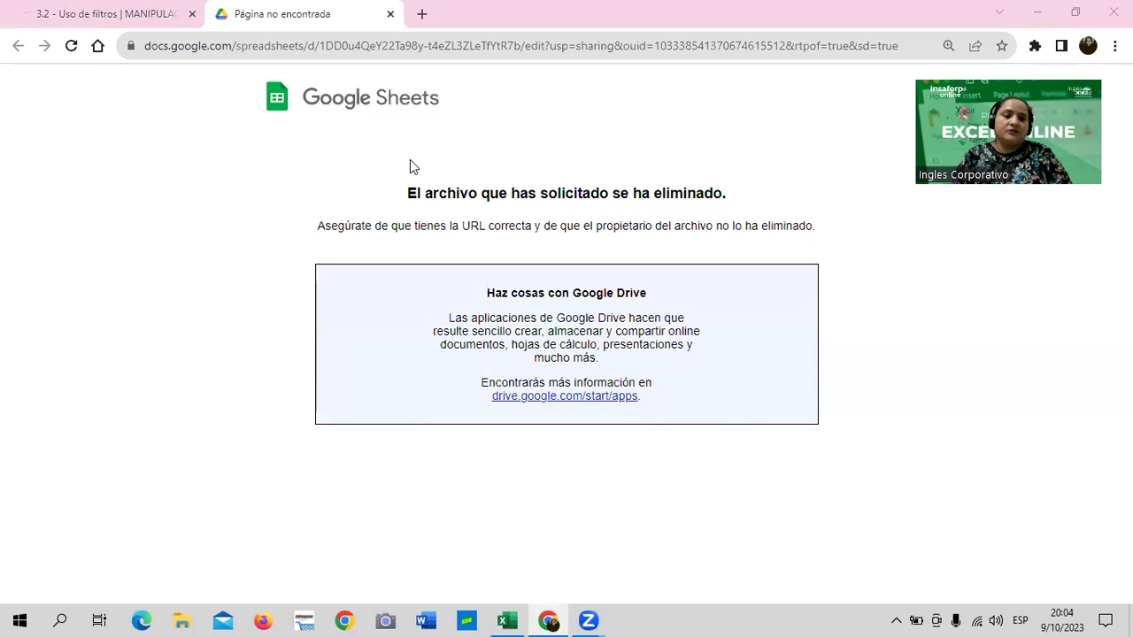
{"action": "left_click", "coordinate": [392, 16]}
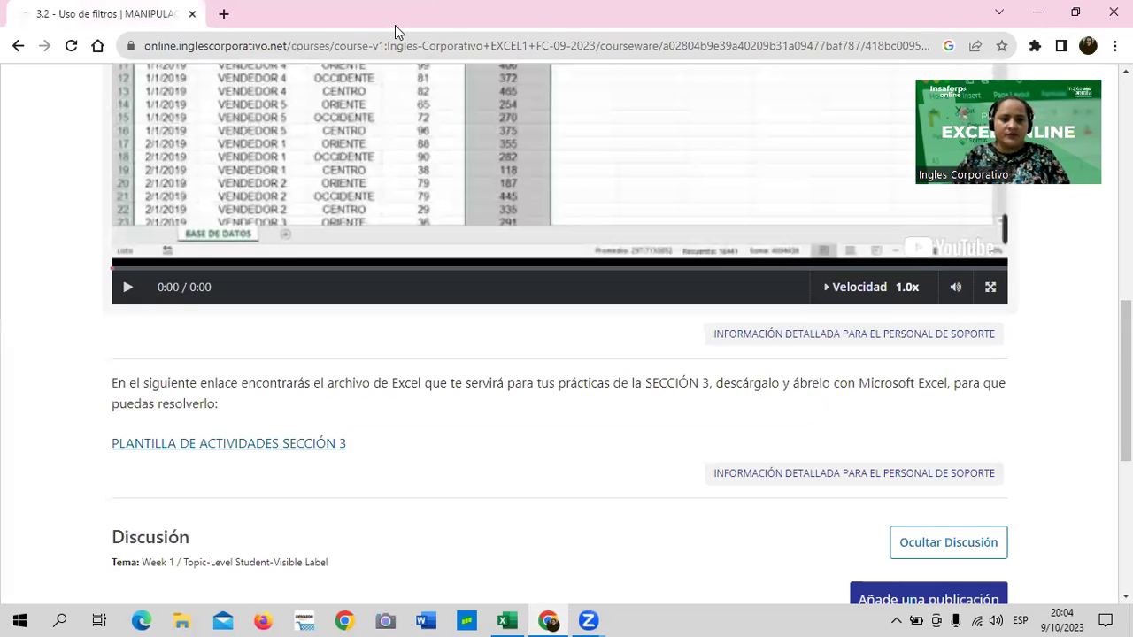
Step: Switch to the Excel workbook 3.1 Uso de Filtros
{"action": "scroll", "coordinate": [295, 226], "scroll_direction": "up", "scroll_amount": 3}
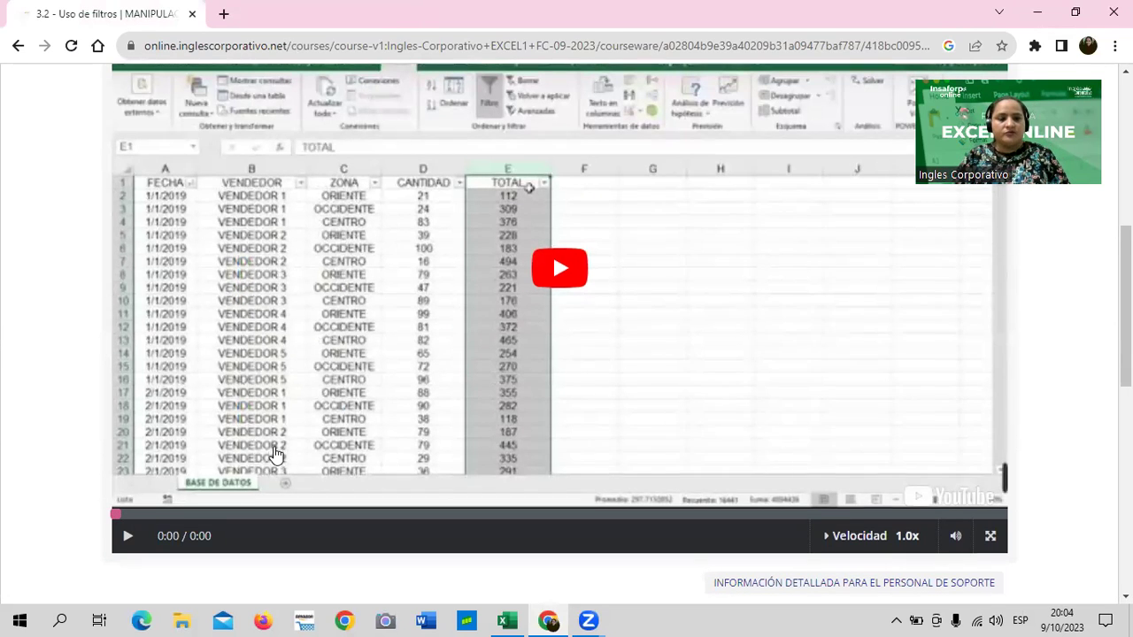
{"action": "scroll", "coordinate": [276, 456], "scroll_direction": "down", "scroll_amount": 1}
{"action": "left_click", "coordinate": [514, 615]}
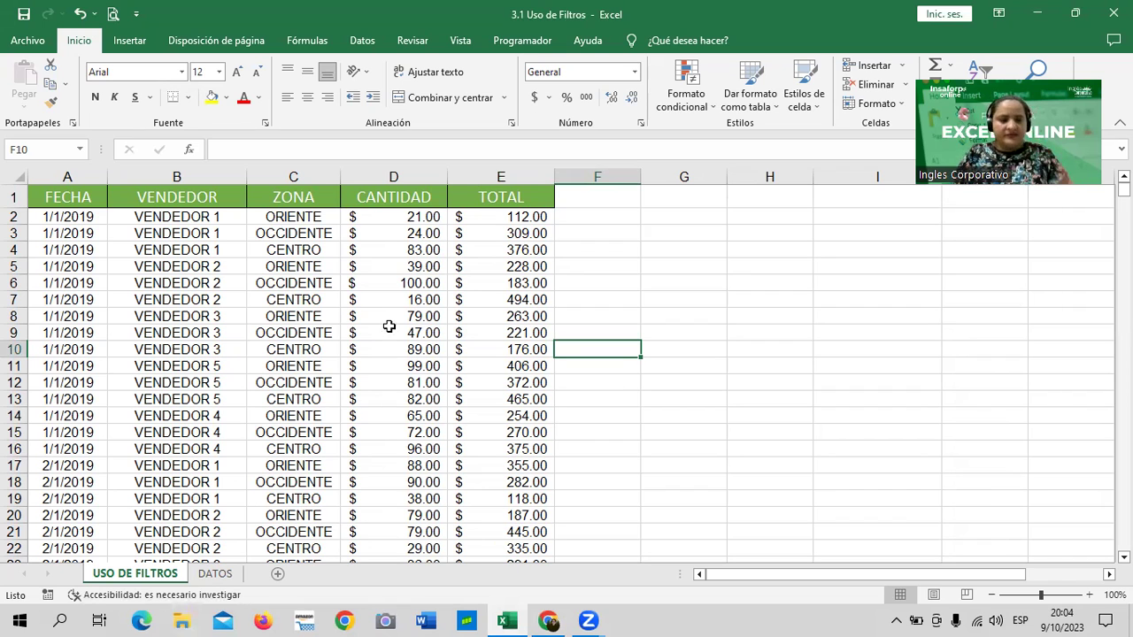
{"action": "scroll", "coordinate": [341, 377], "scroll_direction": "down", "scroll_amount": 20}
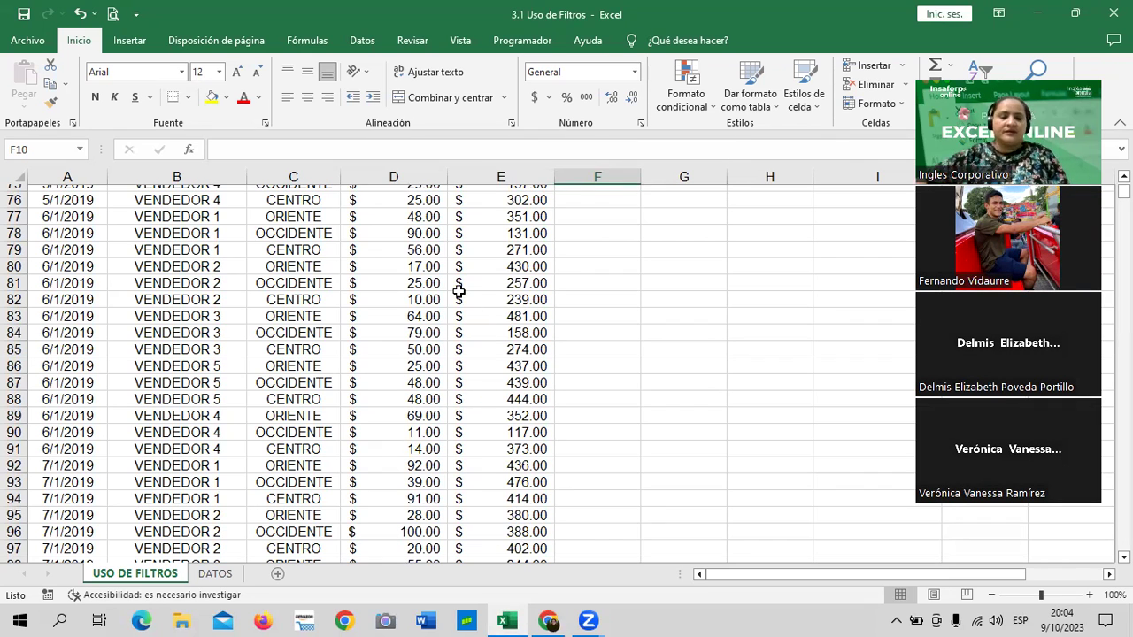
{"action": "left_click", "coordinate": [367, 333]}
{"action": "scroll", "coordinate": [367, 333], "scroll_direction": "down", "scroll_amount": 5}
{"action": "scroll", "coordinate": [369, 337], "scroll_direction": "down", "scroll_amount": 3}
{"action": "scroll", "coordinate": [367, 331], "scroll_direction": "down", "scroll_amount": 10}
{"action": "scroll", "coordinate": [368, 331], "scroll_direction": "down", "scroll_amount": 9}
{"action": "scroll", "coordinate": [298, 366], "scroll_direction": "down", "scroll_amount": 8}
{"action": "scroll", "coordinate": [298, 366], "scroll_direction": "up", "scroll_amount": 6}
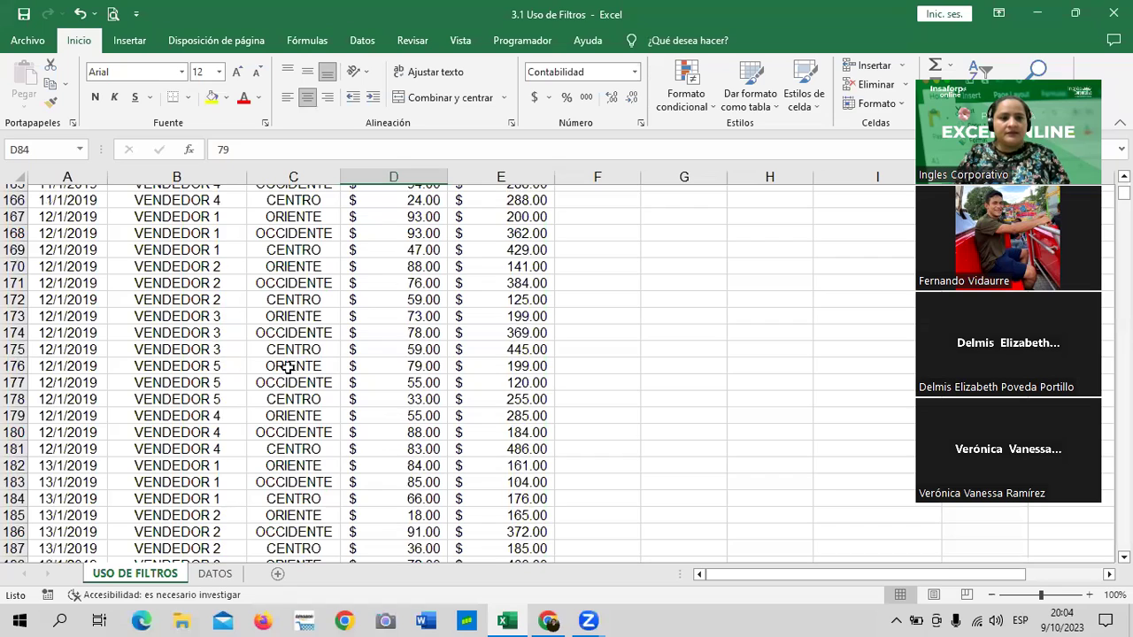
{"action": "scroll", "coordinate": [298, 365], "scroll_direction": "up", "scroll_amount": 15}
{"action": "scroll", "coordinate": [298, 366], "scroll_direction": "up", "scroll_amount": 13}
{"action": "scroll", "coordinate": [299, 365], "scroll_direction": "up", "scroll_amount": 7}
{"action": "scroll", "coordinate": [298, 366], "scroll_direction": "up", "scroll_amount": 13}
{"action": "scroll", "coordinate": [298, 366], "scroll_direction": "up", "scroll_amount": 6}
{"action": "scroll", "coordinate": [299, 366], "scroll_direction": "up", "scroll_amount": 2}
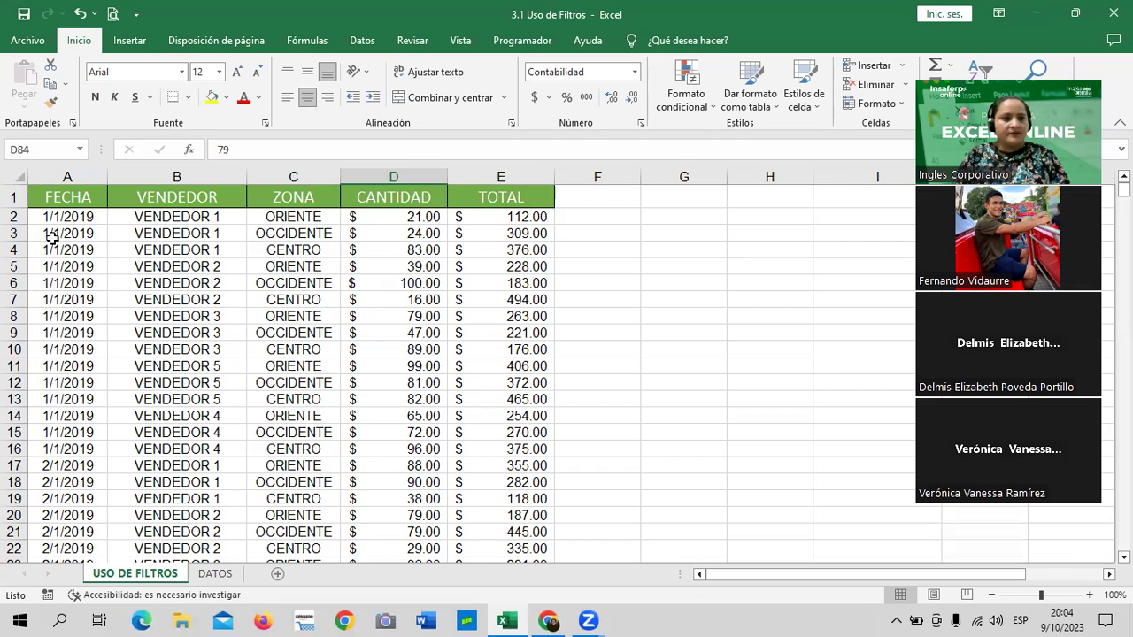
{"action": "left_click", "coordinate": [66, 195]}
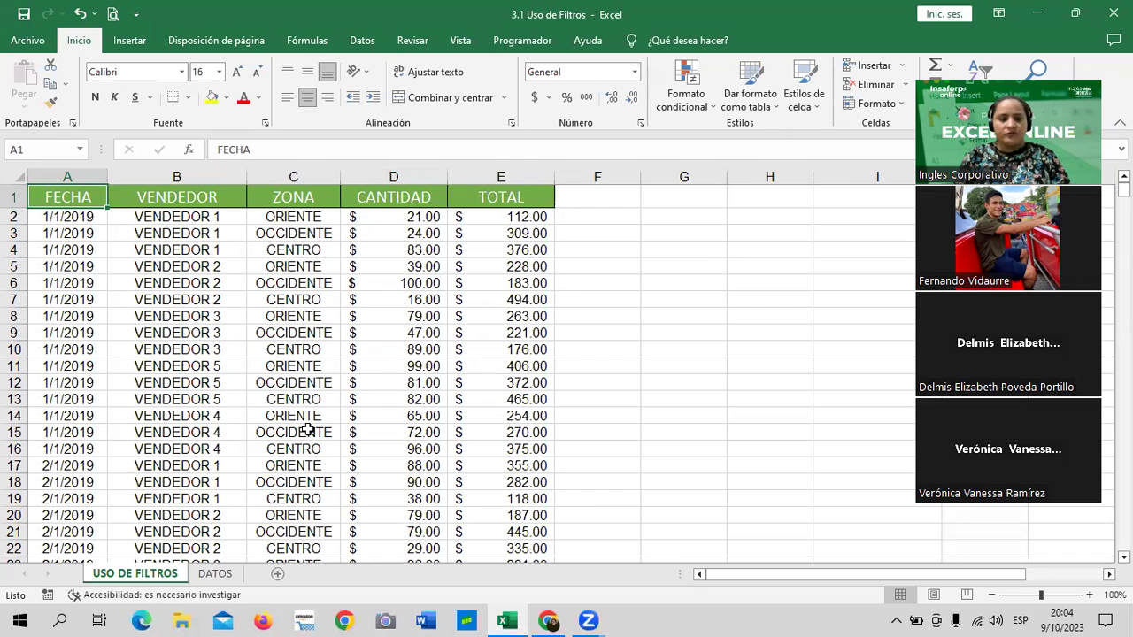
{"action": "key", "text": "ctrl+Down"}
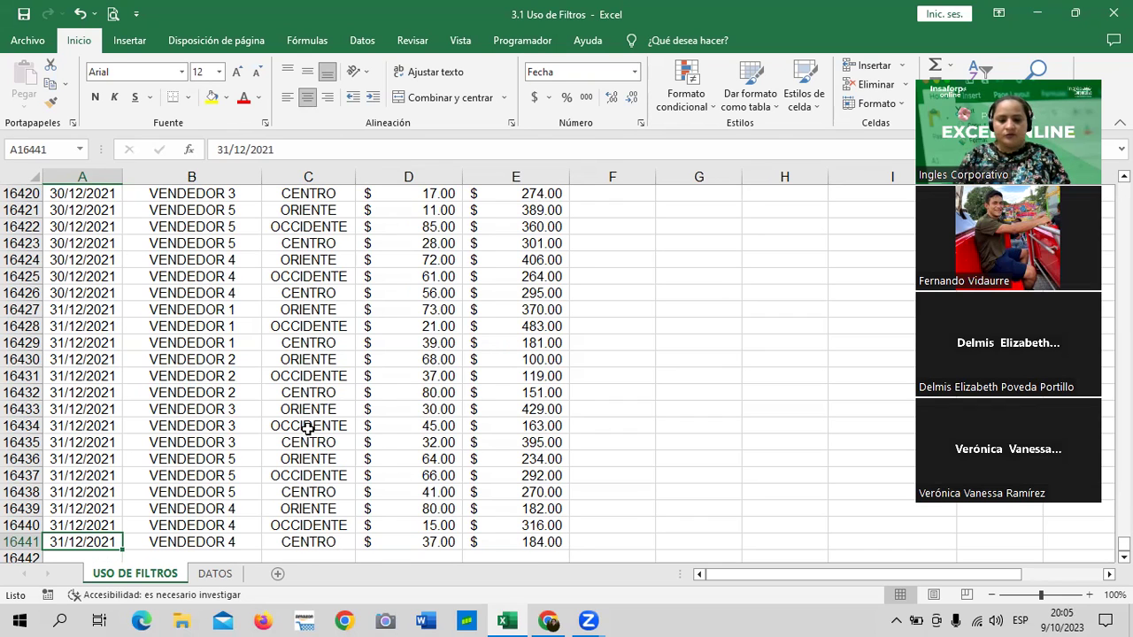
{"action": "key", "text": "ctrl+Up"}
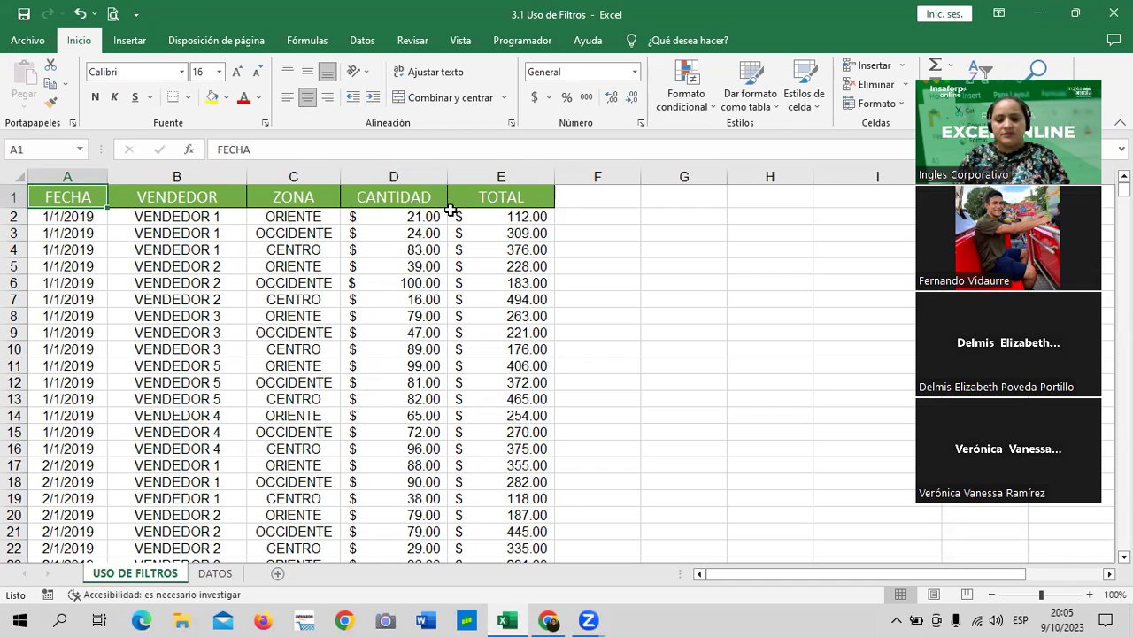
{"action": "key", "text": "ctrl+Down"}
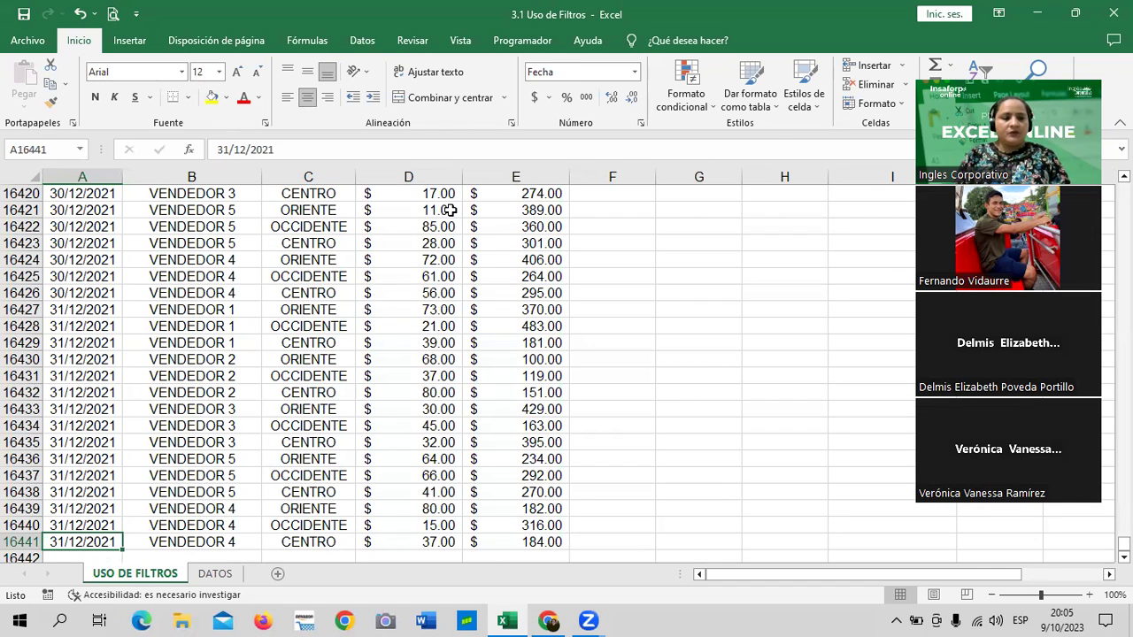
{"action": "key", "text": "ctrl+Right"}
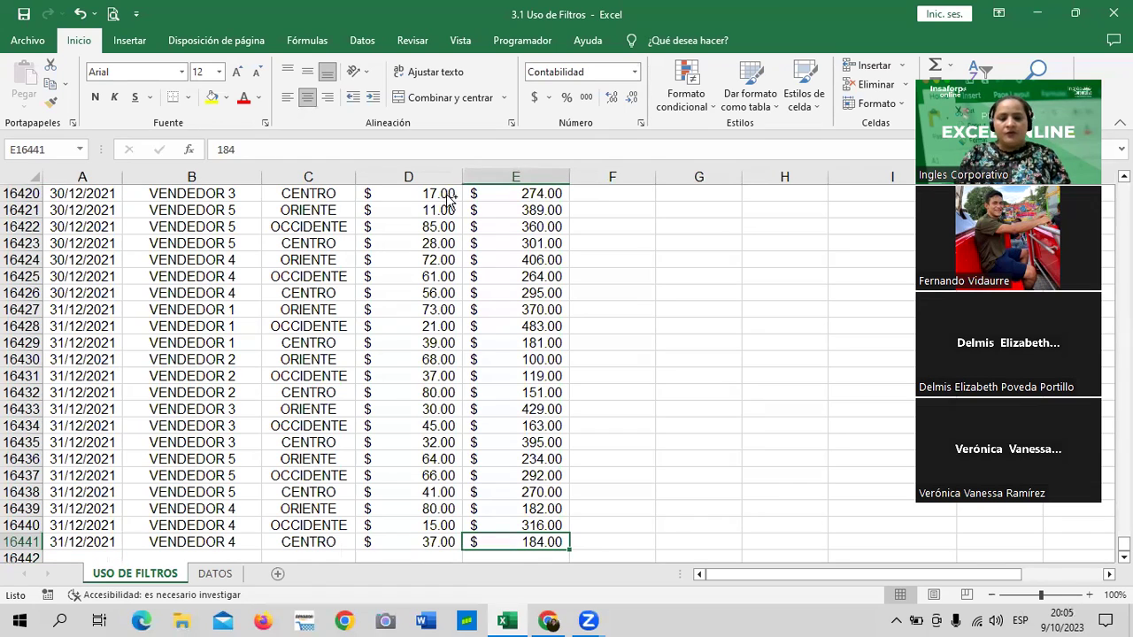
{"action": "key", "text": "ctrl+Up"}
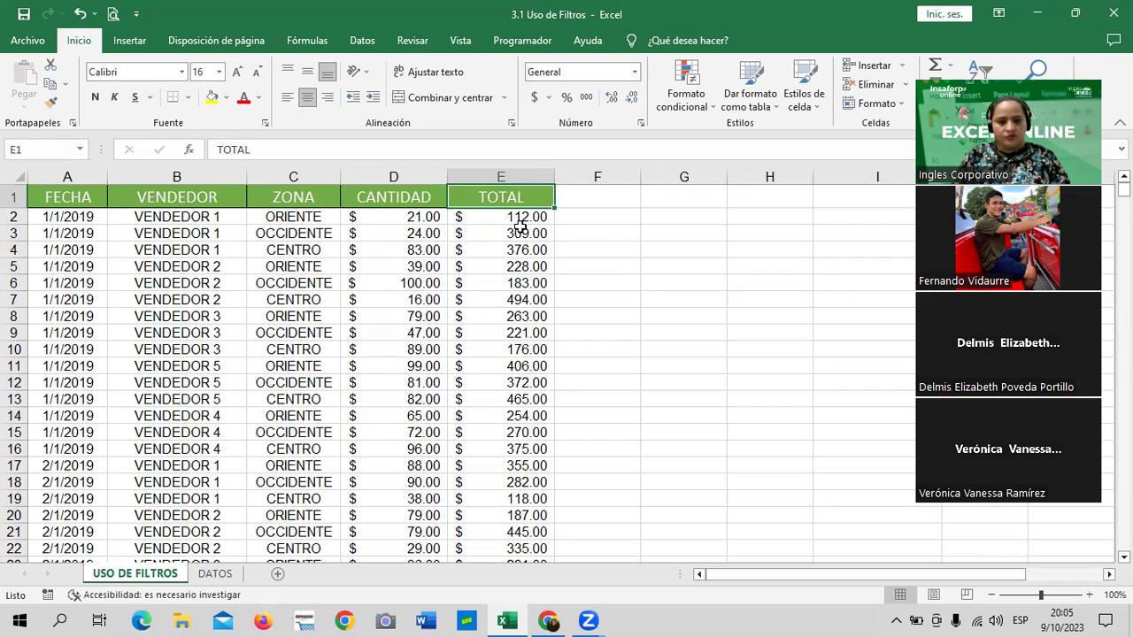
{"action": "left_click", "coordinate": [251, 317]}
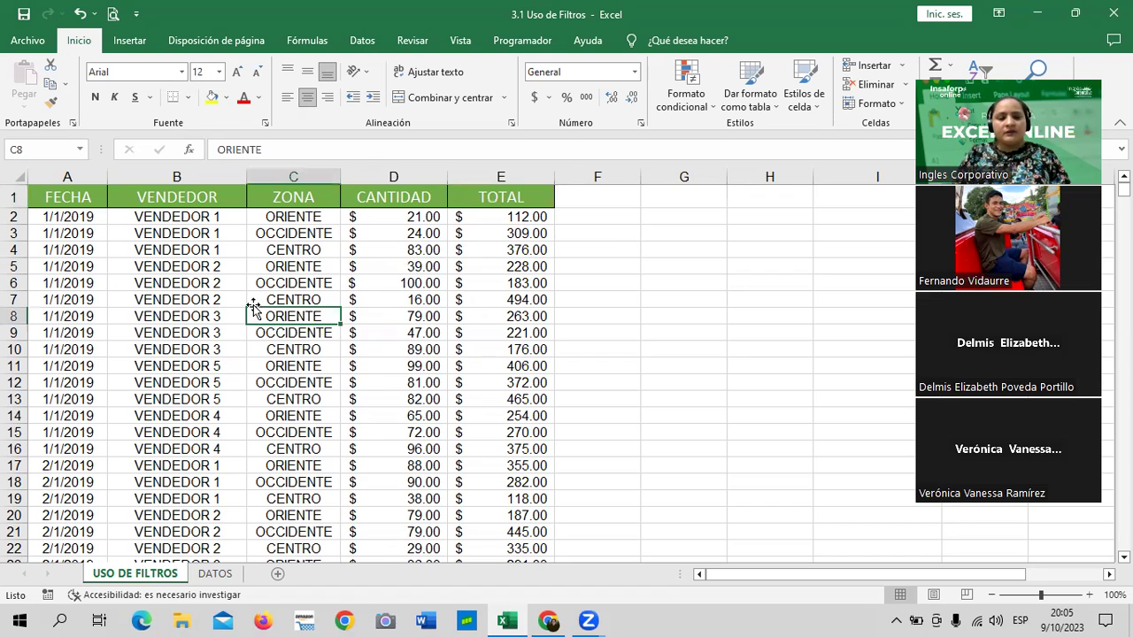
Step: On the DATOS sheet, jump from header B2 to row 142 and back with Ctrl+Down/Up
{"action": "left_click", "coordinate": [215, 577]}
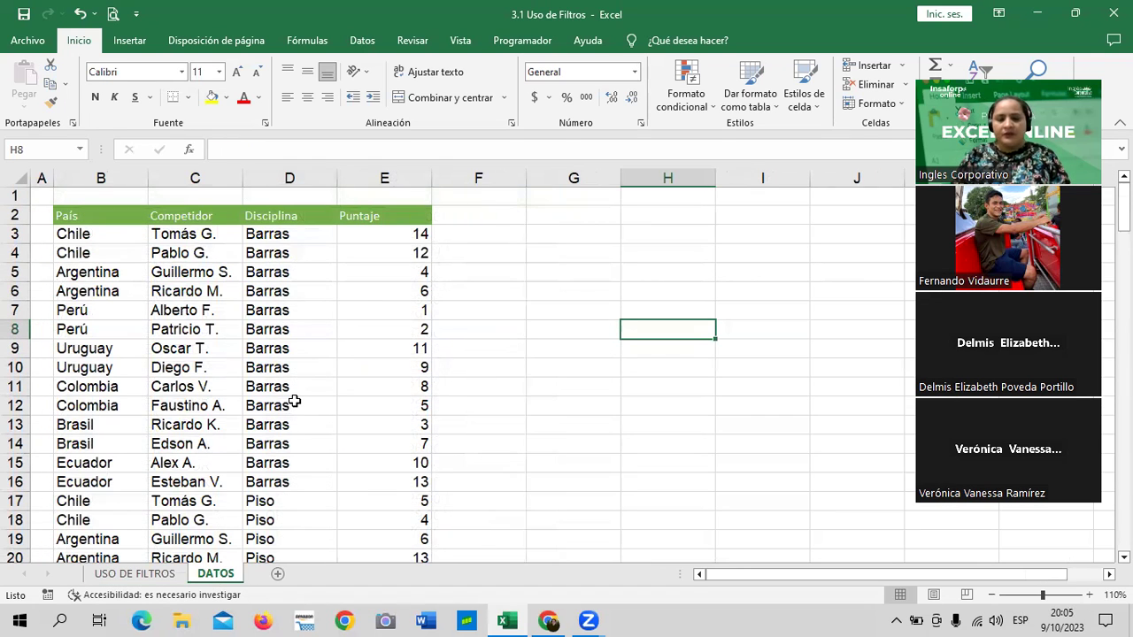
{"action": "left_click", "coordinate": [104, 215]}
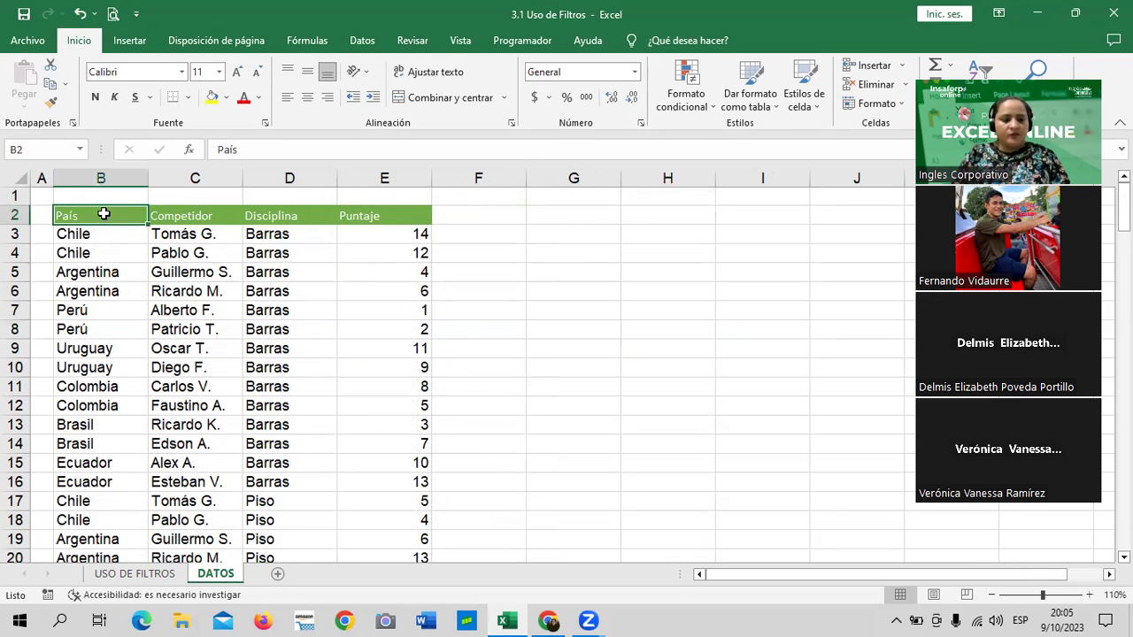
{"action": "key", "text": "ctrl+Down"}
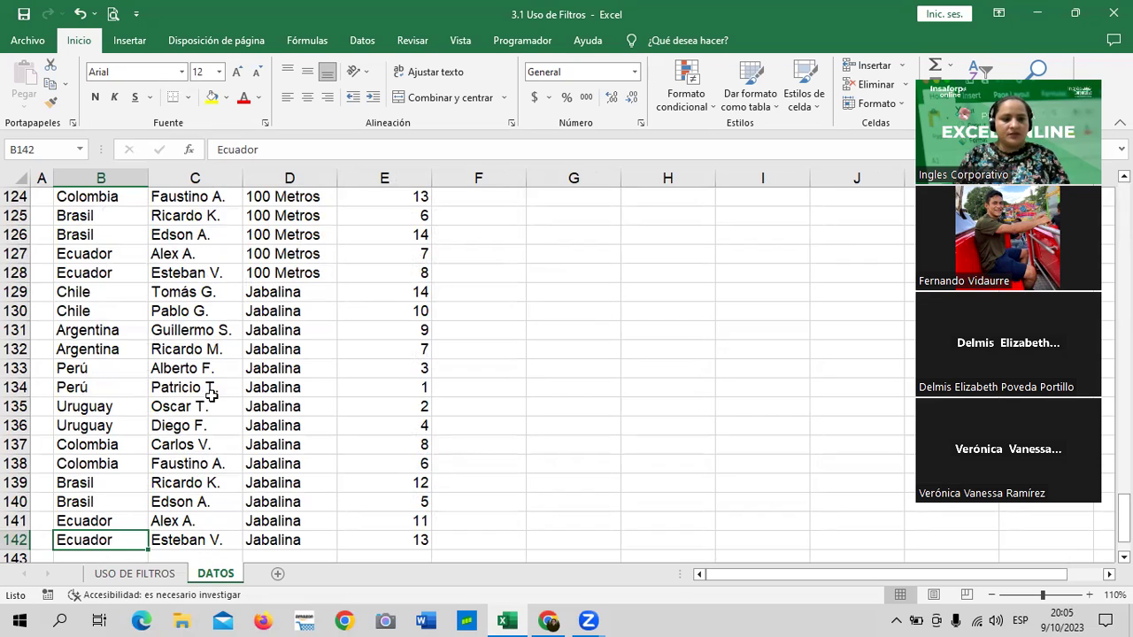
{"action": "key", "text": "ctrl+Up"}
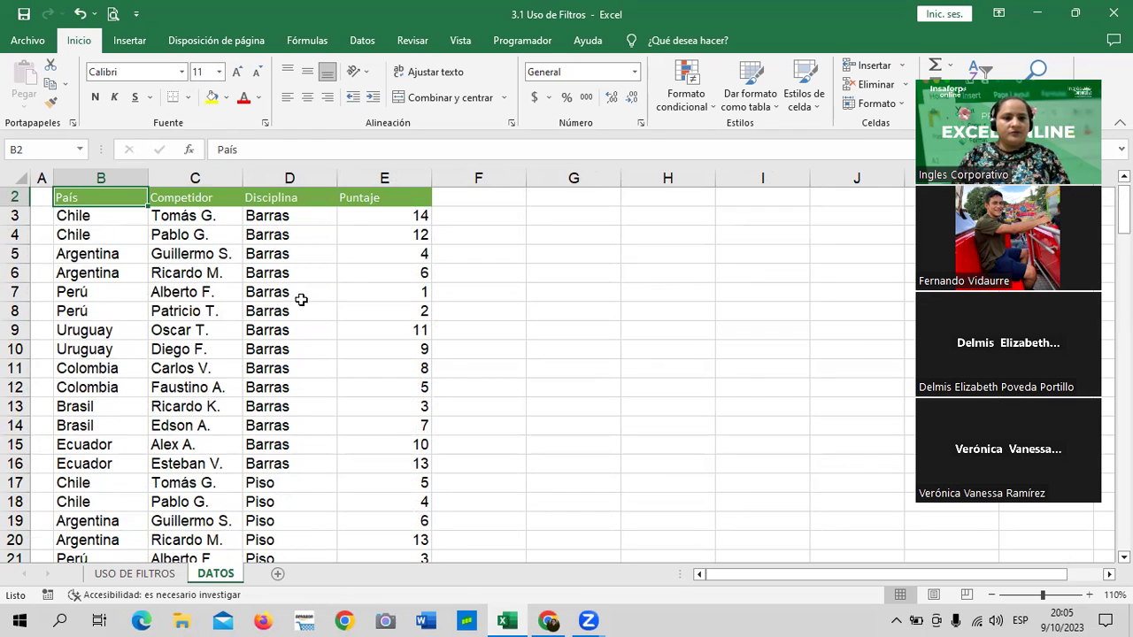
{"action": "scroll", "coordinate": [299, 305], "scroll_direction": "up", "scroll_amount": 1}
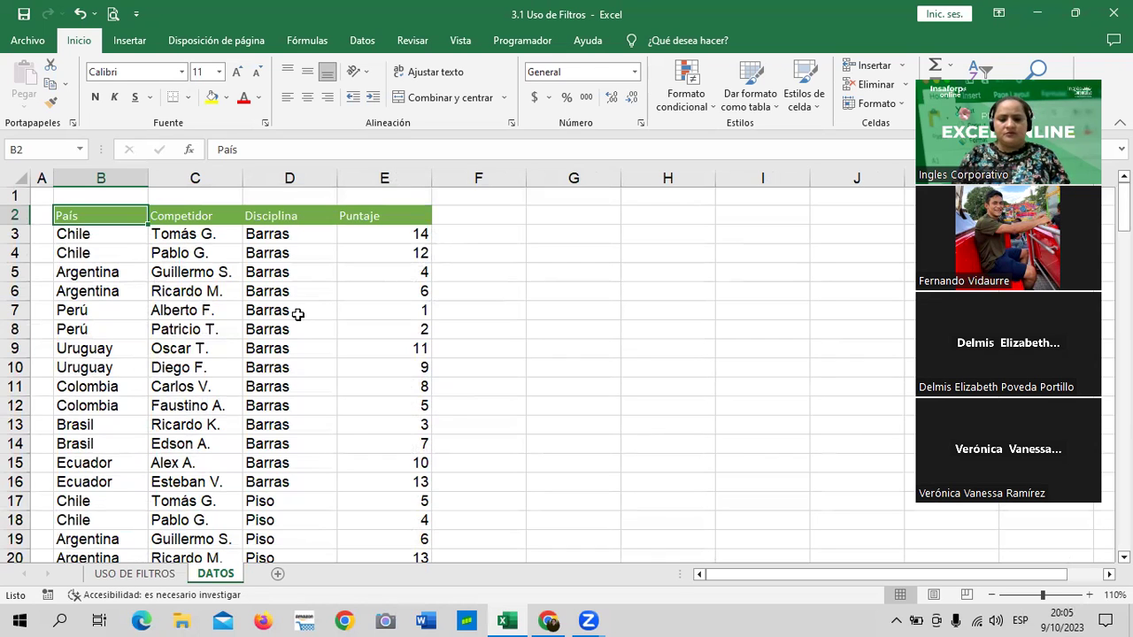
{"action": "key", "text": "ctrl+Down"}
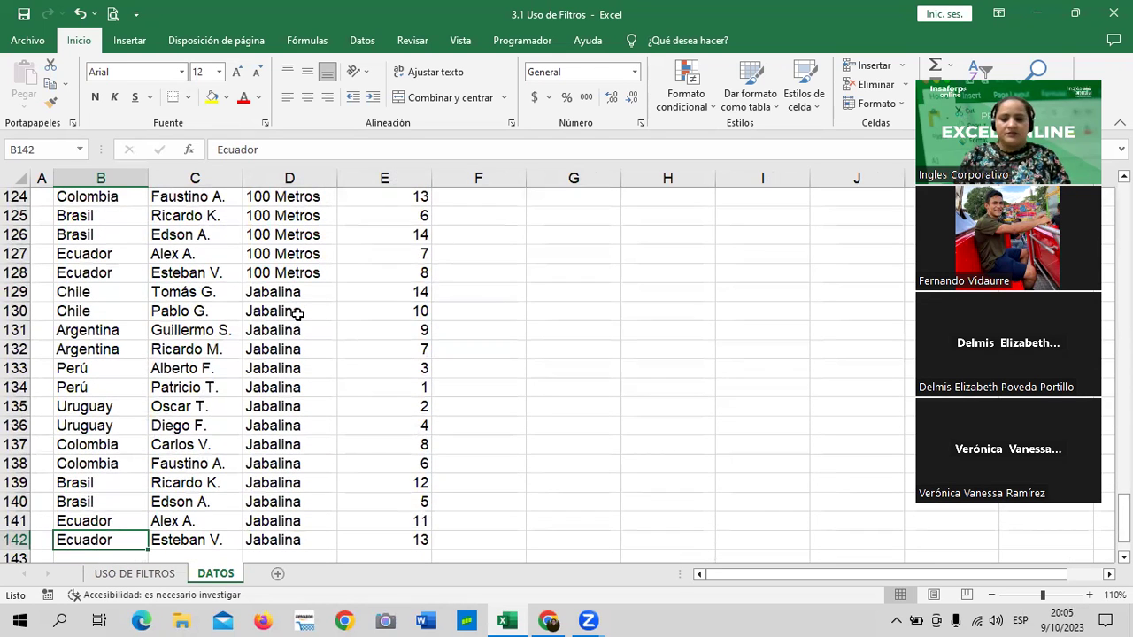
{"action": "key", "text": "ctrl+Up"}
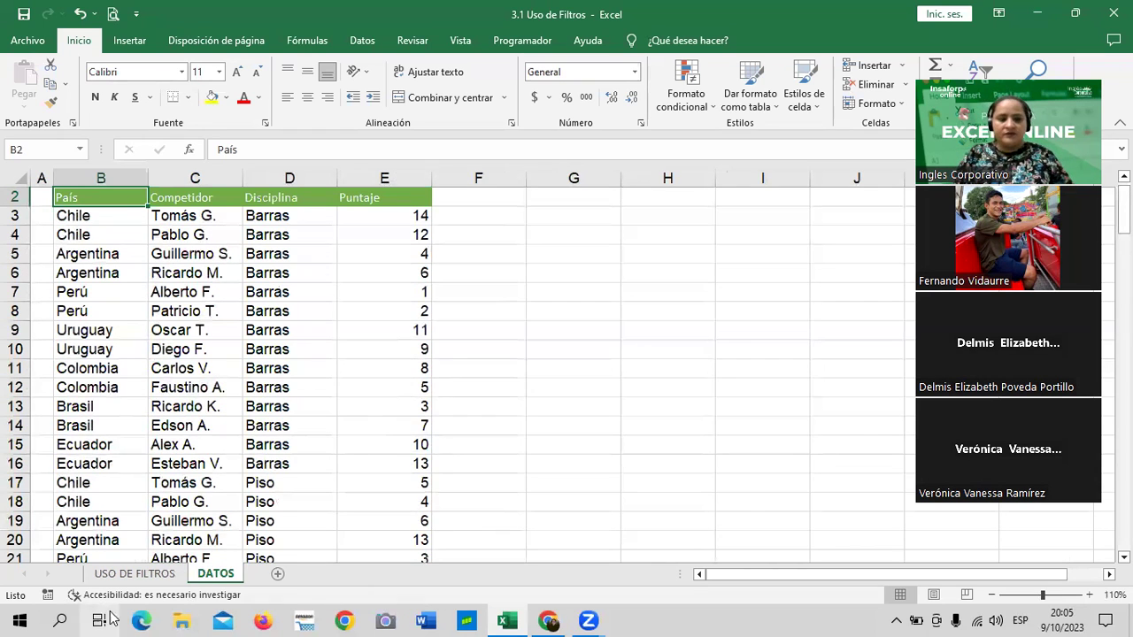
Step: On USO DE FILTROS, jump to last row 16441 and back, ending on the VENDEDOR header
{"action": "left_click", "coordinate": [135, 573]}
{"action": "scroll", "coordinate": [287, 469], "scroll_direction": "down", "scroll_amount": 4}
{"action": "scroll", "coordinate": [282, 446], "scroll_direction": "down", "scroll_amount": 2}
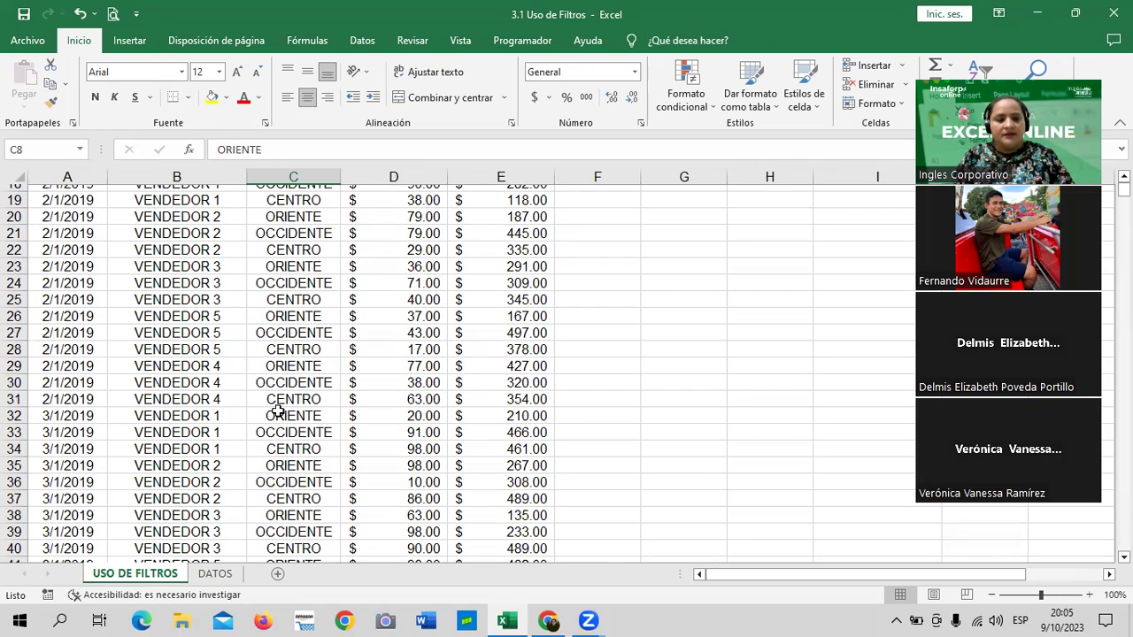
{"action": "left_click", "coordinate": [75, 264]}
{"action": "key", "text": "ctrl+Down"}
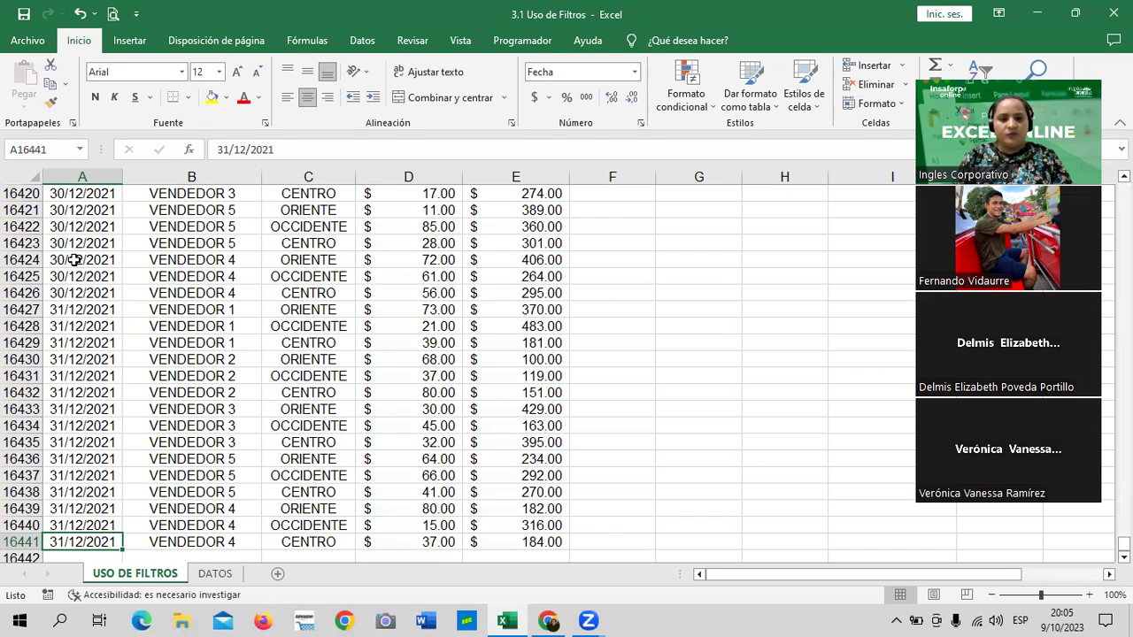
{"action": "key", "text": "ctrl+Up"}
{"action": "left_click", "coordinate": [180, 193]}
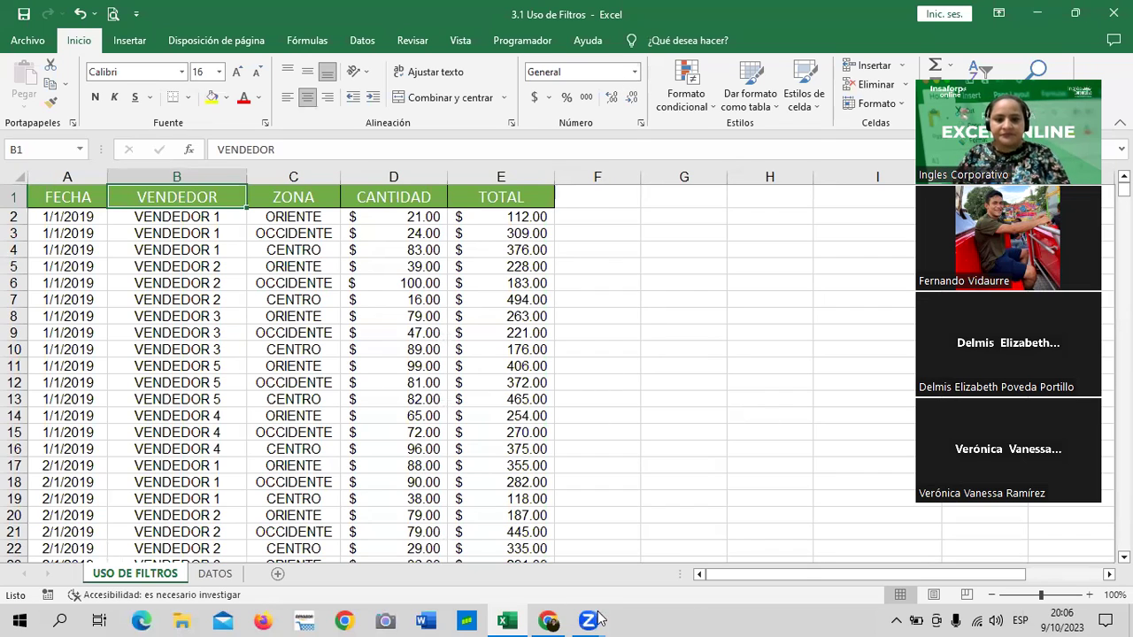
Step: Bring Chrome's 3.2 Uso de filtros lesson to the front and scroll to its embedded video
{"action": "mouse_move", "coordinate": [550, 618]}
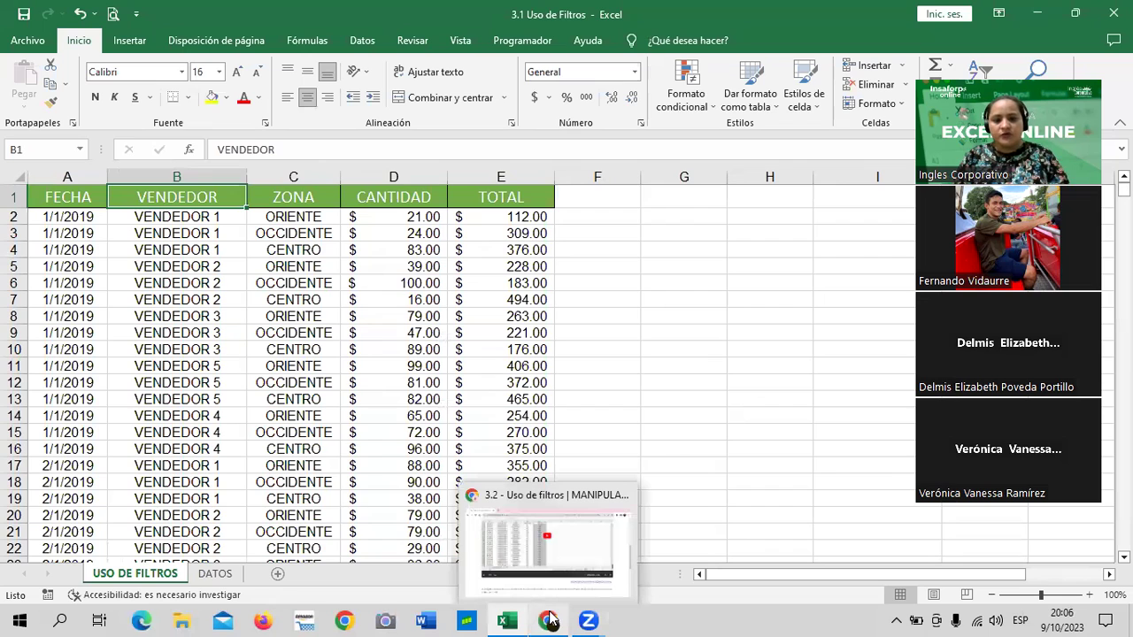
{"action": "left_click", "coordinate": [587, 558]}
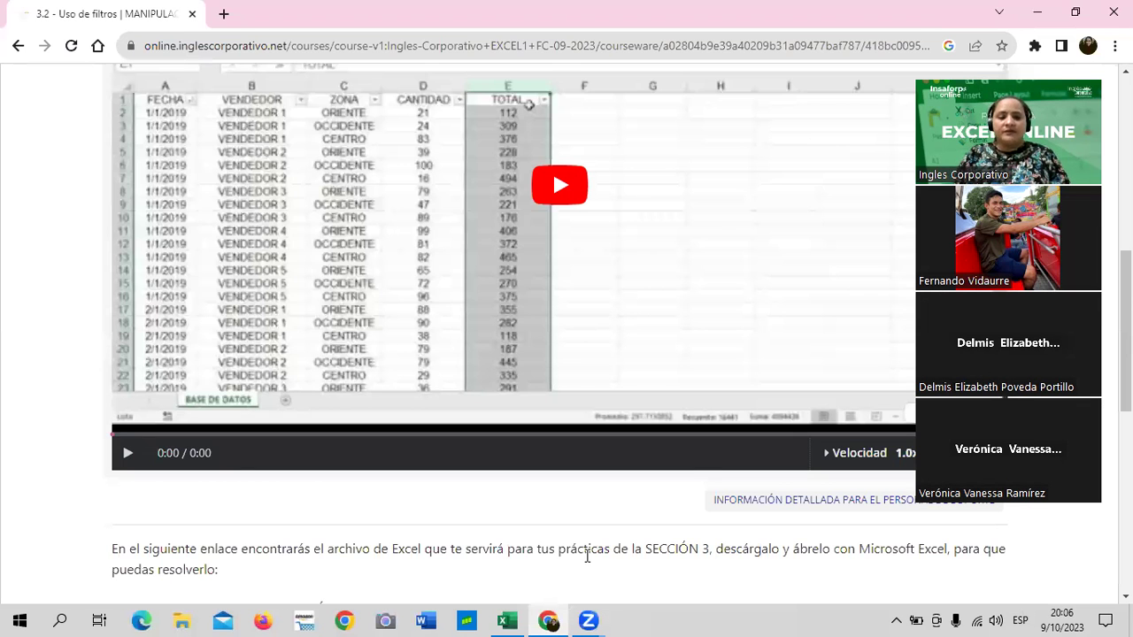
{"action": "scroll", "coordinate": [257, 514], "scroll_direction": "down", "scroll_amount": 2}
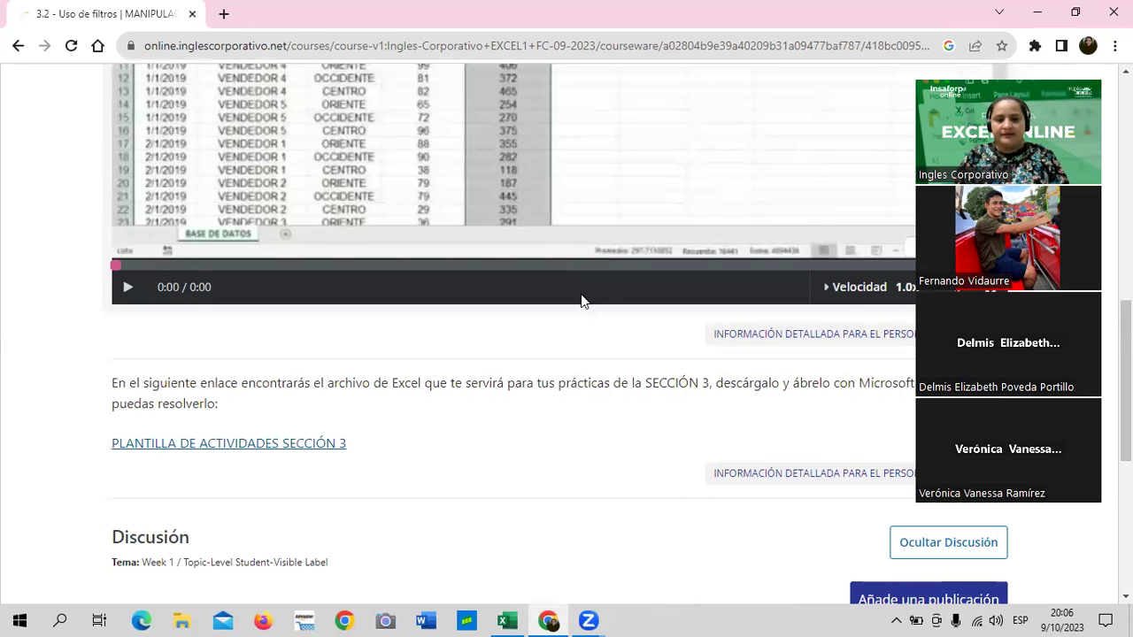
{"action": "scroll", "coordinate": [581, 301], "scroll_direction": "up", "scroll_amount": 3}
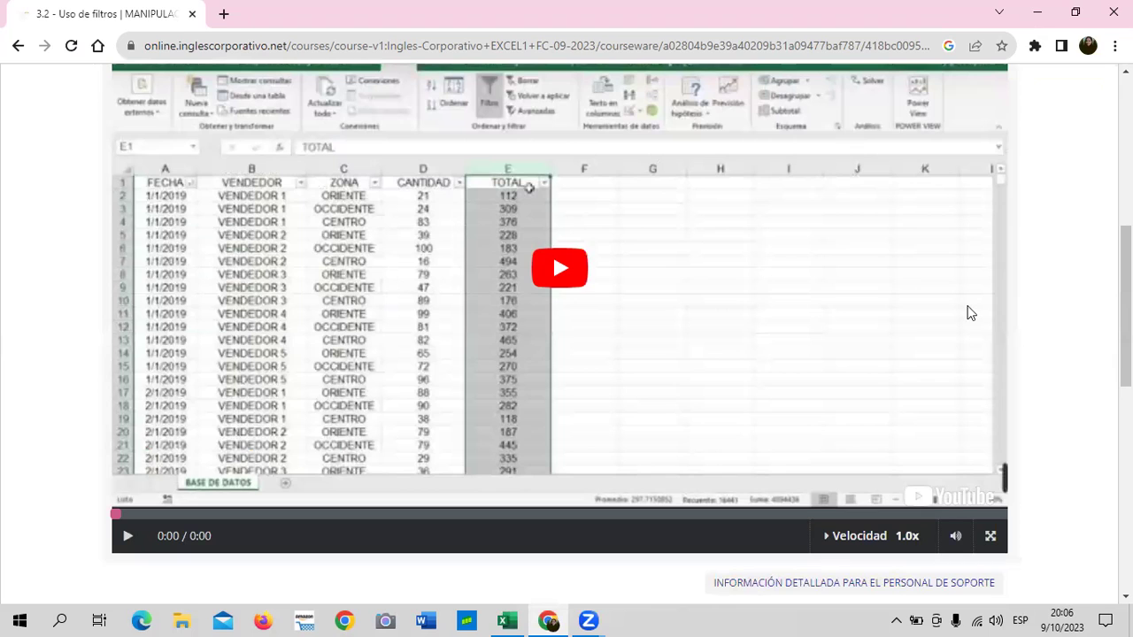
{"action": "scroll", "coordinate": [969, 312], "scroll_direction": "up", "scroll_amount": 3}
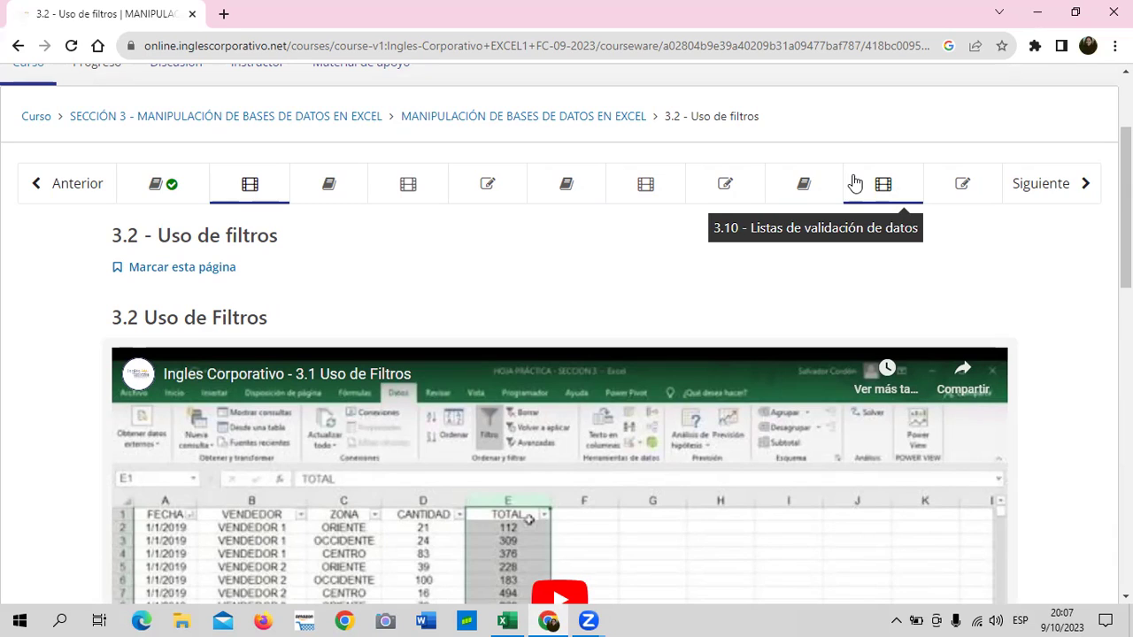
{"action": "scroll", "coordinate": [461, 257], "scroll_direction": "down", "scroll_amount": 1}
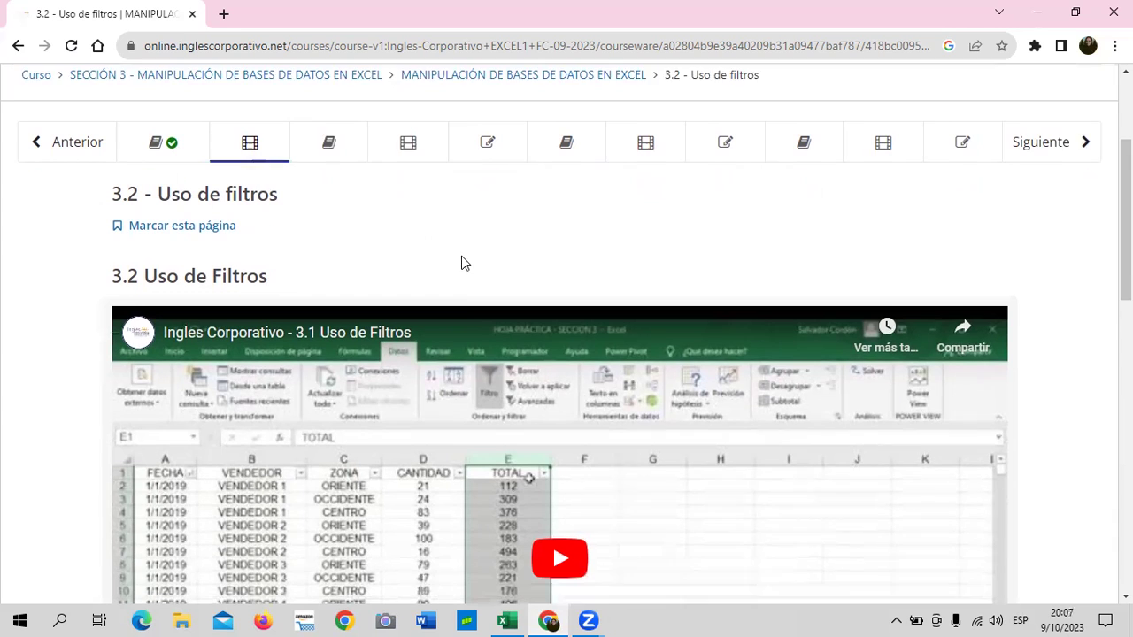
{"action": "scroll", "coordinate": [461, 257], "scroll_direction": "down", "scroll_amount": 1}
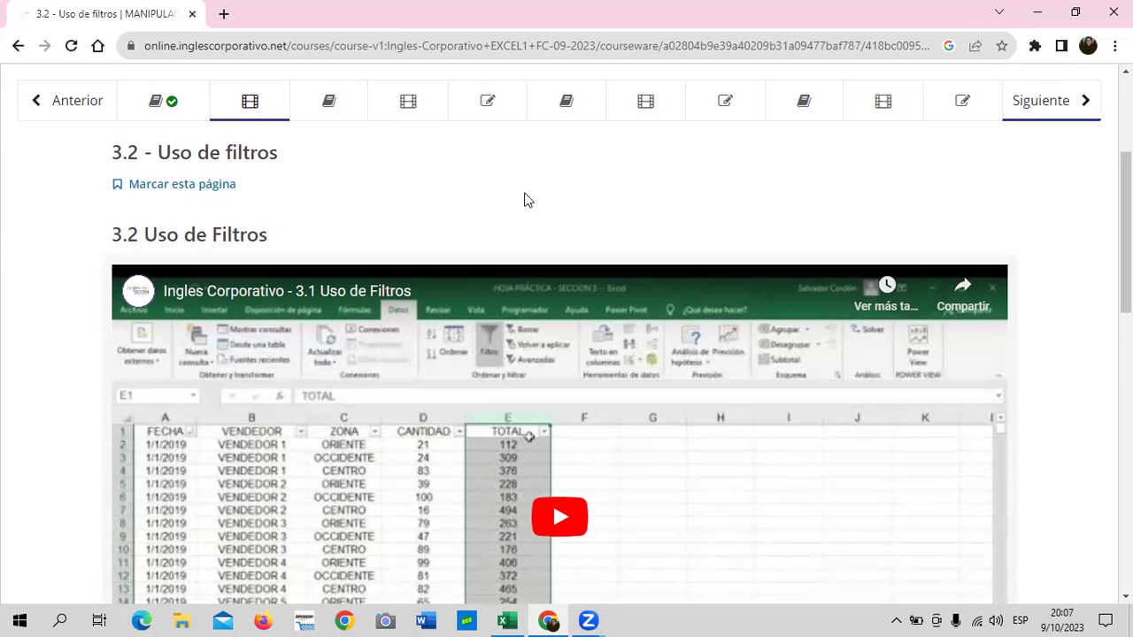
Step: Browse the 3.5, 3.8 and 3.11 Laboratorio quizzes, scrolling the 3.11 questions
{"action": "left_click", "coordinate": [500, 111]}
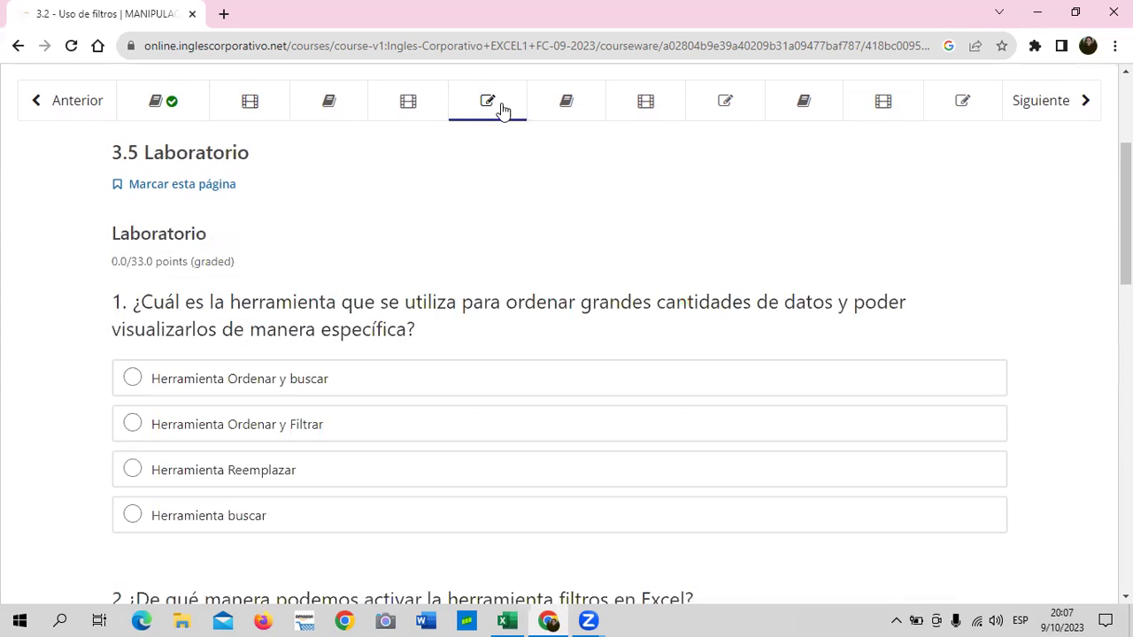
{"action": "left_click", "coordinate": [737, 110]}
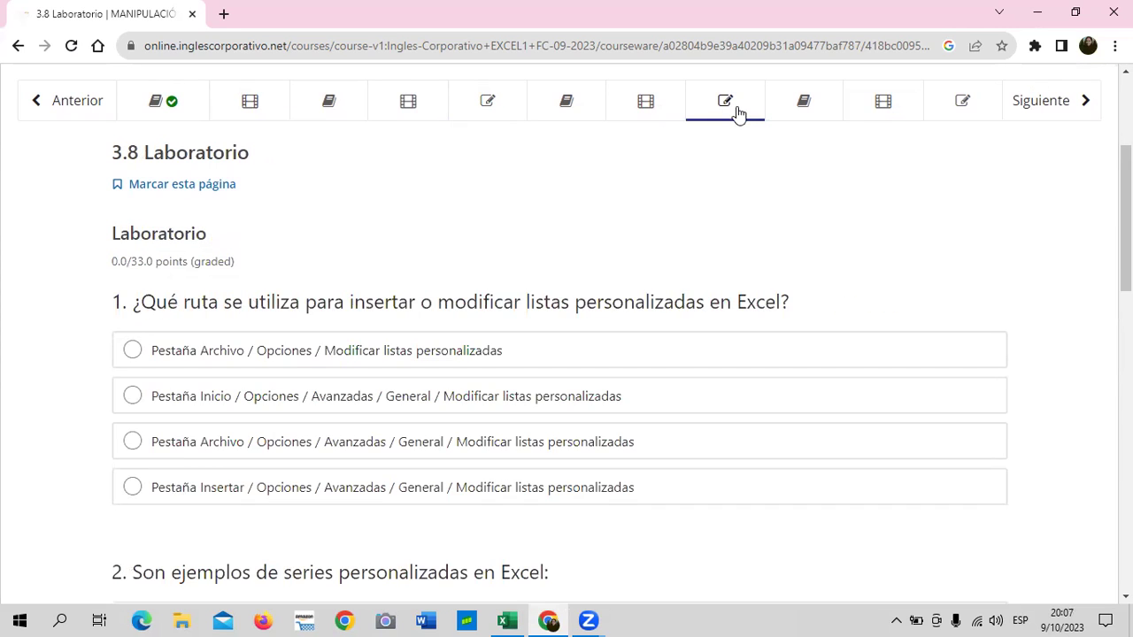
{"action": "left_click", "coordinate": [985, 105]}
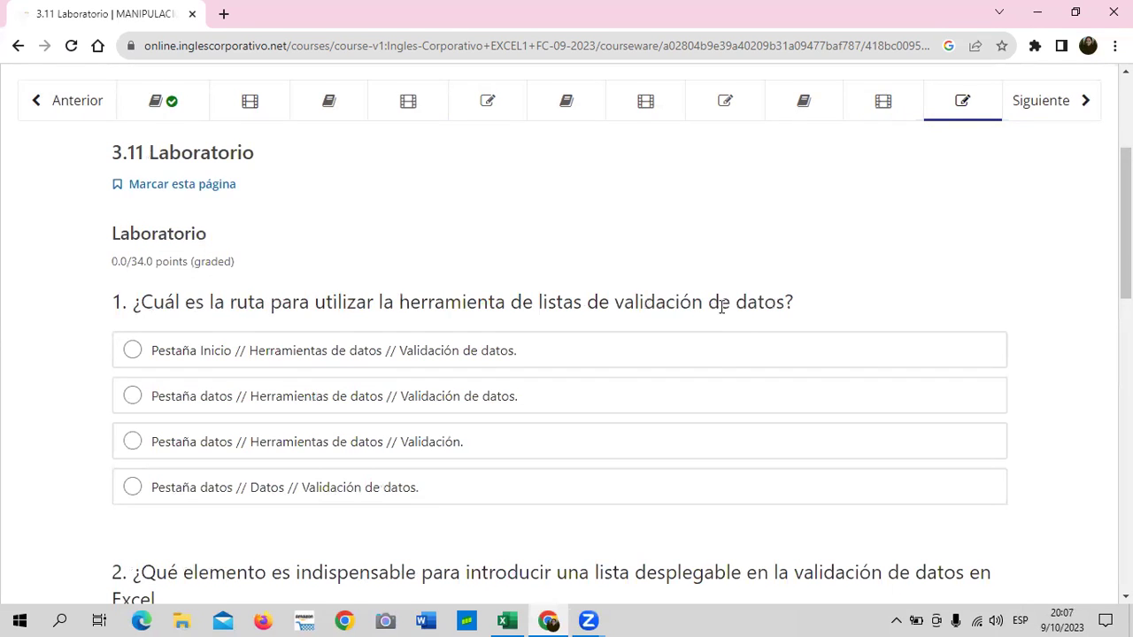
{"action": "scroll", "coordinate": [717, 340], "scroll_direction": "down", "scroll_amount": 5}
{"action": "scroll", "coordinate": [717, 339], "scroll_direction": "up", "scroll_amount": 4}
{"action": "scroll", "coordinate": [708, 332], "scroll_direction": "up", "scroll_amount": 4}
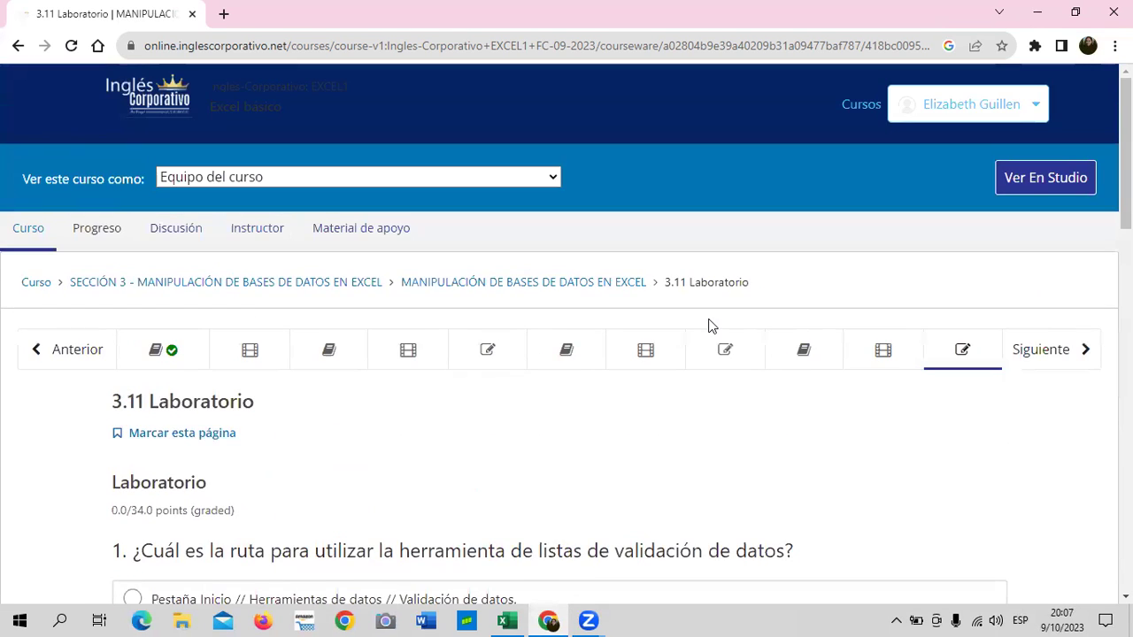
Step: Go back via 3.8 to the 3.5 Laboratorio quiz and scroll its sorting and filtering questions
{"action": "left_click", "coordinate": [746, 357]}
{"action": "scroll", "coordinate": [746, 357], "scroll_direction": "down", "scroll_amount": 2}
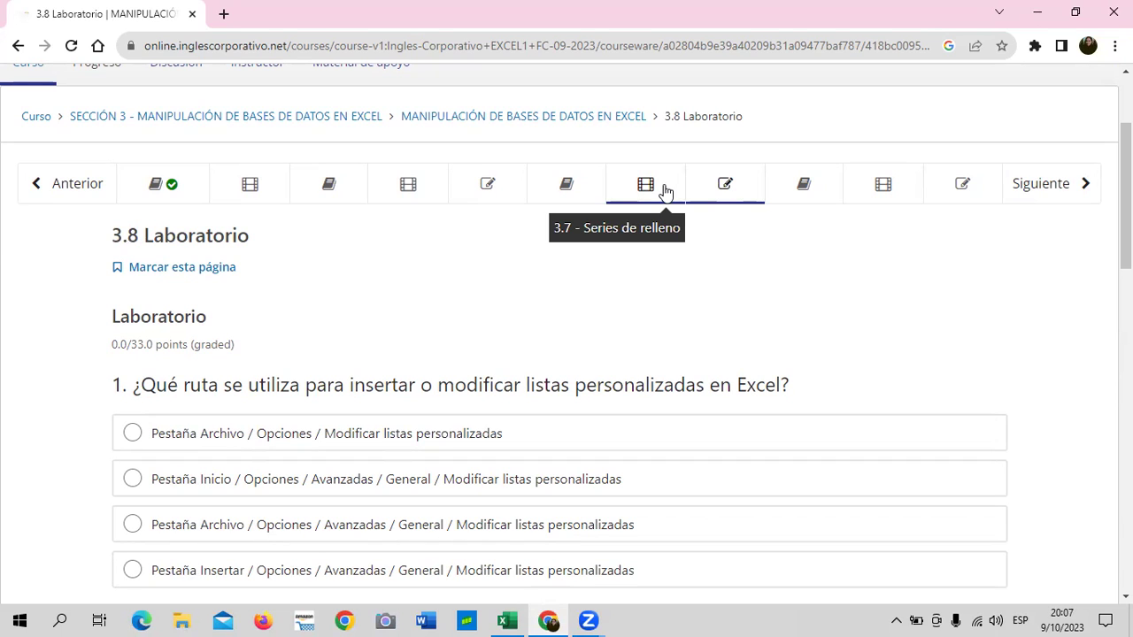
{"action": "left_click", "coordinate": [508, 189]}
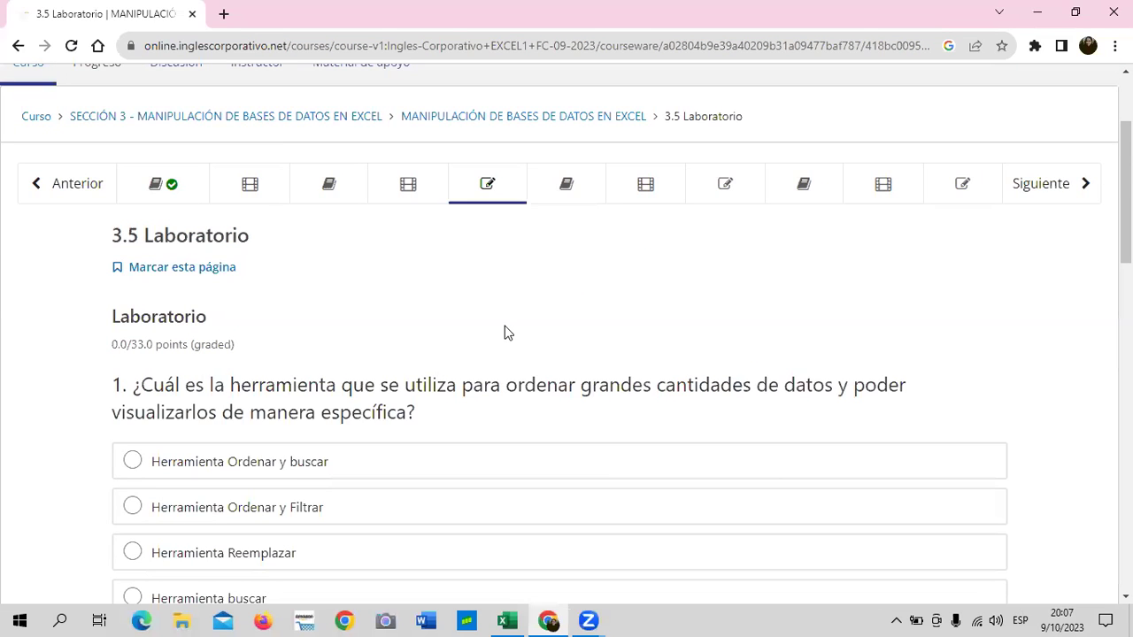
{"action": "scroll", "coordinate": [505, 332], "scroll_direction": "down", "scroll_amount": 3}
{"action": "scroll", "coordinate": [505, 336], "scroll_direction": "down", "scroll_amount": 3}
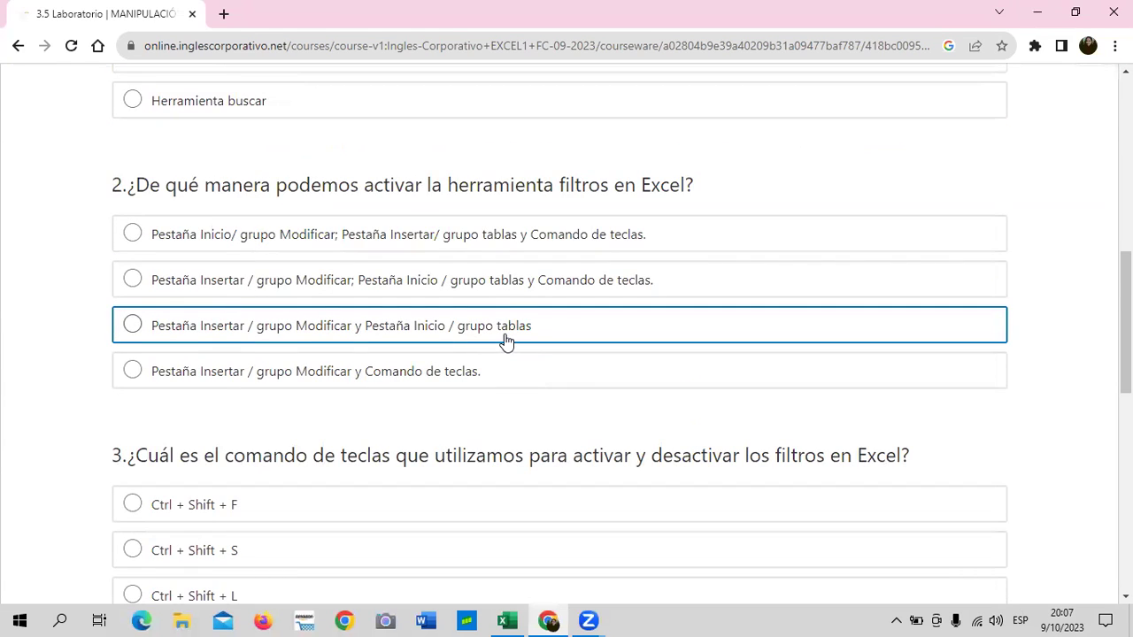
{"action": "scroll", "coordinate": [507, 342], "scroll_direction": "down", "scroll_amount": 2}
{"action": "scroll", "coordinate": [506, 341], "scroll_direction": "down", "scroll_amount": 4}
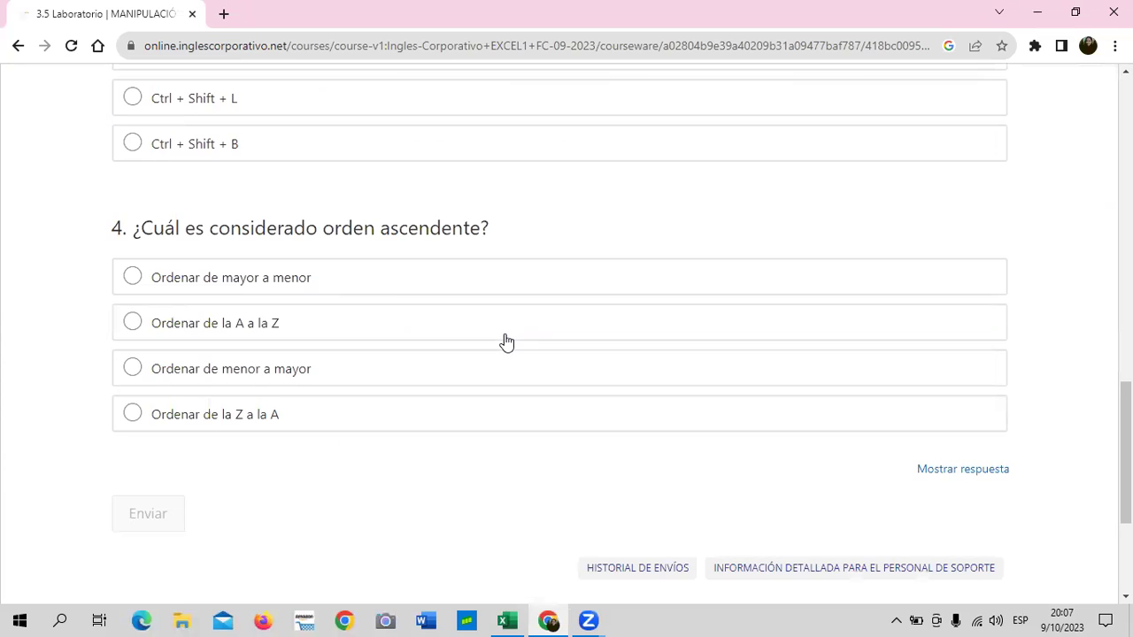
{"action": "scroll", "coordinate": [513, 336], "scroll_direction": "up", "scroll_amount": 2}
{"action": "scroll", "coordinate": [526, 327], "scroll_direction": "up", "scroll_amount": 6}
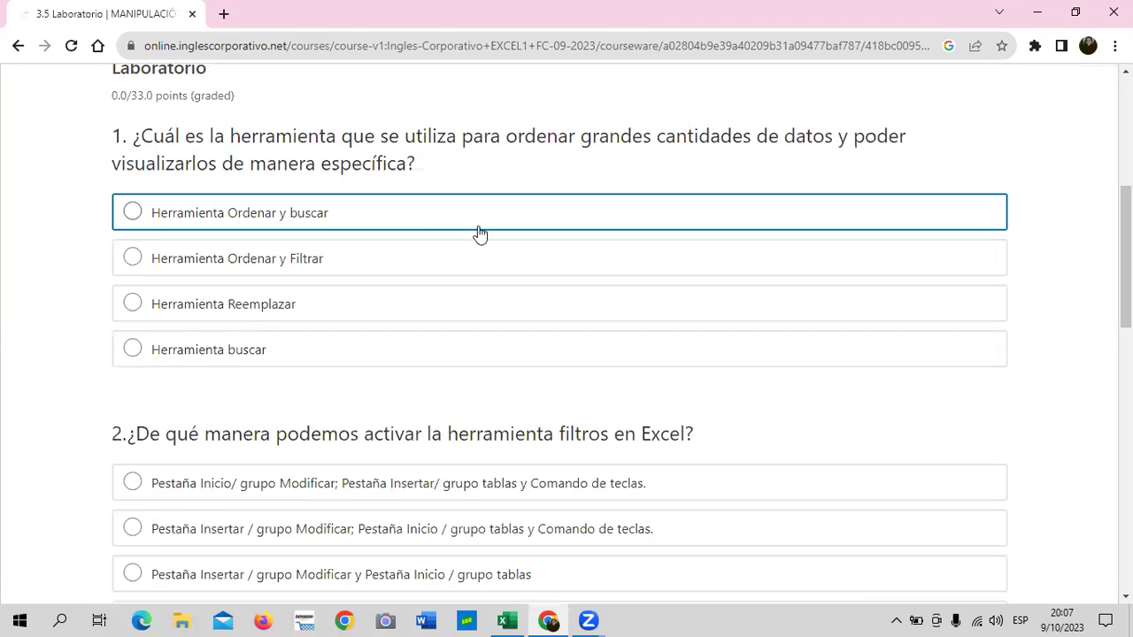
{"action": "scroll", "coordinate": [478, 233], "scroll_direction": "up", "scroll_amount": 3}
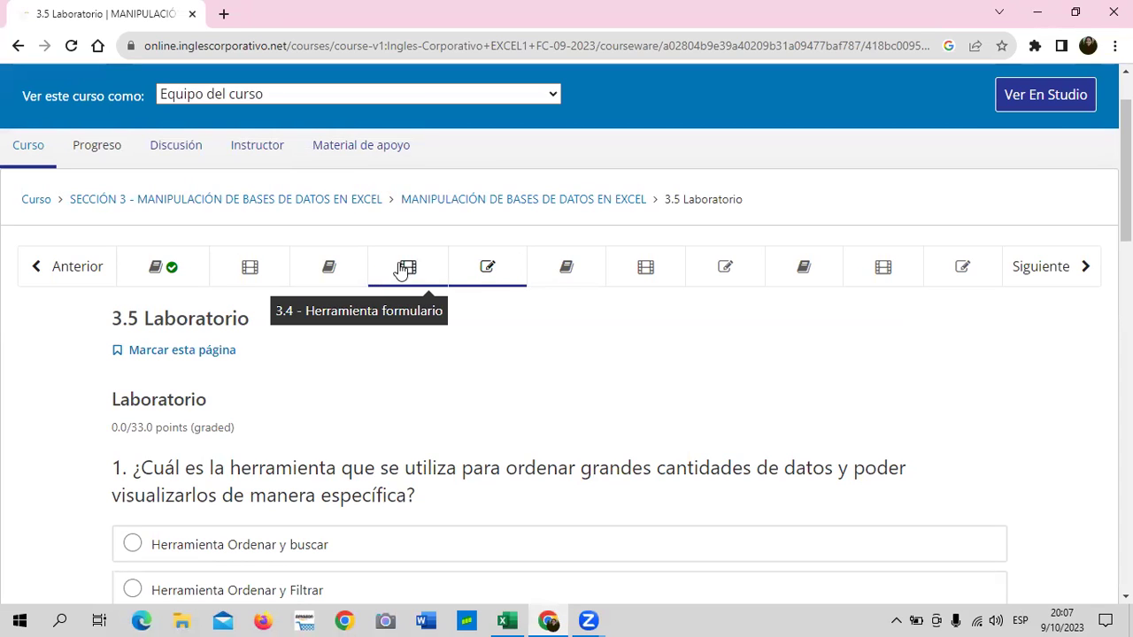
Step: Open 3.1 Objetivo de la lección and read down to the USO DE FILTROS slide
{"action": "left_click", "coordinate": [184, 261]}
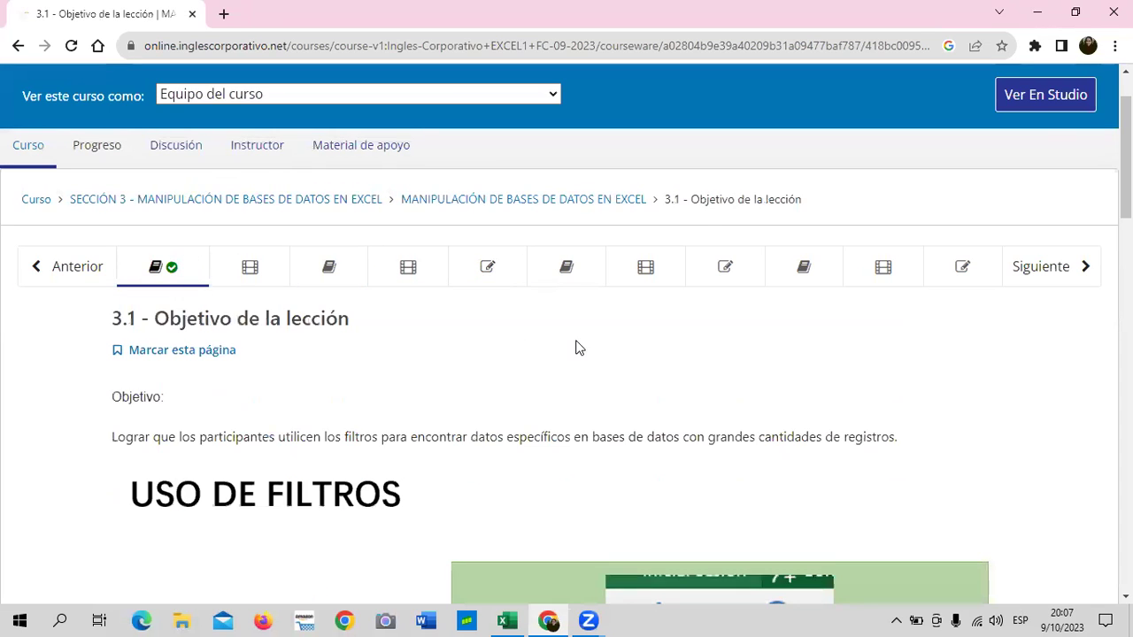
{"action": "scroll", "coordinate": [575, 348], "scroll_direction": "down", "scroll_amount": 1}
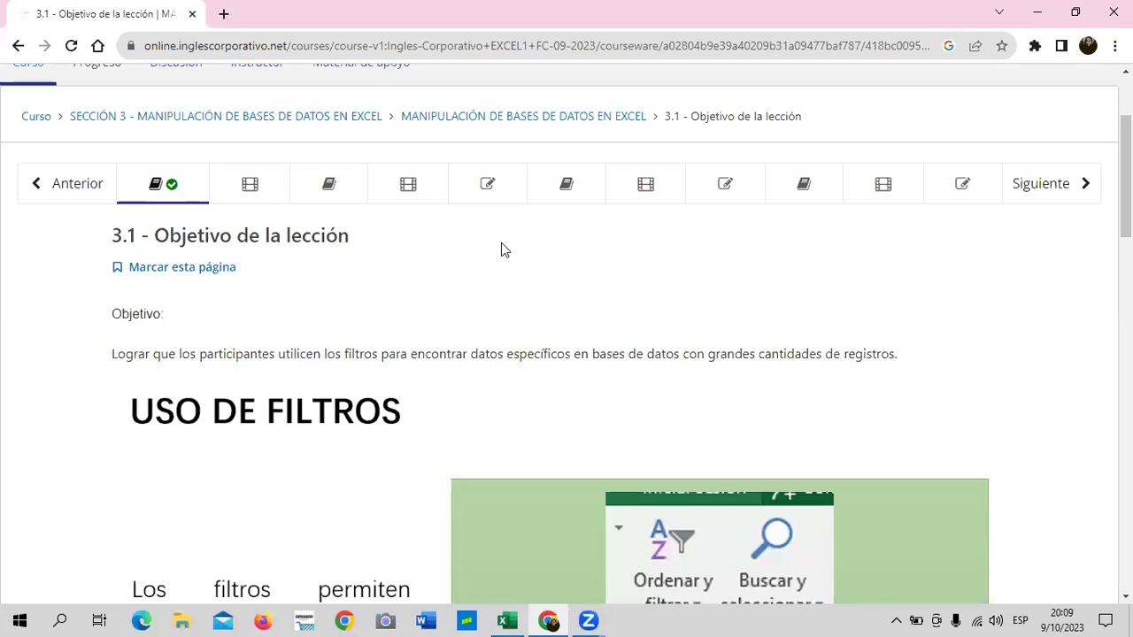
{"action": "scroll", "coordinate": [521, 257], "scroll_direction": "down", "scroll_amount": 1}
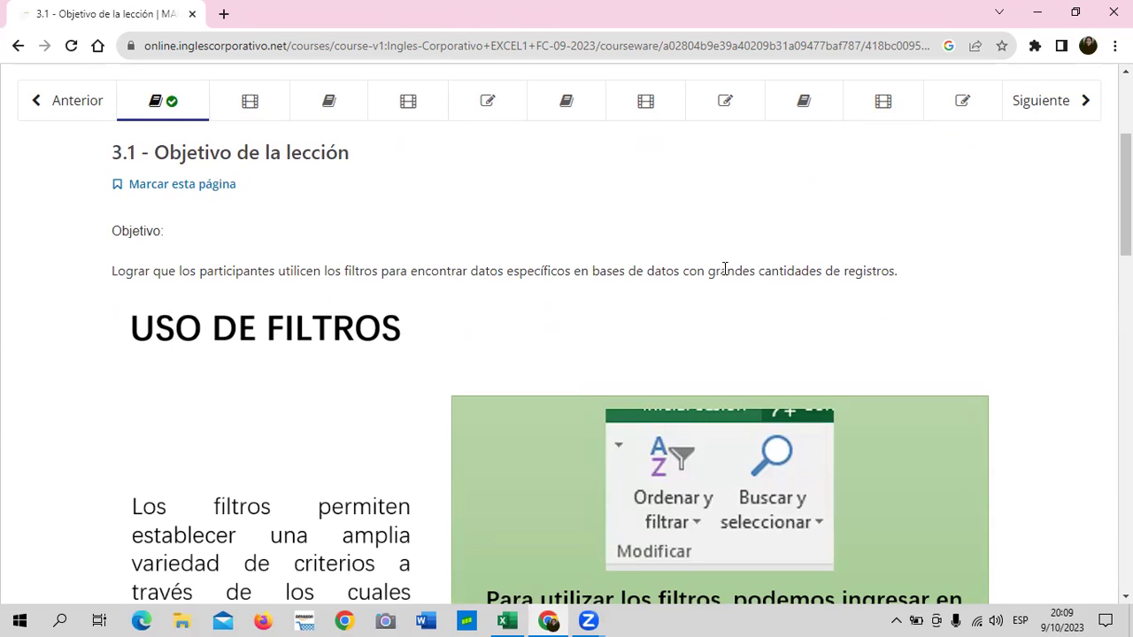
{"action": "scroll", "coordinate": [700, 346], "scroll_direction": "down", "scroll_amount": 2}
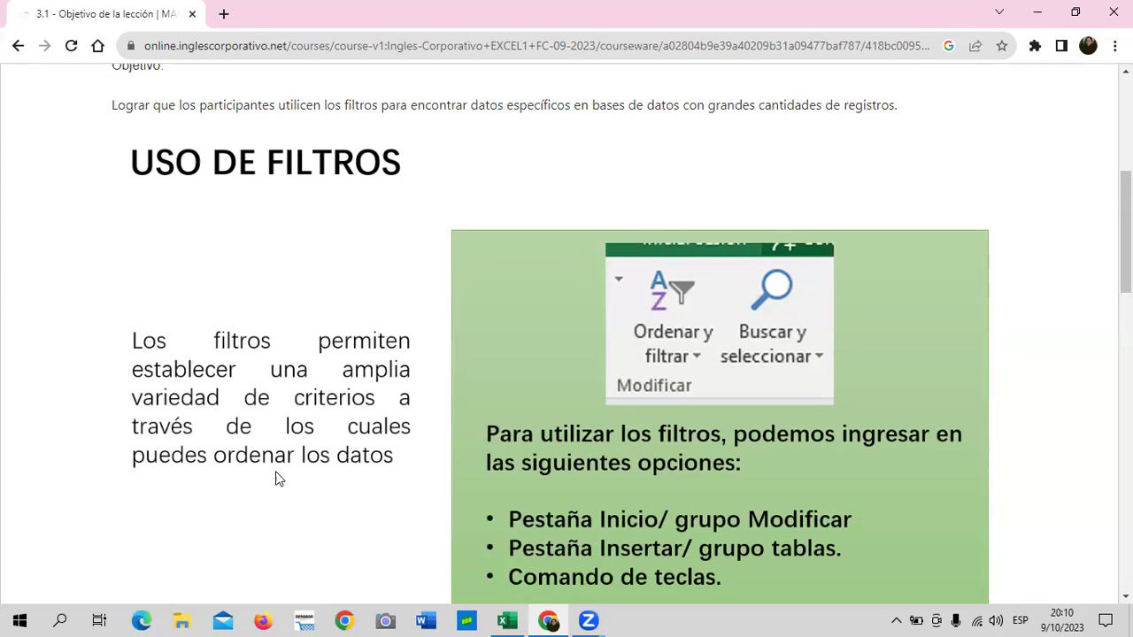
{"action": "scroll", "coordinate": [710, 424], "scroll_direction": "down", "scroll_amount": 1}
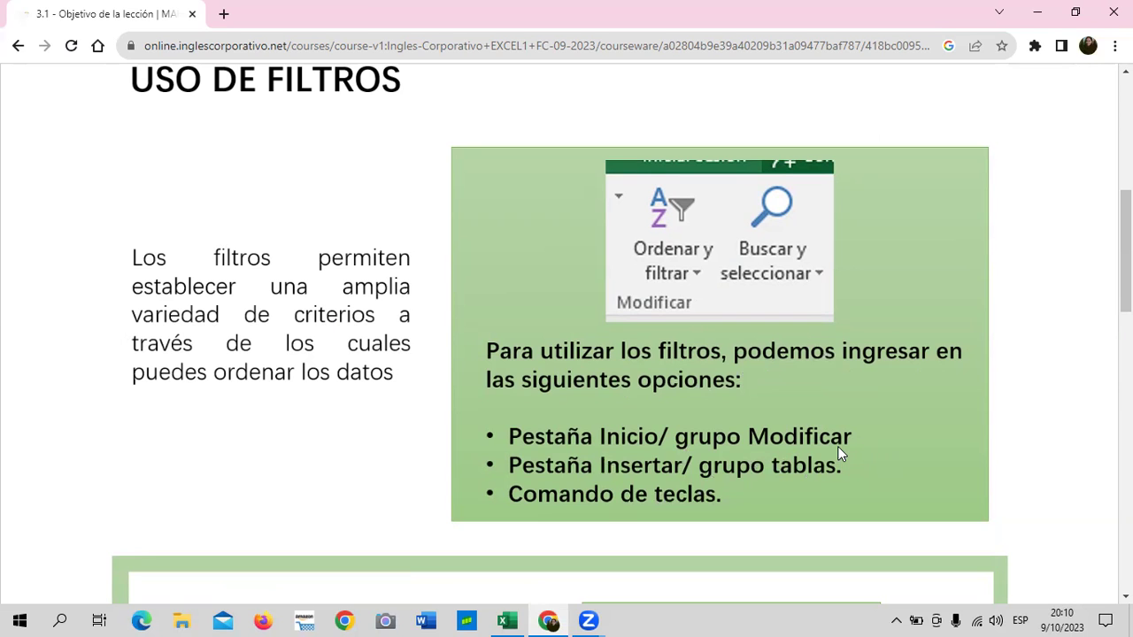
Step: Read through the remaining filter slides of lesson 3.1
{"action": "scroll", "coordinate": [661, 448], "scroll_direction": "down", "scroll_amount": 1}
{"action": "scroll", "coordinate": [660, 448], "scroll_direction": "down", "scroll_amount": 1}
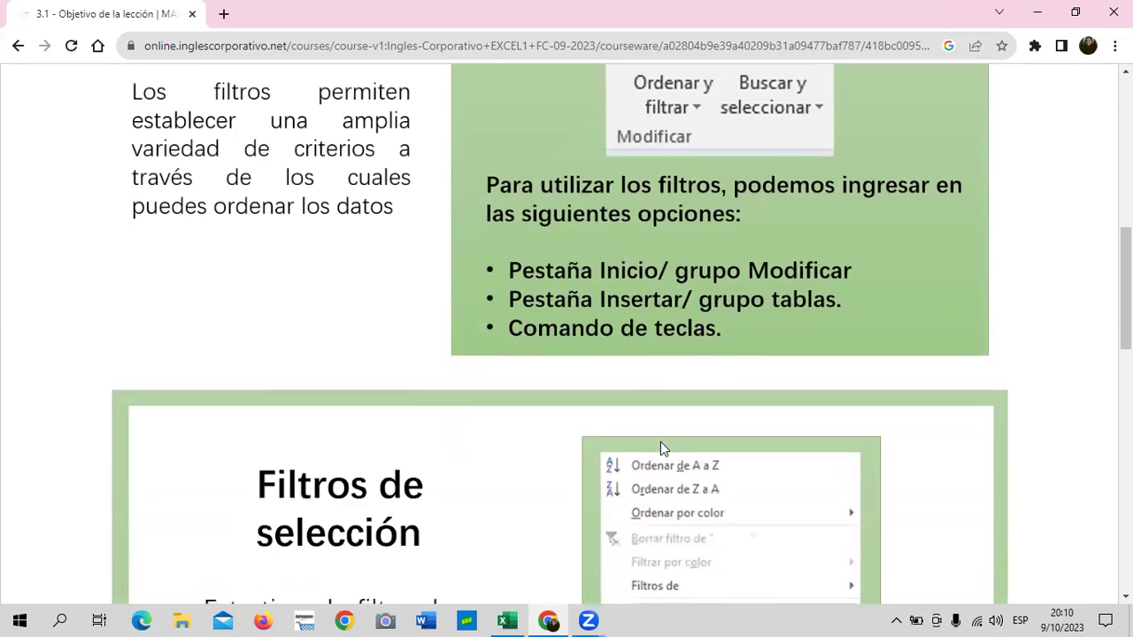
{"action": "scroll", "coordinate": [660, 448], "scroll_direction": "down", "scroll_amount": 3}
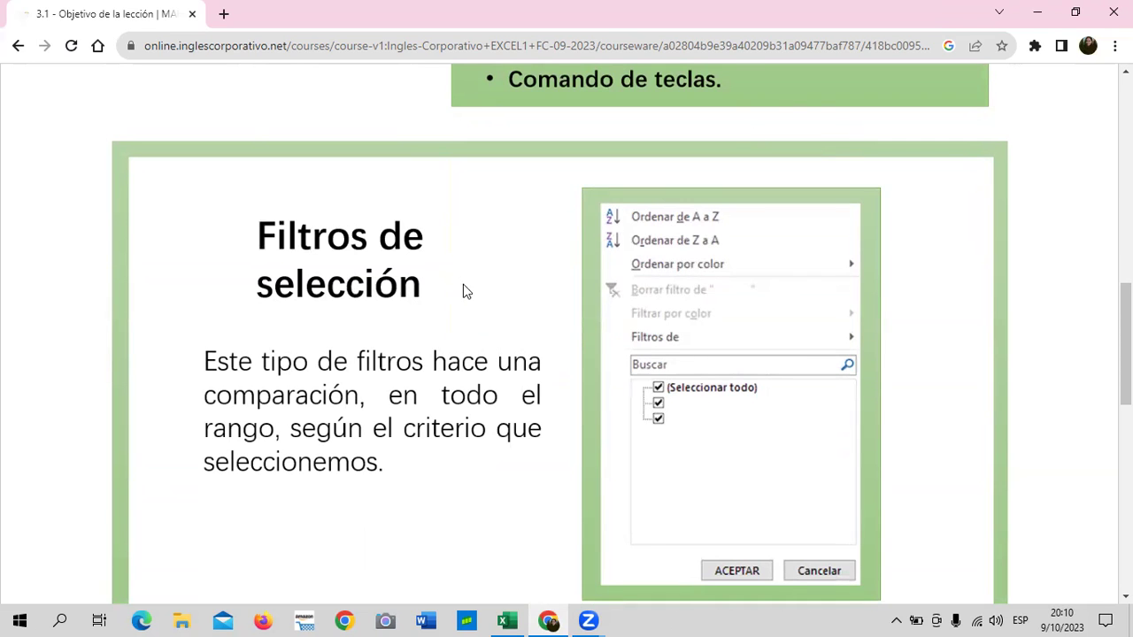
{"action": "scroll", "coordinate": [757, 398], "scroll_direction": "down", "scroll_amount": 1}
{"action": "scroll", "coordinate": [757, 398], "scroll_direction": "down", "scroll_amount": 2}
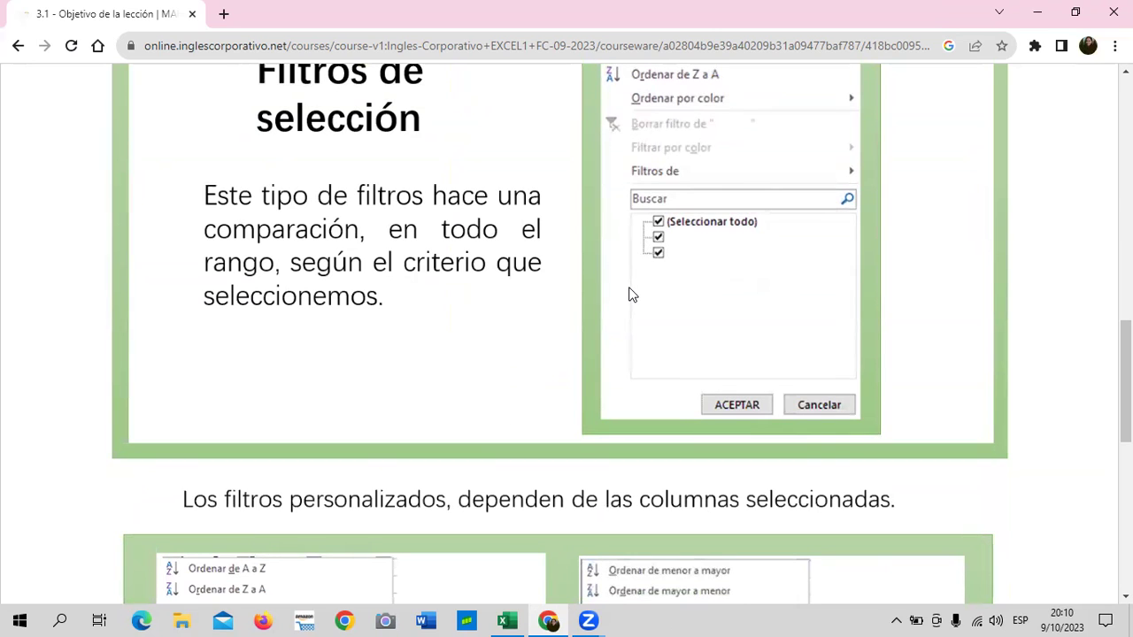
{"action": "scroll", "coordinate": [549, 302], "scroll_direction": "up", "scroll_amount": 2}
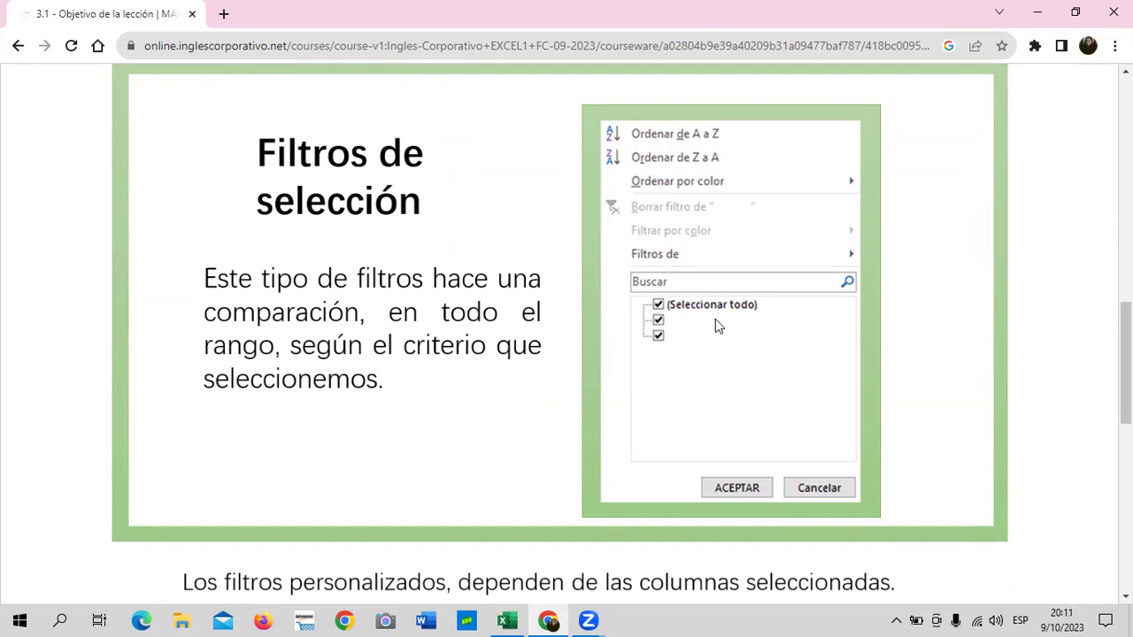
{"action": "scroll", "coordinate": [712, 317], "scroll_direction": "down", "scroll_amount": 1}
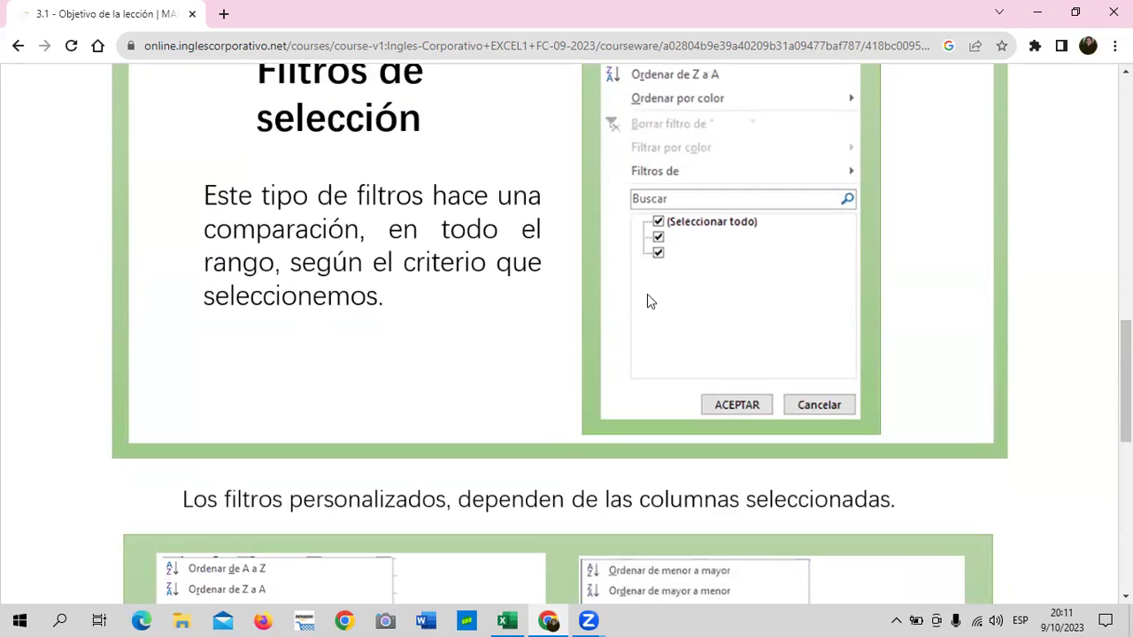
{"action": "scroll", "coordinate": [638, 297], "scroll_direction": "down", "scroll_amount": 2}
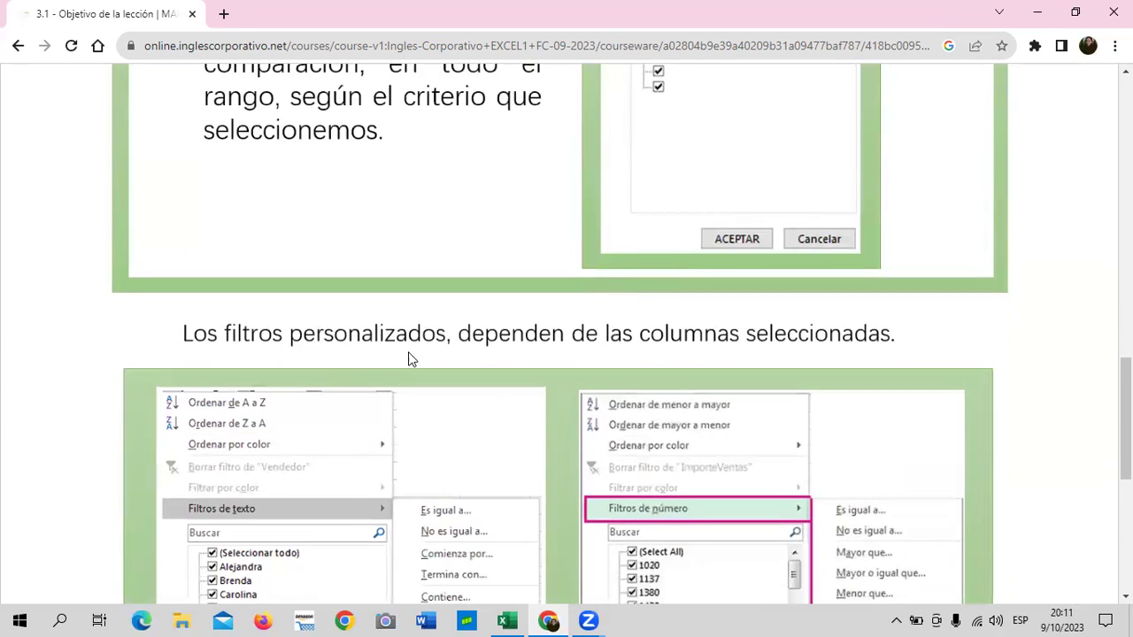
{"action": "scroll", "coordinate": [409, 357], "scroll_direction": "down", "scroll_amount": 1}
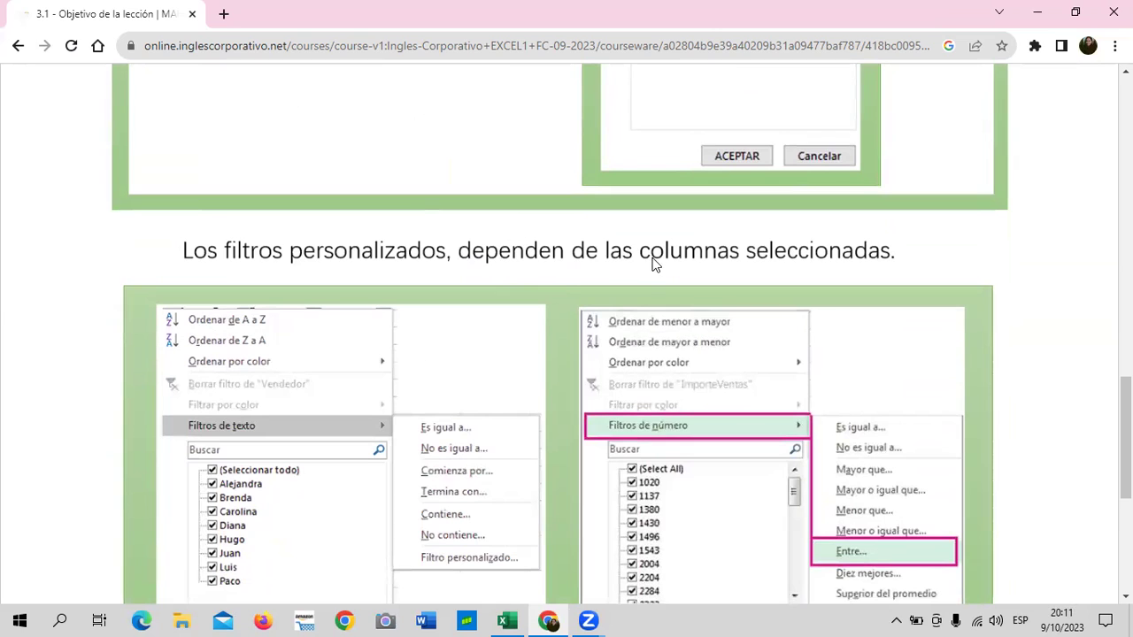
{"action": "scroll", "coordinate": [773, 375], "scroll_direction": "down", "scroll_amount": 1}
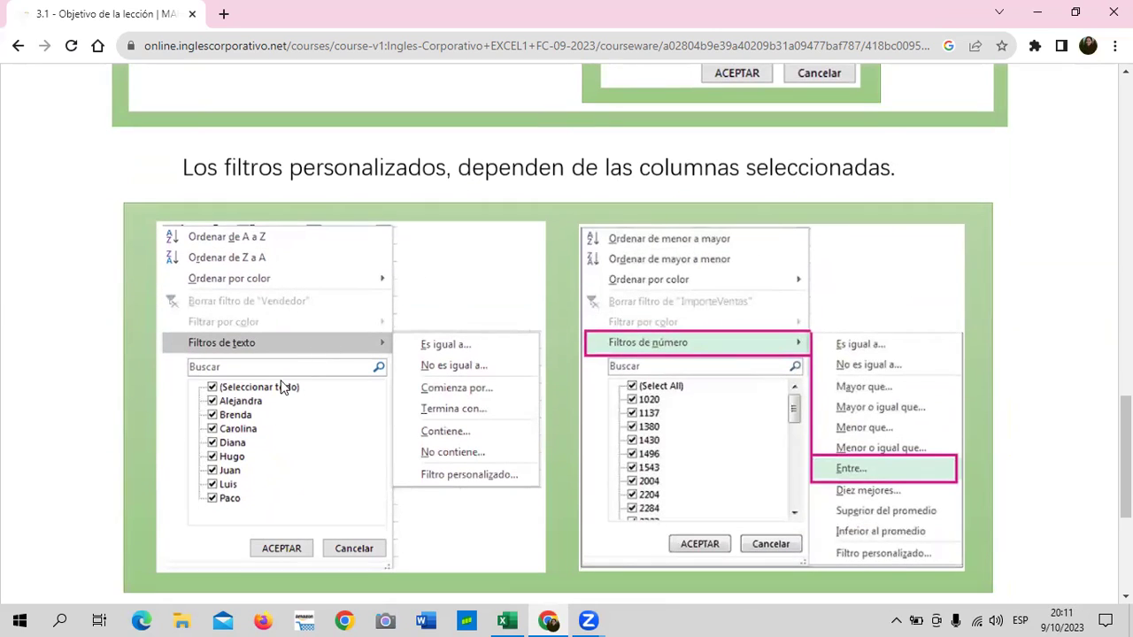
{"action": "scroll", "coordinate": [745, 389], "scroll_direction": "down", "scroll_amount": 1}
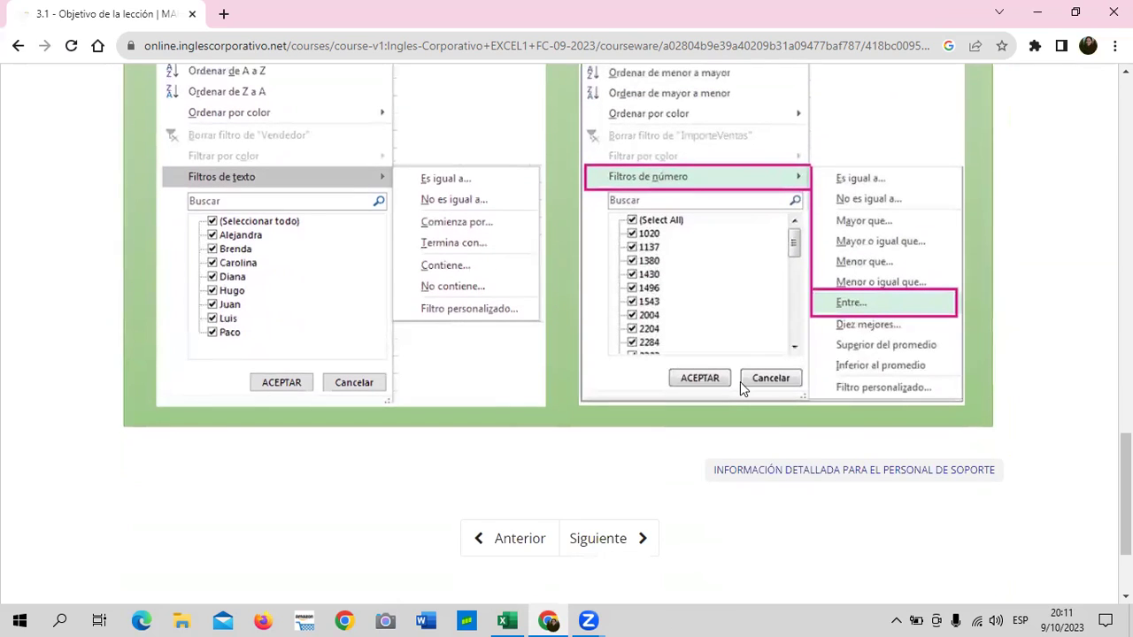
{"action": "scroll", "coordinate": [685, 396], "scroll_direction": "up", "scroll_amount": 1}
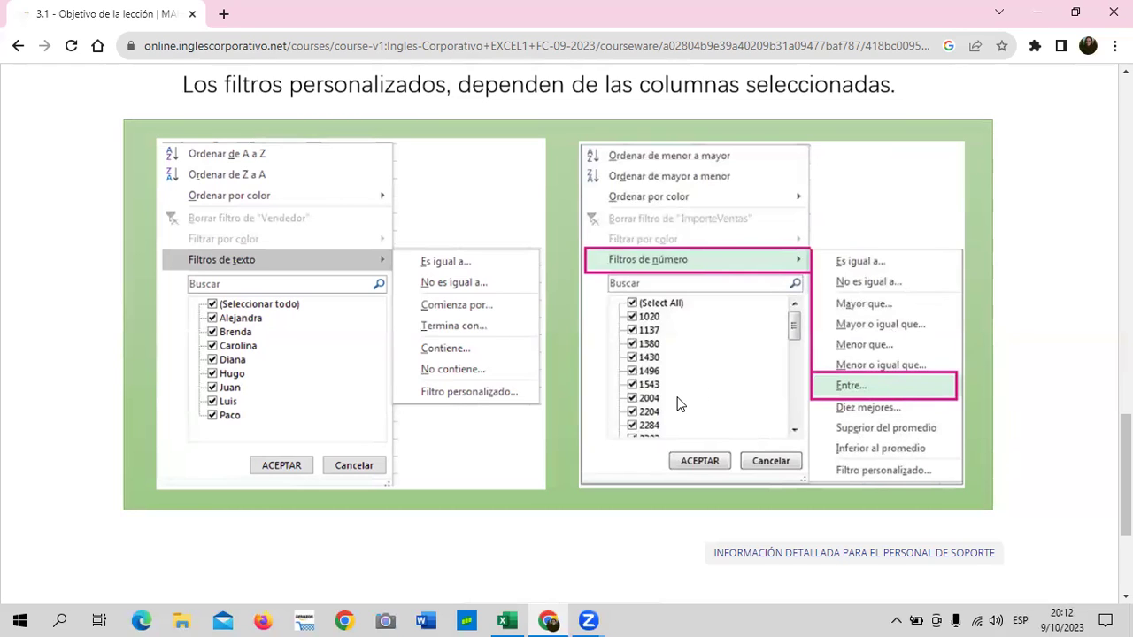
{"action": "scroll", "coordinate": [655, 409], "scroll_direction": "down", "scroll_amount": 2}
Step: Move on with Siguiente to lesson 3.2 Uso de filtros and its filters video
{"action": "left_click", "coordinate": [609, 457]}
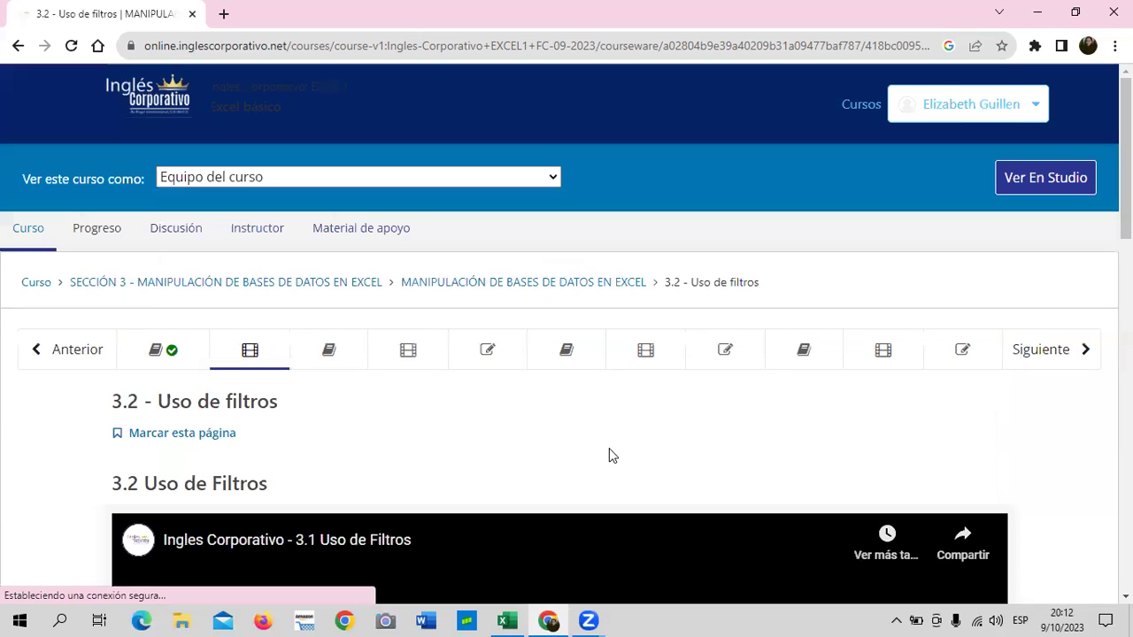
{"action": "scroll", "coordinate": [610, 453], "scroll_direction": "down", "scroll_amount": 3}
{"action": "scroll", "coordinate": [609, 453], "scroll_direction": "down", "scroll_amount": 2}
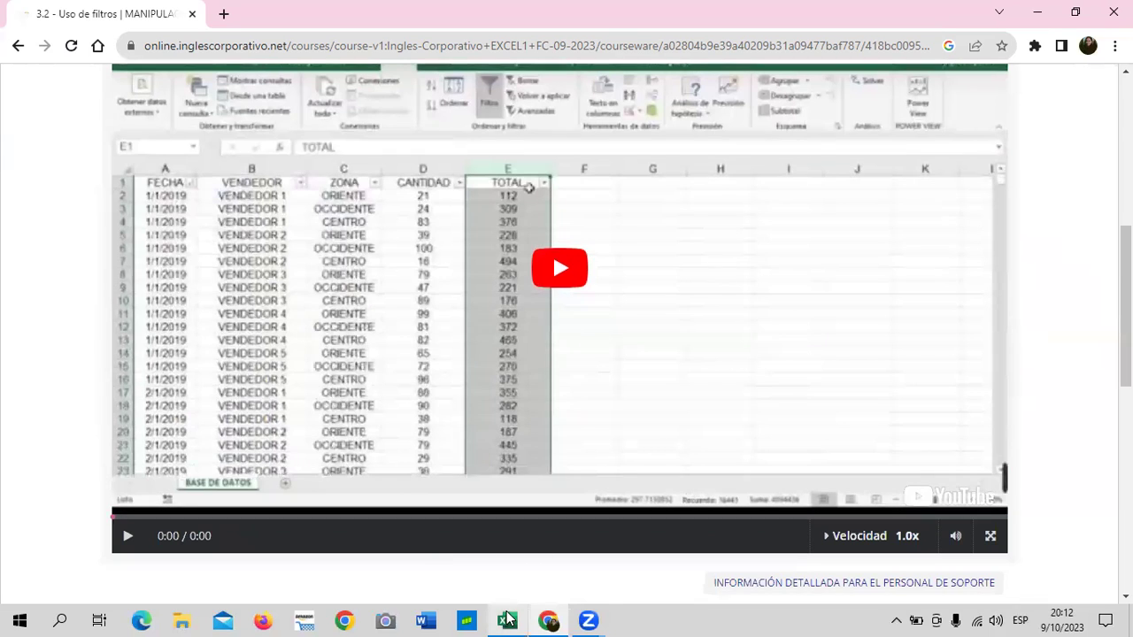
Step: Return to the 3.1 Uso de Filtros workbook and view the DATOS sheet's País–Puntaje table
{"action": "mouse_move", "coordinate": [507, 607]}
{"action": "left_click", "coordinate": [538, 564]}
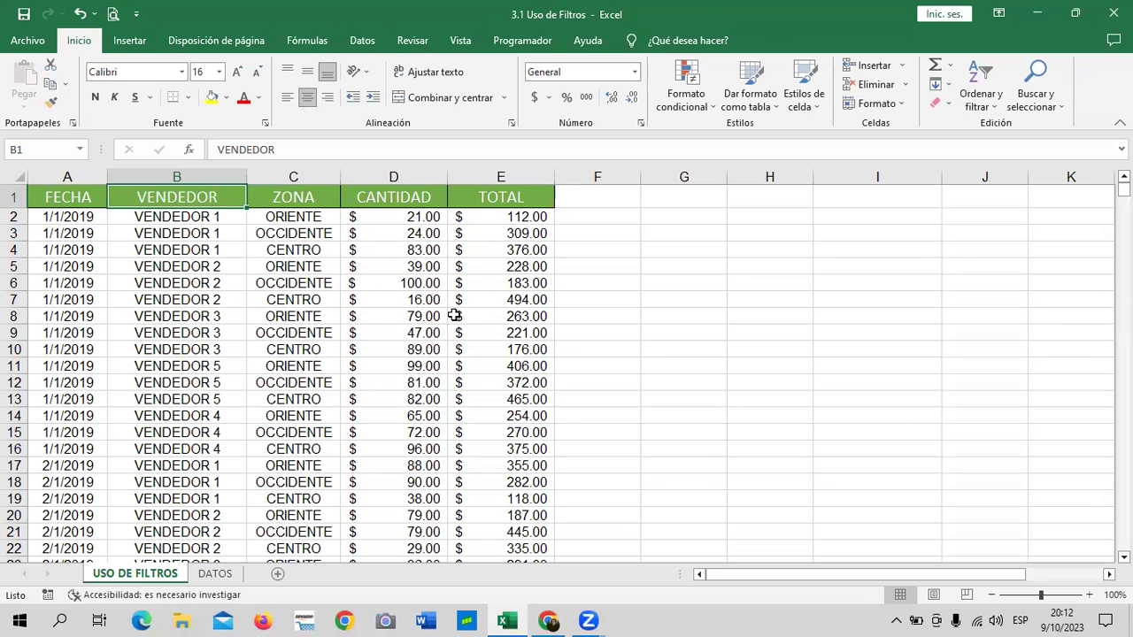
{"action": "left_click", "coordinate": [215, 574]}
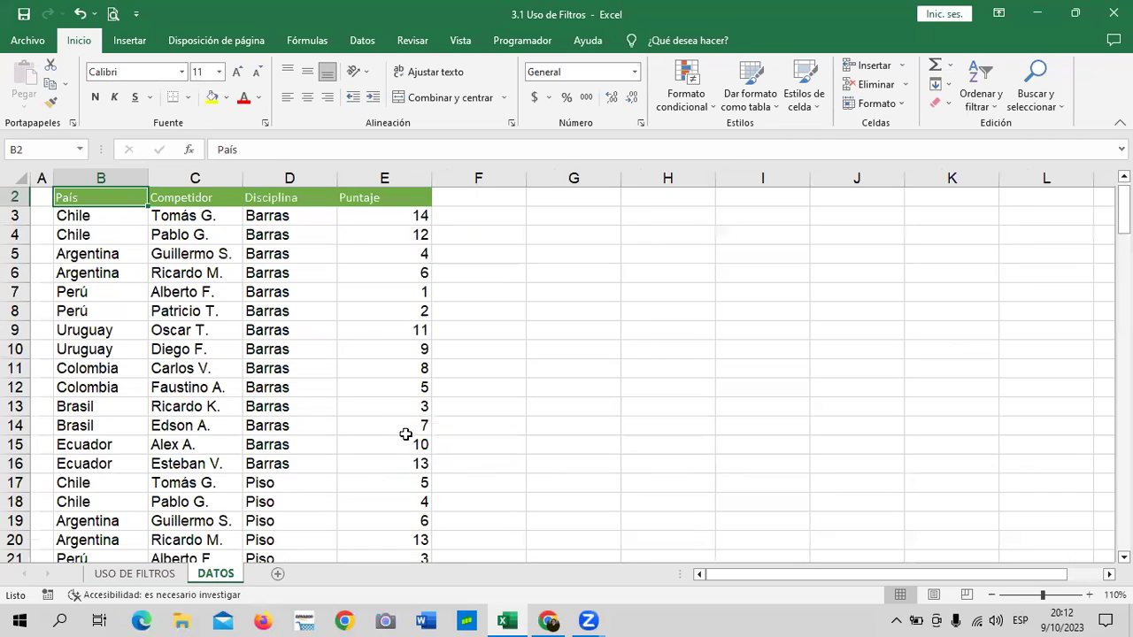
{"action": "scroll", "coordinate": [342, 450], "scroll_direction": "down", "scroll_amount": 4}
{"action": "scroll", "coordinate": [341, 449], "scroll_direction": "down", "scroll_amount": 4}
{"action": "scroll", "coordinate": [341, 449], "scroll_direction": "down", "scroll_amount": 6}
{"action": "scroll", "coordinate": [340, 449], "scroll_direction": "down", "scroll_amount": 6}
{"action": "scroll", "coordinate": [340, 449], "scroll_direction": "down", "scroll_amount": 5}
{"action": "scroll", "coordinate": [339, 457], "scroll_direction": "down", "scroll_amount": 6}
{"action": "scroll", "coordinate": [339, 456], "scroll_direction": "up", "scroll_amount": 6}
{"action": "scroll", "coordinate": [339, 455], "scroll_direction": "up", "scroll_amount": 12}
{"action": "scroll", "coordinate": [339, 455], "scroll_direction": "up", "scroll_amount": 6}
{"action": "scroll", "coordinate": [341, 454], "scroll_direction": "up", "scroll_amount": 6}
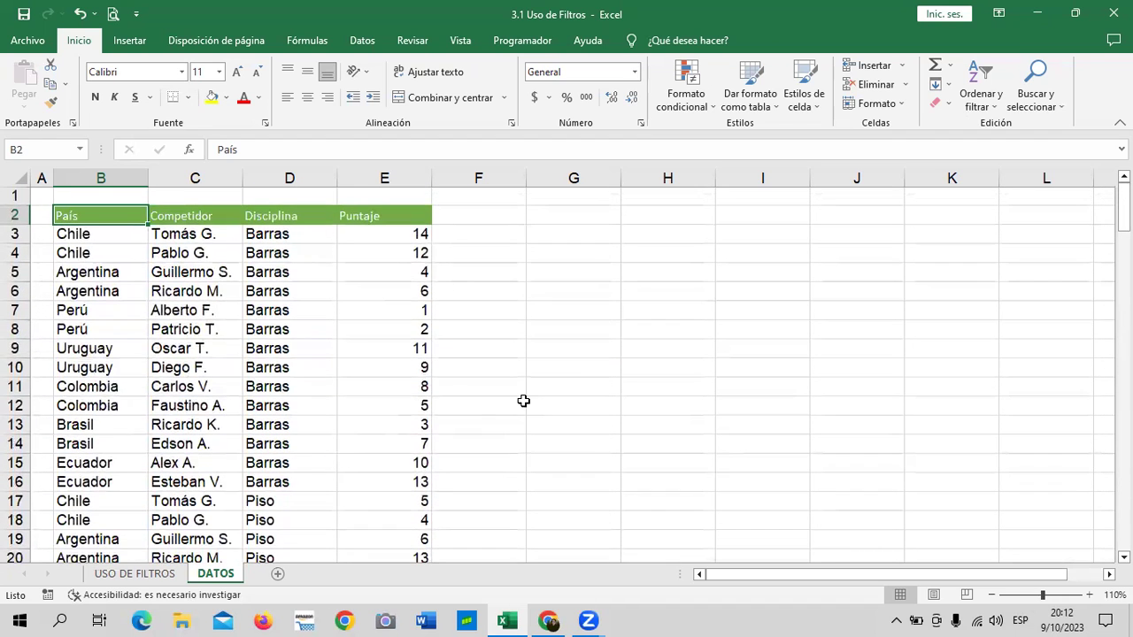
Step: Enlarge the font of header cells B2:E2 (País to Puntaje) by two steps
{"action": "left_click", "coordinate": [602, 351]}
{"action": "left_click_drag", "start_coordinate": [118, 215], "coordinate": [389, 216]}
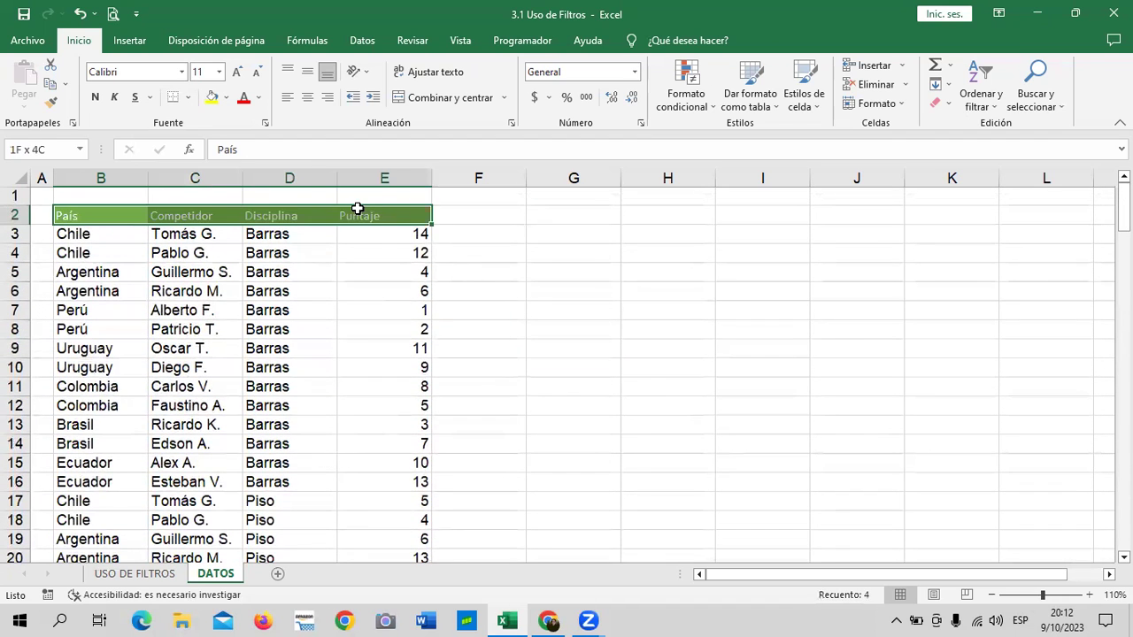
{"action": "left_click", "coordinate": [237, 72]}
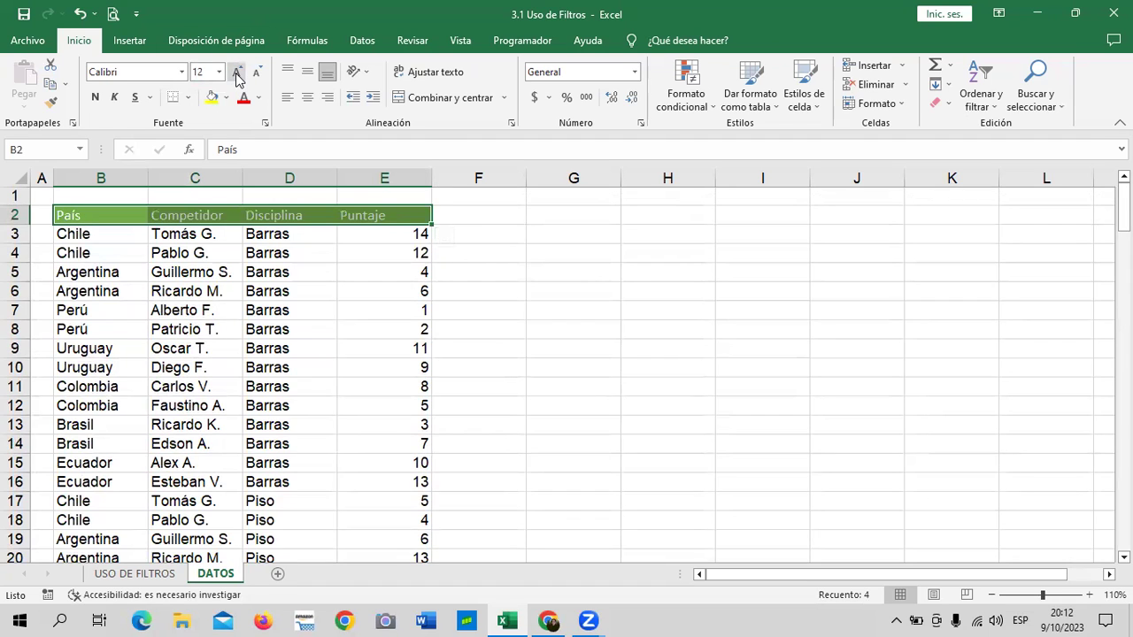
{"action": "left_click", "coordinate": [237, 72]}
Step: Put the active cell inside the data table and open the Ordenar y filtrar menu
{"action": "left_click", "coordinate": [298, 355]}
{"action": "left_click", "coordinate": [297, 255]}
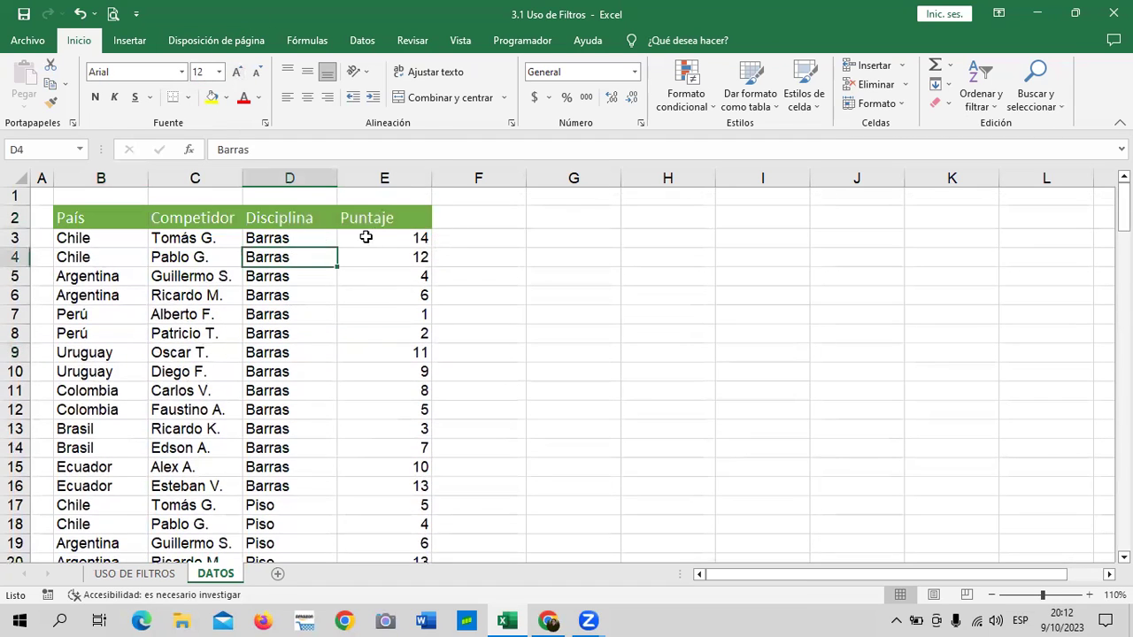
{"action": "left_click", "coordinate": [379, 235]}
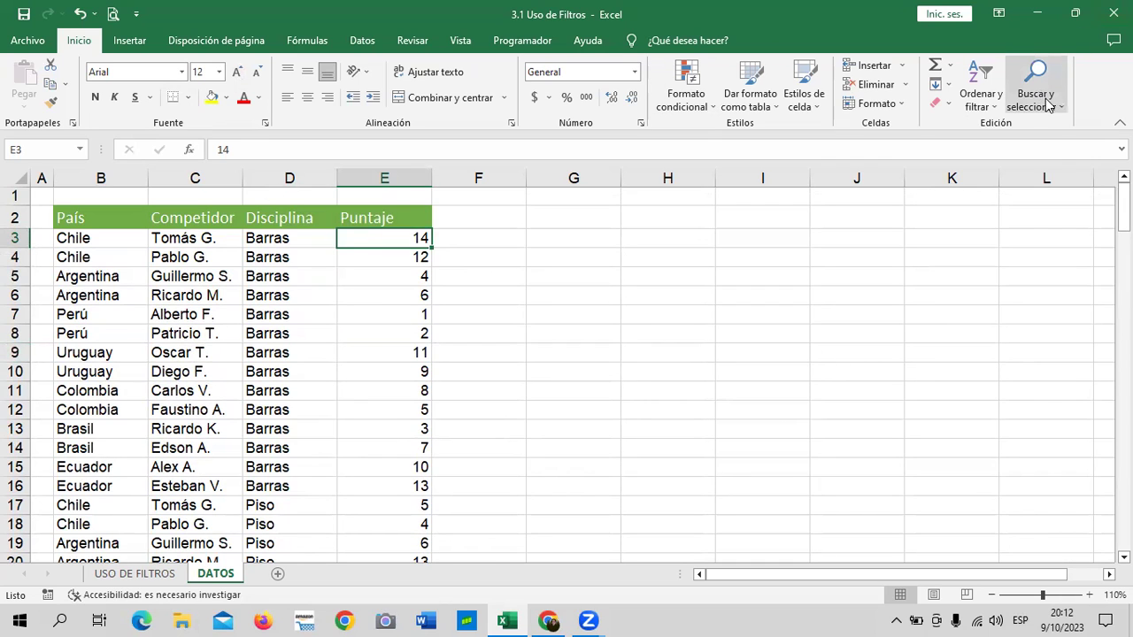
{"action": "scroll", "coordinate": [236, 414], "scroll_direction": "down", "scroll_amount": 3}
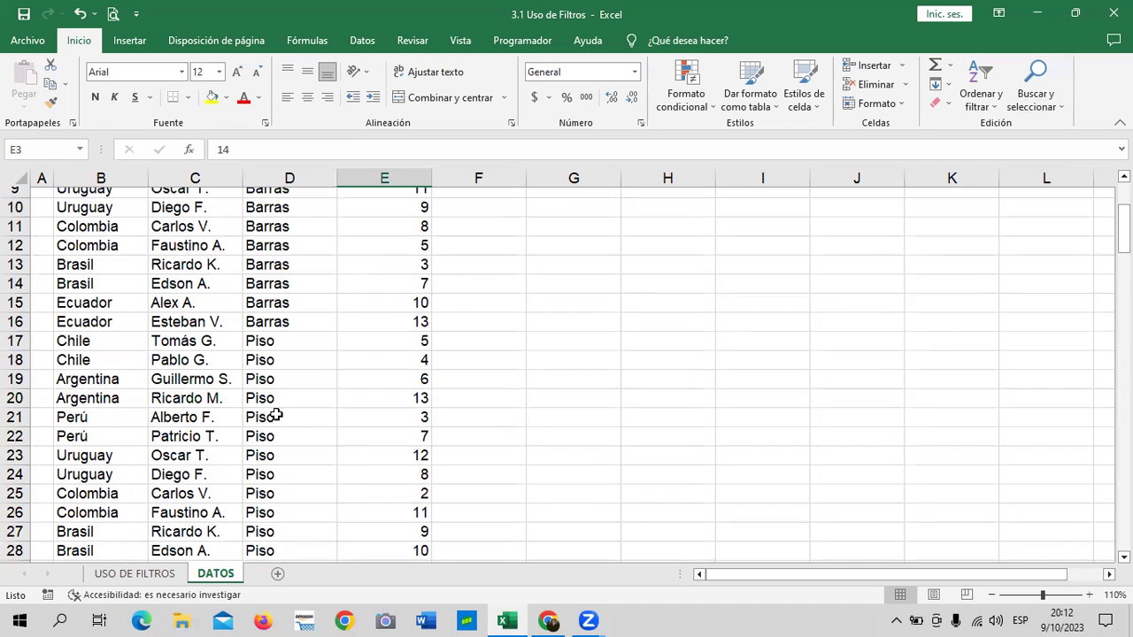
{"action": "scroll", "coordinate": [280, 415], "scroll_direction": "up", "scroll_amount": 3}
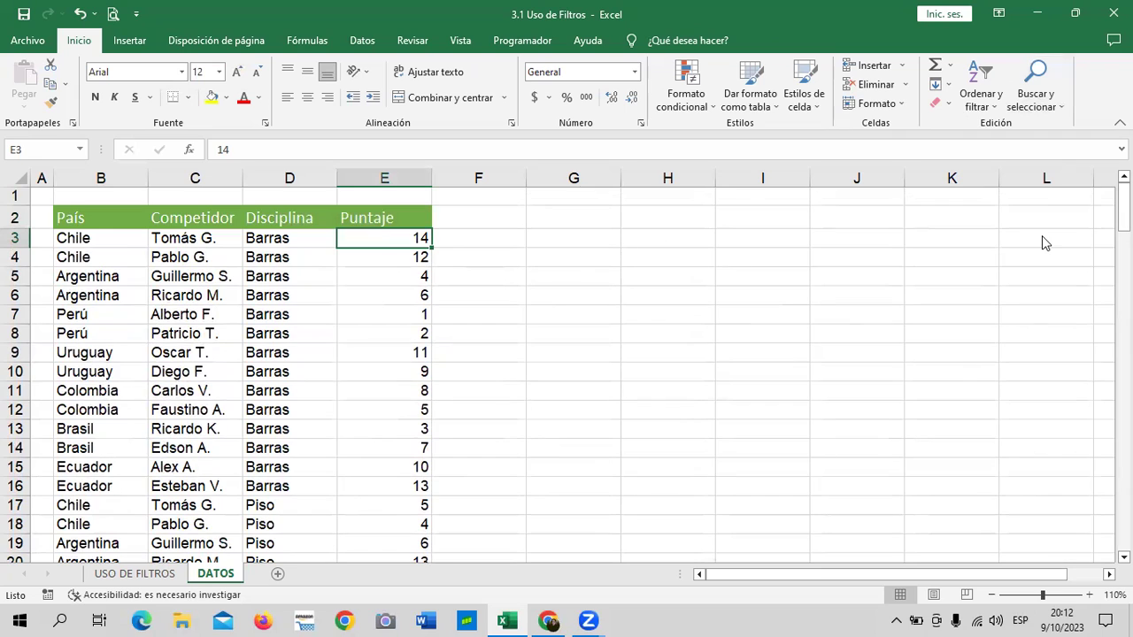
{"action": "left_click", "coordinate": [221, 305]}
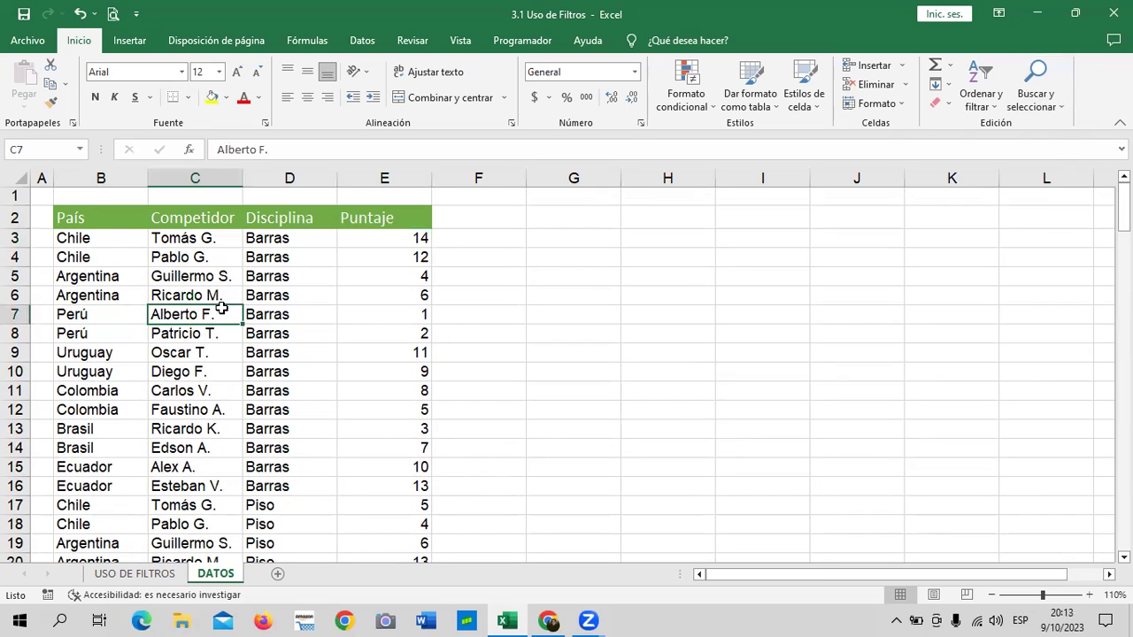
{"action": "left_click", "coordinate": [621, 297]}
{"action": "left_click", "coordinate": [303, 334]}
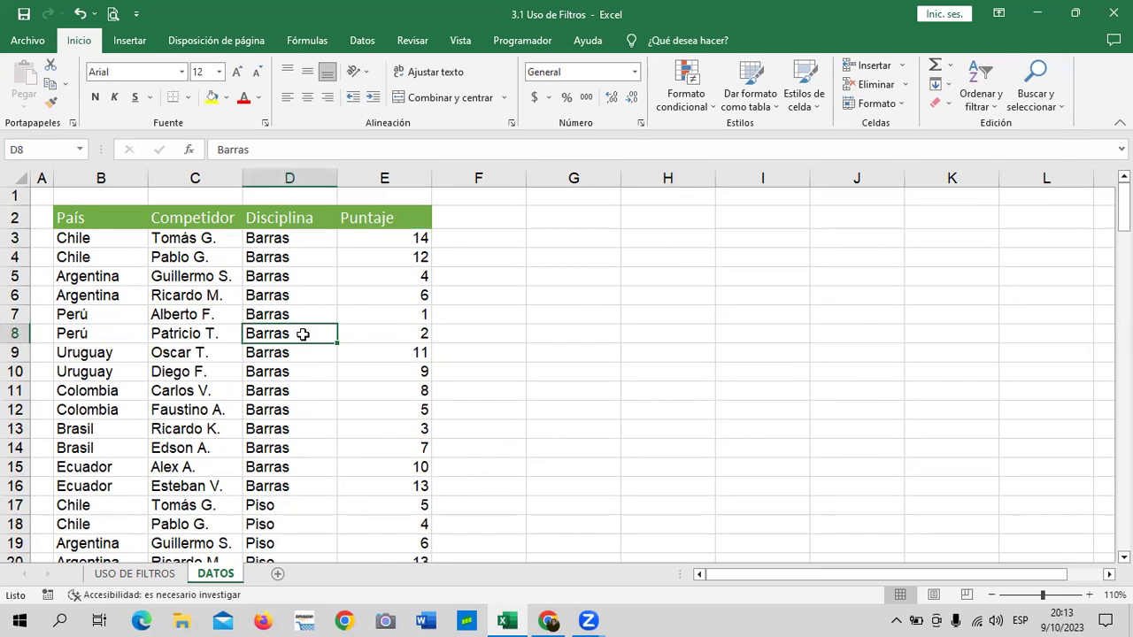
{"action": "left_click", "coordinate": [986, 82]}
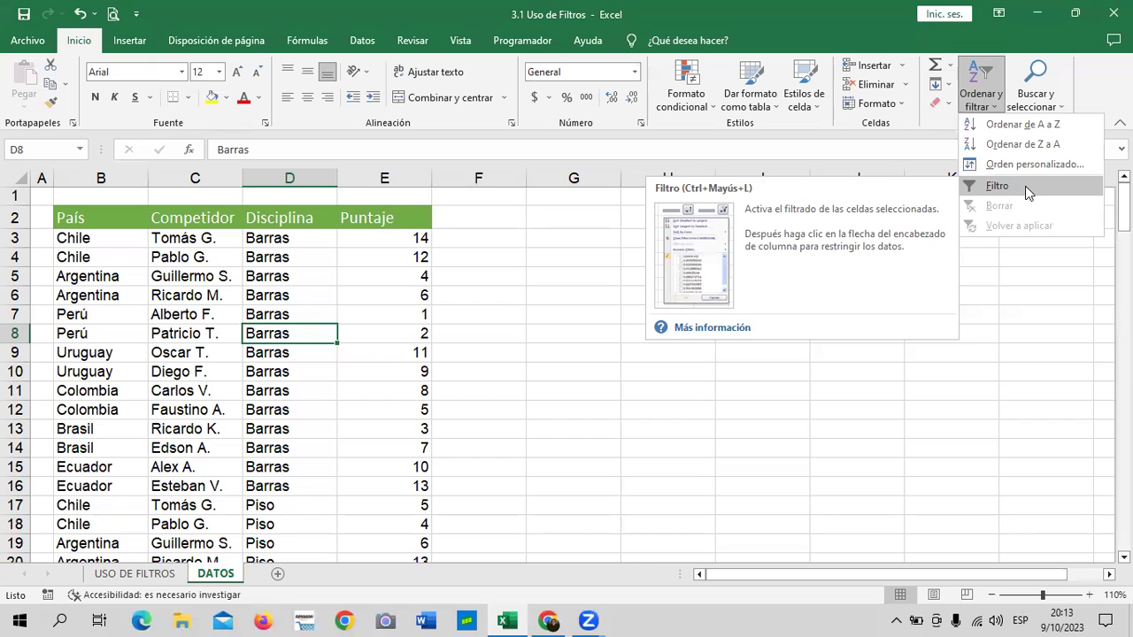
Step: Choose Filtro to add AutoFilter buttons to the four DATOS headers
{"action": "left_click", "coordinate": [1025, 186]}
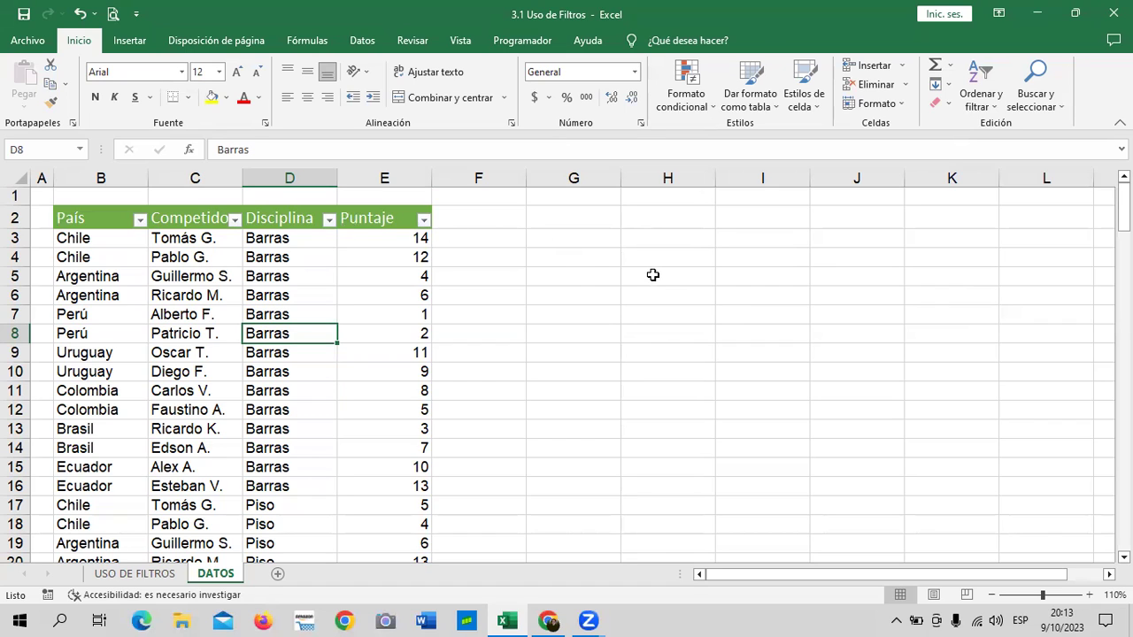
Step: Select cell B8 and open the País header's filter dropdown listing all countries
{"action": "left_click", "coordinate": [231, 297]}
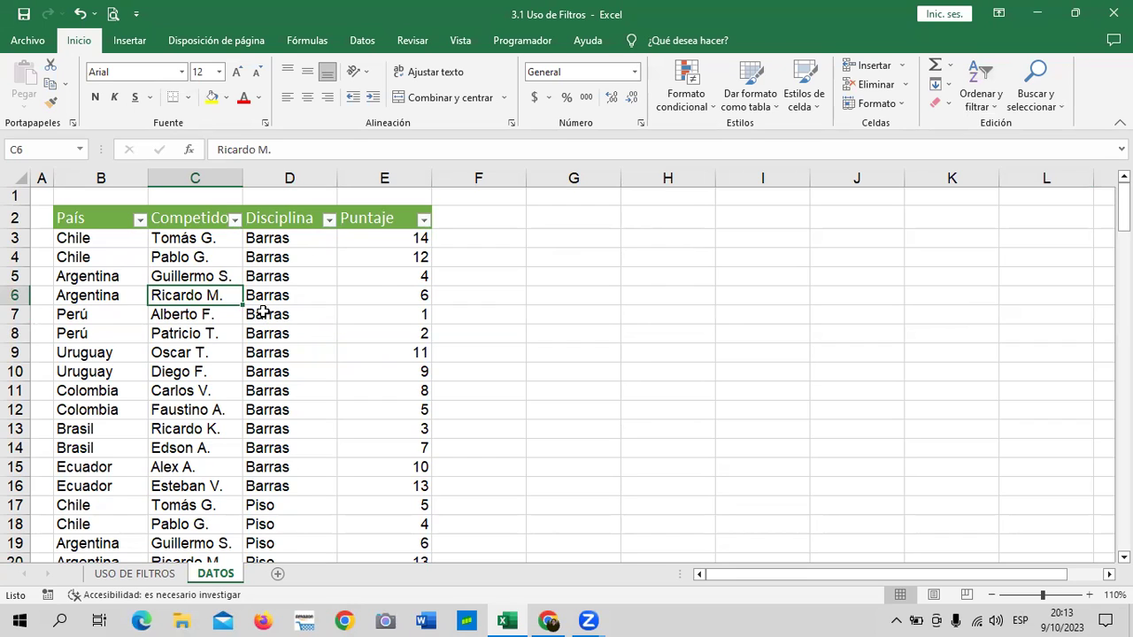
{"action": "left_click", "coordinate": [396, 238]}
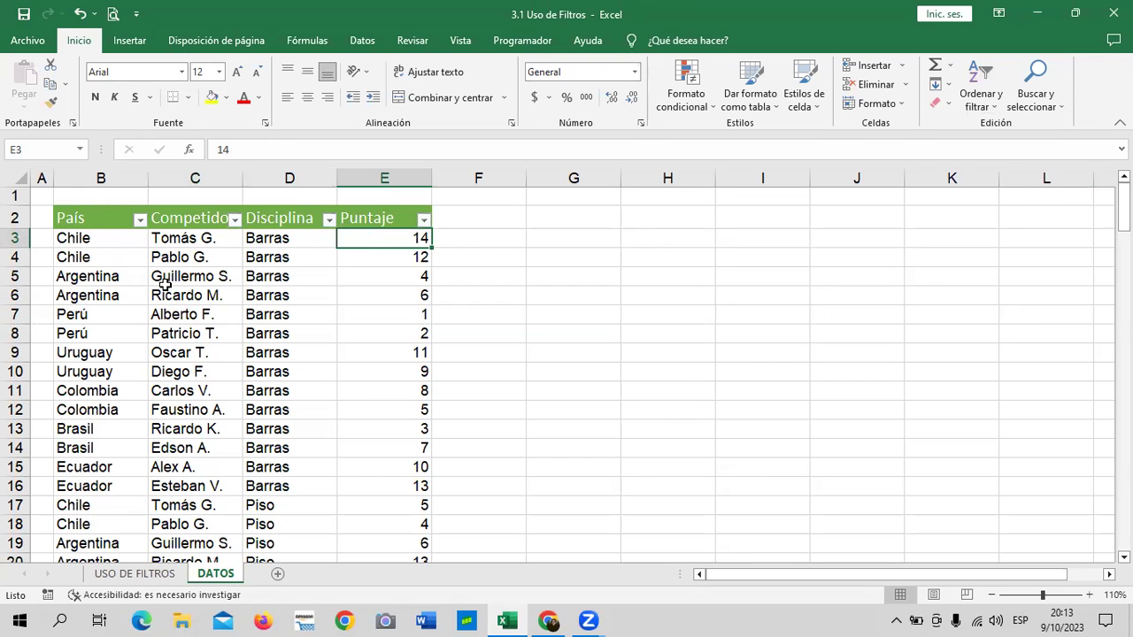
{"action": "left_click", "coordinate": [97, 333]}
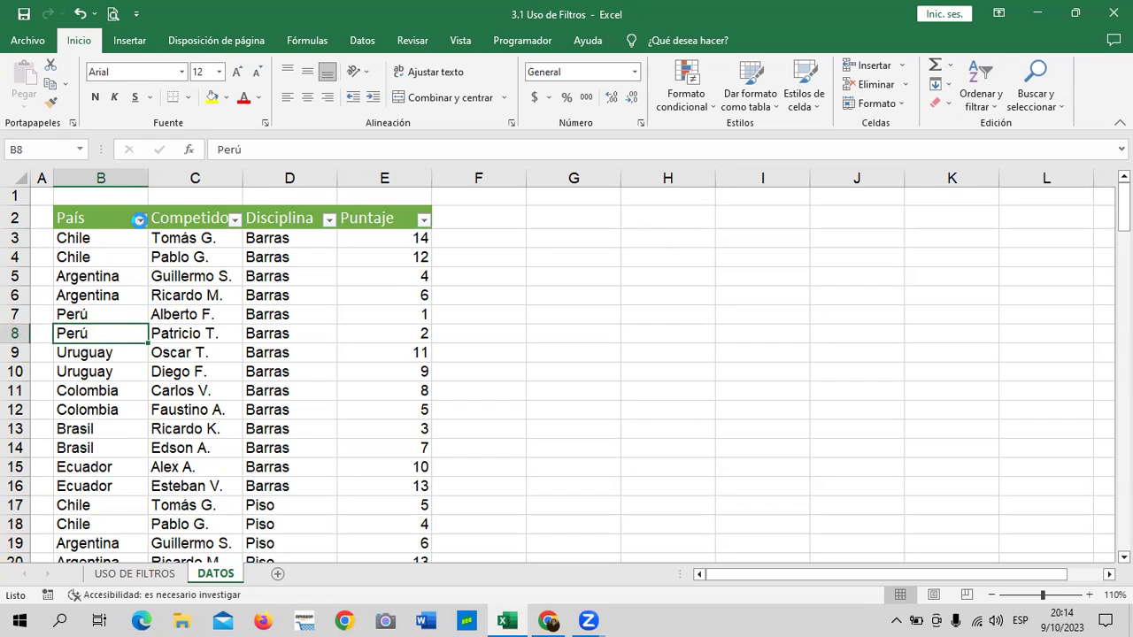
{"action": "left_click", "coordinate": [140, 220]}
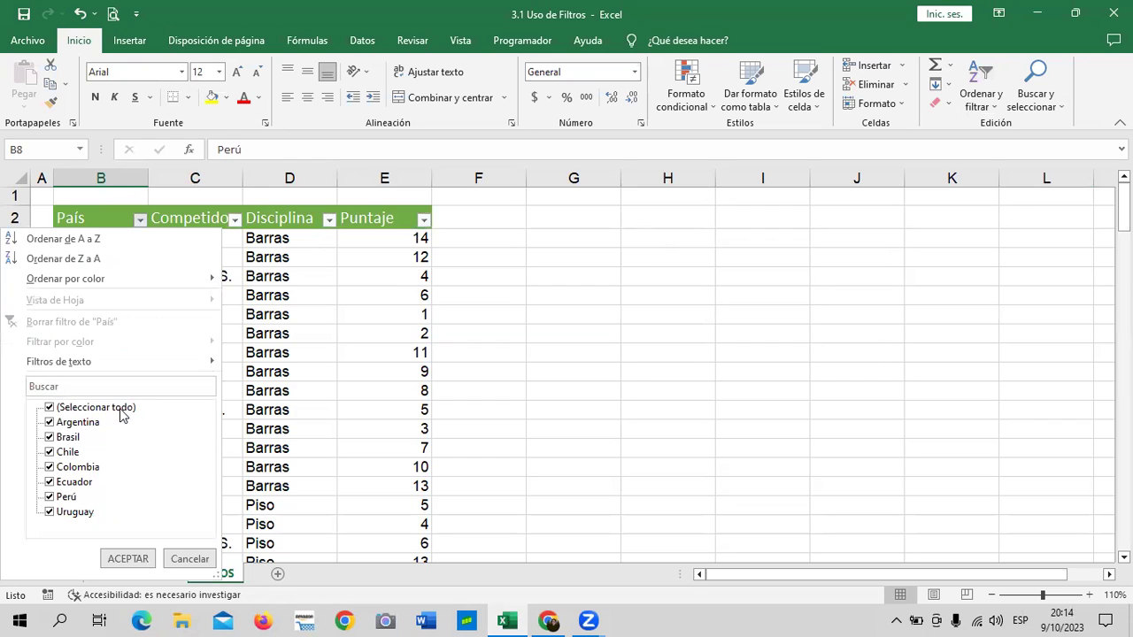
Step: Clear all countries in the País filter, tick only Argentina, and apply it
{"action": "left_click", "coordinate": [123, 411]}
{"action": "left_click", "coordinate": [123, 414]}
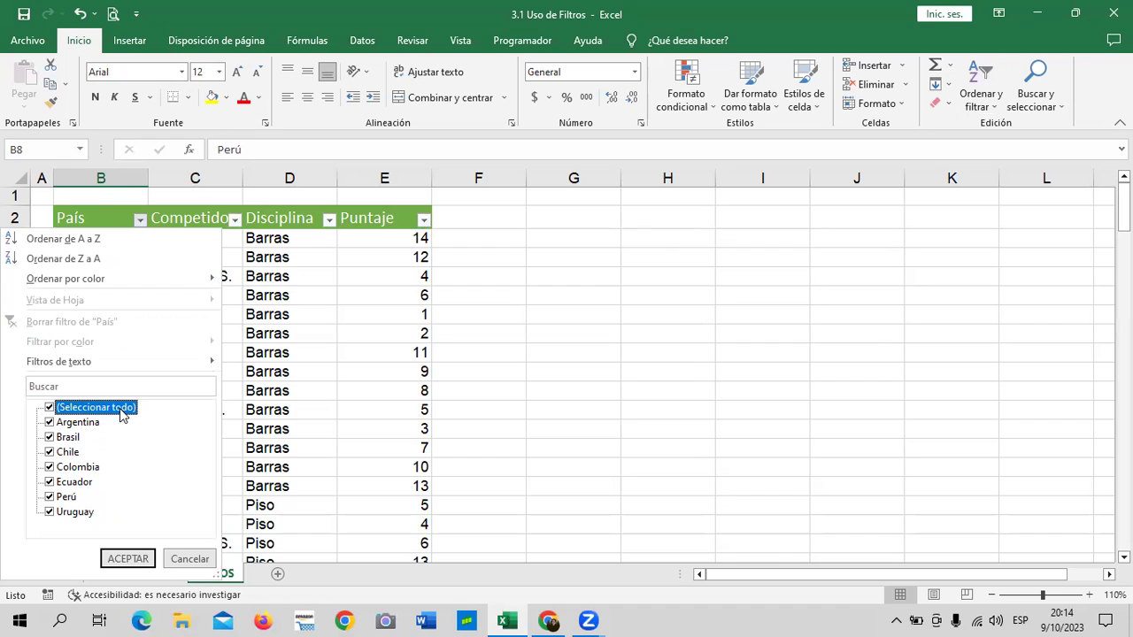
{"action": "left_click", "coordinate": [123, 412]}
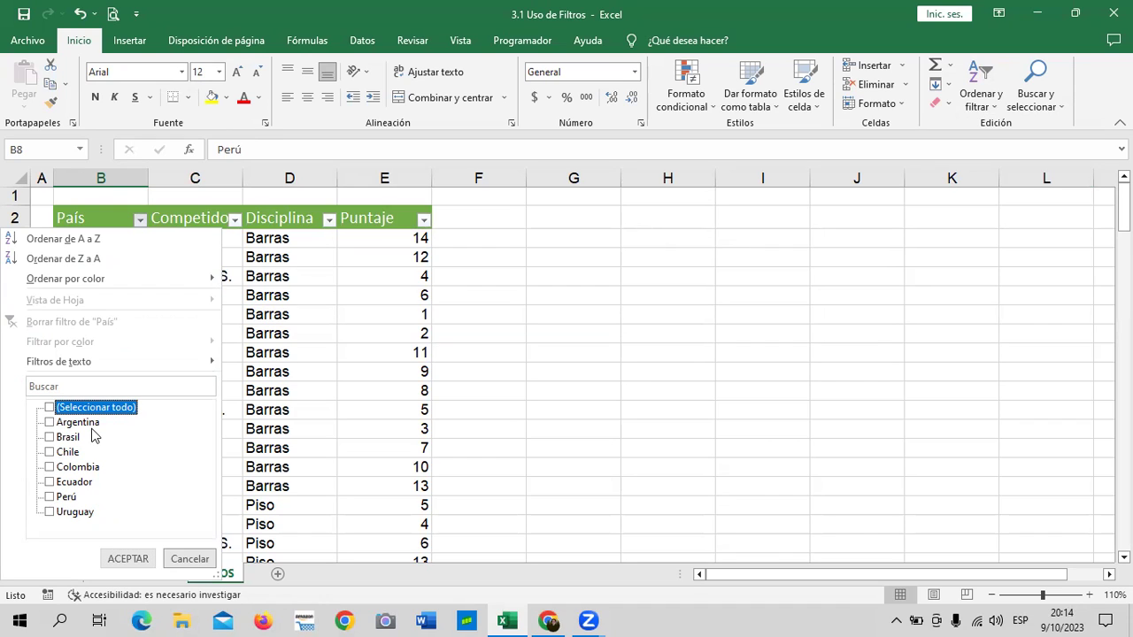
{"action": "left_click", "coordinate": [114, 412]}
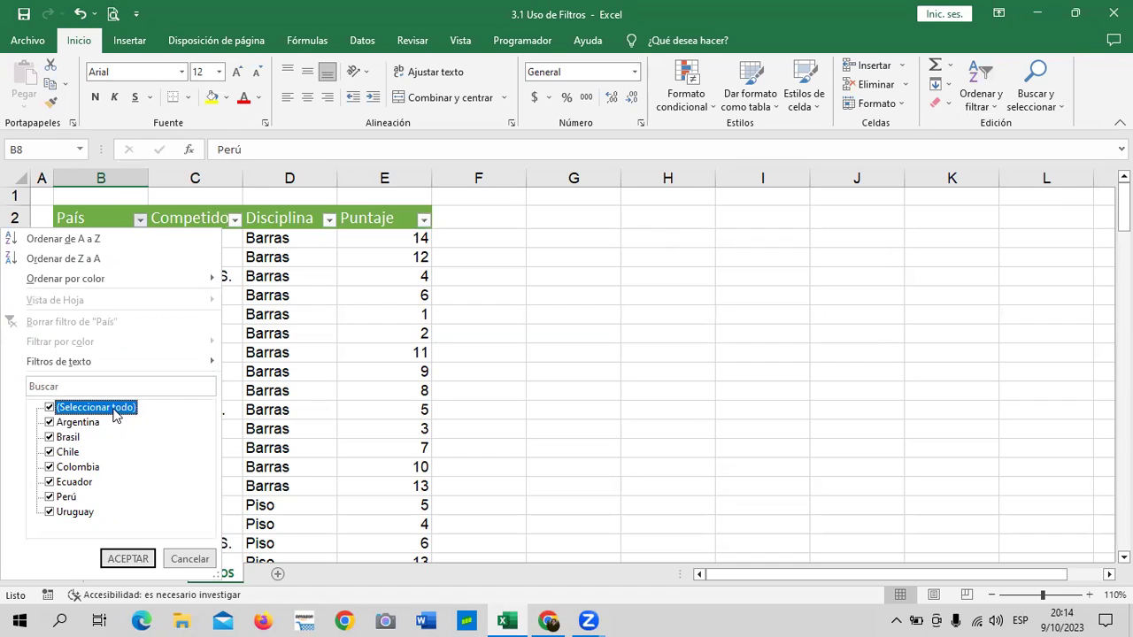
{"action": "left_click", "coordinate": [123, 412]}
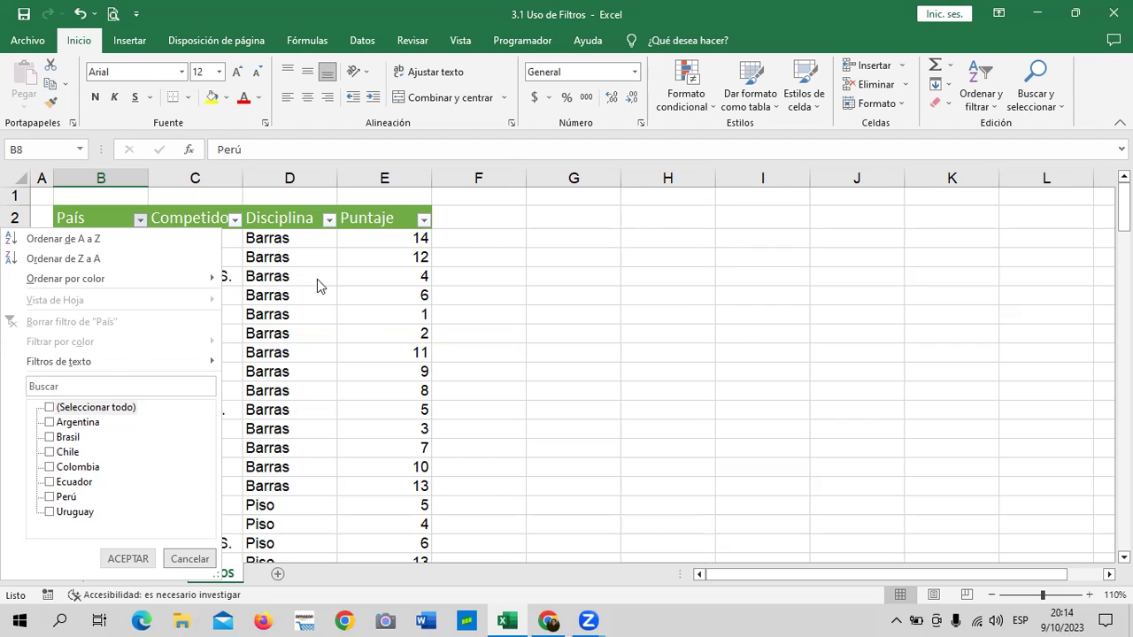
{"action": "left_click", "coordinate": [81, 424]}
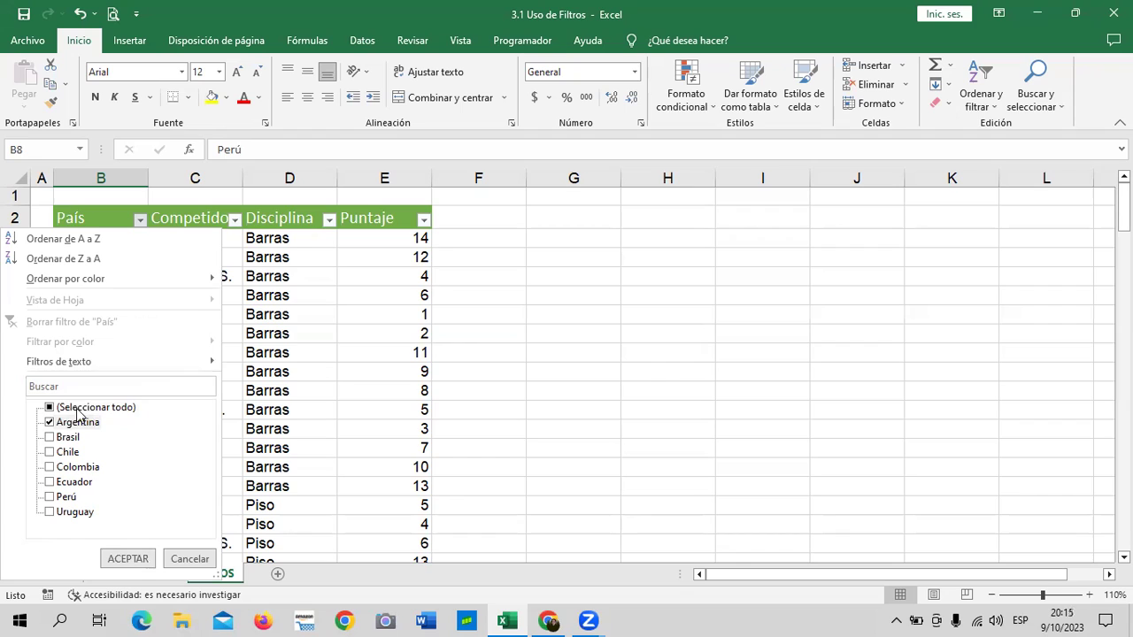
{"action": "left_click", "coordinate": [80, 409]}
{"action": "left_click", "coordinate": [88, 412]}
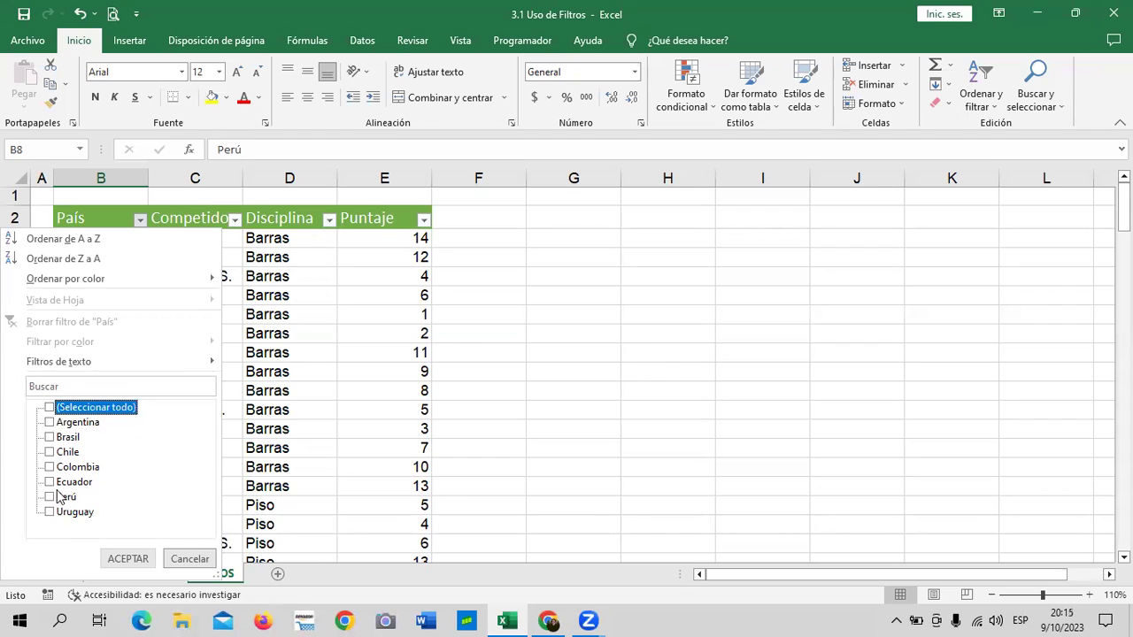
{"action": "left_click", "coordinate": [86, 427]}
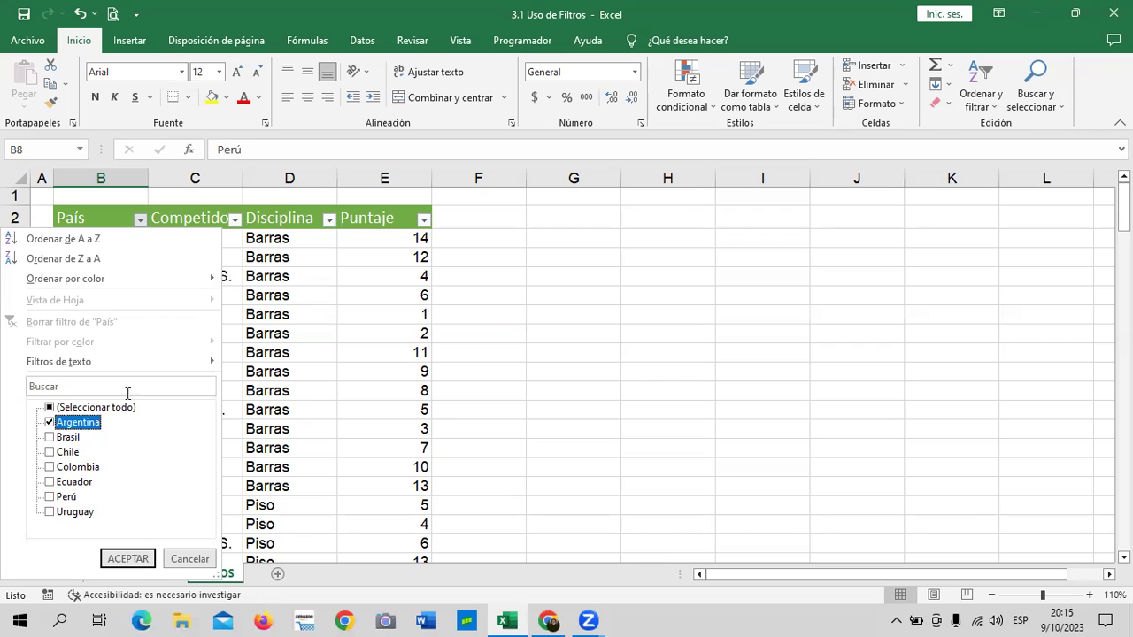
{"action": "left_click", "coordinate": [125, 558]}
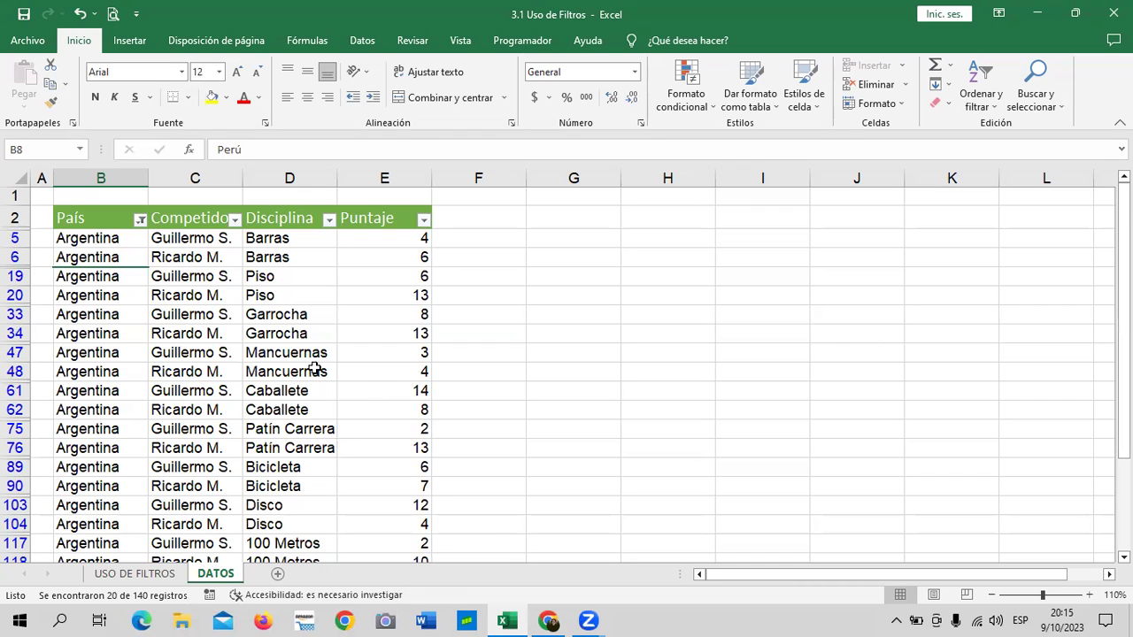
{"action": "scroll", "coordinate": [282, 341], "scroll_direction": "down", "scroll_amount": 4}
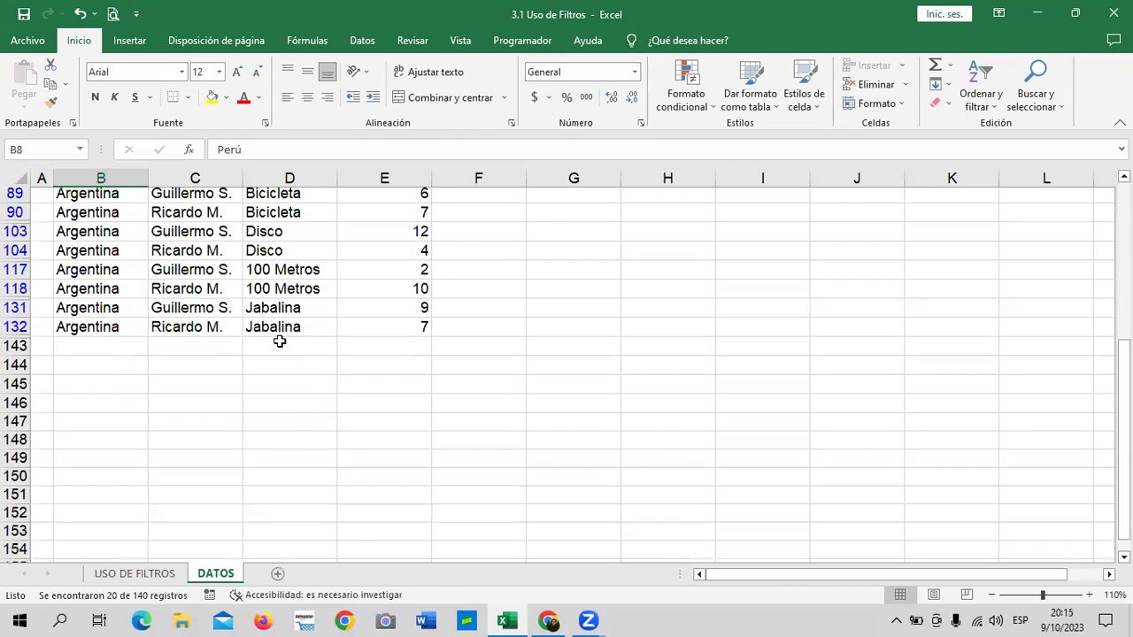
{"action": "scroll", "coordinate": [280, 340], "scroll_direction": "up", "scroll_amount": 4}
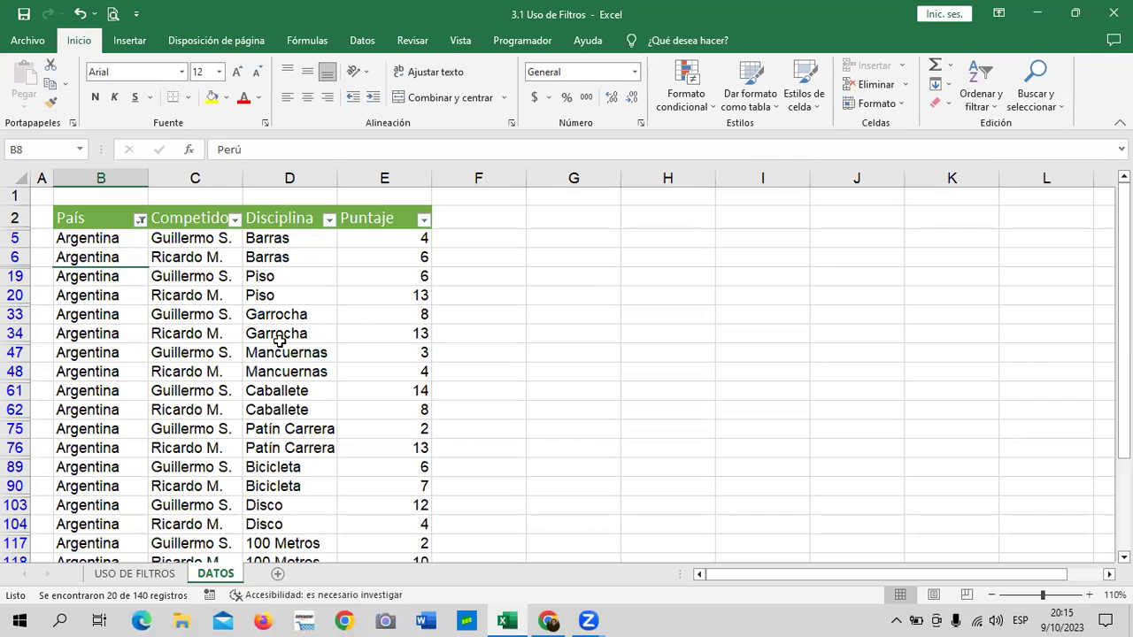
{"action": "scroll", "coordinate": [266, 337], "scroll_direction": "down", "scroll_amount": 1}
{"action": "scroll", "coordinate": [15, 270], "scroll_direction": "up", "scroll_amount": 1}
{"action": "scroll", "coordinate": [164, 352], "scroll_direction": "down", "scroll_amount": 1}
{"action": "scroll", "coordinate": [242, 355], "scroll_direction": "down", "scroll_amount": 2}
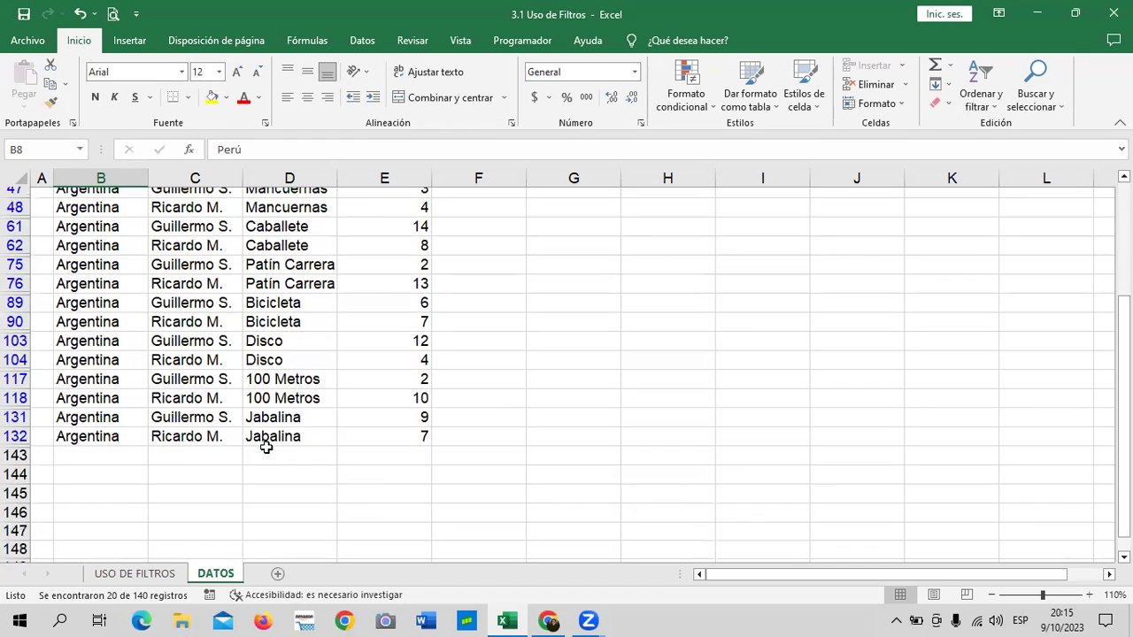
{"action": "scroll", "coordinate": [263, 438], "scroll_direction": "up", "scroll_amount": 1}
{"action": "scroll", "coordinate": [273, 431], "scroll_direction": "up", "scroll_amount": 1}
{"action": "scroll", "coordinate": [272, 431], "scroll_direction": "up", "scroll_amount": 2}
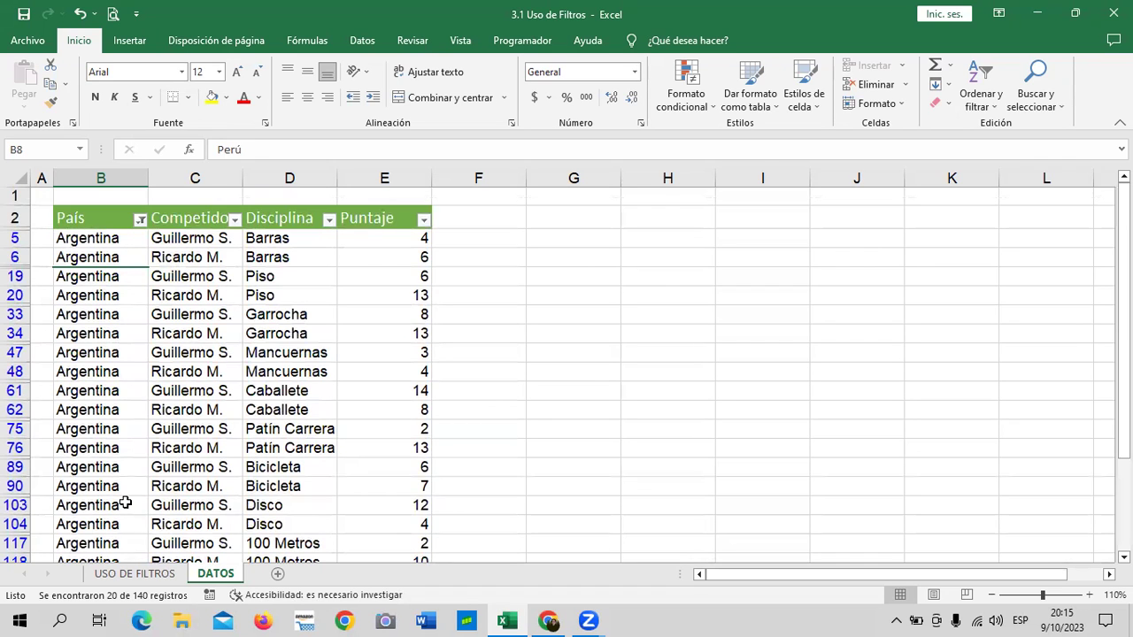
{"action": "scroll", "coordinate": [124, 491], "scroll_direction": "down", "scroll_amount": 1}
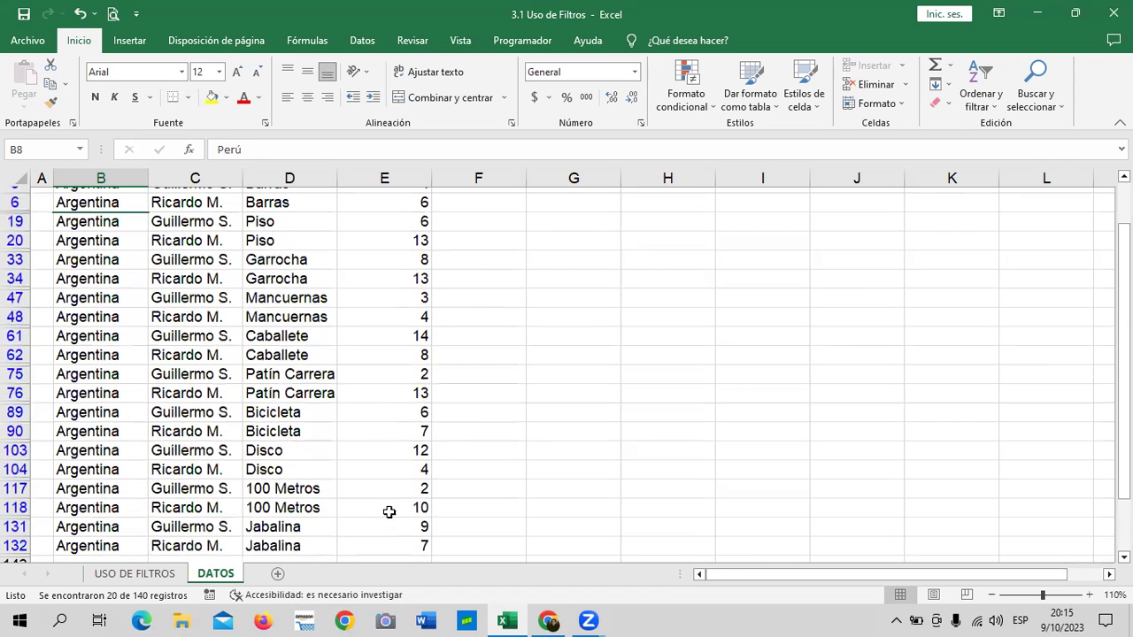
{"action": "scroll", "coordinate": [202, 300], "scroll_direction": "up", "scroll_amount": 1}
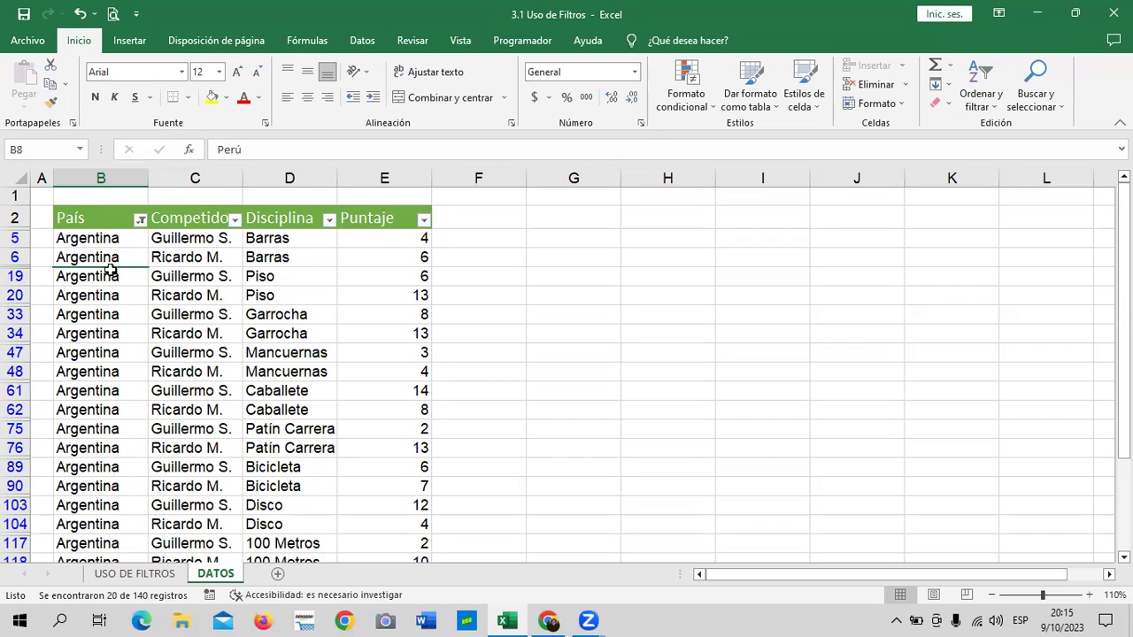
{"action": "scroll", "coordinate": [303, 434], "scroll_direction": "down", "scroll_amount": 2}
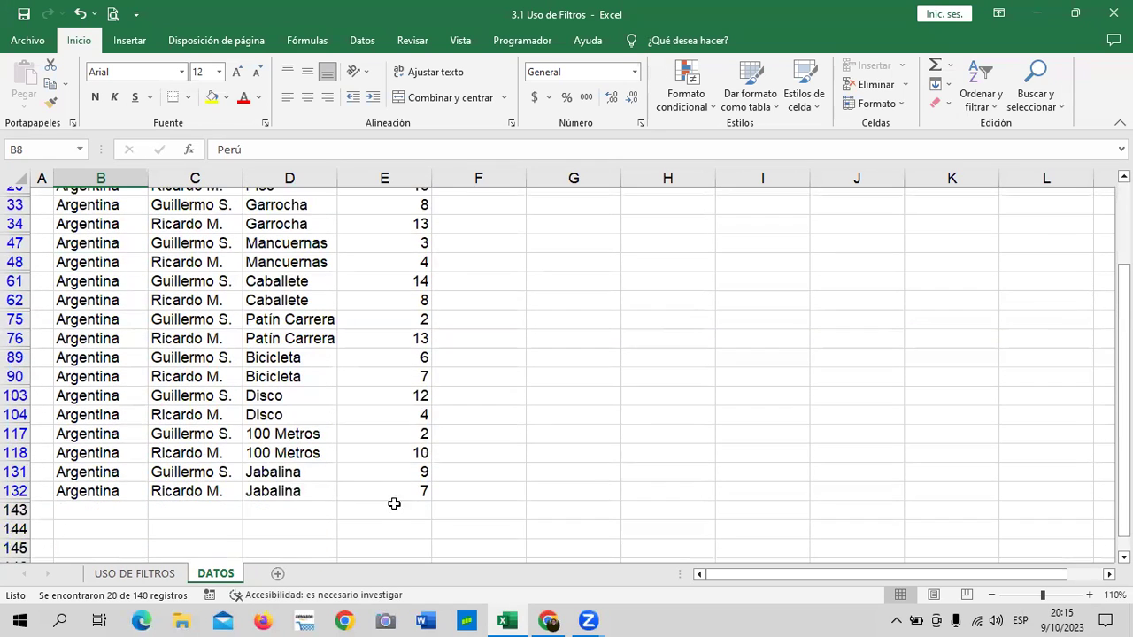
{"action": "scroll", "coordinate": [443, 496], "scroll_direction": "up", "scroll_amount": 2}
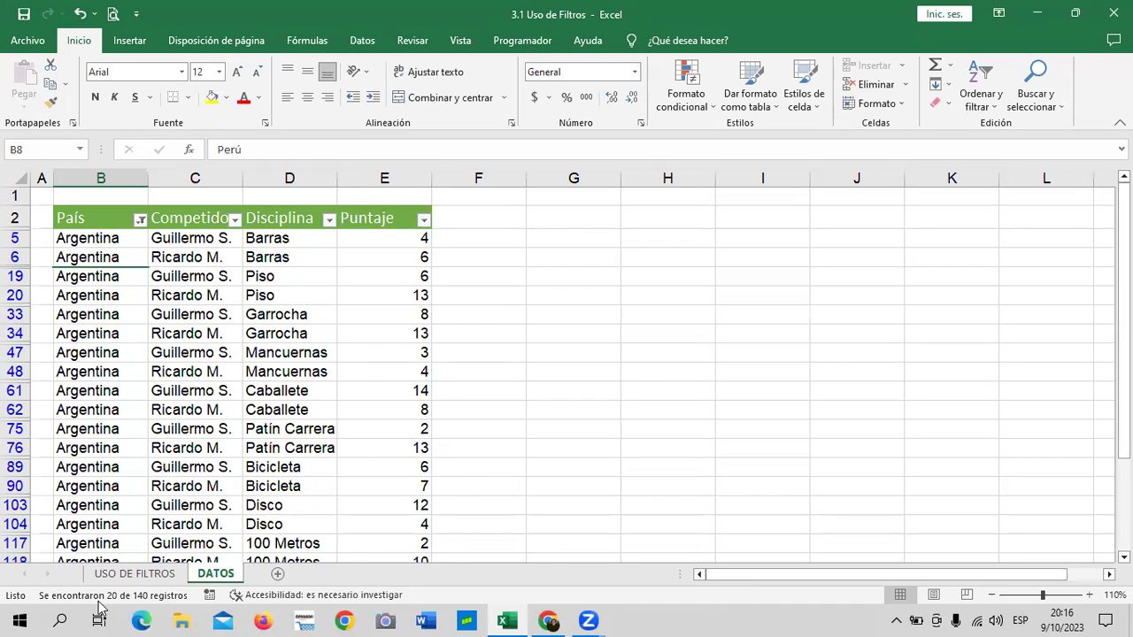
{"action": "mouse_move", "coordinate": [39, 600]}
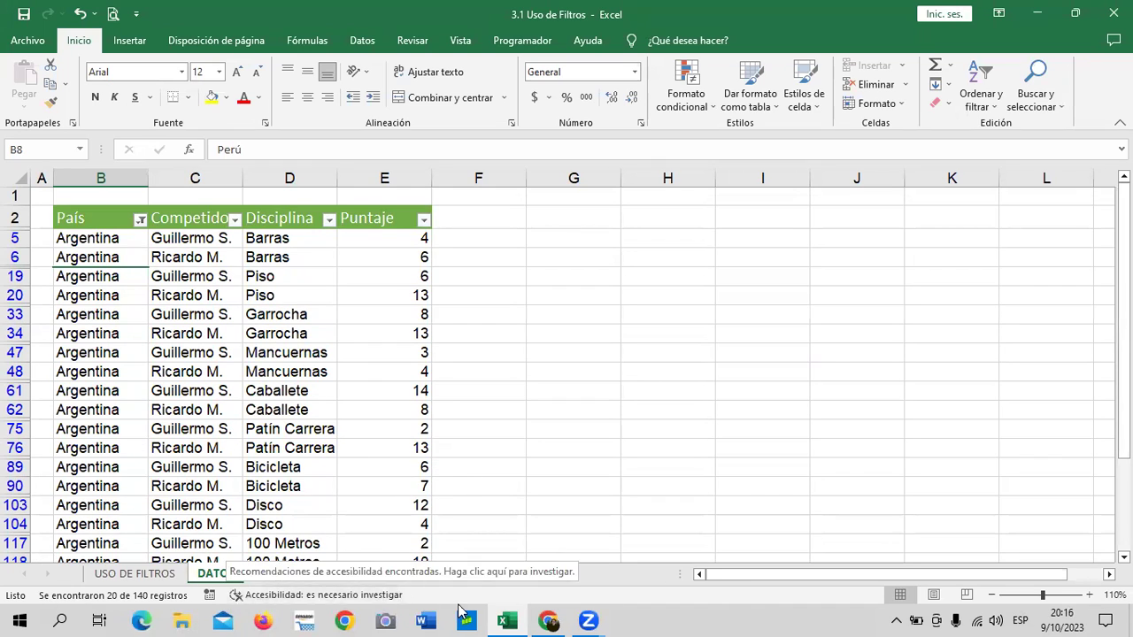
{"action": "right_click", "coordinate": [574, 600]}
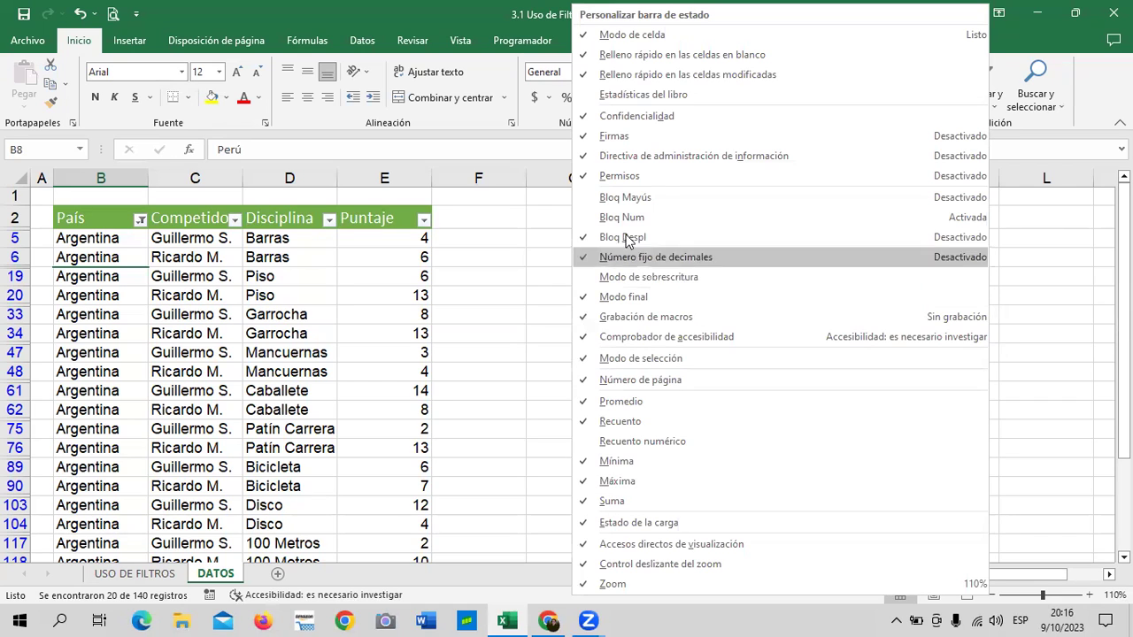
{"action": "left_click", "coordinate": [521, 602]}
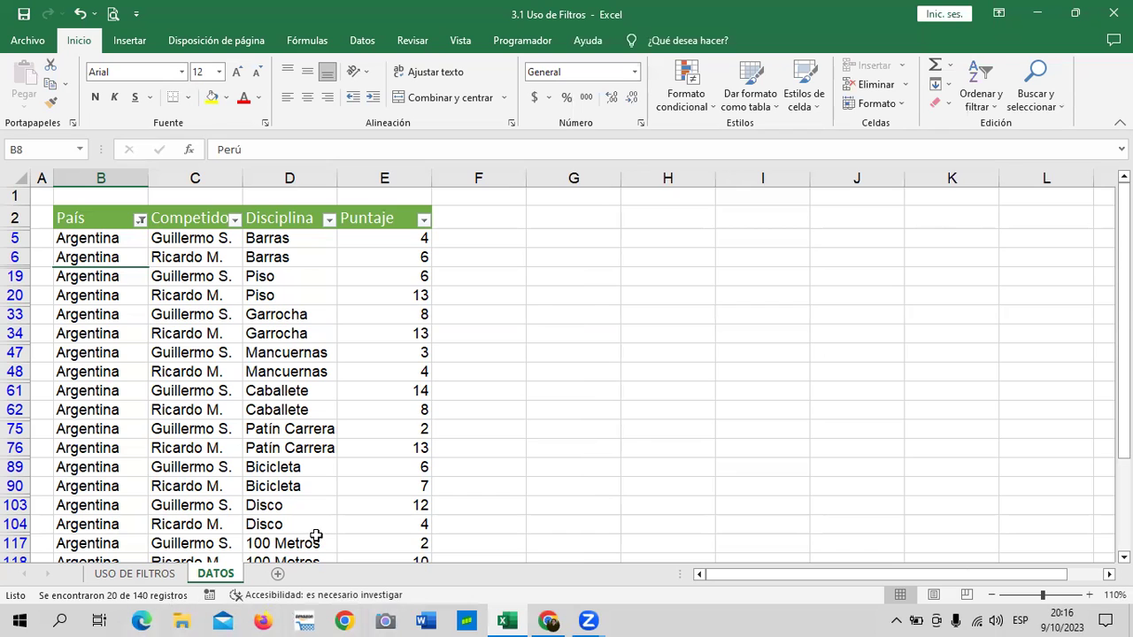
{"action": "scroll", "coordinate": [316, 522], "scroll_direction": "down", "scroll_amount": 1}
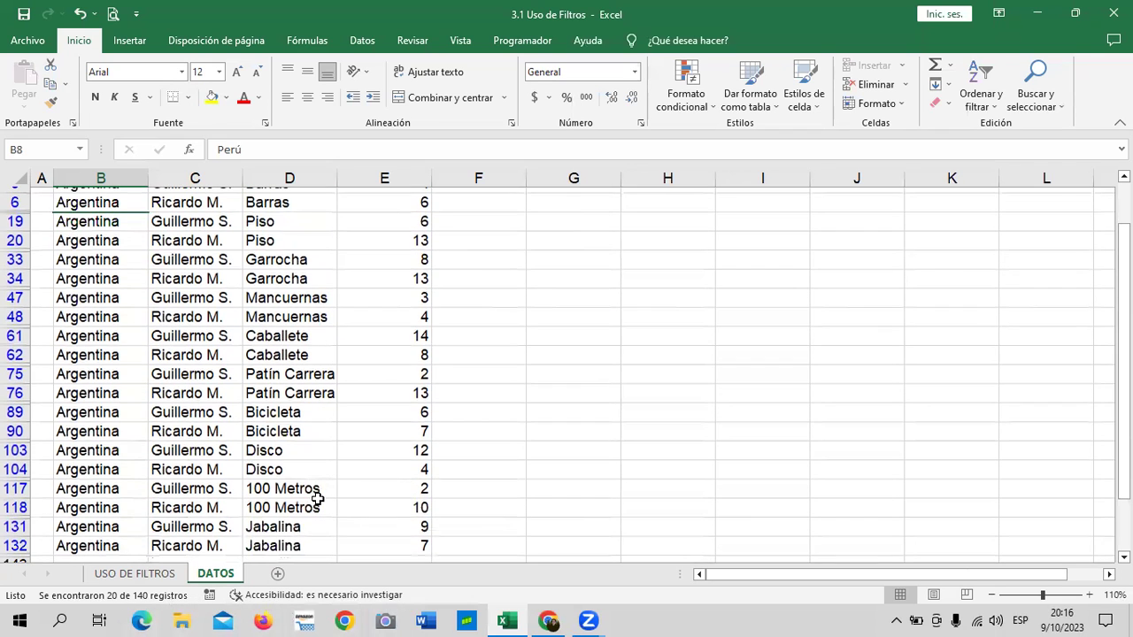
{"action": "scroll", "coordinate": [177, 478], "scroll_direction": "up", "scroll_amount": 1}
{"action": "scroll", "coordinate": [177, 479], "scroll_direction": "up", "scroll_amount": 1}
{"action": "left_click", "coordinate": [91, 239]}
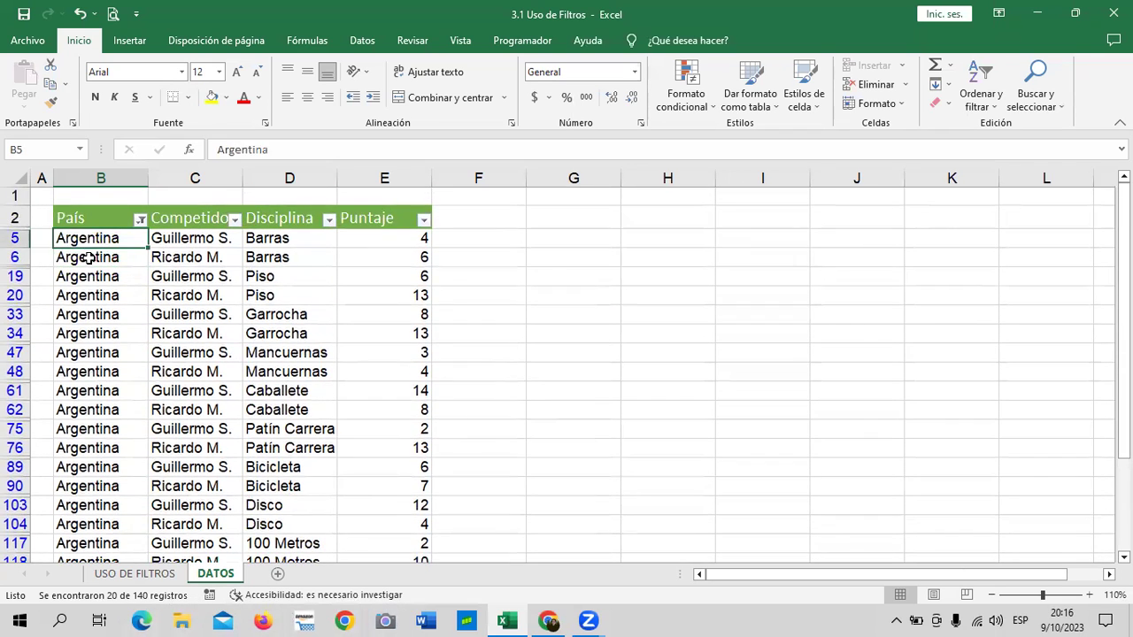
{"action": "left_click", "coordinate": [109, 259]}
{"action": "left_click", "coordinate": [99, 278]}
{"action": "left_click", "coordinate": [96, 295]}
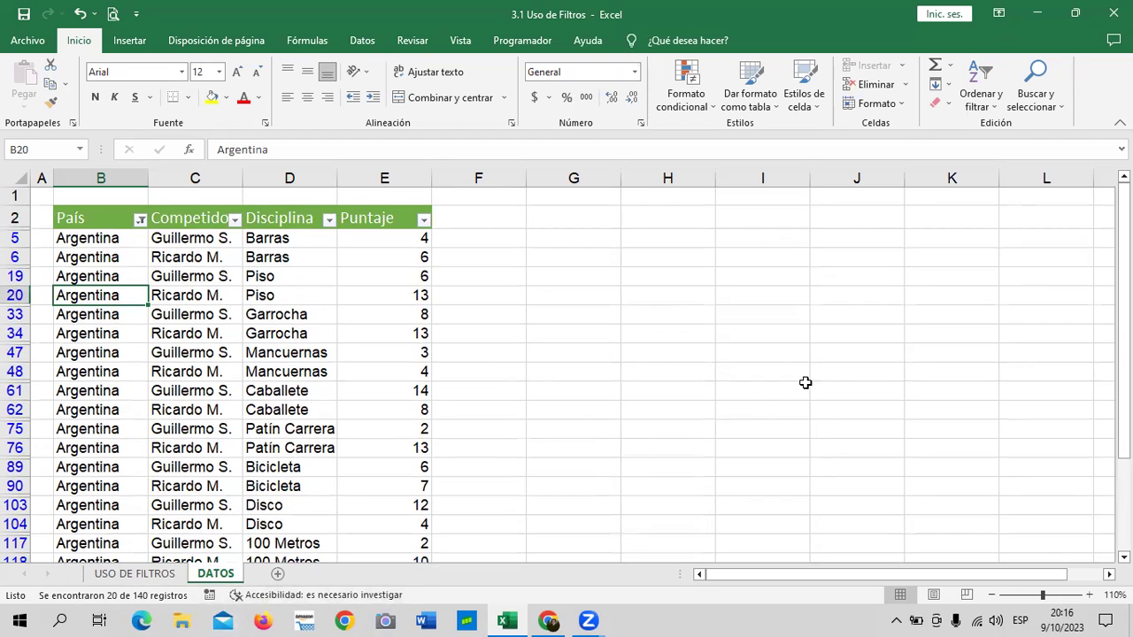
{"action": "left_click", "coordinate": [743, 218]}
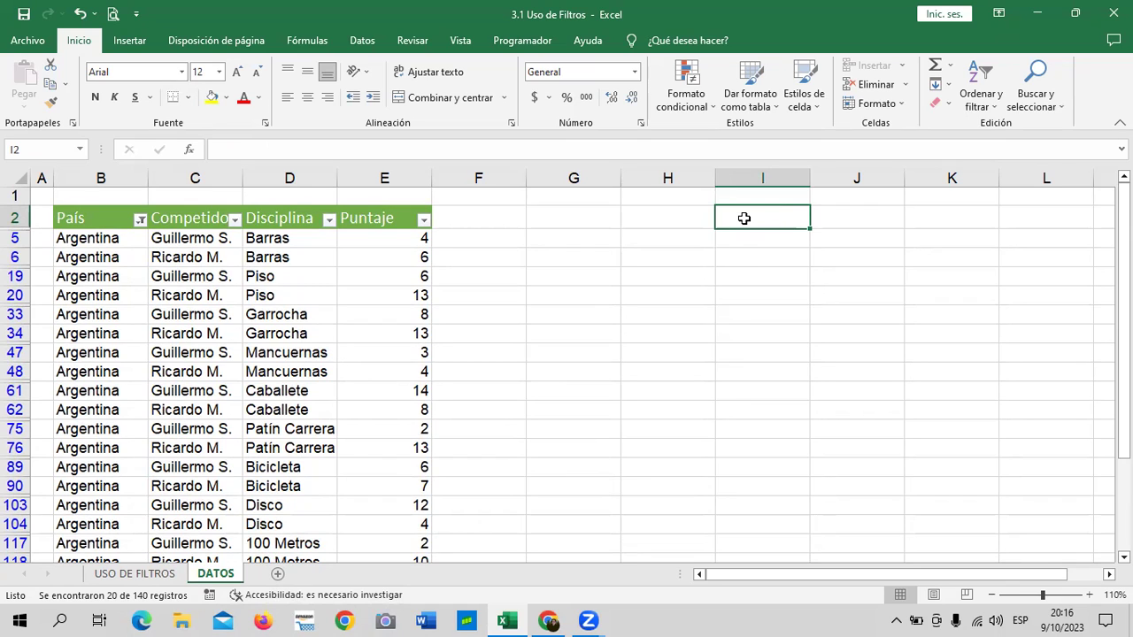
Step: Change the País filter to Brasil only, leaving 20 of 140 records
{"action": "left_click", "coordinate": [139, 220]}
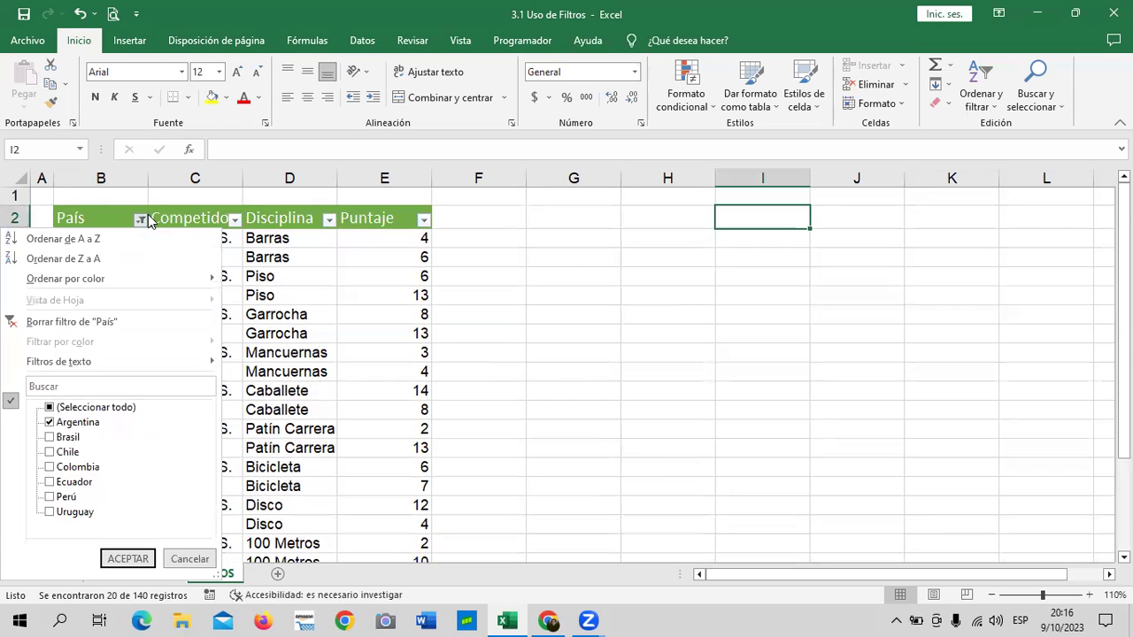
{"action": "left_click", "coordinate": [96, 410]}
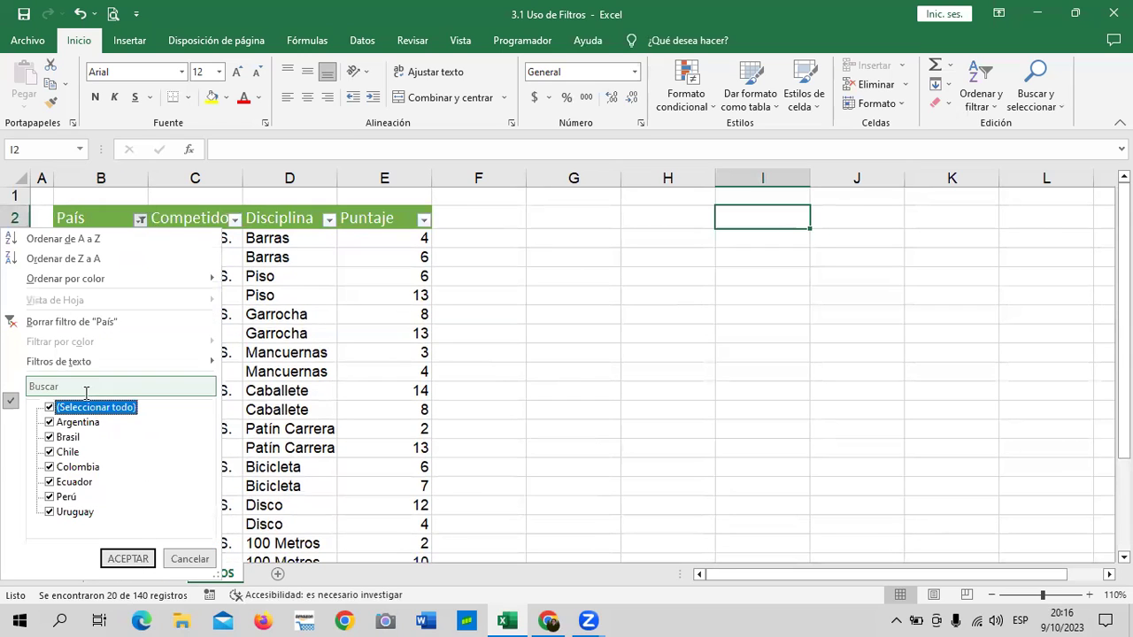
{"action": "left_click", "coordinate": [85, 409]}
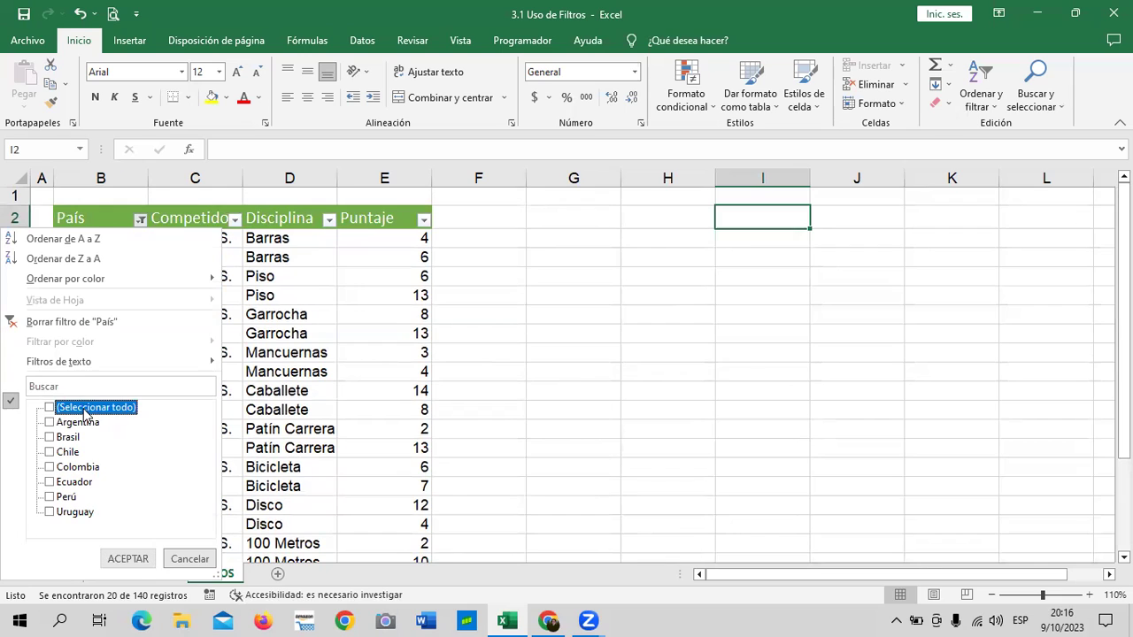
{"action": "left_click", "coordinate": [69, 439]}
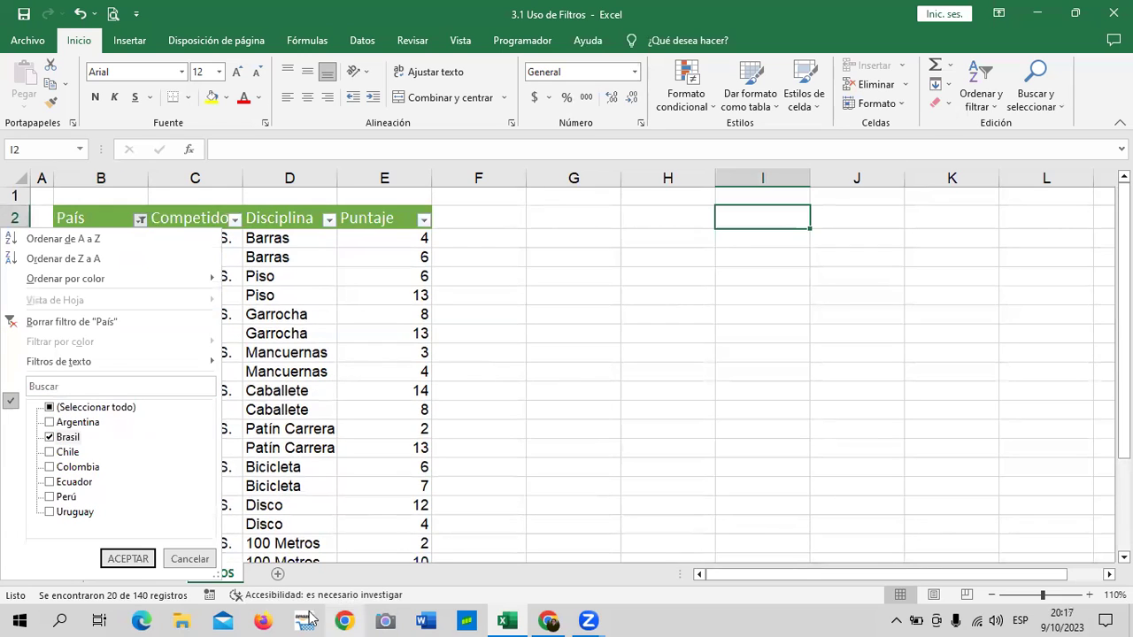
{"action": "left_click", "coordinate": [140, 558]}
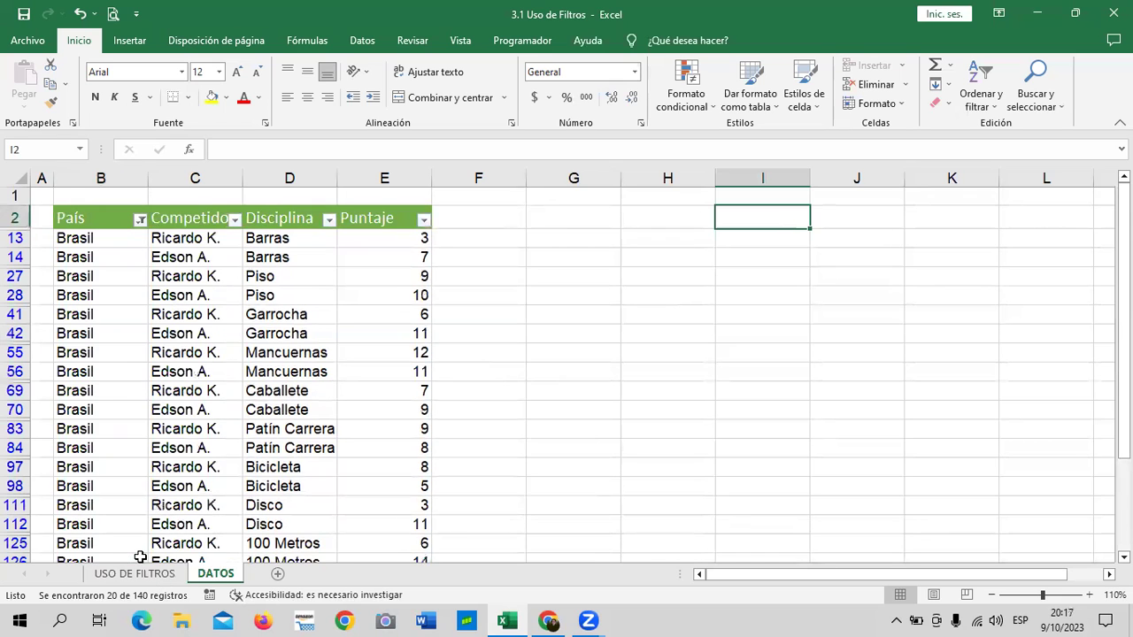
{"action": "scroll", "coordinate": [287, 434], "scroll_direction": "down", "scroll_amount": 1}
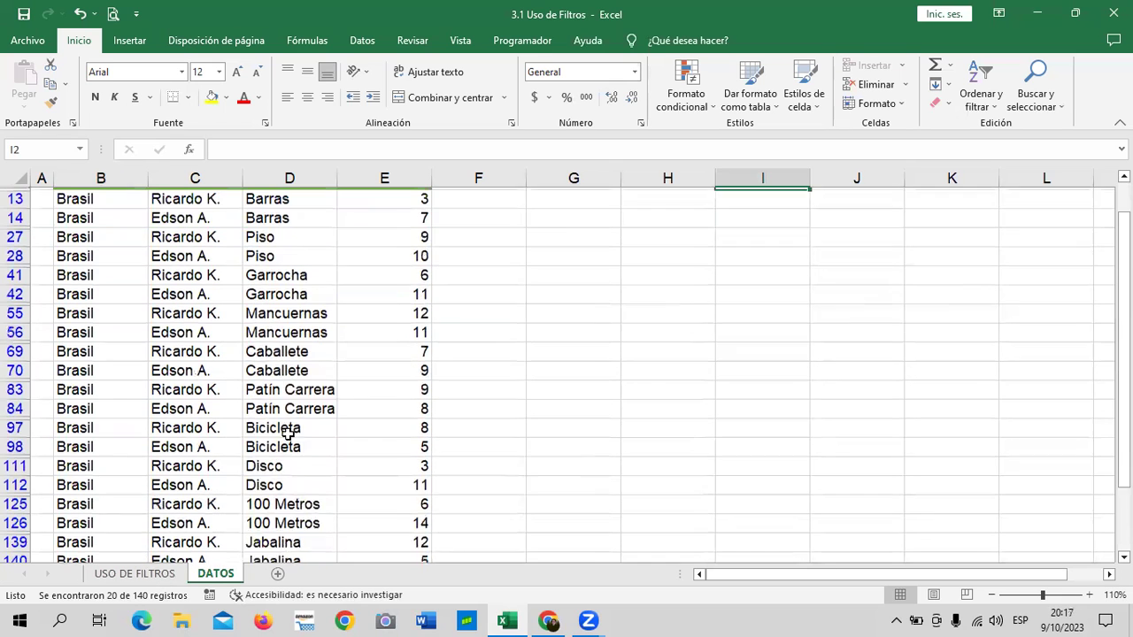
{"action": "scroll", "coordinate": [288, 434], "scroll_direction": "down", "scroll_amount": 1}
{"action": "scroll", "coordinate": [288, 434], "scroll_direction": "up", "scroll_amount": 2}
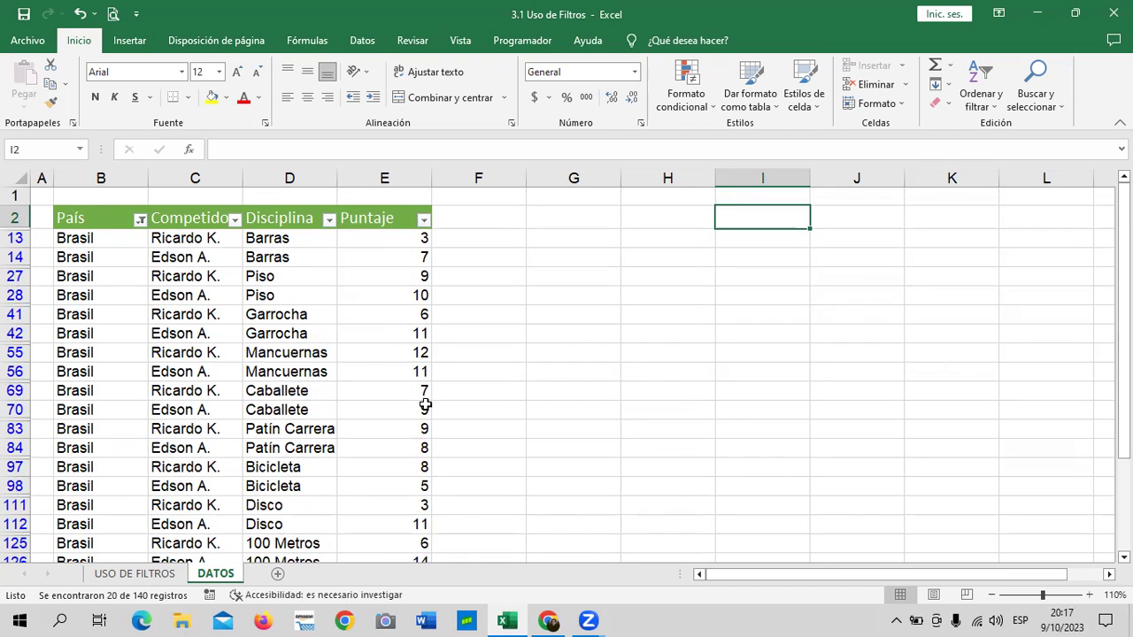
{"action": "scroll", "coordinate": [392, 460], "scroll_direction": "down", "scroll_amount": 2}
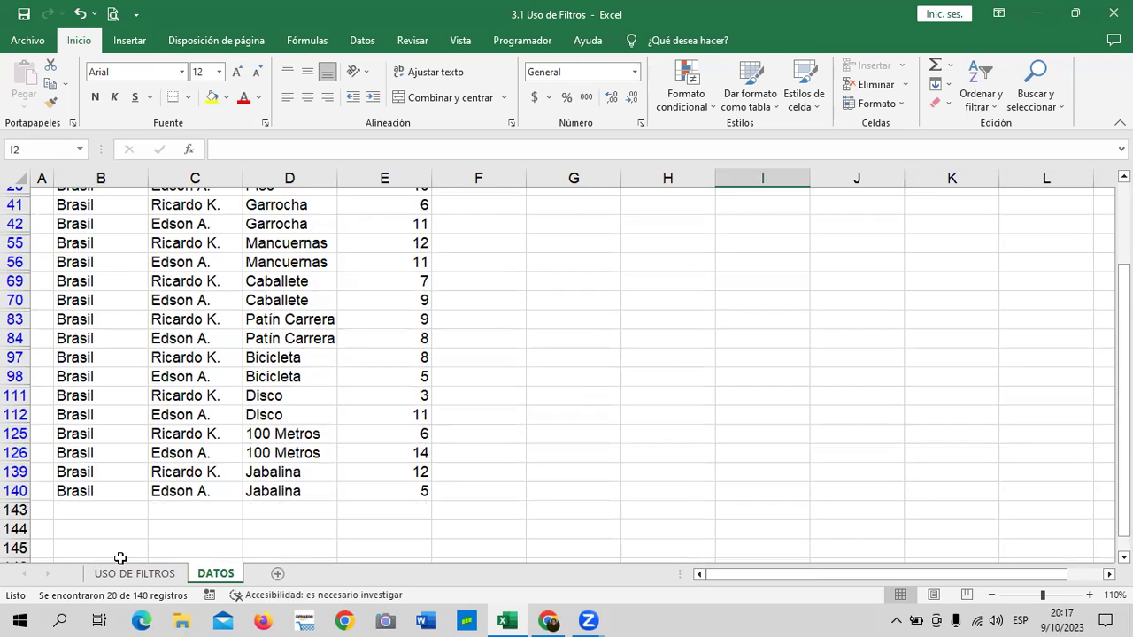
{"action": "scroll", "coordinate": [123, 550], "scroll_direction": "up", "scroll_amount": 3}
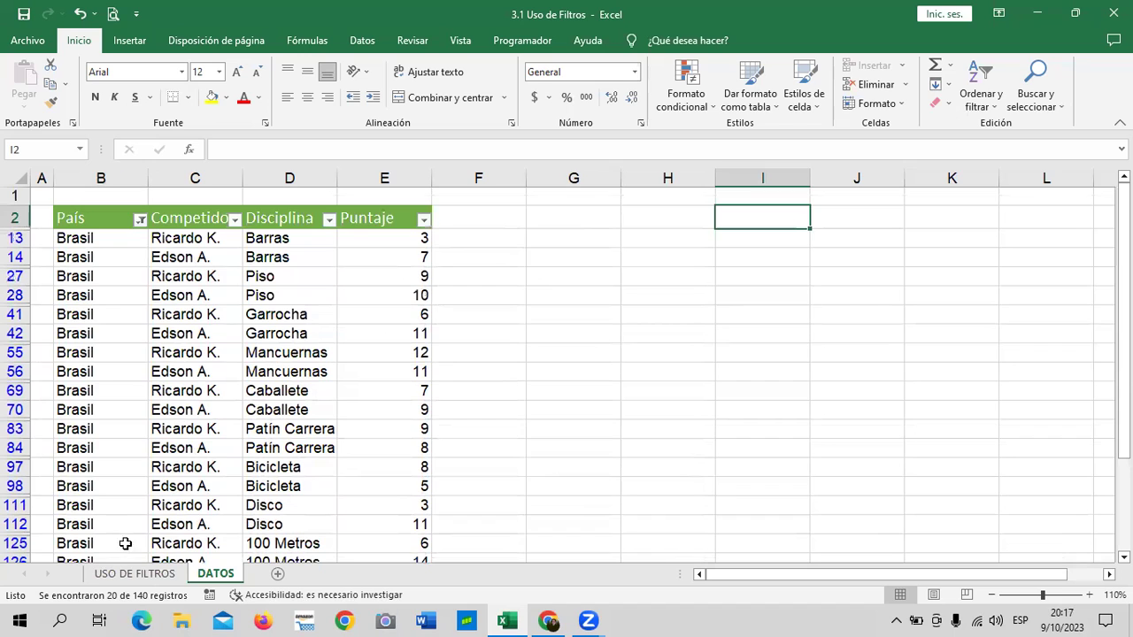
Step: Choose Borrar filtro de "País" and scroll through all 140 records again
{"action": "left_click", "coordinate": [140, 221]}
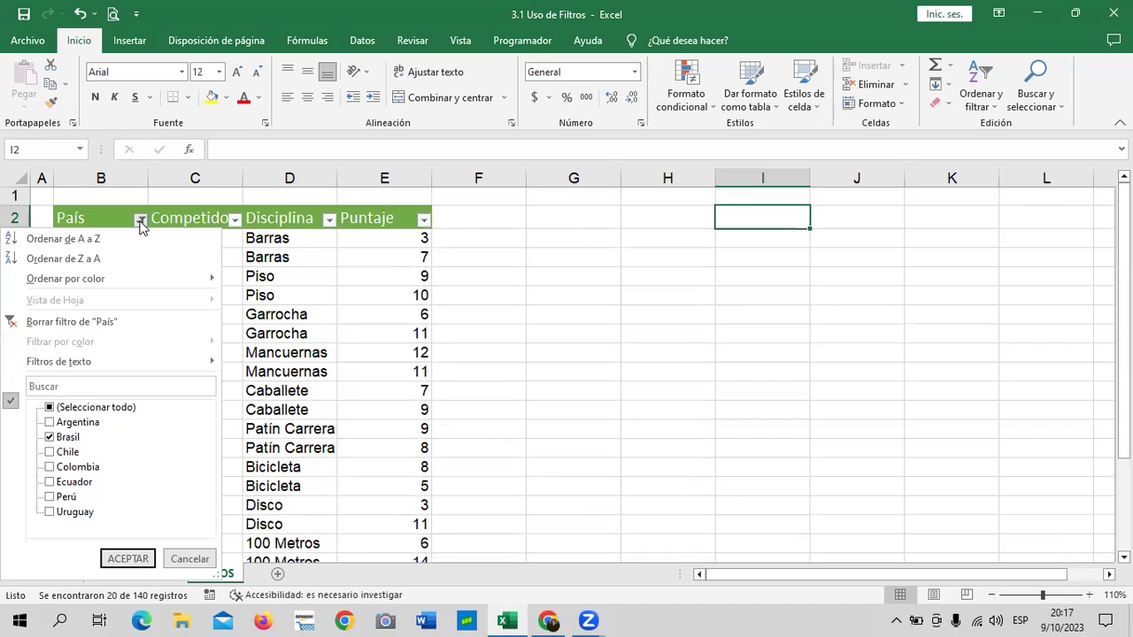
{"action": "left_click", "coordinate": [131, 322]}
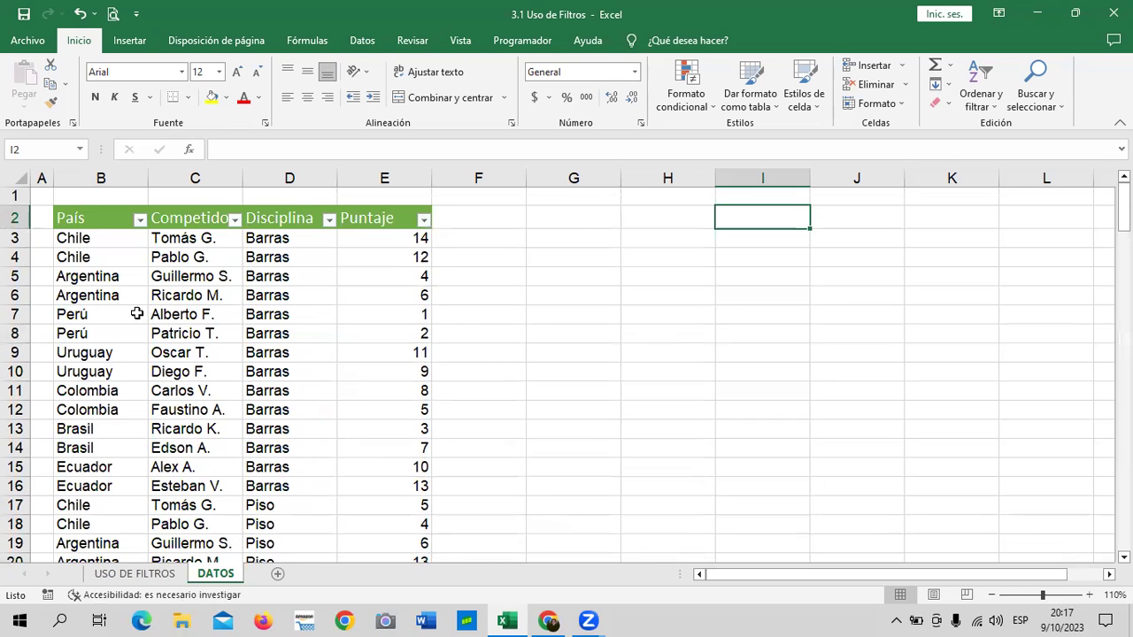
{"action": "scroll", "coordinate": [155, 336], "scroll_direction": "down", "scroll_amount": 1}
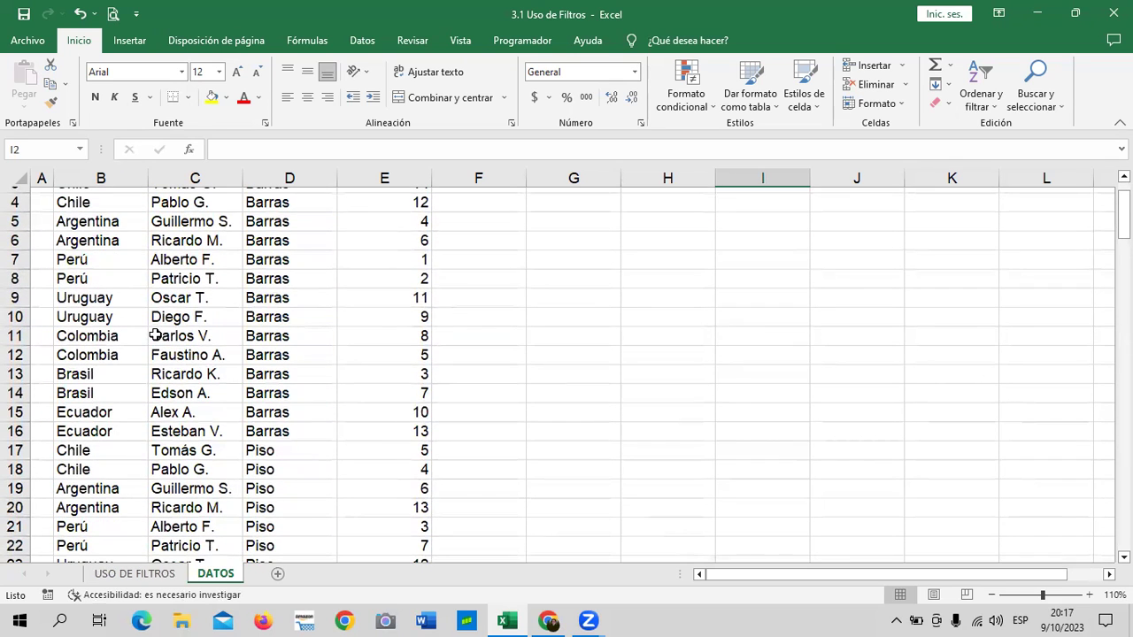
{"action": "scroll", "coordinate": [155, 334], "scroll_direction": "down", "scroll_amount": 9}
{"action": "scroll", "coordinate": [159, 333], "scroll_direction": "down", "scroll_amount": 5}
{"action": "scroll", "coordinate": [160, 333], "scroll_direction": "down", "scroll_amount": 6}
{"action": "scroll", "coordinate": [171, 406], "scroll_direction": "down", "scroll_amount": 6}
{"action": "scroll", "coordinate": [177, 403], "scroll_direction": "down", "scroll_amount": 6}
{"action": "scroll", "coordinate": [177, 420], "scroll_direction": "down", "scroll_amount": 6}
{"action": "scroll", "coordinate": [175, 423], "scroll_direction": "up", "scroll_amount": 6}
{"action": "scroll", "coordinate": [176, 423], "scroll_direction": "up", "scroll_amount": 13}
{"action": "scroll", "coordinate": [174, 426], "scroll_direction": "up", "scroll_amount": 6}
{"action": "scroll", "coordinate": [174, 423], "scroll_direction": "up", "scroll_amount": 12}
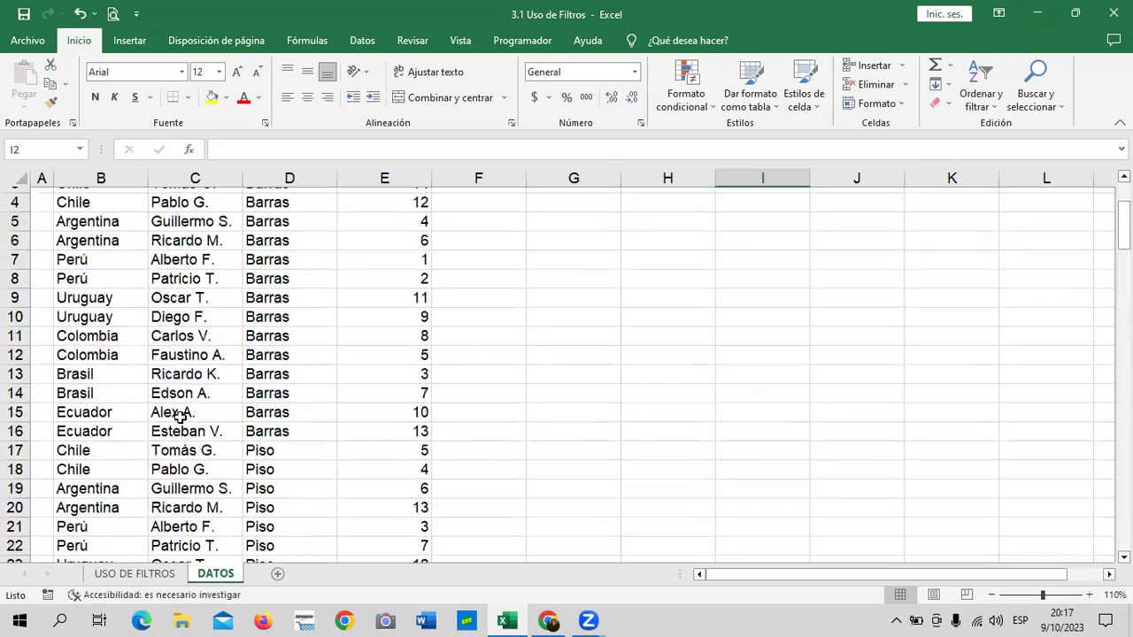
{"action": "scroll", "coordinate": [174, 409], "scroll_direction": "up", "scroll_amount": 1}
{"action": "left_click", "coordinate": [297, 241]}
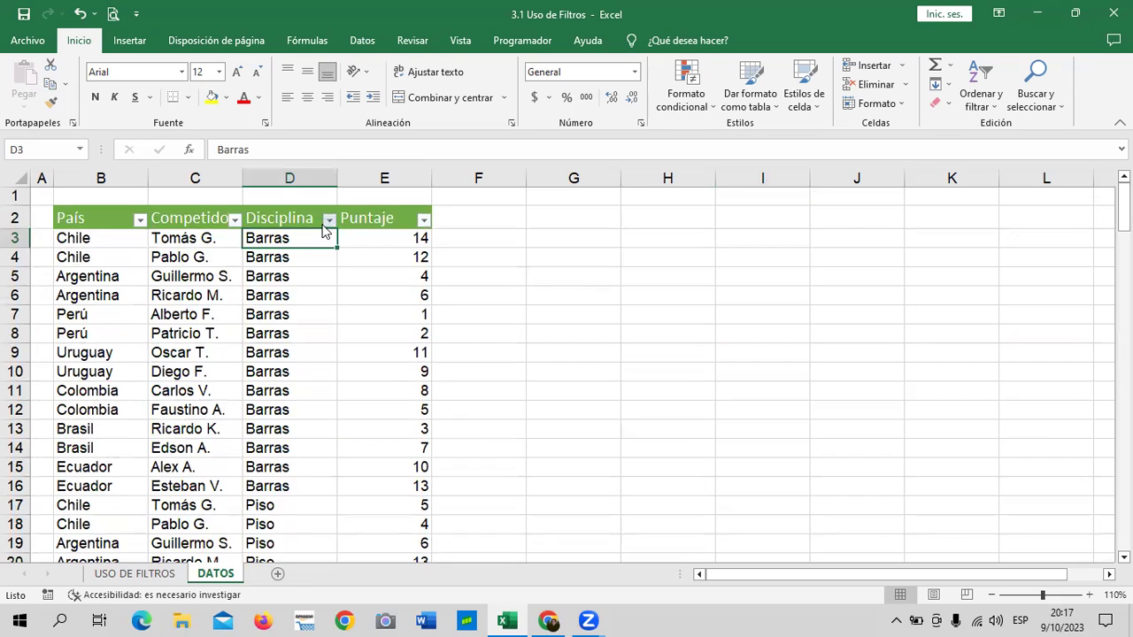
{"action": "left_click", "coordinate": [326, 222]}
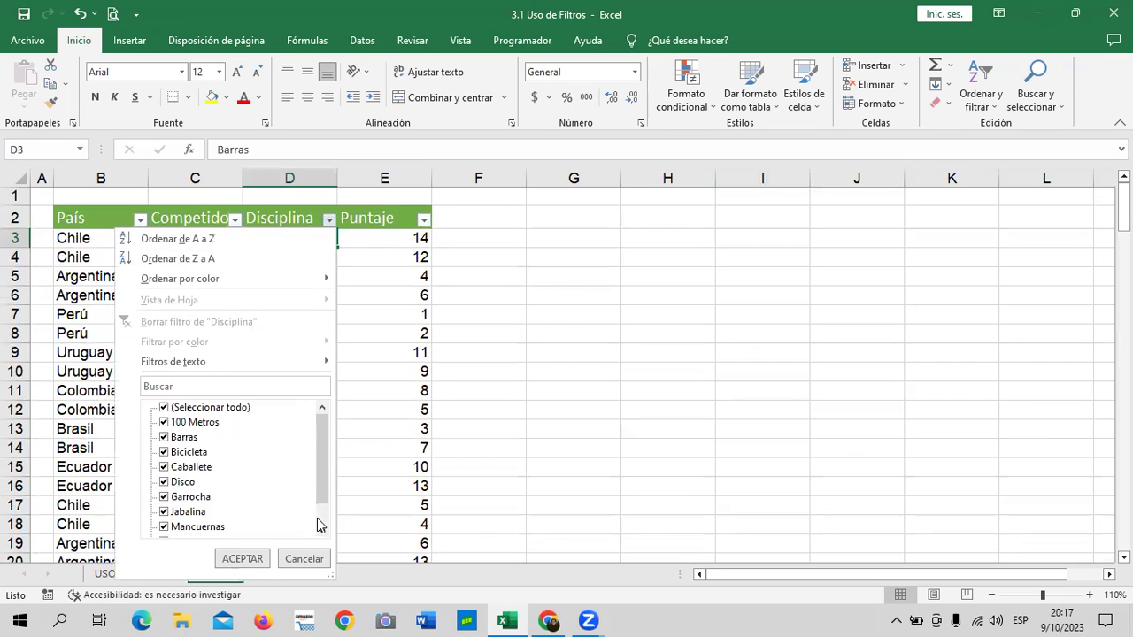
{"action": "scroll", "coordinate": [326, 484], "scroll_direction": "down", "scroll_amount": 1}
{"action": "left_click_drag", "start_coordinate": [316, 511], "coordinate": [320, 463]}
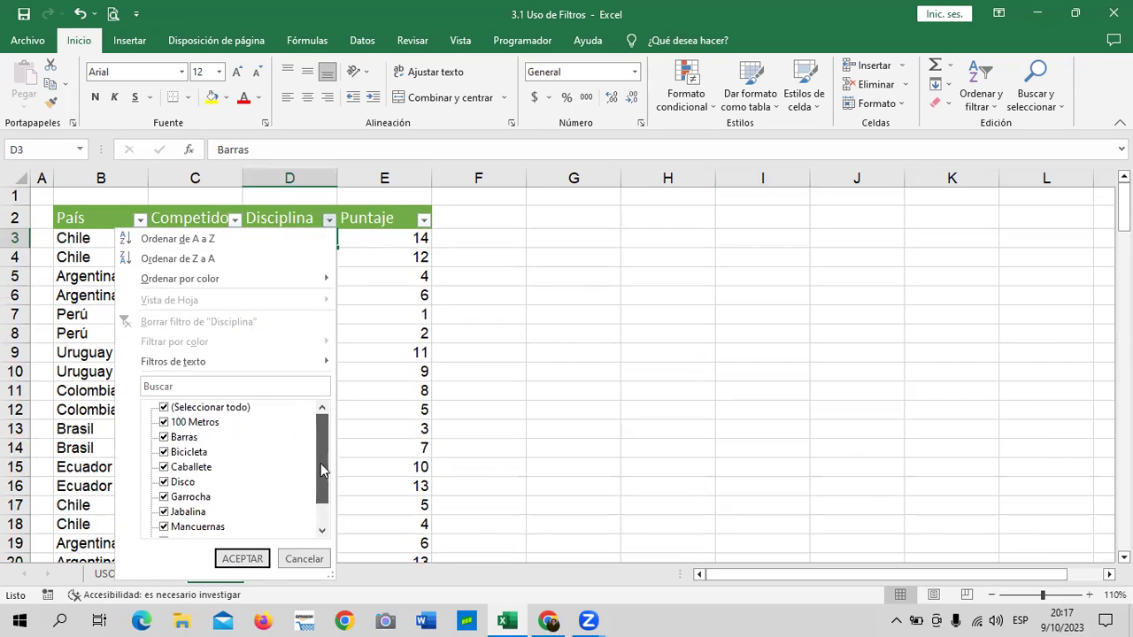
{"action": "left_click", "coordinate": [232, 410]}
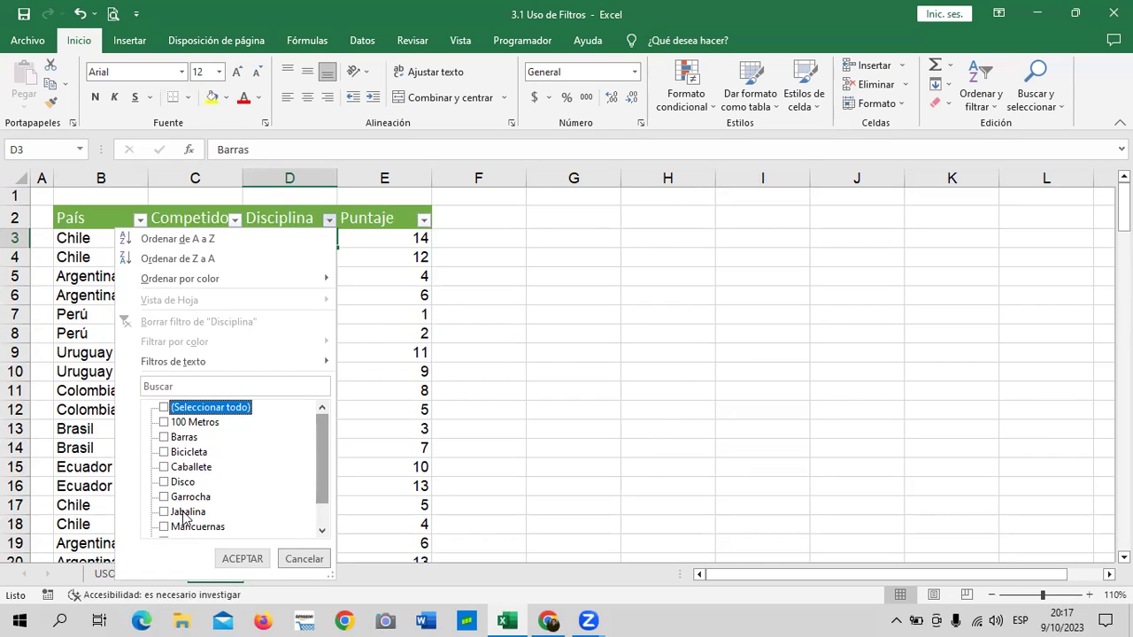
{"action": "left_click", "coordinate": [201, 452]}
{"action": "left_click", "coordinate": [253, 558]}
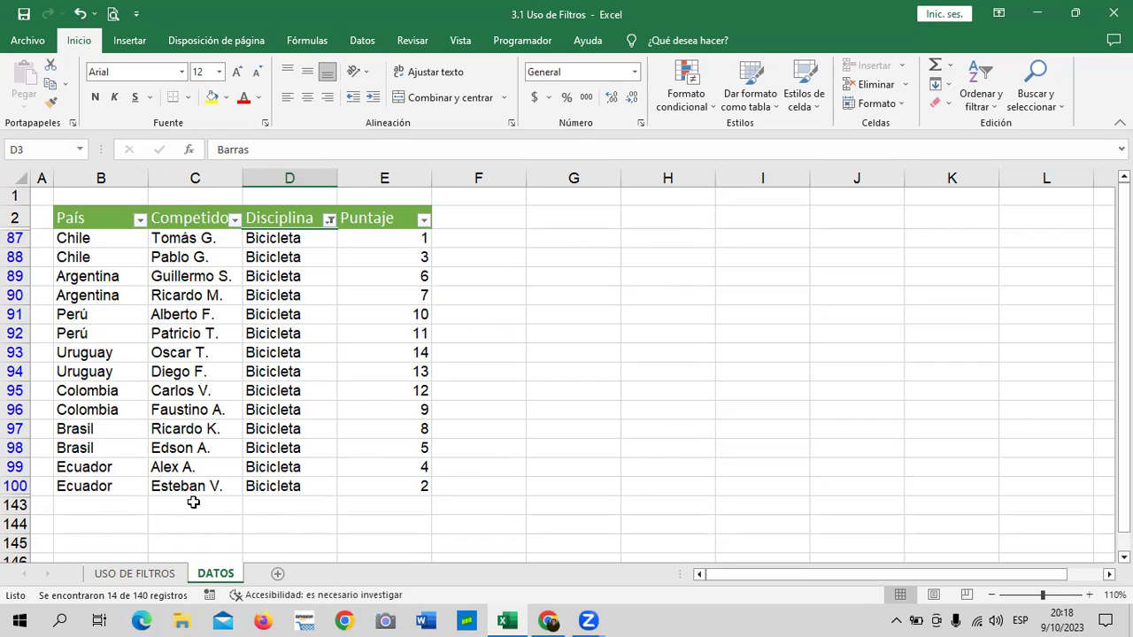
{"action": "left_click", "coordinate": [329, 220]}
{"action": "left_click", "coordinate": [243, 322]}
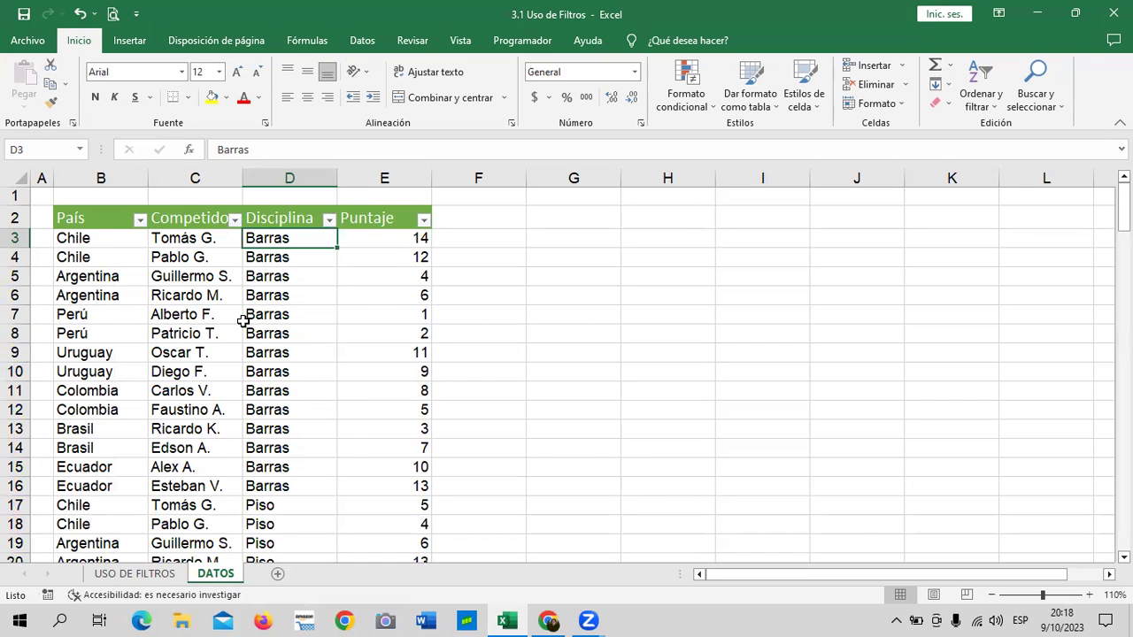
{"action": "left_click", "coordinate": [422, 221]}
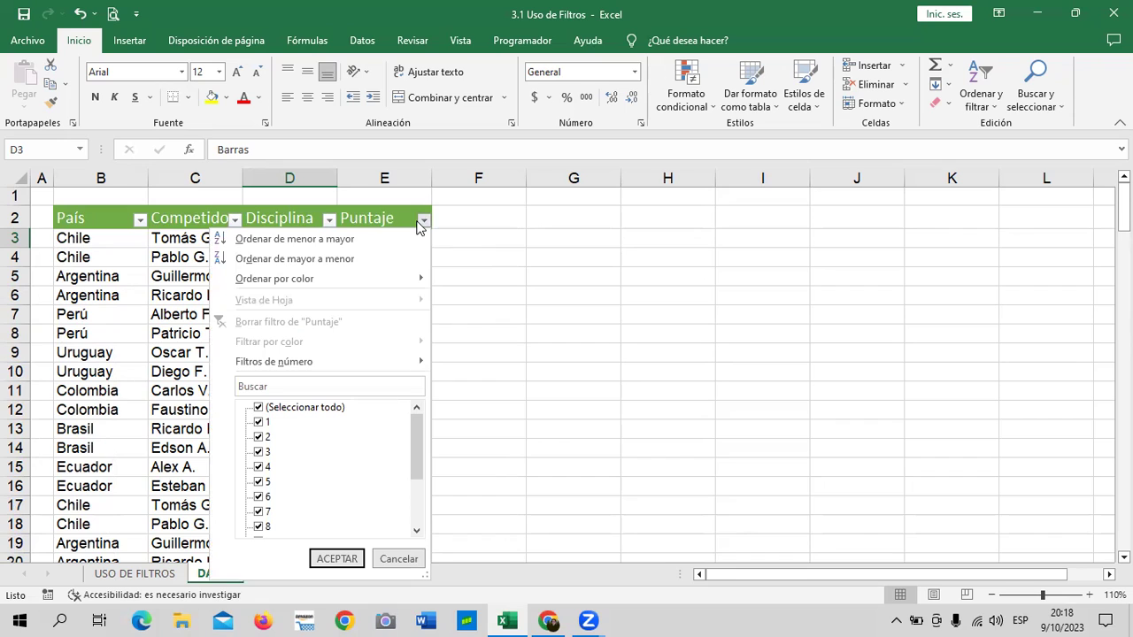
{"action": "mouse_move", "coordinate": [413, 425]}
{"action": "left_mouse_down"}
{"action": "mouse_move", "coordinate": [420, 494]}
{"action": "mouse_move", "coordinate": [424, 425]}
{"action": "left_mouse_up"}
{"action": "left_click_drag", "start_coordinate": [414, 442], "coordinate": [412, 505]}
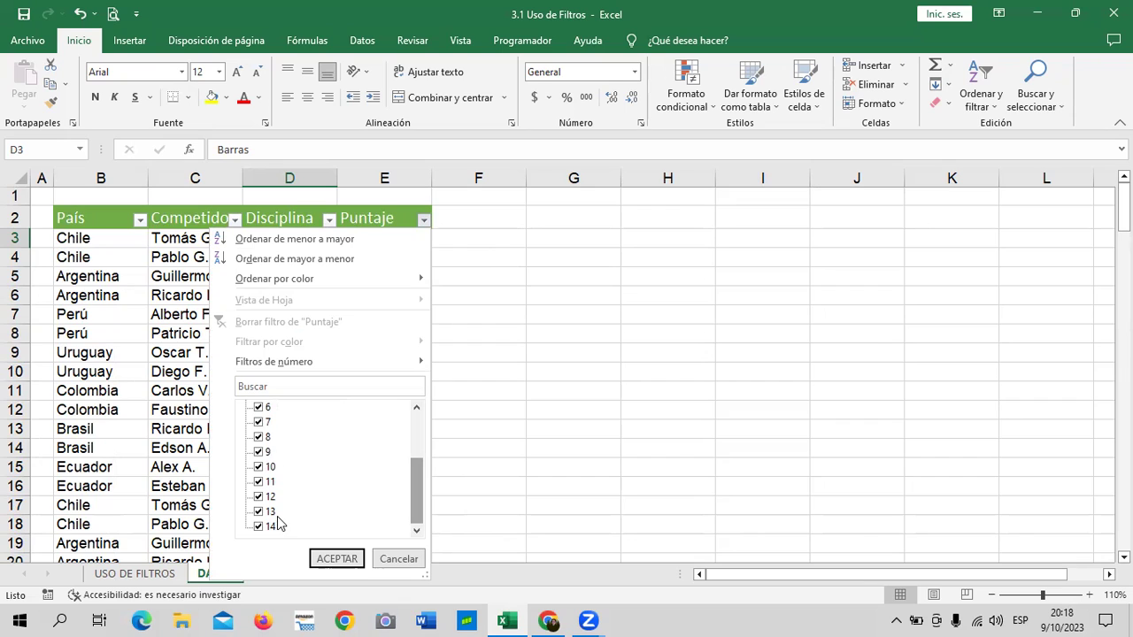
{"action": "left_click", "coordinate": [394, 559]}
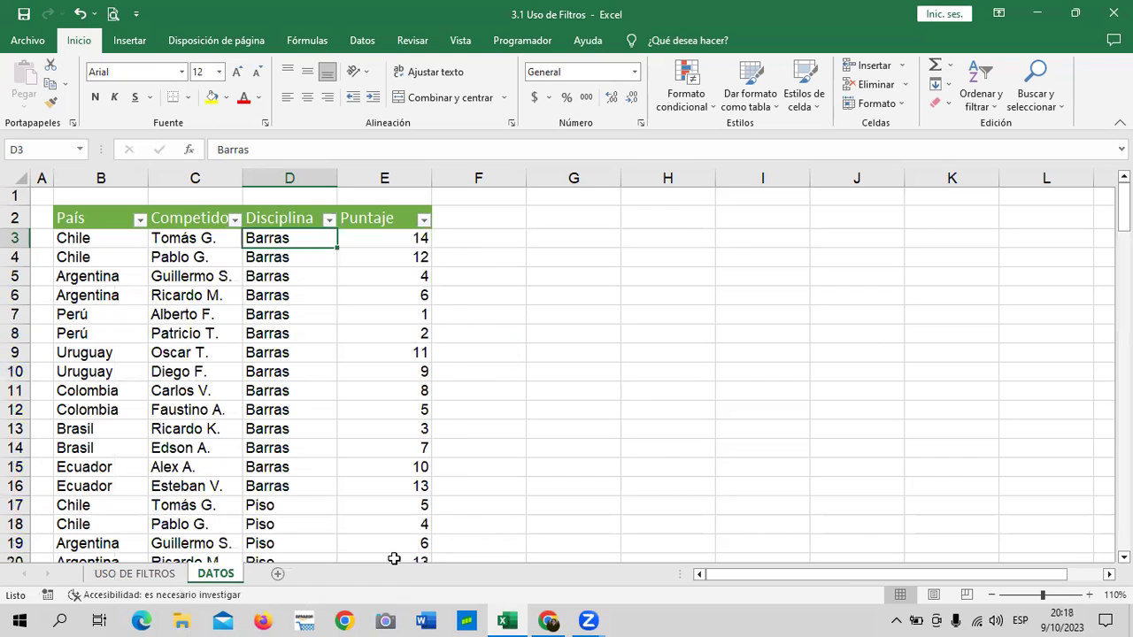
Step: Cancel out of the Competidor filter, then show the Puntaje column's Filtros de número list
{"action": "left_click", "coordinate": [235, 220]}
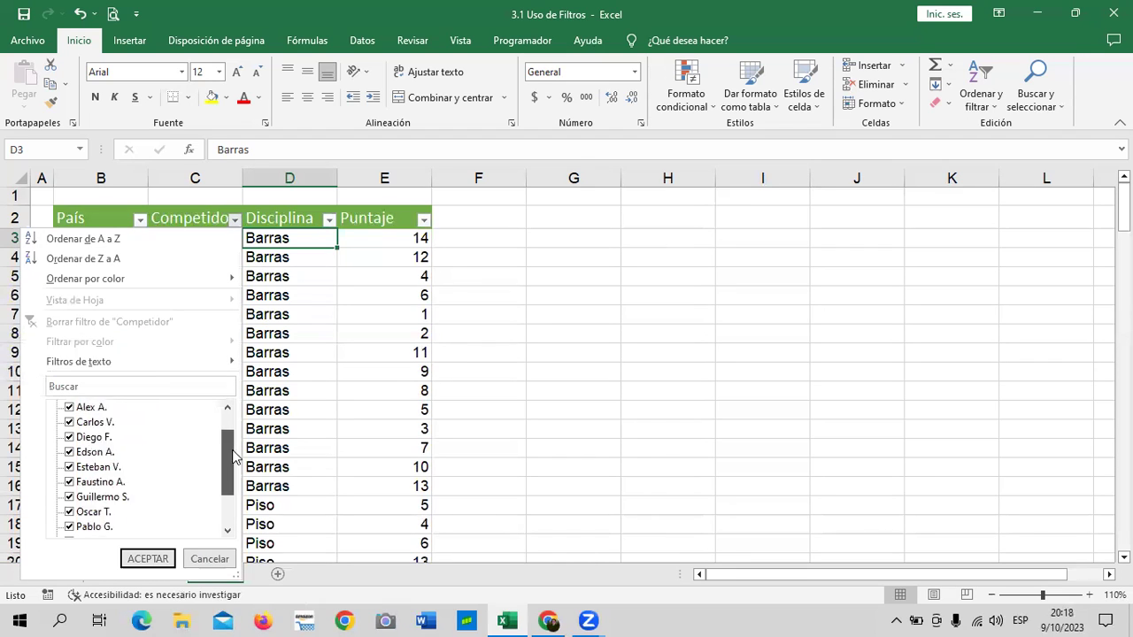
{"action": "scroll", "coordinate": [222, 425], "scroll_direction": "down", "scroll_amount": 2}
{"action": "scroll", "coordinate": [228, 421], "scroll_direction": "up", "scroll_amount": 2}
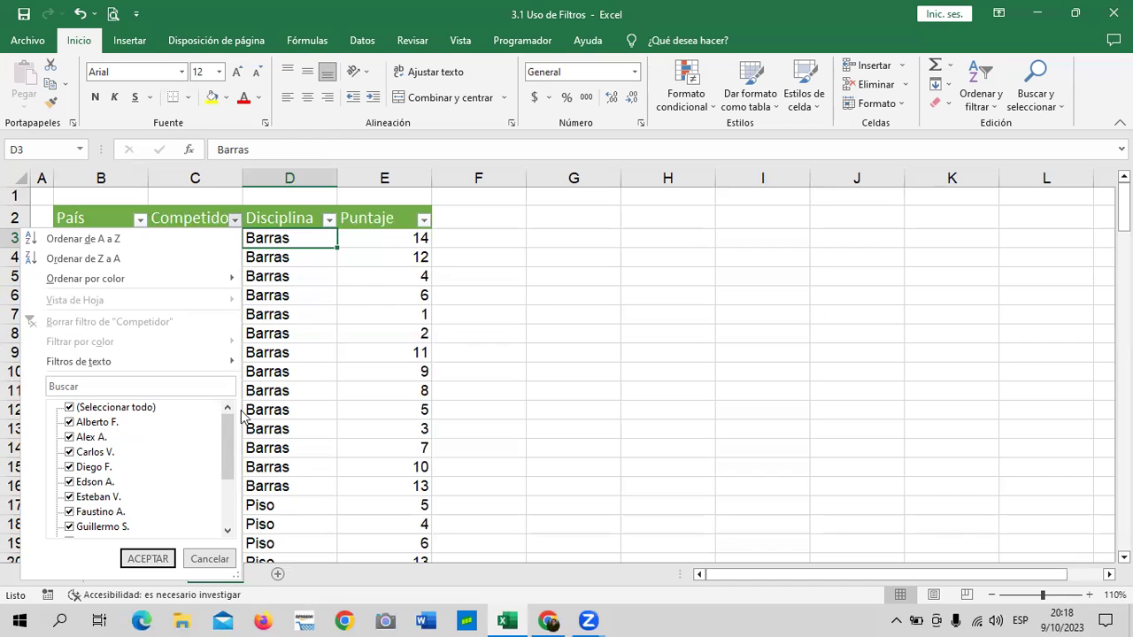
{"action": "left_click", "coordinate": [211, 559]}
{"action": "left_click", "coordinate": [424, 218]}
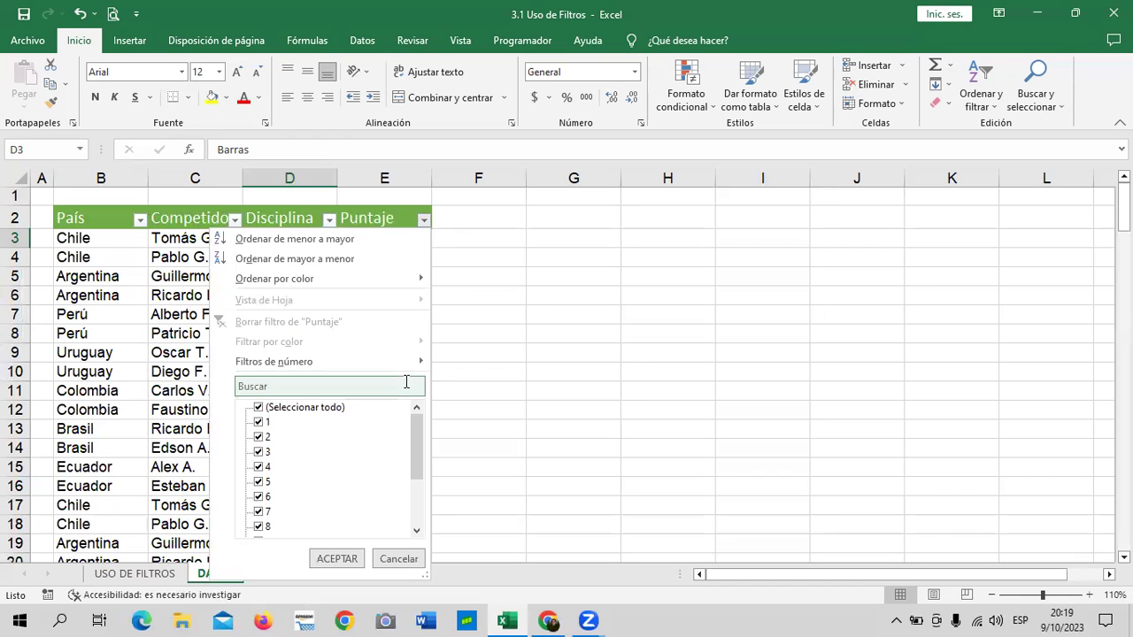
{"action": "mouse_move", "coordinate": [418, 364]}
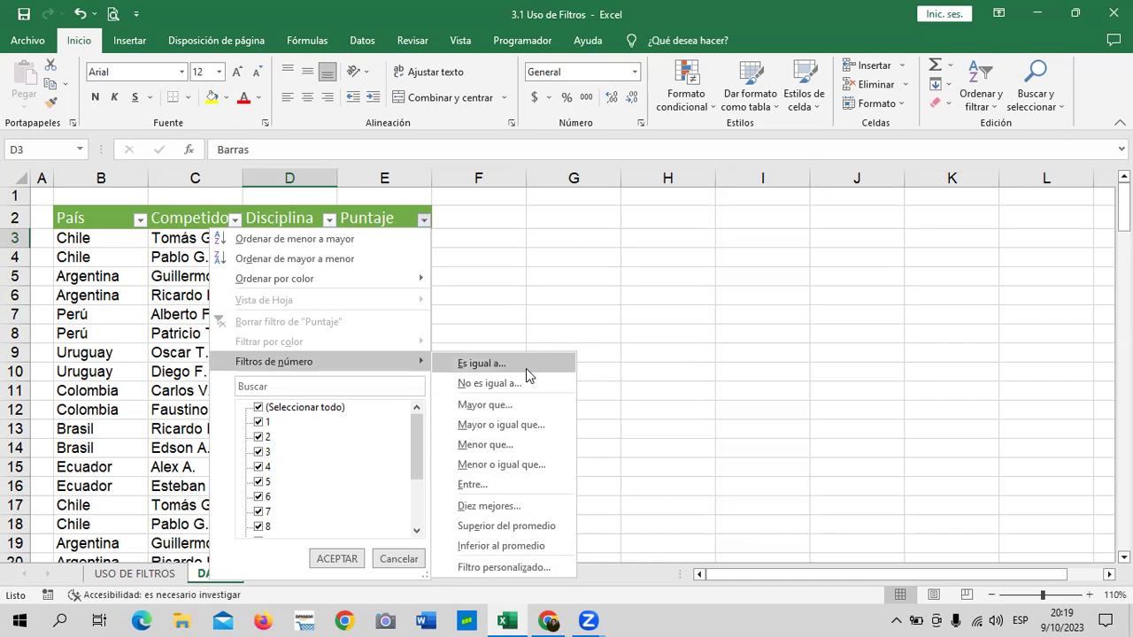
{"action": "left_click", "coordinate": [531, 485]}
{"action": "type", "text": "10"}
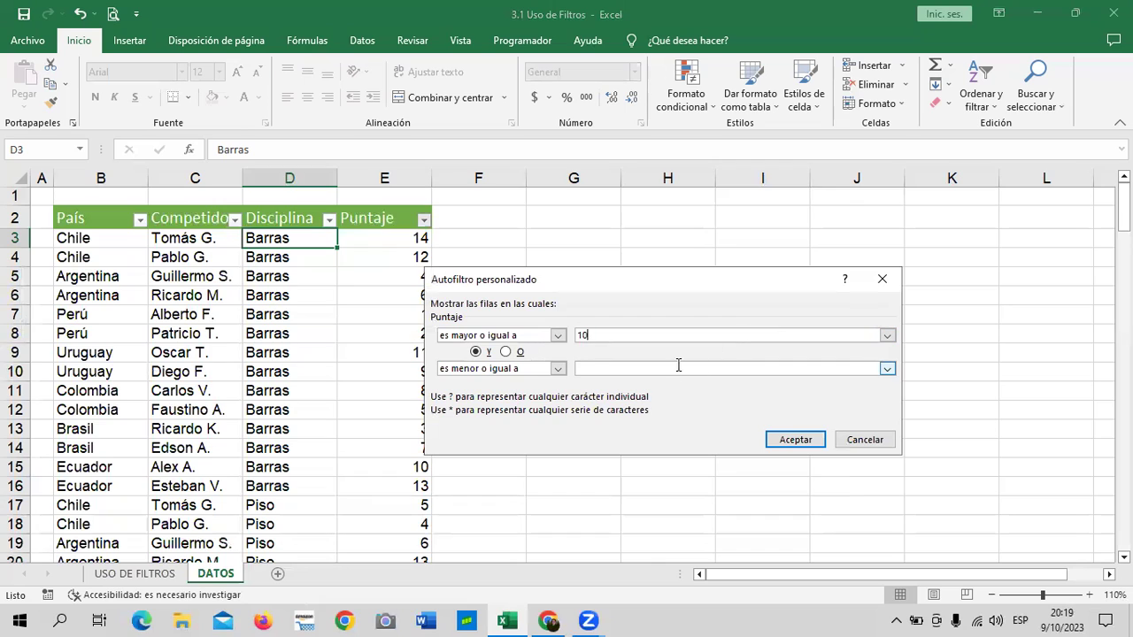
{"action": "left_click", "coordinate": [623, 369]}
{"action": "left_click", "coordinate": [779, 440]}
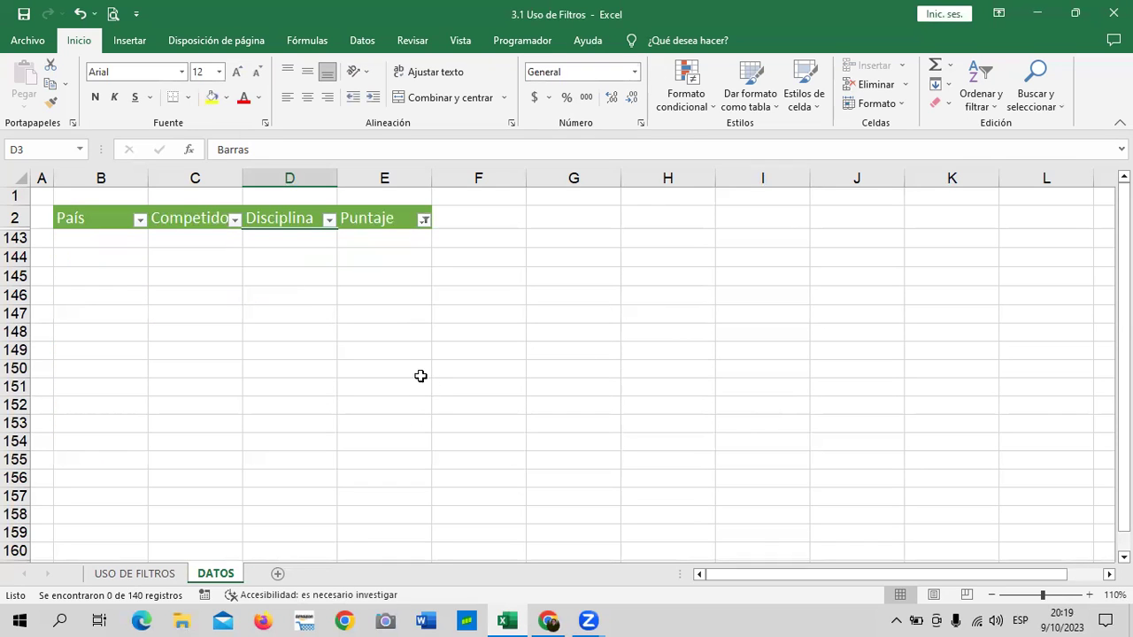
{"action": "scroll", "coordinate": [417, 354], "scroll_direction": "down", "scroll_amount": 1}
{"action": "scroll", "coordinate": [417, 354], "scroll_direction": "up", "scroll_amount": 1}
{"action": "left_click", "coordinate": [425, 219]}
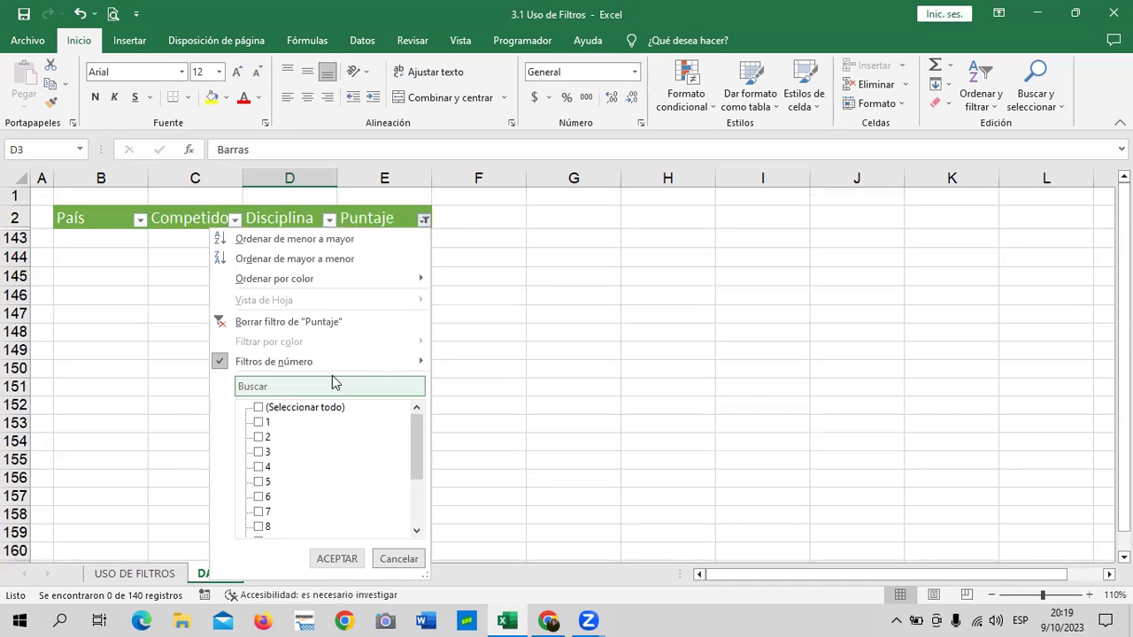
{"action": "left_click", "coordinate": [331, 322]}
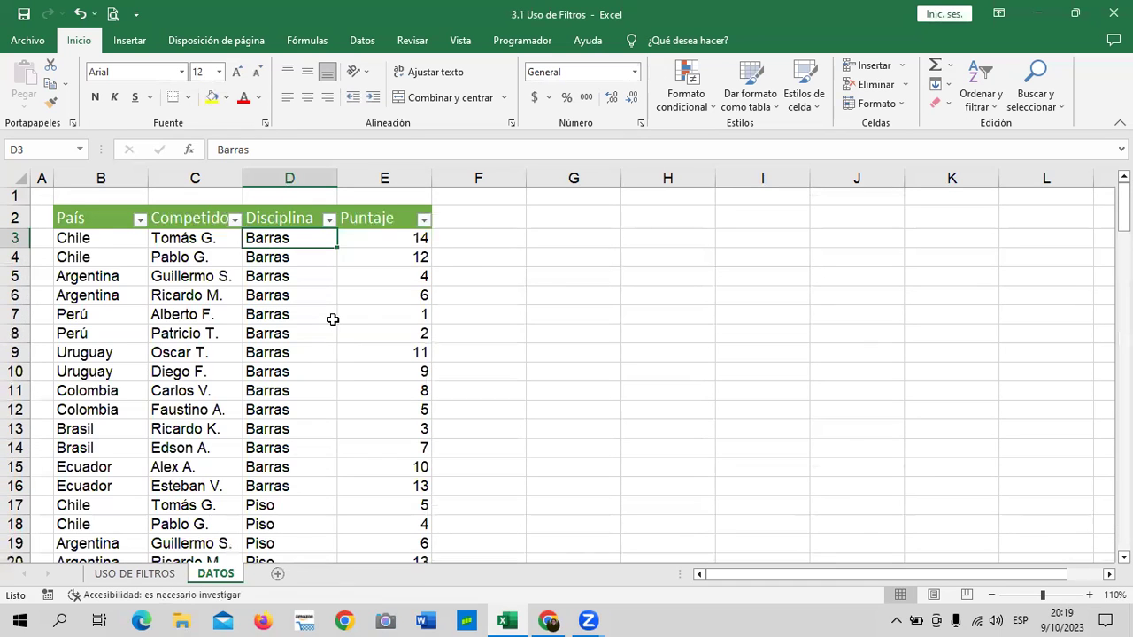
{"action": "left_click", "coordinate": [424, 221]}
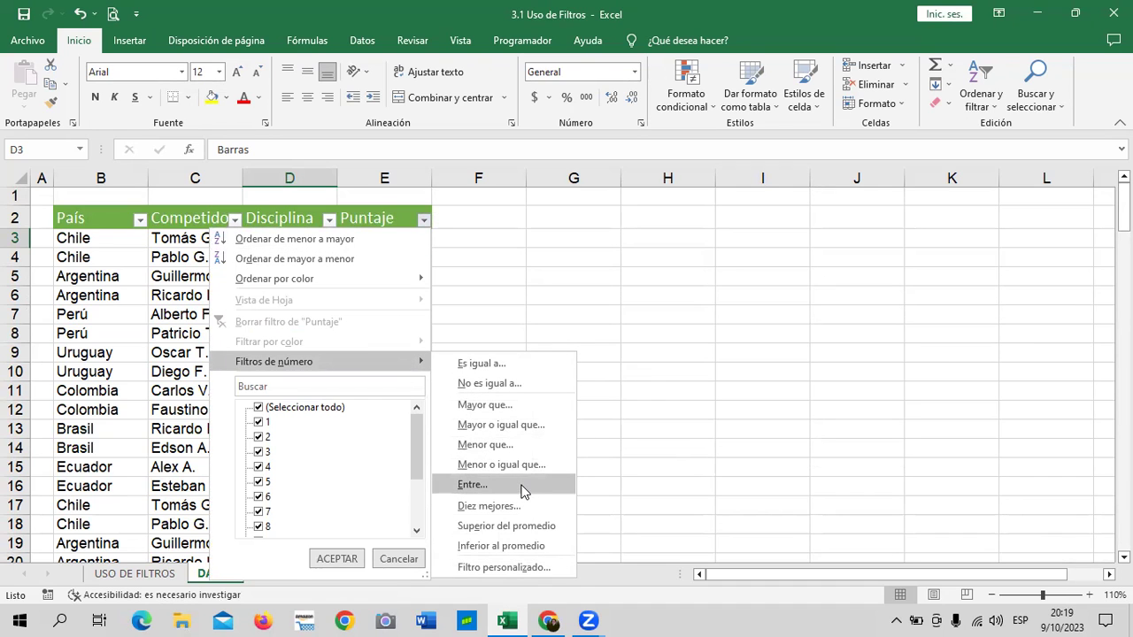
{"action": "left_click", "coordinate": [523, 492]}
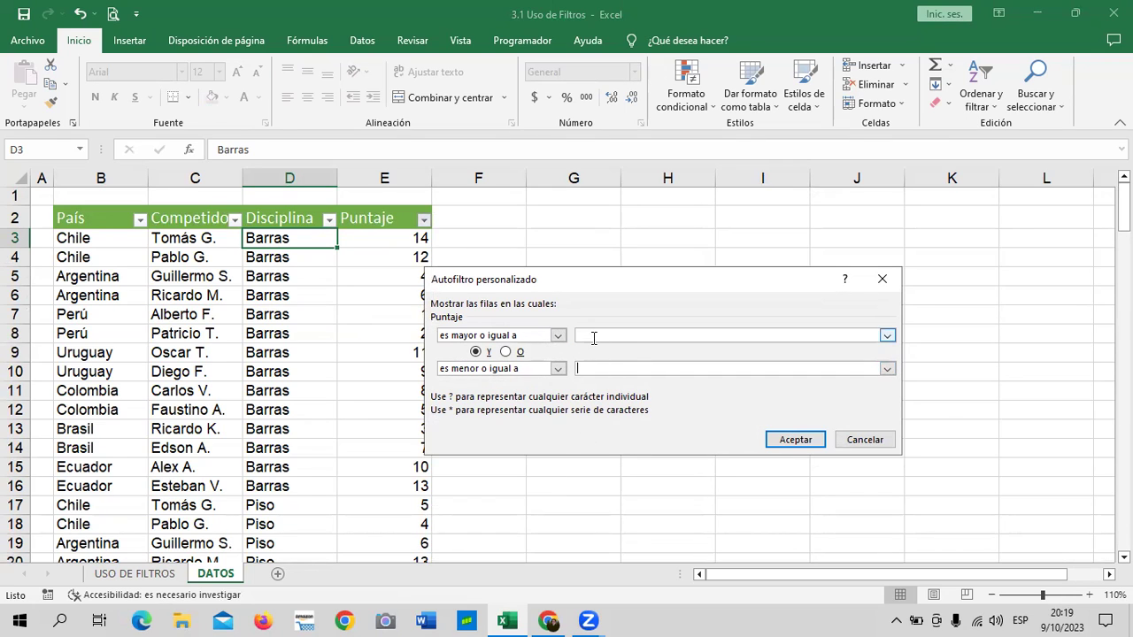
{"action": "left_click", "coordinate": [625, 365]}
{"action": "left_click", "coordinate": [614, 366]}
{"action": "type", "text": "8"}
{"action": "left_click", "coordinate": [593, 336]}
{"action": "type", "text": "12"}
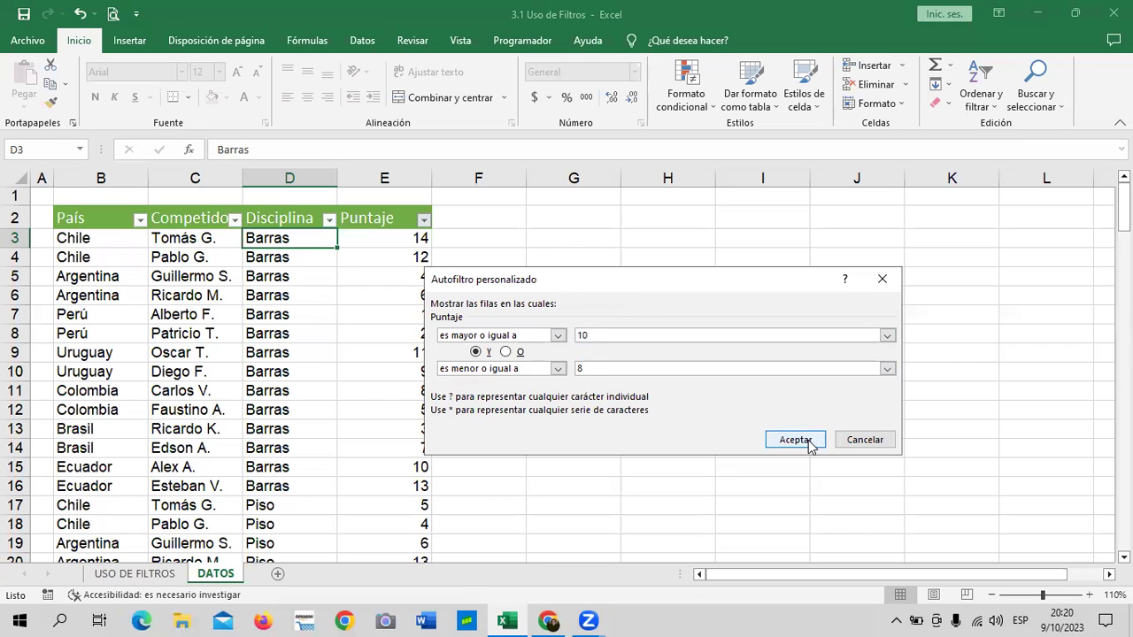
{"action": "left_click", "coordinate": [795, 440]}
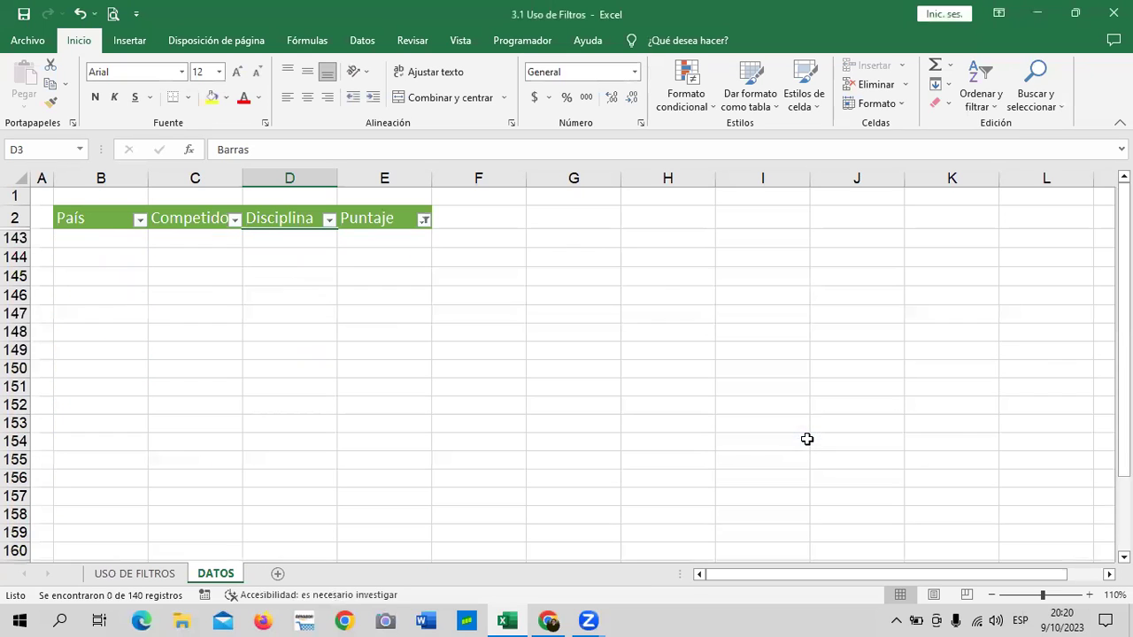
{"action": "left_click", "coordinate": [424, 219]}
{"action": "mouse_move", "coordinate": [400, 363]}
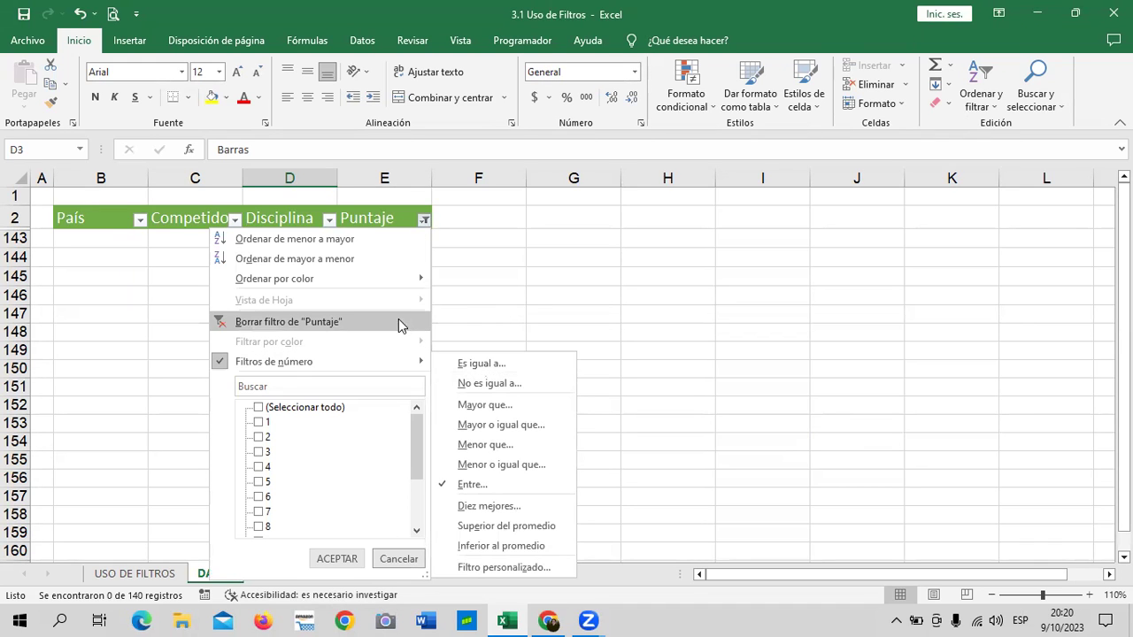
{"action": "left_click", "coordinate": [399, 324]}
Step: Filter Puntaje with Mayor o igual que 10
{"action": "left_click", "coordinate": [424, 219]}
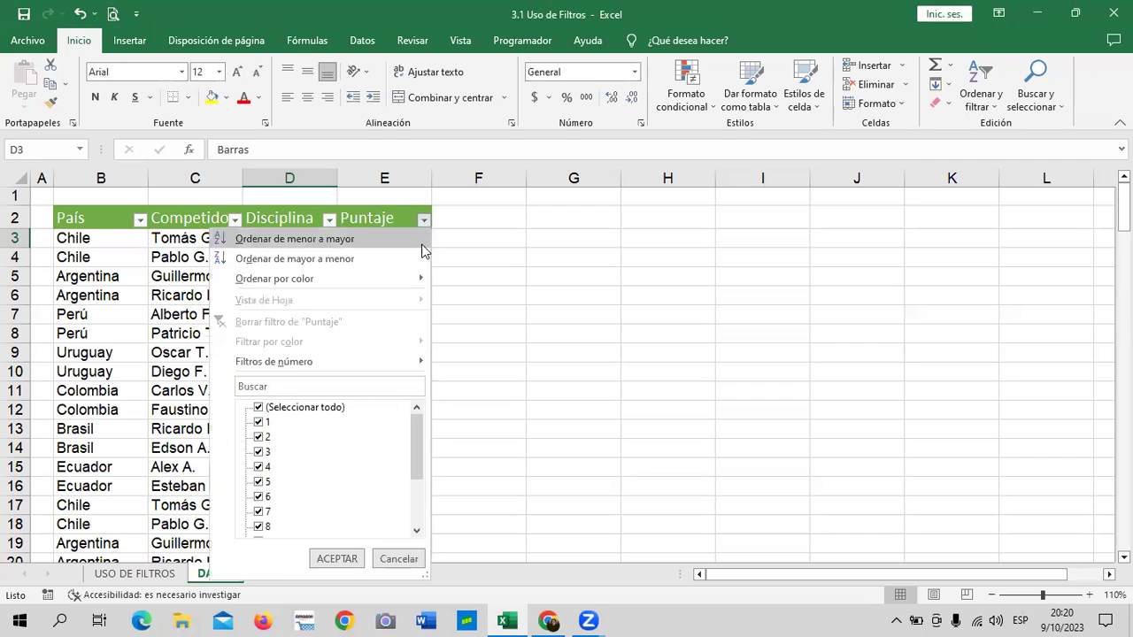
{"action": "mouse_move", "coordinate": [415, 370]}
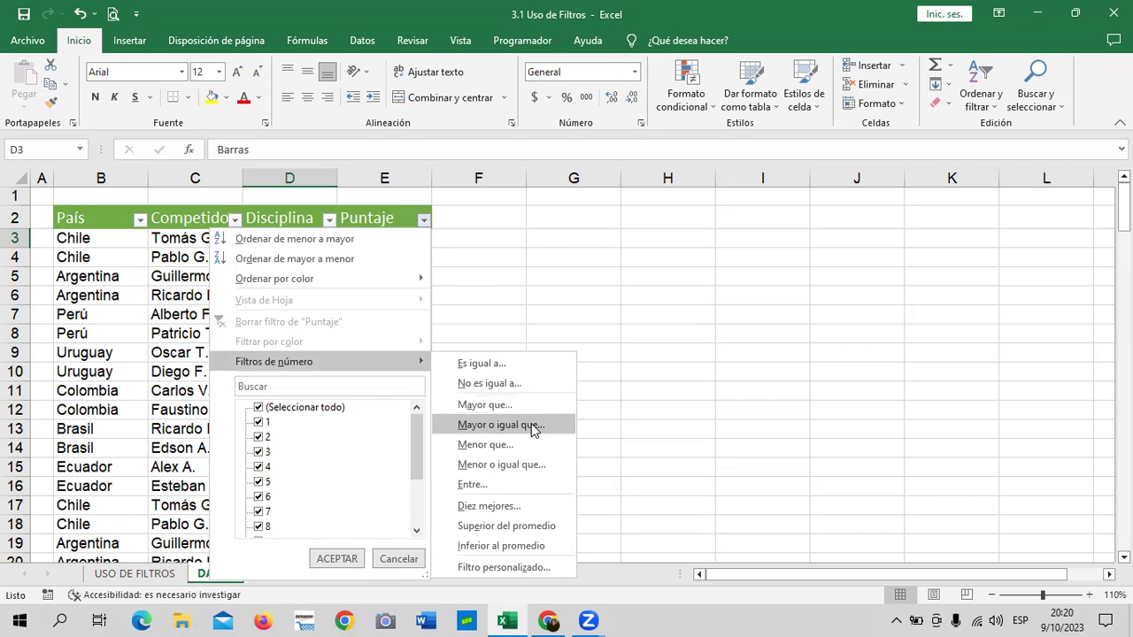
{"action": "left_click", "coordinate": [501, 425]}
{"action": "left_click", "coordinate": [641, 335]}
{"action": "type", "text": "10"}
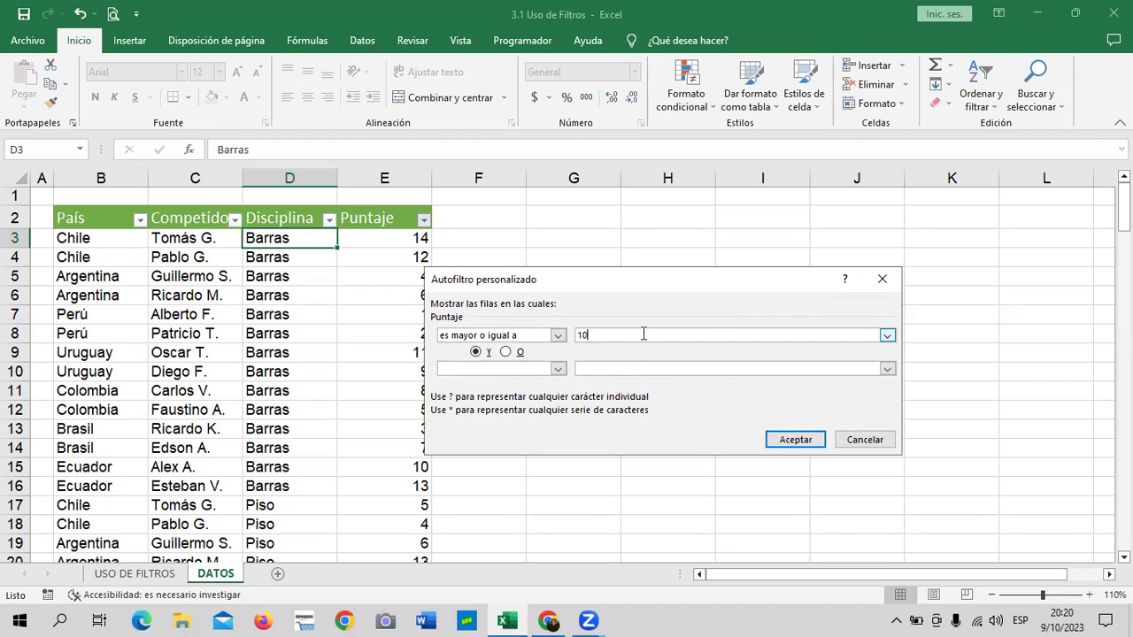
{"action": "left_click", "coordinate": [794, 440]}
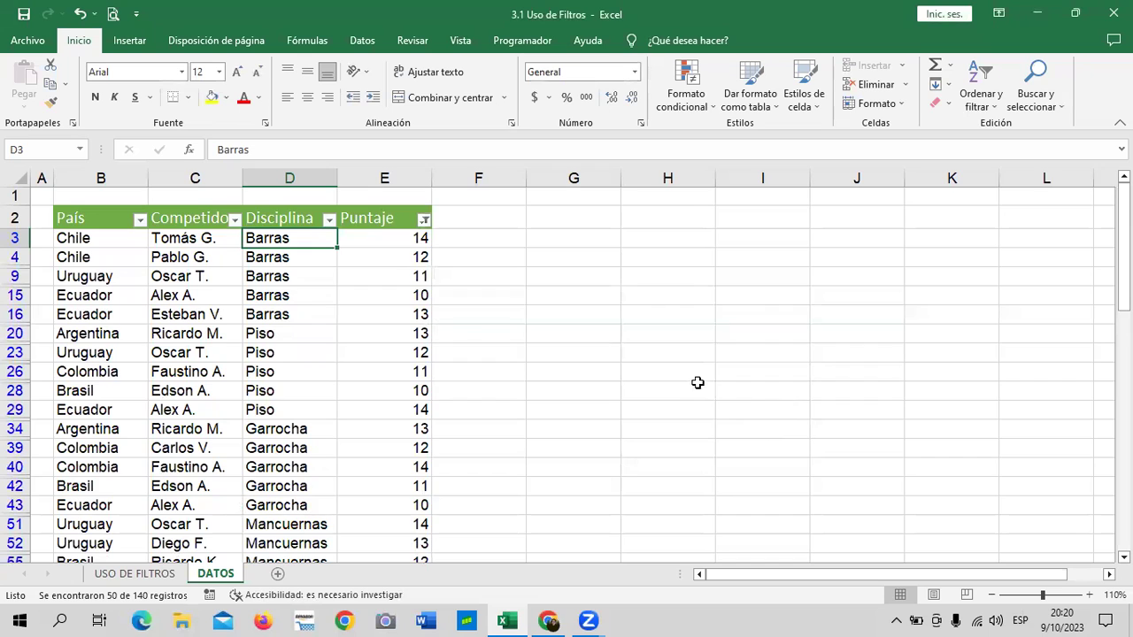
Step: Scroll through the 50 filtered records scoring between 10 and 14
{"action": "scroll", "coordinate": [630, 431], "scroll_direction": "down", "scroll_amount": 3}
{"action": "scroll", "coordinate": [597, 425], "scroll_direction": "down", "scroll_amount": 5}
{"action": "scroll", "coordinate": [592, 425], "scroll_direction": "down", "scroll_amount": 5}
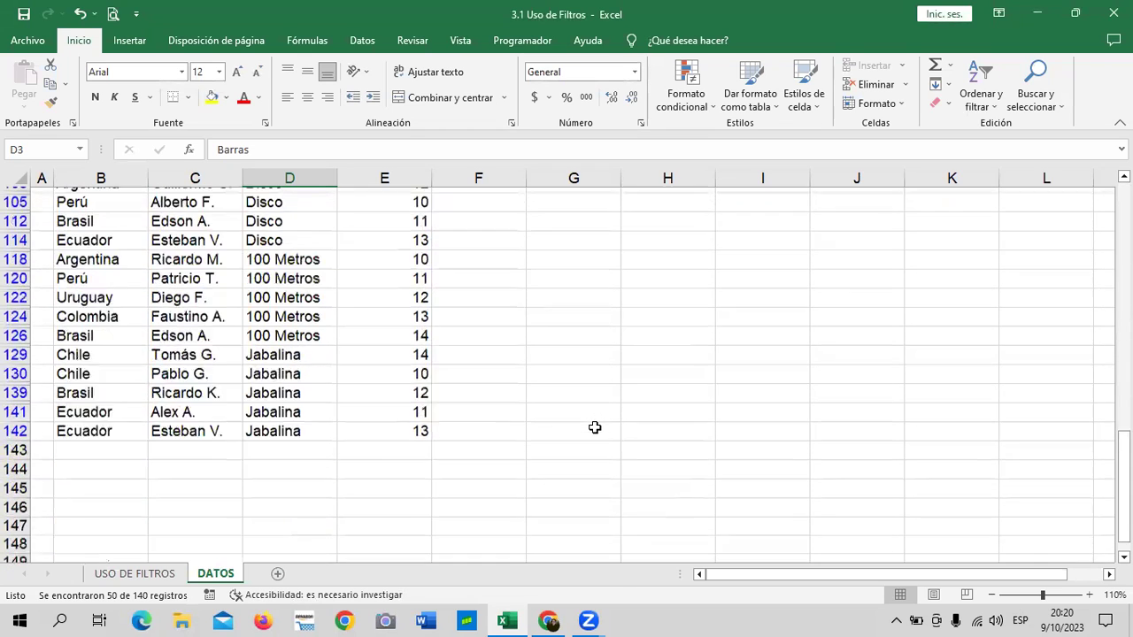
{"action": "scroll", "coordinate": [595, 427], "scroll_direction": "down", "scroll_amount": 2}
{"action": "scroll", "coordinate": [565, 423], "scroll_direction": "up", "scroll_amount": 3}
{"action": "scroll", "coordinate": [567, 420], "scroll_direction": "up", "scroll_amount": 2}
{"action": "scroll", "coordinate": [567, 421], "scroll_direction": "up", "scroll_amount": 4}
{"action": "scroll", "coordinate": [567, 420], "scroll_direction": "up", "scroll_amount": 4}
{"action": "scroll", "coordinate": [567, 420], "scroll_direction": "up", "scroll_amount": 1}
{"action": "scroll", "coordinate": [567, 422], "scroll_direction": "down", "scroll_amount": 2}
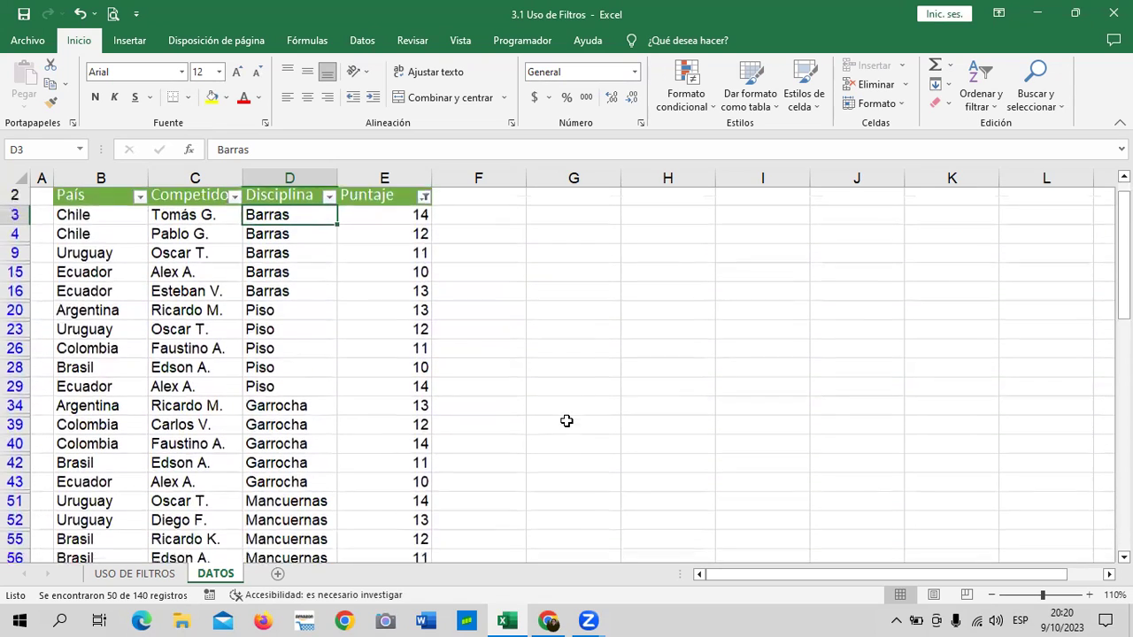
{"action": "scroll", "coordinate": [567, 422], "scroll_direction": "down", "scroll_amount": 3}
{"action": "scroll", "coordinate": [571, 414], "scroll_direction": "down", "scroll_amount": 2}
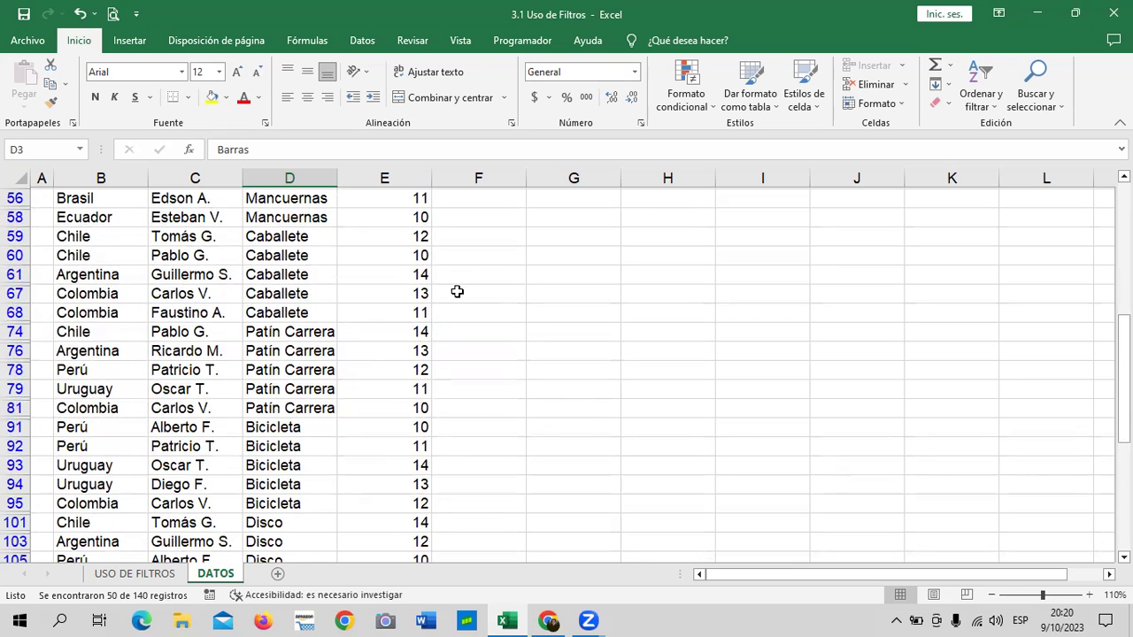
{"action": "scroll", "coordinate": [425, 341], "scroll_direction": "down", "scroll_amount": 3}
{"action": "scroll", "coordinate": [422, 331], "scroll_direction": "down", "scroll_amount": 2}
{"action": "scroll", "coordinate": [423, 331], "scroll_direction": "down", "scroll_amount": 1}
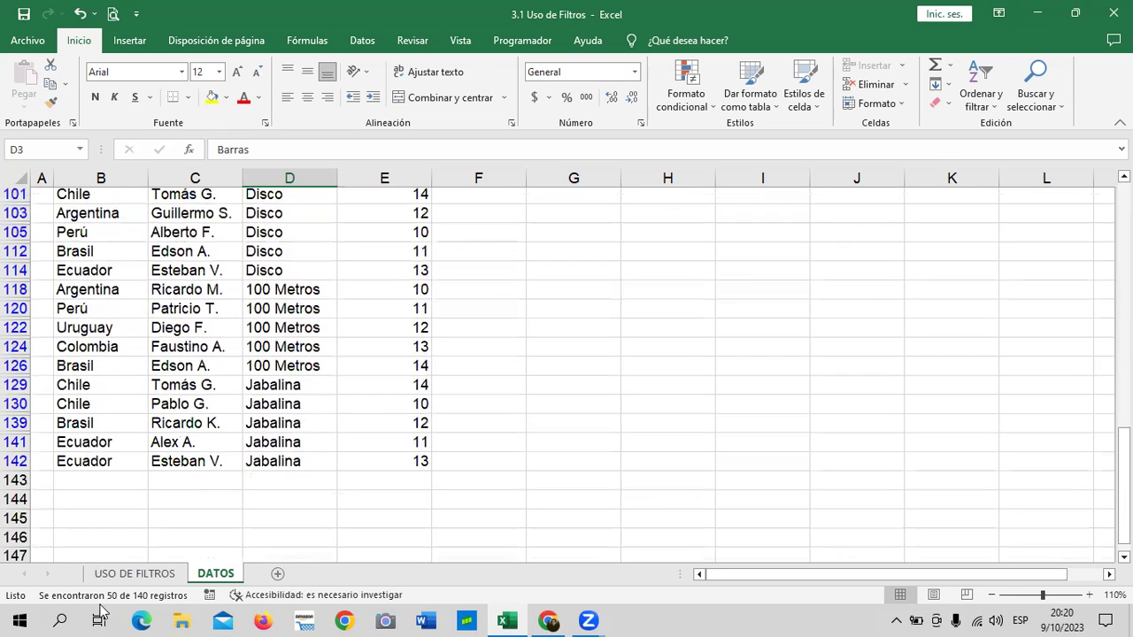
{"action": "mouse_move", "coordinate": [166, 602]}
{"action": "scroll", "coordinate": [694, 412], "scroll_direction": "up", "scroll_amount": 8}
{"action": "scroll", "coordinate": [364, 289], "scroll_direction": "up", "scroll_amount": 5}
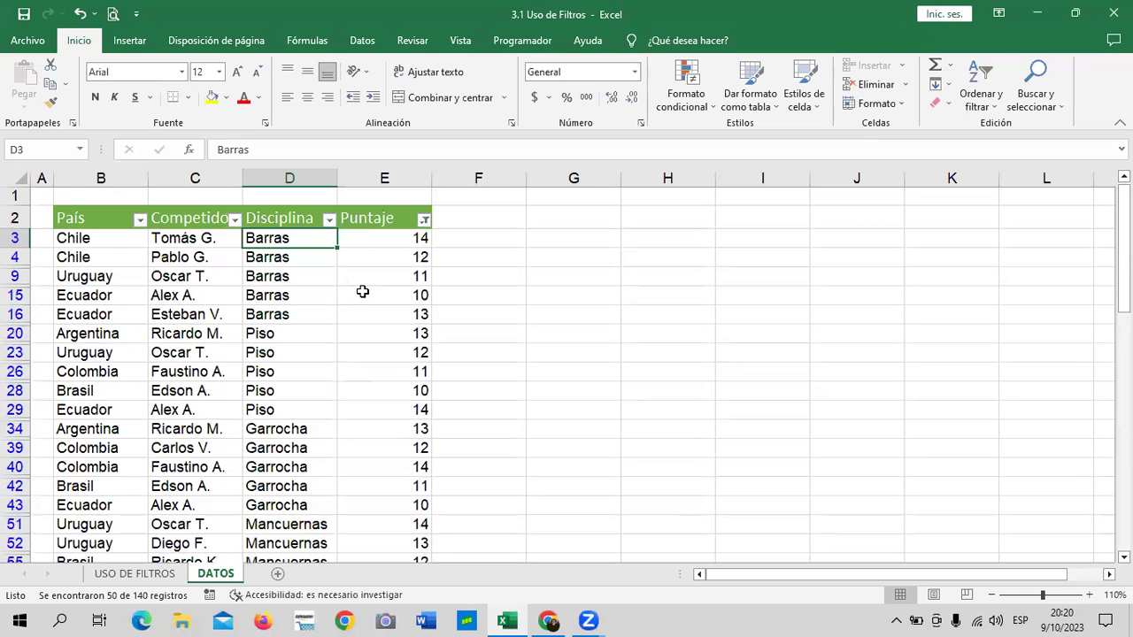
Step: Replace the Puntaje filter with Diez mejores: superiores 3 Elementos
{"action": "left_click", "coordinate": [424, 219]}
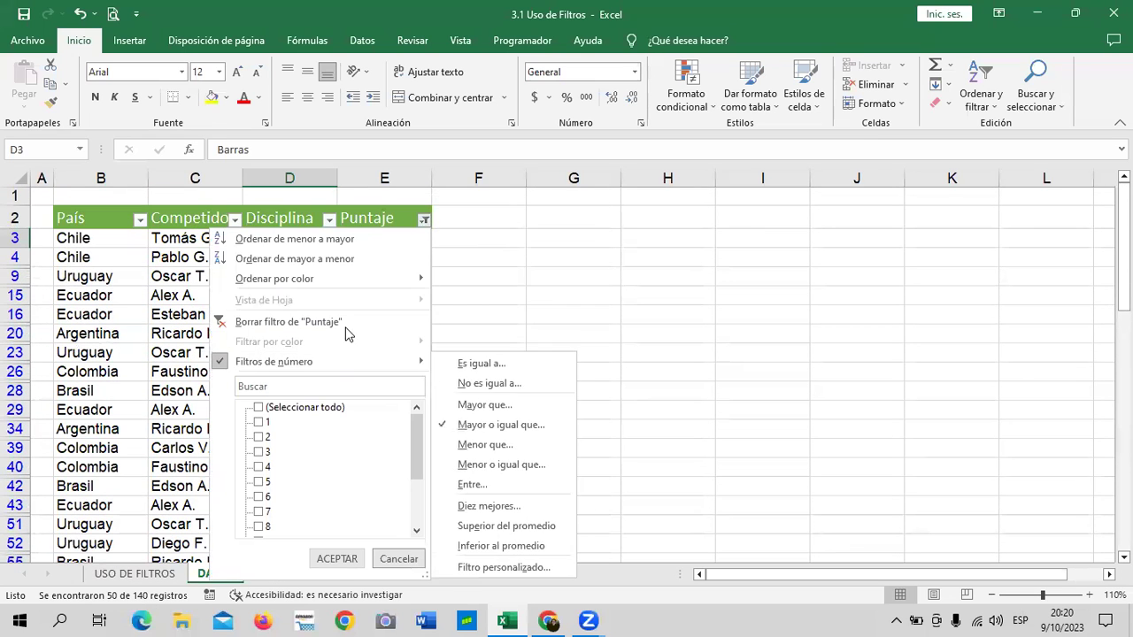
{"action": "left_click", "coordinate": [346, 324]}
{"action": "left_click", "coordinate": [423, 220]}
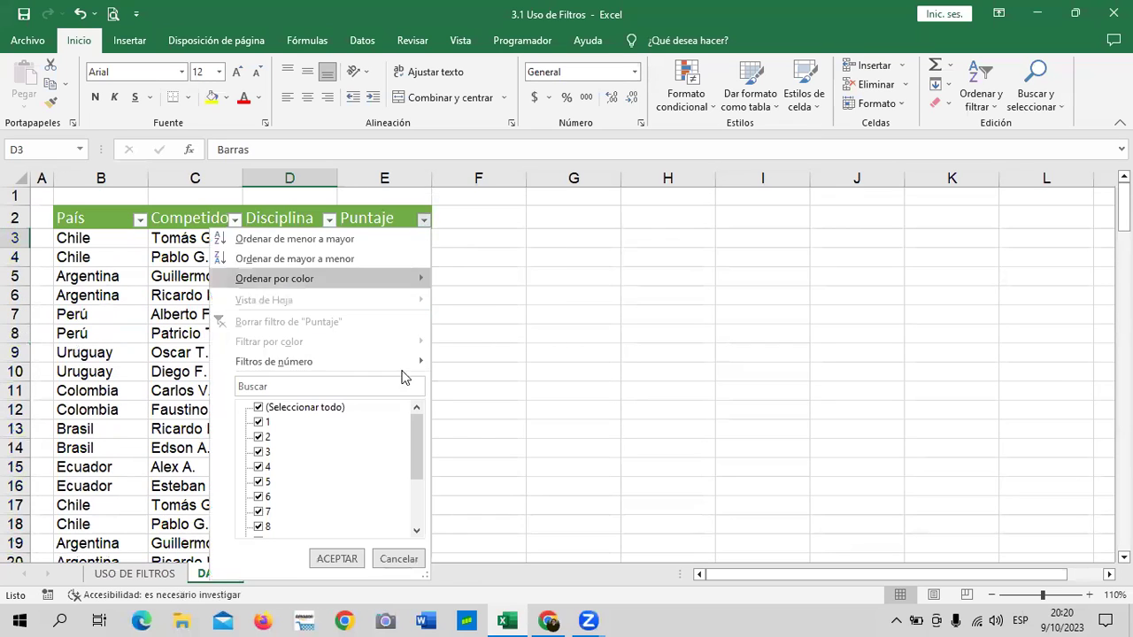
{"action": "mouse_move", "coordinate": [413, 370]}
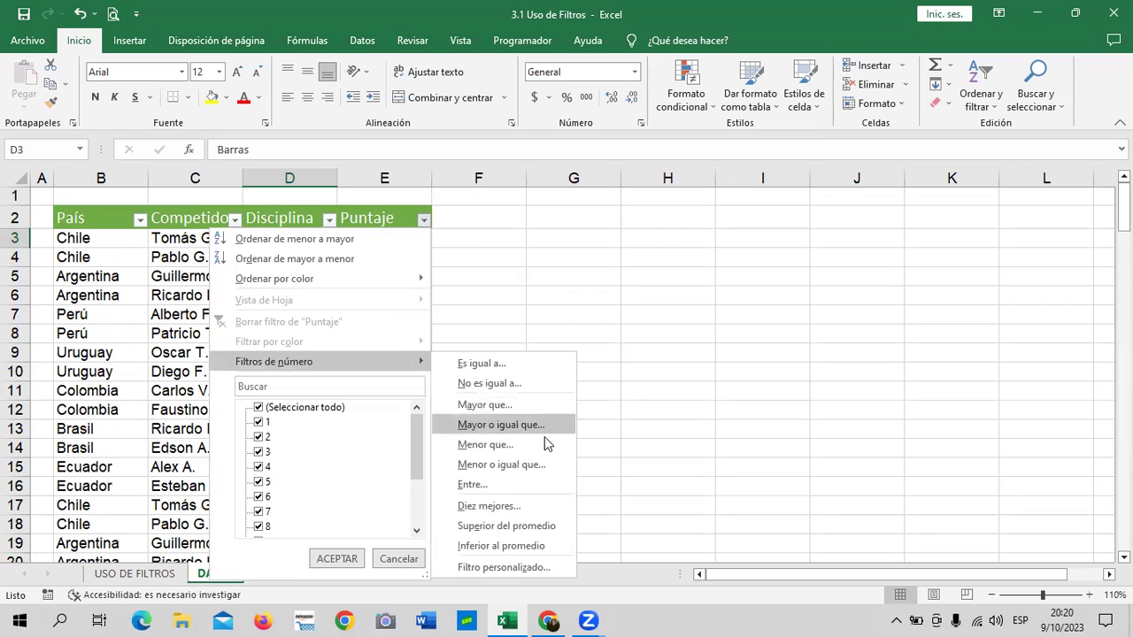
{"action": "left_click", "coordinate": [538, 505]}
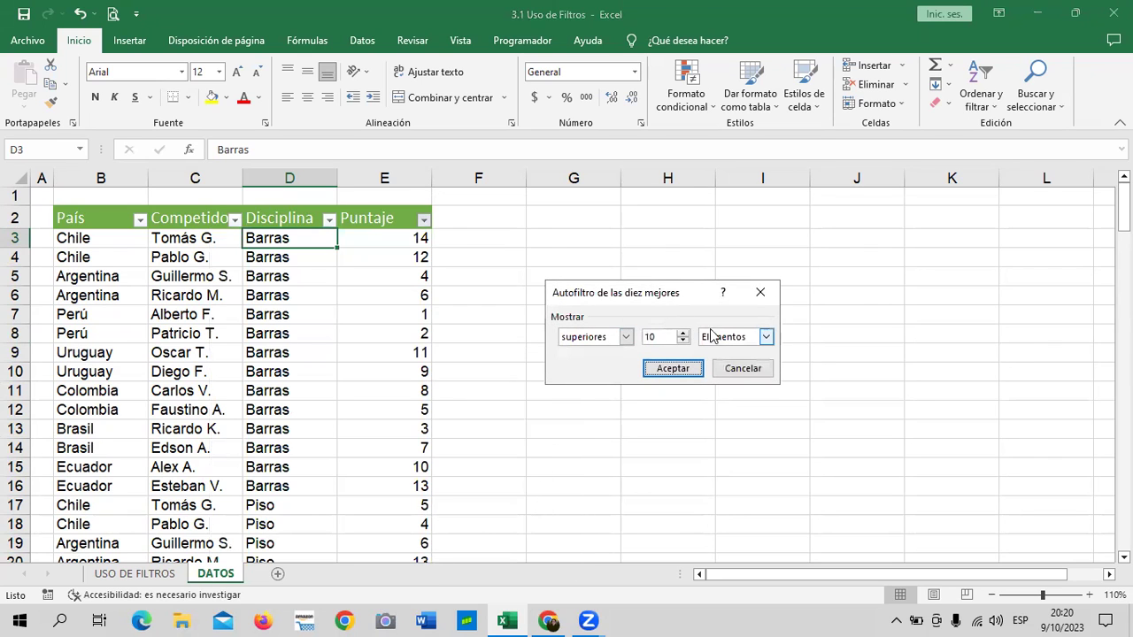
{"action": "double_click", "coordinate": [682, 342]}
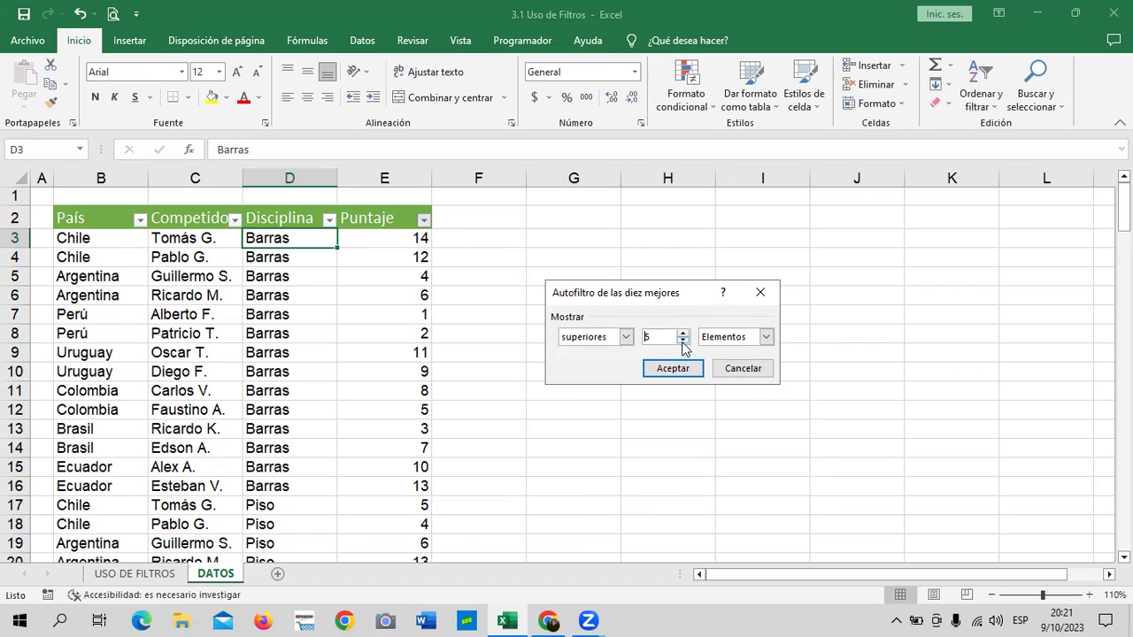
{"action": "left_click", "coordinate": [626, 336]}
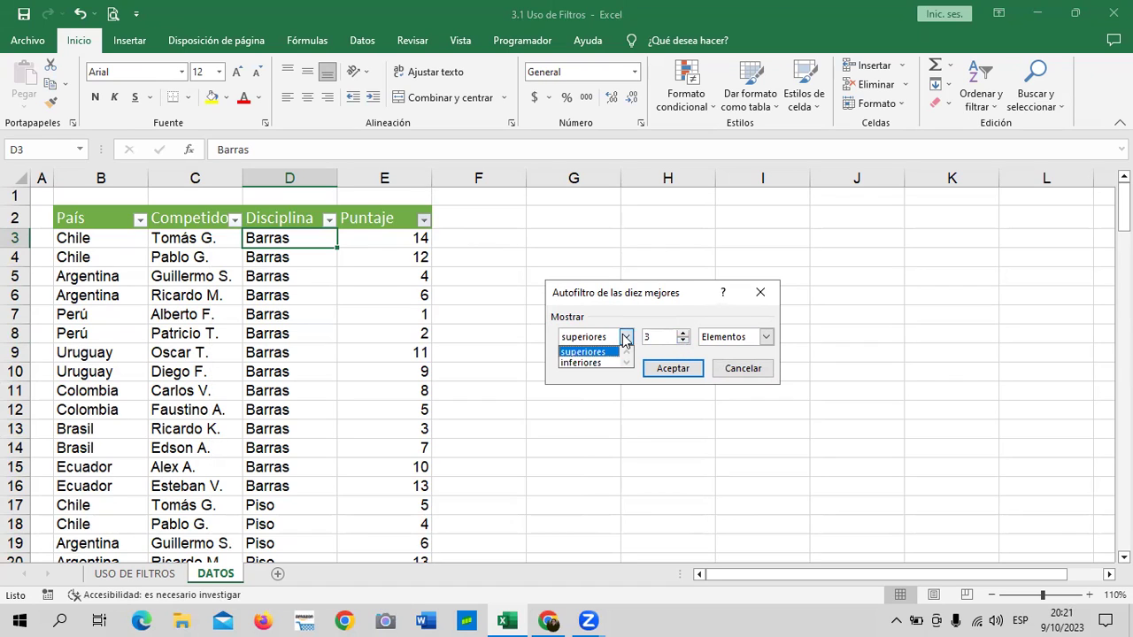
{"action": "left_click", "coordinate": [626, 337]}
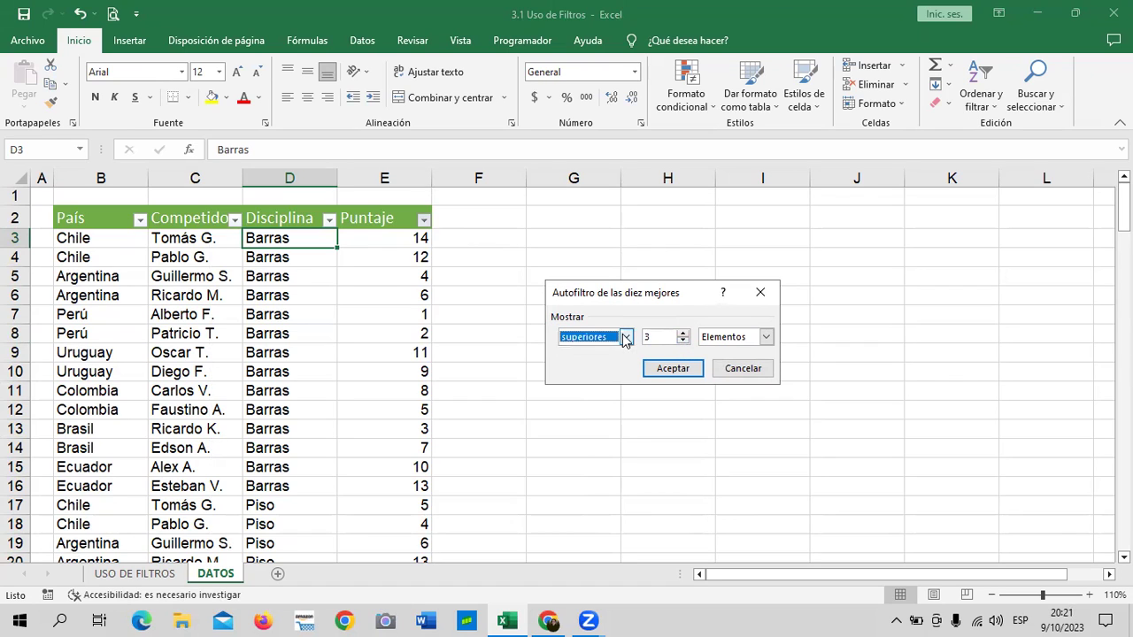
{"action": "left_click", "coordinate": [766, 337]}
{"action": "left_click", "coordinate": [766, 344]}
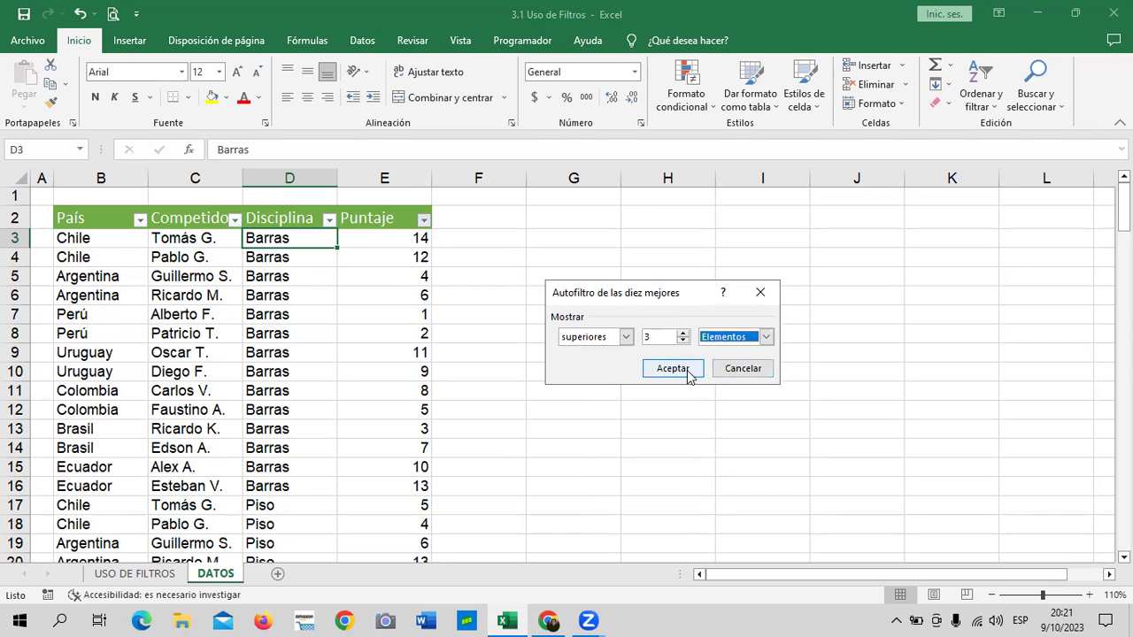
{"action": "left_click", "coordinate": [686, 372]}
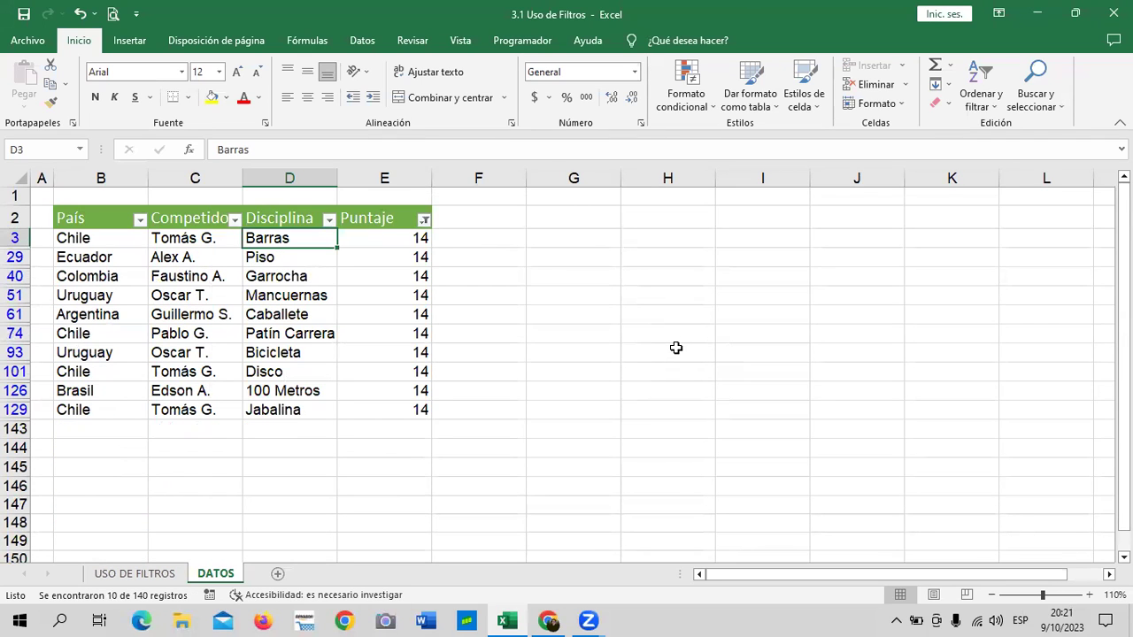
Step: Check the filtered scores of 14 from E3 to row 129, then reopen the Puntaje filter
{"action": "left_click", "coordinate": [409, 412]}
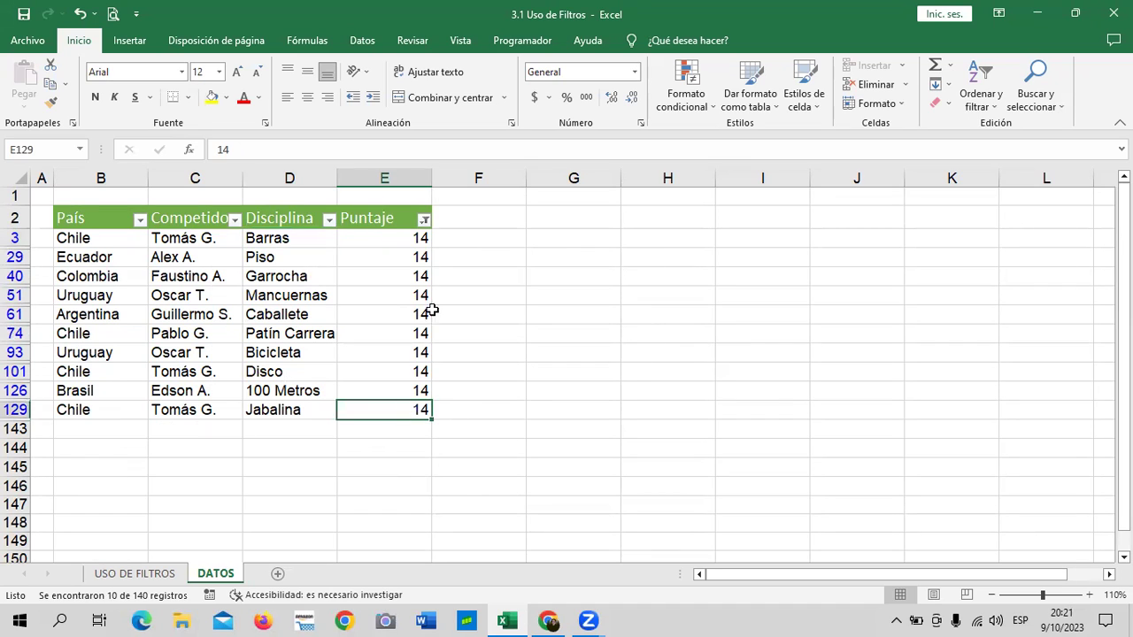
{"action": "left_click", "coordinate": [393, 239]}
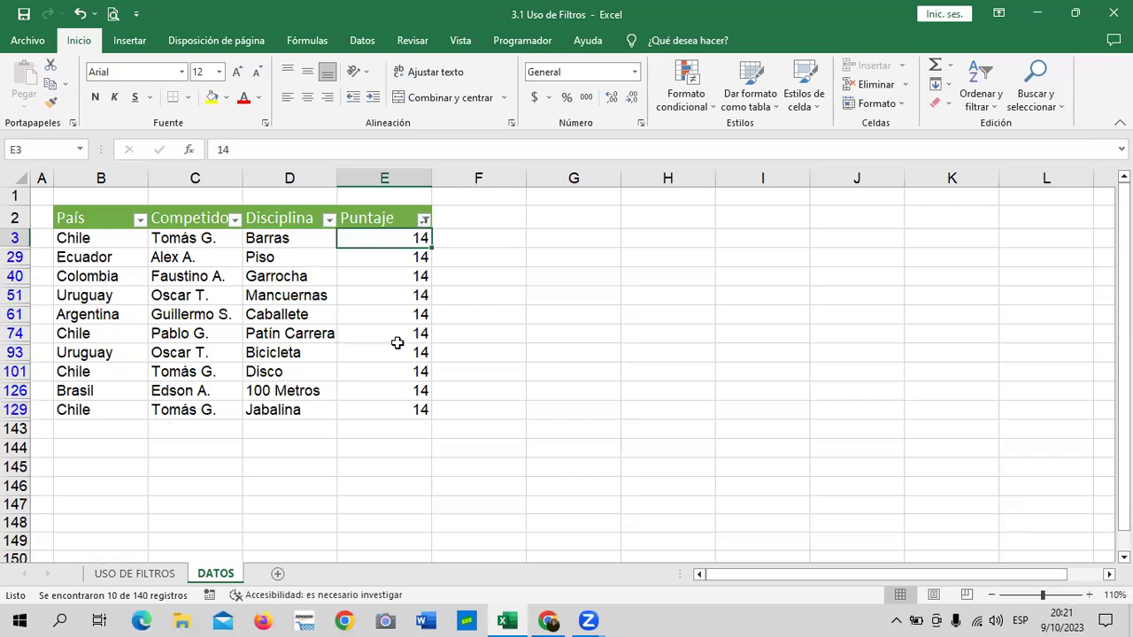
{"action": "left_click", "coordinate": [394, 412]}
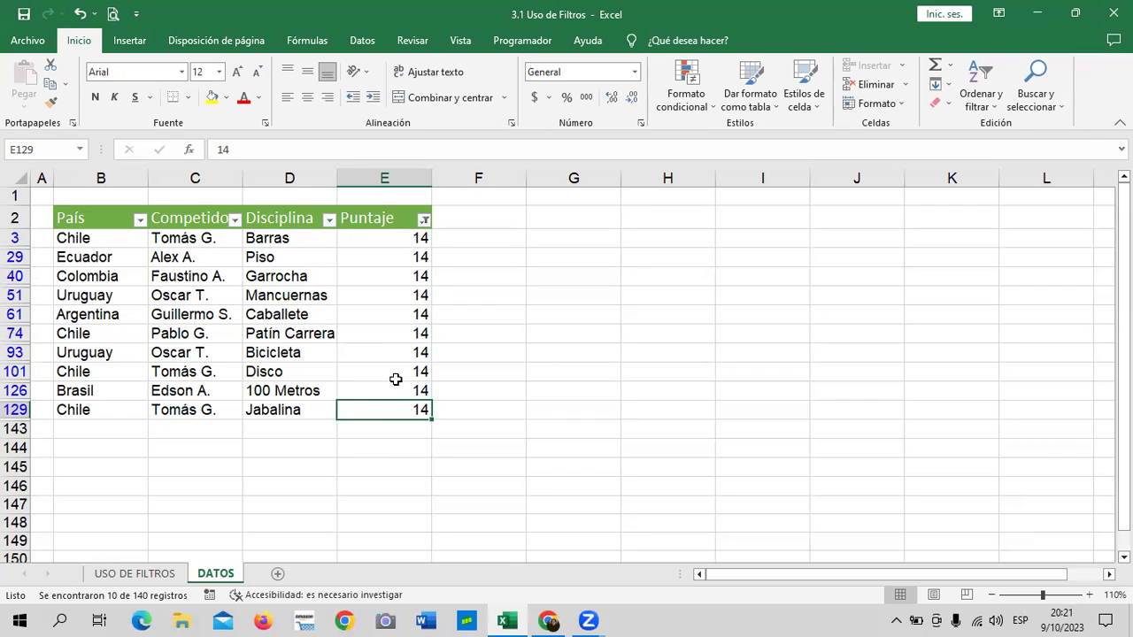
{"action": "left_click", "coordinate": [413, 222]}
{"action": "left_click", "coordinate": [425, 220]}
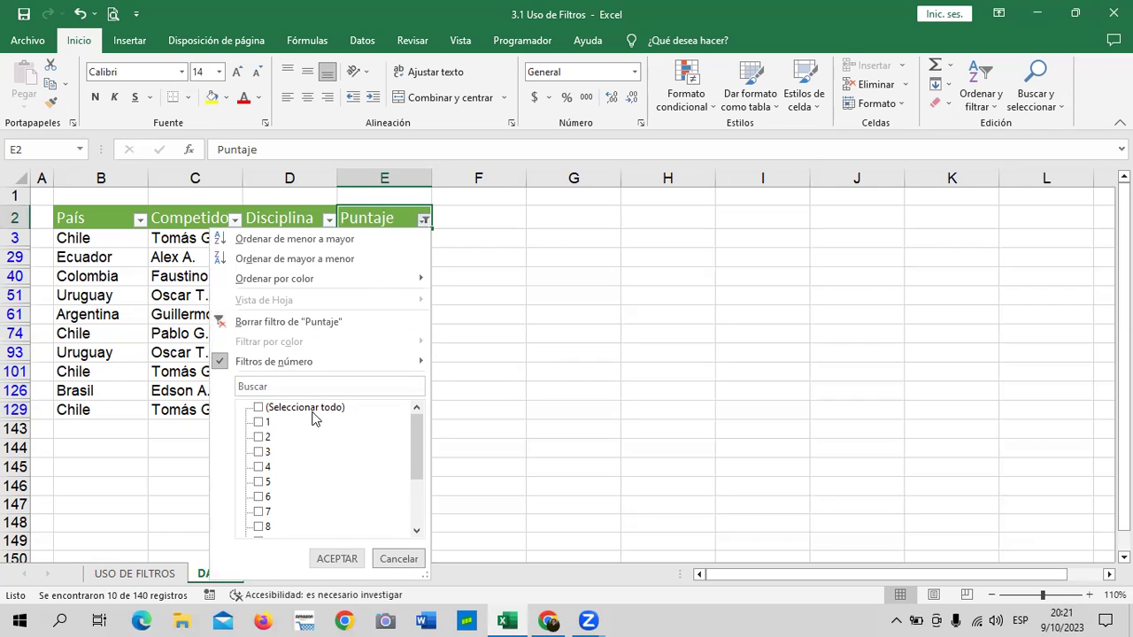
Step: Clear the Puntaje filter, then re-filter it to show only scores 12, 13 and 14
{"action": "left_click", "coordinate": [332, 322]}
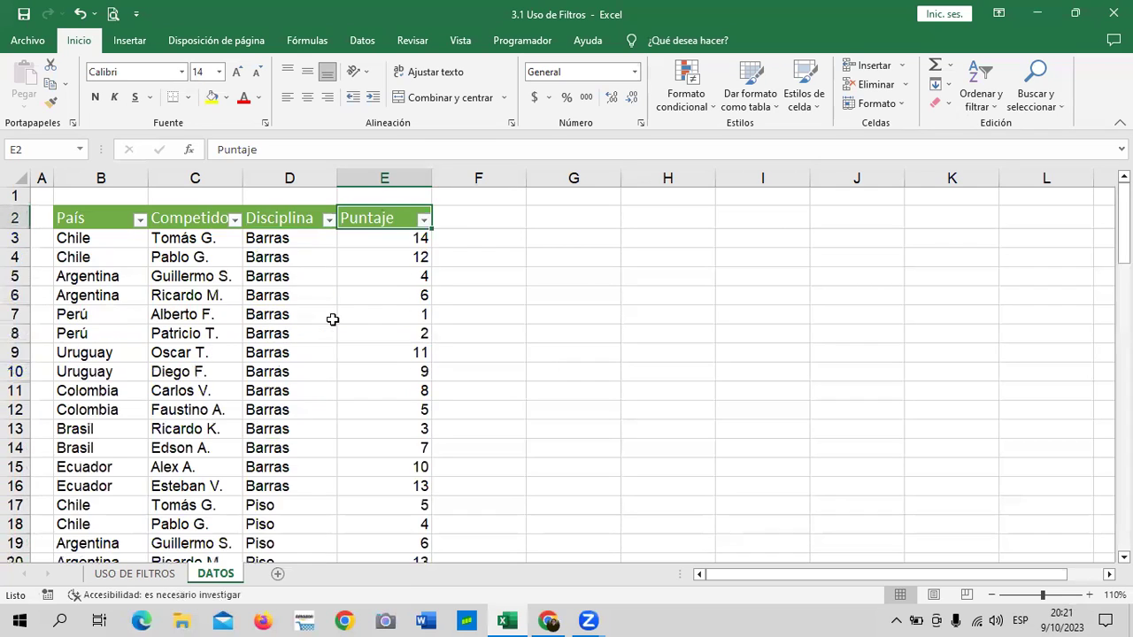
{"action": "left_click", "coordinate": [425, 221]}
{"action": "mouse_move", "coordinate": [413, 450]}
{"action": "left_mouse_down"}
{"action": "mouse_move", "coordinate": [417, 515]}
{"action": "mouse_move", "coordinate": [425, 450]}
{"action": "mouse_move", "coordinate": [417, 526]}
{"action": "left_mouse_up"}
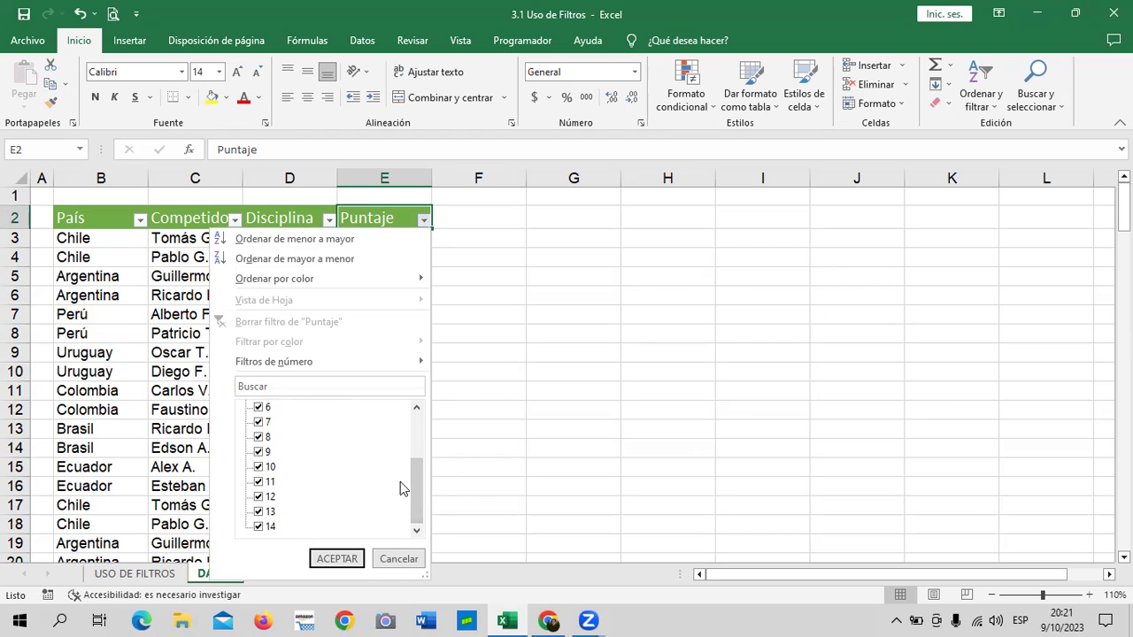
{"action": "left_click_drag", "start_coordinate": [425, 480], "coordinate": [418, 424]}
{"action": "left_click", "coordinate": [281, 409]}
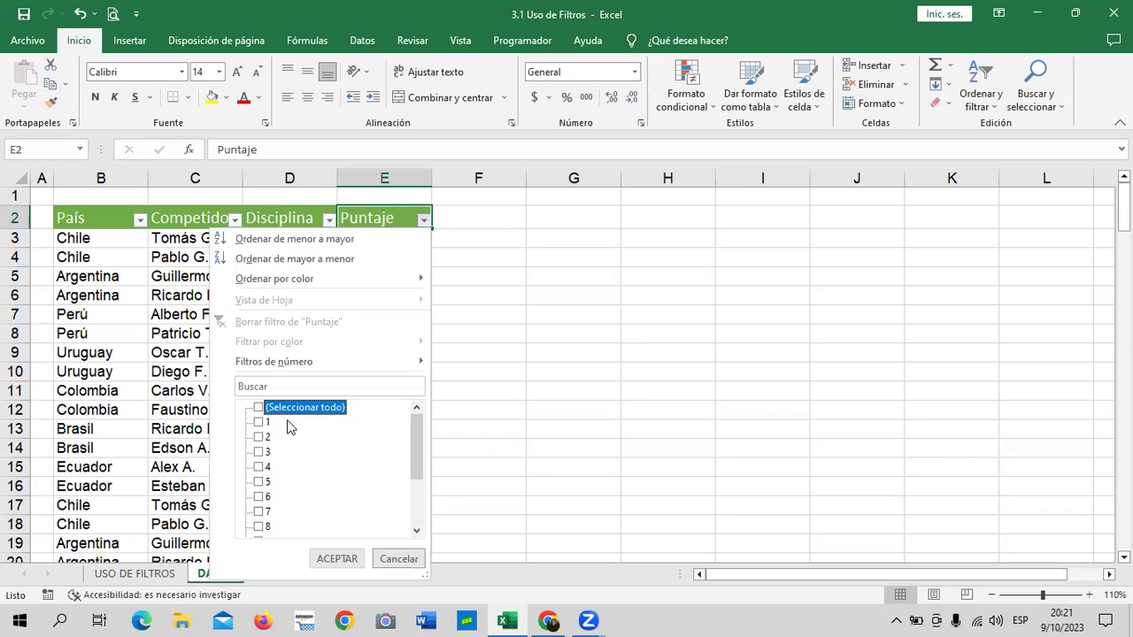
{"action": "left_click_drag", "start_coordinate": [417, 463], "coordinate": [417, 517]}
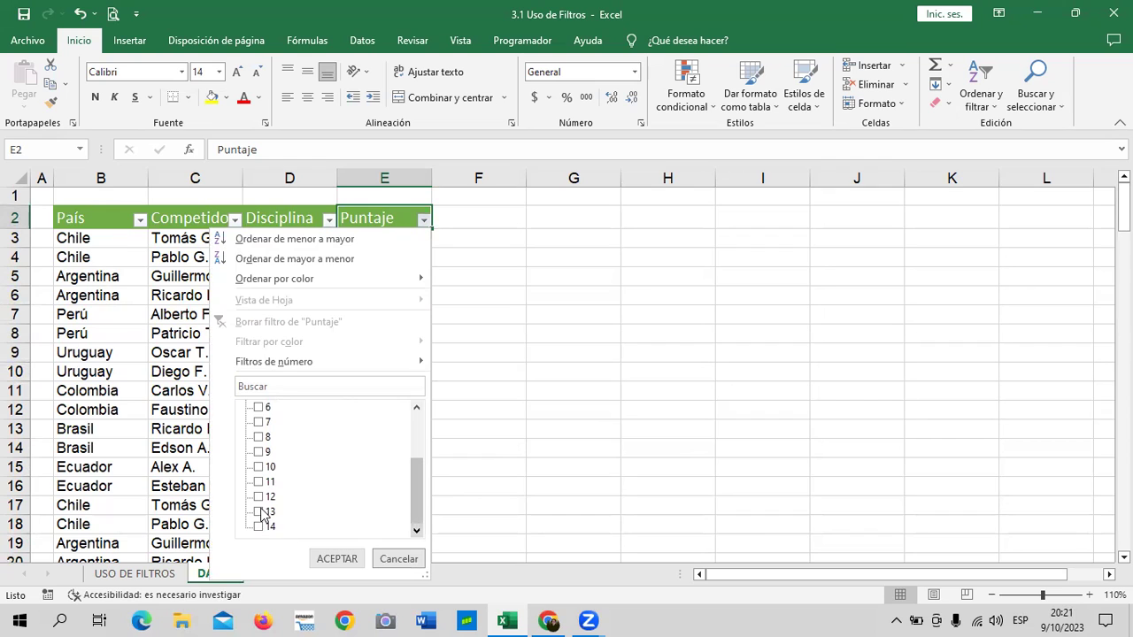
{"action": "left_click", "coordinate": [265, 497]}
{"action": "left_click", "coordinate": [268, 512]}
{"action": "left_click", "coordinate": [269, 526]}
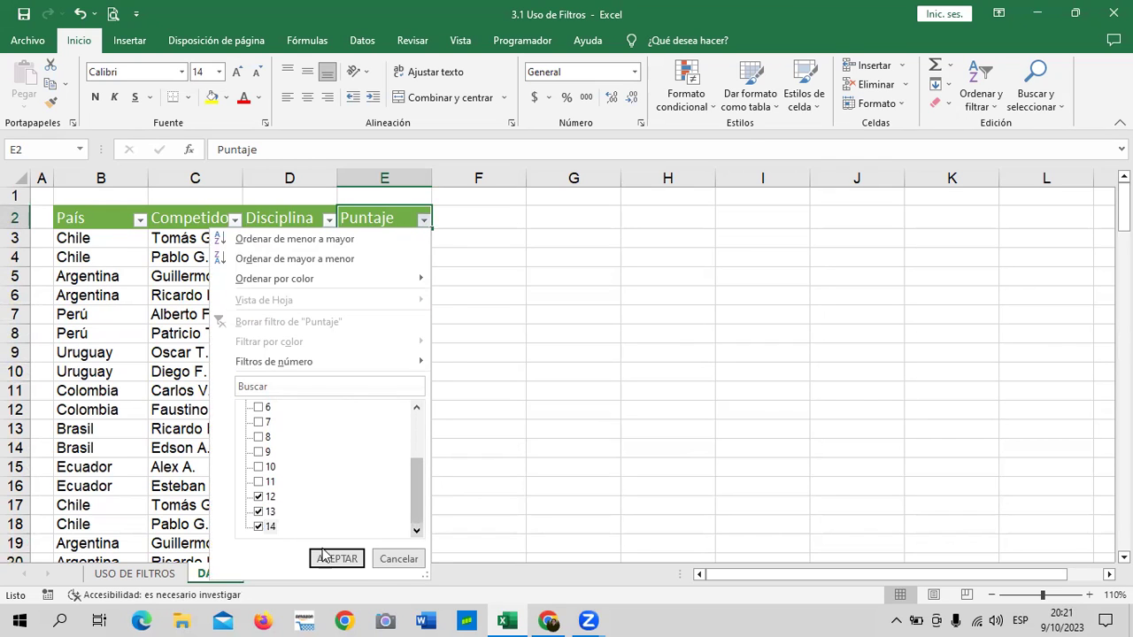
{"action": "left_click", "coordinate": [332, 558]}
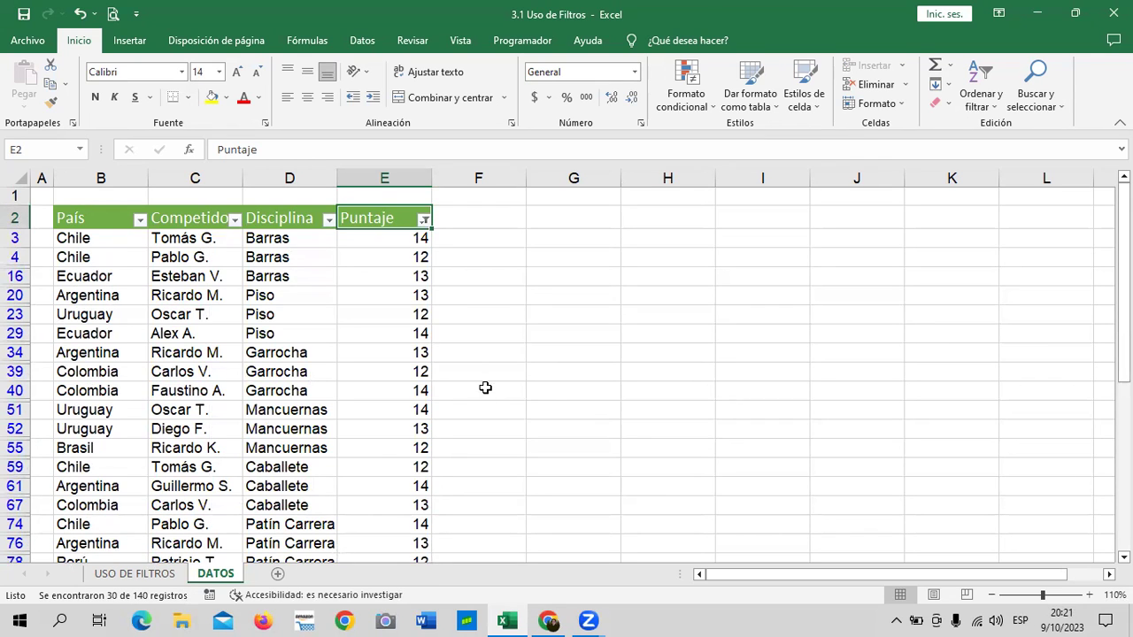
Step: Scroll through the 30 of 140 DATOS records scoring 12 to 14
{"action": "scroll", "coordinate": [485, 381], "scroll_direction": "down", "scroll_amount": 3}
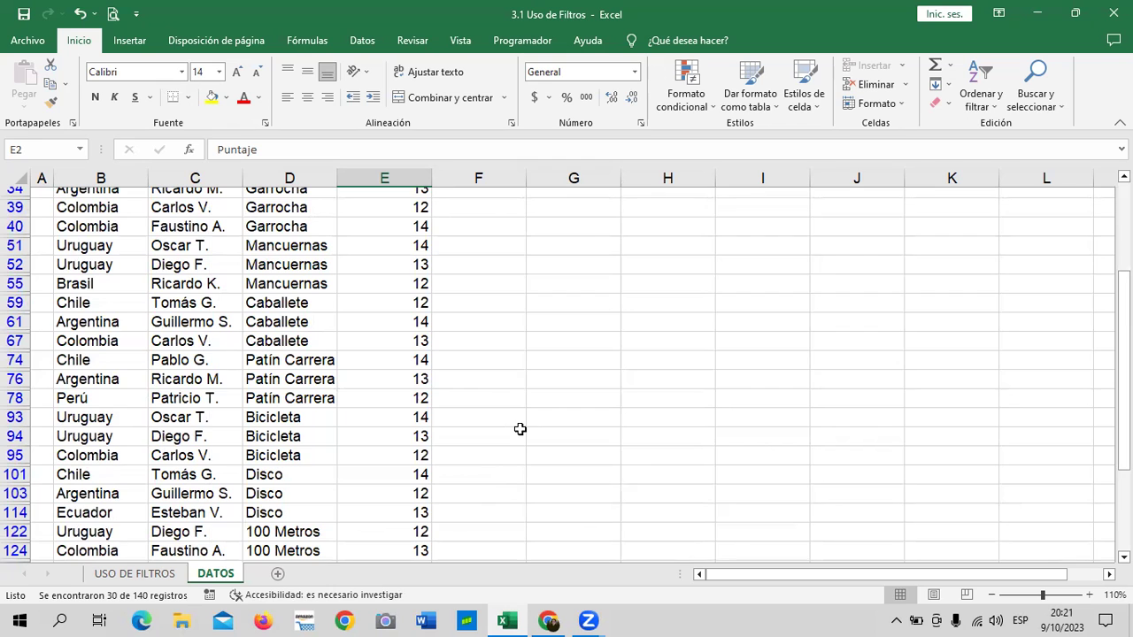
{"action": "scroll", "coordinate": [496, 440], "scroll_direction": "up", "scroll_amount": 3}
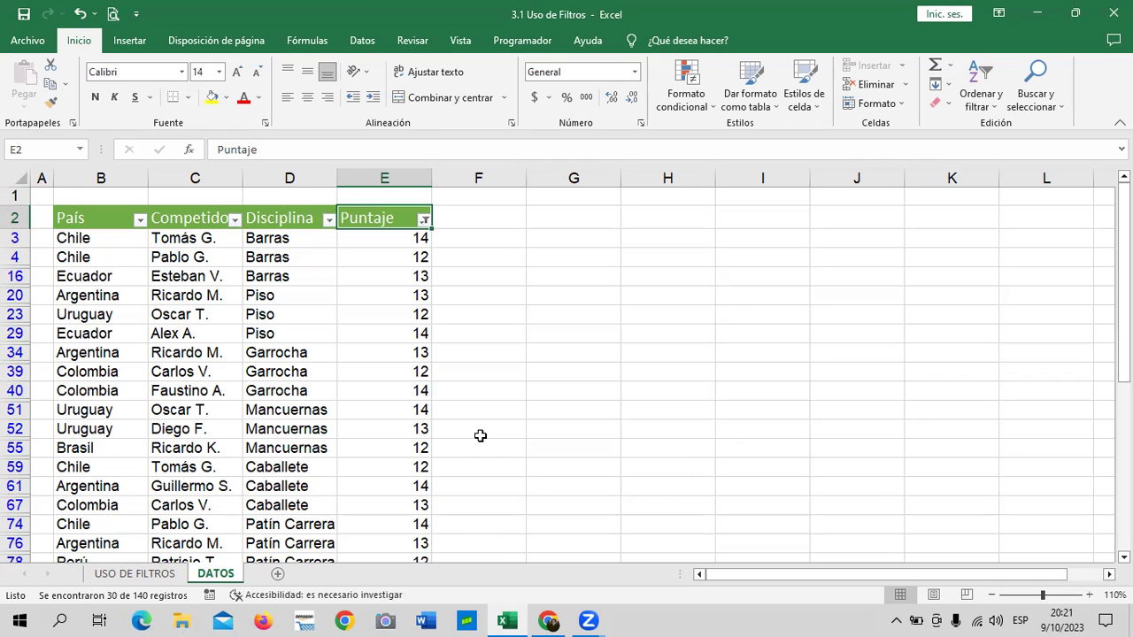
{"action": "scroll", "coordinate": [481, 425], "scroll_direction": "down", "scroll_amount": 5}
{"action": "scroll", "coordinate": [482, 424], "scroll_direction": "down", "scroll_amount": 5}
{"action": "scroll", "coordinate": [482, 423], "scroll_direction": "up", "scroll_amount": 5}
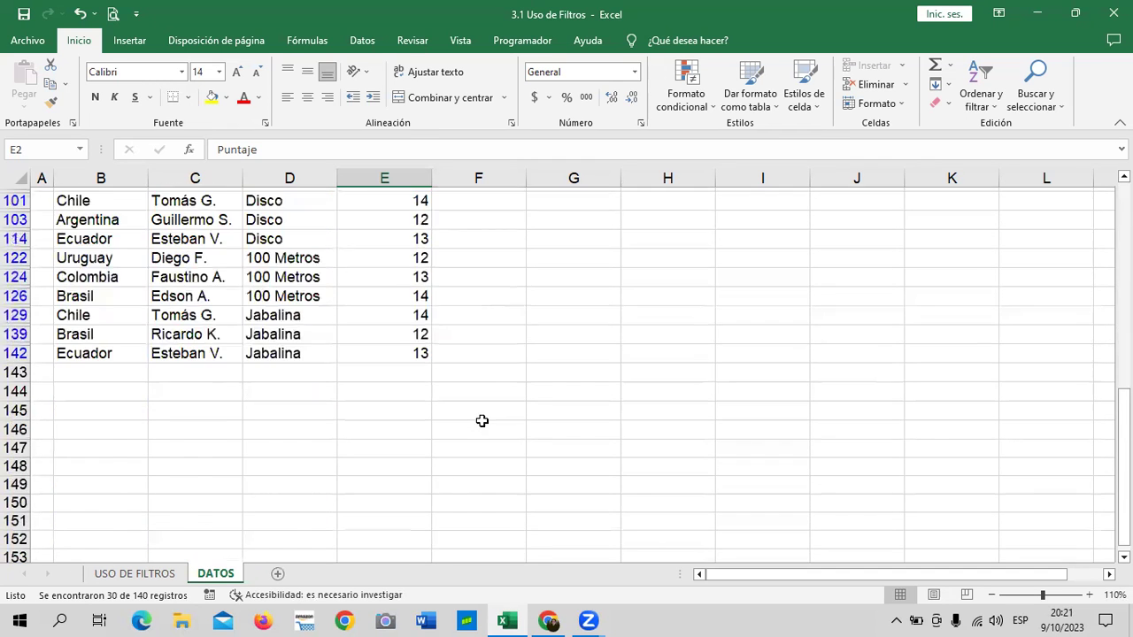
{"action": "scroll", "coordinate": [478, 416], "scroll_direction": "up", "scroll_amount": 5}
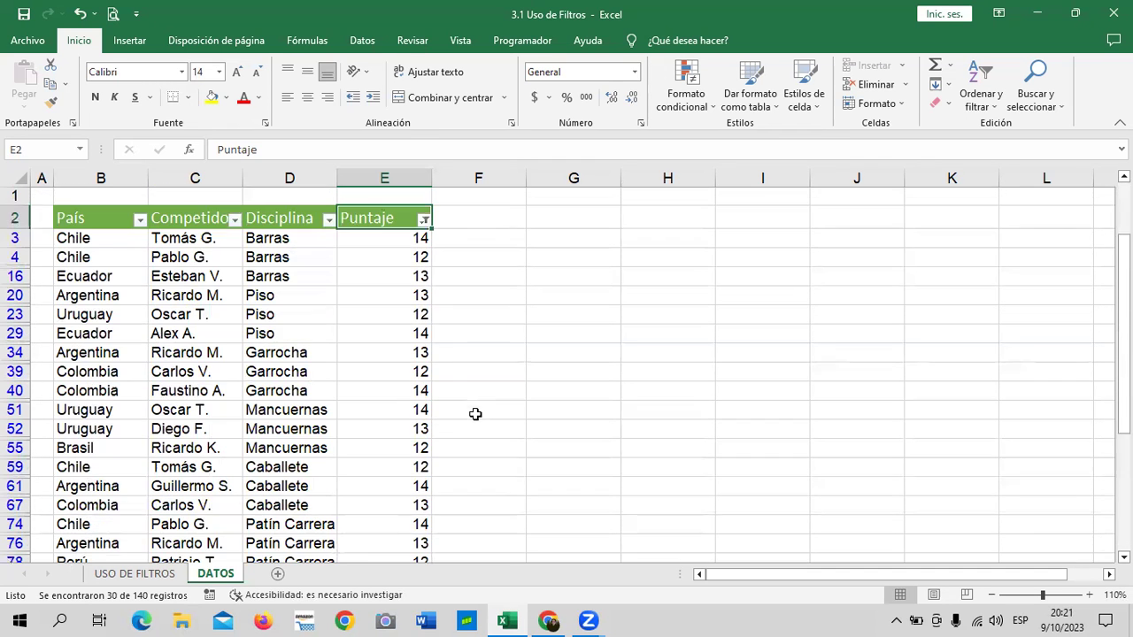
Step: Tick (Seleccionar todo) in the Puntaje filter so every DATOS row shows, and scroll down
{"action": "left_click", "coordinate": [425, 220]}
{"action": "left_click", "coordinate": [331, 412]}
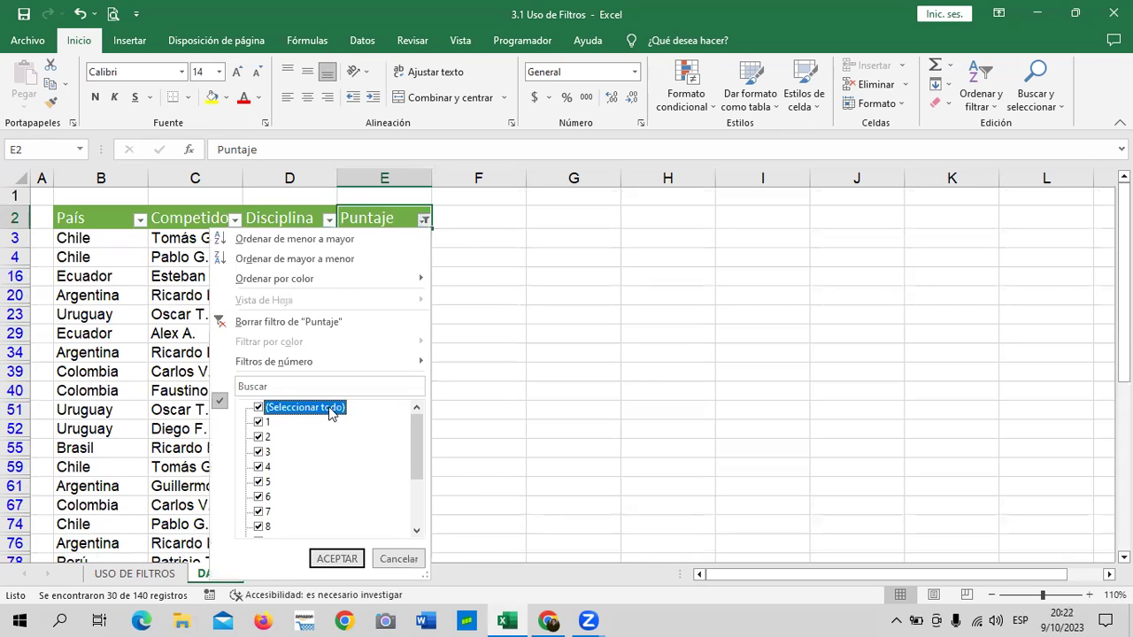
{"action": "left_click", "coordinate": [360, 324]}
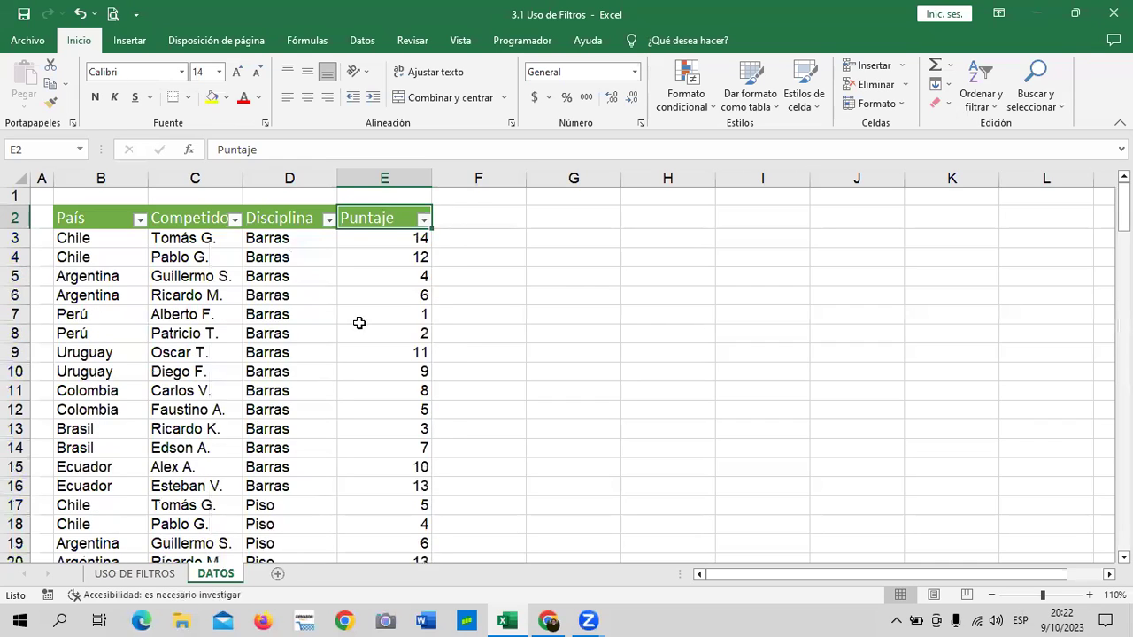
{"action": "scroll", "coordinate": [358, 337], "scroll_direction": "down", "scroll_amount": 2}
{"action": "scroll", "coordinate": [345, 372], "scroll_direction": "down", "scroll_amount": 9}
{"action": "scroll", "coordinate": [332, 380], "scroll_direction": "down", "scroll_amount": 6}
{"action": "scroll", "coordinate": [331, 380], "scroll_direction": "down", "scroll_amount": 10}
{"action": "scroll", "coordinate": [330, 380], "scroll_direction": "down", "scroll_amount": 5}
{"action": "scroll", "coordinate": [327, 382], "scroll_direction": "down", "scroll_amount": 7}
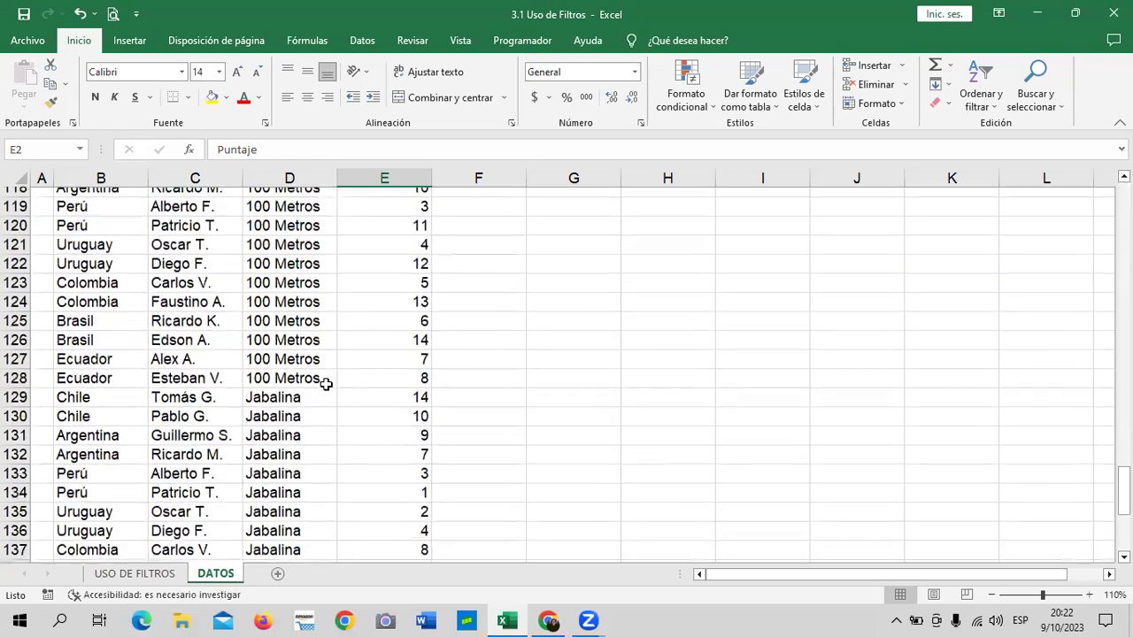
{"action": "scroll", "coordinate": [326, 381], "scroll_direction": "down", "scroll_amount": 8}
Step: Scroll back to the top of DATOS and switch to the USO DE FILTROS sheet
{"action": "scroll", "coordinate": [326, 383], "scroll_direction": "up", "scroll_amount": 4}
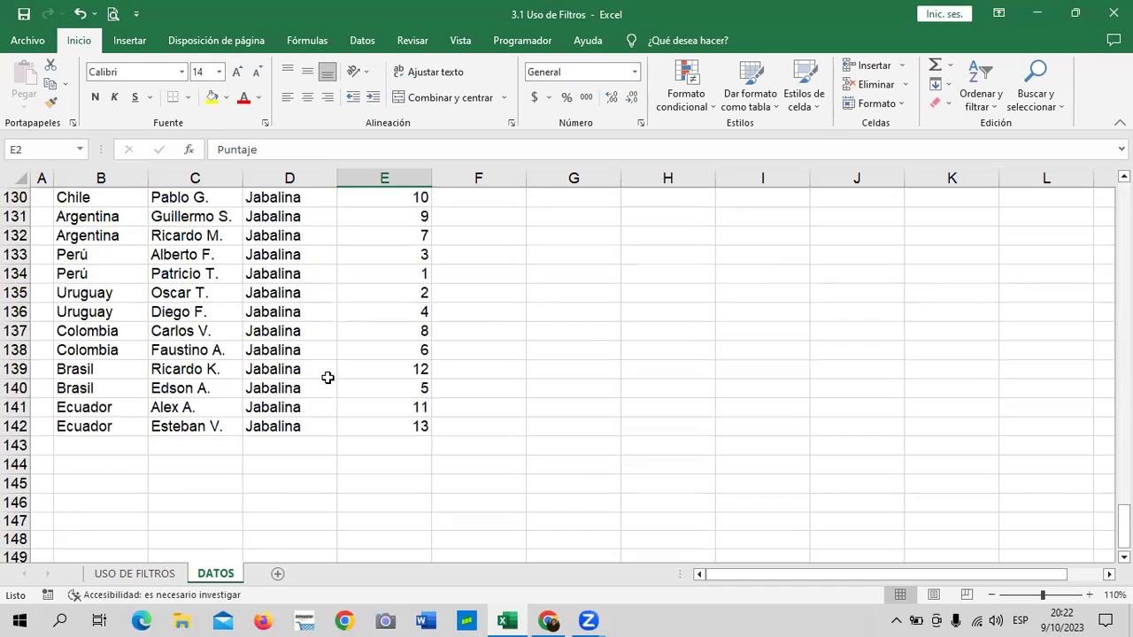
{"action": "scroll", "coordinate": [327, 379], "scroll_direction": "up", "scroll_amount": 5}
{"action": "scroll", "coordinate": [328, 373], "scroll_direction": "up", "scroll_amount": 4}
{"action": "scroll", "coordinate": [328, 371], "scroll_direction": "up", "scroll_amount": 4}
{"action": "scroll", "coordinate": [328, 364], "scroll_direction": "up", "scroll_amount": 3}
{"action": "scroll", "coordinate": [328, 364], "scroll_direction": "up", "scroll_amount": 8}
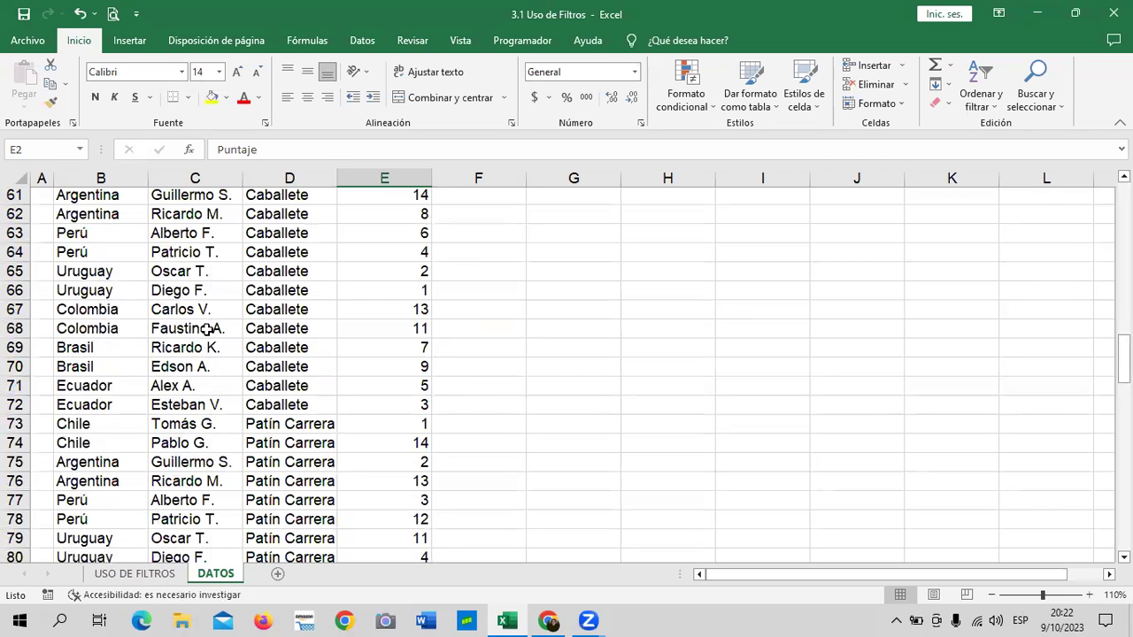
{"action": "scroll", "coordinate": [206, 328], "scroll_direction": "up", "scroll_amount": 5}
{"action": "left_click", "coordinate": [150, 582]}
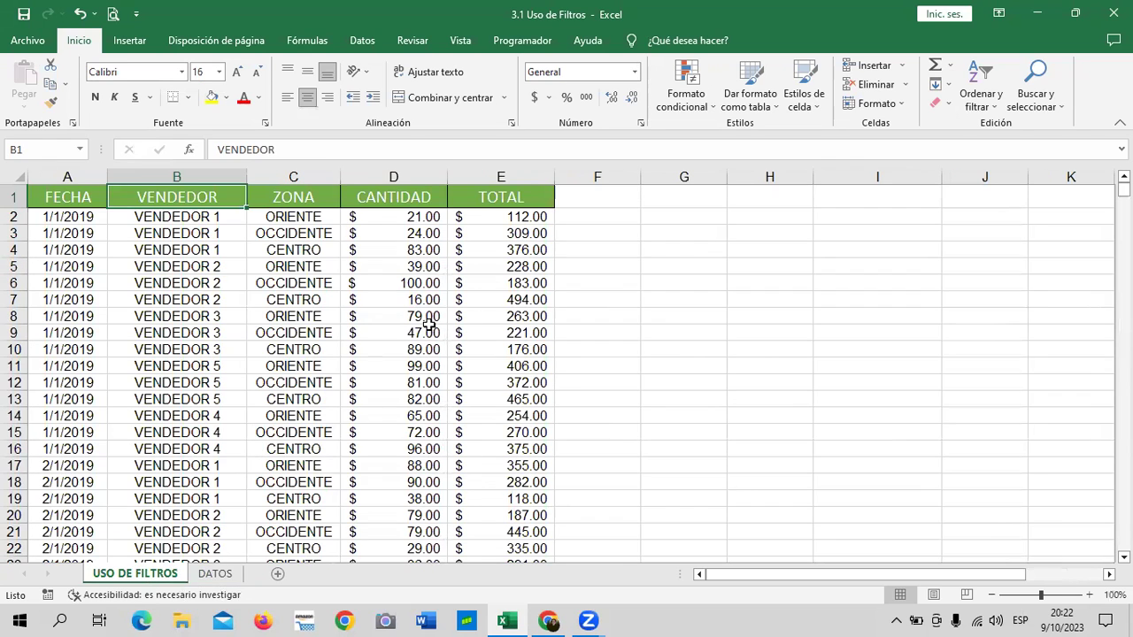
Step: Enable AutoFilter on the sales table via Inicio > Ordenar y filtrar > Filtro
{"action": "left_click", "coordinate": [60, 199]}
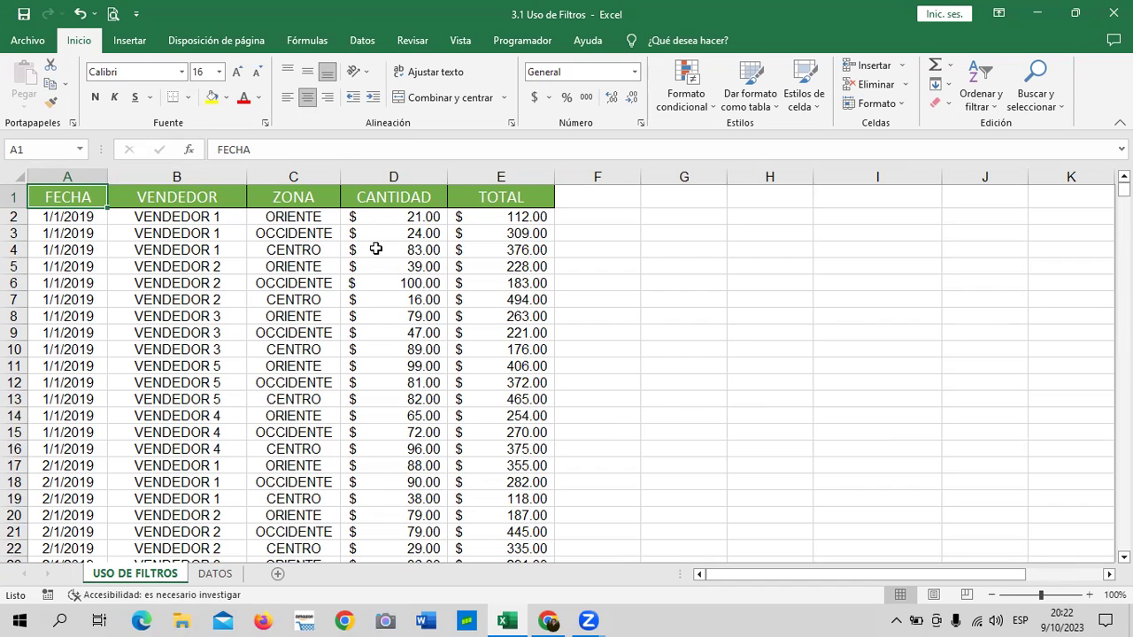
{"action": "scroll", "coordinate": [304, 277], "scroll_direction": "down", "scroll_amount": 1}
{"action": "scroll", "coordinate": [304, 277], "scroll_direction": "down", "scroll_amount": 5}
{"action": "scroll", "coordinate": [304, 277], "scroll_direction": "up", "scroll_amount": 6}
{"action": "left_click", "coordinate": [318, 267]}
{"action": "left_click", "coordinate": [987, 99]}
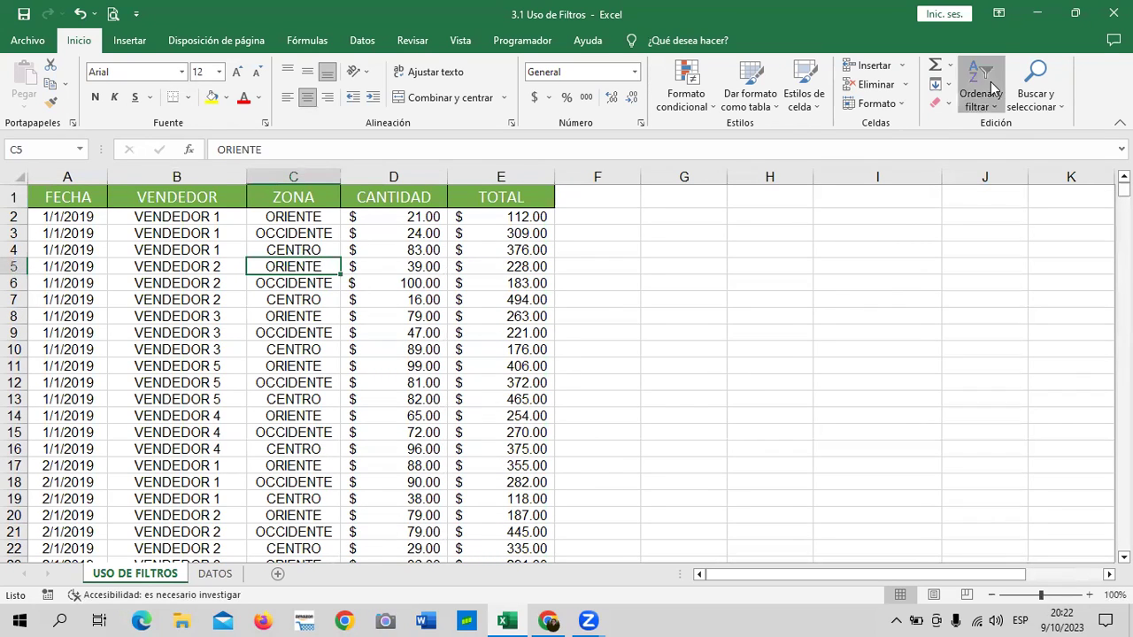
{"action": "left_click", "coordinate": [1016, 187]}
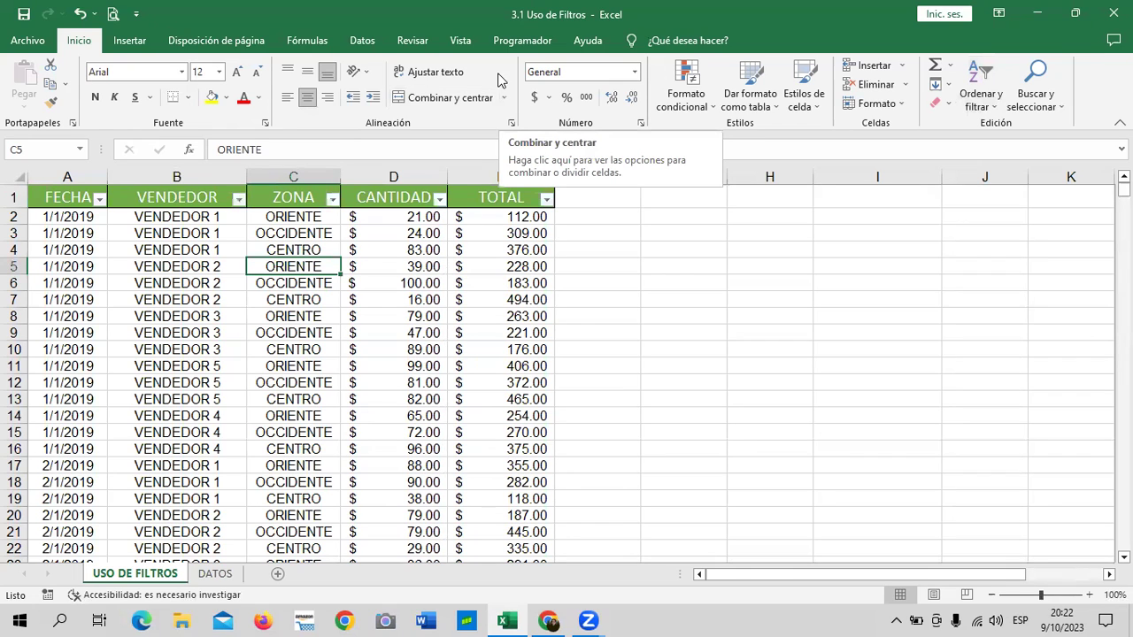
{"action": "left_click", "coordinate": [333, 199]}
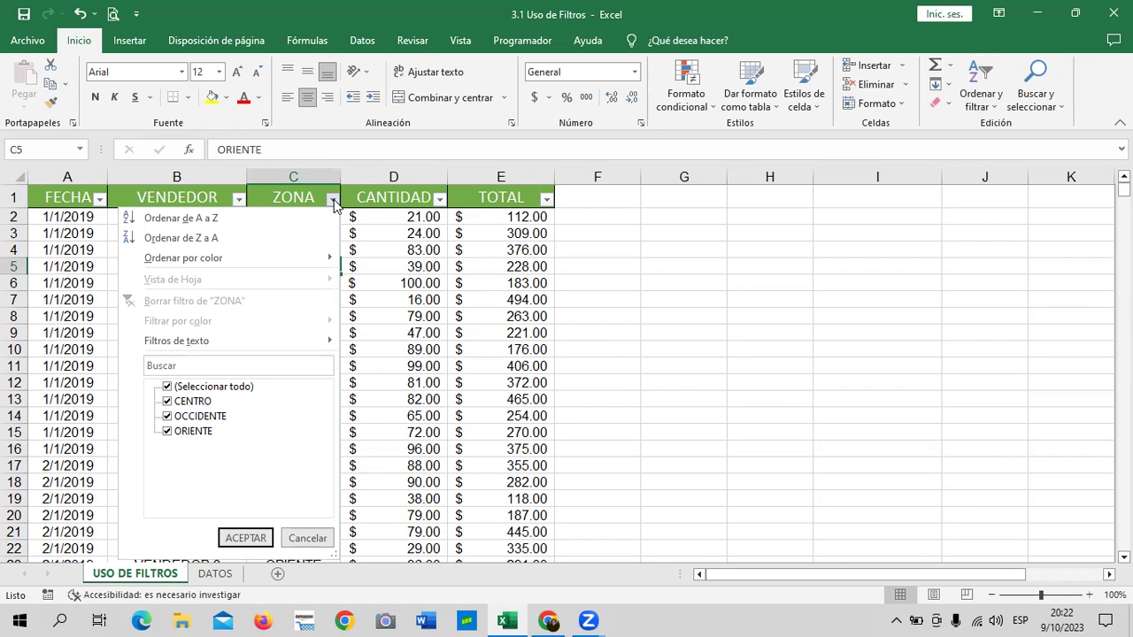
Step: Untick OCCIDENTE and ORIENTE so only CENTRO zone rows show, 5480 of 16440
{"action": "left_click", "coordinate": [170, 416]}
{"action": "left_click", "coordinate": [168, 431]}
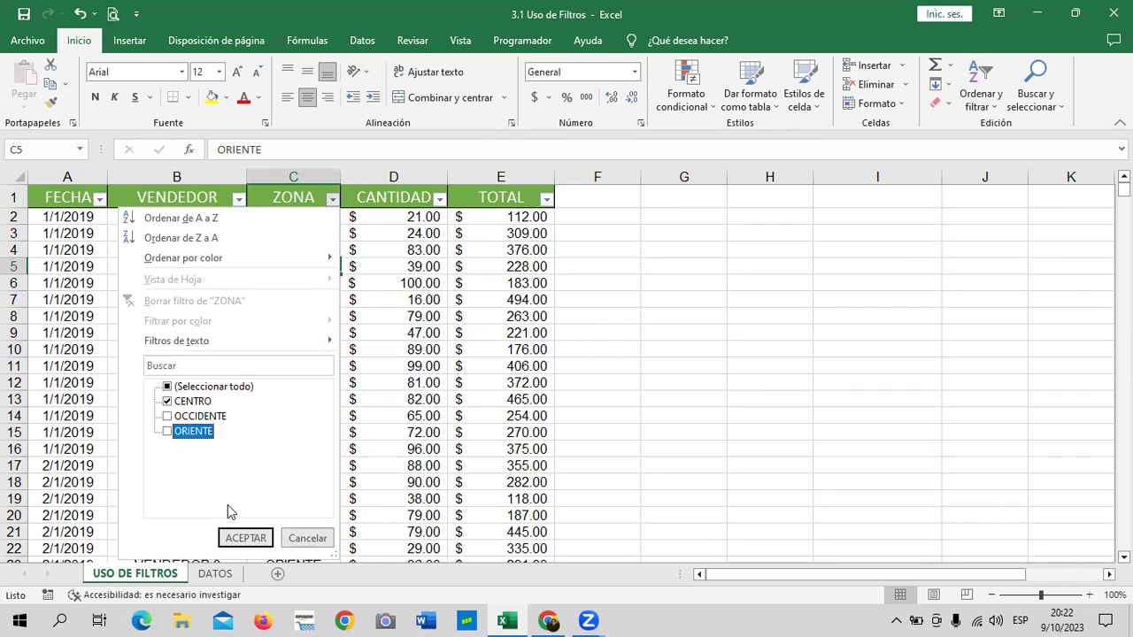
{"action": "left_click", "coordinate": [246, 537]}
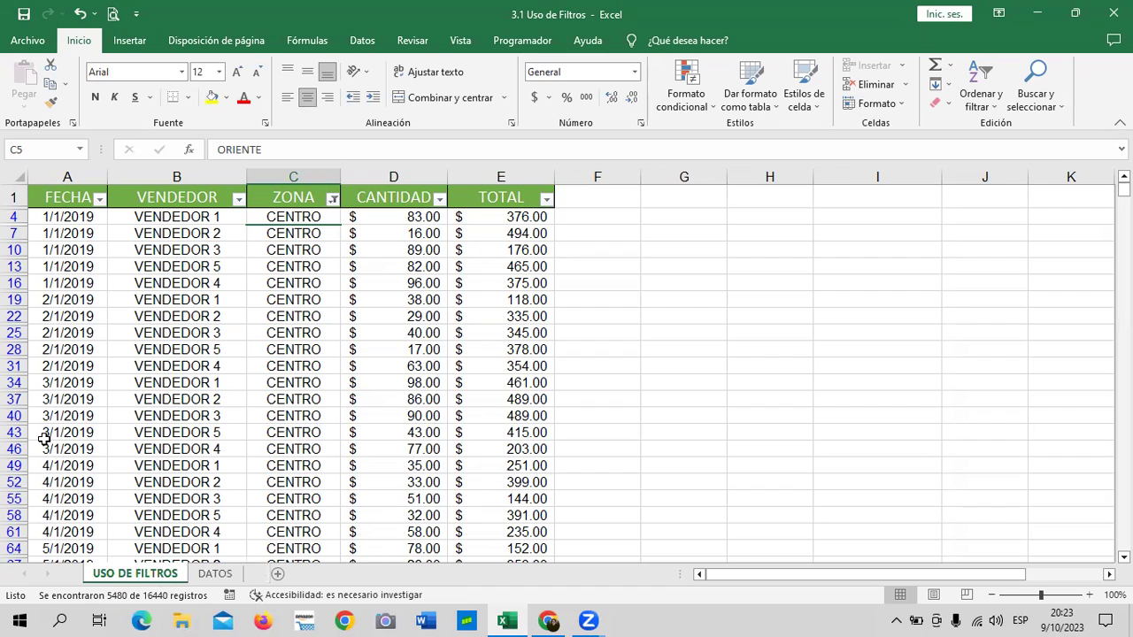
Step: Scroll down through the CENTRO rows from cell A1 and back up to the header
{"action": "left_click", "coordinate": [66, 203]}
{"action": "scroll", "coordinate": [151, 341], "scroll_direction": "down", "scroll_amount": 5}
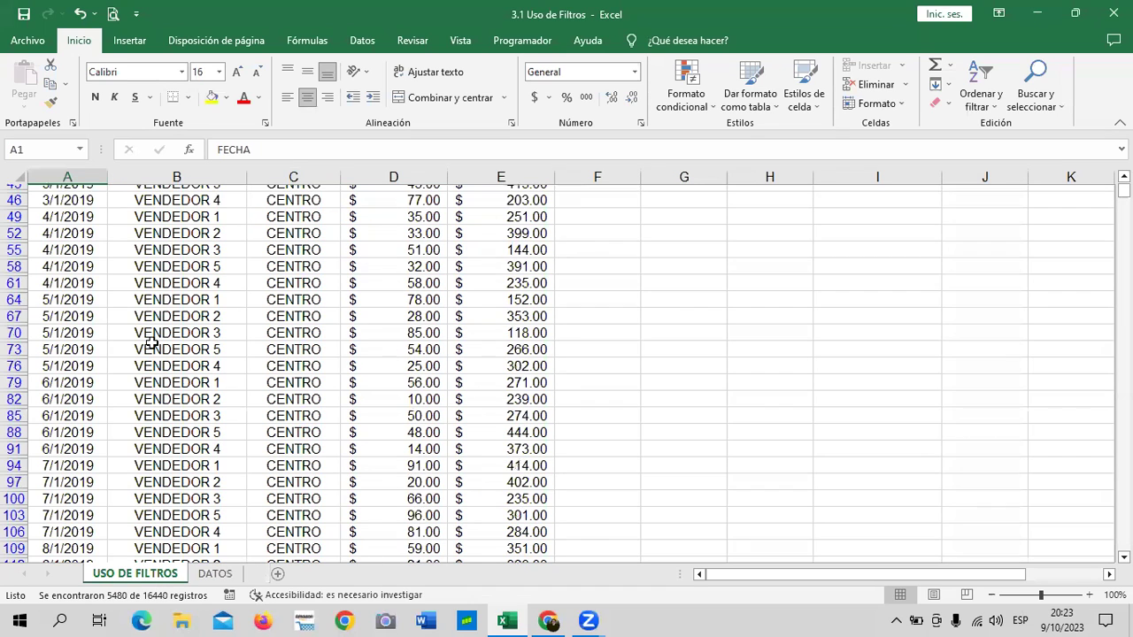
{"action": "scroll", "coordinate": [156, 368], "scroll_direction": "down", "scroll_amount": 6}
{"action": "scroll", "coordinate": [158, 376], "scroll_direction": "down", "scroll_amount": 6}
{"action": "scroll", "coordinate": [158, 377], "scroll_direction": "down", "scroll_amount": 5}
{"action": "scroll", "coordinate": [157, 381], "scroll_direction": "down", "scroll_amount": 5}
{"action": "scroll", "coordinate": [157, 392], "scroll_direction": "up", "scroll_amount": 5}
{"action": "scroll", "coordinate": [161, 394], "scroll_direction": "up", "scroll_amount": 12}
{"action": "scroll", "coordinate": [165, 400], "scroll_direction": "up", "scroll_amount": 6}
{"action": "scroll", "coordinate": [166, 400], "scroll_direction": "up", "scroll_amount": 5}
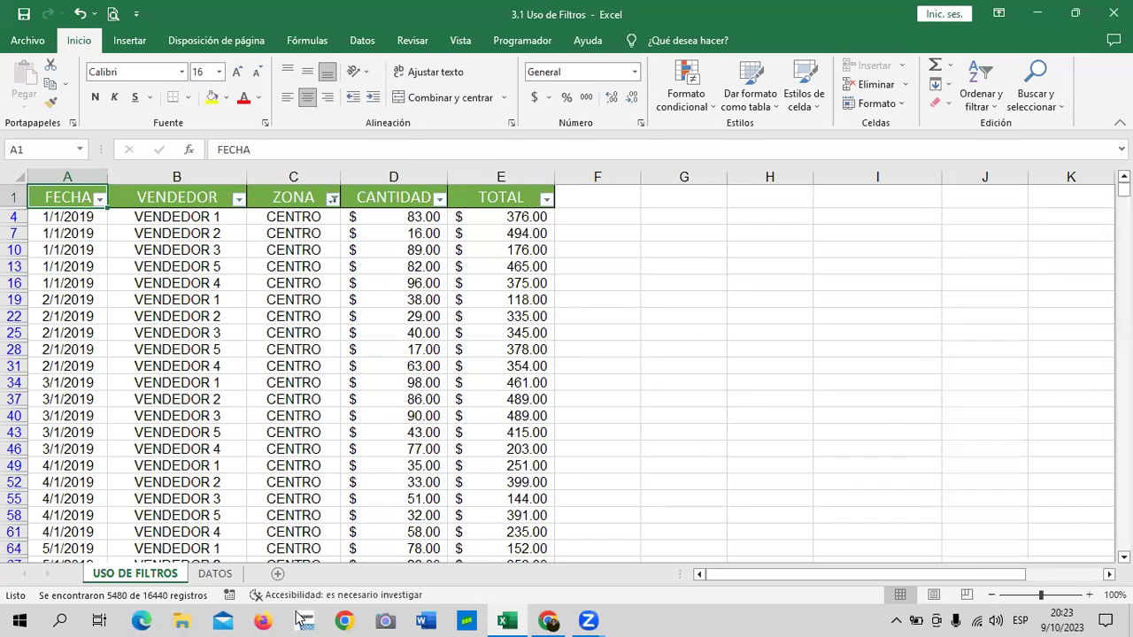
Step: Filter the ZONA column to show only OCCIDENTE rows
{"action": "left_click", "coordinate": [332, 198]}
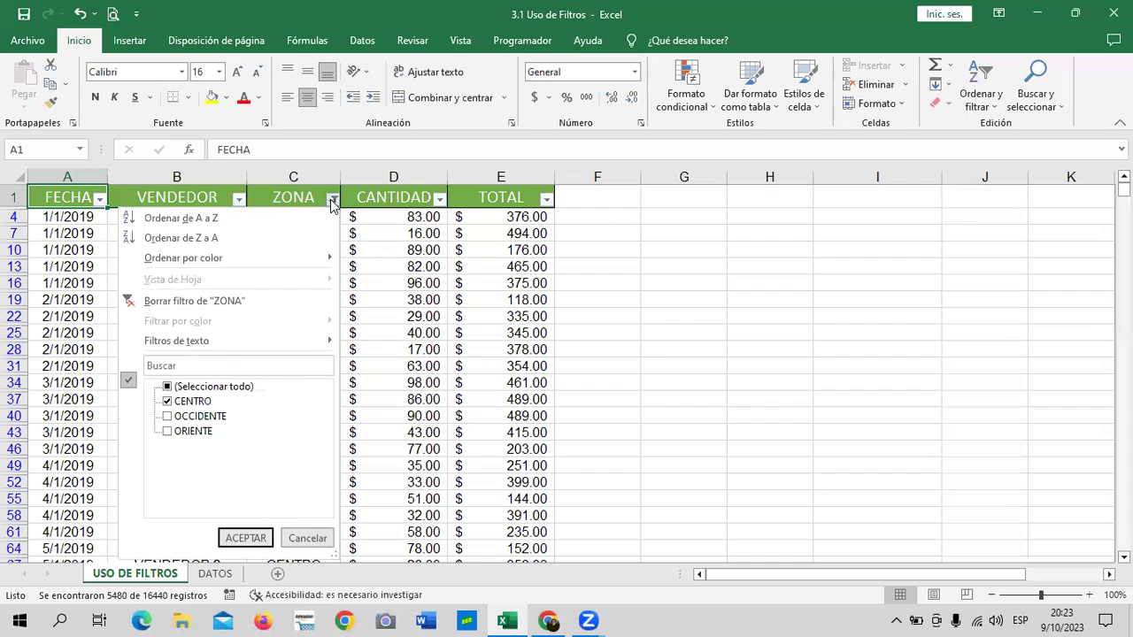
{"action": "left_click", "coordinate": [197, 389]}
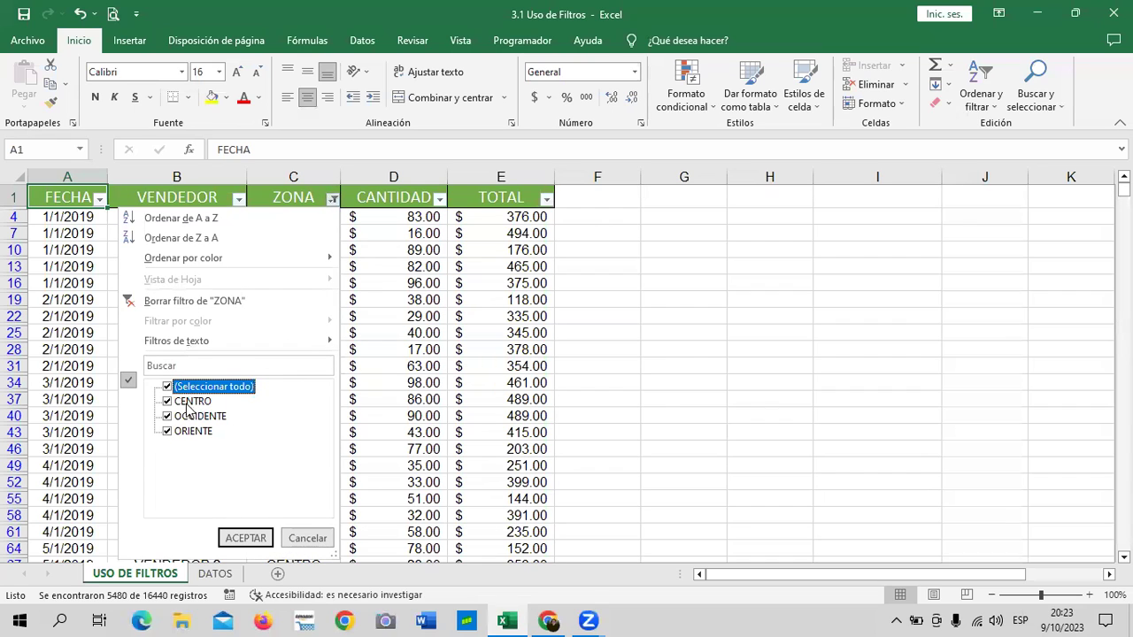
{"action": "left_click", "coordinate": [168, 418]}
{"action": "left_click", "coordinate": [168, 417]}
{"action": "left_click", "coordinate": [168, 431]}
{"action": "left_click", "coordinate": [167, 401]}
{"action": "left_click", "coordinate": [209, 417]}
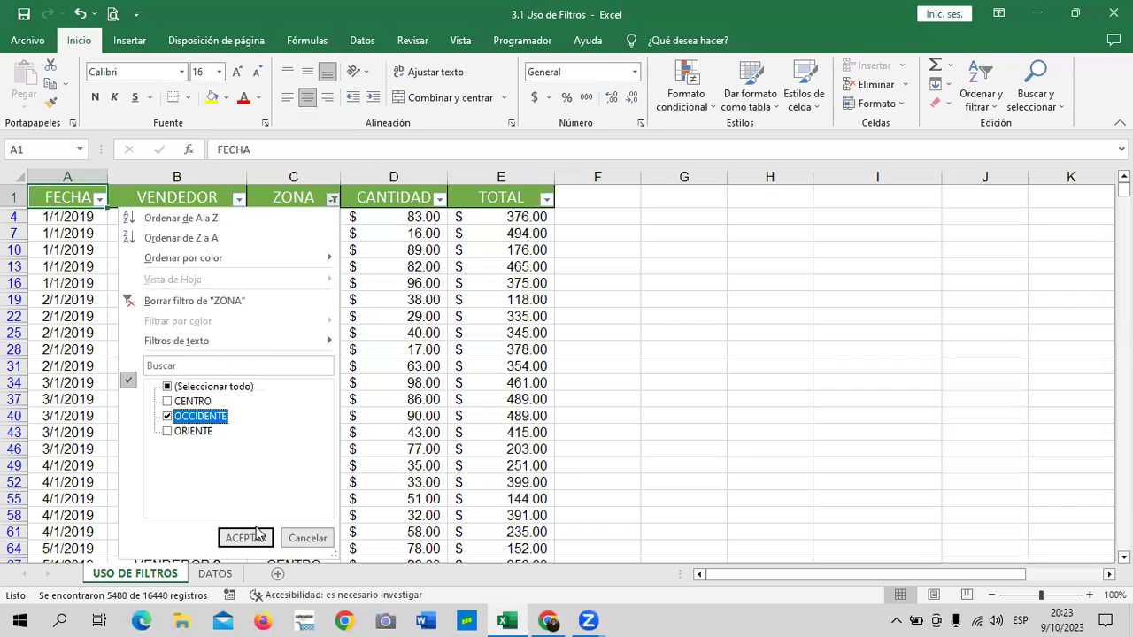
{"action": "left_click", "coordinate": [246, 537]}
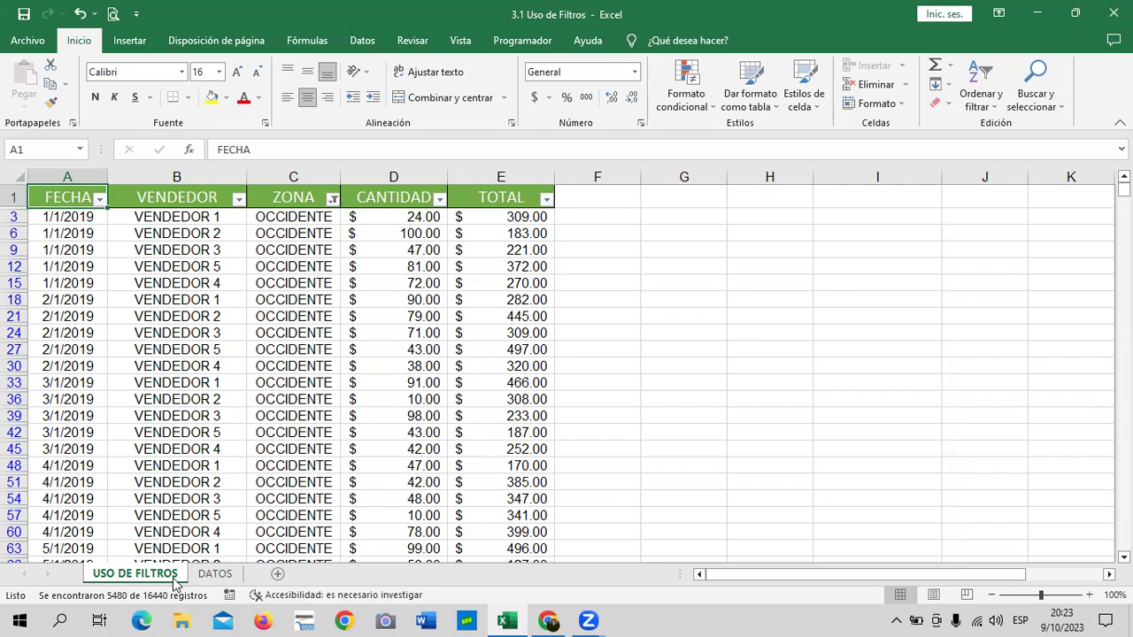
Step: Tick (Seleccionar todo) in the ZONA filter so all three zones show again
{"action": "mouse_move", "coordinate": [174, 593]}
{"action": "key", "text": "XF86MonBrightnessDown"}
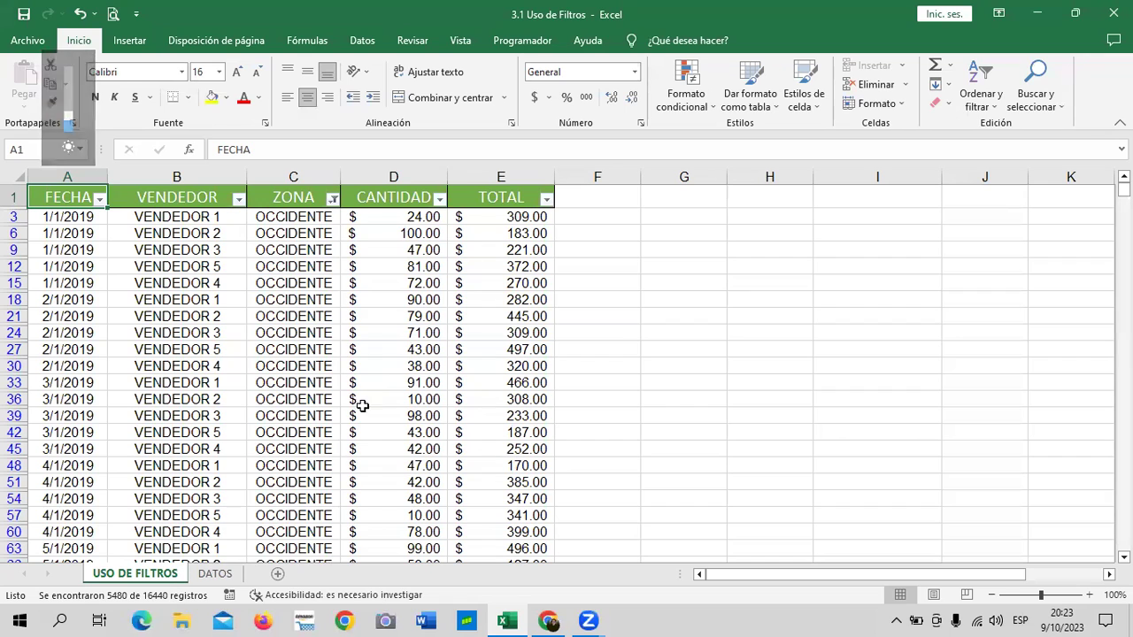
{"action": "left_click", "coordinate": [332, 200]}
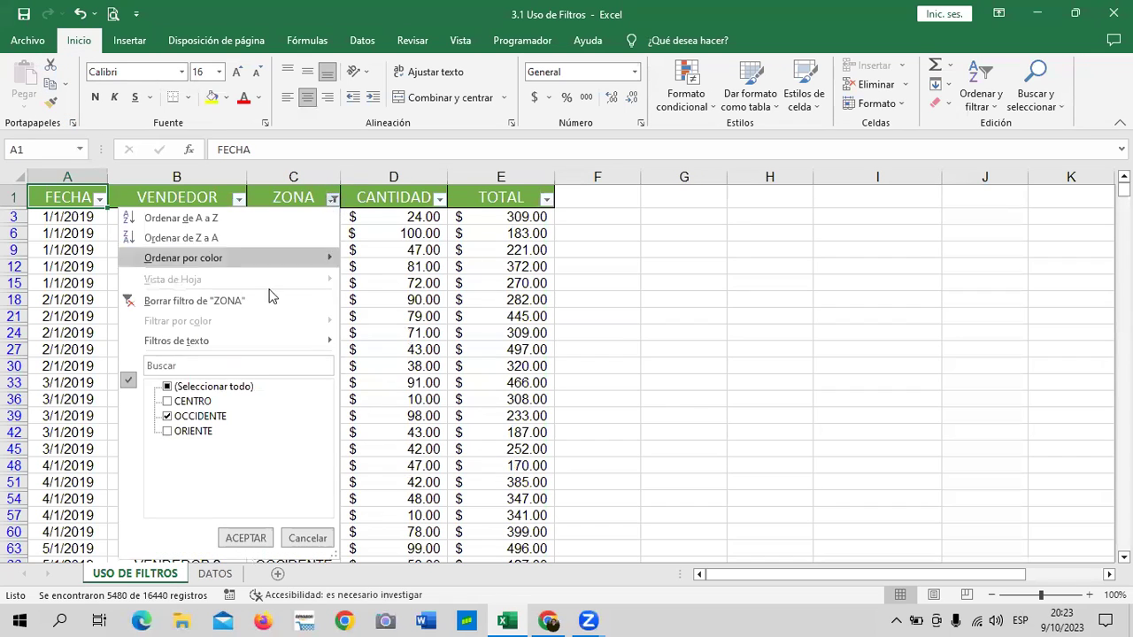
{"action": "left_click", "coordinate": [235, 392]}
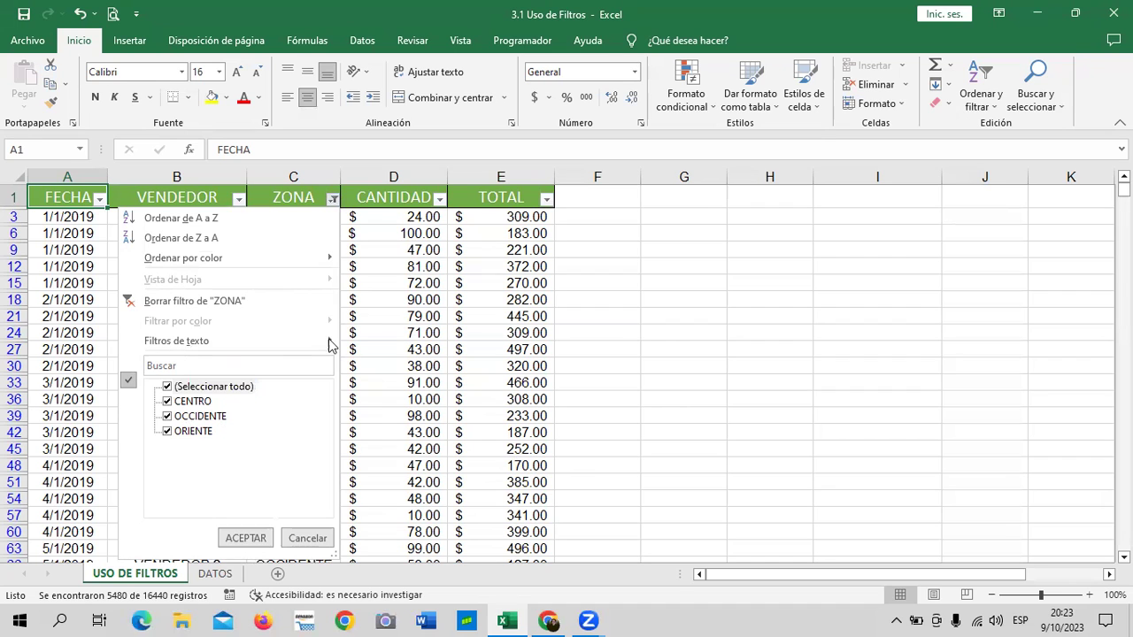
{"action": "left_click", "coordinate": [245, 539]}
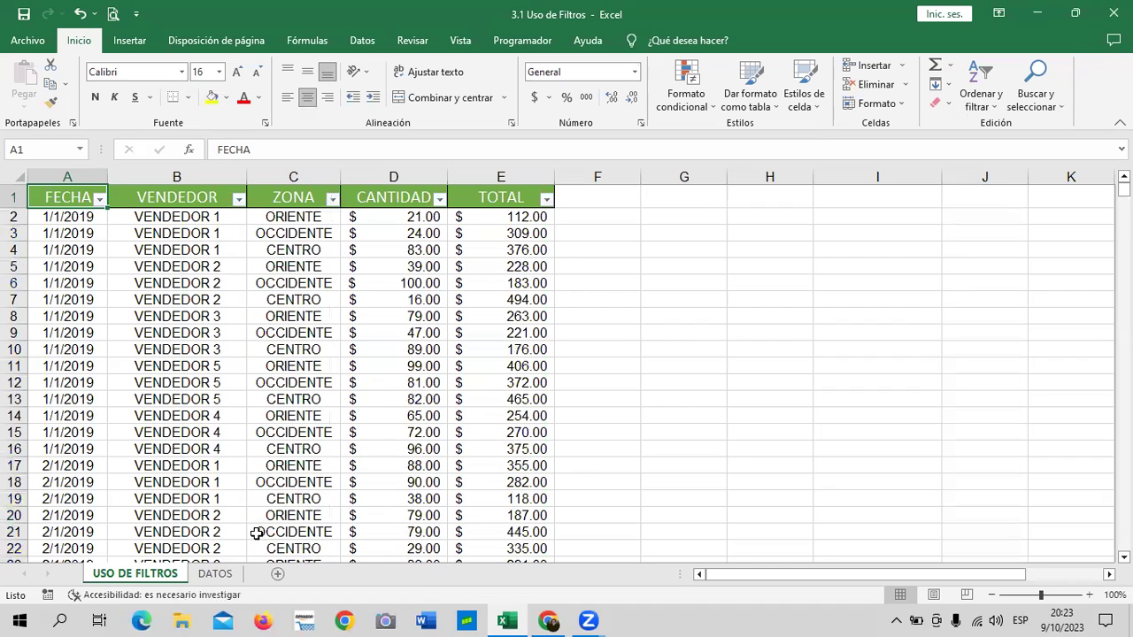
Step: Filter the VENDEDOR column to VENDEDOR 1 only, leaving 3288 of 16440 records
{"action": "left_click", "coordinate": [238, 201]}
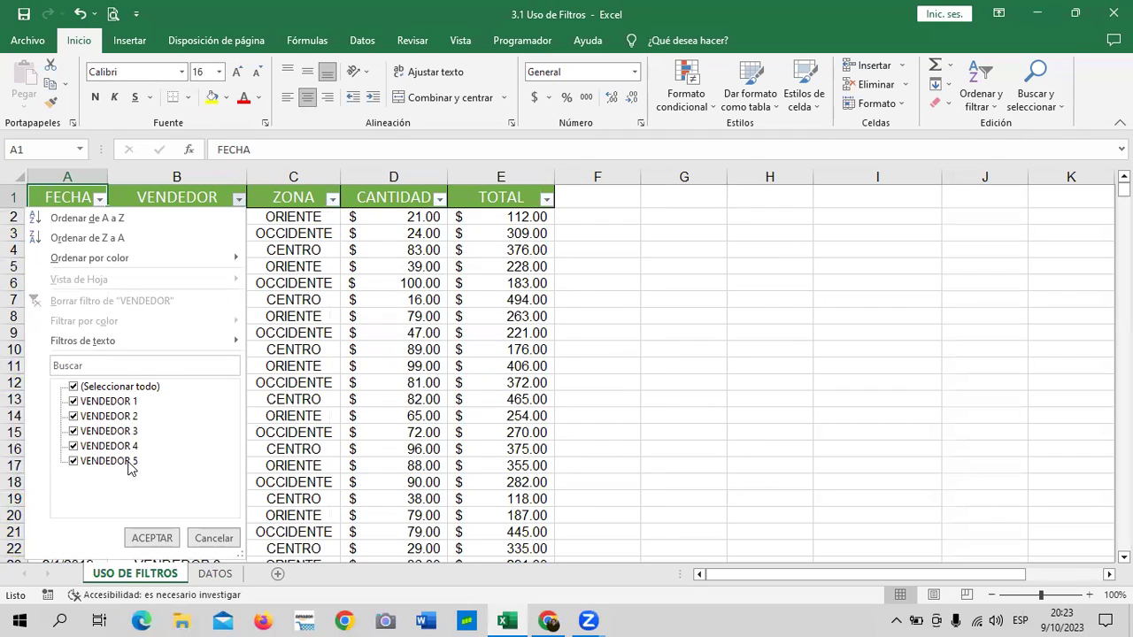
{"action": "left_click", "coordinate": [80, 387]}
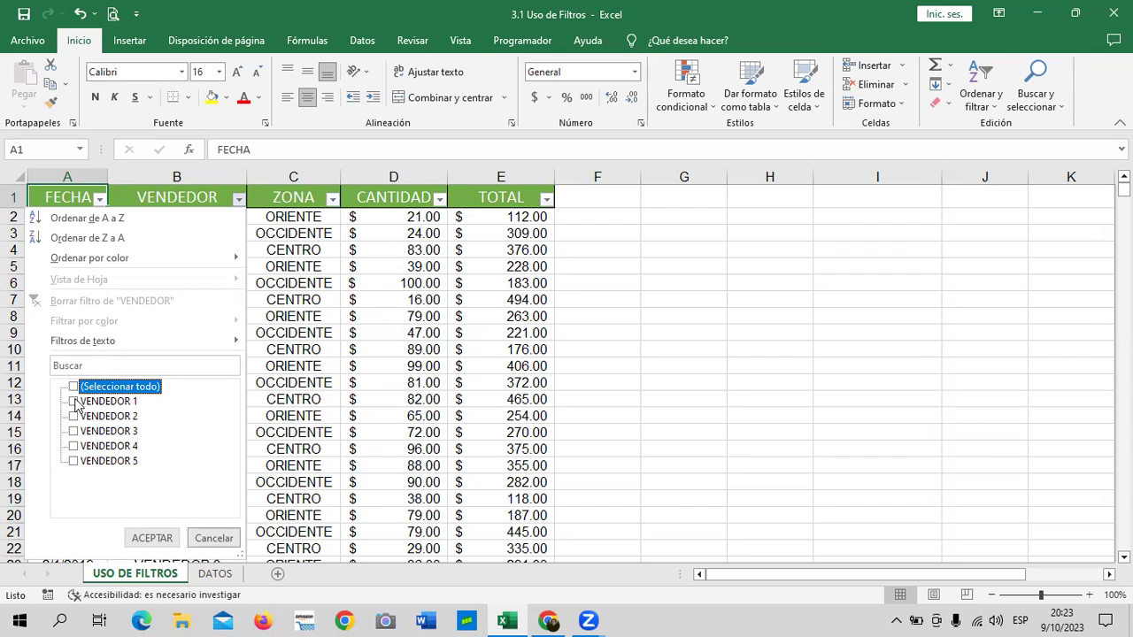
{"action": "left_click", "coordinate": [74, 401]}
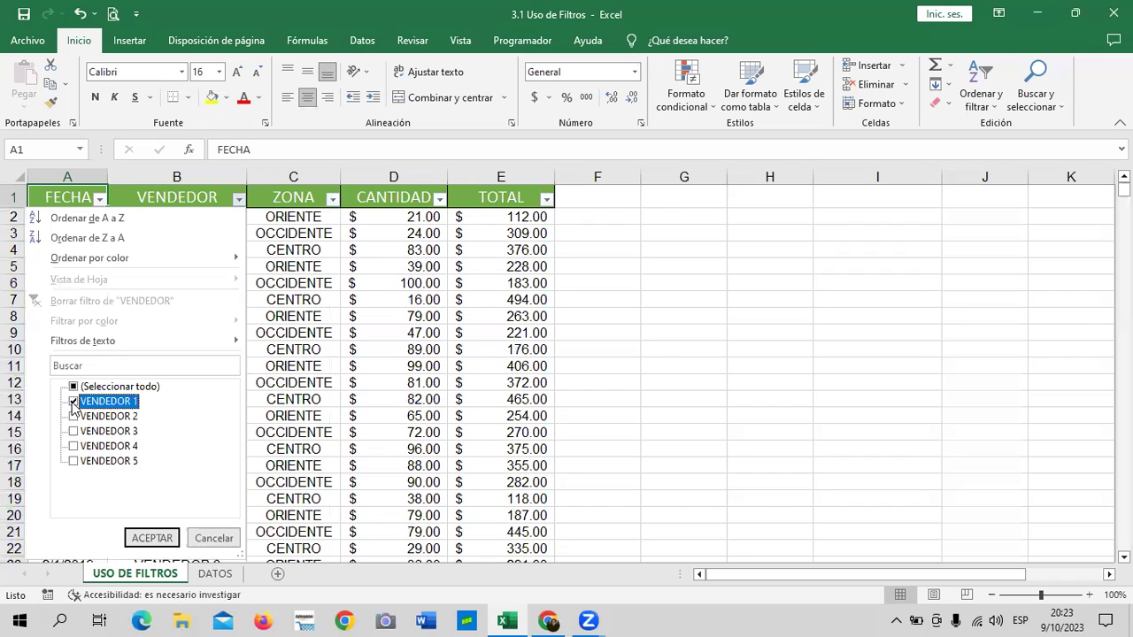
{"action": "left_click", "coordinate": [162, 538]}
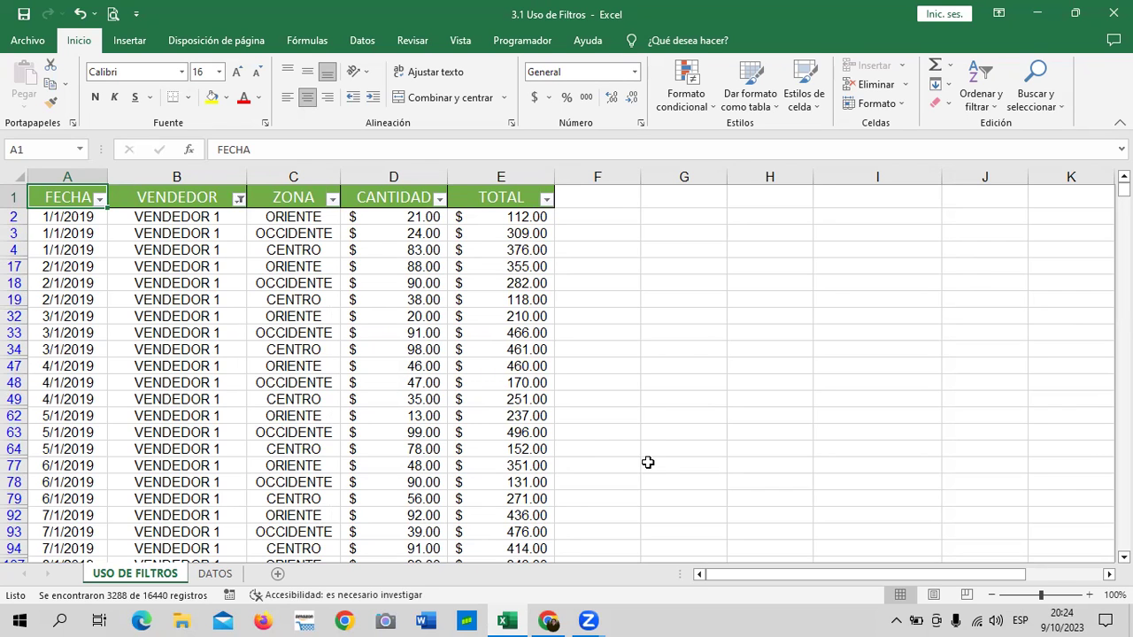
Step: Scroll down through VENDEDOR 1's records and back up to the top
{"action": "scroll", "coordinate": [332, 403], "scroll_direction": "down", "scroll_amount": 4}
{"action": "scroll", "coordinate": [332, 403], "scroll_direction": "down", "scroll_amount": 9}
{"action": "scroll", "coordinate": [332, 403], "scroll_direction": "down", "scroll_amount": 6}
{"action": "scroll", "coordinate": [332, 403], "scroll_direction": "down", "scroll_amount": 4}
{"action": "scroll", "coordinate": [332, 403], "scroll_direction": "down", "scroll_amount": 6}
{"action": "scroll", "coordinate": [332, 400], "scroll_direction": "down", "scroll_amount": 4}
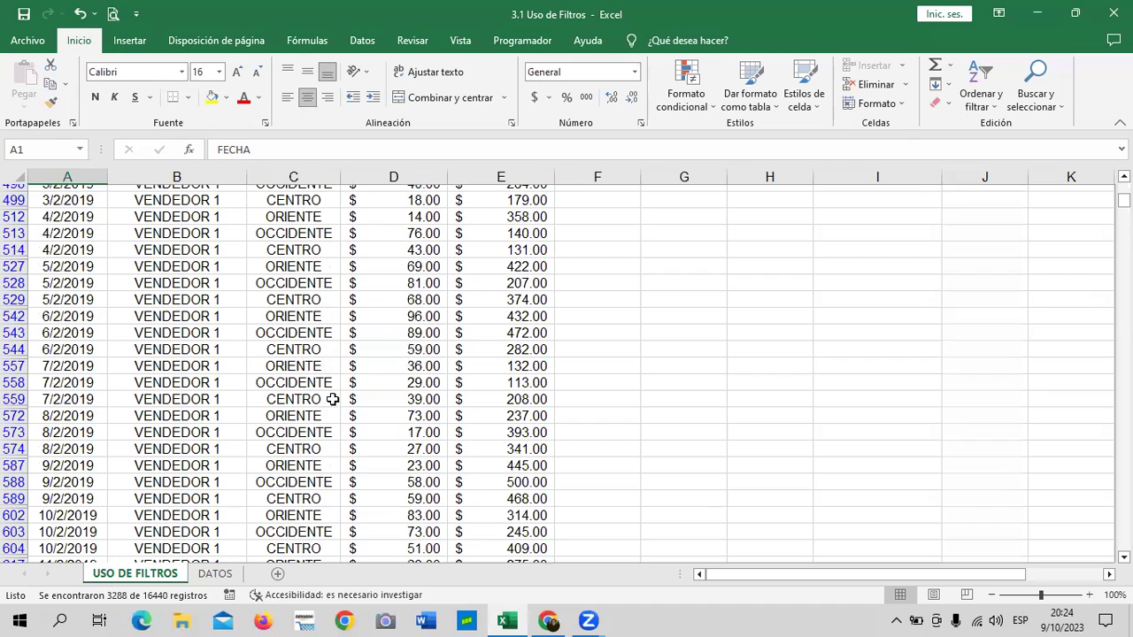
{"action": "scroll", "coordinate": [332, 399], "scroll_direction": "down", "scroll_amount": 4}
{"action": "scroll", "coordinate": [332, 399], "scroll_direction": "down", "scroll_amount": 10}
{"action": "scroll", "coordinate": [329, 401], "scroll_direction": "down", "scroll_amount": 3}
{"action": "scroll", "coordinate": [328, 401], "scroll_direction": "up", "scroll_amount": 4}
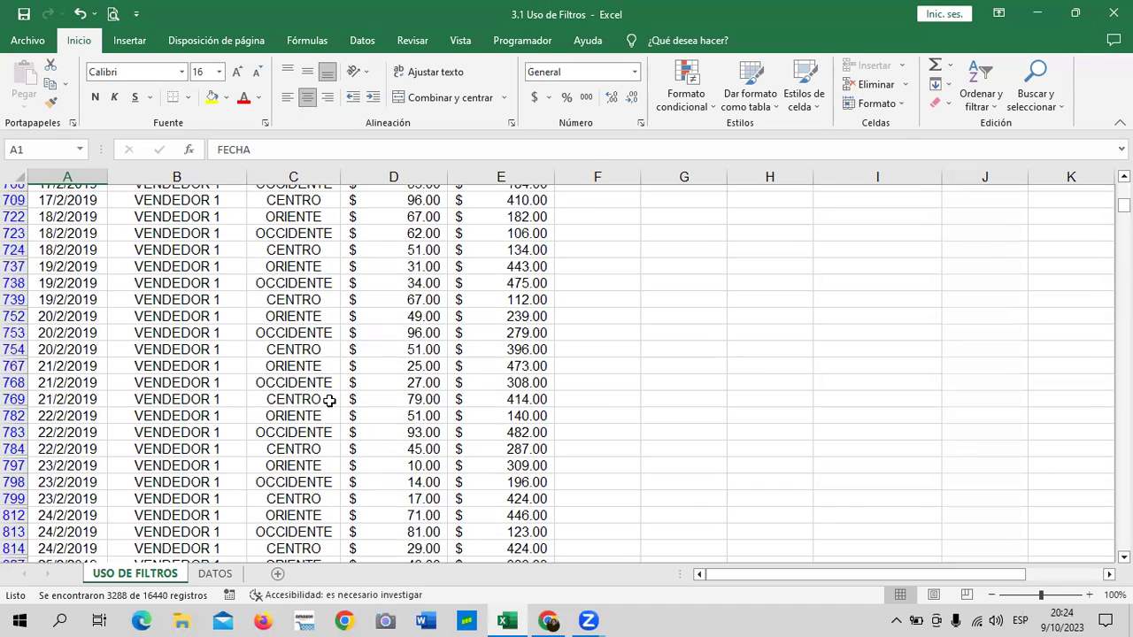
{"action": "scroll", "coordinate": [328, 399], "scroll_direction": "up", "scroll_amount": 11}
{"action": "scroll", "coordinate": [329, 394], "scroll_direction": "up", "scroll_amount": 4}
{"action": "scroll", "coordinate": [329, 385], "scroll_direction": "up", "scroll_amount": 8}
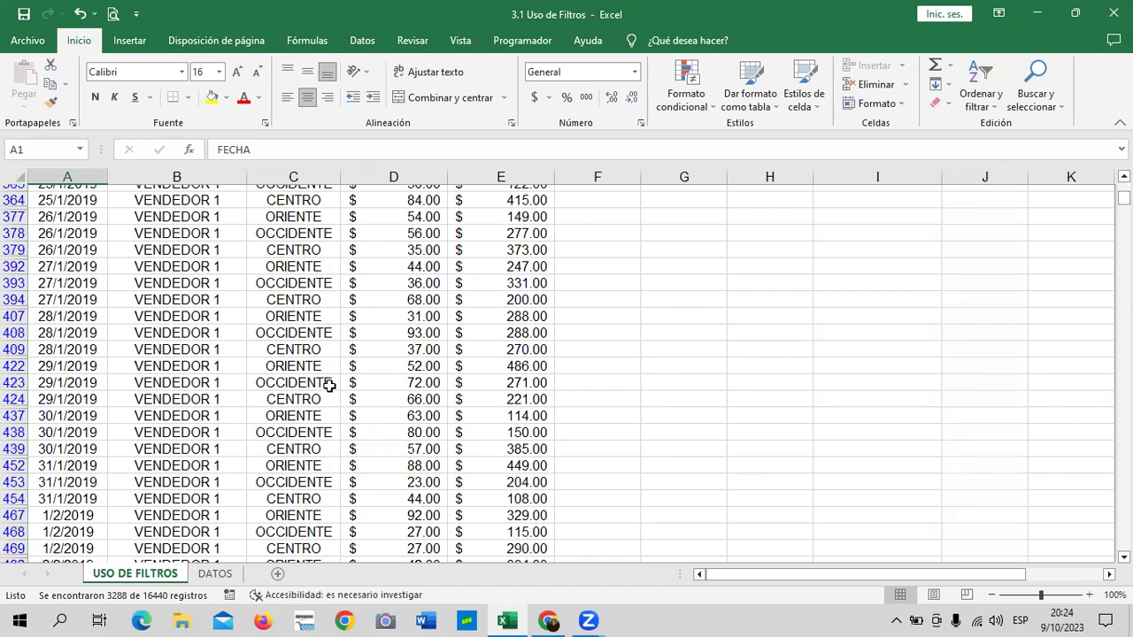
{"action": "scroll", "coordinate": [352, 412], "scroll_direction": "up", "scroll_amount": 7}
{"action": "scroll", "coordinate": [354, 413], "scroll_direction": "up", "scroll_amount": 7}
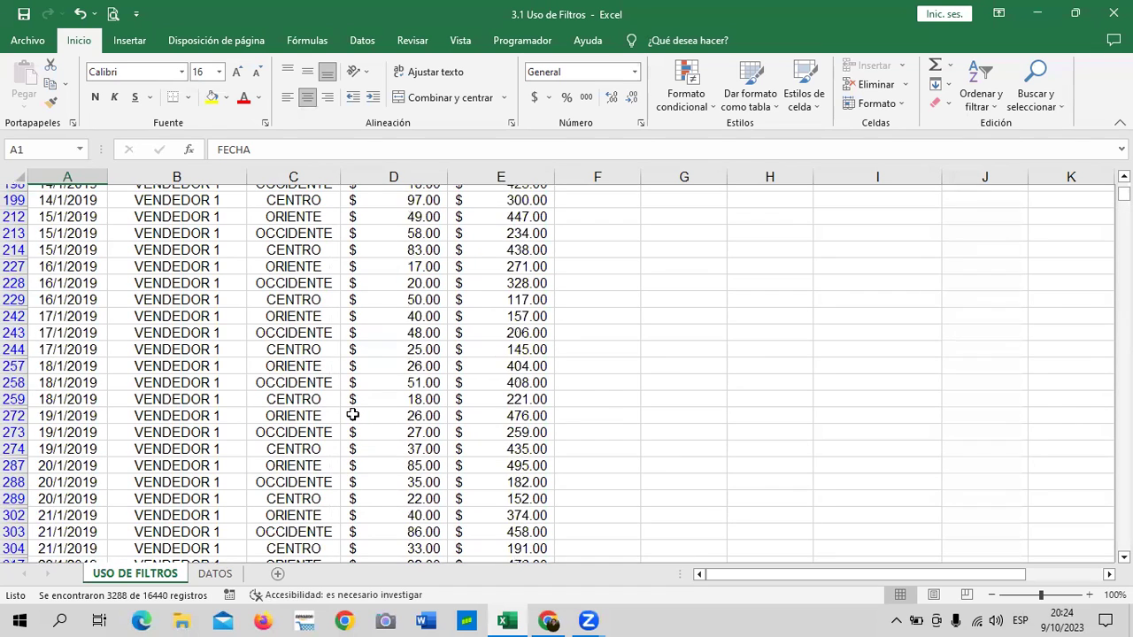
{"action": "scroll", "coordinate": [352, 415], "scroll_direction": "up", "scroll_amount": 12}
{"action": "scroll", "coordinate": [353, 416], "scroll_direction": "up", "scroll_amount": 4}
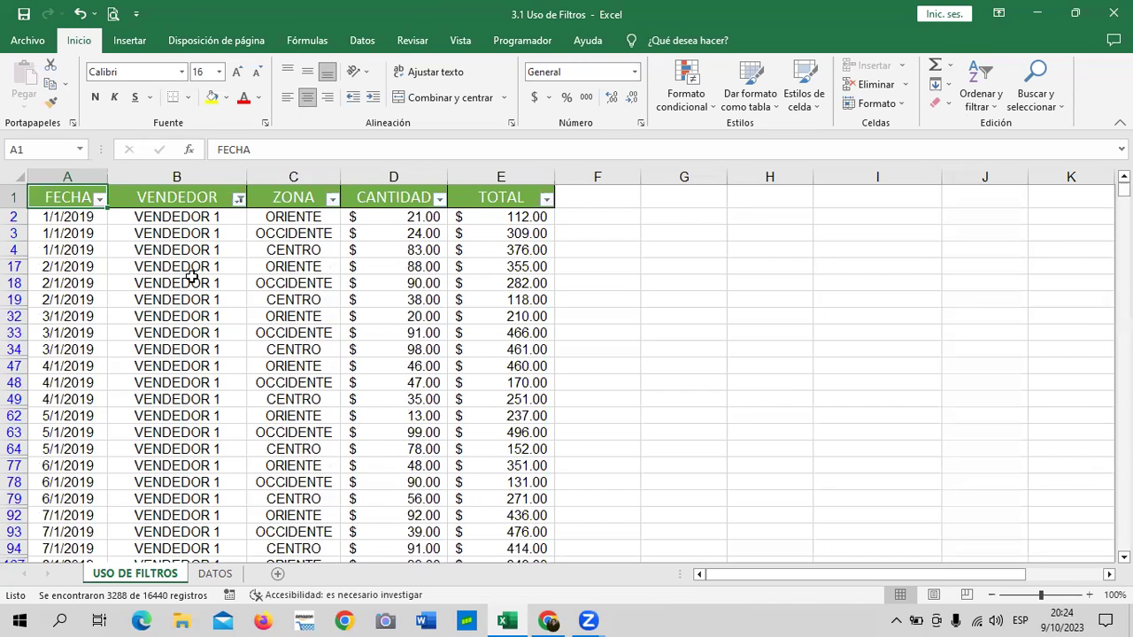
Step: Filter the ZONA column to CENTRO only, leaving 1096 of 16440 records
{"action": "left_click", "coordinate": [332, 200]}
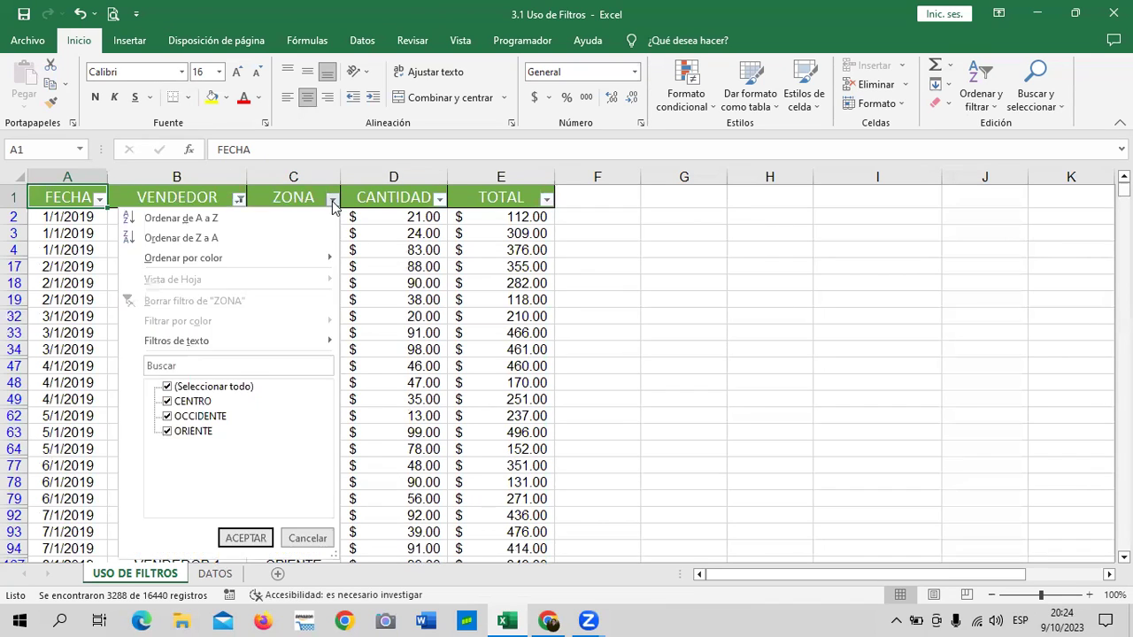
{"action": "left_click", "coordinate": [232, 387]}
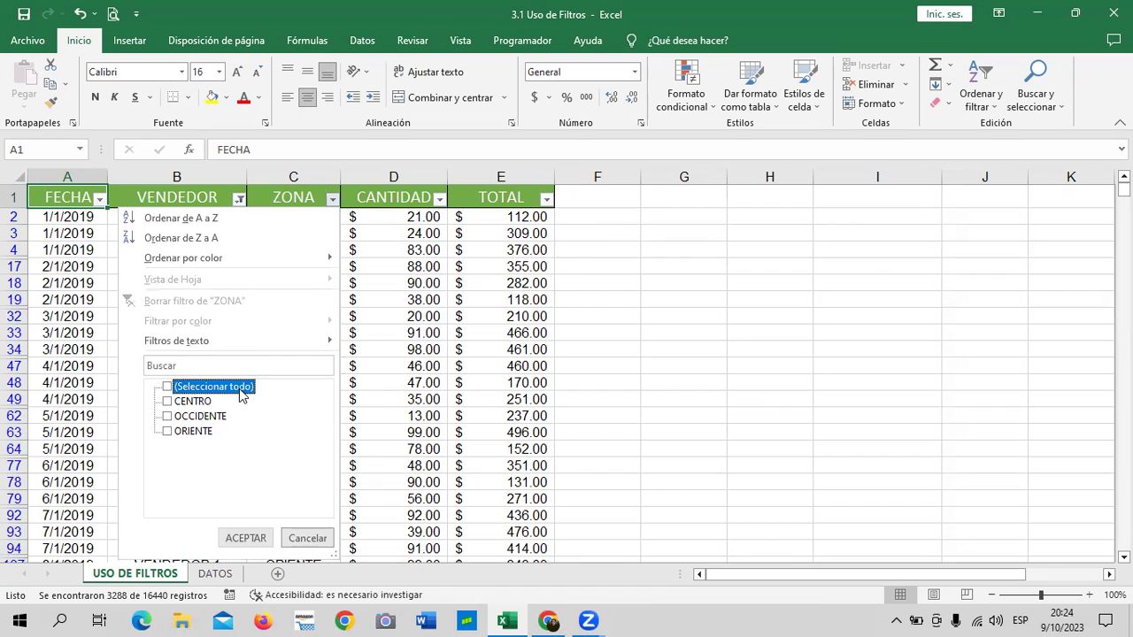
{"action": "left_click", "coordinate": [191, 404]}
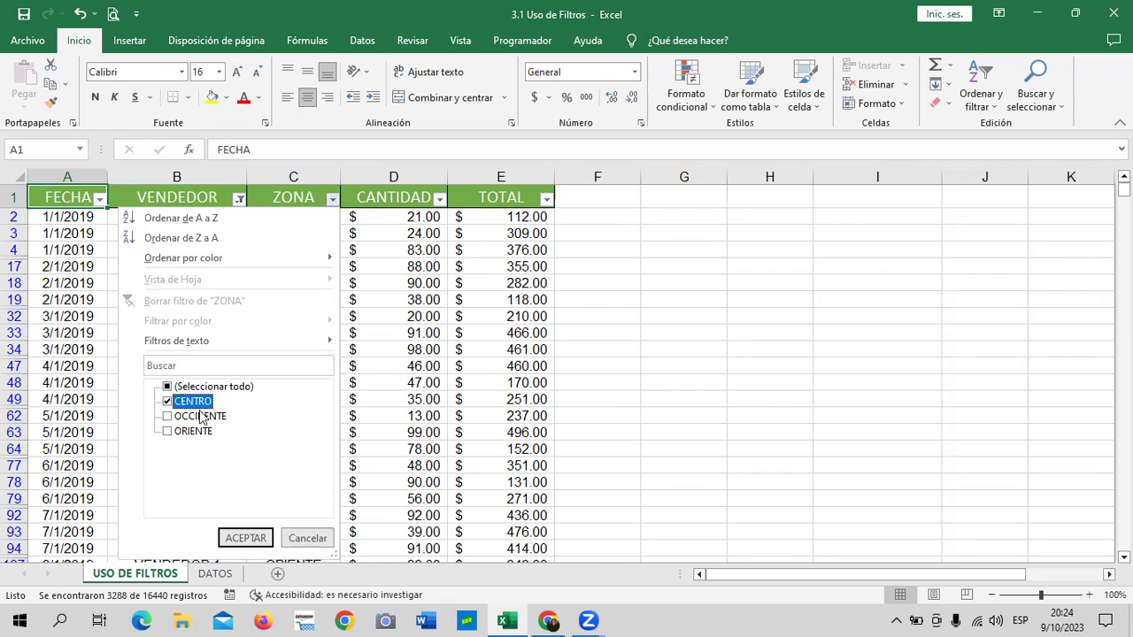
{"action": "left_click", "coordinate": [248, 537]}
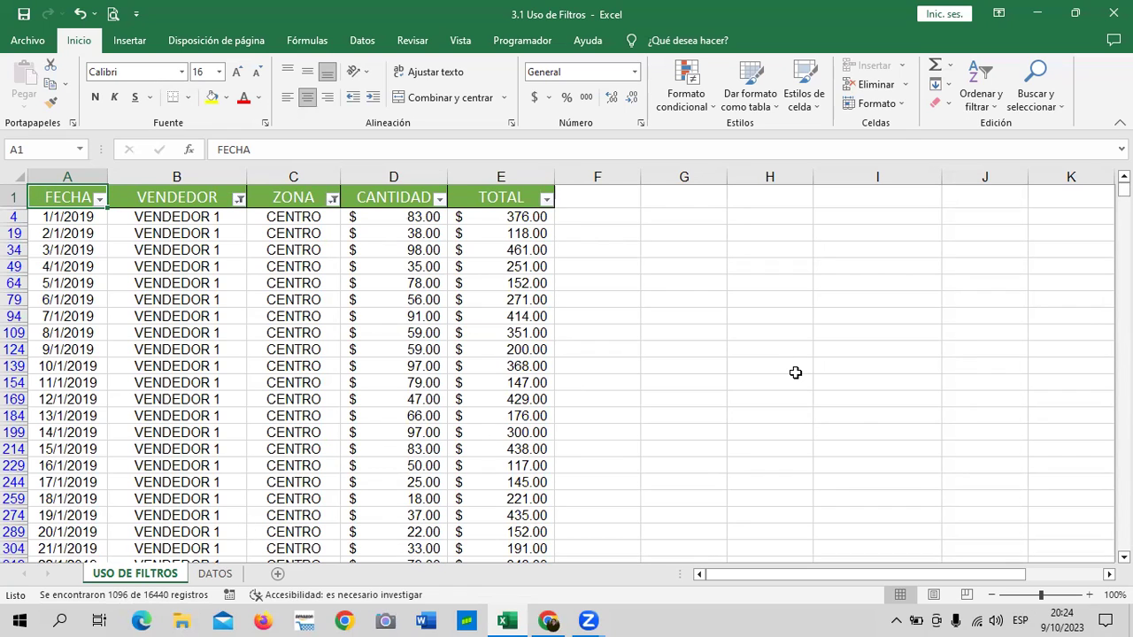
Step: Scroll down to review the VENDEDOR 1 CENTRO rows
{"action": "mouse_move", "coordinate": [113, 606]}
{"action": "scroll", "coordinate": [124, 402], "scroll_direction": "down", "scroll_amount": 6}
{"action": "scroll", "coordinate": [157, 403], "scroll_direction": "down", "scroll_amount": 15}
{"action": "scroll", "coordinate": [159, 402], "scroll_direction": "down", "scroll_amount": 15}
{"action": "scroll", "coordinate": [164, 404], "scroll_direction": "down", "scroll_amount": 16}
{"action": "scroll", "coordinate": [168, 405], "scroll_direction": "down", "scroll_amount": 7}
{"action": "scroll", "coordinate": [173, 409], "scroll_direction": "down", "scroll_amount": 16}
{"action": "scroll", "coordinate": [172, 409], "scroll_direction": "down", "scroll_amount": 13}
{"action": "scroll", "coordinate": [176, 413], "scroll_direction": "down", "scroll_amount": 10}
{"action": "scroll", "coordinate": [179, 416], "scroll_direction": "down", "scroll_amount": 17}
{"action": "scroll", "coordinate": [182, 421], "scroll_direction": "down", "scroll_amount": 7}
{"action": "scroll", "coordinate": [185, 423], "scroll_direction": "down", "scroll_amount": 15}
{"action": "scroll", "coordinate": [190, 425], "scroll_direction": "down", "scroll_amount": 10}
{"action": "scroll", "coordinate": [189, 425], "scroll_direction": "down", "scroll_amount": 14}
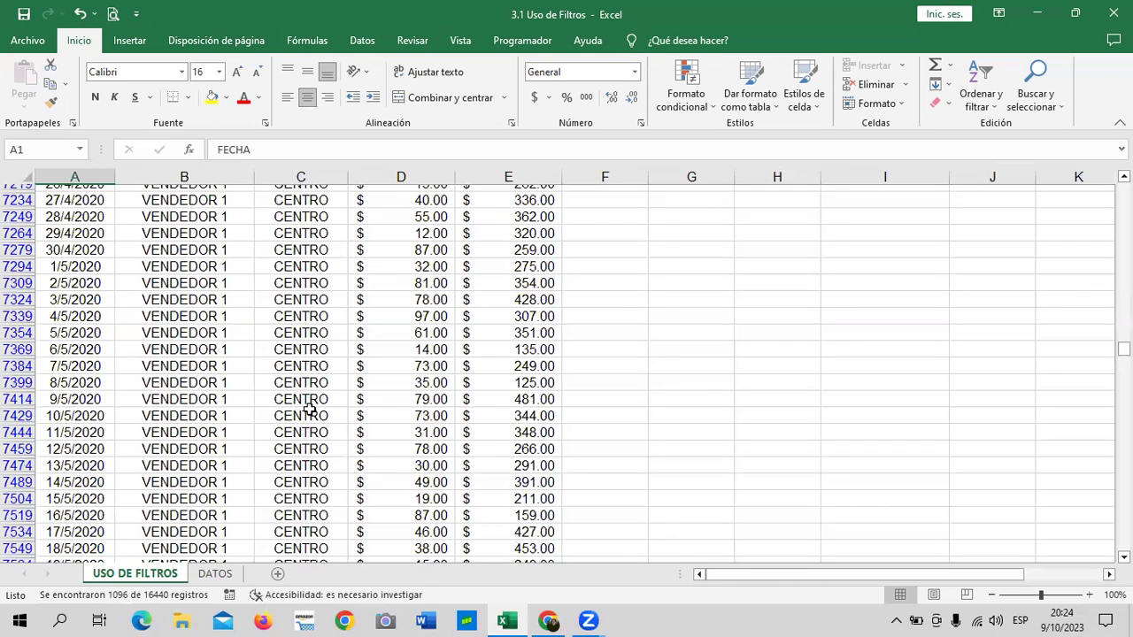
{"action": "left_click_drag", "start_coordinate": [1125, 349], "coordinate": [1124, 190]}
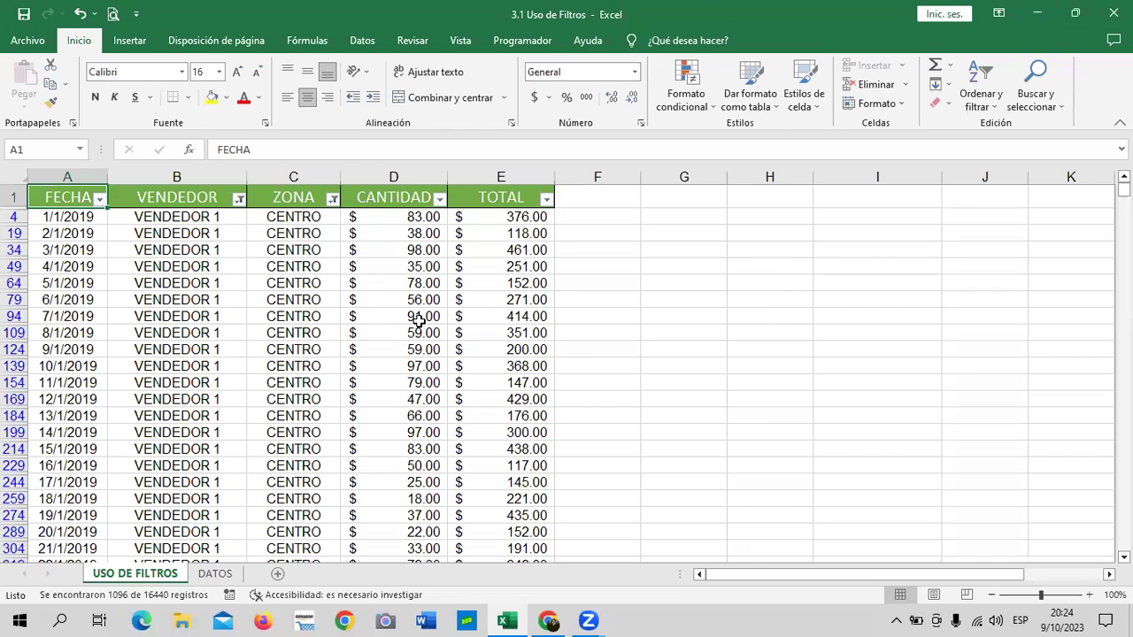
Step: Add a CANTIDAD number filter 'Mayor o igual que' 50, leaving 639 records
{"action": "left_click", "coordinate": [438, 204]}
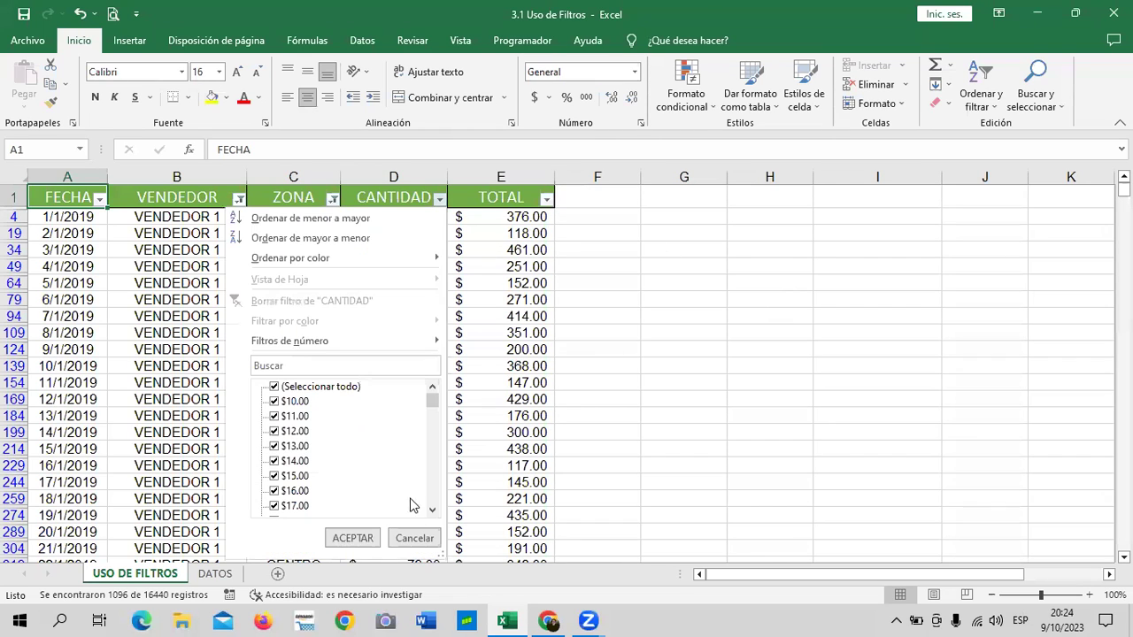
{"action": "left_click", "coordinate": [432, 416]}
{"action": "mouse_move", "coordinate": [431, 416]}
{"action": "left_mouse_down"}
{"action": "mouse_move", "coordinate": [433, 501]}
{"action": "mouse_move", "coordinate": [440, 393]}
{"action": "mouse_move", "coordinate": [429, 512]}
{"action": "left_mouse_up"}
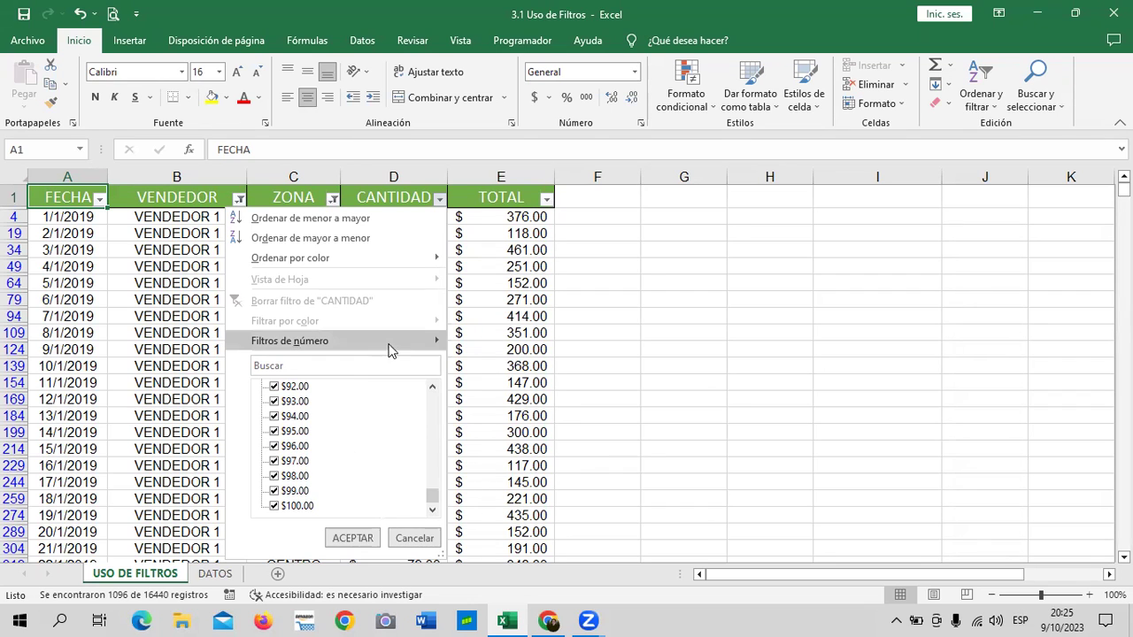
{"action": "mouse_move", "coordinate": [392, 348]}
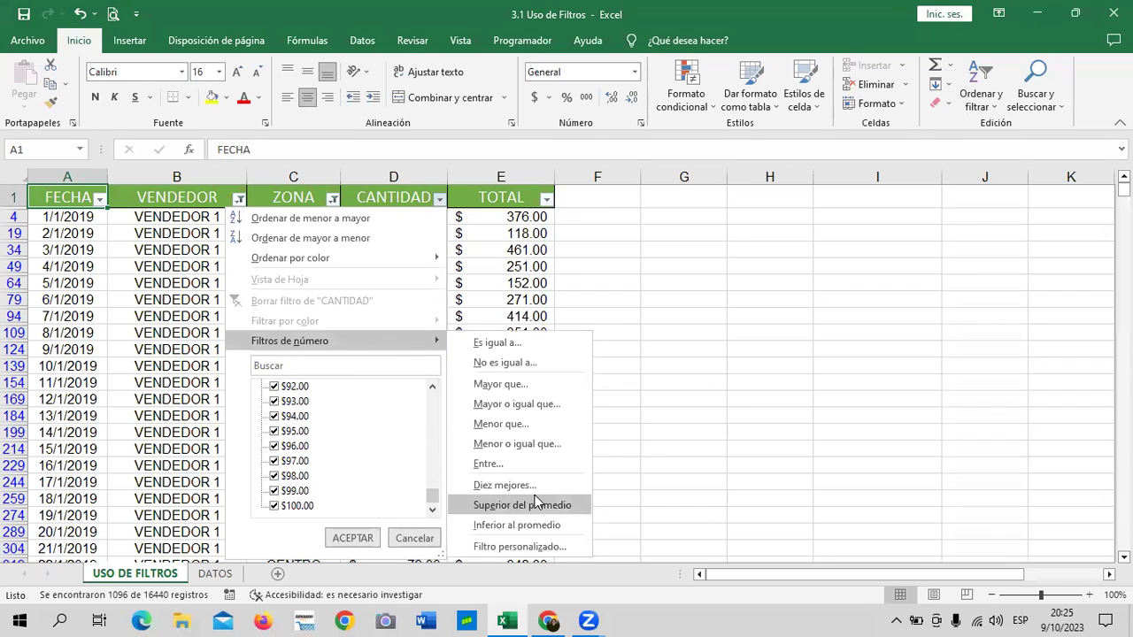
{"action": "left_click", "coordinate": [561, 404]}
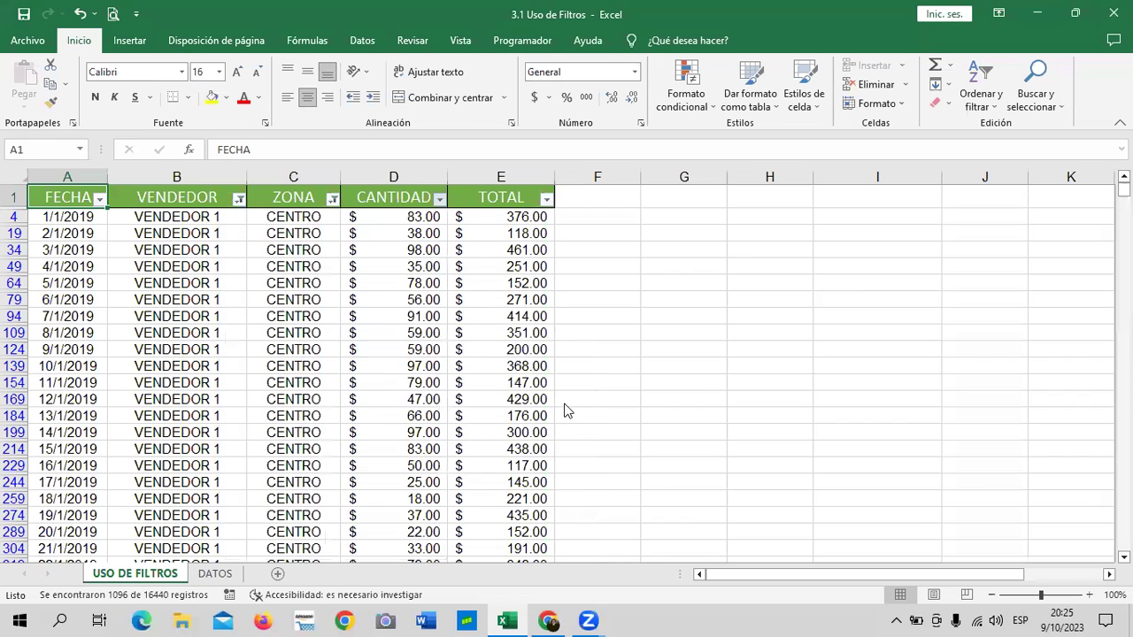
{"action": "type", "text": "50"}
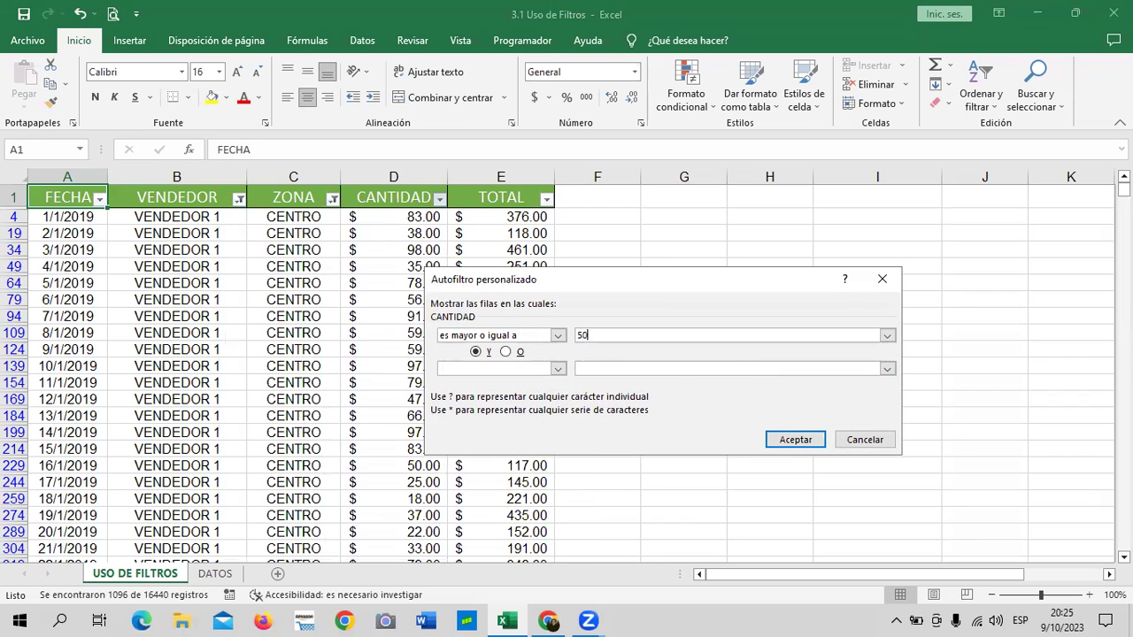
{"action": "left_click", "coordinate": [788, 438]}
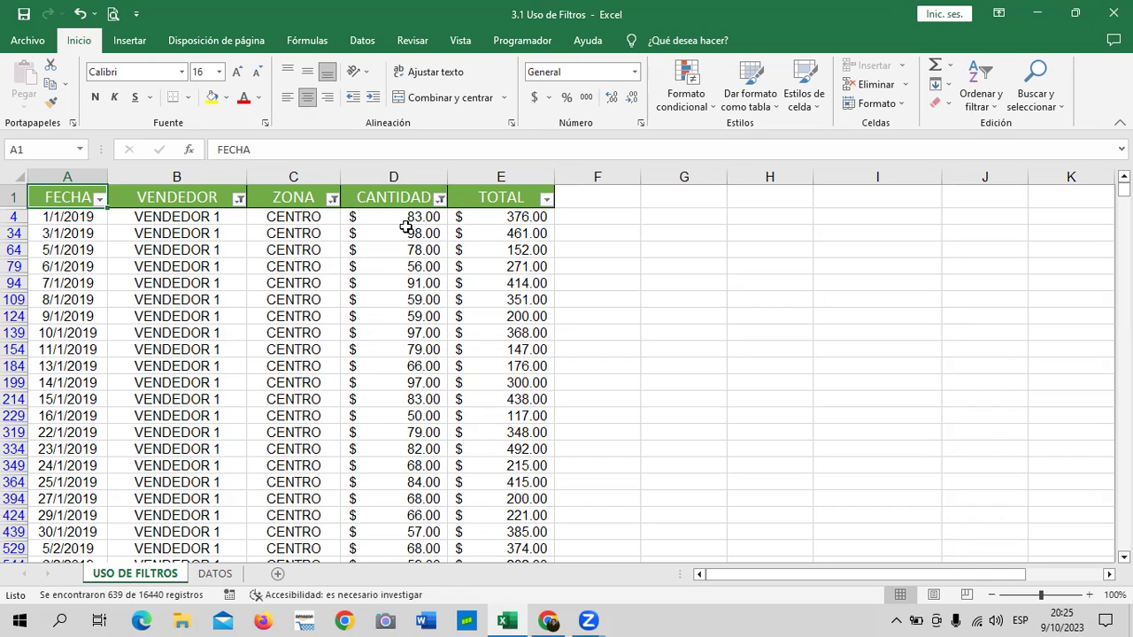
Step: Show the FECHA column's date filters, listing quarters and months under Todas las fechas en el período
{"action": "left_click", "coordinate": [100, 199]}
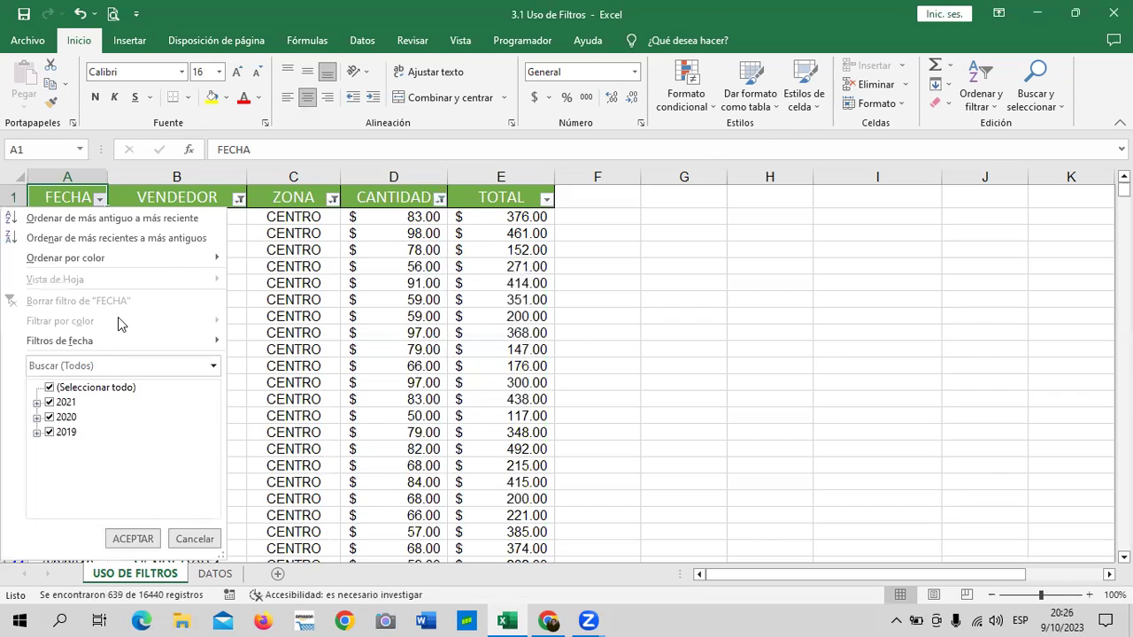
{"action": "mouse_move", "coordinate": [121, 349]}
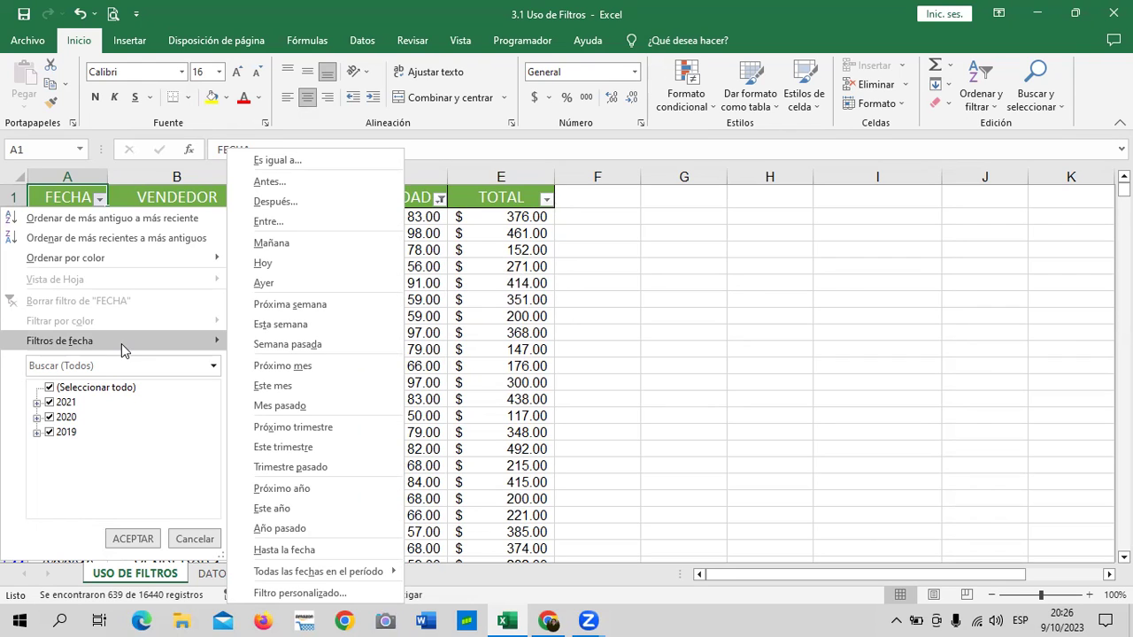
{"action": "mouse_move", "coordinate": [378, 582]}
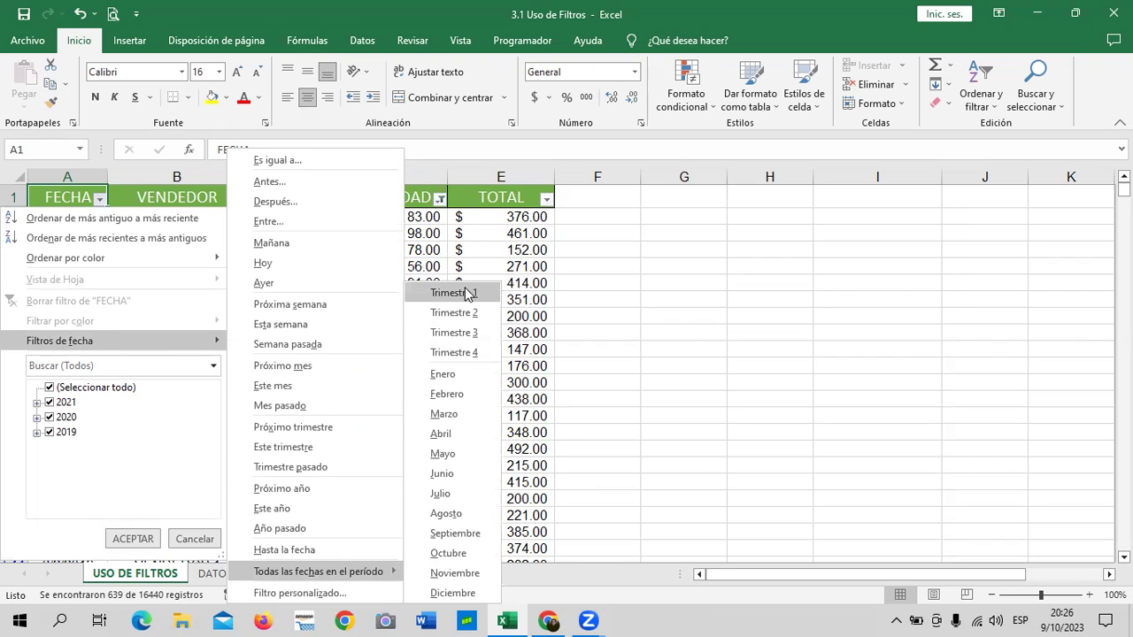
Step: Start a custom date filter, browse its calendar, then cancel without setting any condition
{"action": "left_click", "coordinate": [323, 595]}
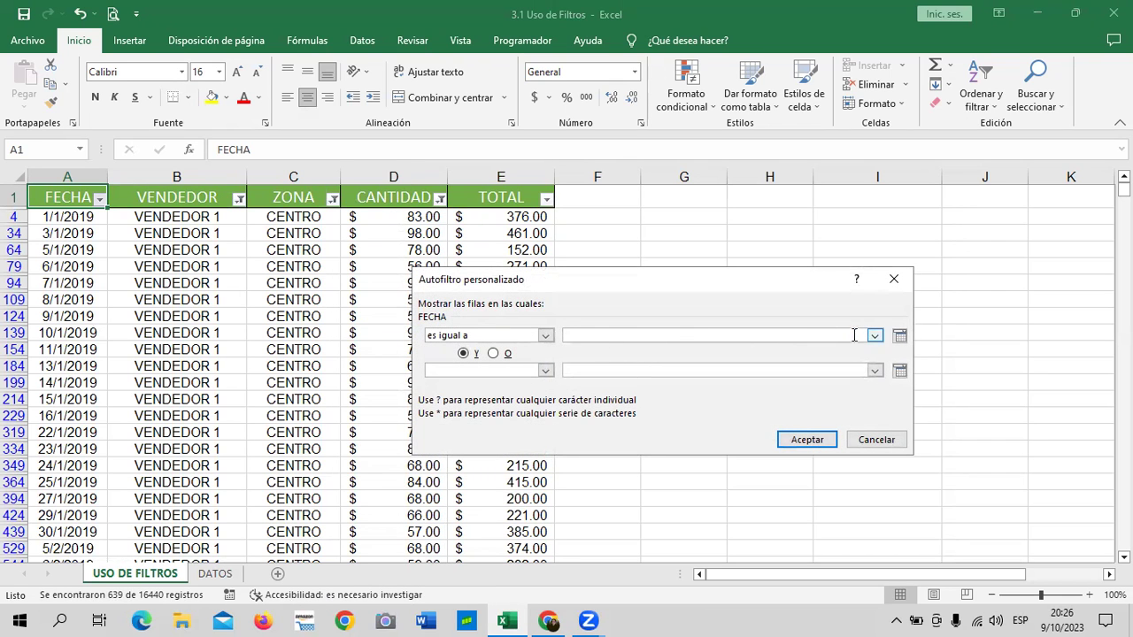
{"action": "left_click", "coordinate": [901, 337]}
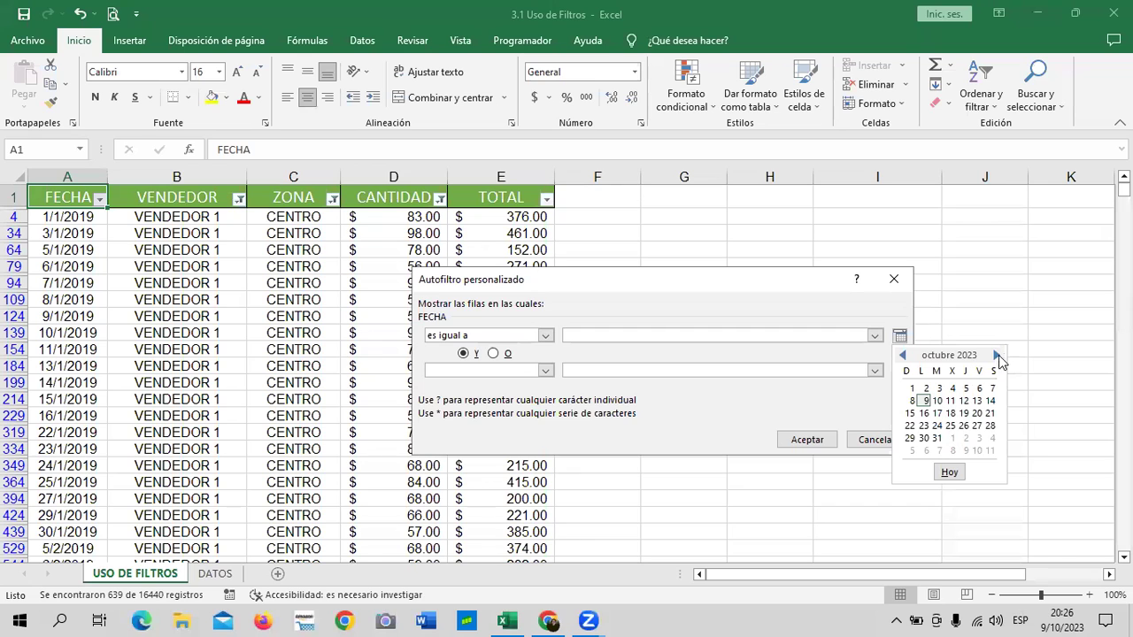
{"action": "left_click", "coordinate": [1038, 471]}
{"action": "left_click", "coordinate": [894, 280]}
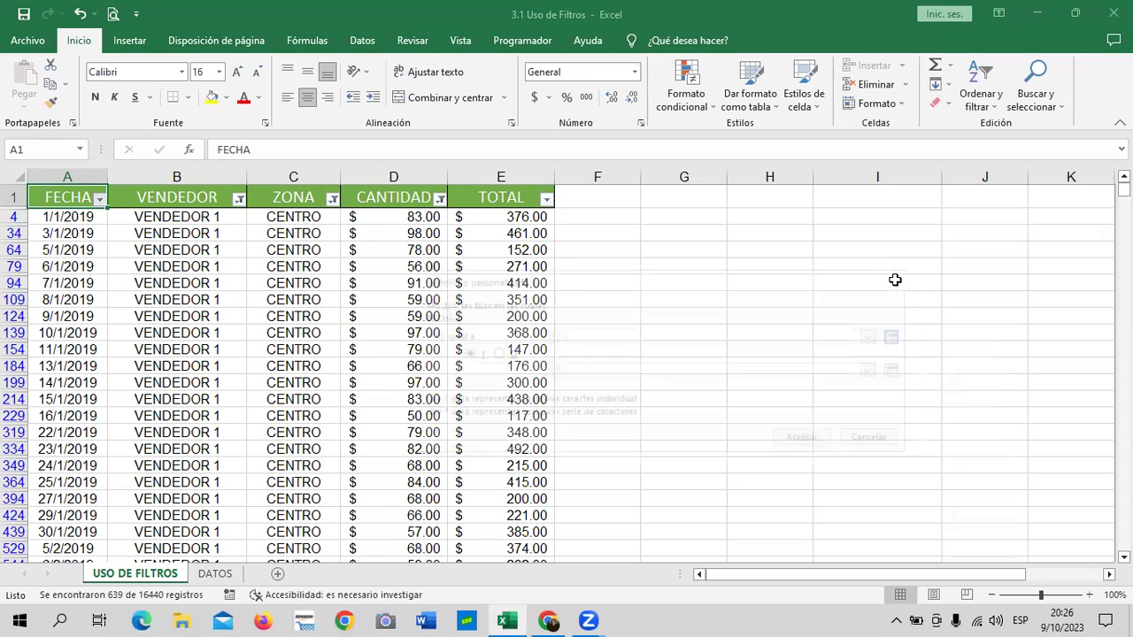
Step: Scroll through the filtered table, then return to its top with Ctrl+Home
{"action": "scroll", "coordinate": [76, 367], "scroll_direction": "down", "scroll_amount": 5}
{"action": "scroll", "coordinate": [79, 366], "scroll_direction": "down", "scroll_amount": 8}
{"action": "scroll", "coordinate": [80, 366], "scroll_direction": "down", "scroll_amount": 15}
{"action": "scroll", "coordinate": [79, 366], "scroll_direction": "down", "scroll_amount": 10}
{"action": "scroll", "coordinate": [77, 381], "scroll_direction": "down", "scroll_amount": 10}
{"action": "scroll", "coordinate": [77, 301], "scroll_direction": "up", "scroll_amount": 6}
{"action": "scroll", "coordinate": [76, 305], "scroll_direction": "up", "scroll_amount": 10}
{"action": "scroll", "coordinate": [76, 308], "scroll_direction": "up", "scroll_amount": 3}
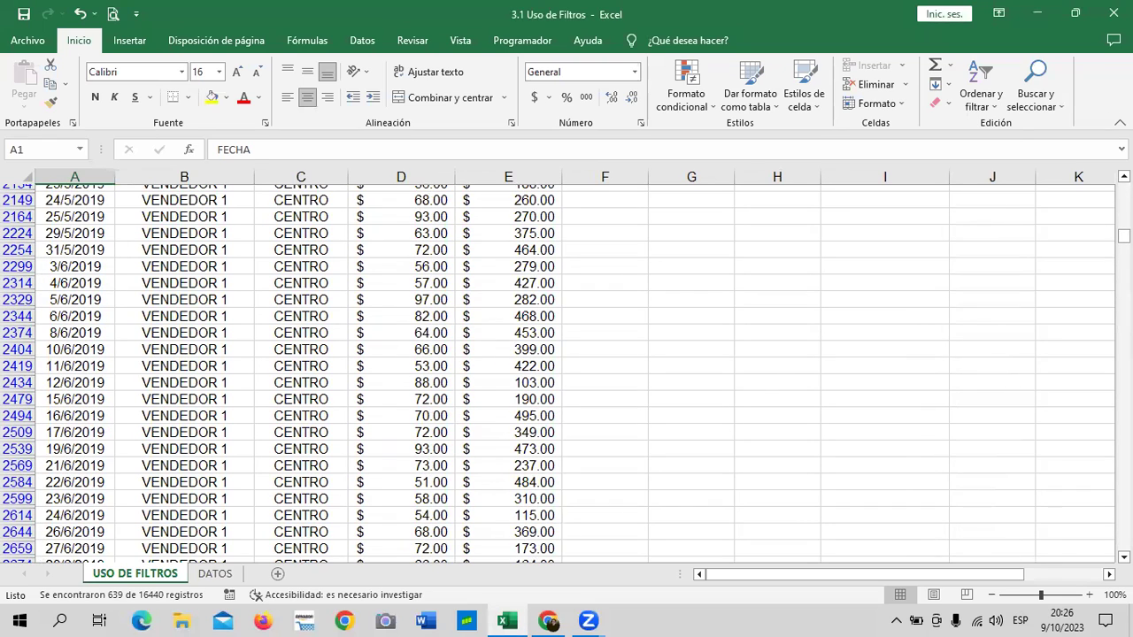
{"action": "key", "text": "ctrl+Home"}
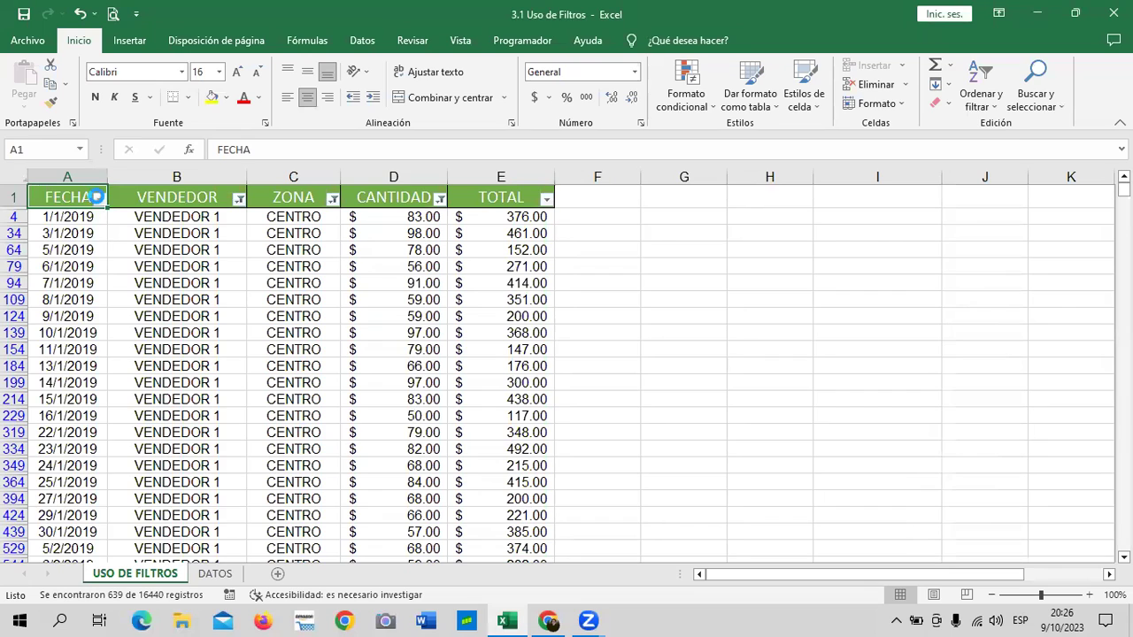
Step: Expand 2021, 2020 and enero in the FECHA date list to show months and days
{"action": "left_click", "coordinate": [99, 199]}
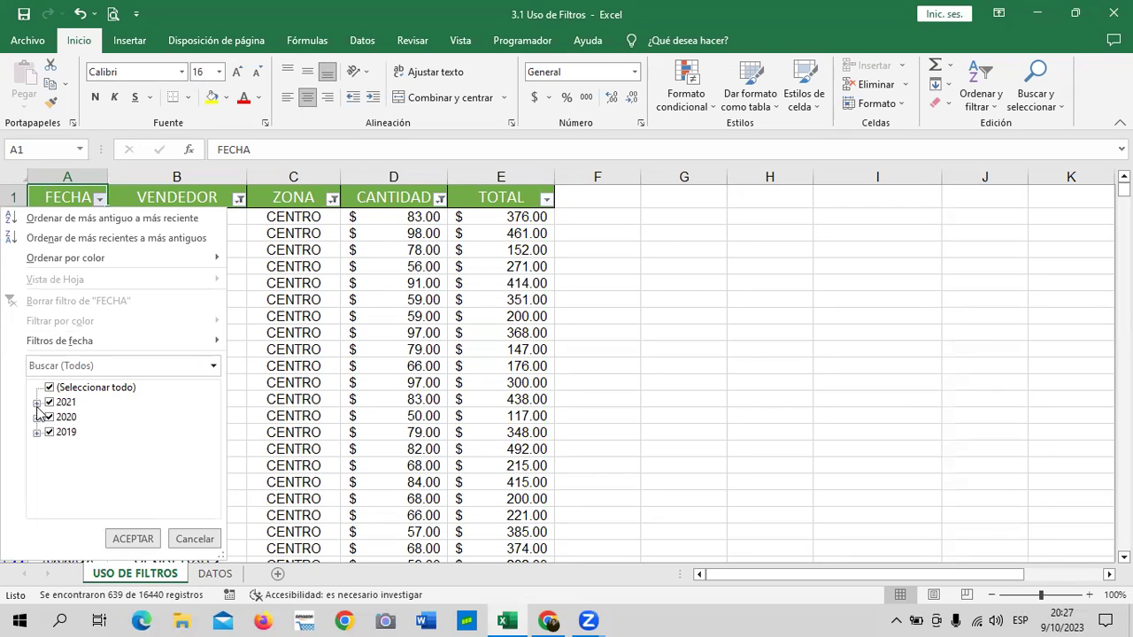
{"action": "left_click", "coordinate": [36, 403]}
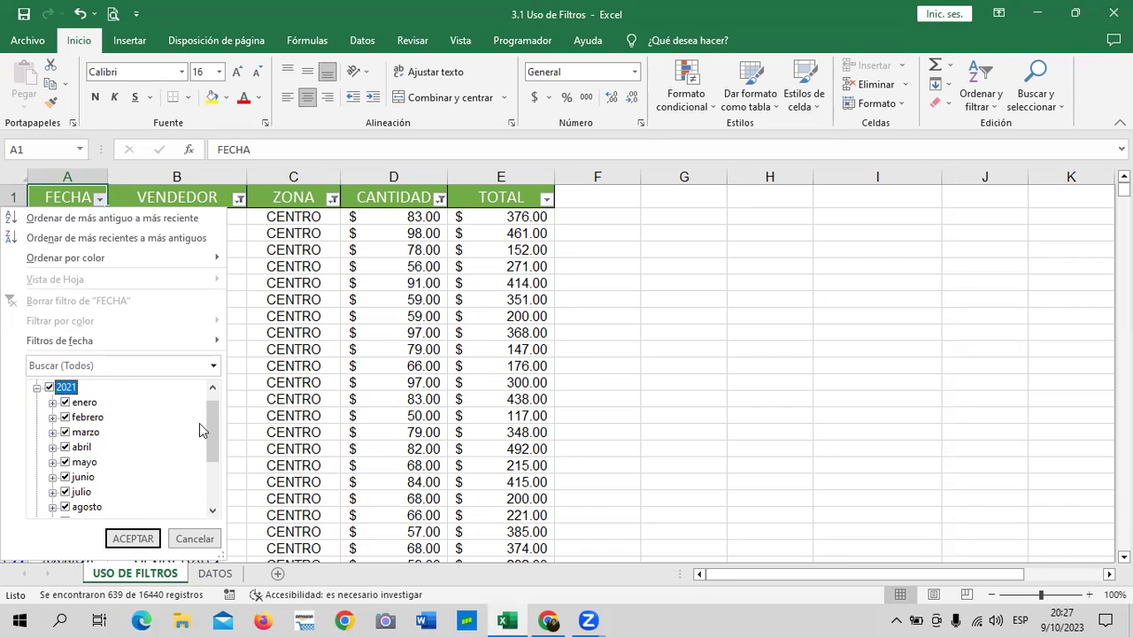
{"action": "left_click_drag", "start_coordinate": [215, 430], "coordinate": [217, 478]}
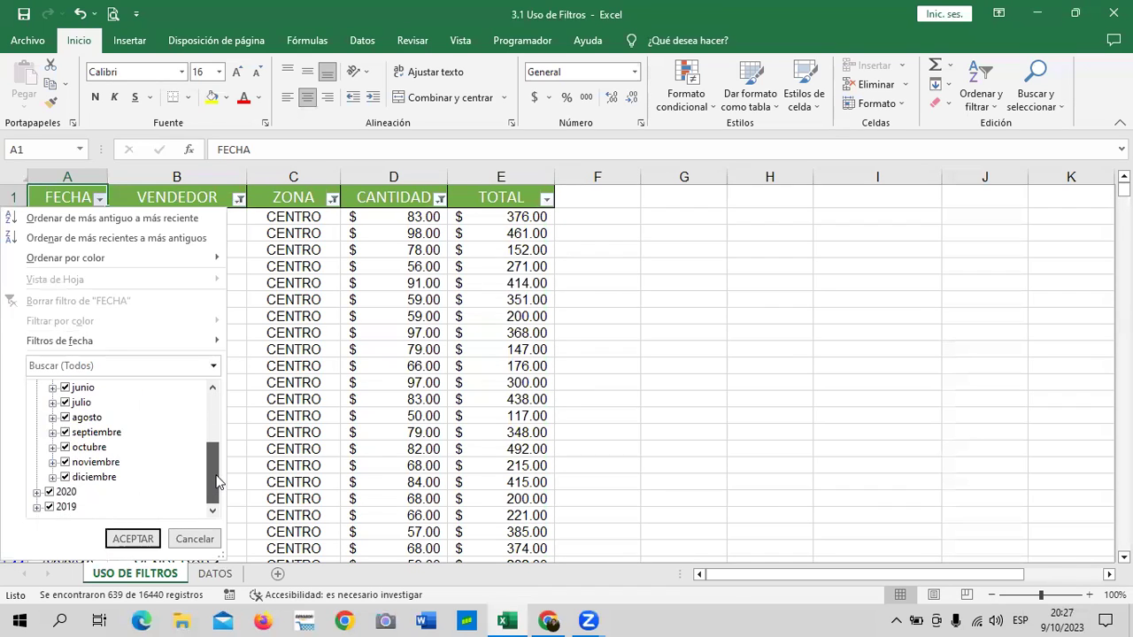
{"action": "left_click", "coordinate": [37, 492]}
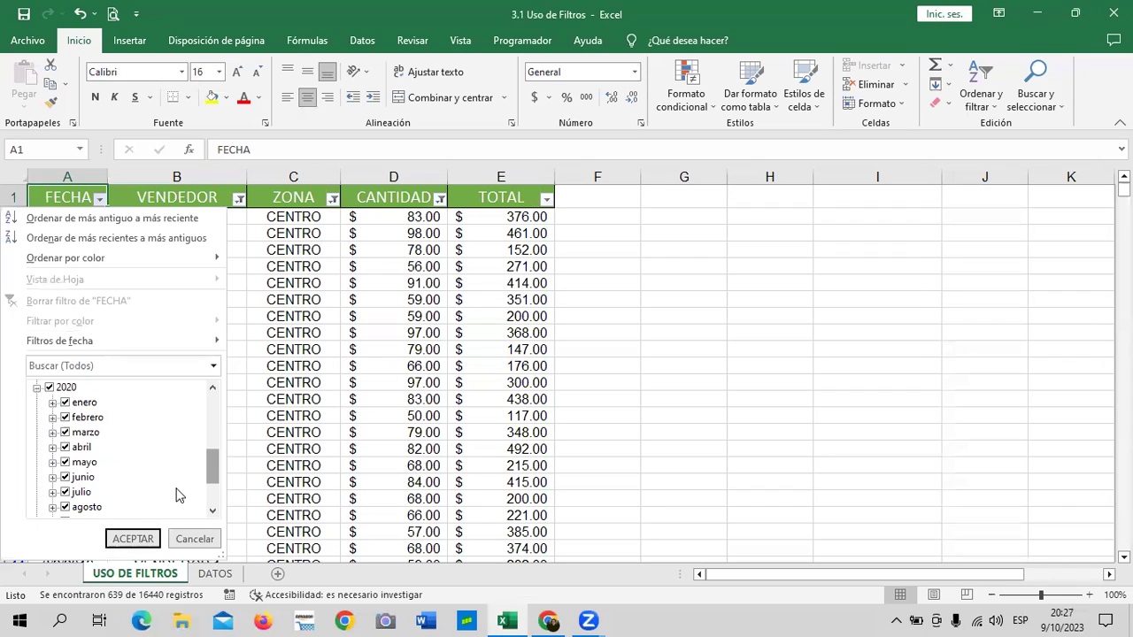
{"action": "mouse_move", "coordinate": [210, 473]}
{"action": "left_mouse_down"}
{"action": "mouse_move", "coordinate": [214, 510]}
{"action": "mouse_move", "coordinate": [220, 431]}
{"action": "left_mouse_up"}
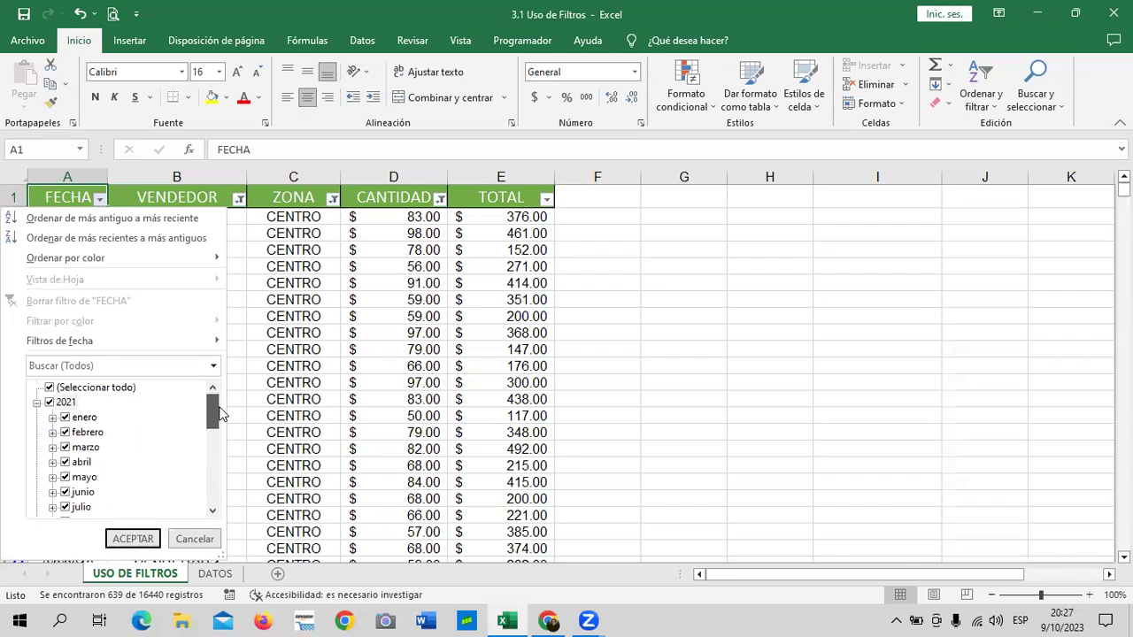
{"action": "left_click", "coordinate": [53, 418]}
{"action": "left_click_drag", "start_coordinate": [215, 414], "coordinate": [215, 440]}
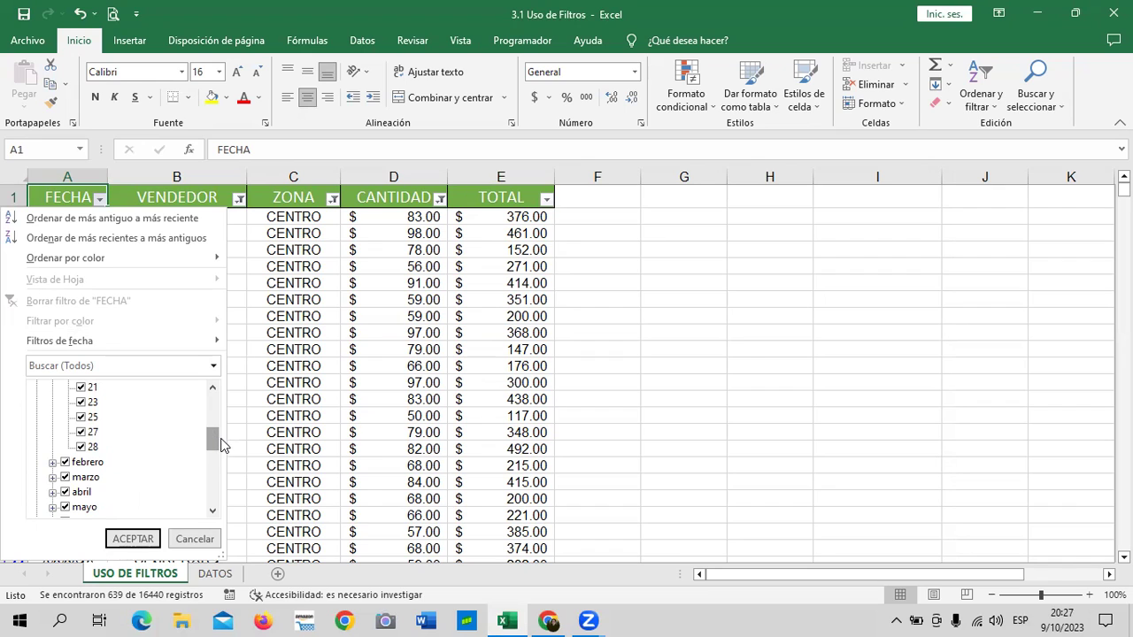
{"action": "mouse_move", "coordinate": [217, 438]}
{"action": "left_mouse_down"}
{"action": "mouse_move", "coordinate": [221, 416]}
{"action": "mouse_move", "coordinate": [225, 449]}
{"action": "left_mouse_up"}
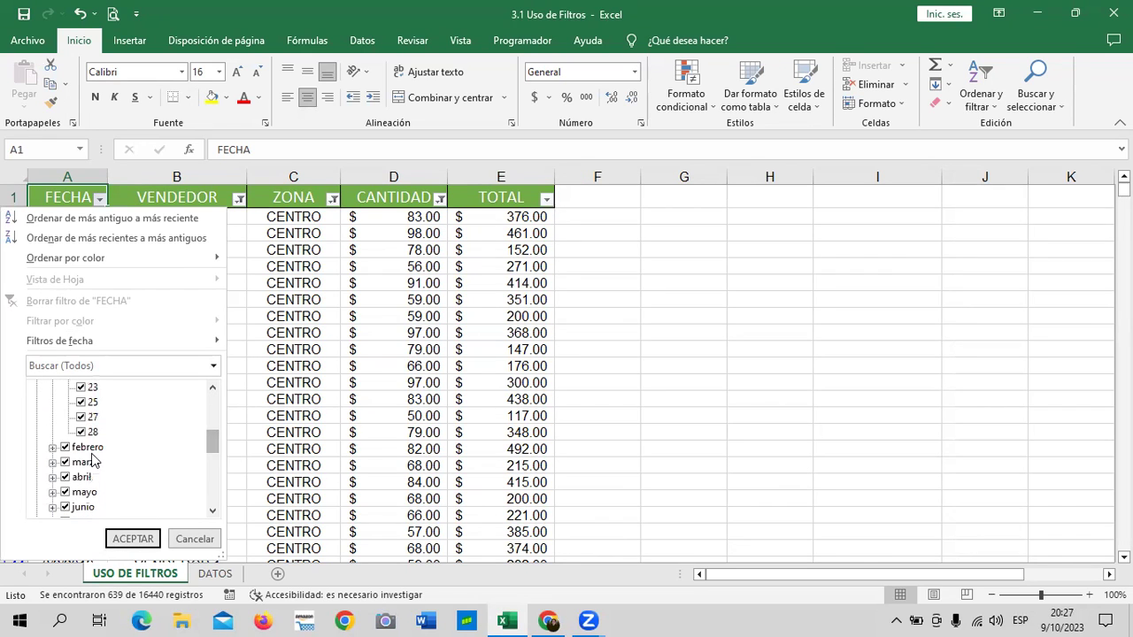
Step: Expand febrero, marzo and abril, then collapse enero, 2021 and 2020 again
{"action": "left_click", "coordinate": [53, 448]}
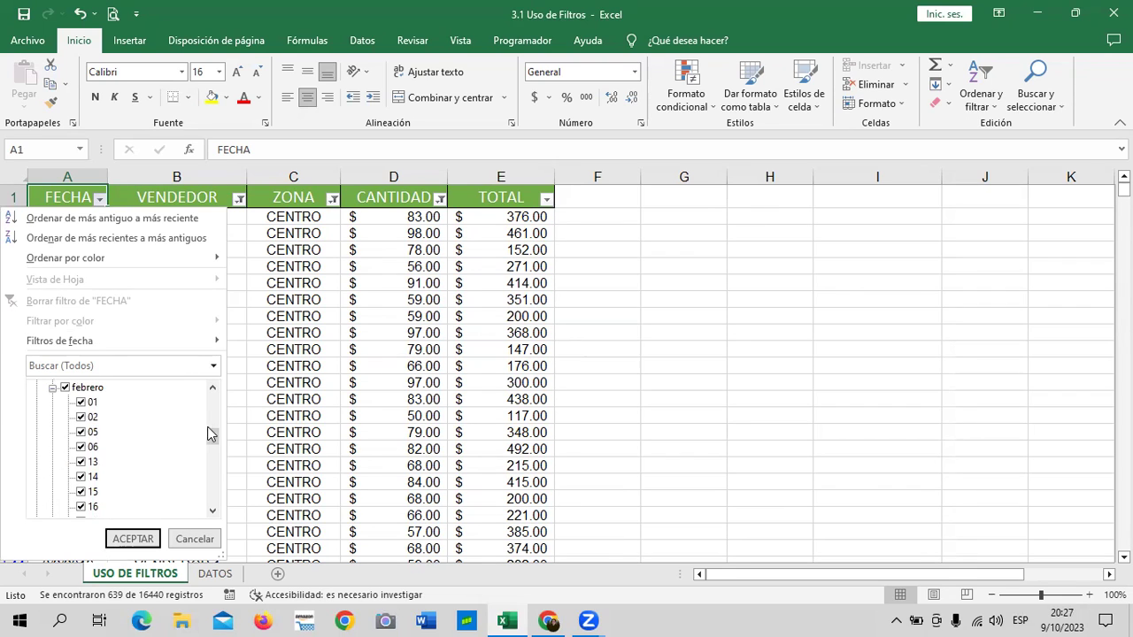
{"action": "left_click_drag", "start_coordinate": [212, 435], "coordinate": [211, 479]}
{"action": "left_click", "coordinate": [53, 478]}
{"action": "left_click", "coordinate": [52, 477]}
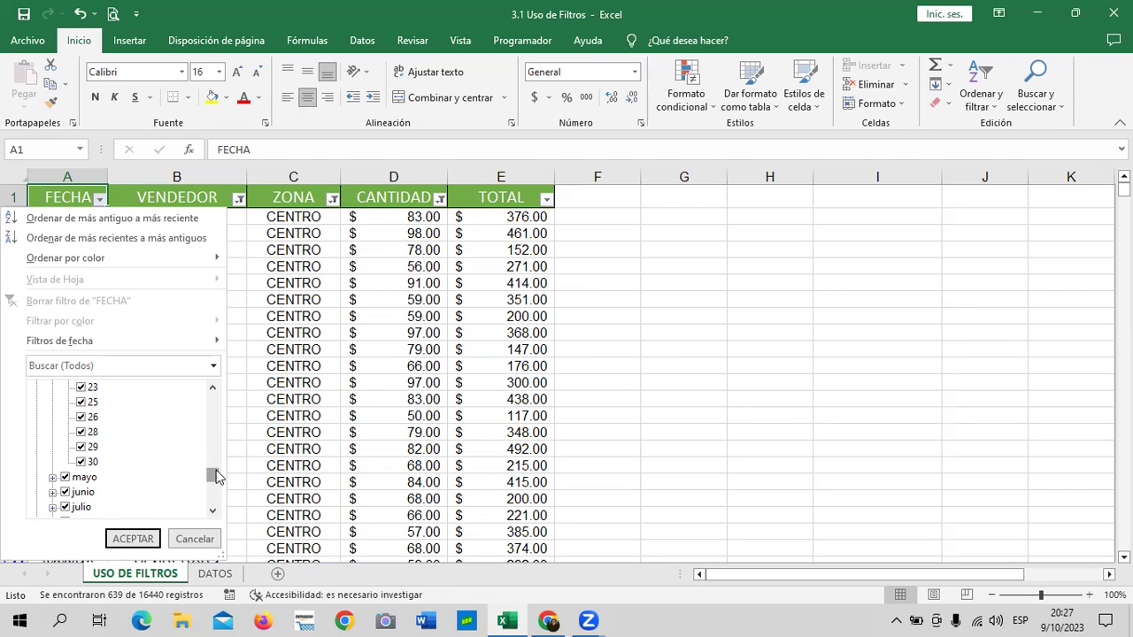
{"action": "left_click_drag", "start_coordinate": [213, 475], "coordinate": [215, 400]}
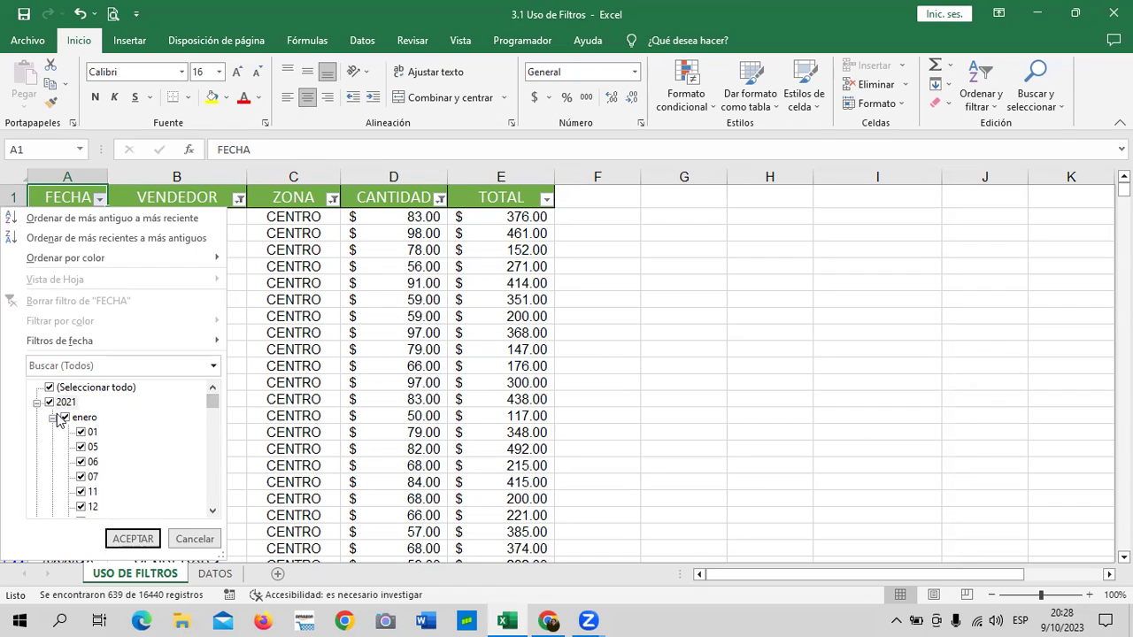
{"action": "left_click", "coordinate": [52, 417]}
{"action": "left_click", "coordinate": [37, 403]}
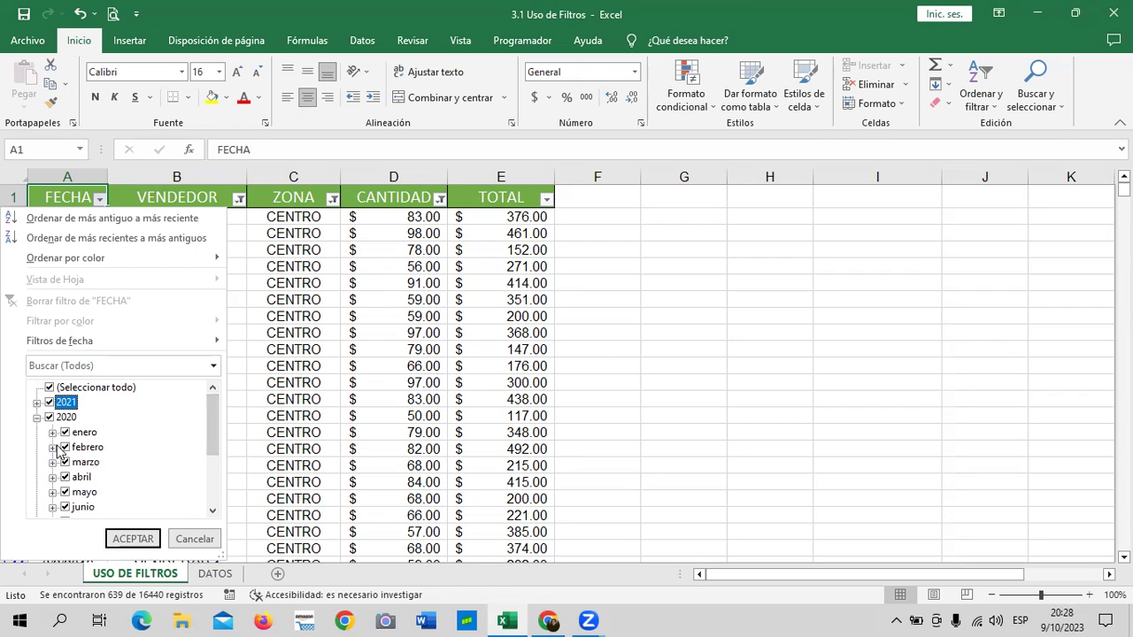
{"action": "left_click", "coordinate": [213, 434]}
{"action": "left_click", "coordinate": [37, 417]}
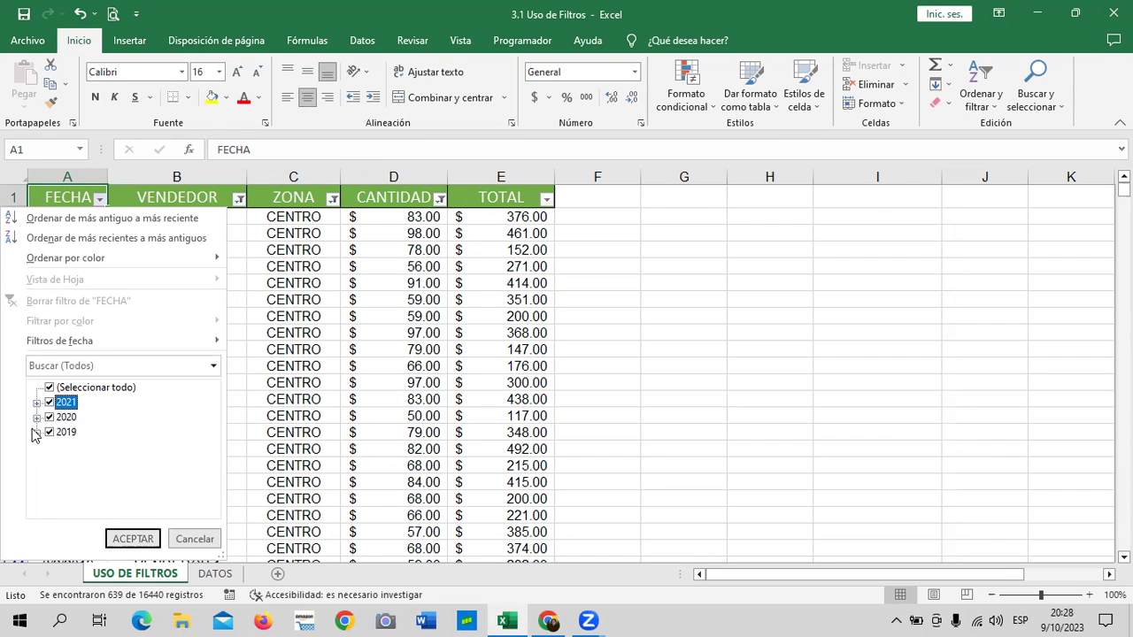
Step: Uncheck 2019 and 2020 in the FECHA filter and apply it, keeping only 2021
{"action": "left_click", "coordinate": [48, 432]}
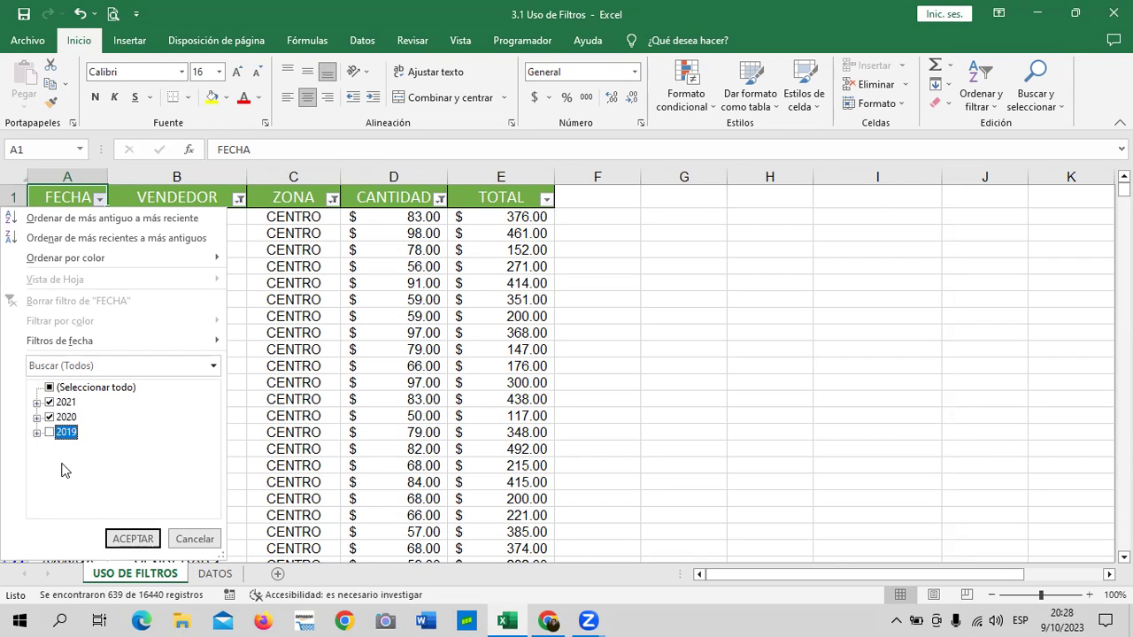
{"action": "left_click", "coordinate": [49, 417]}
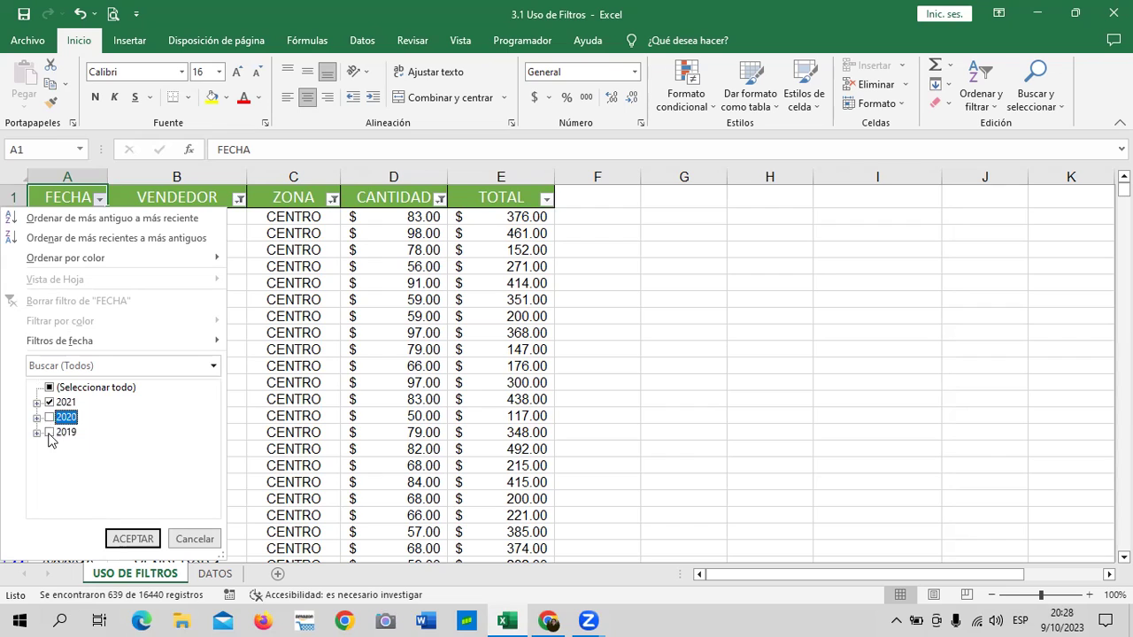
{"action": "left_click", "coordinate": [201, 412]}
{"action": "left_click", "coordinate": [139, 539]}
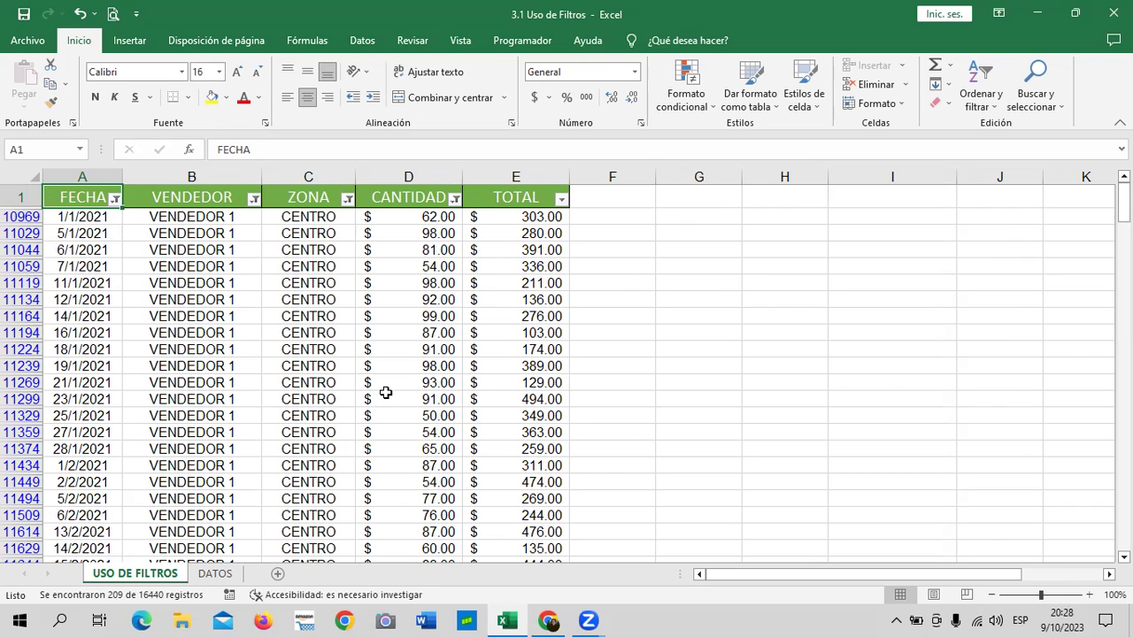
Step: In the FECHA filter, expand the 2021 months and the diciembre entry
{"action": "left_click", "coordinate": [114, 199]}
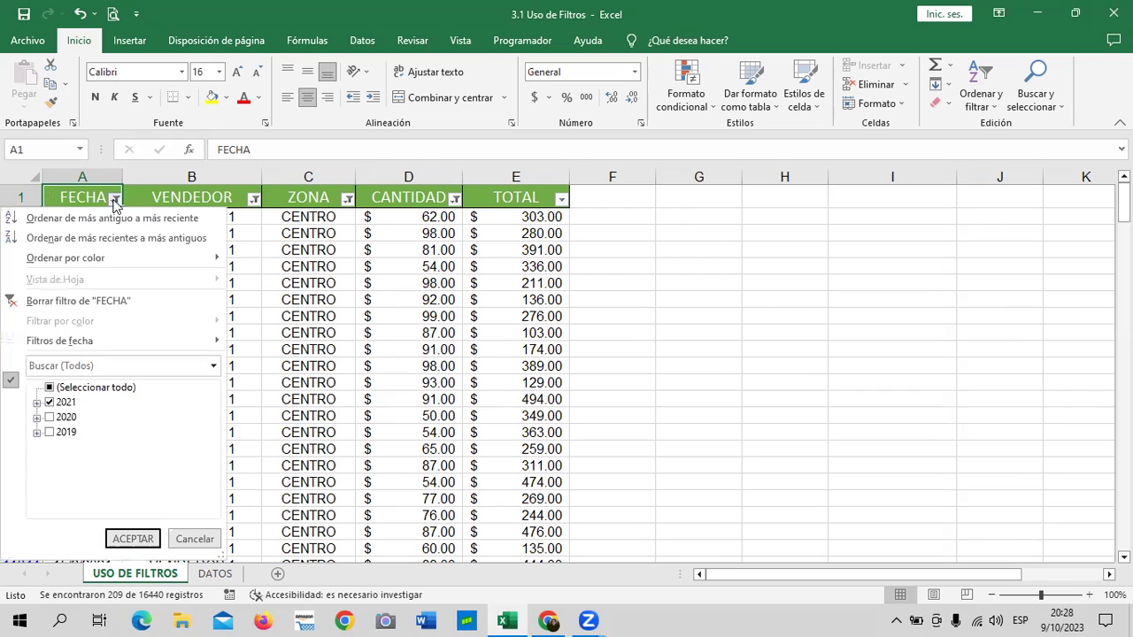
{"action": "left_click", "coordinate": [37, 403]}
{"action": "scroll", "coordinate": [213, 443], "scroll_direction": "down", "scroll_amount": 1}
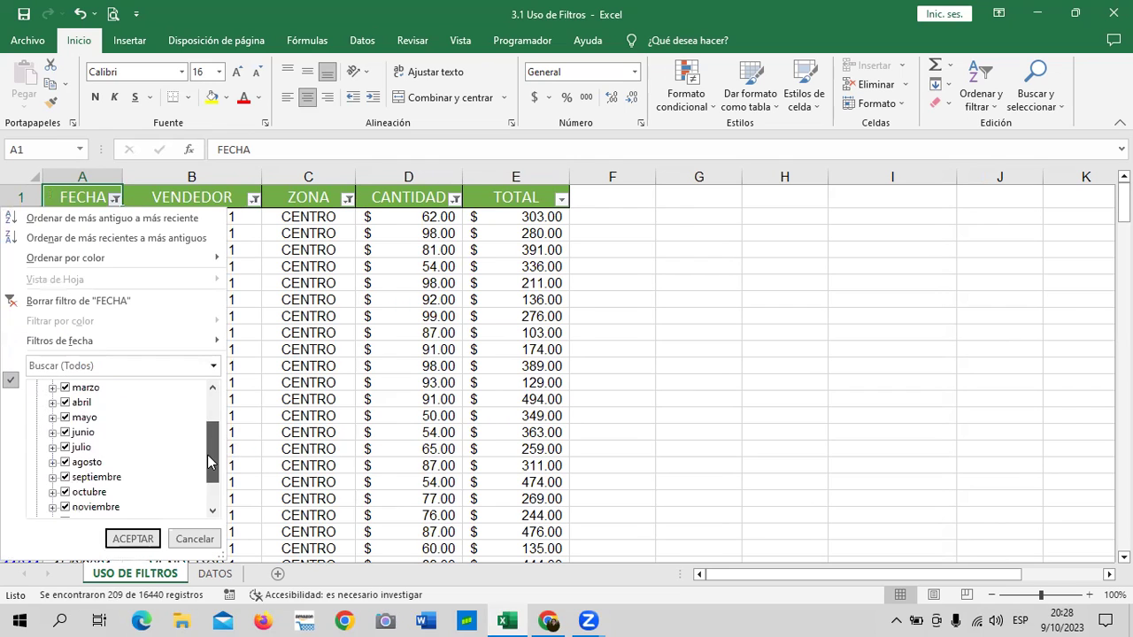
{"action": "scroll", "coordinate": [205, 485], "scroll_direction": "down", "scroll_amount": 1}
{"action": "scroll", "coordinate": [208, 474], "scroll_direction": "up", "scroll_amount": 1}
{"action": "scroll", "coordinate": [211, 475], "scroll_direction": "down", "scroll_amount": 1}
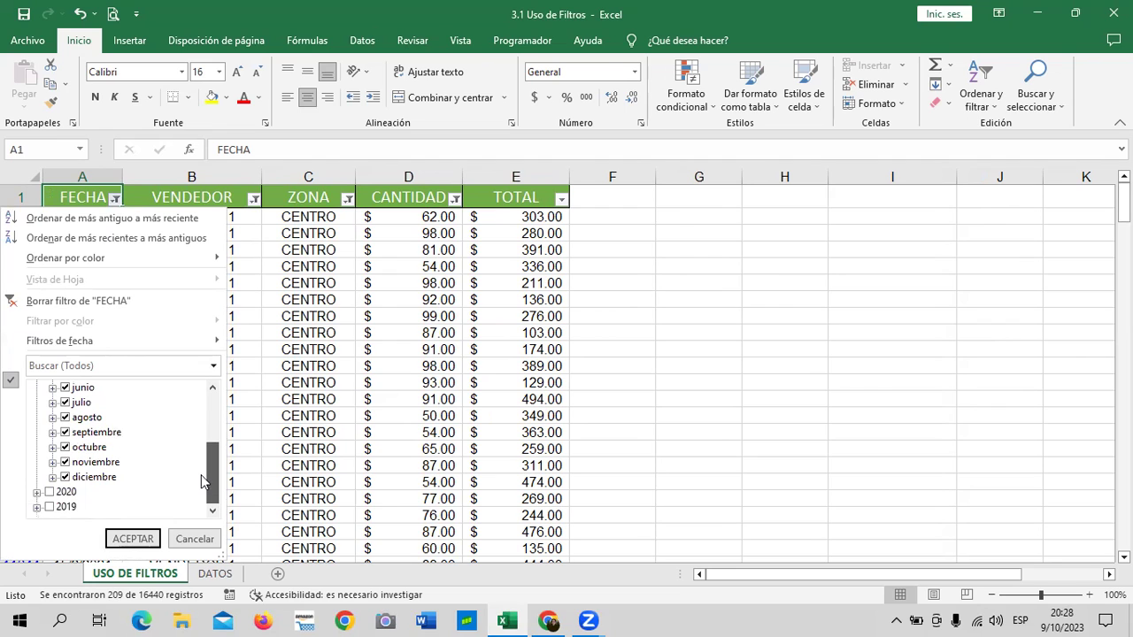
{"action": "left_click", "coordinate": [53, 477]}
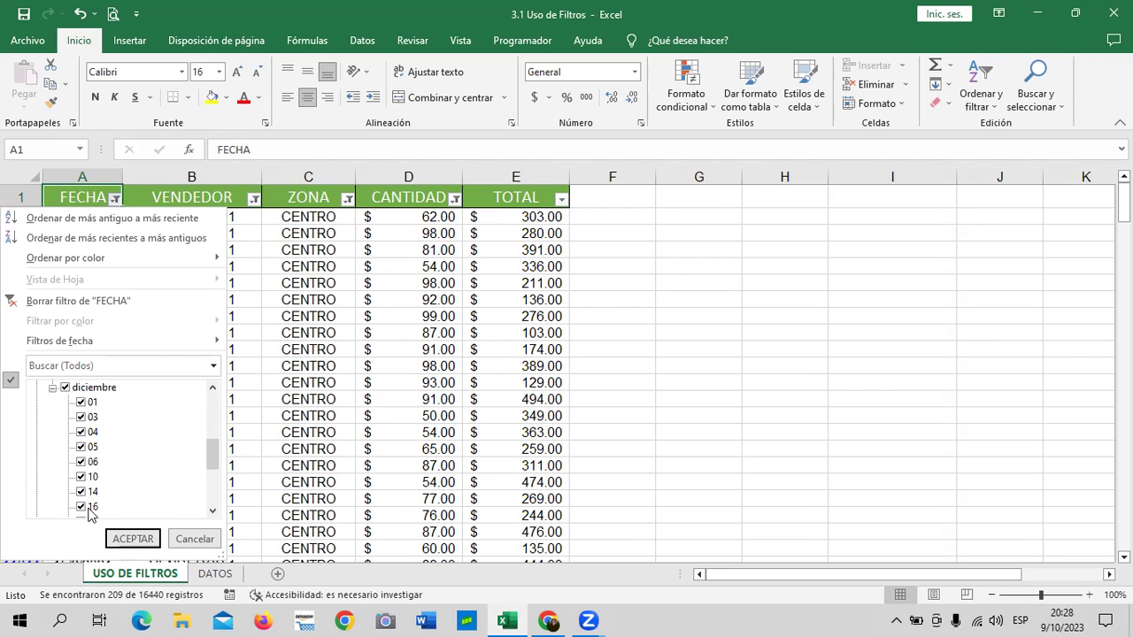
{"action": "left_click", "coordinate": [66, 389]}
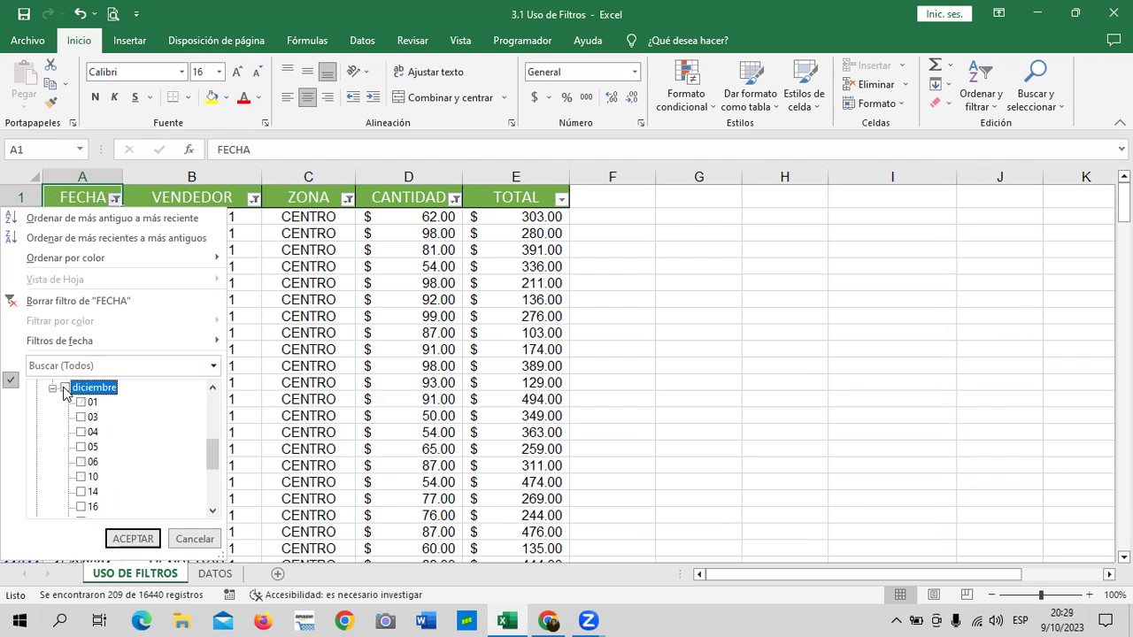
{"action": "left_click_drag", "start_coordinate": [212, 456], "coordinate": [217, 431]}
Step: Uncheck febrero through agosto 2021, keep diciembre included, and apply the filter
{"action": "left_click", "coordinate": [65, 388]}
{"action": "left_click", "coordinate": [67, 403]}
{"action": "left_click", "coordinate": [67, 417]}
{"action": "left_click", "coordinate": [69, 432]}
{"action": "left_click", "coordinate": [67, 447]}
{"action": "left_click", "coordinate": [67, 462]}
{"action": "left_click", "coordinate": [74, 478]}
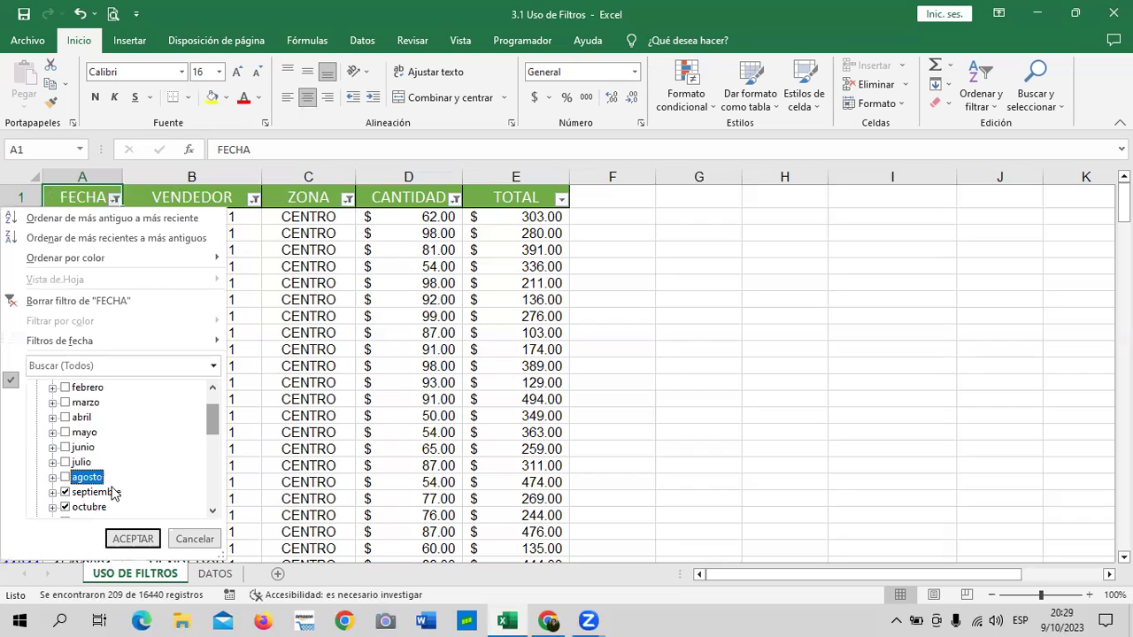
{"action": "left_click_drag", "start_coordinate": [213, 418], "coordinate": [213, 440]}
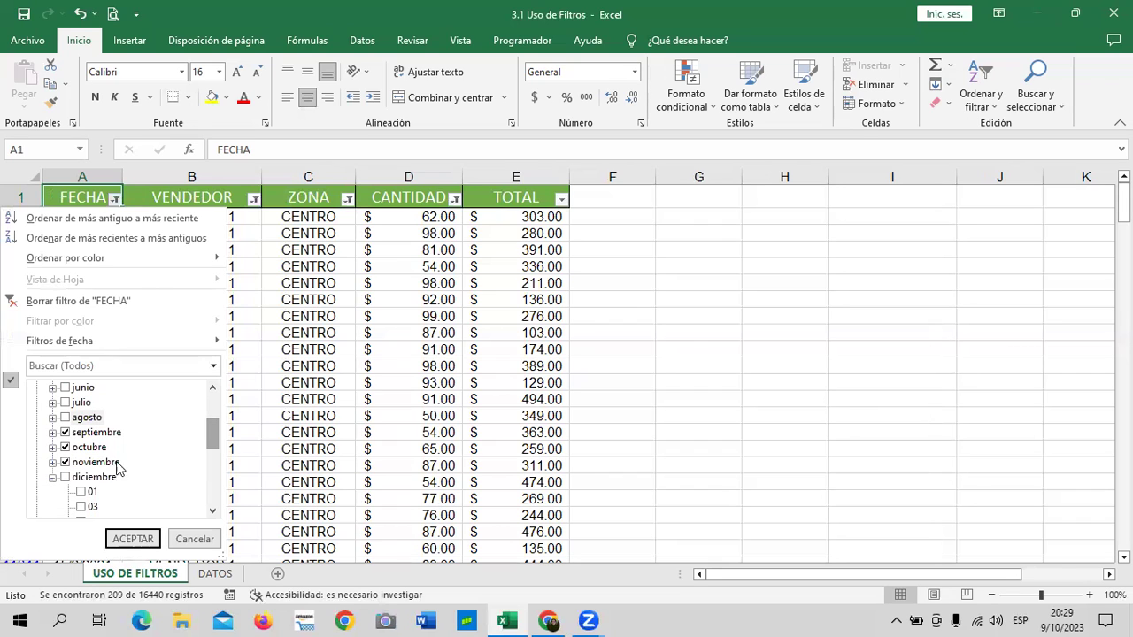
{"action": "left_click", "coordinate": [66, 478]}
{"action": "left_click", "coordinate": [66, 478]}
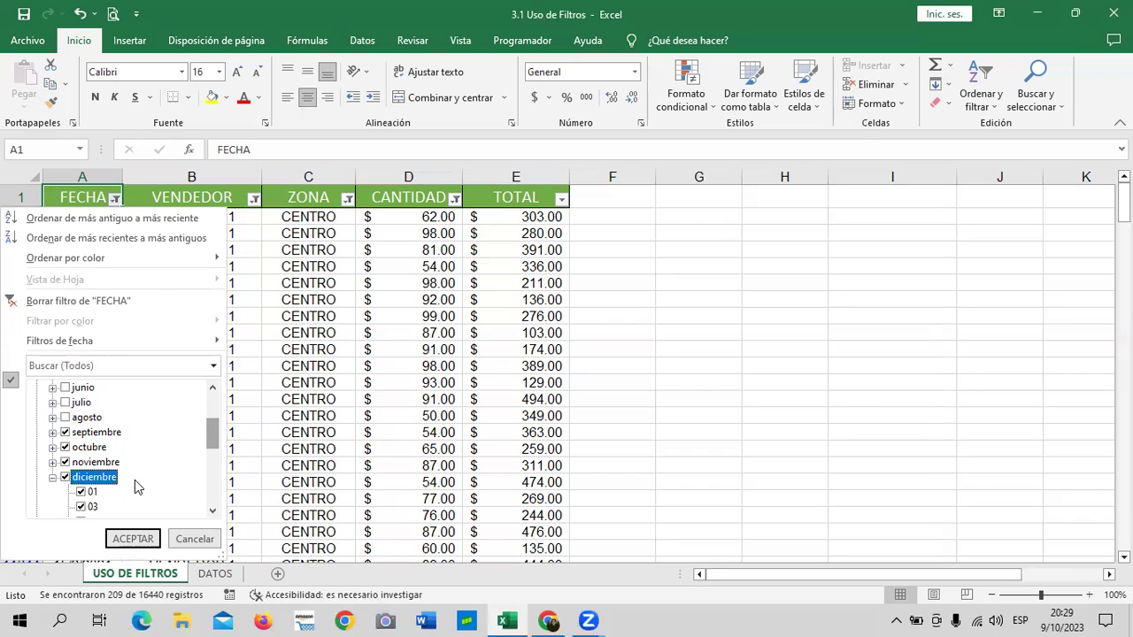
{"action": "left_click", "coordinate": [141, 539]}
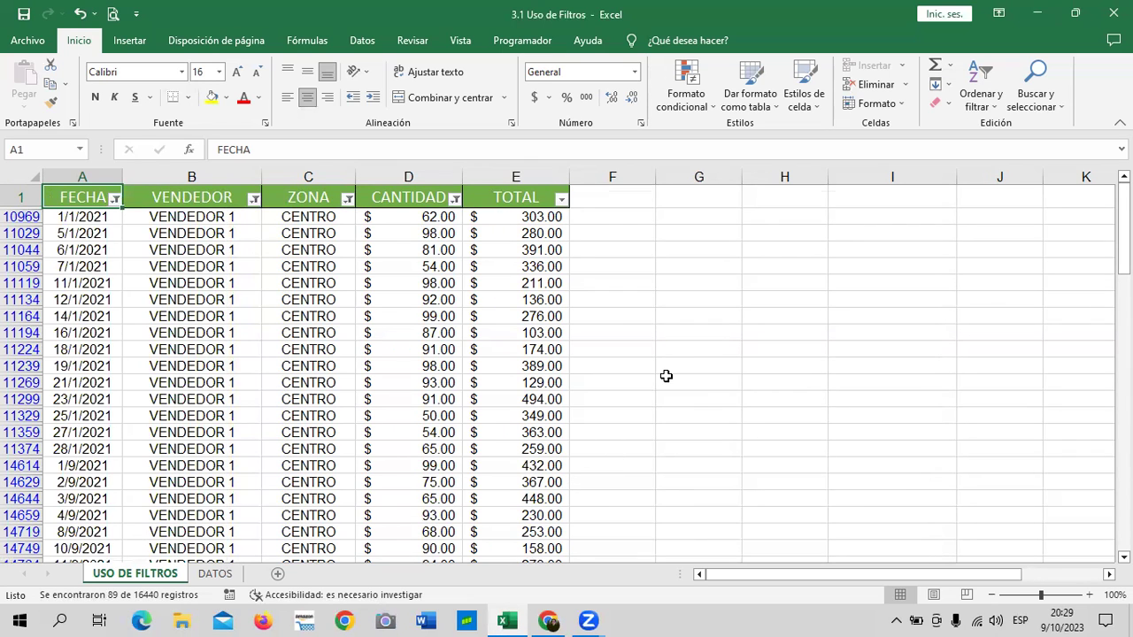
Step: Uncheck enero under 2021 in the FECHA filter and apply it, leaving 74 records
{"action": "scroll", "coordinate": [665, 377], "scroll_direction": "down", "scroll_amount": 8}
{"action": "scroll", "coordinate": [622, 383], "scroll_direction": "down", "scroll_amount": 9}
{"action": "scroll", "coordinate": [625, 376], "scroll_direction": "down", "scroll_amount": 10}
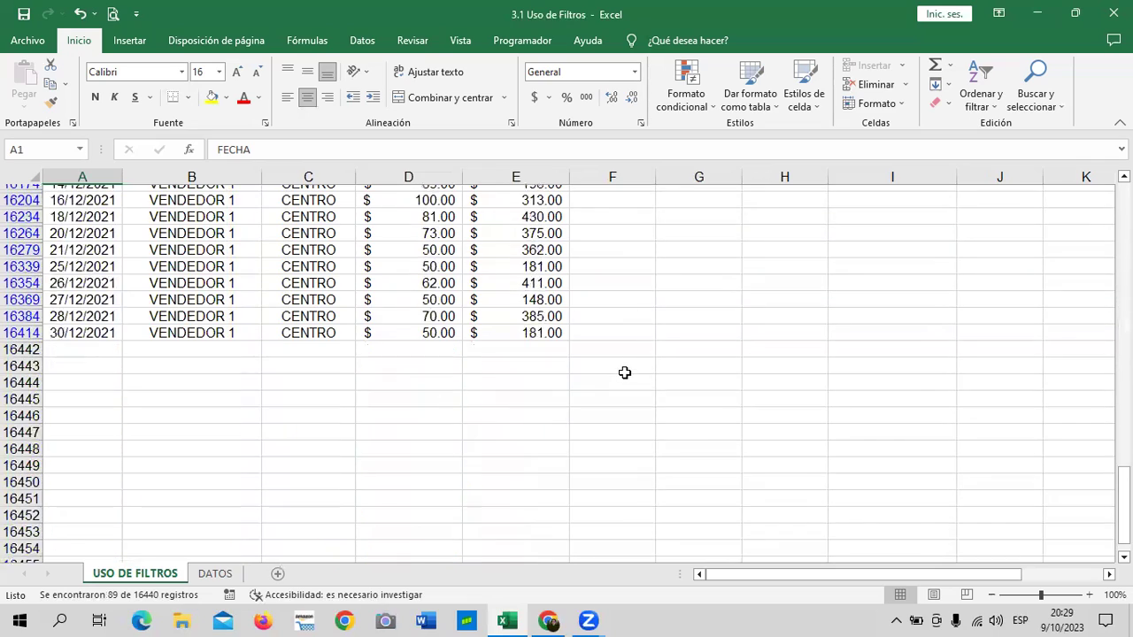
{"action": "scroll", "coordinate": [620, 372], "scroll_direction": "down", "scroll_amount": 8}
{"action": "scroll", "coordinate": [625, 372], "scroll_direction": "up", "scroll_amount": 6}
{"action": "scroll", "coordinate": [619, 377], "scroll_direction": "up", "scroll_amount": 6}
{"action": "scroll", "coordinate": [617, 385], "scroll_direction": "up", "scroll_amount": 2}
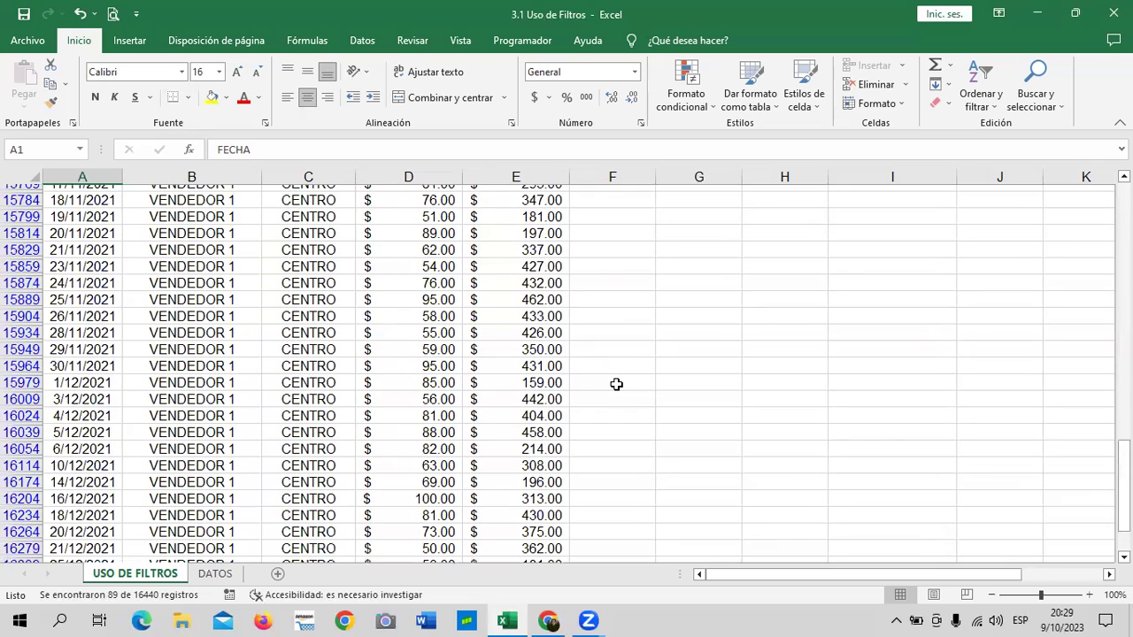
{"action": "scroll", "coordinate": [617, 384], "scroll_direction": "up", "scroll_amount": 8}
{"action": "scroll", "coordinate": [617, 385], "scroll_direction": "up", "scroll_amount": 15}
{"action": "scroll", "coordinate": [617, 384], "scroll_direction": "up", "scroll_amount": 4}
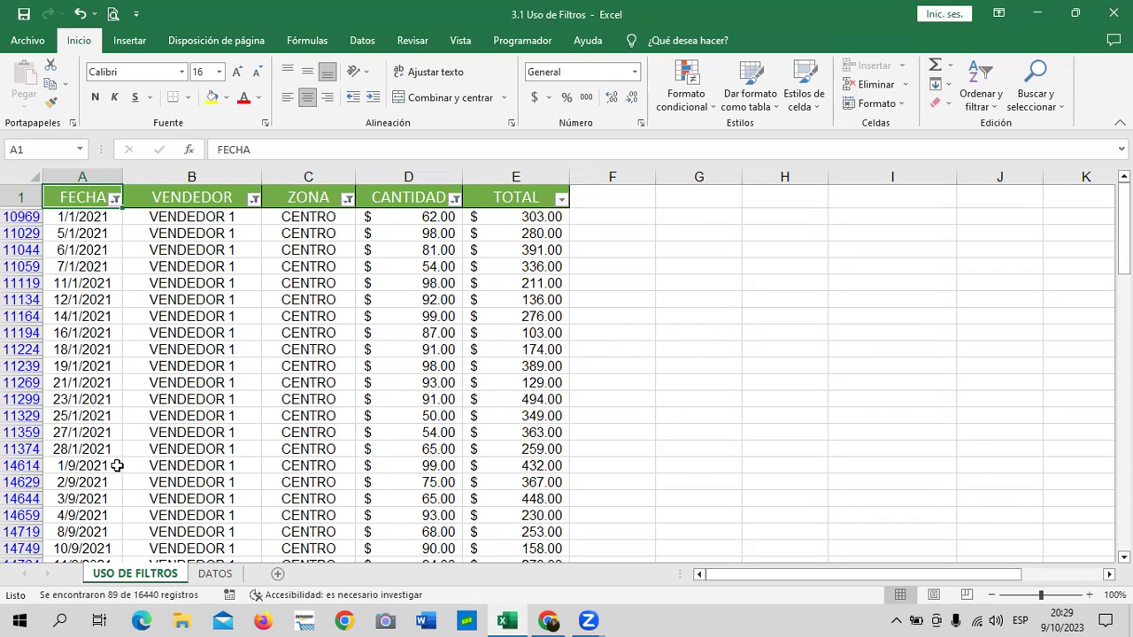
{"action": "left_click", "coordinate": [114, 200]}
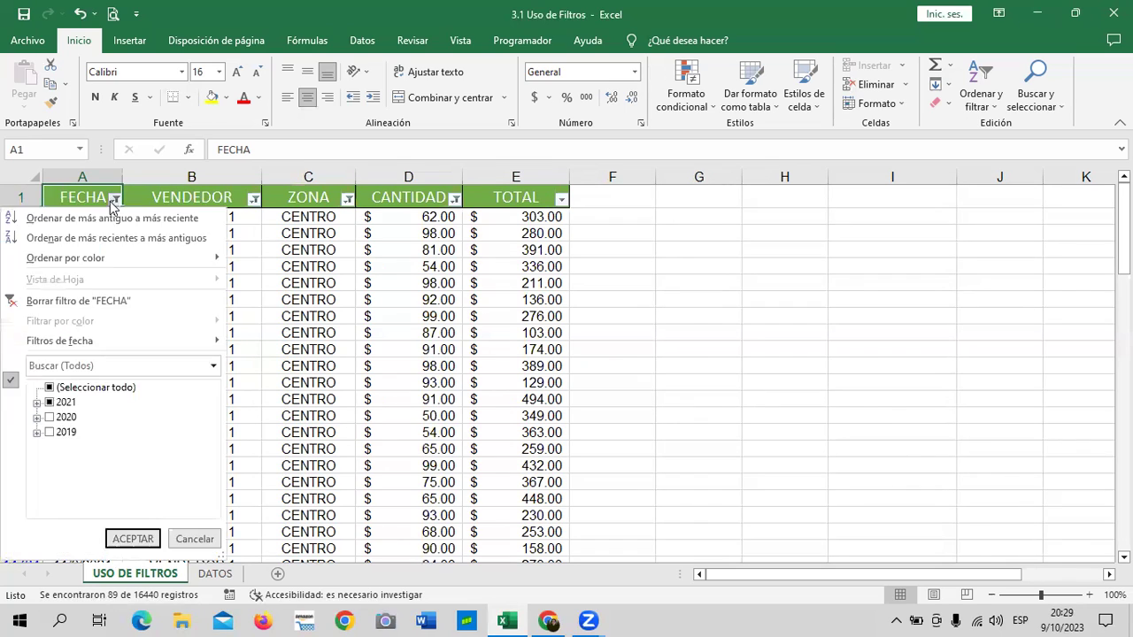
{"action": "left_click", "coordinate": [36, 402]}
{"action": "left_click", "coordinate": [85, 417]}
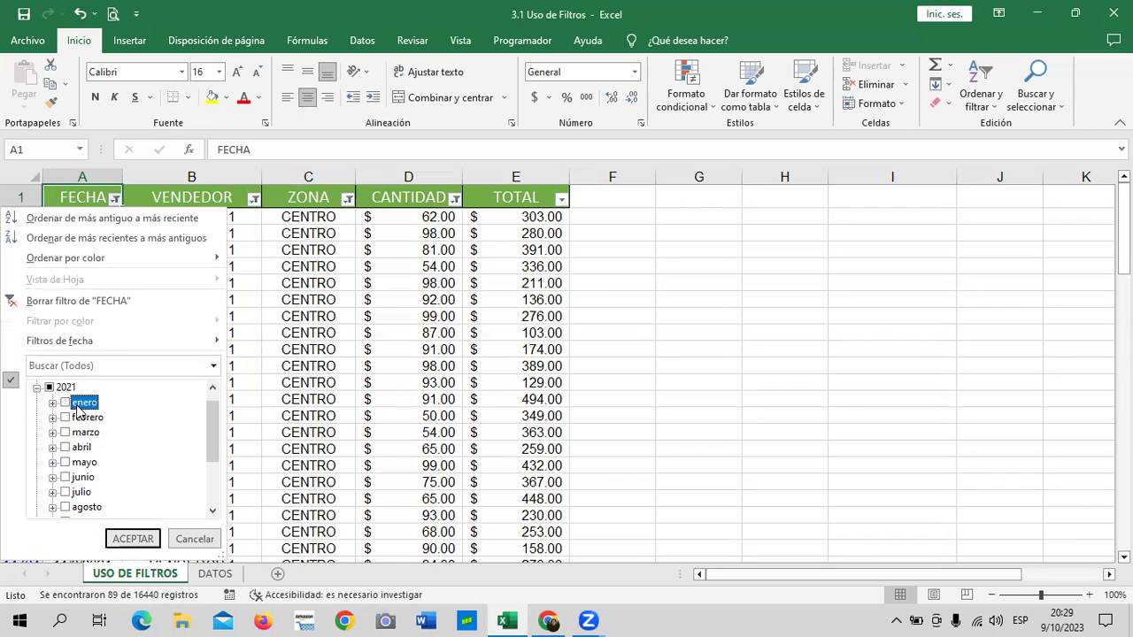
{"action": "left_click", "coordinate": [133, 539]}
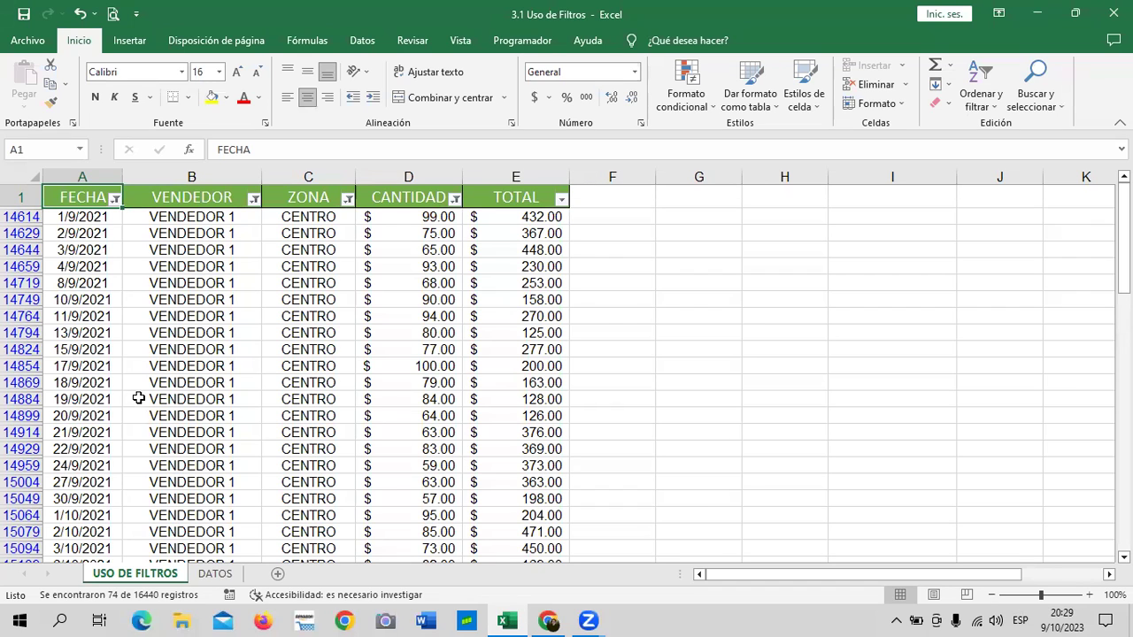
{"action": "scroll", "coordinate": [177, 398], "scroll_direction": "down", "scroll_amount": 5}
{"action": "scroll", "coordinate": [177, 405], "scroll_direction": "down", "scroll_amount": 7}
{"action": "scroll", "coordinate": [175, 411], "scroll_direction": "down", "scroll_amount": 4}
{"action": "scroll", "coordinate": [174, 412], "scroll_direction": "down", "scroll_amount": 4}
{"action": "scroll", "coordinate": [170, 415], "scroll_direction": "down", "scroll_amount": 5}
{"action": "scroll", "coordinate": [169, 417], "scroll_direction": "up", "scroll_amount": 4}
{"action": "scroll", "coordinate": [162, 423], "scroll_direction": "up", "scroll_amount": 5}
{"action": "scroll", "coordinate": [162, 422], "scroll_direction": "up", "scroll_amount": 2}
{"action": "scroll", "coordinate": [162, 423], "scroll_direction": "up", "scroll_amount": 7}
{"action": "scroll", "coordinate": [162, 422], "scroll_direction": "up", "scroll_amount": 5}
Step: Change the ZONA filter from CENTRO to OCCIDENTE
{"action": "left_click", "coordinate": [348, 202]}
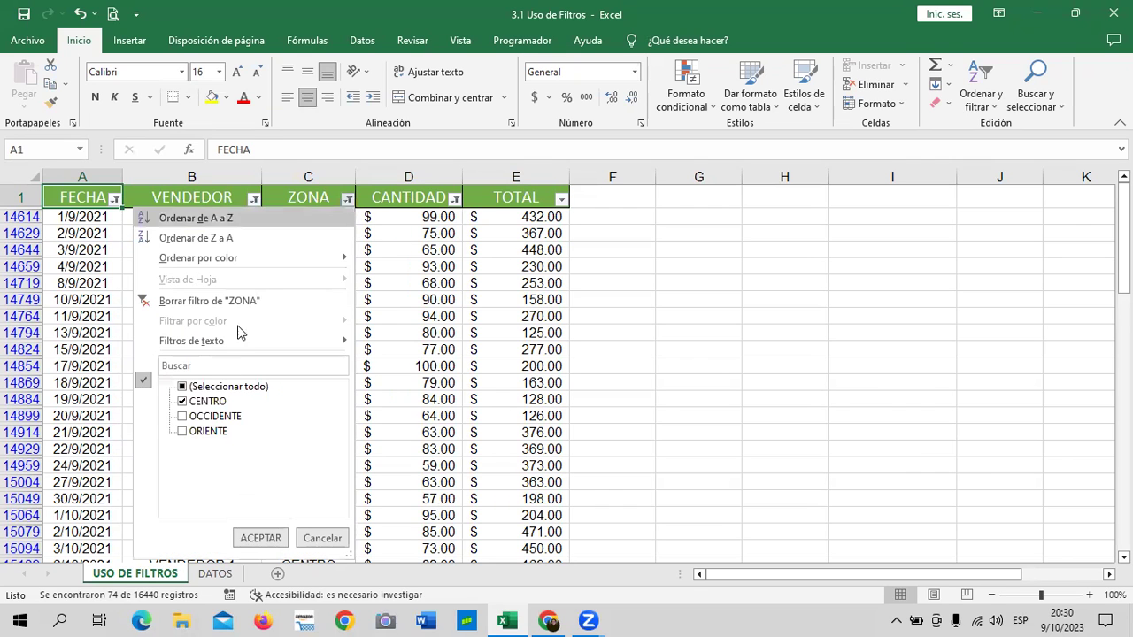
{"action": "left_click", "coordinate": [230, 416]}
{"action": "left_click", "coordinate": [202, 403]}
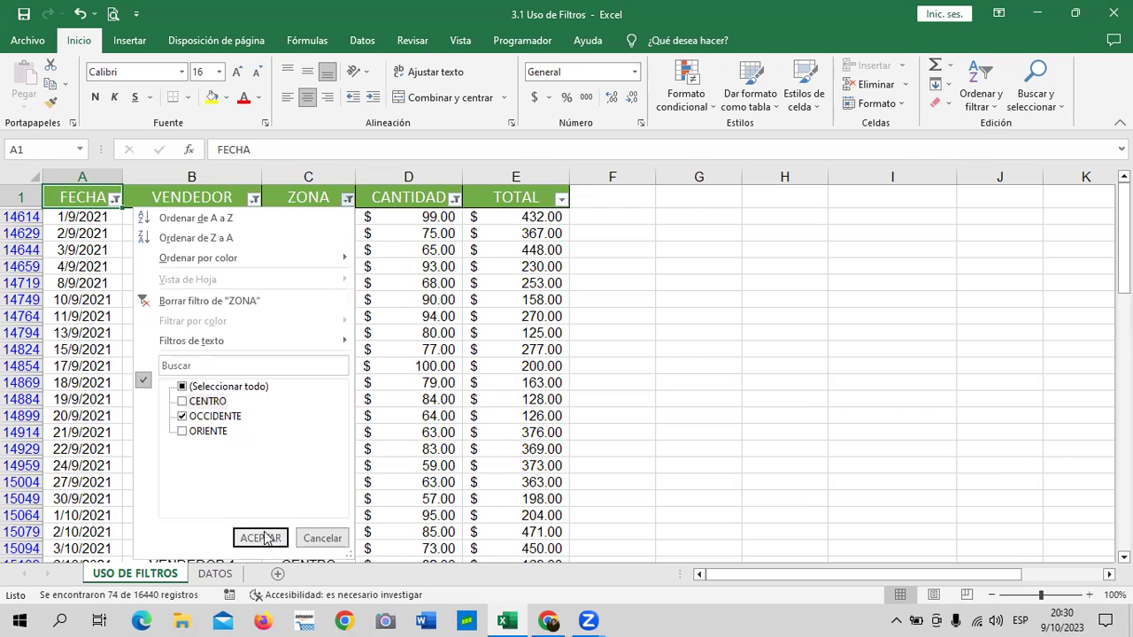
{"action": "left_click", "coordinate": [260, 538]}
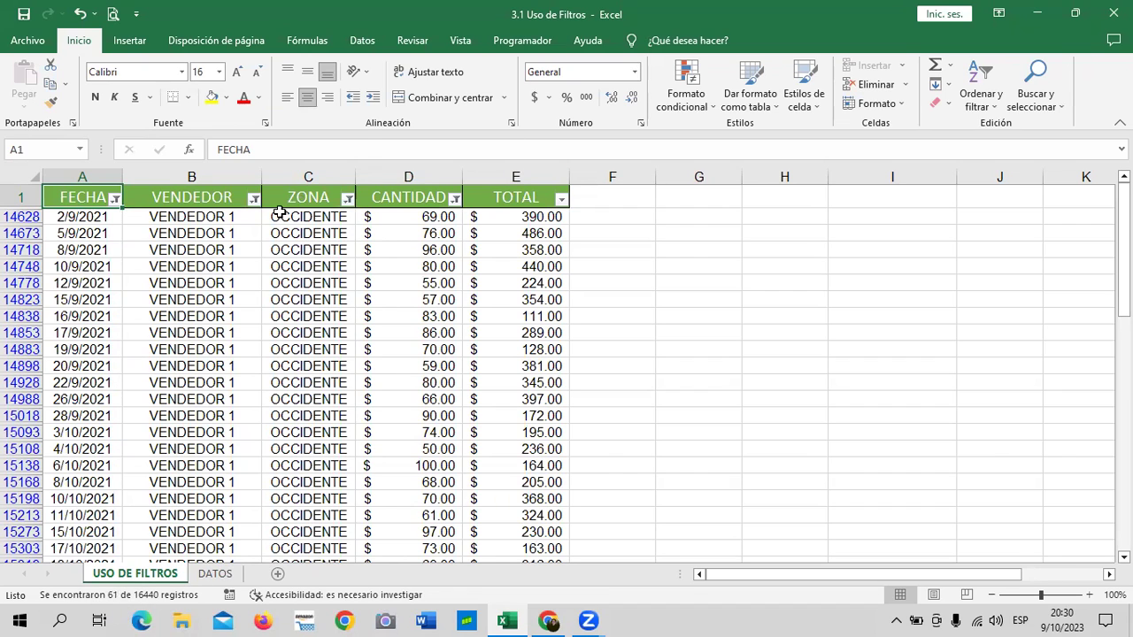
Step: Change the VENDEDOR filter from VENDEDOR 1 to VENDEDOR 2
{"action": "left_click", "coordinate": [254, 200]}
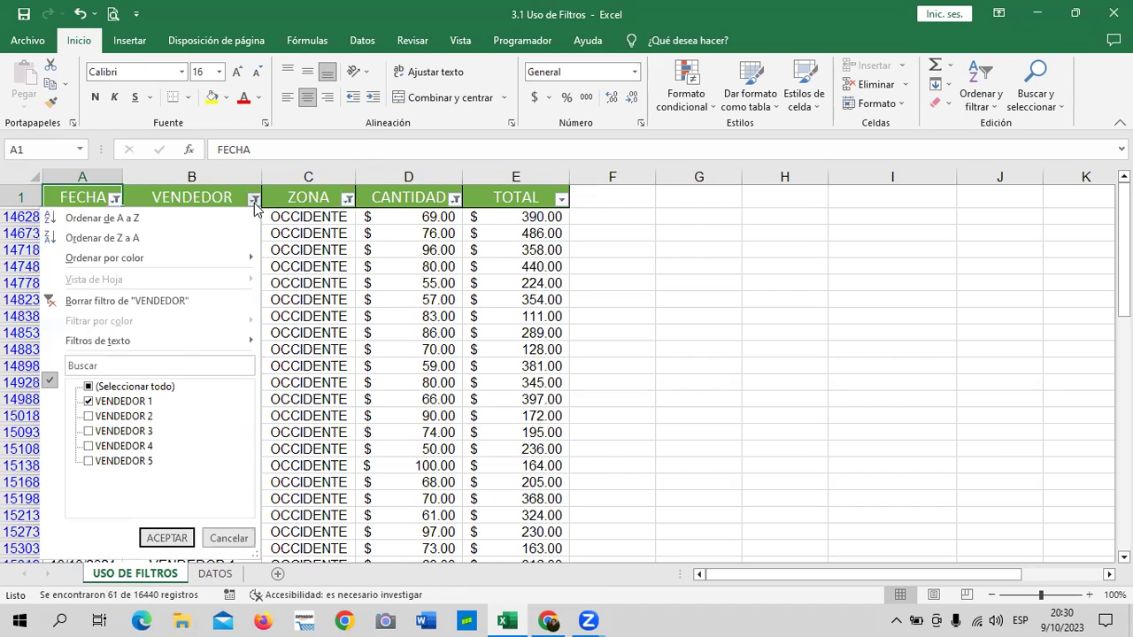
{"action": "left_click", "coordinate": [124, 416]}
{"action": "left_click", "coordinate": [96, 402]}
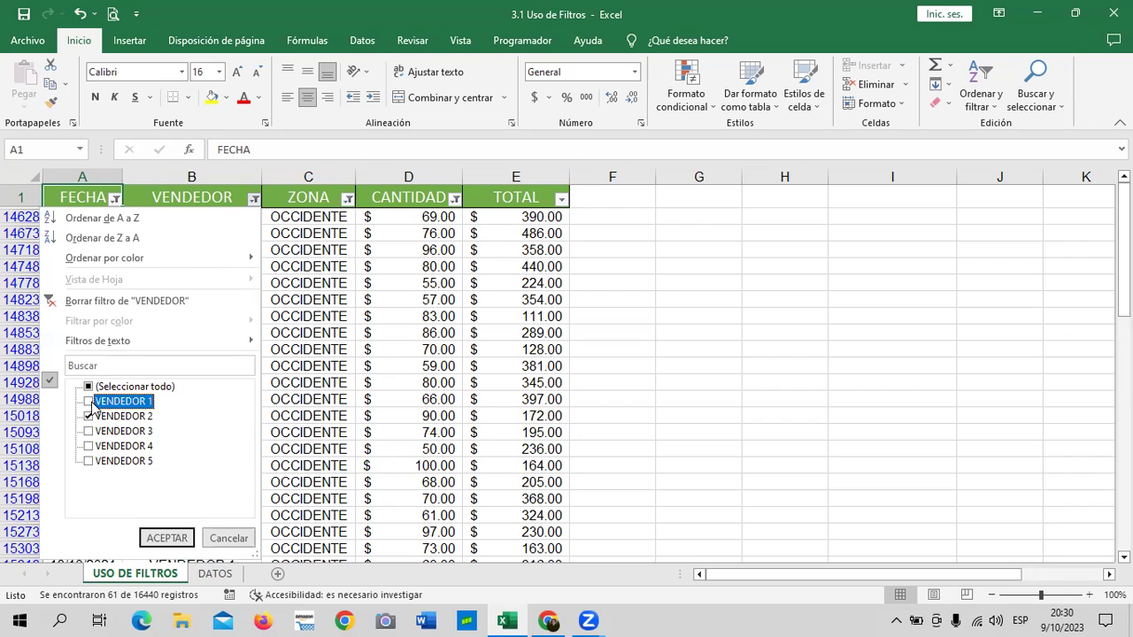
{"action": "left_click", "coordinate": [181, 538]}
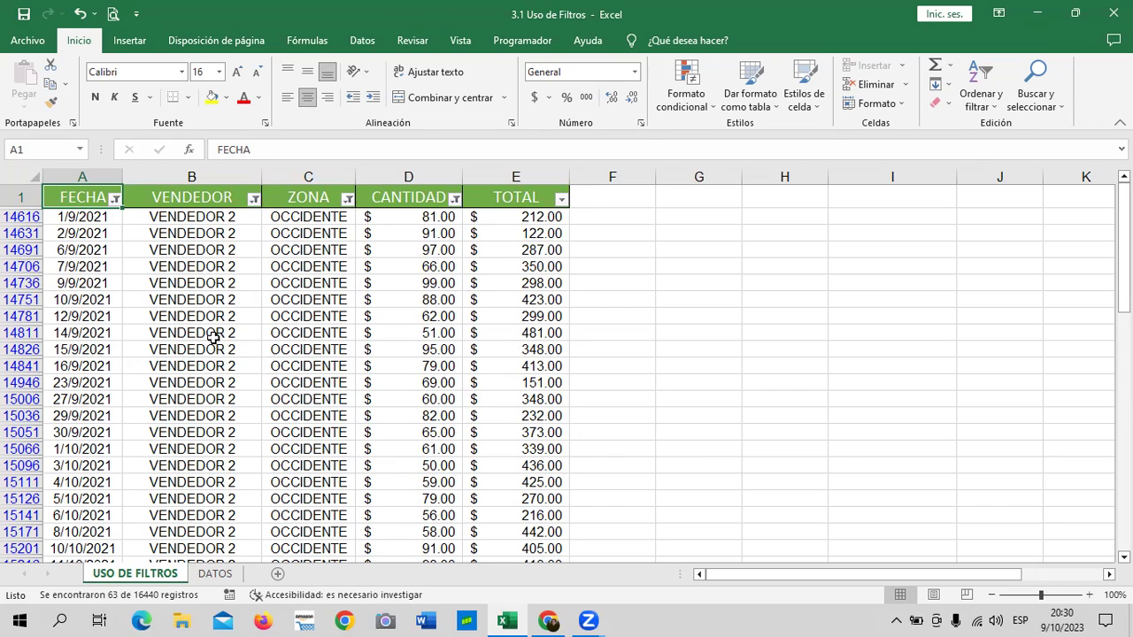
{"action": "scroll", "coordinate": [385, 376], "scroll_direction": "down", "scroll_amount": 4}
{"action": "scroll", "coordinate": [381, 382], "scroll_direction": "down", "scroll_amount": 2}
{"action": "scroll", "coordinate": [567, 398], "scroll_direction": "up", "scroll_amount": 5}
{"action": "scroll", "coordinate": [567, 398], "scroll_direction": "up", "scroll_amount": 1}
{"action": "scroll", "coordinate": [473, 306], "scroll_direction": "down", "scroll_amount": 3}
{"action": "scroll", "coordinate": [473, 307], "scroll_direction": "down", "scroll_amount": 5}
{"action": "scroll", "coordinate": [472, 306], "scroll_direction": "down", "scroll_amount": 4}
{"action": "scroll", "coordinate": [472, 303], "scroll_direction": "down", "scroll_amount": 5}
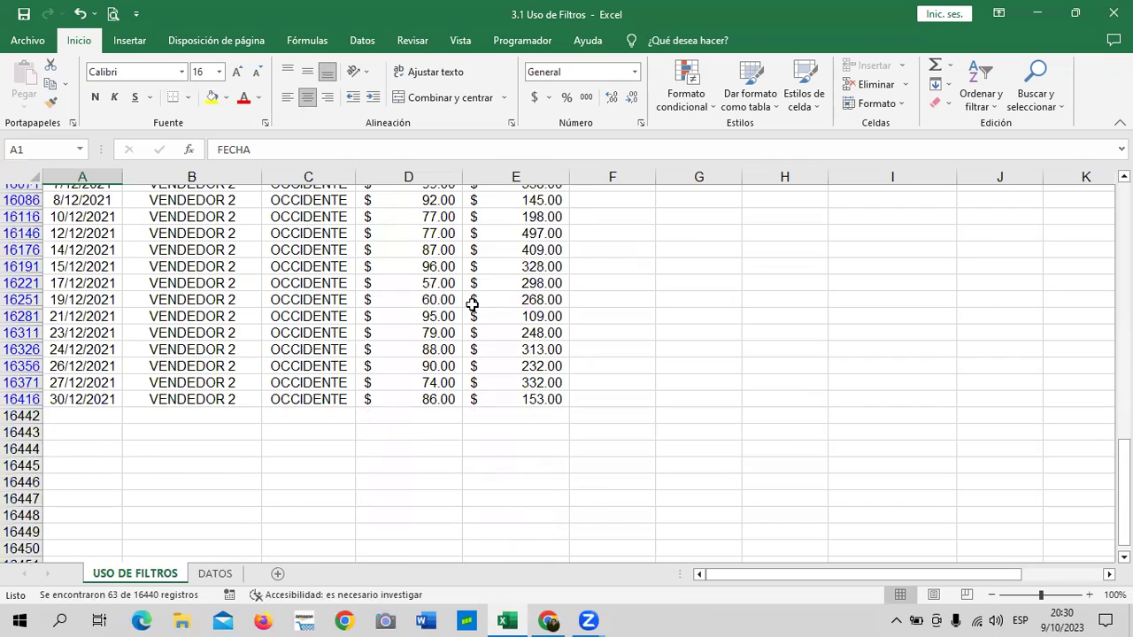
{"action": "scroll", "coordinate": [473, 304], "scroll_direction": "up", "scroll_amount": 7}
{"action": "scroll", "coordinate": [473, 304], "scroll_direction": "up", "scroll_amount": 4}
{"action": "scroll", "coordinate": [473, 303], "scroll_direction": "up", "scroll_amount": 5}
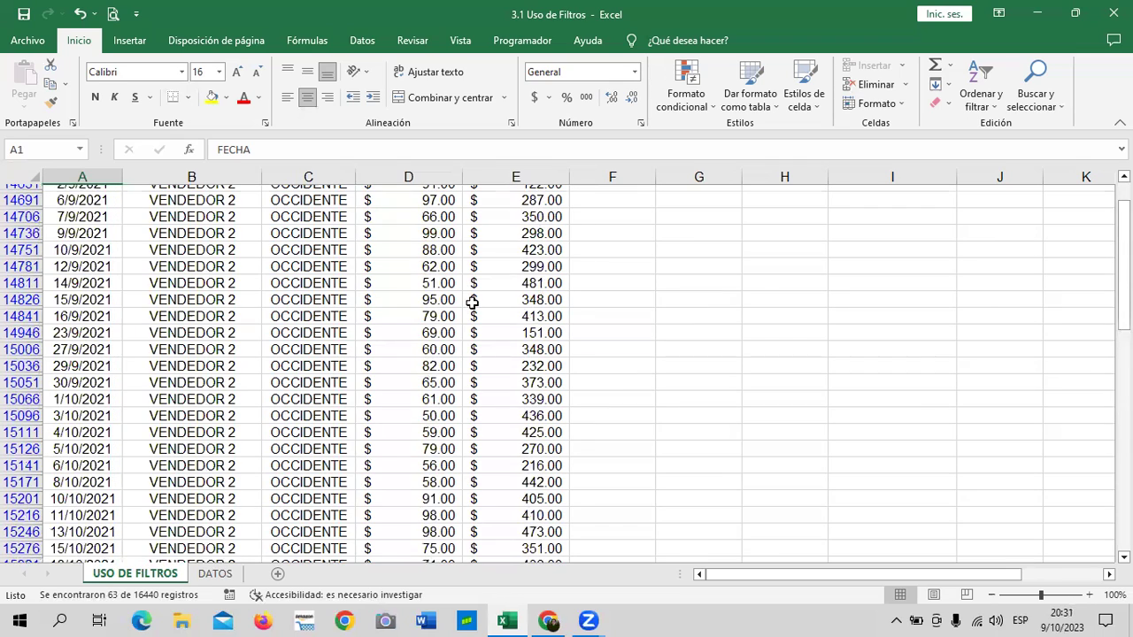
{"action": "scroll", "coordinate": [474, 301], "scroll_direction": "up", "scroll_amount": 2}
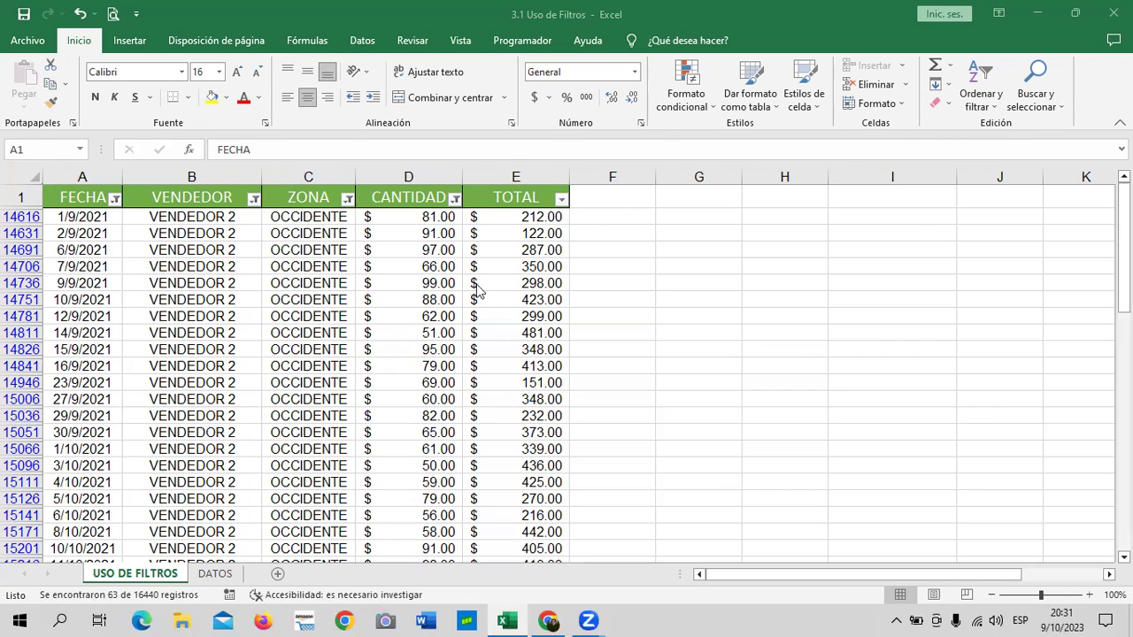
Step: Switch off Filtro from a table cell so every record shows unfiltered
{"action": "left_click", "coordinate": [335, 318]}
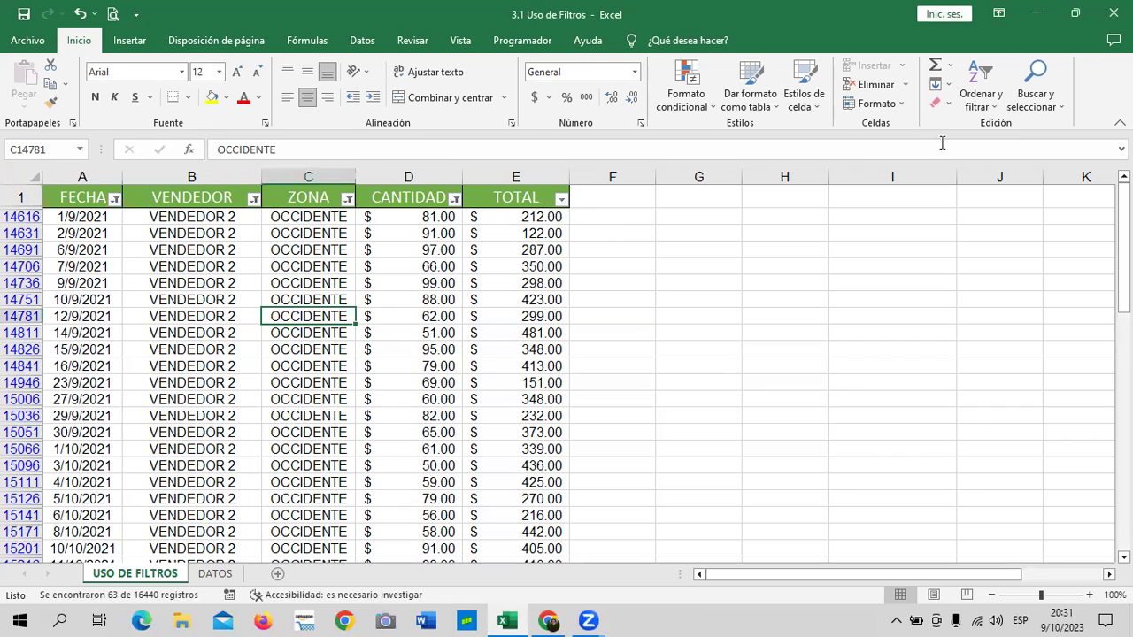
{"action": "left_click", "coordinate": [984, 93]}
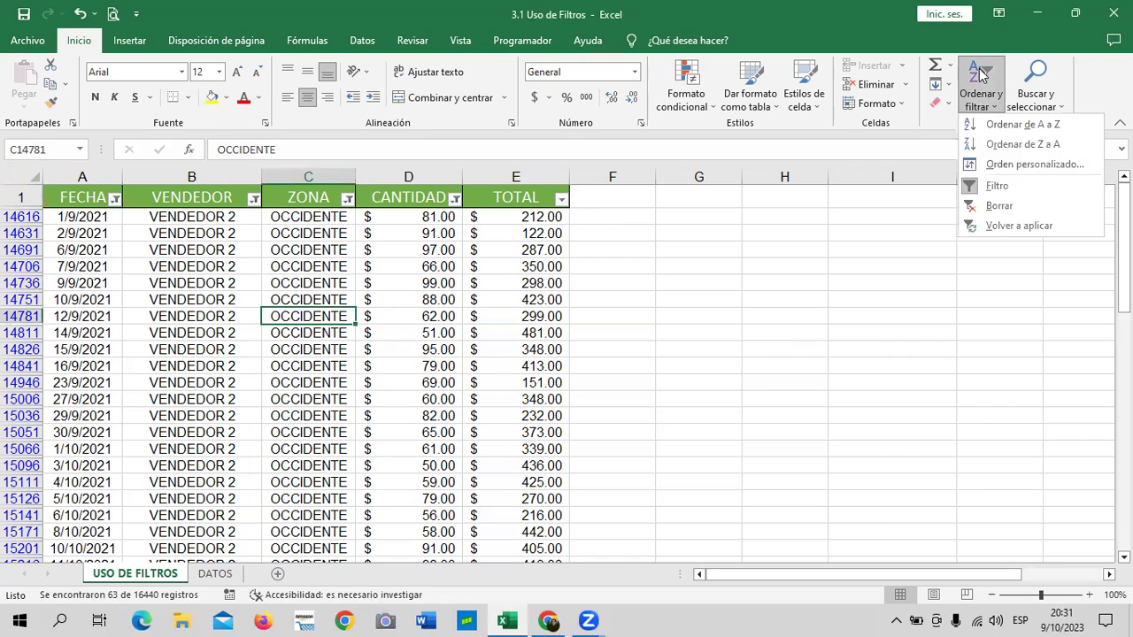
{"action": "left_click", "coordinate": [1025, 189]}
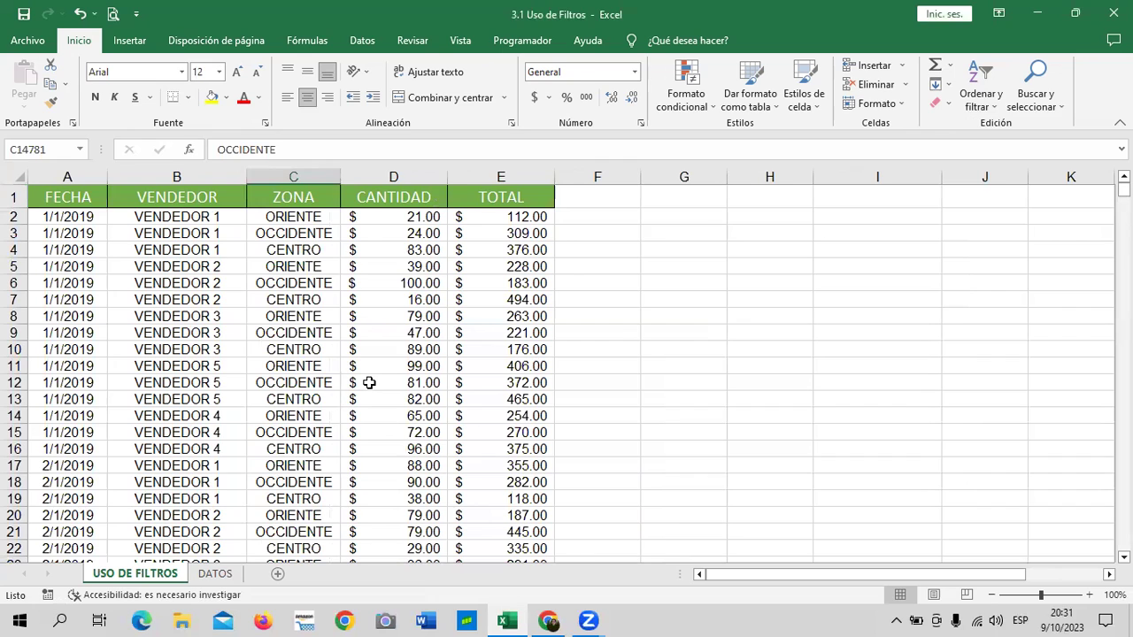
{"action": "left_click", "coordinate": [369, 382]}
{"action": "scroll", "coordinate": [363, 389], "scroll_direction": "down", "scroll_amount": 3}
{"action": "scroll", "coordinate": [359, 434], "scroll_direction": "up", "scroll_amount": 3}
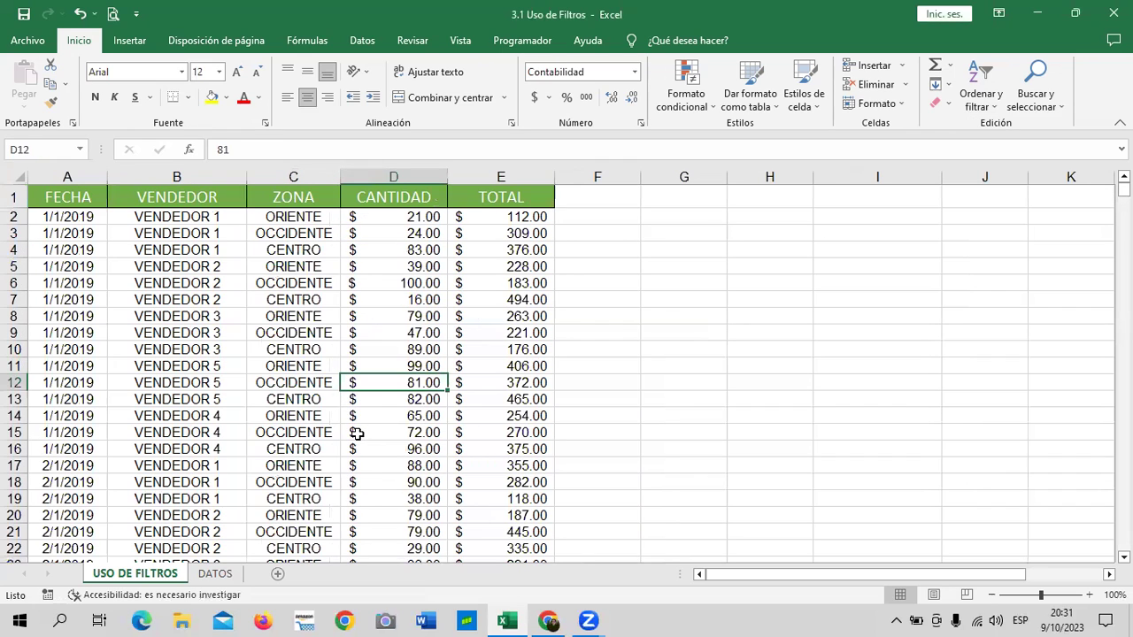
Step: Turn Filtro back on to restore clean filter arrows on the FECHA–TOTAL headers
{"action": "left_click", "coordinate": [209, 531]}
{"action": "left_click", "coordinate": [356, 513]}
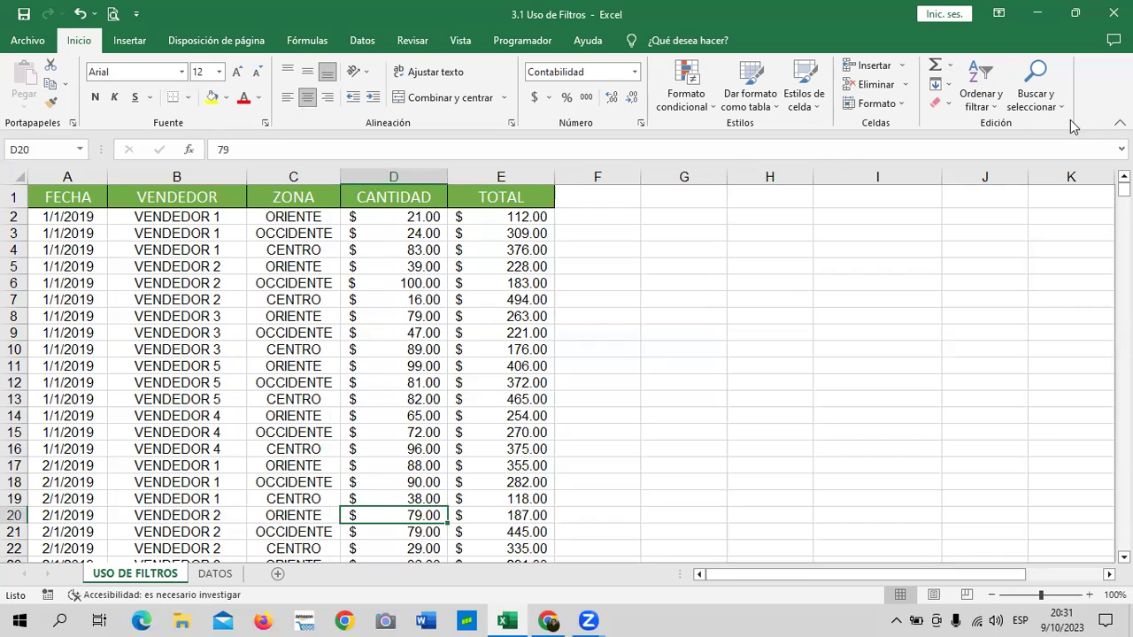
{"action": "left_click", "coordinate": [980, 95]}
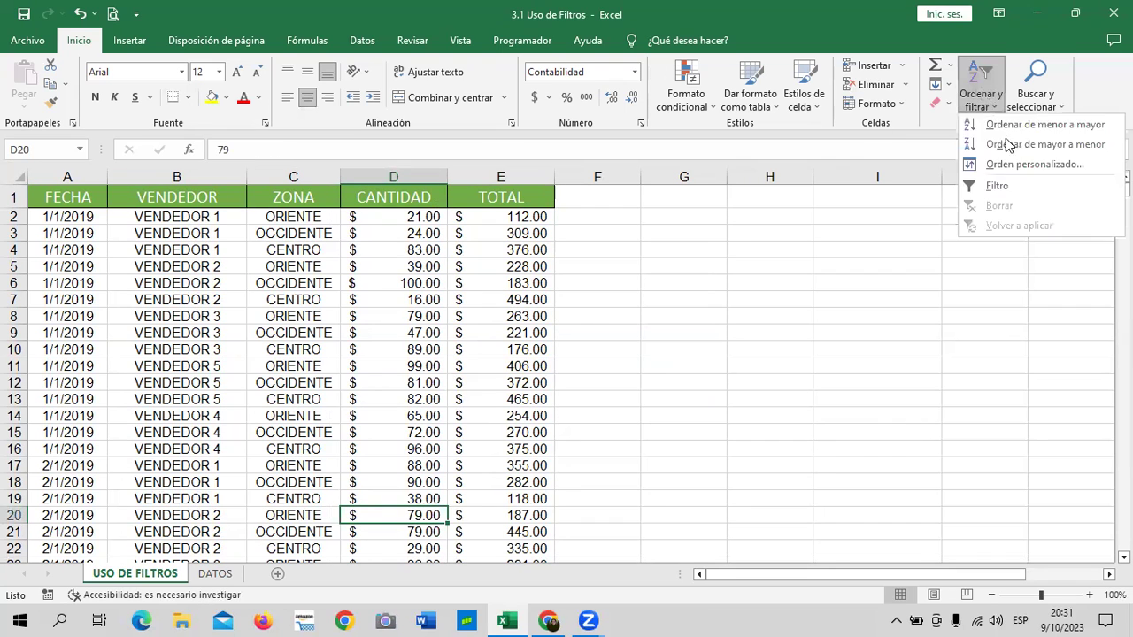
{"action": "left_click", "coordinate": [1005, 187]}
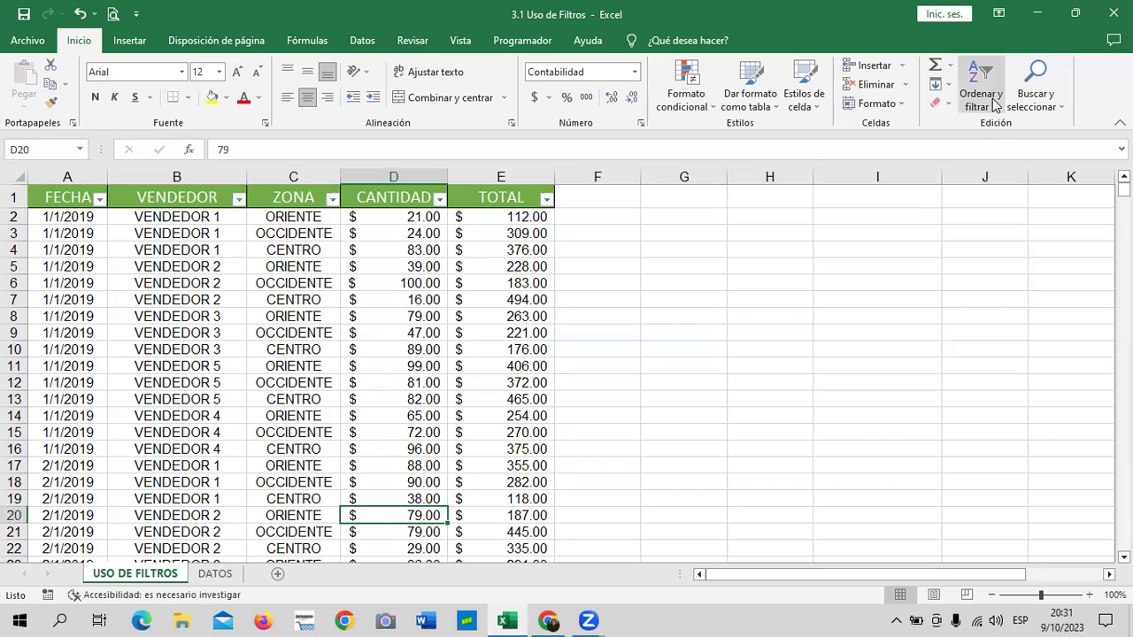
{"action": "left_click", "coordinate": [995, 104]}
{"action": "left_click", "coordinate": [1020, 195]}
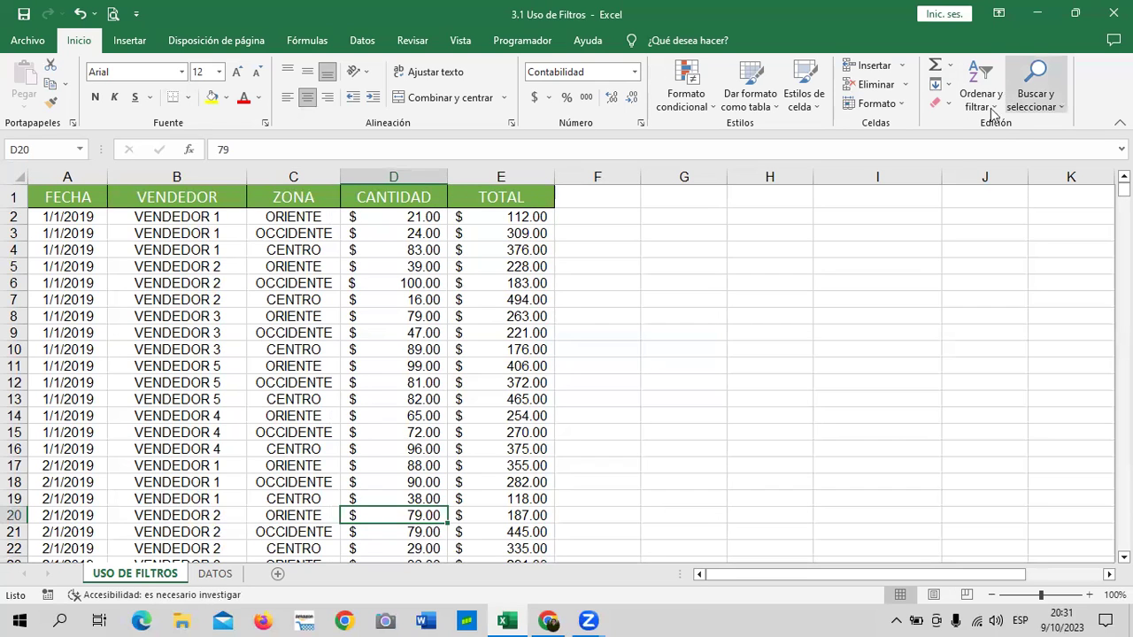
{"action": "left_click", "coordinate": [995, 111]}
{"action": "left_click", "coordinate": [1014, 188]}
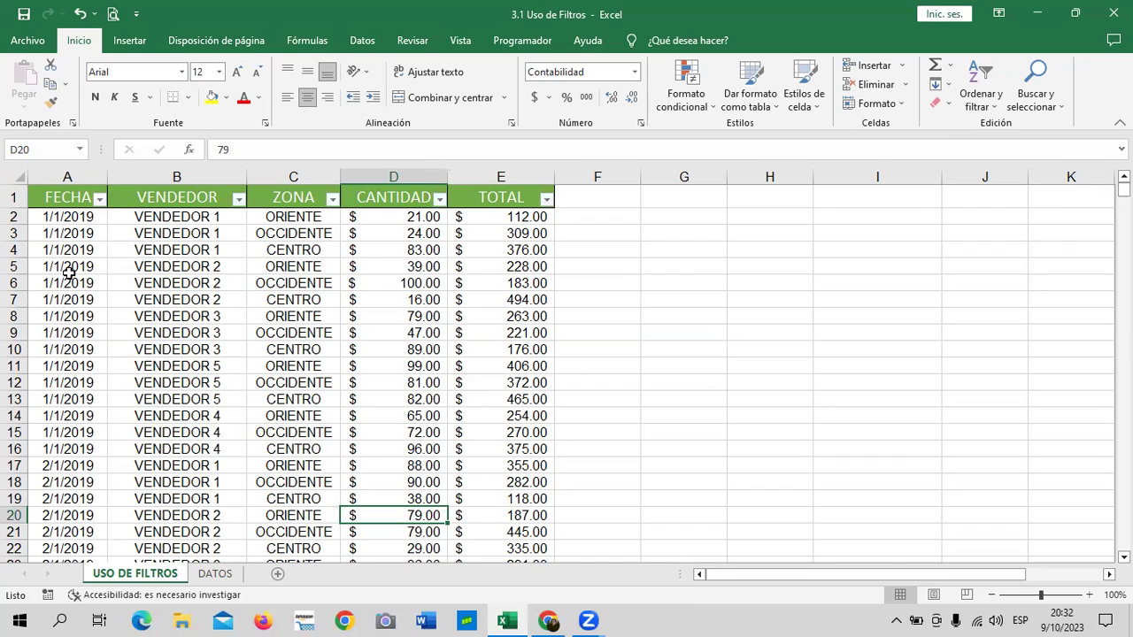
{"action": "left_click", "coordinate": [403, 406]}
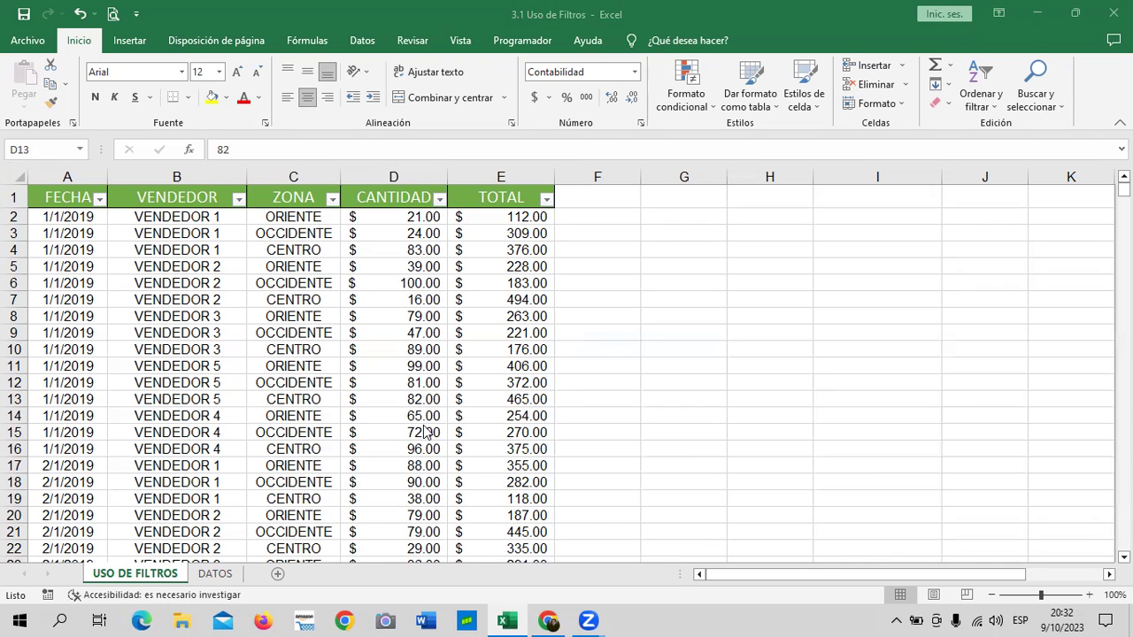
{"action": "scroll", "coordinate": [412, 431], "scroll_direction": "down", "scroll_amount": 5}
{"action": "scroll", "coordinate": [412, 427], "scroll_direction": "down", "scroll_amount": 4}
{"action": "scroll", "coordinate": [411, 426], "scroll_direction": "down", "scroll_amount": 9}
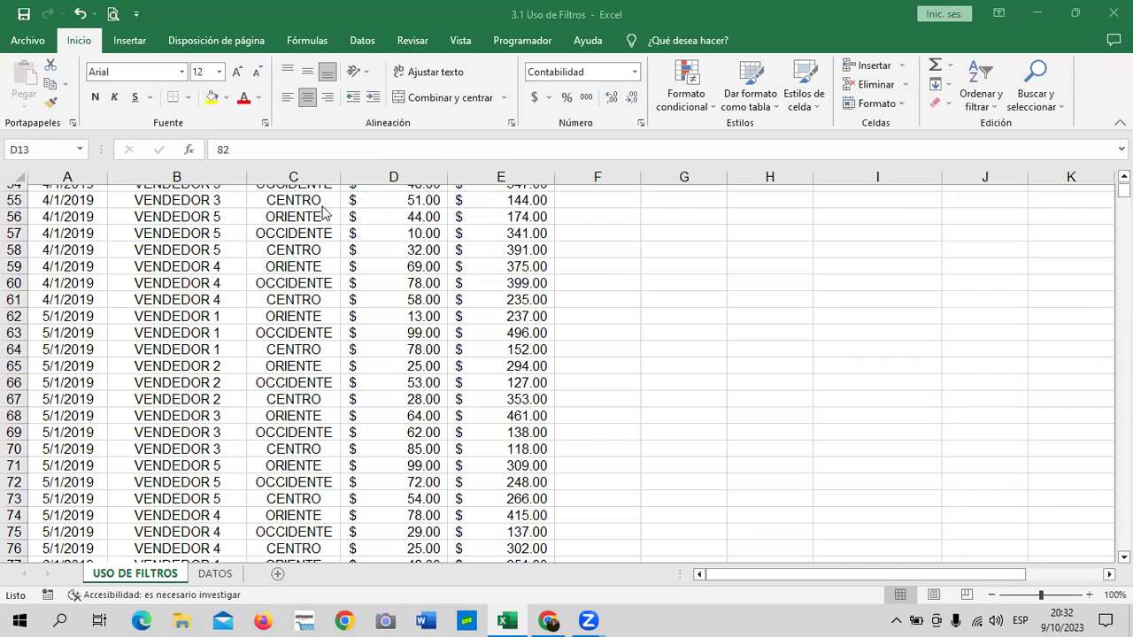
{"action": "scroll", "coordinate": [363, 397], "scroll_direction": "up", "scroll_amount": 3}
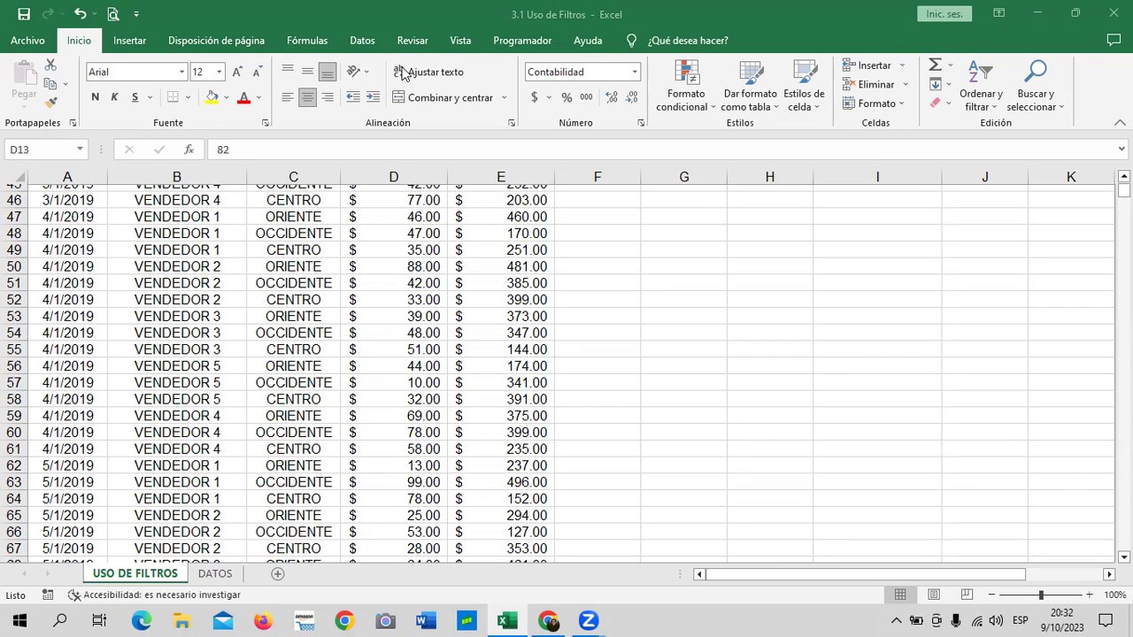
{"action": "left_click", "coordinate": [337, 405]}
{"action": "left_click", "coordinate": [666, 443]}
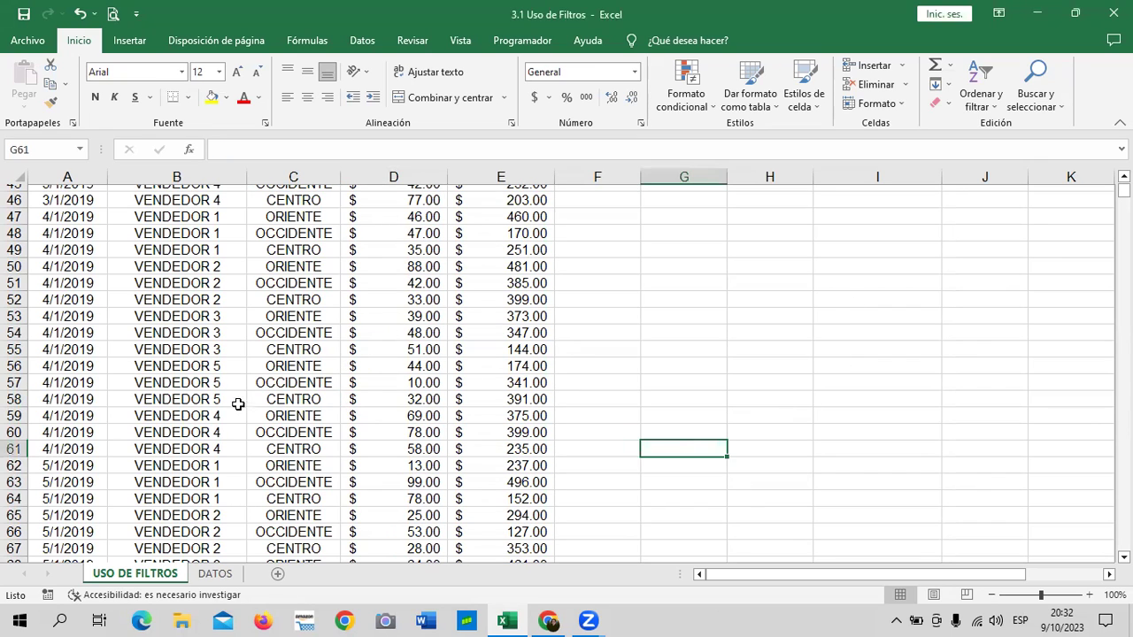
{"action": "left_click", "coordinate": [781, 315]}
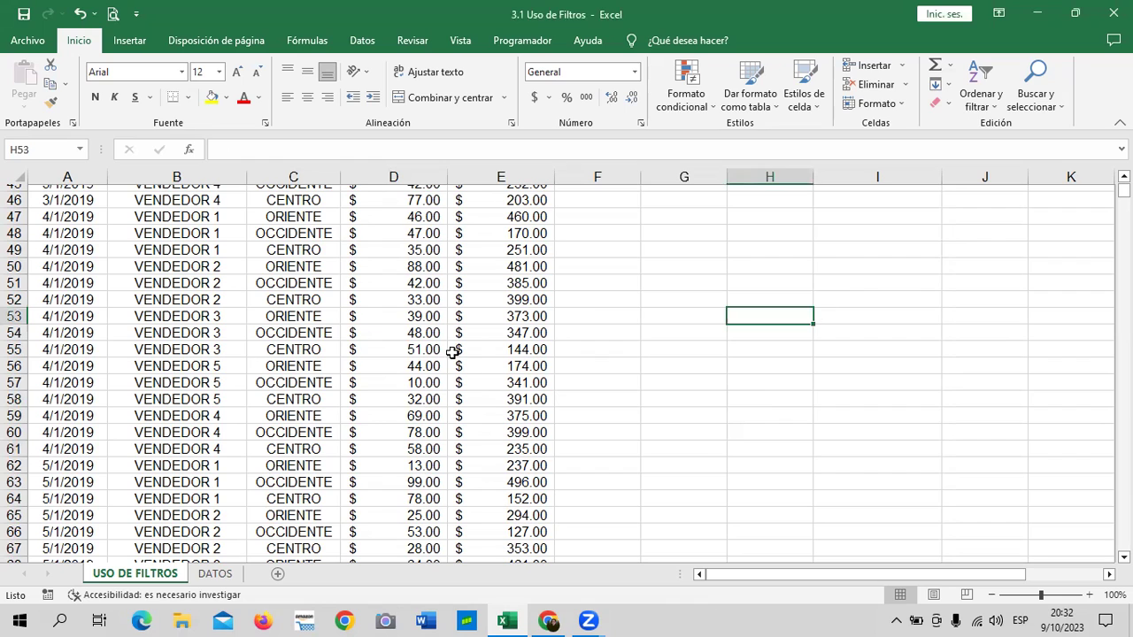
{"action": "scroll", "coordinate": [453, 352], "scroll_direction": "up", "scroll_amount": 15}
{"action": "left_click", "coordinate": [771, 432]}
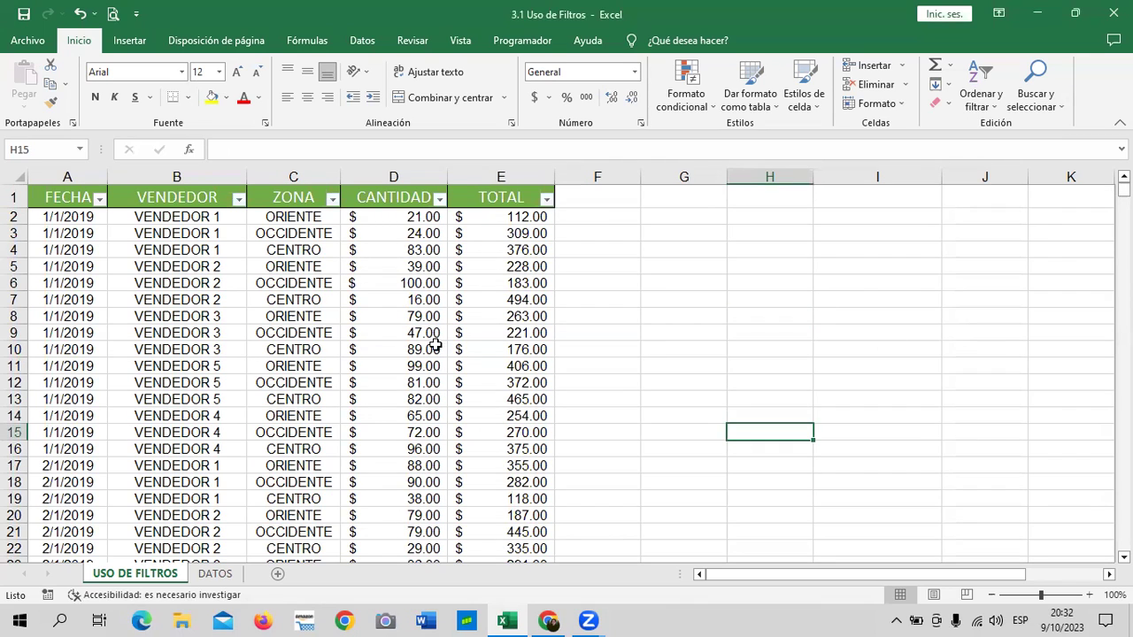
Step: Turn AutoFilter off with Ctrl+Shift+L; retrying Filtro from an empty cell shows an error, dismissed
{"action": "key", "text": "ctrl+shift+l"}
{"action": "left_click", "coordinate": [930, 314]}
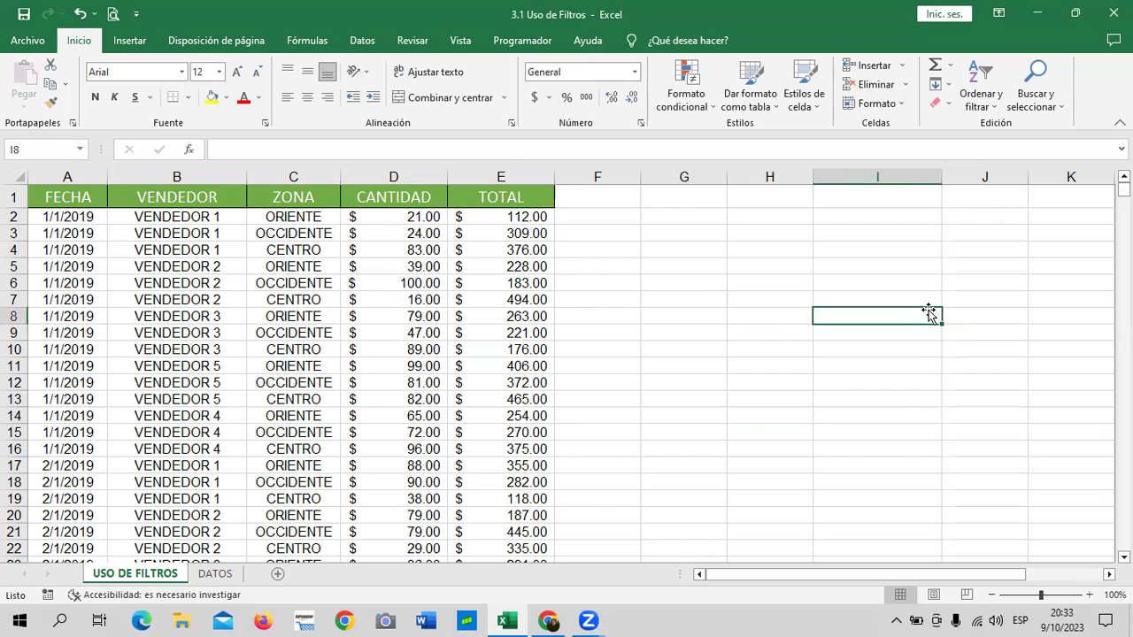
{"action": "left_click", "coordinate": [795, 333]}
{"action": "left_click", "coordinate": [987, 95]}
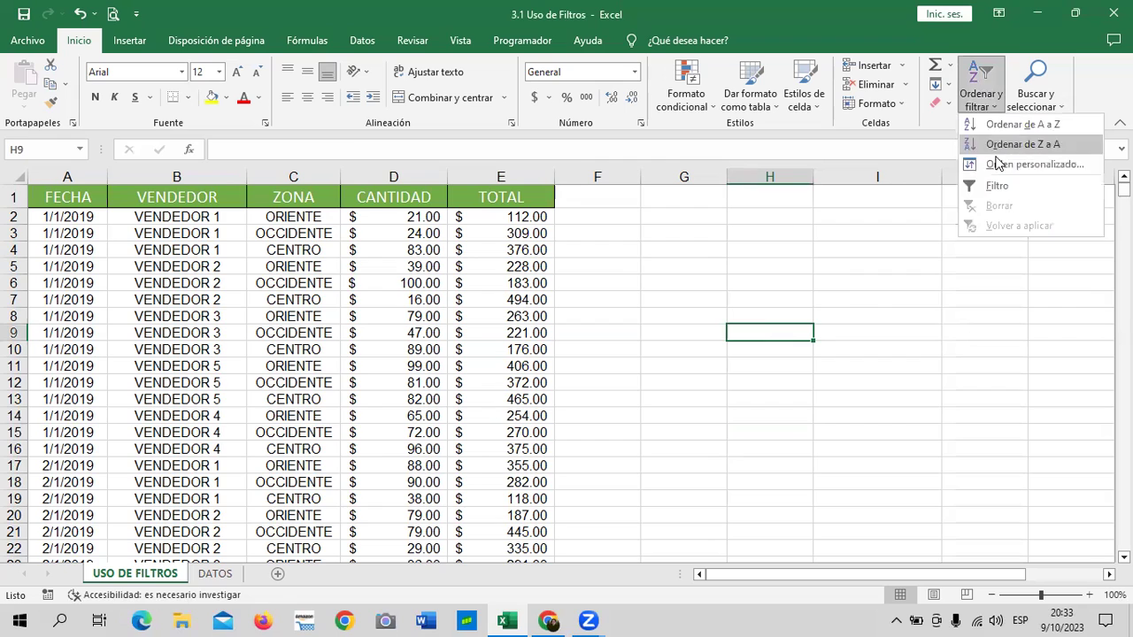
{"action": "left_click", "coordinate": [1003, 191]}
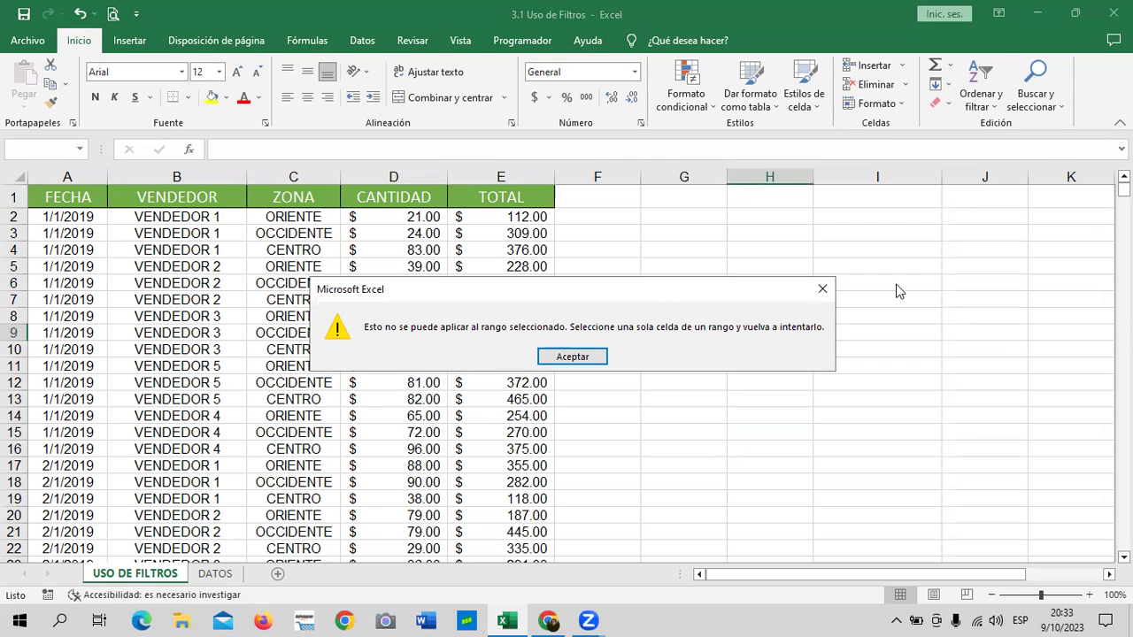
{"action": "left_click", "coordinate": [574, 357]}
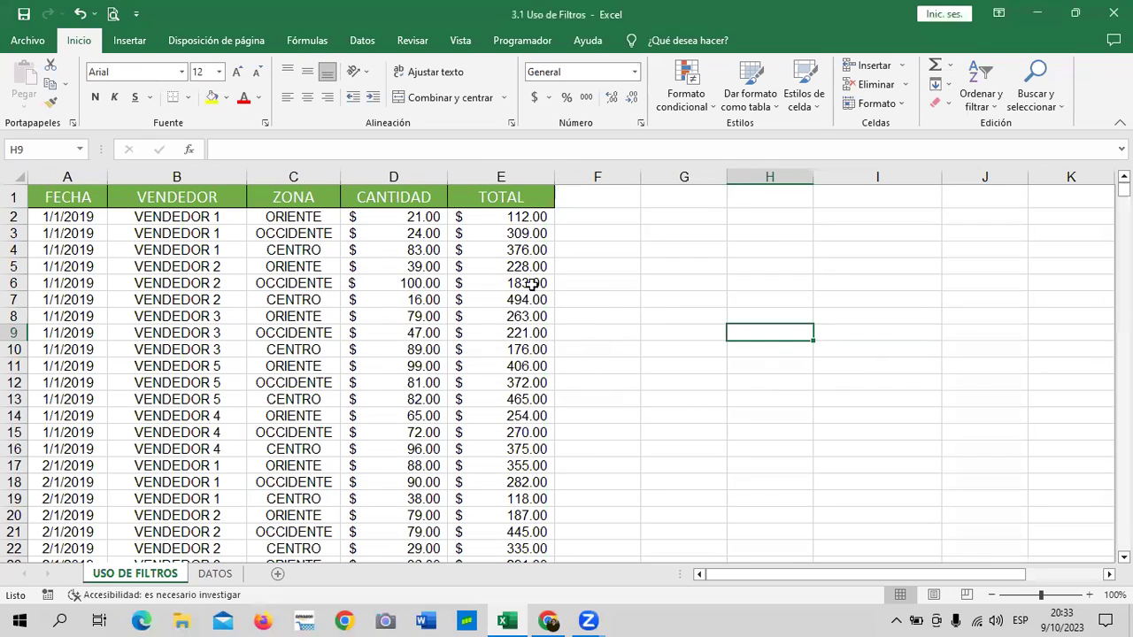
Step: Select cells inside the sales table, including the ZONA and TOTAL headers
{"action": "mouse_move", "coordinate": [786, 248]}
{"action": "left_mouse_down"}
{"action": "mouse_move", "coordinate": [1018, 416]}
{"action": "mouse_move", "coordinate": [990, 428]}
{"action": "left_mouse_up"}
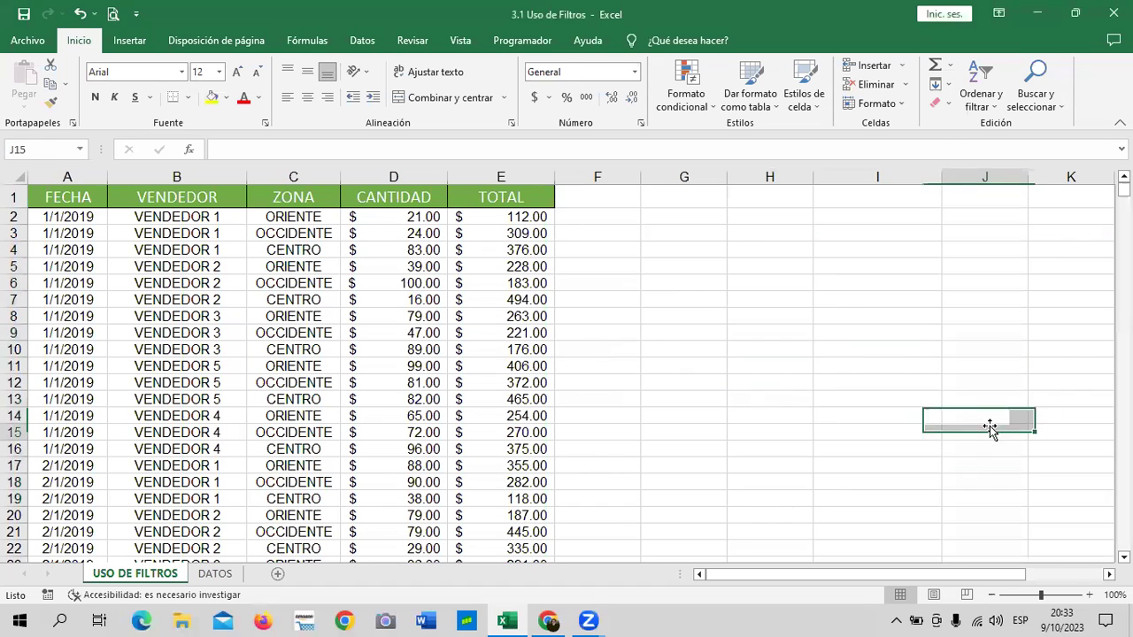
{"action": "left_click", "coordinate": [197, 365]}
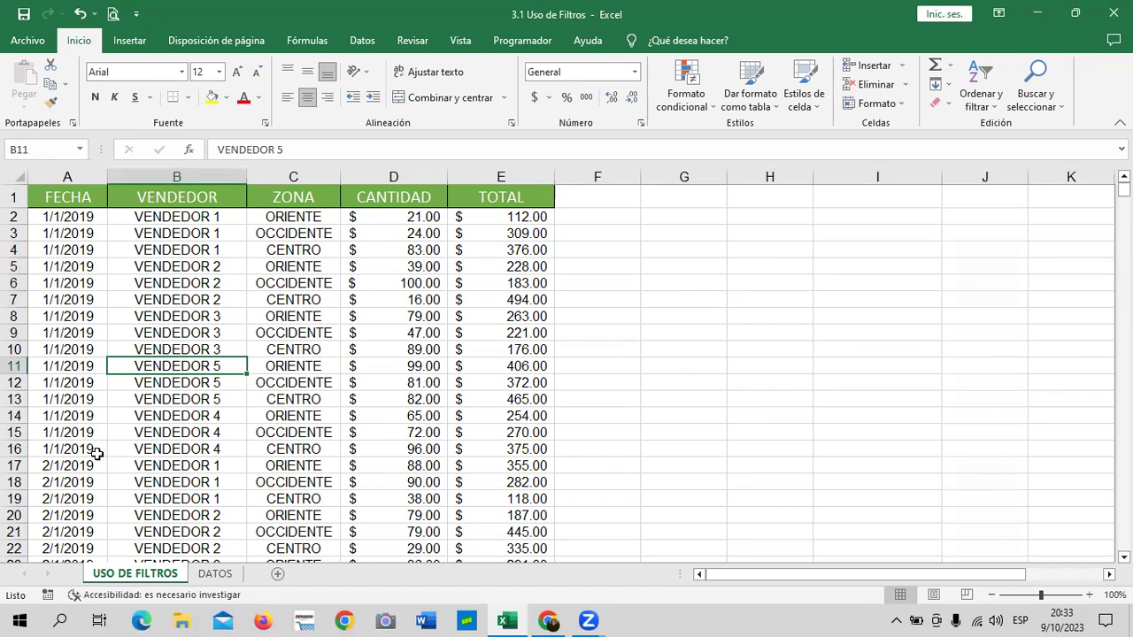
{"action": "left_click", "coordinate": [65, 484]}
{"action": "left_click", "coordinate": [271, 197]}
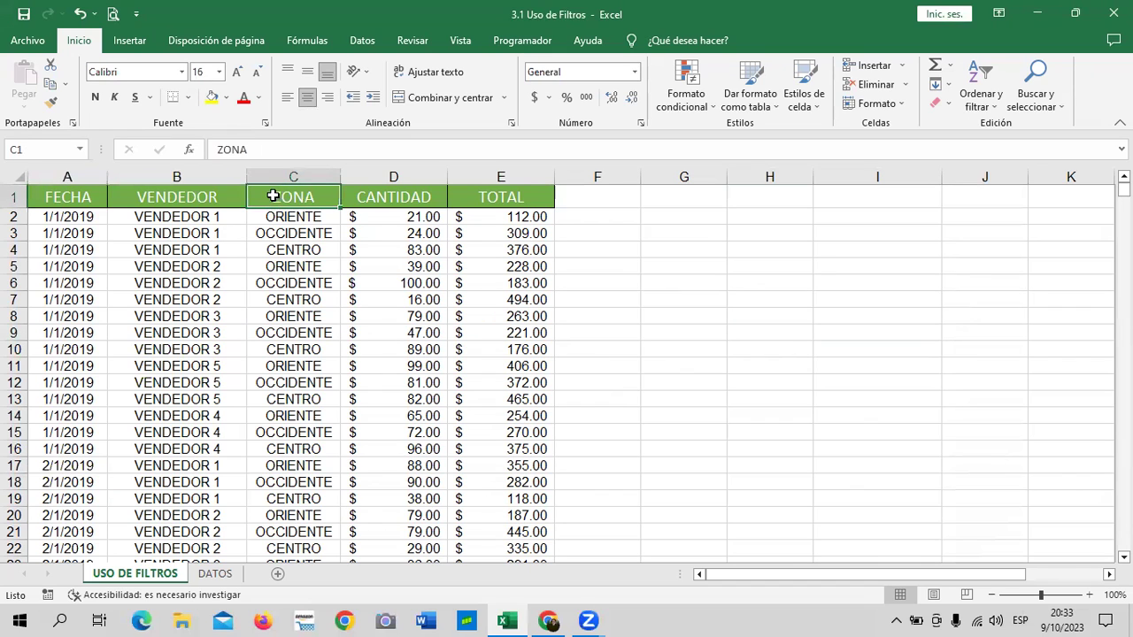
{"action": "left_click", "coordinate": [521, 200]}
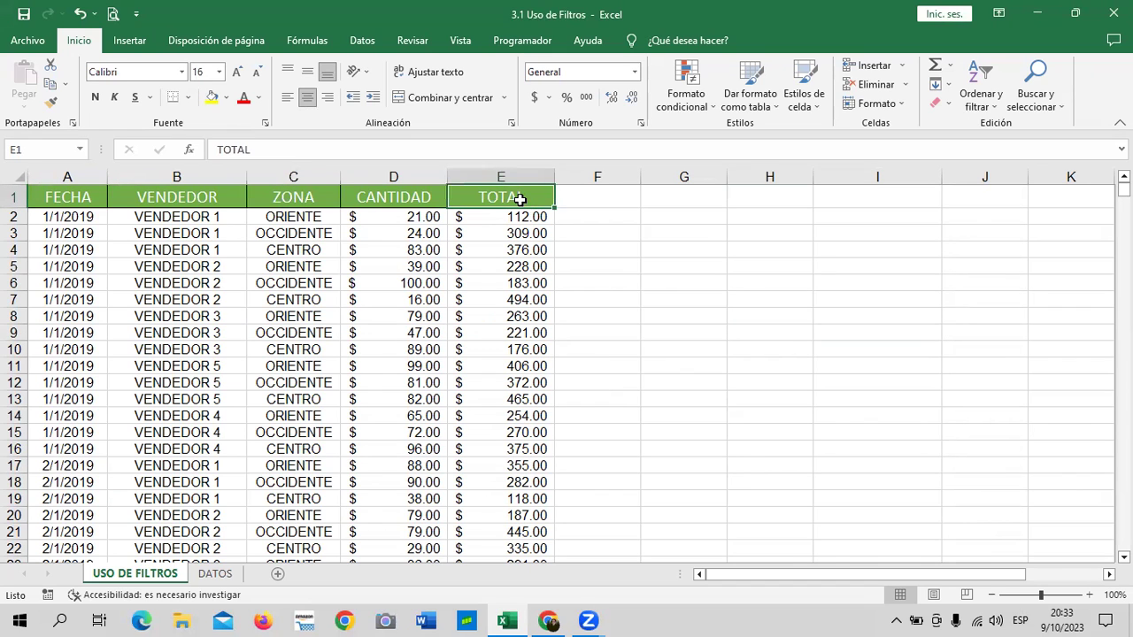
{"action": "scroll", "coordinate": [342, 468], "scroll_direction": "down", "scroll_amount": 5}
{"action": "scroll", "coordinate": [343, 453], "scroll_direction": "down", "scroll_amount": 6}
{"action": "scroll", "coordinate": [343, 452], "scroll_direction": "down", "scroll_amount": 13}
{"action": "scroll", "coordinate": [442, 453], "scroll_direction": "down", "scroll_amount": 5}
{"action": "left_click", "coordinate": [55, 433]}
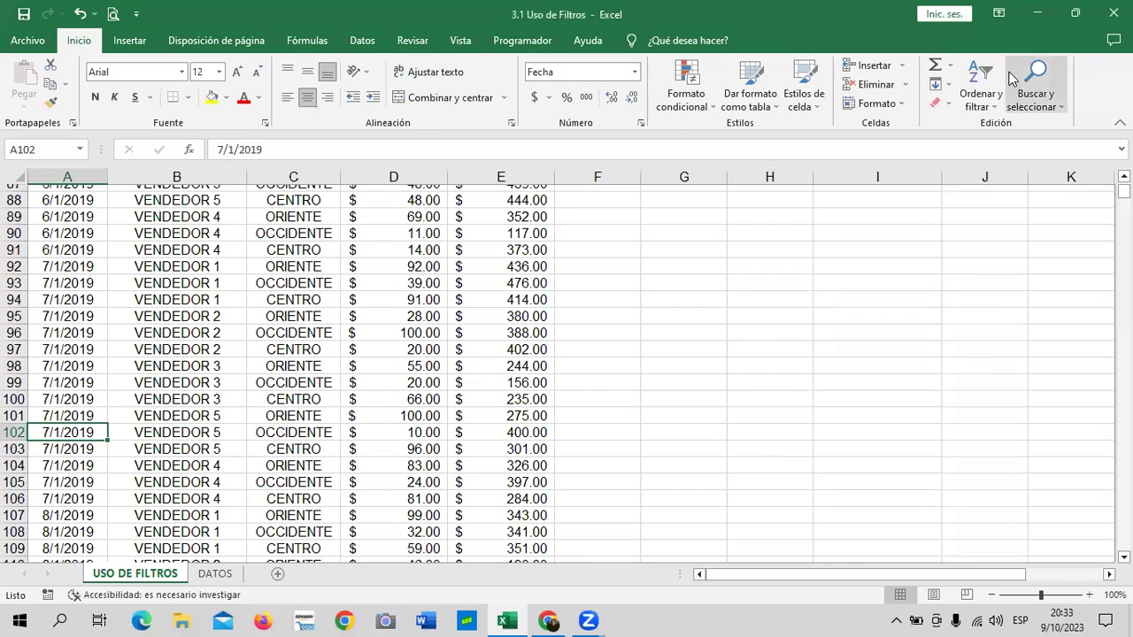
Step: Reapply Filtro to the FECHA–TOTAL headers and scroll back to the top
{"action": "left_click", "coordinate": [980, 93]}
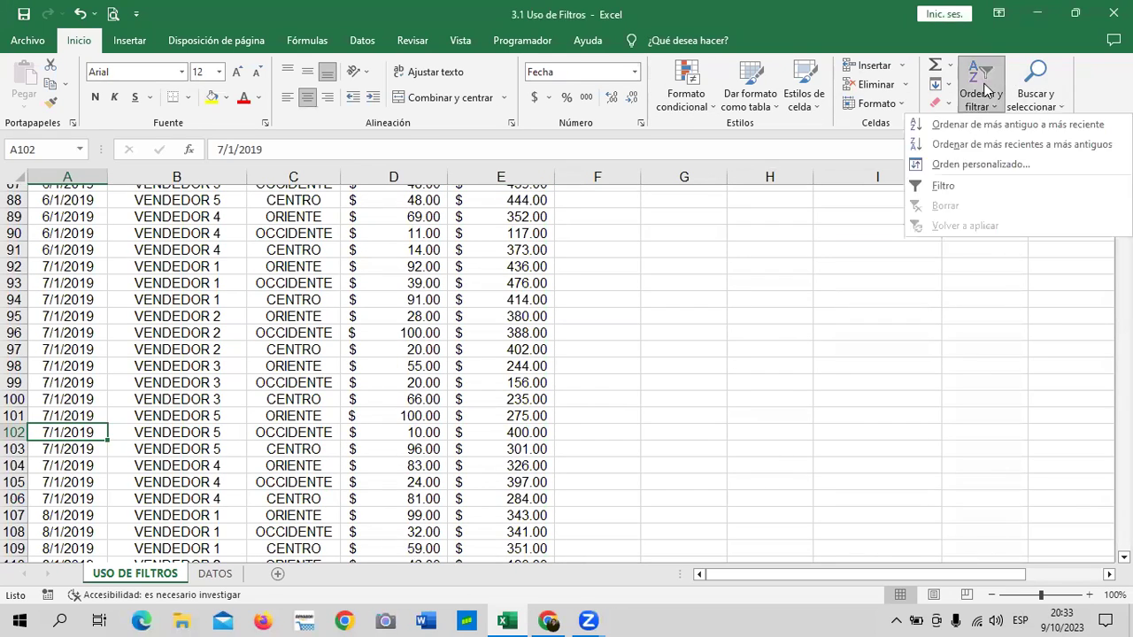
{"action": "left_click", "coordinate": [977, 186]}
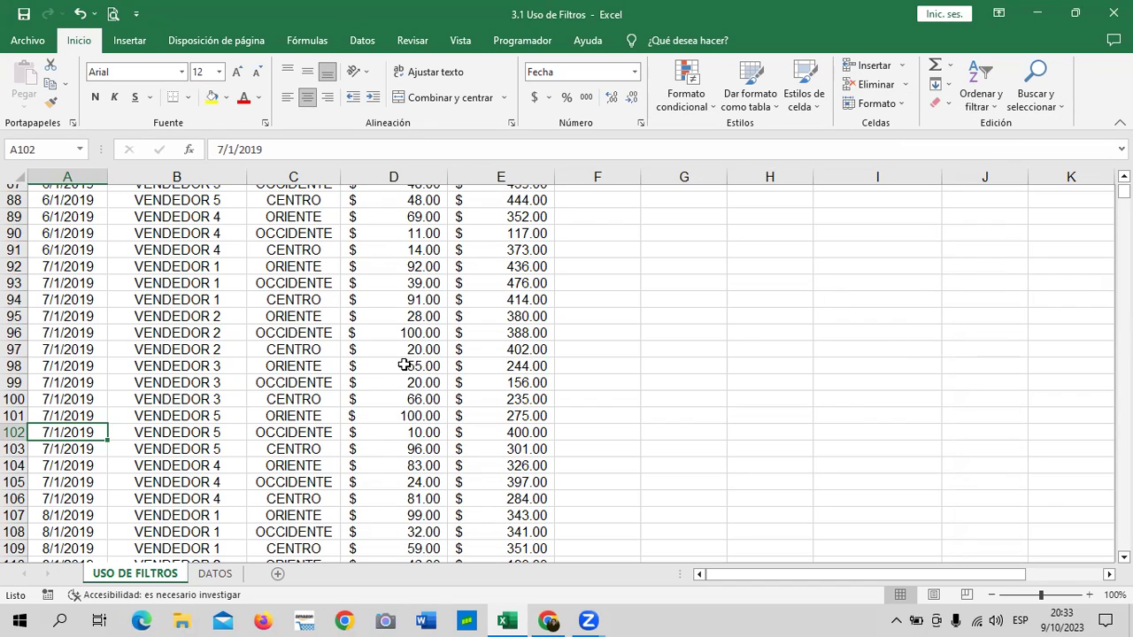
{"action": "scroll", "coordinate": [404, 365], "scroll_direction": "up", "scroll_amount": 9}
{"action": "scroll", "coordinate": [404, 365], "scroll_direction": "up", "scroll_amount": 14}
{"action": "scroll", "coordinate": [403, 365], "scroll_direction": "up", "scroll_amount": 6}
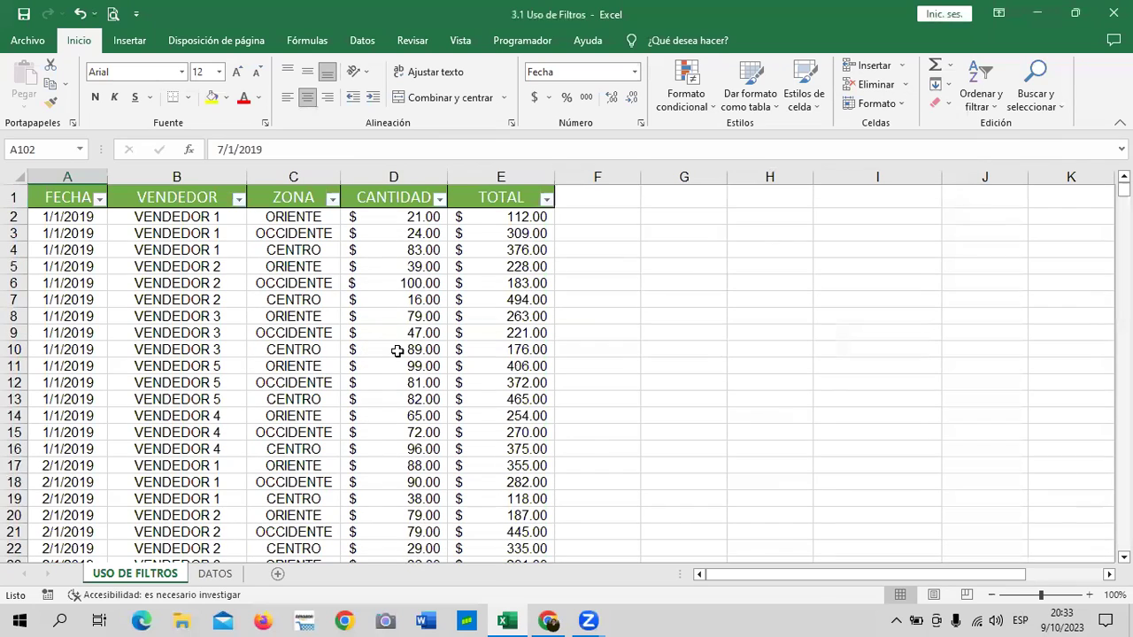
Step: From the TOTAL header, show the Datos tab's sort and filter tools, selecting G3:J15 and then H19
{"action": "left_click", "coordinate": [523, 200]}
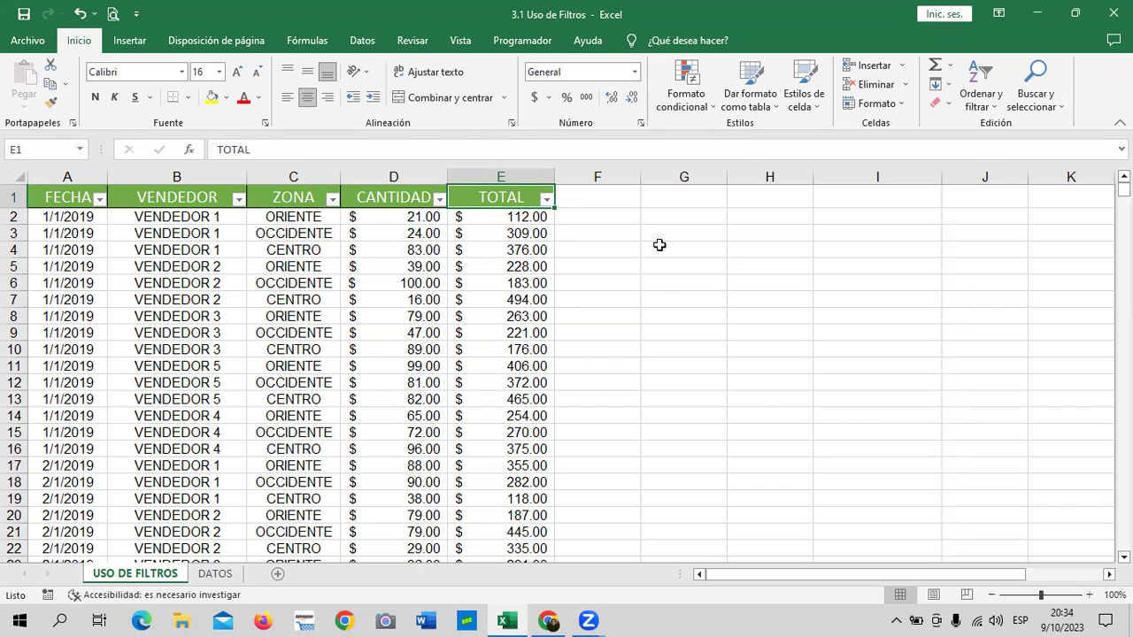
{"action": "left_click", "coordinate": [362, 42]}
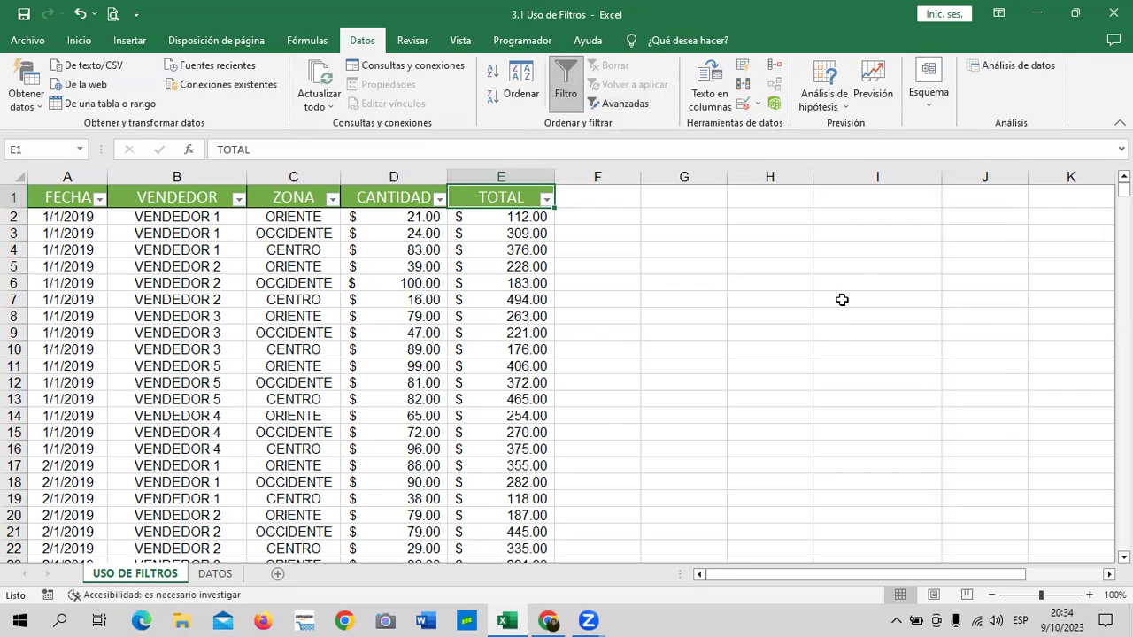
{"action": "left_click_drag", "start_coordinate": [684, 232], "coordinate": [974, 430]}
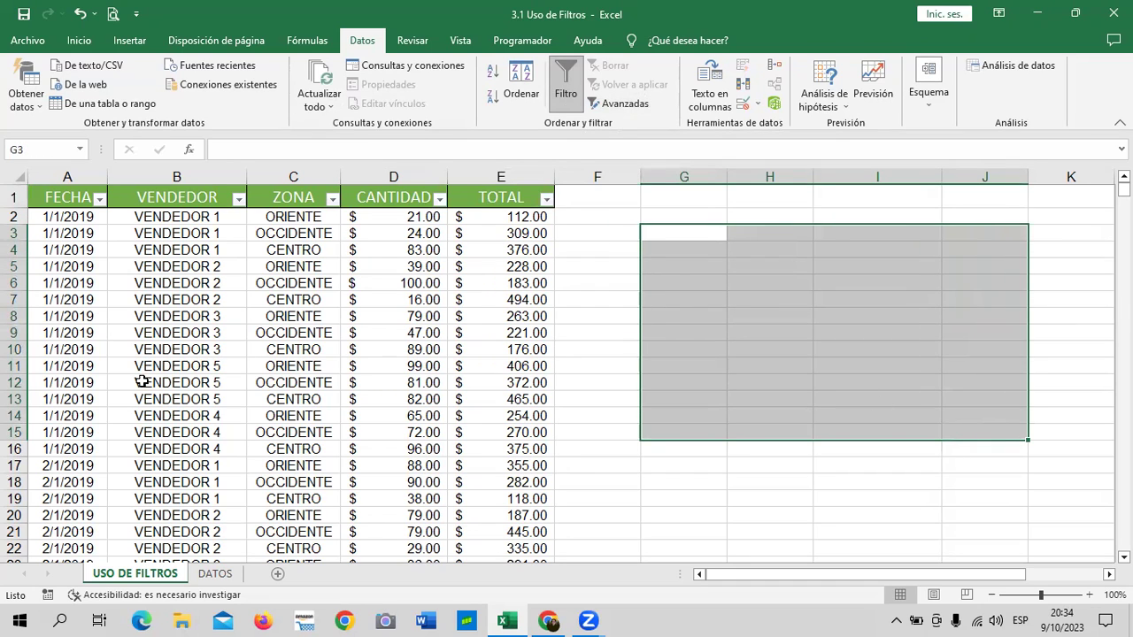
{"action": "left_click", "coordinate": [733, 496]}
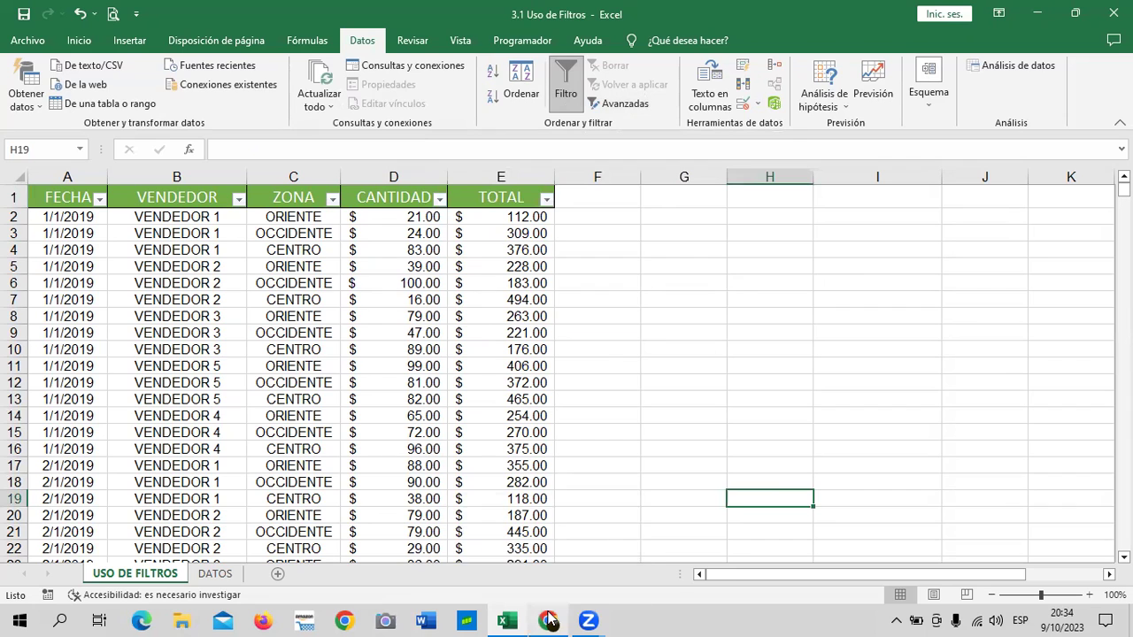
Step: Bring up Chrome and scroll the Inglés Corporativo page to the 3.2 Uso de Filtros video
{"action": "mouse_move", "coordinate": [549, 621]}
{"action": "left_click", "coordinate": [591, 575]}
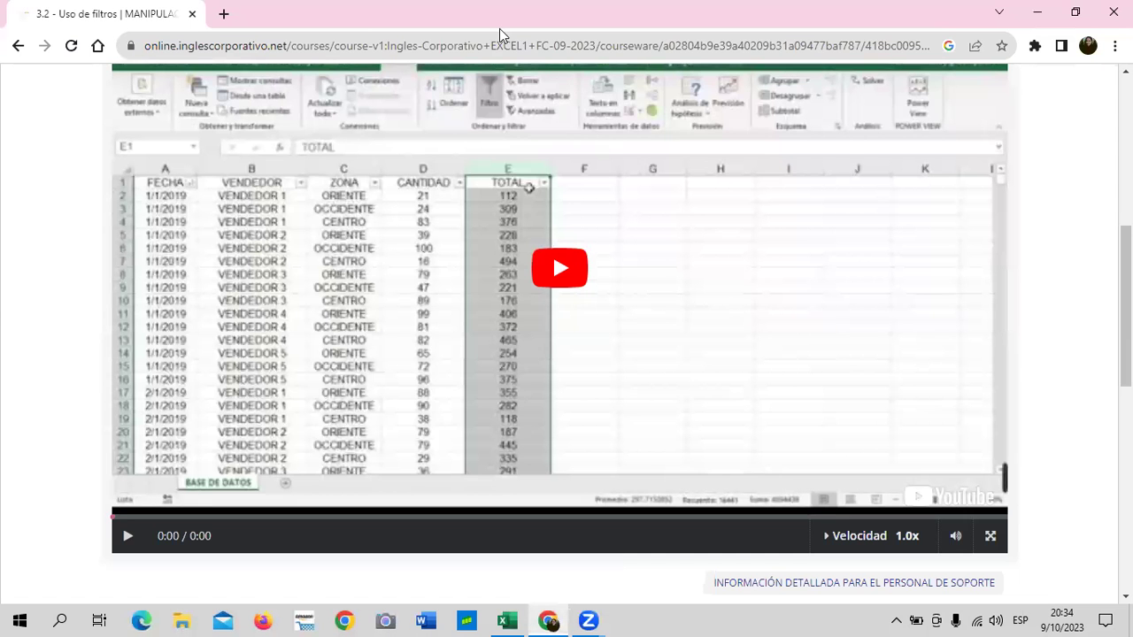
{"action": "scroll", "coordinate": [594, 124], "scroll_direction": "up", "scroll_amount": 3}
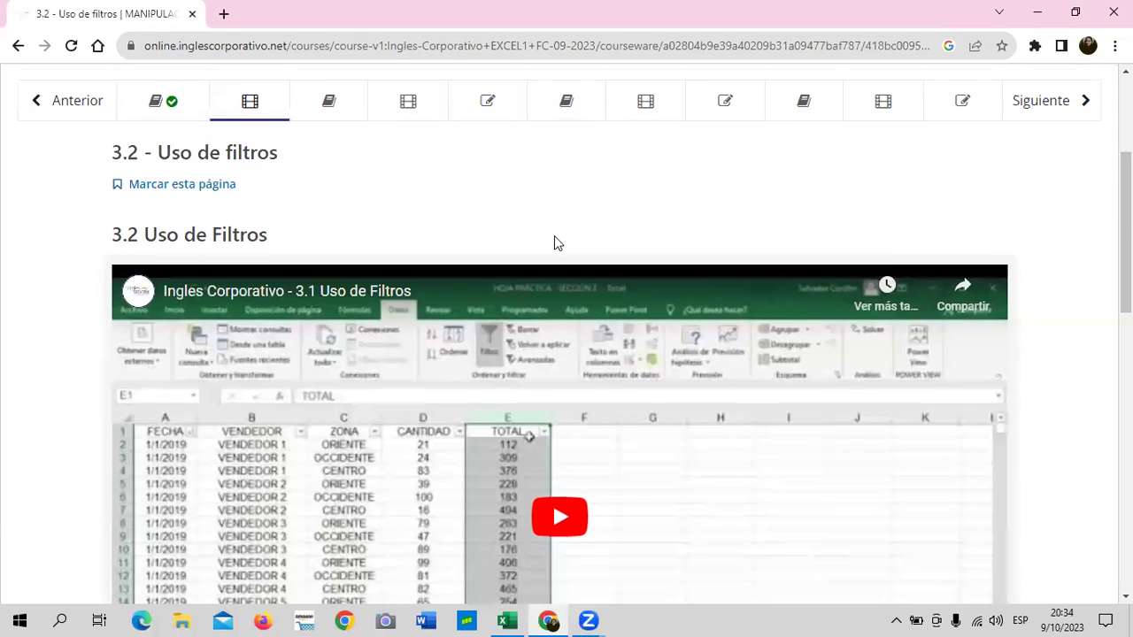
{"action": "scroll", "coordinate": [555, 235], "scroll_direction": "down", "scroll_amount": 3}
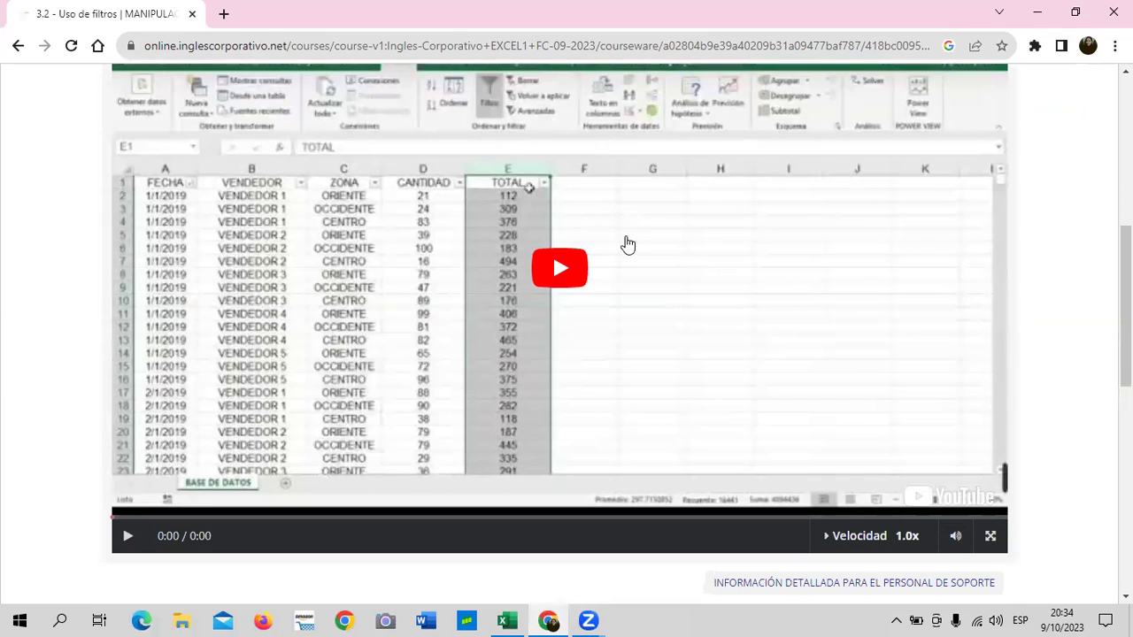
{"action": "scroll", "coordinate": [442, 506], "scroll_direction": "up", "scroll_amount": 2}
{"action": "mouse_move", "coordinate": [505, 621]}
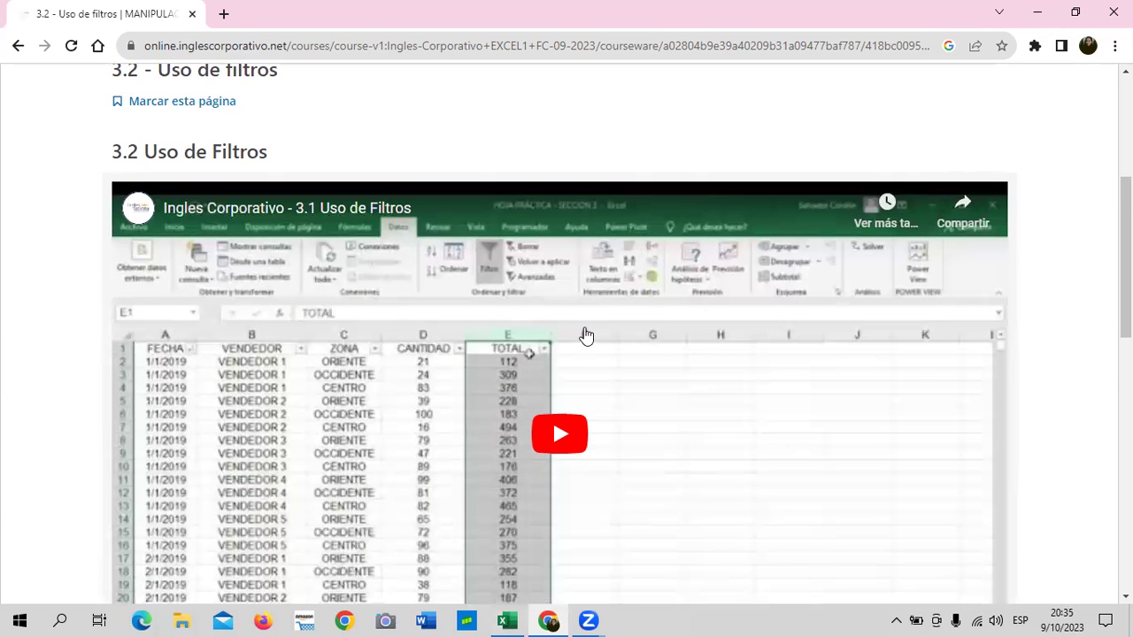
{"action": "scroll", "coordinate": [582, 332], "scroll_direction": "down", "scroll_amount": 1}
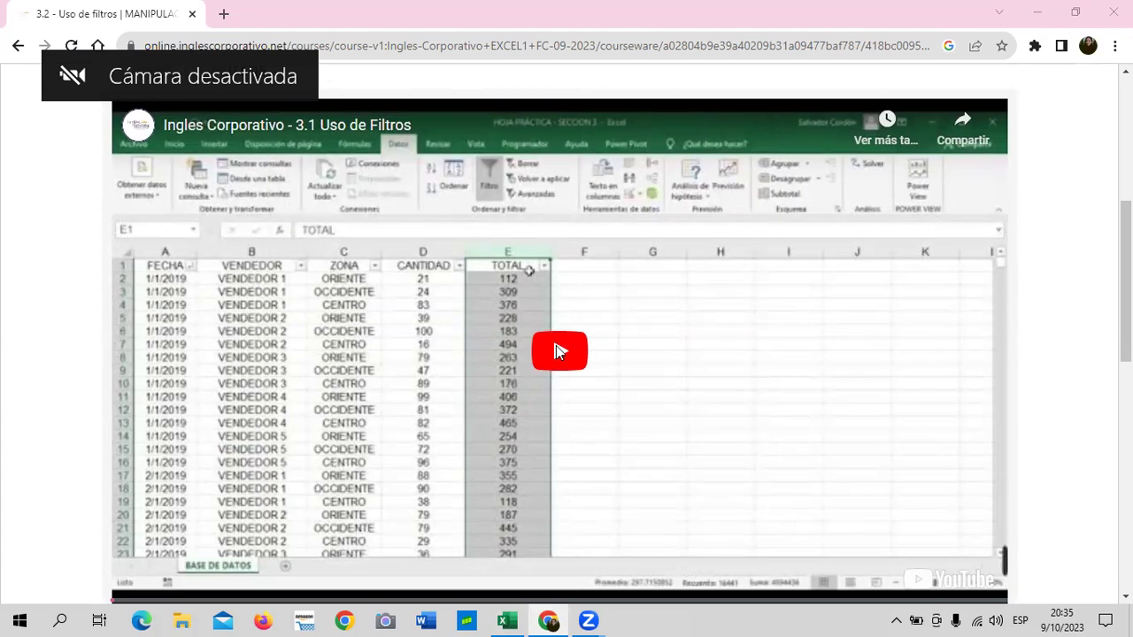
Step: Play the embedded 3.1 Uso de Filtros YouTube tutorial
{"action": "left_click", "coordinate": [557, 351]}
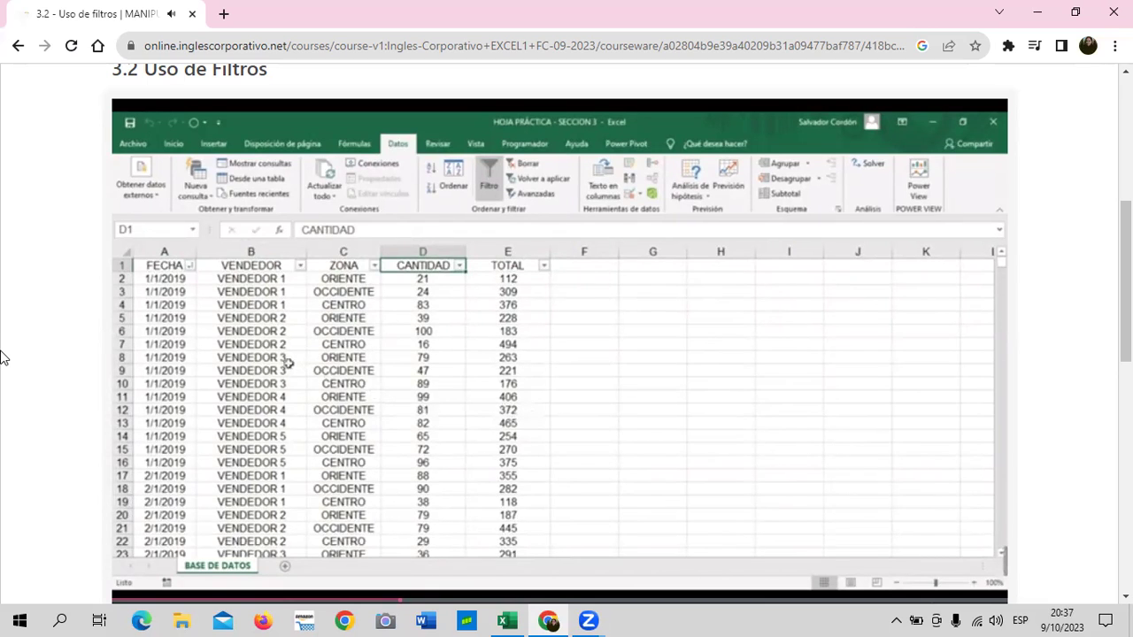
Step: Watch the 3.1 Uso de Filtros video through to its end screen of suggested videos
{"action": "mouse_move", "coordinate": [682, 116]}
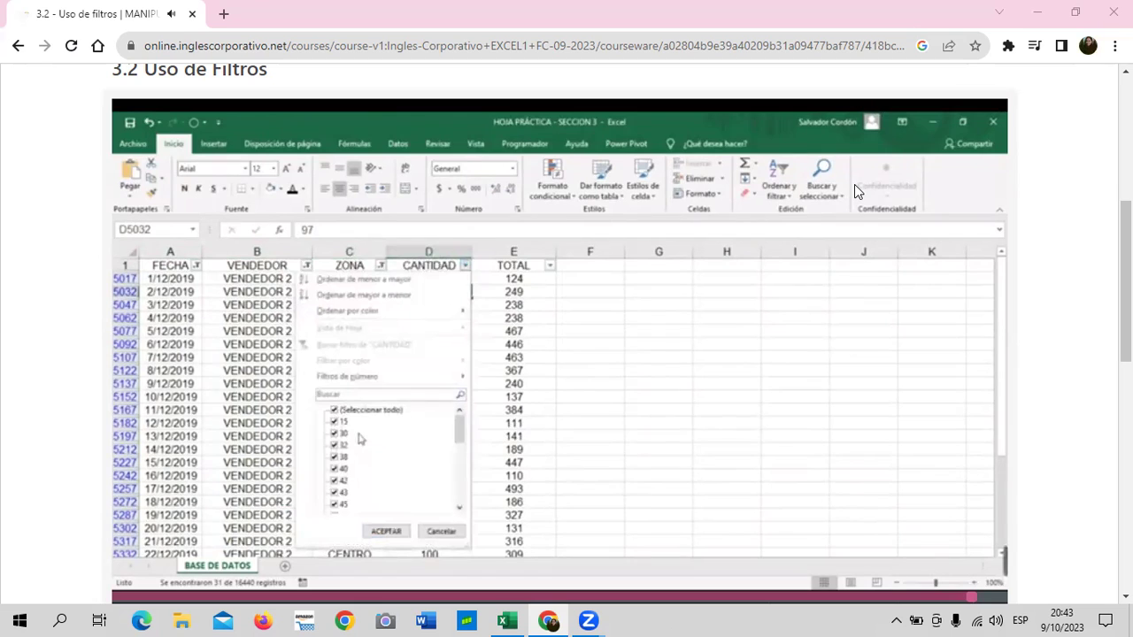
{"action": "mouse_move", "coordinate": [450, 231]}
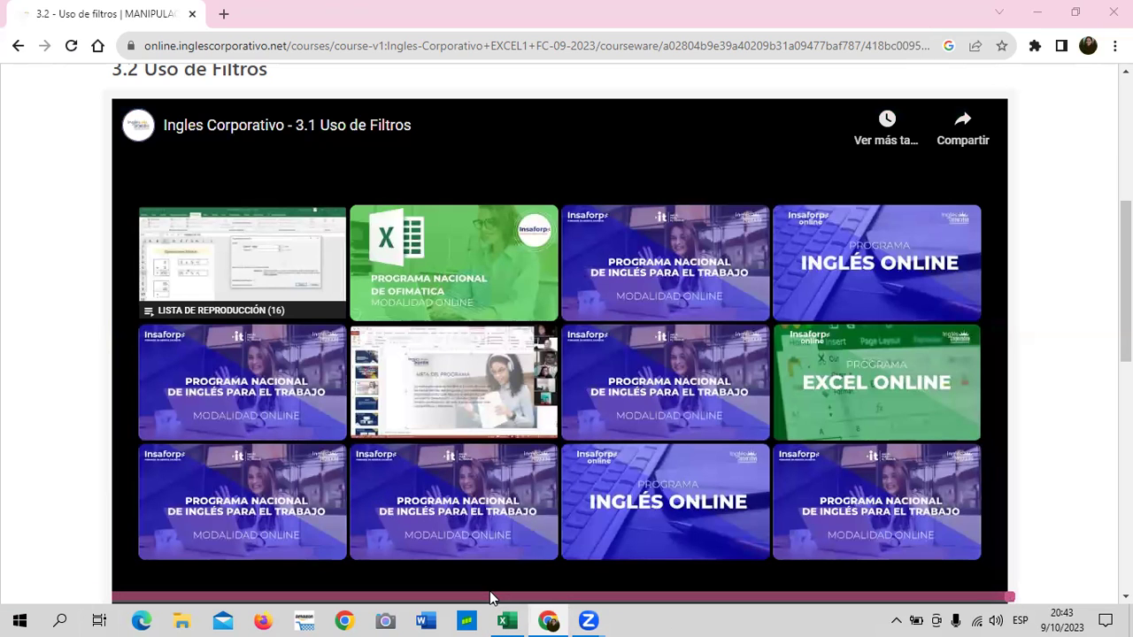
{"action": "mouse_move", "coordinate": [501, 619]}
{"action": "left_click", "coordinate": [513, 555]}
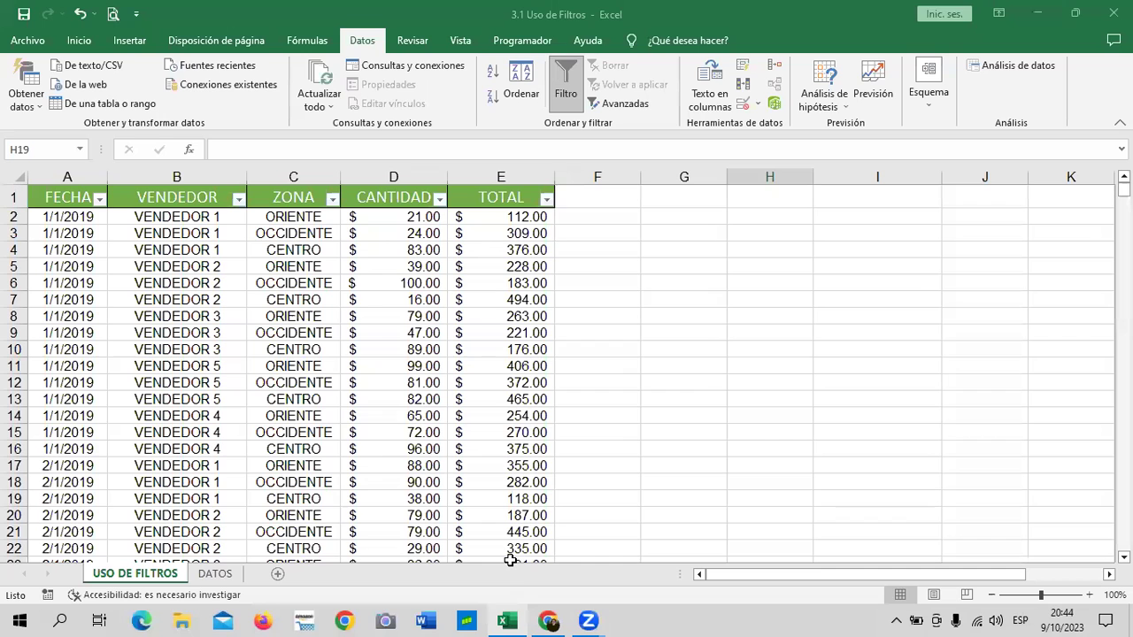
{"action": "left_click", "coordinate": [439, 198]}
{"action": "mouse_move", "coordinate": [381, 344]}
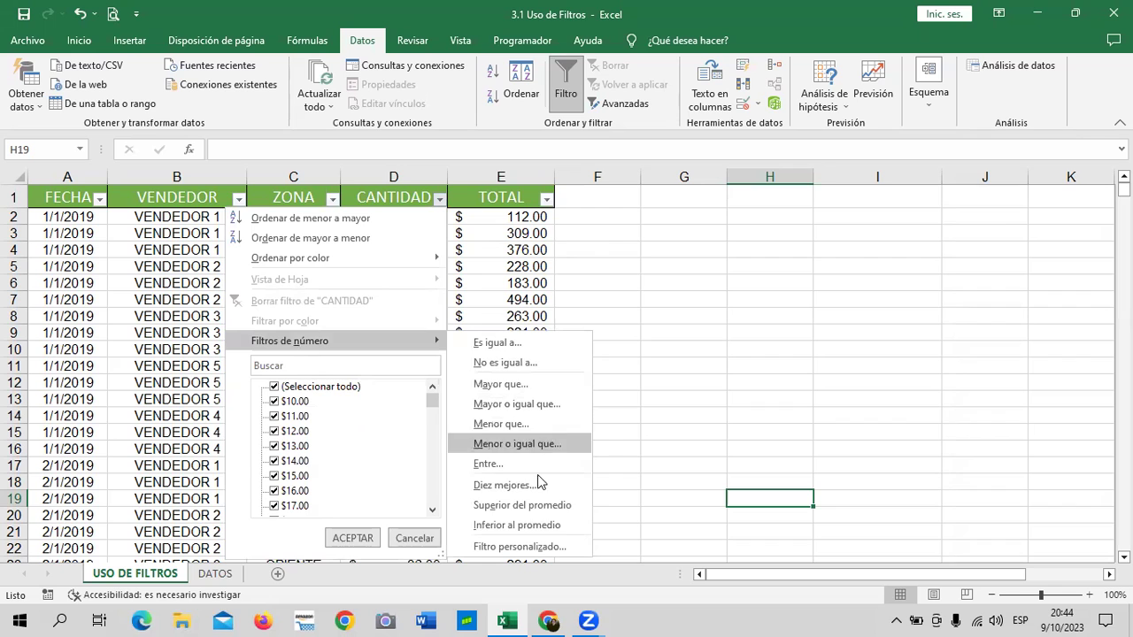
{"action": "left_click", "coordinate": [686, 370]}
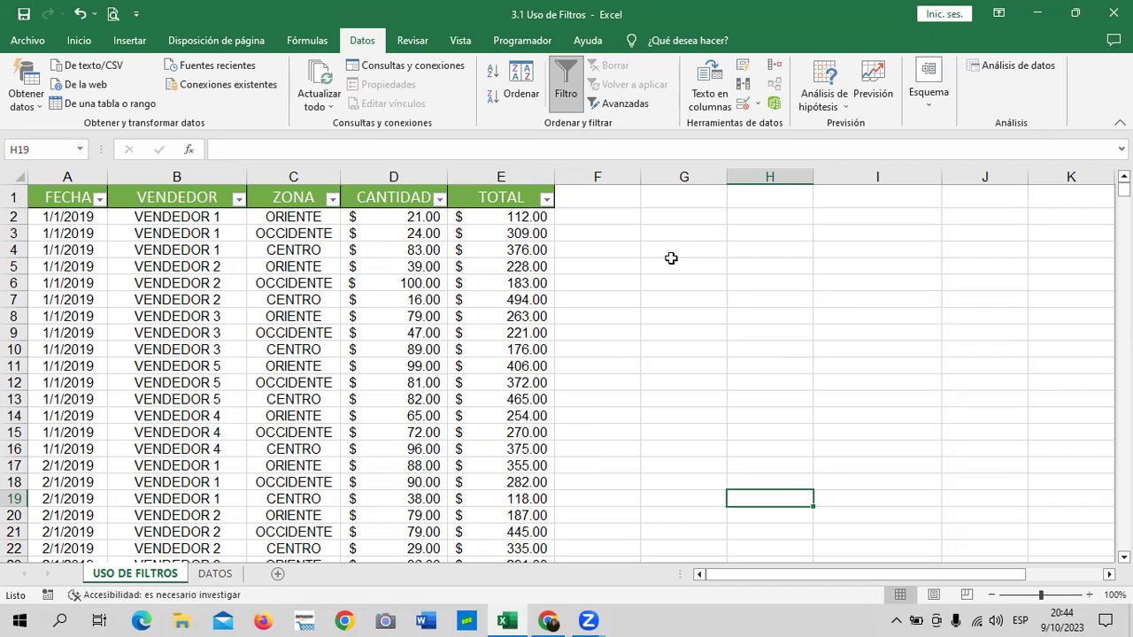
{"action": "left_click", "coordinate": [822, 387]}
Step: Add a Hoja2 sheet, then on DATOS turn off the header filter arrows via Ordenar y filtrar > Filtro
{"action": "left_click", "coordinate": [277, 576]}
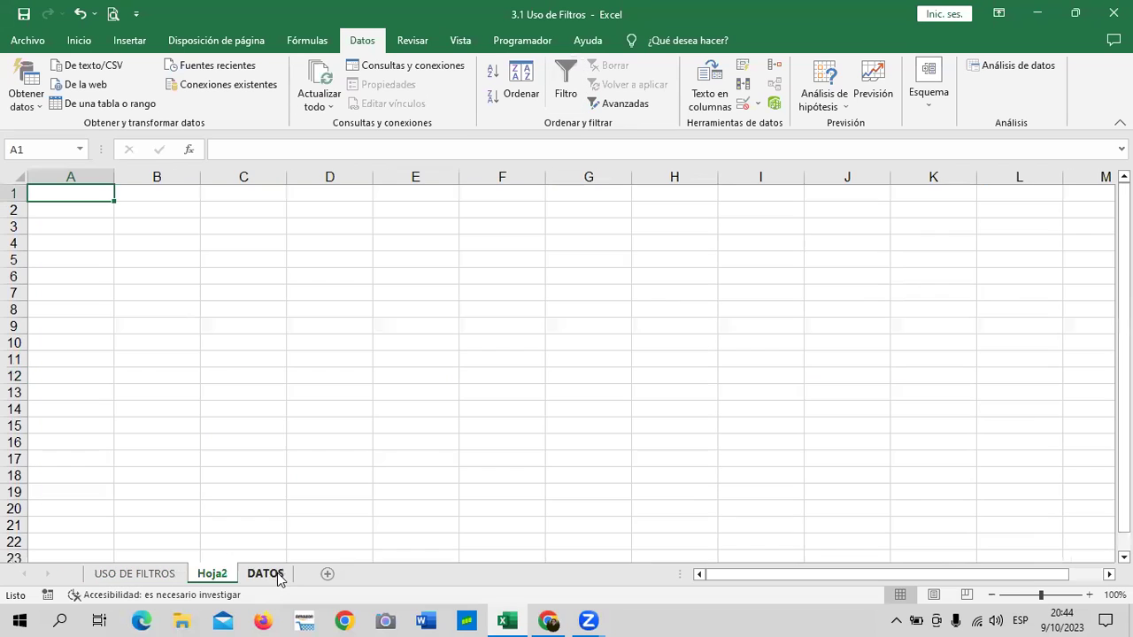
{"action": "left_click", "coordinate": [265, 574]}
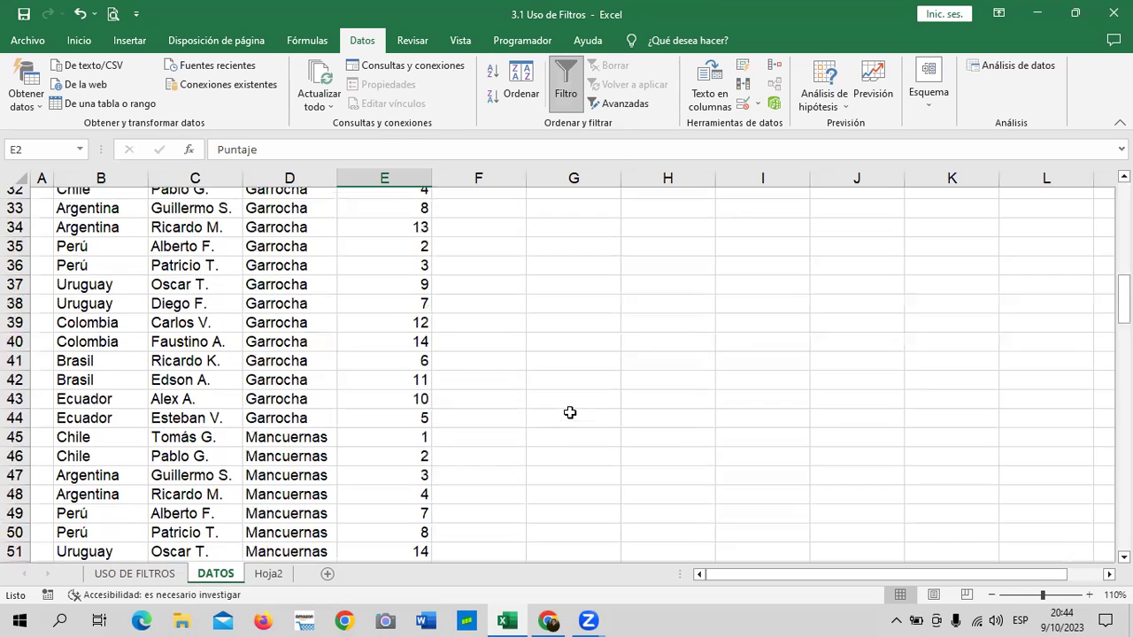
{"action": "scroll", "coordinate": [570, 412], "scroll_direction": "up", "scroll_amount": 5}
{"action": "scroll", "coordinate": [567, 412], "scroll_direction": "up", "scroll_amount": 6}
{"action": "left_click", "coordinate": [305, 339]}
{"action": "left_click", "coordinate": [257, 297]}
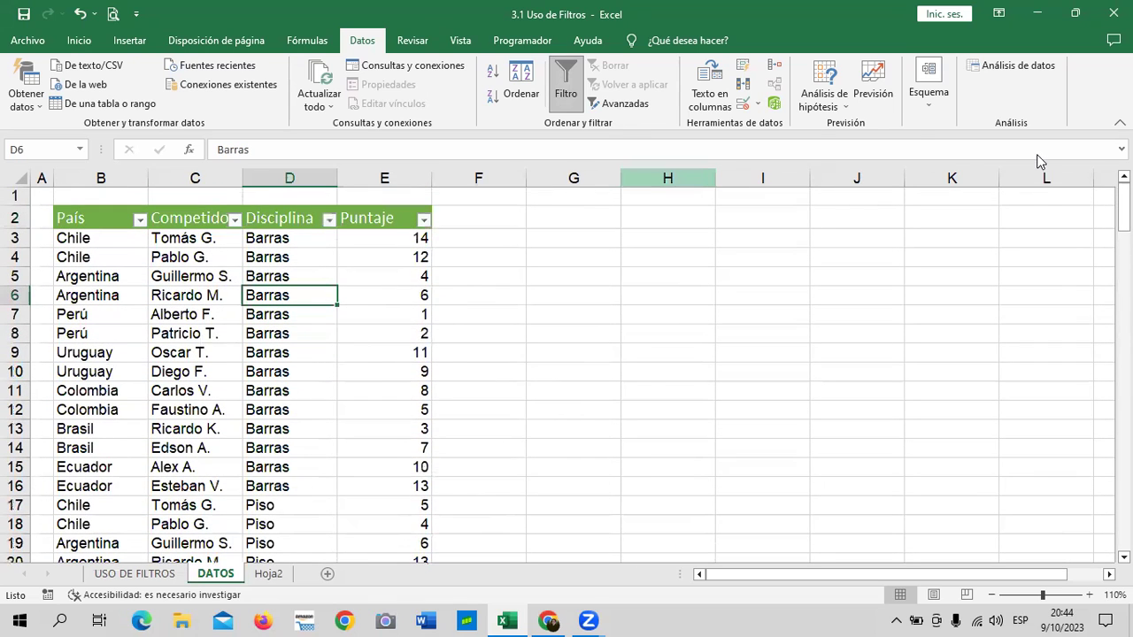
{"action": "scroll", "coordinate": [1006, 124], "scroll_direction": "up", "scroll_amount": 4}
{"action": "left_click", "coordinate": [996, 102]}
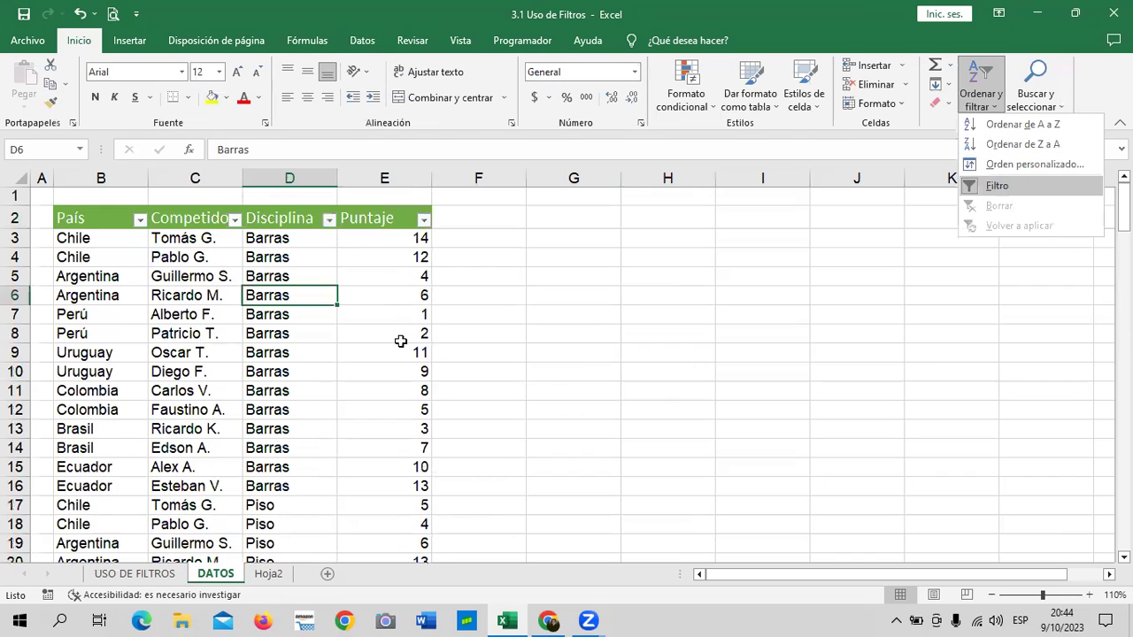
{"action": "left_click", "coordinate": [1003, 188]}
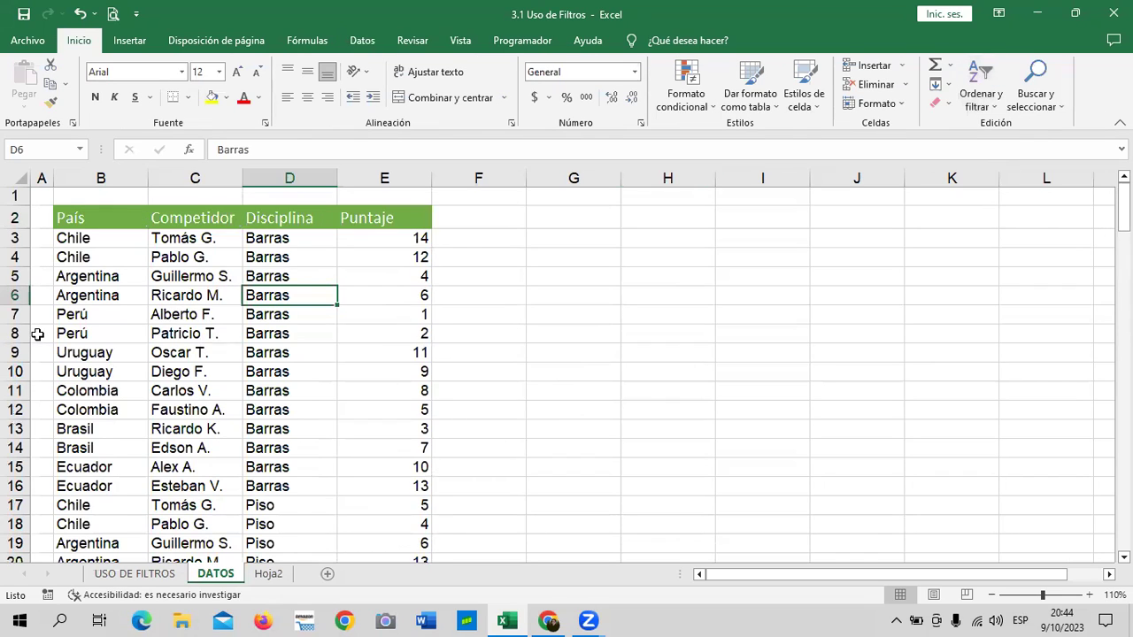
Step: Click through cells D8, H5 and H10 on the DATOS sheet
{"action": "left_click", "coordinate": [244, 335]}
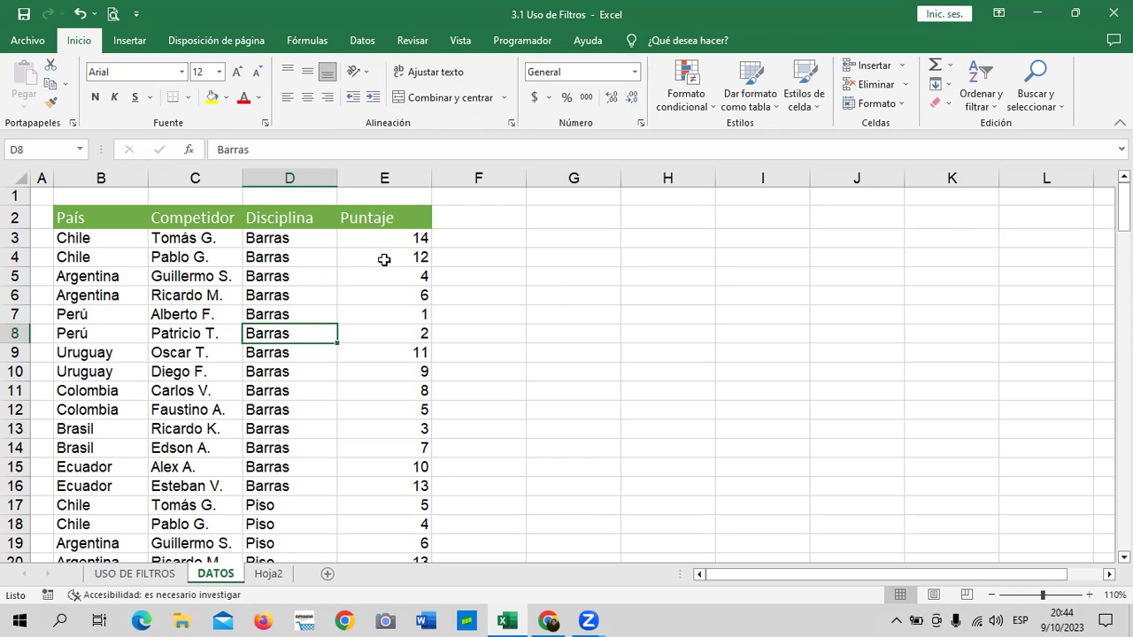
{"action": "left_click", "coordinate": [640, 281]}
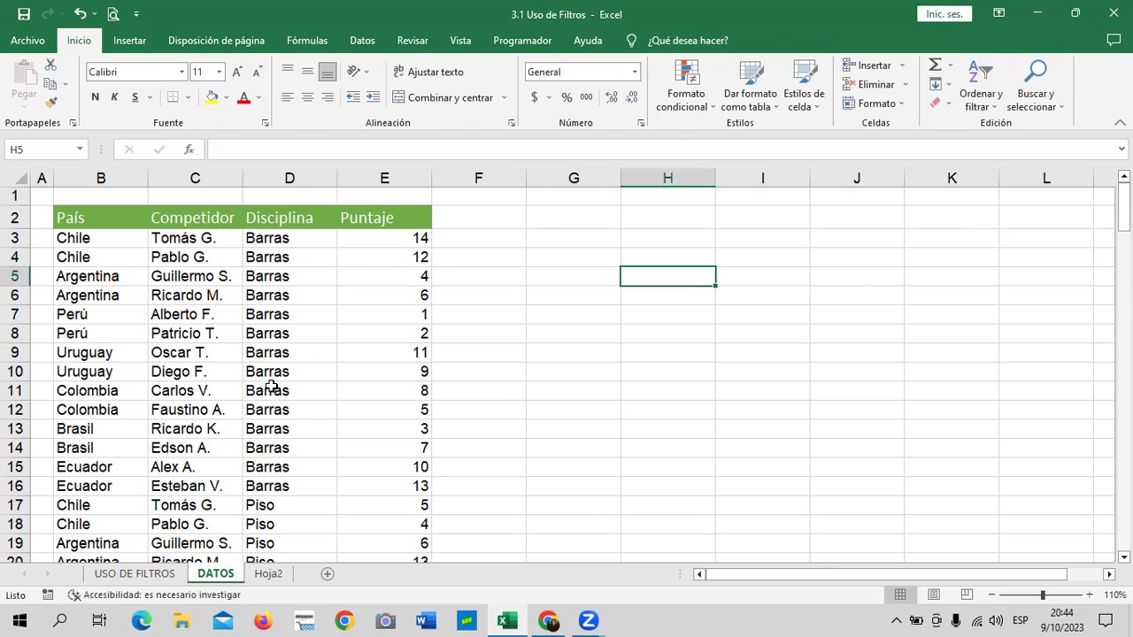
{"action": "scroll", "coordinate": [272, 388], "scroll_direction": "down", "scroll_amount": 2}
{"action": "scroll", "coordinate": [271, 386], "scroll_direction": "down", "scroll_amount": 4}
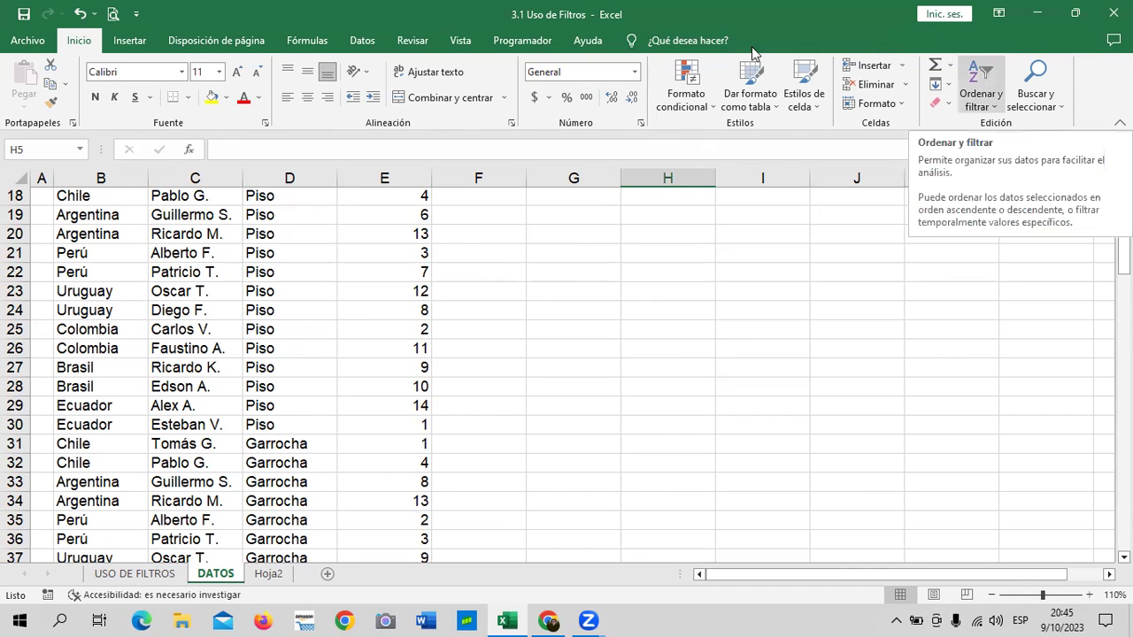
{"action": "scroll", "coordinate": [285, 345], "scroll_direction": "up", "scroll_amount": 4}
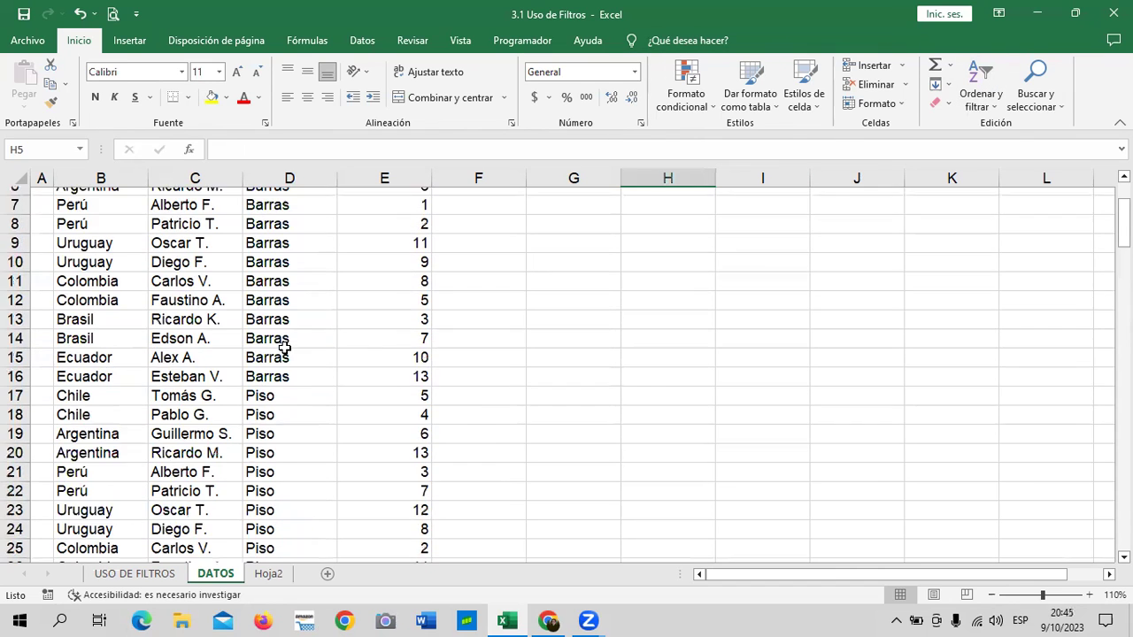
{"action": "scroll", "coordinate": [285, 352], "scroll_direction": "up", "scroll_amount": 2}
{"action": "left_click", "coordinate": [687, 363]}
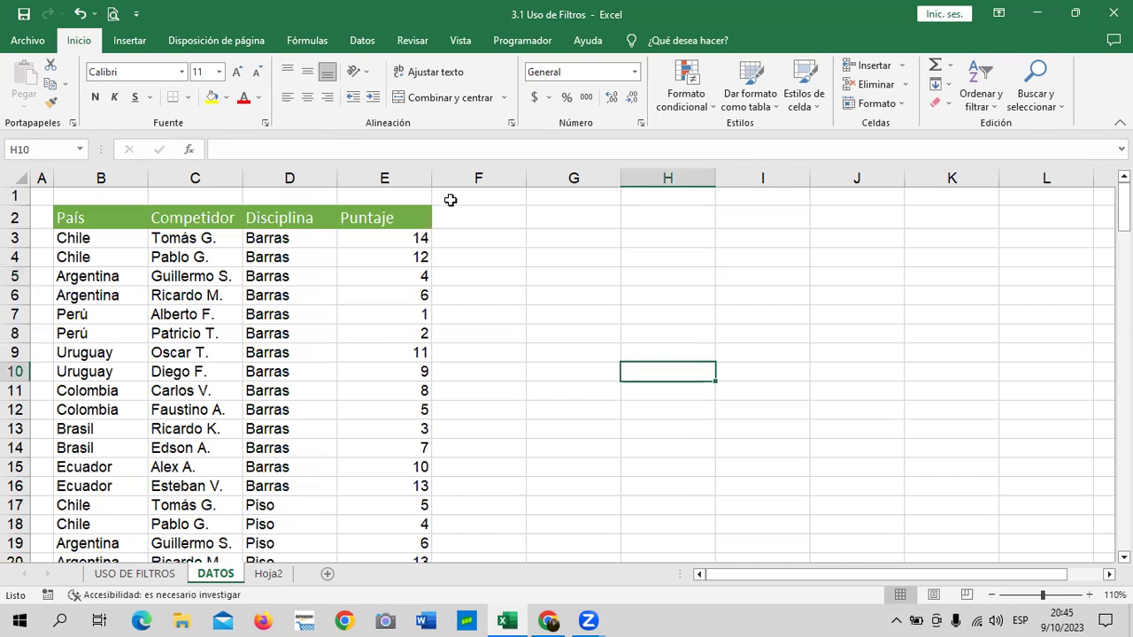
Step: Copy the País–Puntaje header row into H2:K2 as the criteria headers
{"action": "left_click_drag", "start_coordinate": [101, 218], "coordinate": [359, 218]}
{"action": "right_click", "coordinate": [371, 213]}
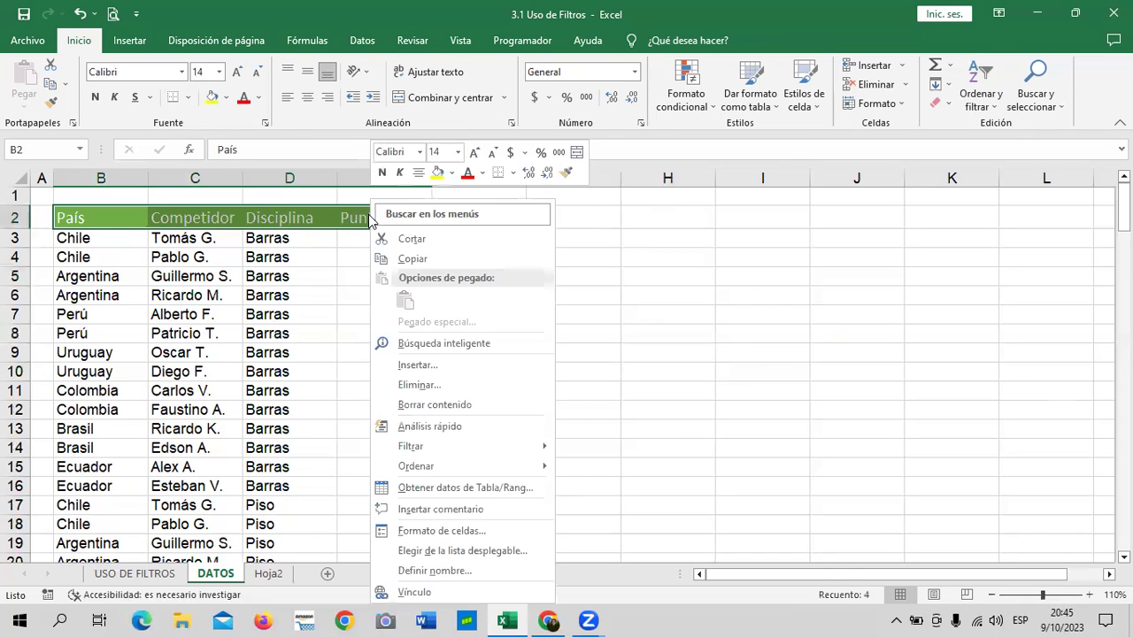
{"action": "left_click", "coordinate": [476, 259]}
{"action": "left_click", "coordinate": [671, 212]}
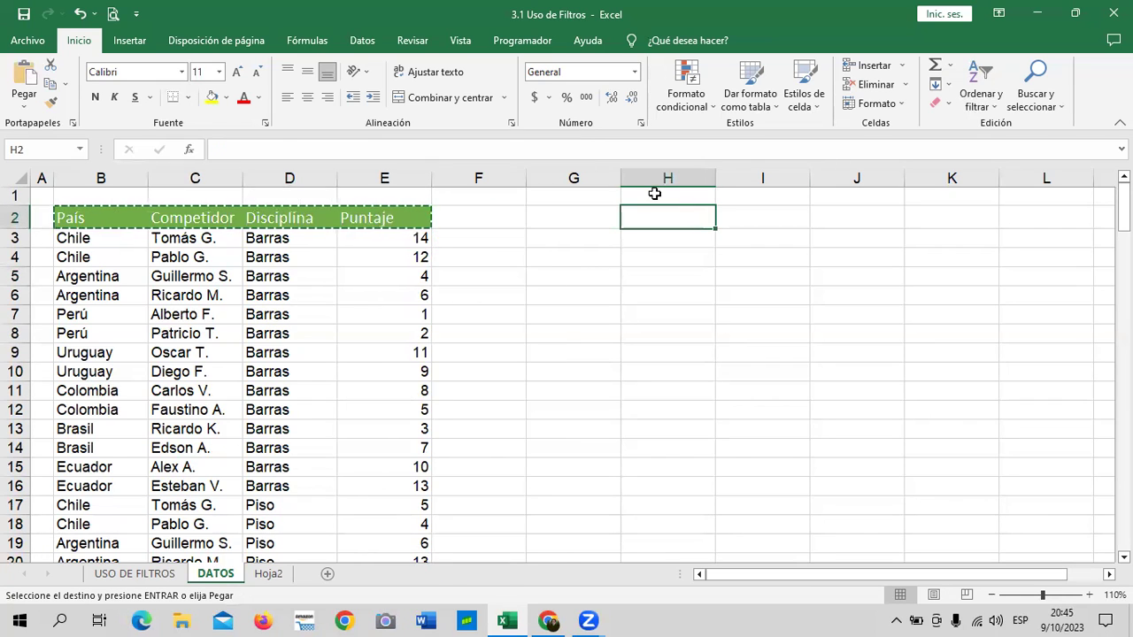
{"action": "key", "text": "ctrl+v"}
{"action": "key", "text": "Escape"}
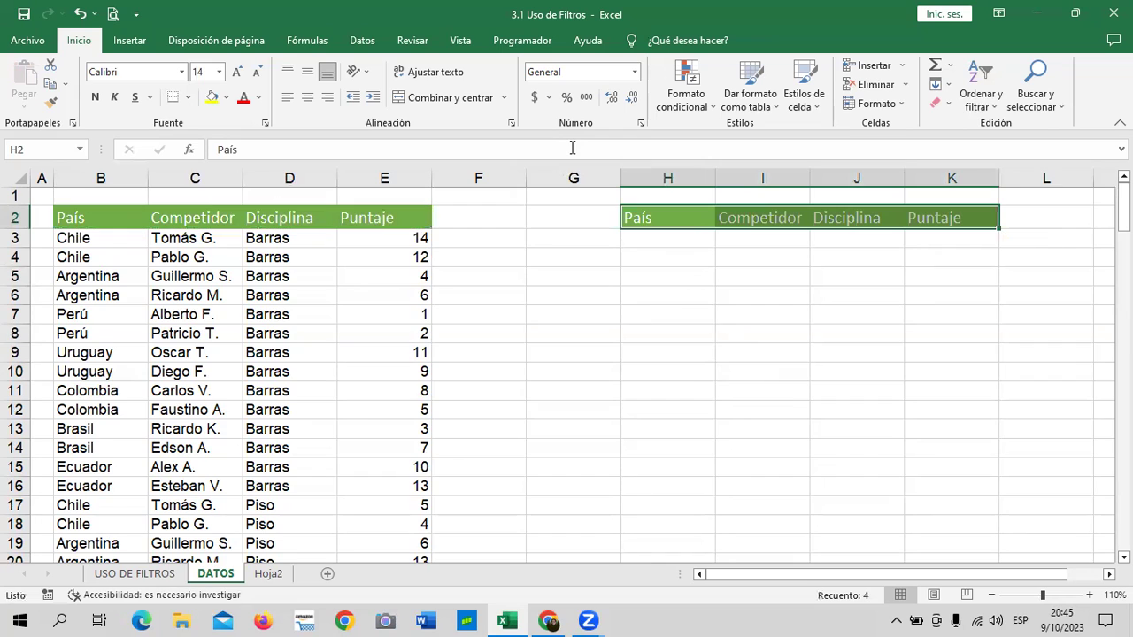
Step: Click through the copied headers and the H3:K3 criteria cells beneath them
{"action": "left_click", "coordinate": [832, 266]}
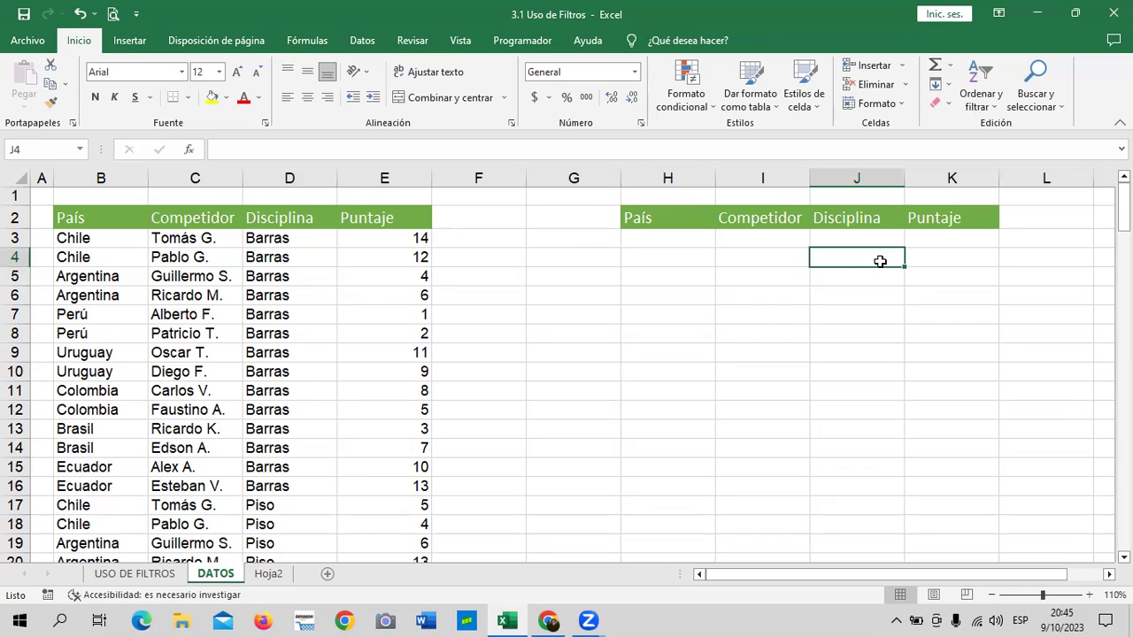
{"action": "key", "text": "Return"}
{"action": "left_click", "coordinate": [845, 314]}
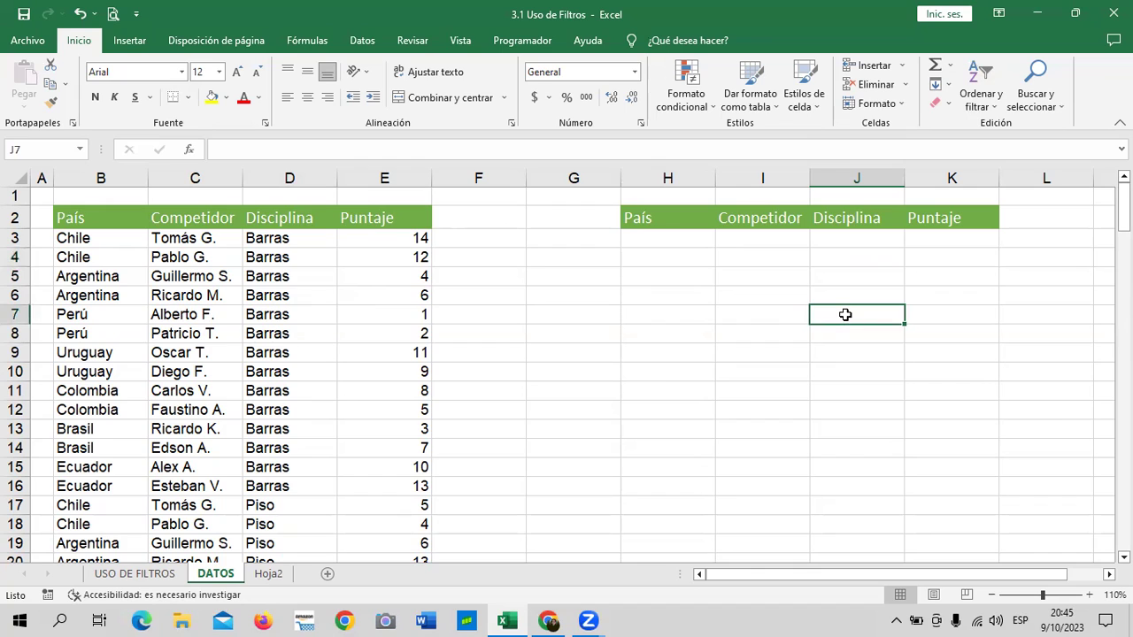
{"action": "left_click", "coordinate": [686, 214]}
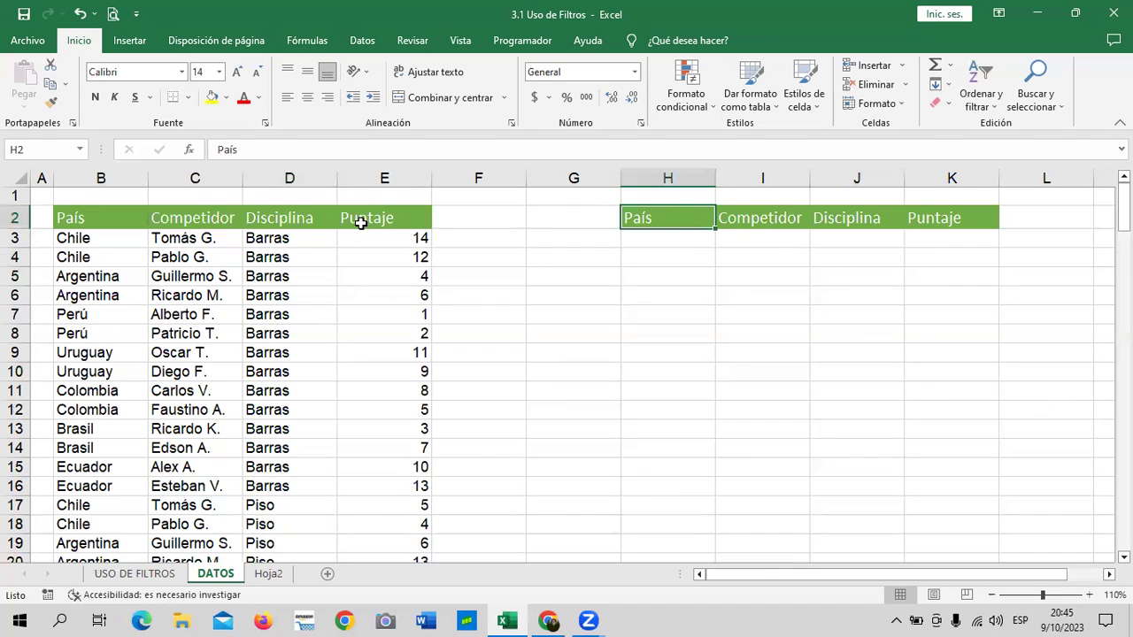
{"action": "left_click", "coordinate": [906, 225]}
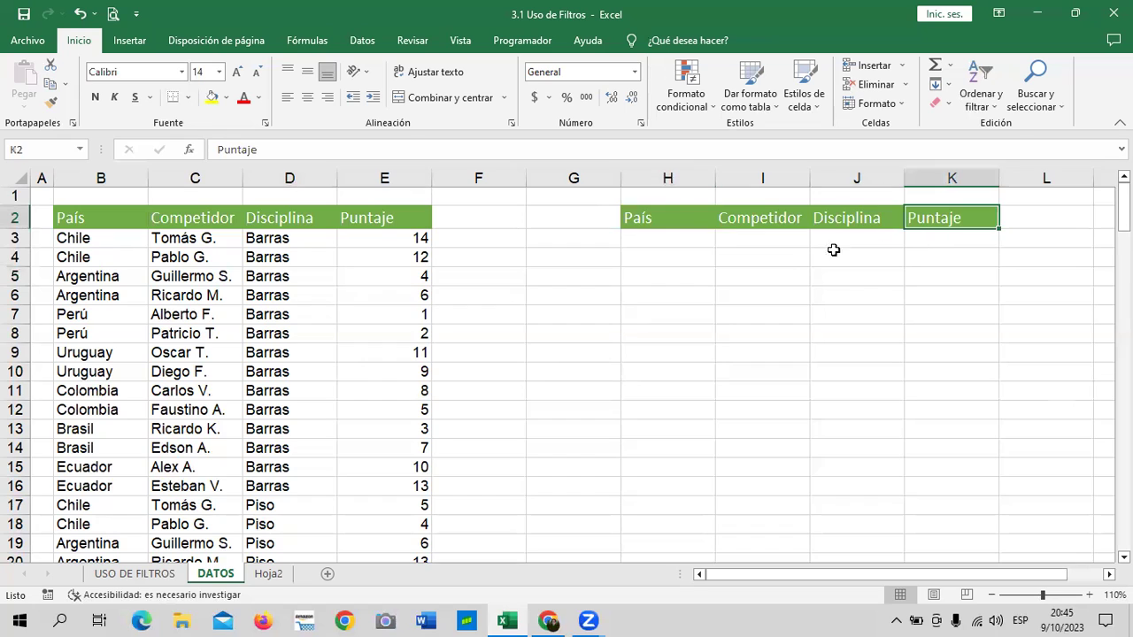
{"action": "left_click", "coordinate": [668, 246]}
{"action": "left_click", "coordinate": [783, 244]}
{"action": "left_click", "coordinate": [877, 239]}
{"action": "left_click", "coordinate": [940, 237]}
{"action": "left_click", "coordinate": [845, 243]}
{"action": "left_click", "coordinate": [778, 238]}
{"action": "left_click", "coordinate": [664, 241]}
{"action": "left_click", "coordinate": [744, 243]}
{"action": "left_click", "coordinate": [852, 236]}
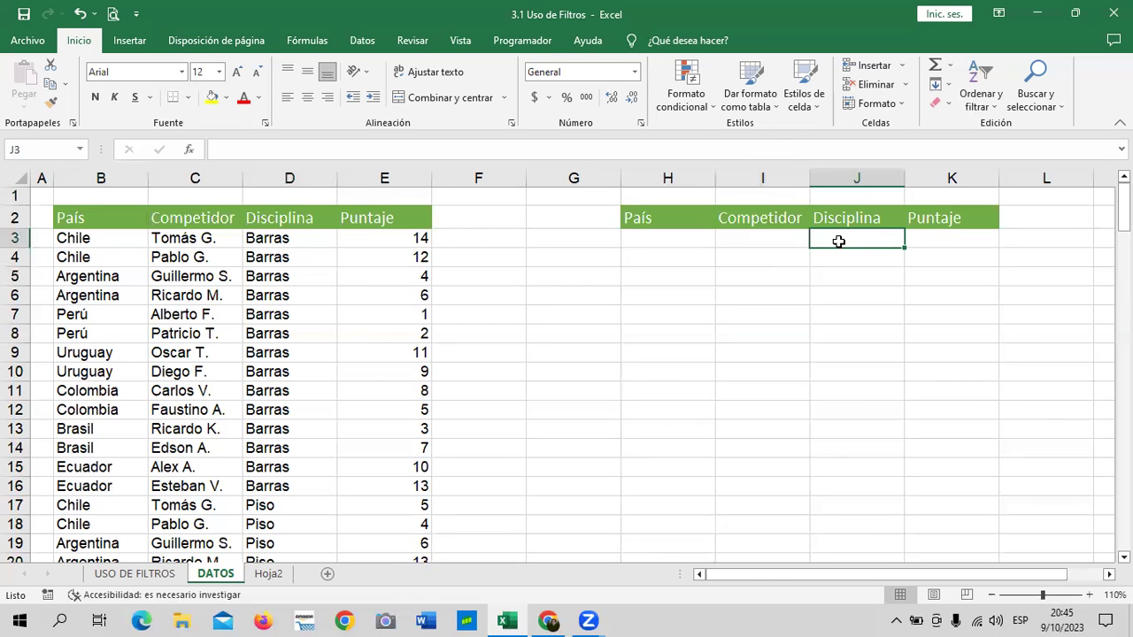
Step: Enter Mancuernas as the Disciplina criterion in J3, undoing a stray edit in J2
{"action": "scroll", "coordinate": [434, 425], "scroll_direction": "down", "scroll_amount": 5}
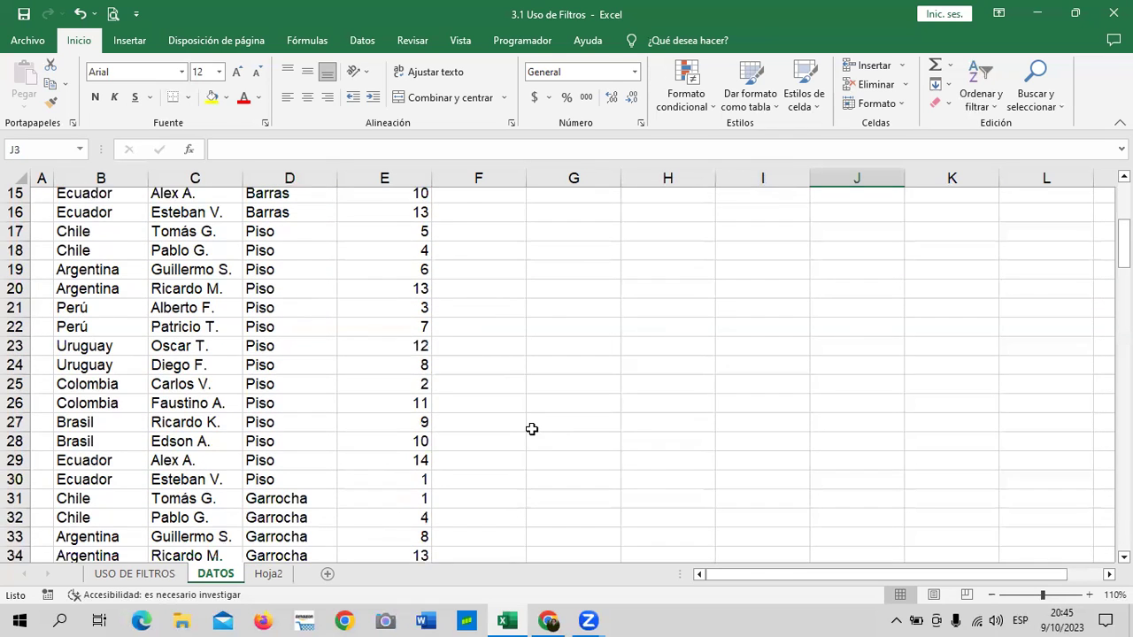
{"action": "scroll", "coordinate": [531, 429], "scroll_direction": "down", "scroll_amount": 4}
{"action": "scroll", "coordinate": [529, 431], "scroll_direction": "down", "scroll_amount": 3}
{"action": "scroll", "coordinate": [528, 429], "scroll_direction": "up", "scroll_amount": 6}
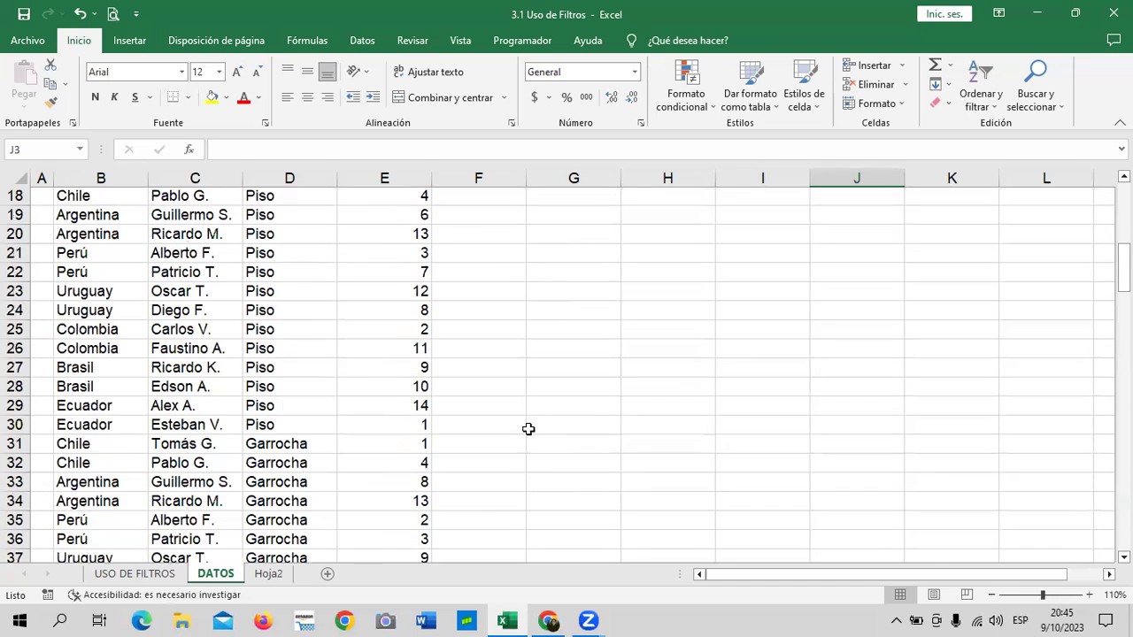
{"action": "scroll", "coordinate": [620, 432], "scroll_direction": "up", "scroll_amount": 6}
{"action": "key", "text": "Up"}
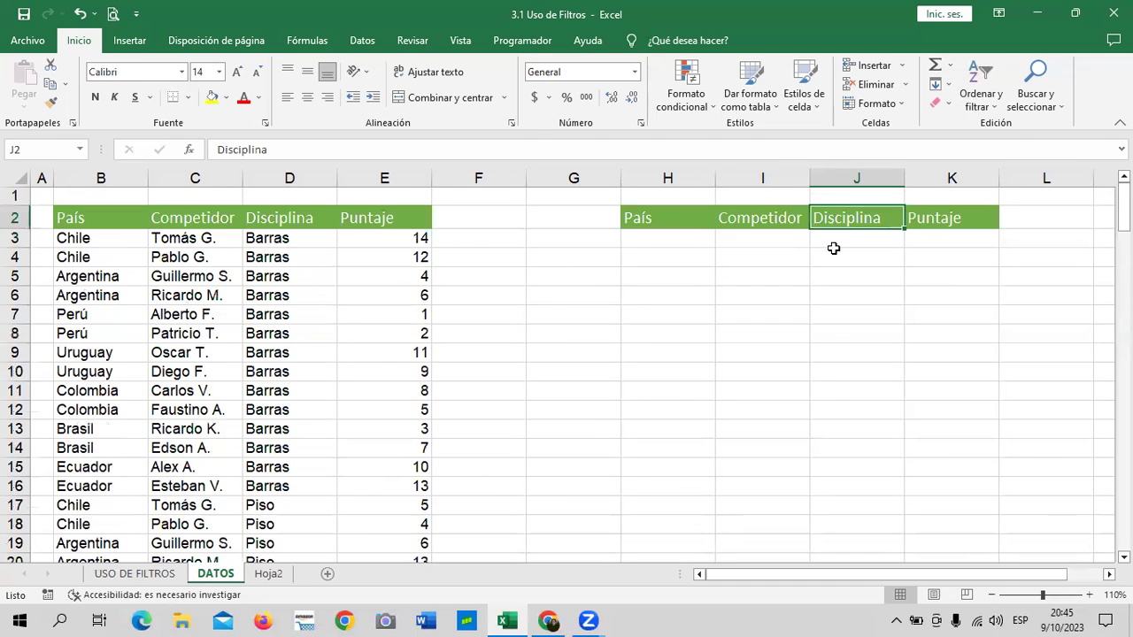
{"action": "type", "text": "ma"}
{"action": "key", "text": "BackSpace"}
{"action": "key", "text": "BackSpace"}
{"action": "key", "text": "BackSpace"}
{"action": "left_click", "coordinate": [757, 330]}
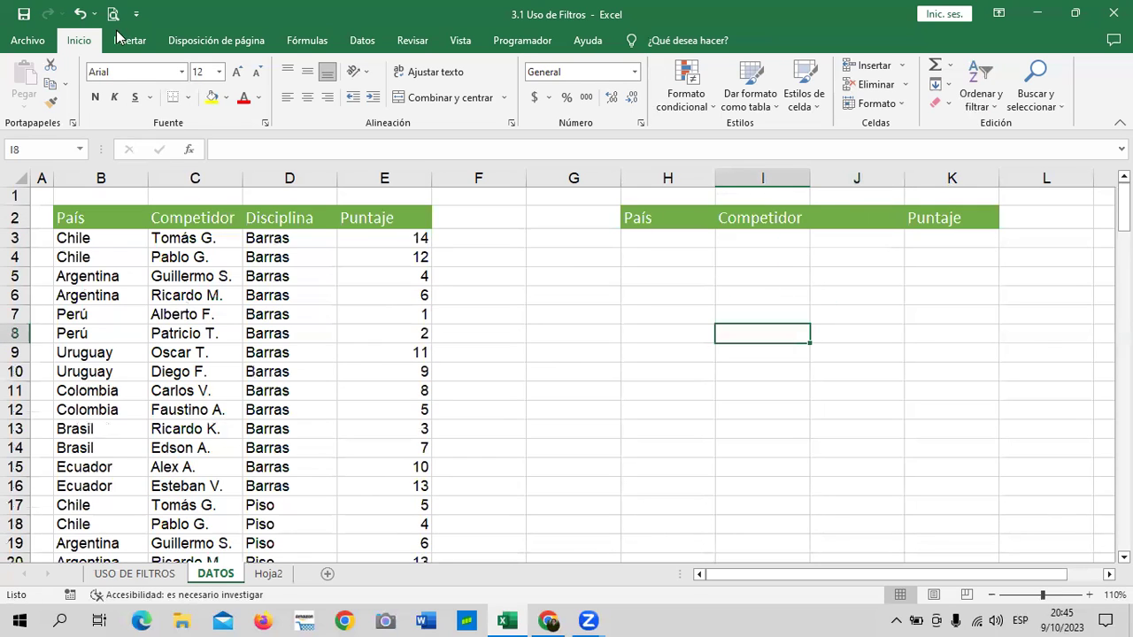
{"action": "key", "text": "ctrl+z"}
{"action": "left_click", "coordinate": [868, 239]}
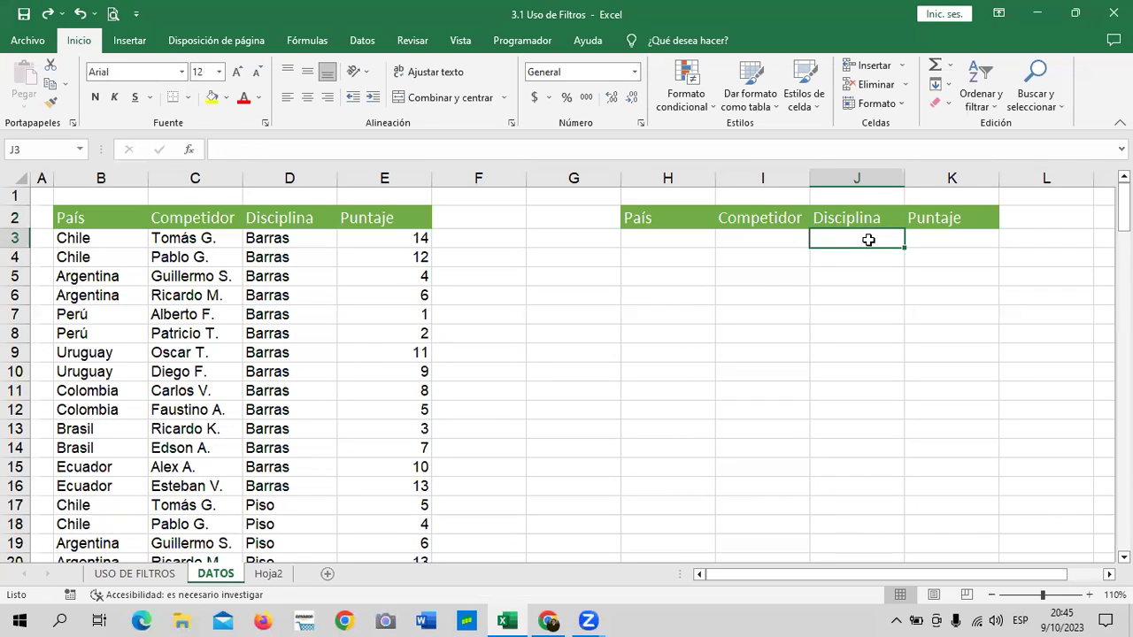
{"action": "type", "text": "Mancuernas"}
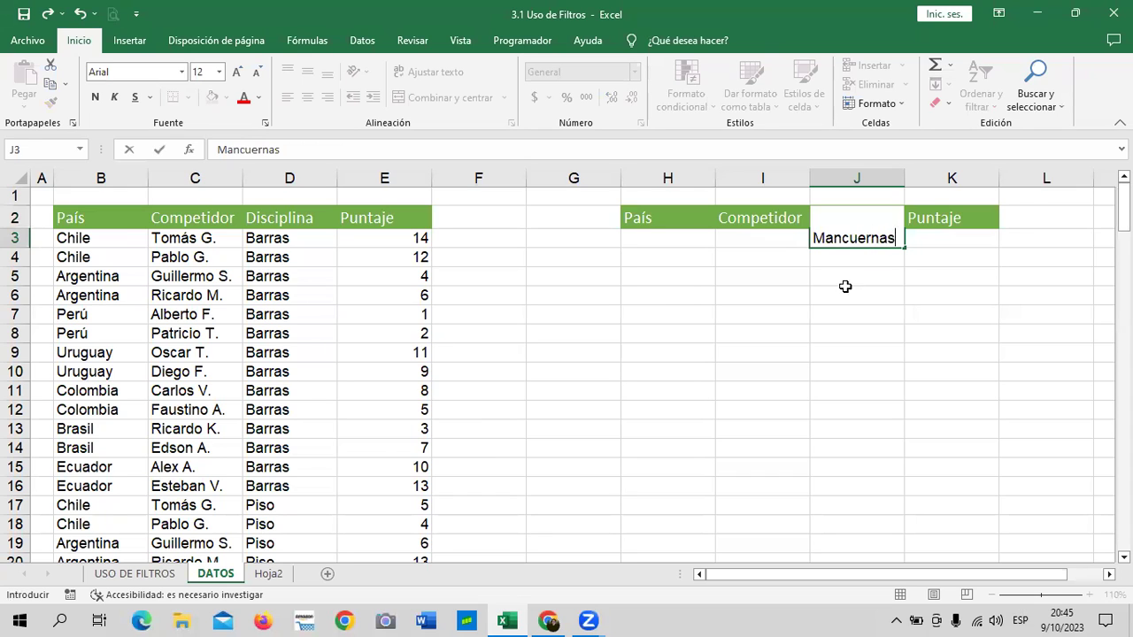
{"action": "key", "text": "Return"}
Step: Show the Datos tab tools and select the criteria range H2:K3
{"action": "scroll", "coordinate": [286, 397], "scroll_direction": "down", "scroll_amount": 2}
{"action": "scroll", "coordinate": [302, 405], "scroll_direction": "down", "scroll_amount": 9}
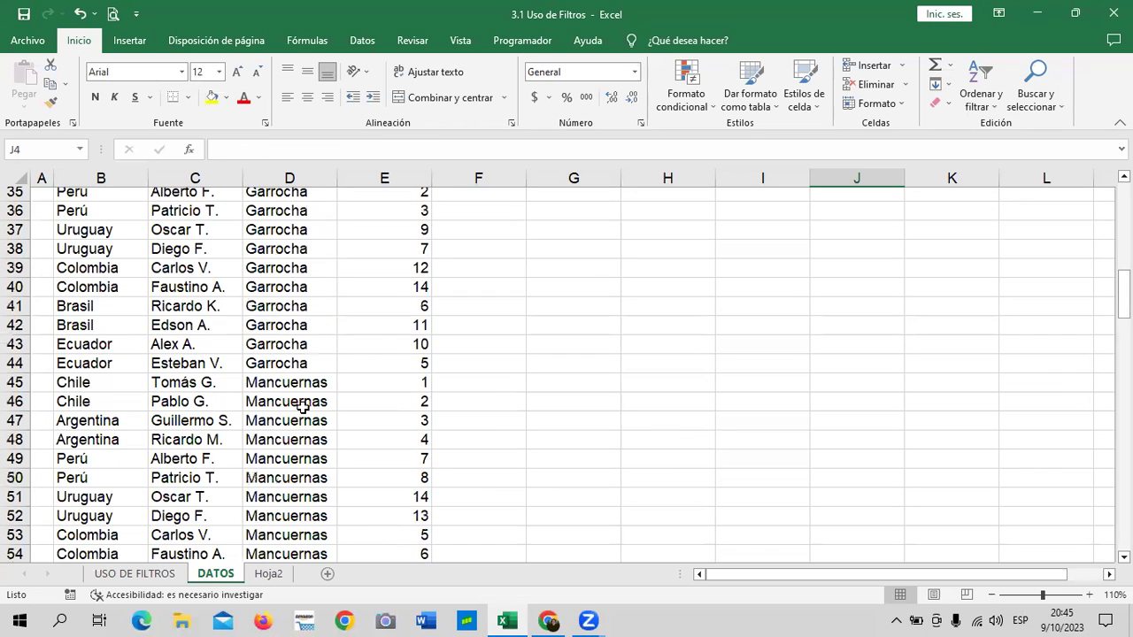
{"action": "scroll", "coordinate": [301, 406], "scroll_direction": "up", "scroll_amount": 7}
{"action": "scroll", "coordinate": [334, 412], "scroll_direction": "up", "scroll_amount": 5}
{"action": "left_click", "coordinate": [823, 374]}
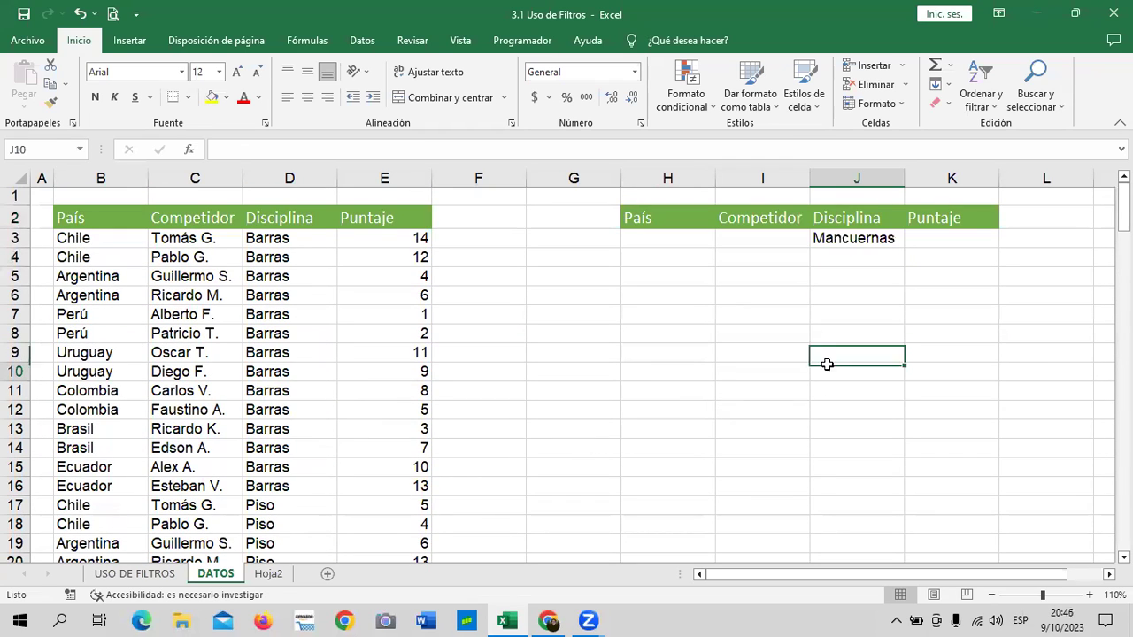
{"action": "left_click", "coordinate": [861, 239]}
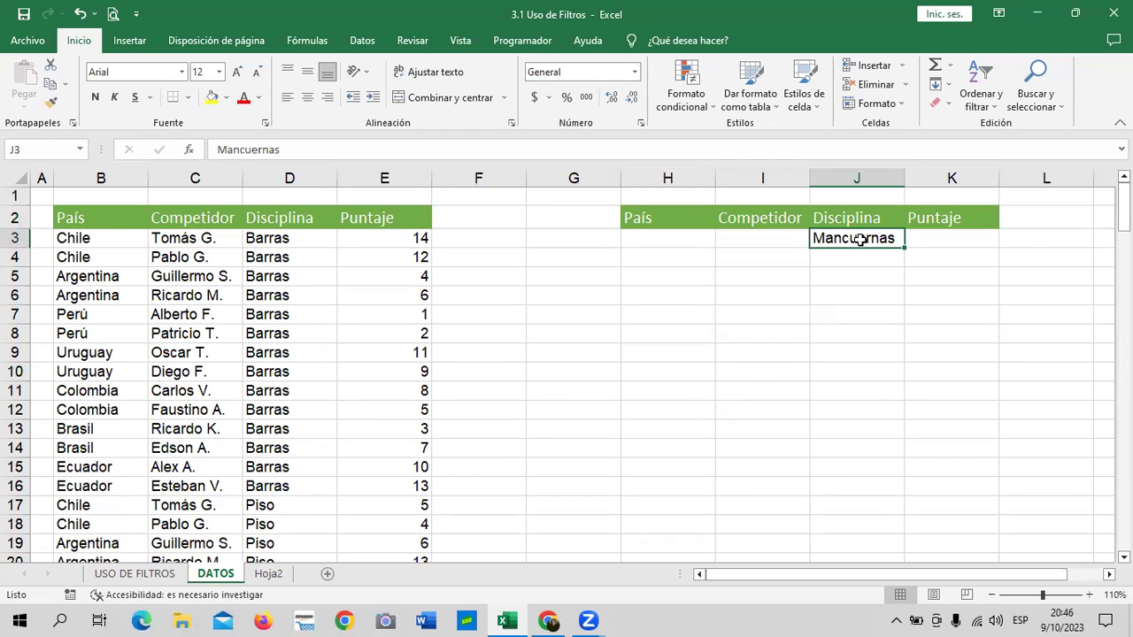
{"action": "left_click", "coordinate": [362, 40]}
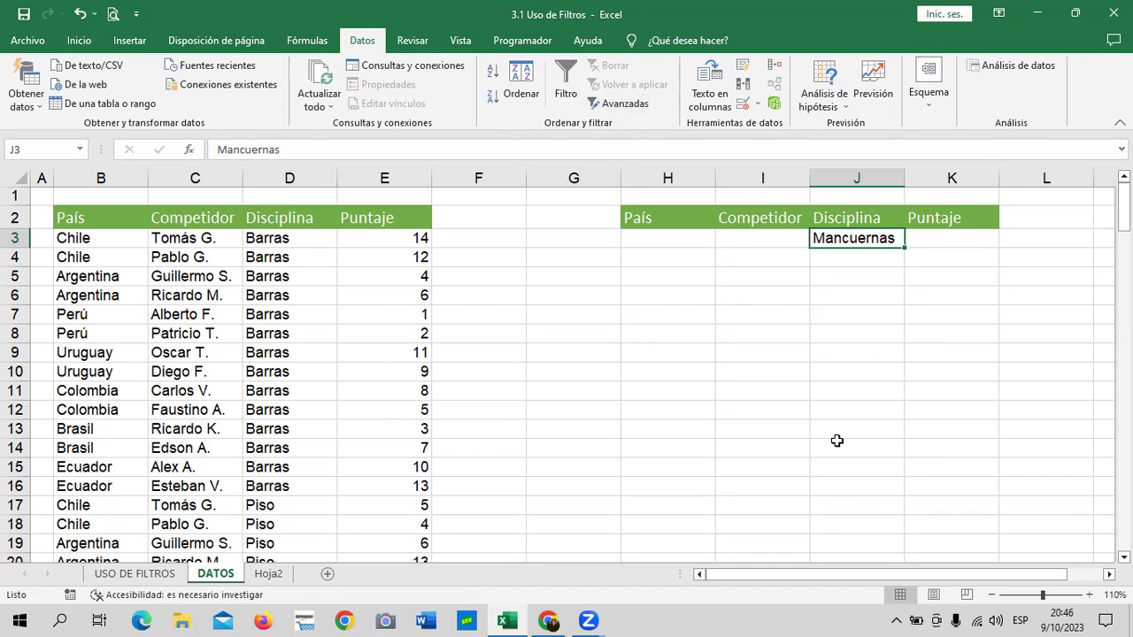
{"action": "left_click", "coordinate": [920, 338]}
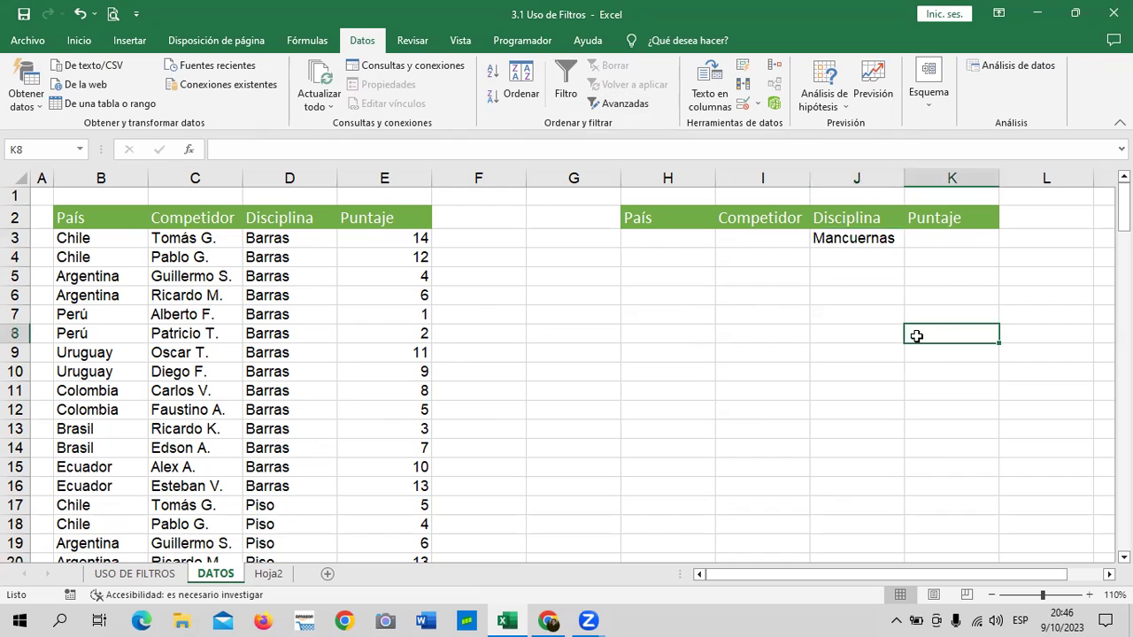
{"action": "left_click", "coordinate": [804, 349]}
{"action": "mouse_move", "coordinate": [675, 216]}
{"action": "left_mouse_down"}
{"action": "mouse_move", "coordinate": [671, 233]}
{"action": "mouse_move", "coordinate": [926, 235]}
{"action": "left_mouse_up"}
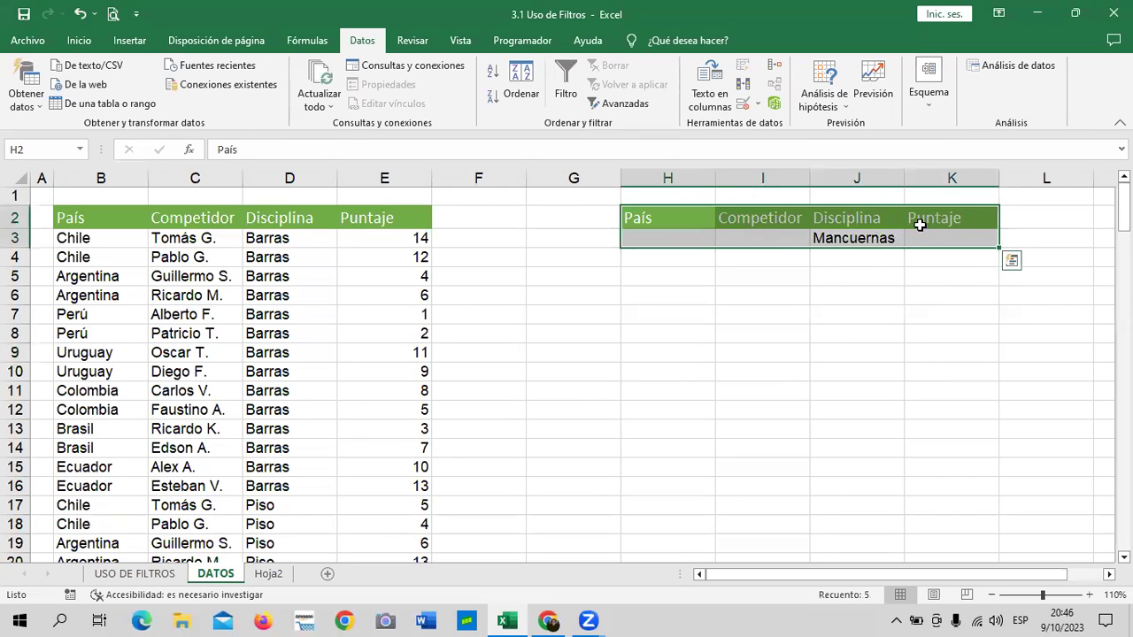
Step: In Filtro avanzado, keep list range $B$2:$E$142 and set the criteria range to DATOS!$H$2:$K$3
{"action": "left_click", "coordinate": [623, 104]}
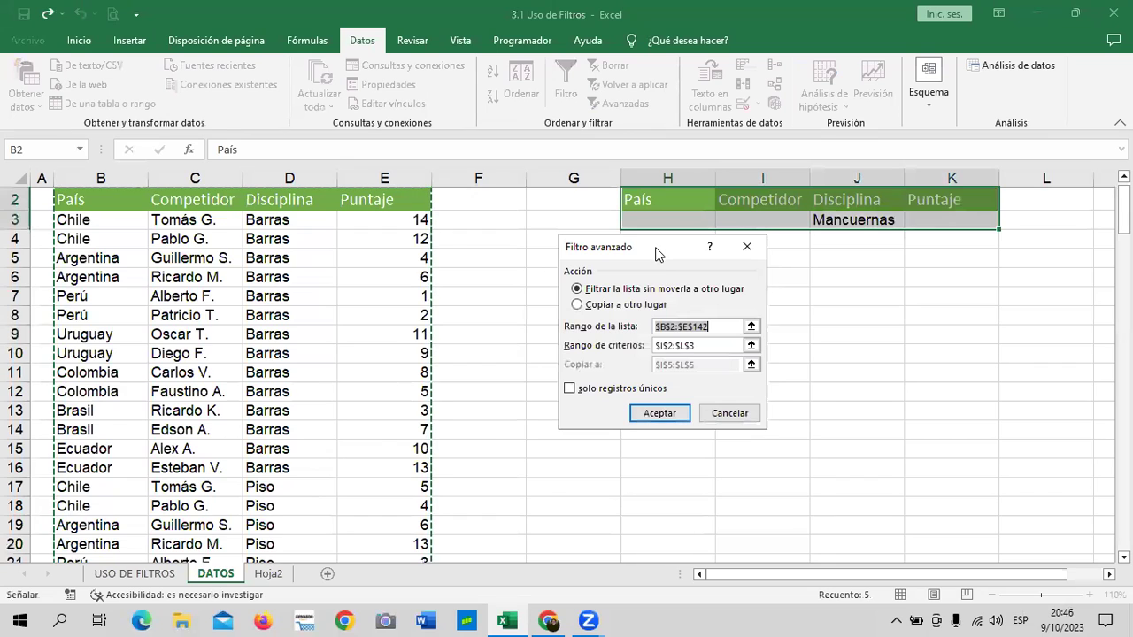
{"action": "left_click_drag", "start_coordinate": [656, 254], "coordinate": [632, 261]}
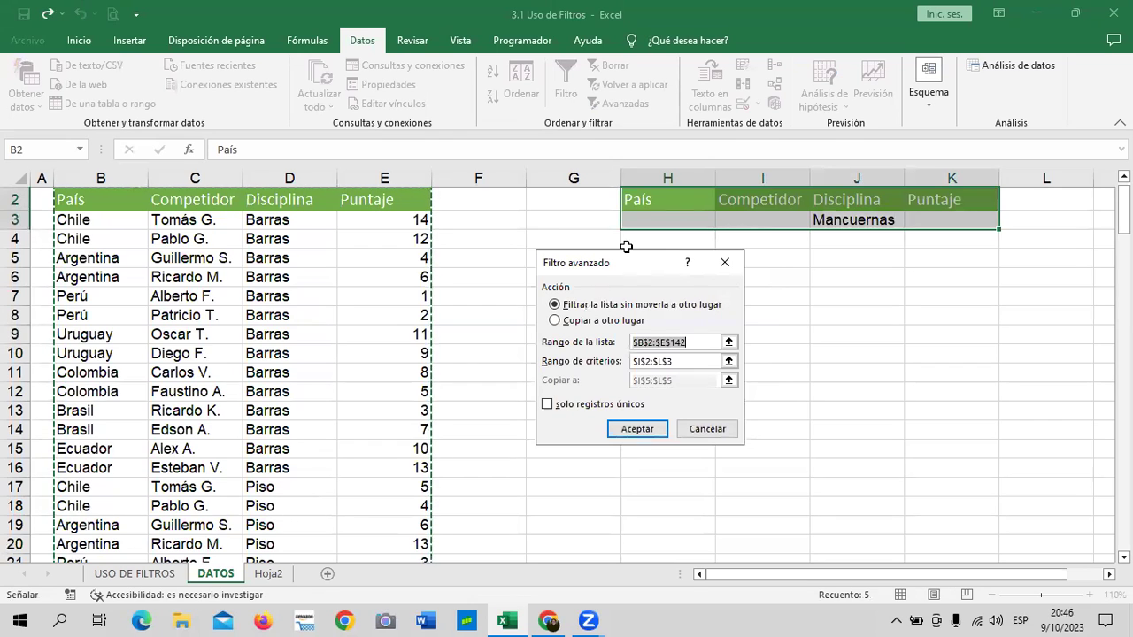
{"action": "scroll", "coordinate": [294, 403], "scroll_direction": "down", "scroll_amount": 2}
{"action": "scroll", "coordinate": [292, 407], "scroll_direction": "down", "scroll_amount": 5}
{"action": "scroll", "coordinate": [292, 407], "scroll_direction": "down", "scroll_amount": 10}
{"action": "scroll", "coordinate": [292, 407], "scroll_direction": "up", "scroll_amount": 6}
{"action": "scroll", "coordinate": [292, 407], "scroll_direction": "up", "scroll_amount": 6}
{"action": "scroll", "coordinate": [286, 412], "scroll_direction": "up", "scroll_amount": 6}
{"action": "scroll", "coordinate": [286, 412], "scroll_direction": "up", "scroll_amount": 1}
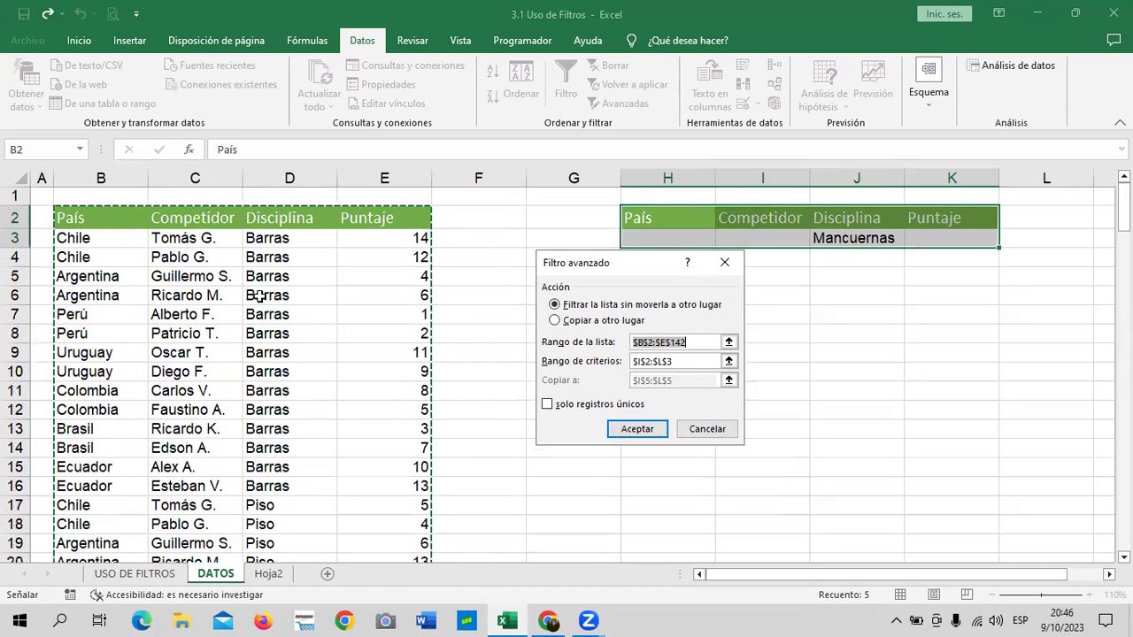
{"action": "left_click", "coordinate": [729, 361]}
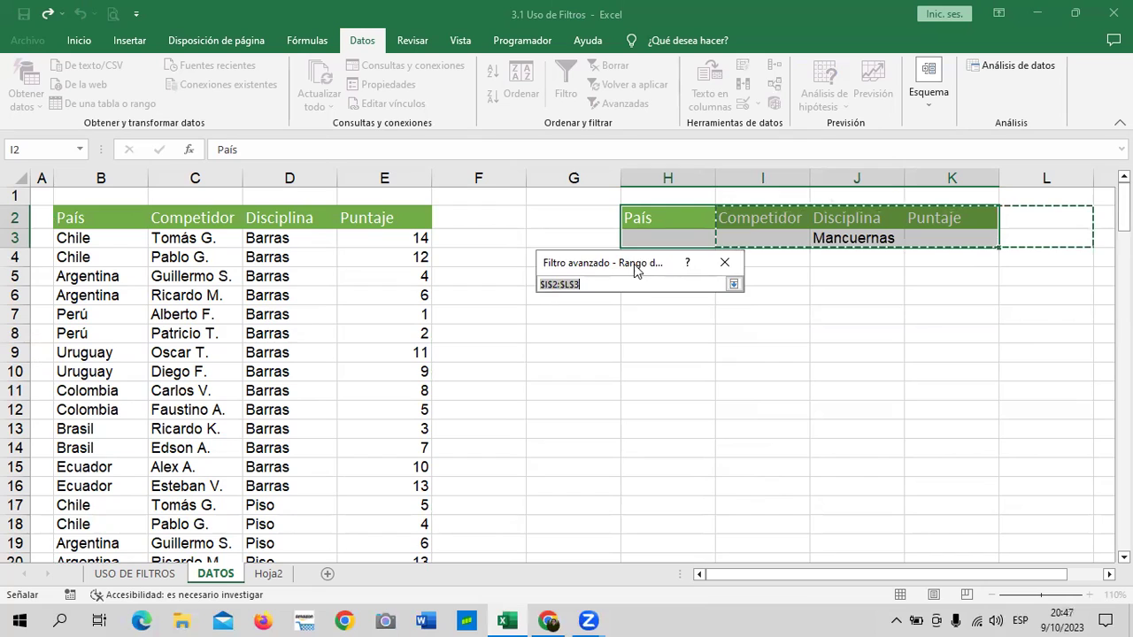
{"action": "left_click_drag", "start_coordinate": [635, 270], "coordinate": [637, 309]}
{"action": "left_click_drag", "start_coordinate": [649, 216], "coordinate": [945, 231]}
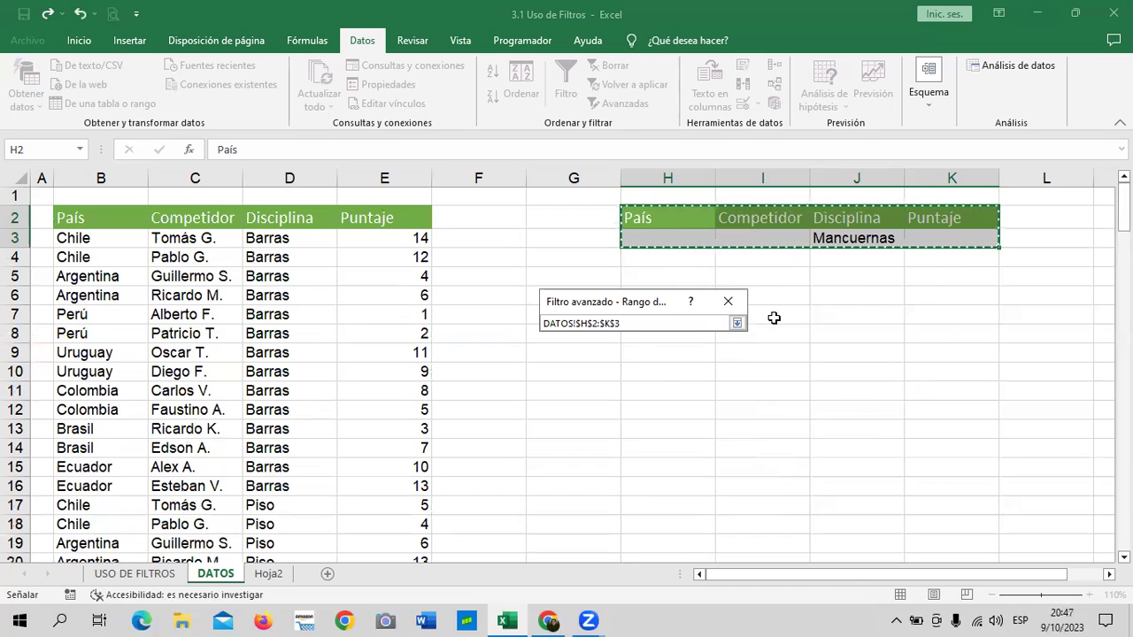
{"action": "left_click", "coordinate": [738, 324]}
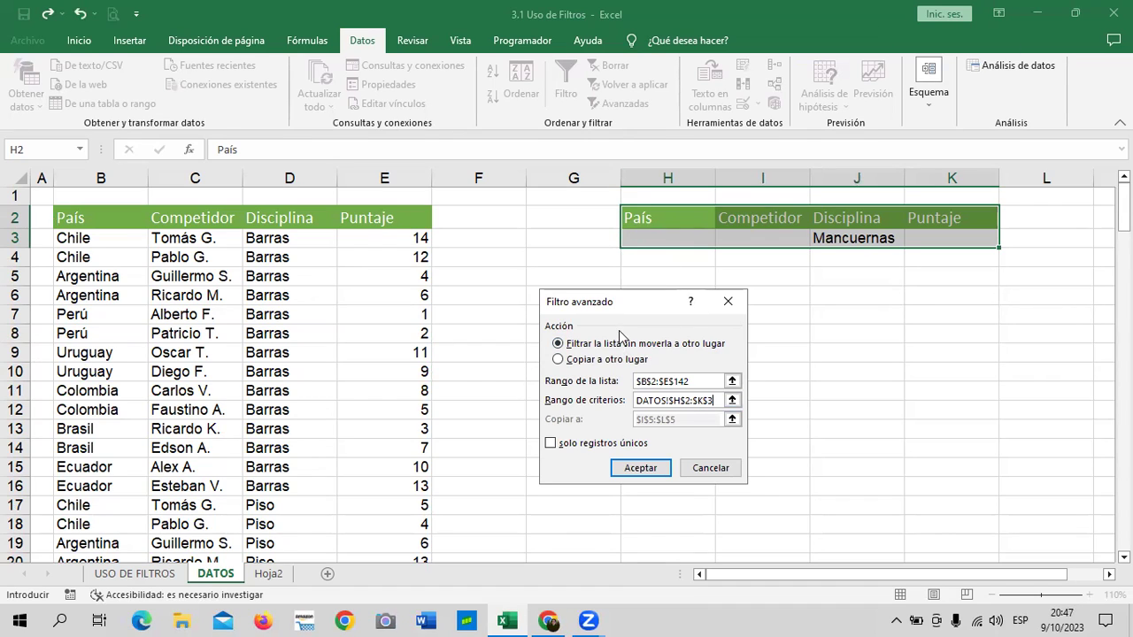
Step: Copy the filtered unique records to H5:K5 using Copiar a otro lugar, then run the filter
{"action": "left_click", "coordinate": [558, 360]}
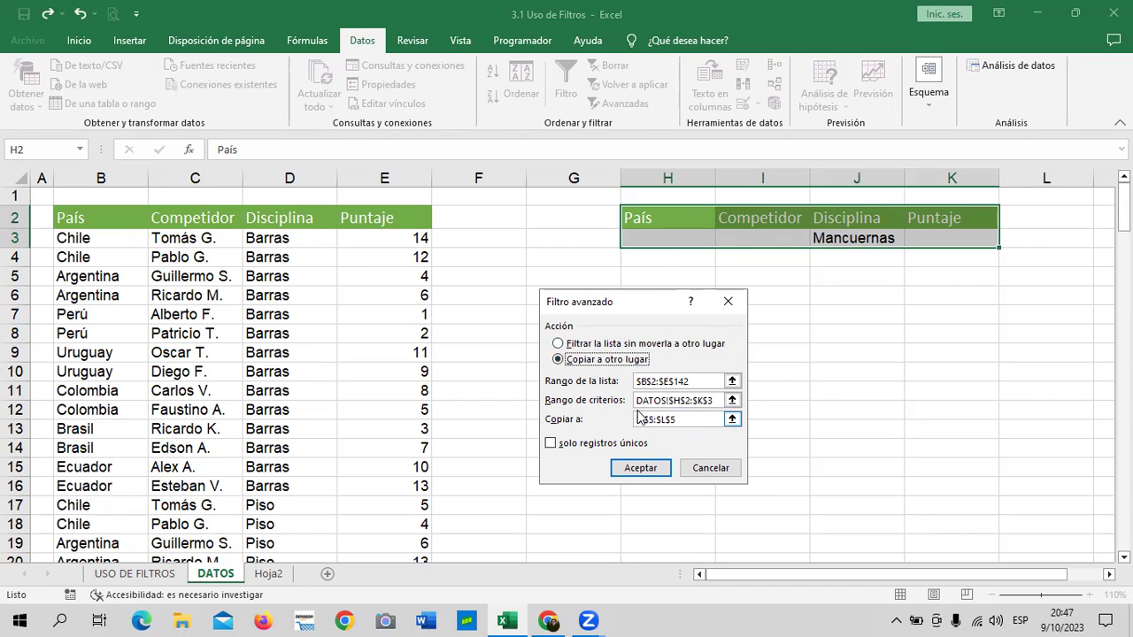
{"action": "left_click", "coordinate": [732, 420]}
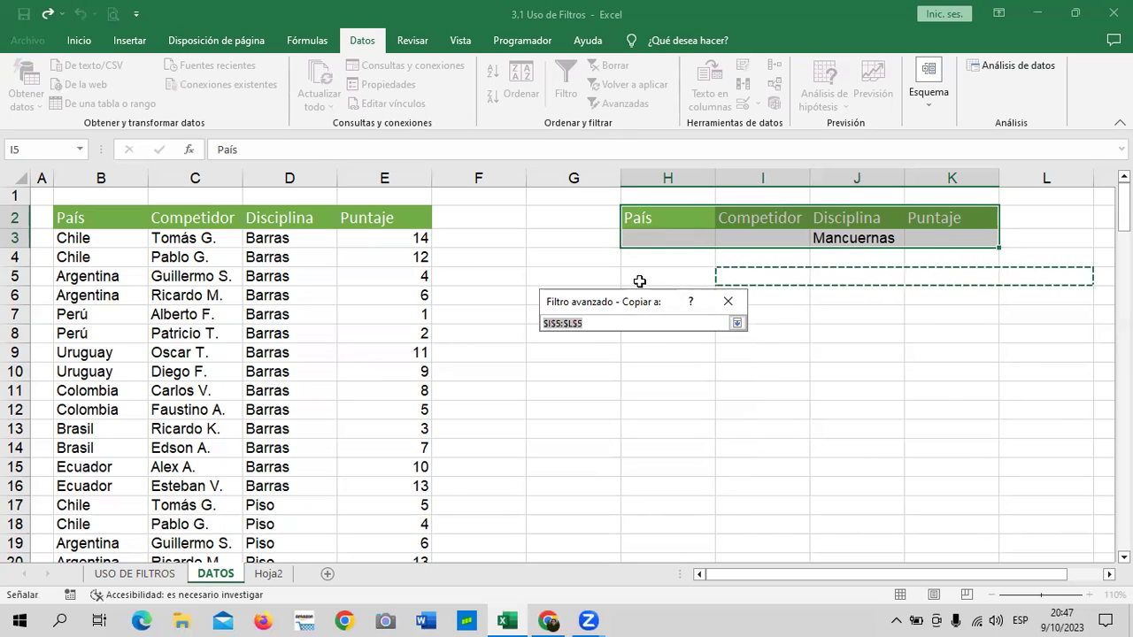
{"action": "left_click_drag", "start_coordinate": [639, 281], "coordinate": [937, 278]}
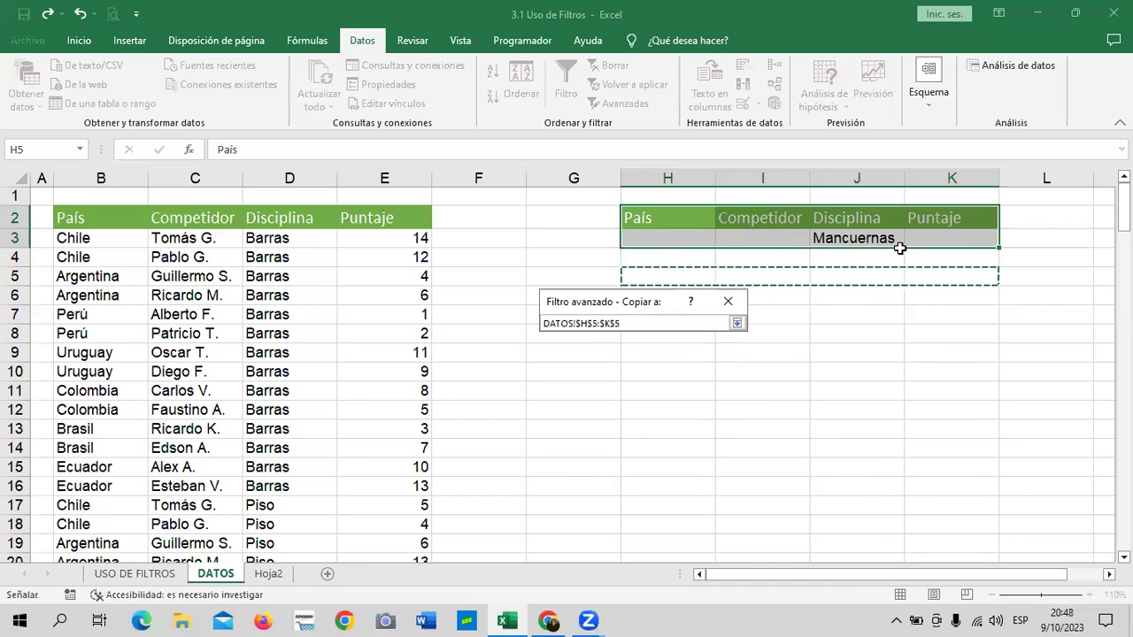
{"action": "left_click", "coordinate": [738, 325]}
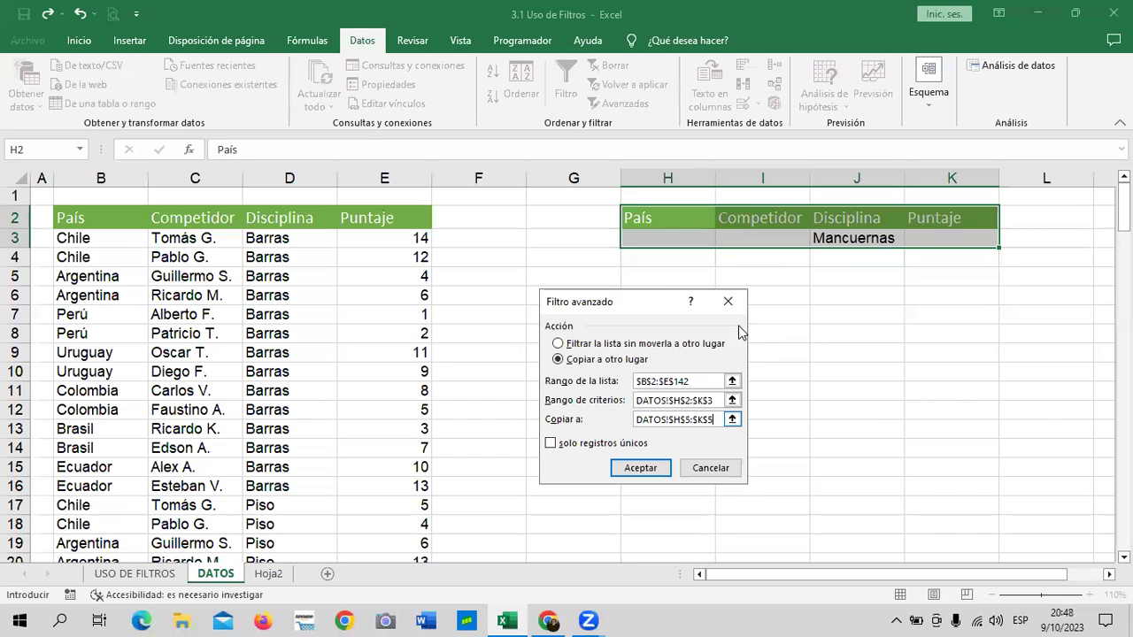
{"action": "left_click", "coordinate": [551, 445]}
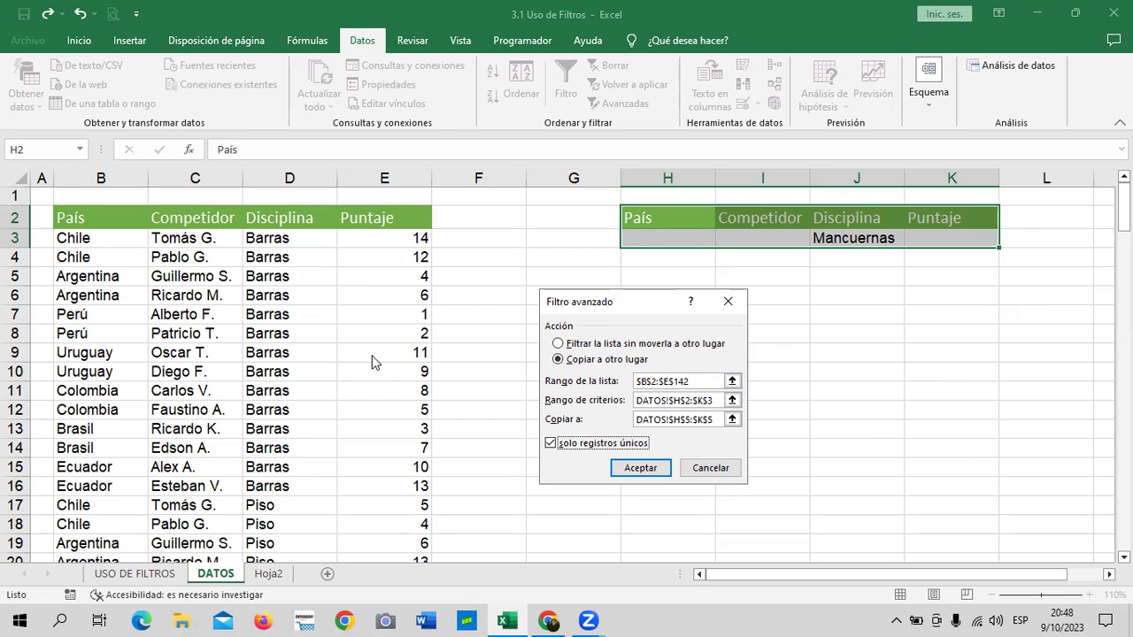
{"action": "left_click", "coordinate": [655, 469]}
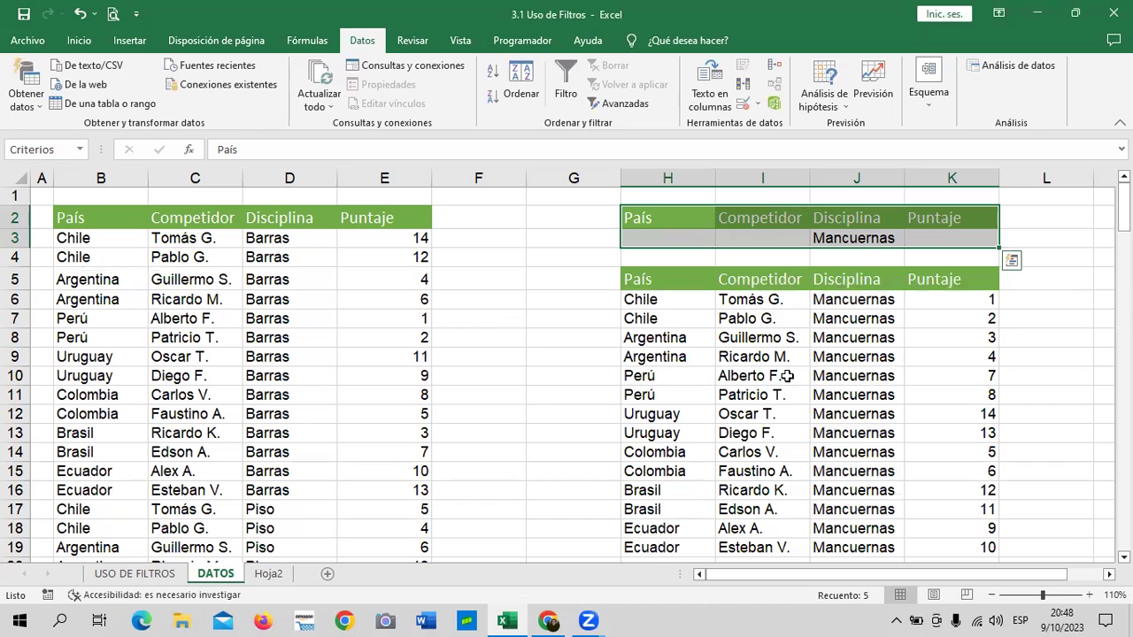
Step: Check the copied table's headers, its last Mancuernas entry and the J3 criterion
{"action": "left_click", "coordinate": [1055, 319]}
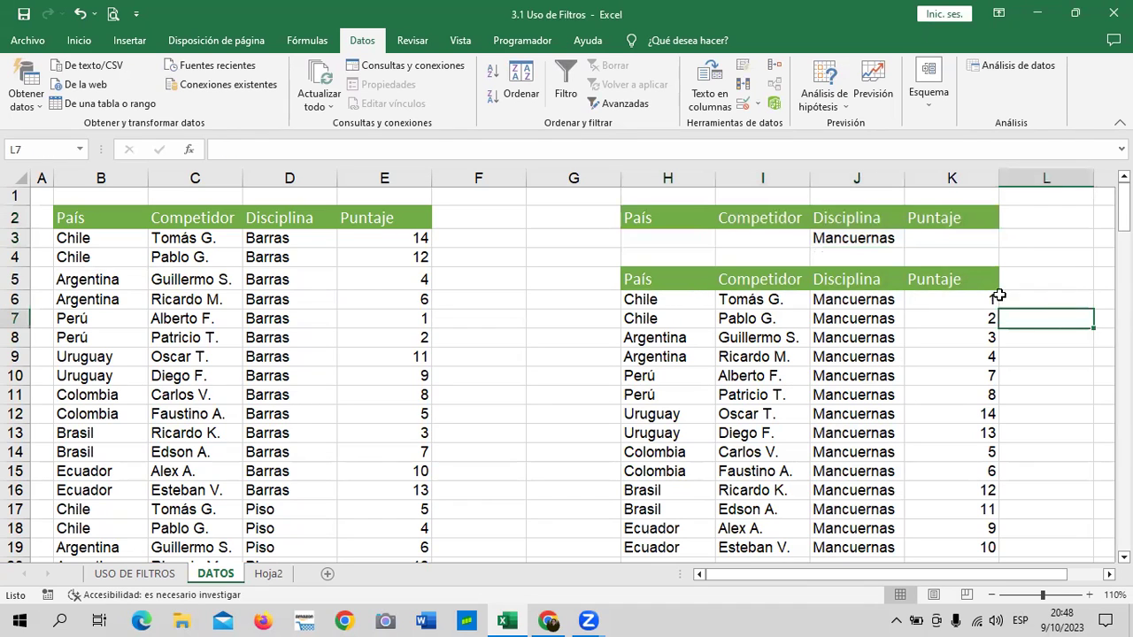
{"action": "left_click", "coordinate": [685, 279]}
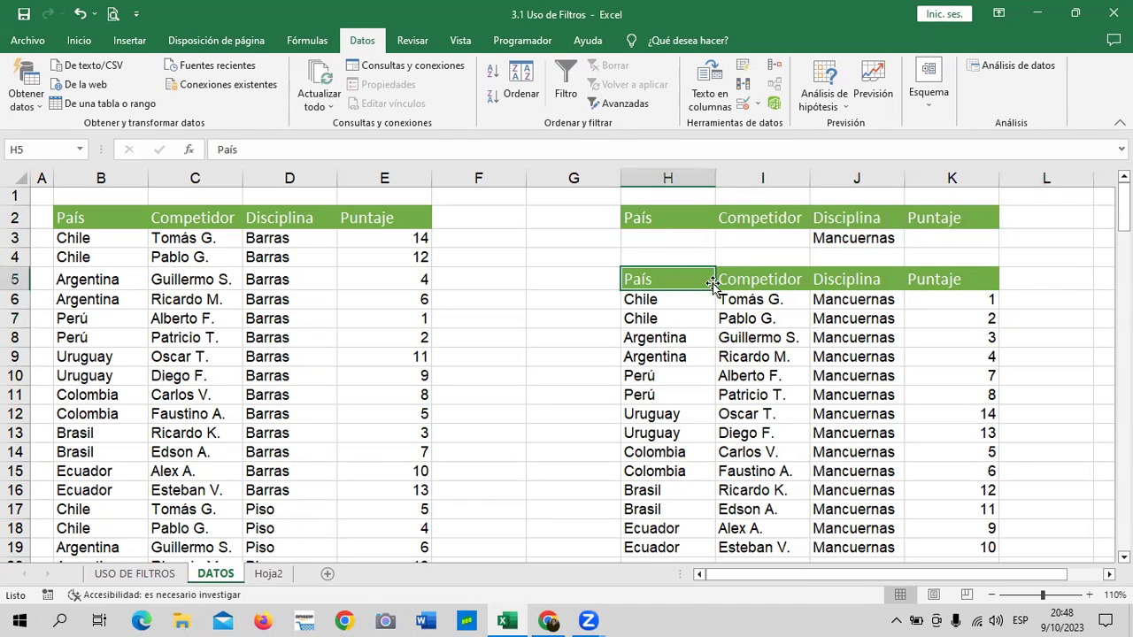
{"action": "left_click_drag", "start_coordinate": [659, 217], "coordinate": [911, 239]}
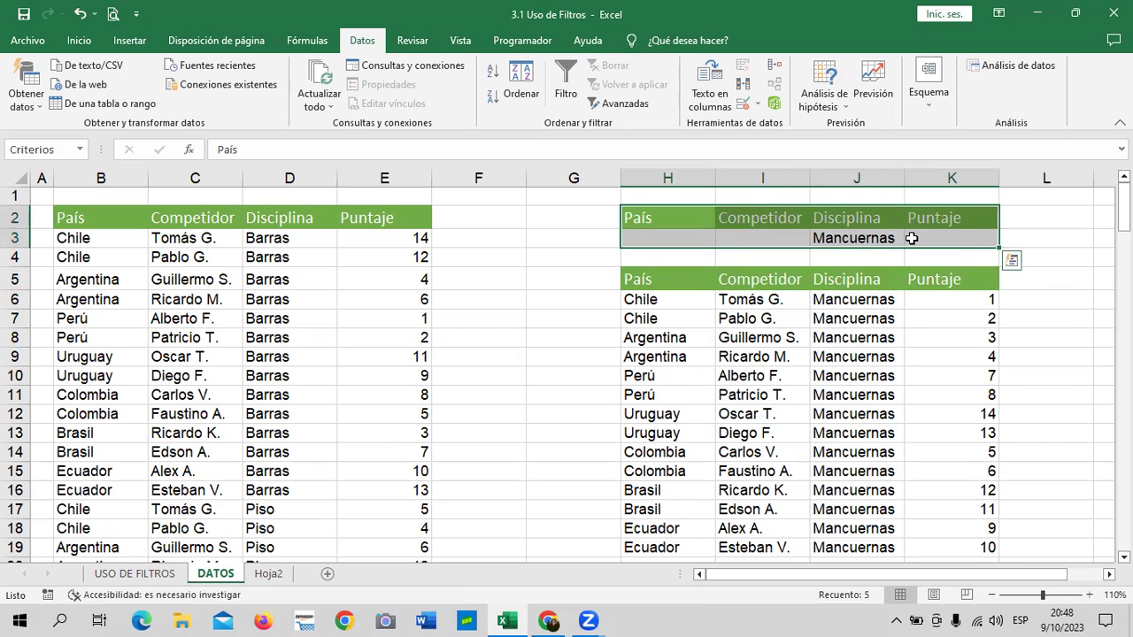
{"action": "left_click", "coordinate": [1067, 239]}
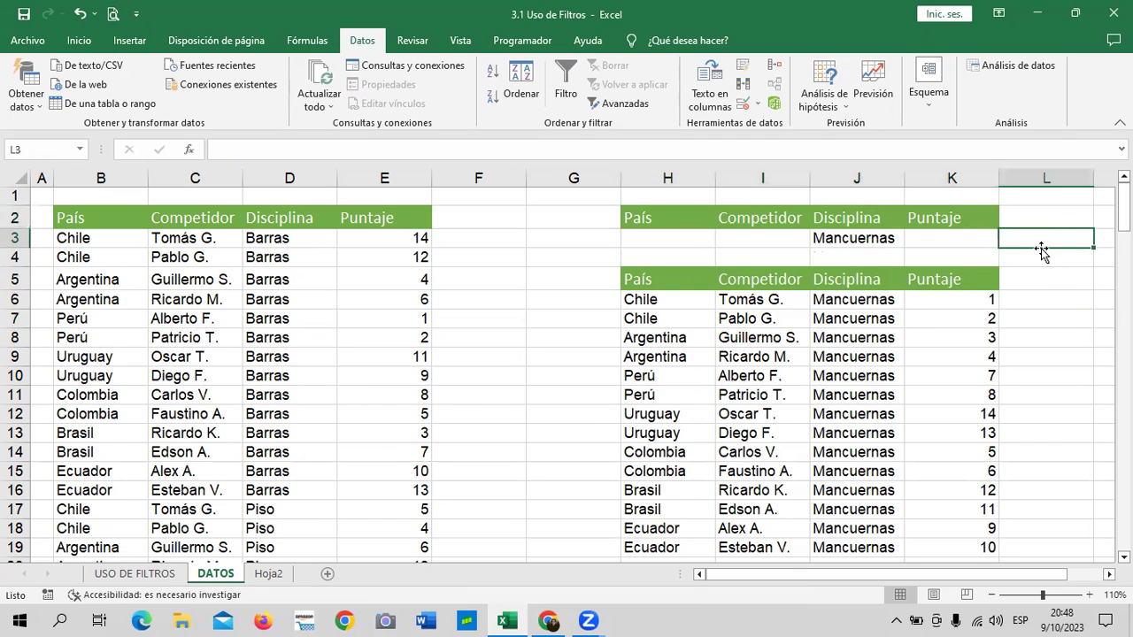
{"action": "scroll", "coordinate": [759, 322], "scroll_direction": "down", "scroll_amount": 2}
{"action": "scroll", "coordinate": [771, 326], "scroll_direction": "up", "scroll_amount": 2}
{"action": "left_click", "coordinate": [868, 282]}
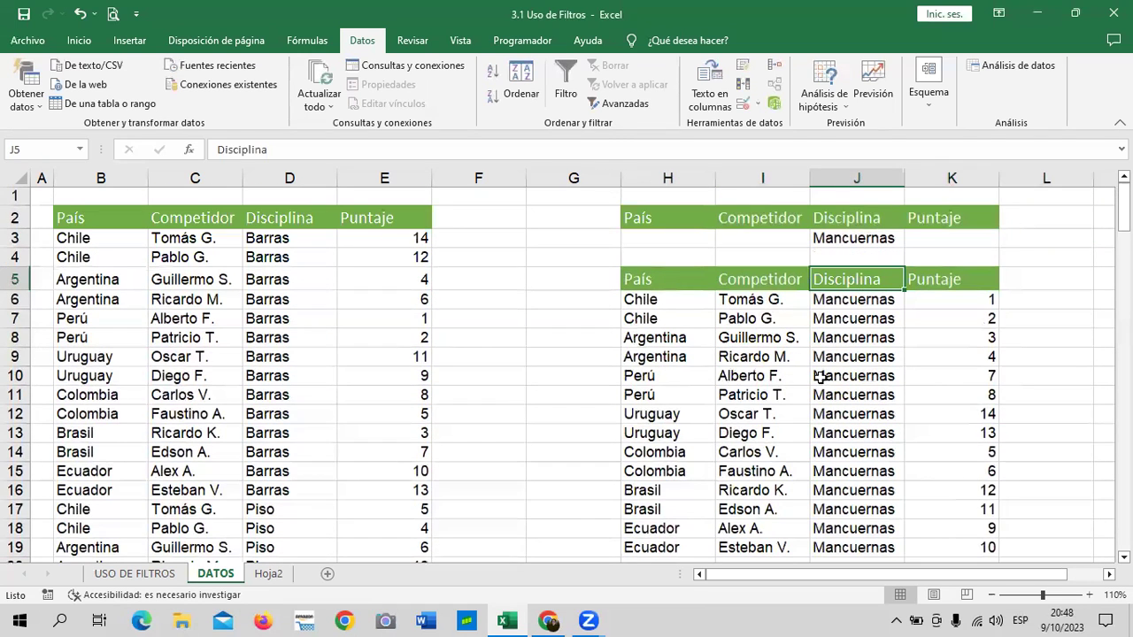
{"action": "scroll", "coordinate": [823, 378], "scroll_direction": "down", "scroll_amount": 2}
{"action": "left_click", "coordinate": [860, 431]}
{"action": "scroll", "coordinate": [859, 425], "scroll_direction": "up", "scroll_amount": 2}
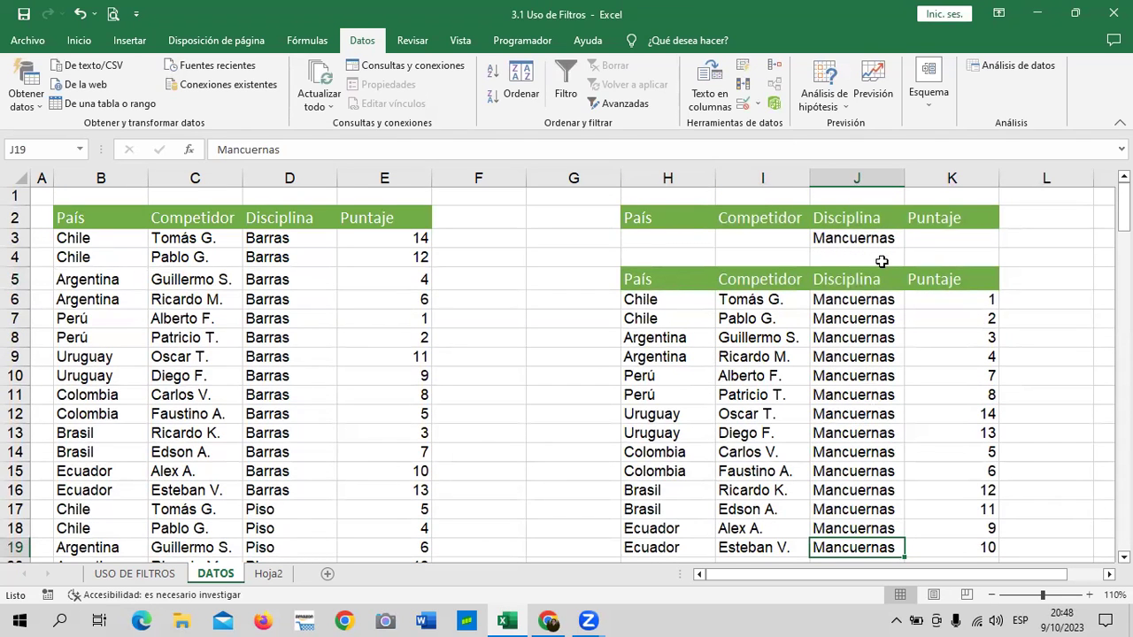
{"action": "left_click", "coordinate": [850, 238]}
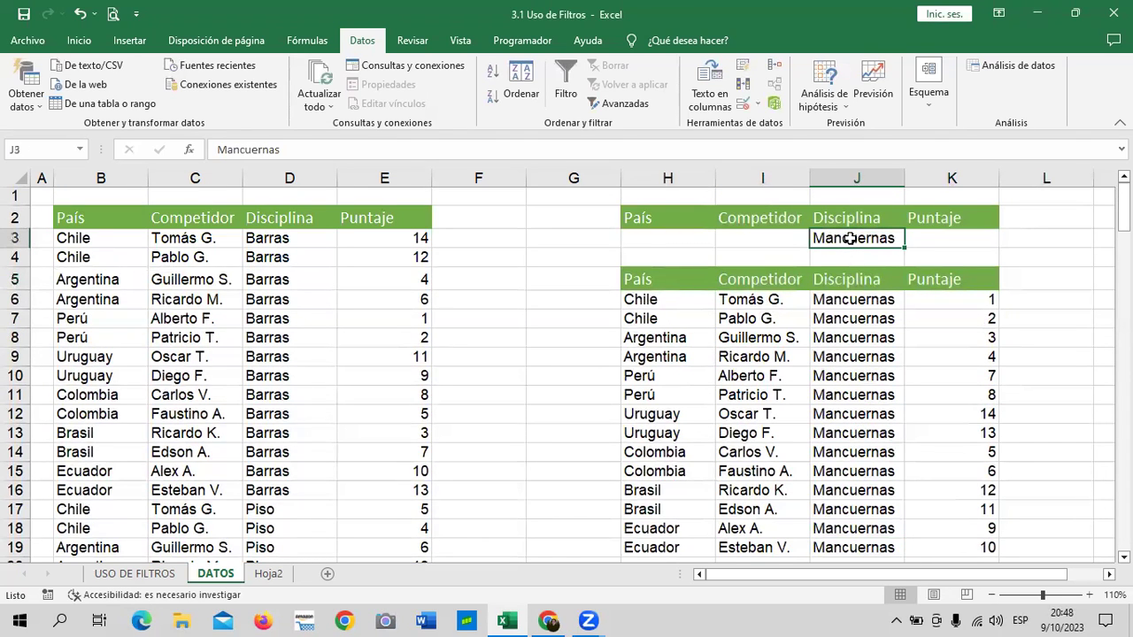
{"action": "scroll", "coordinate": [779, 324], "scroll_direction": "down", "scroll_amount": 2}
{"action": "scroll", "coordinate": [742, 338], "scroll_direction": "up", "scroll_amount": 2}
Step: Select the result table, then pick K20 and switch to the Inicio tab
{"action": "mouse_move", "coordinate": [673, 287]}
{"action": "left_mouse_down"}
{"action": "mouse_move", "coordinate": [978, 562]}
{"action": "mouse_move", "coordinate": [992, 443]}
{"action": "left_mouse_up"}
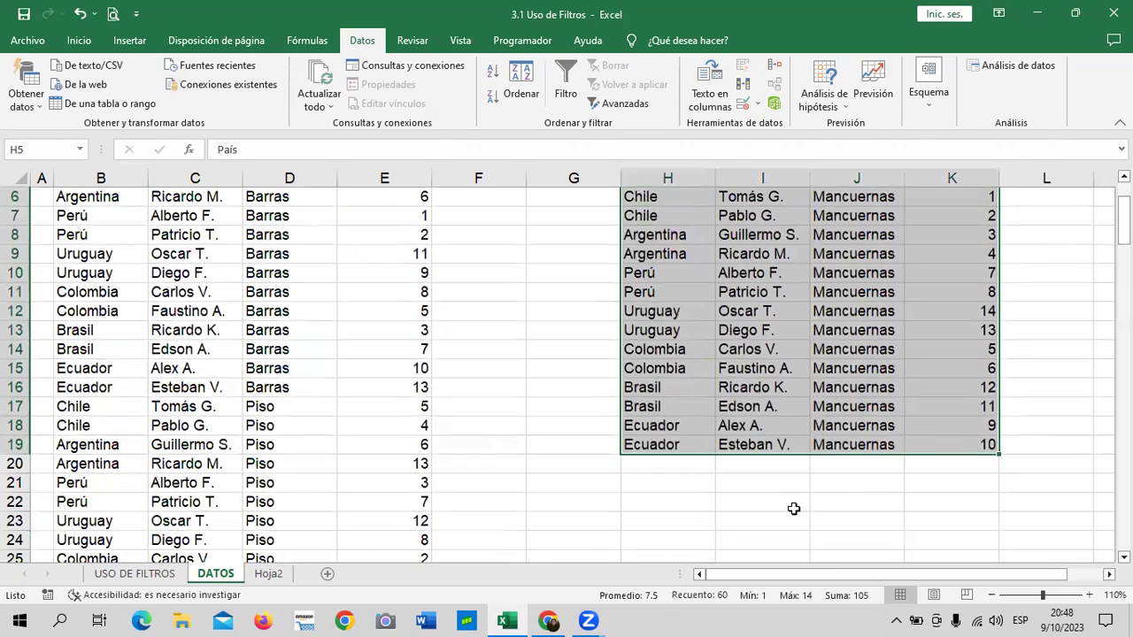
{"action": "left_click", "coordinate": [794, 507]}
{"action": "scroll", "coordinate": [812, 507], "scroll_direction": "up", "scroll_amount": 2}
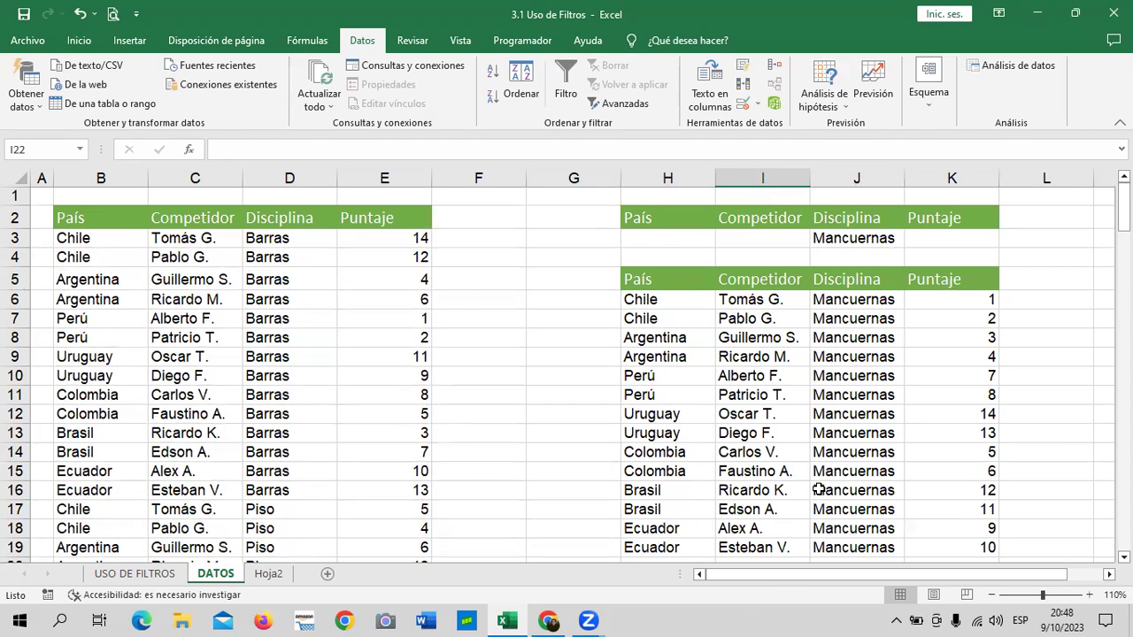
{"action": "scroll", "coordinate": [1046, 513], "scroll_direction": "down", "scroll_amount": 2}
{"action": "left_click", "coordinate": [977, 459]}
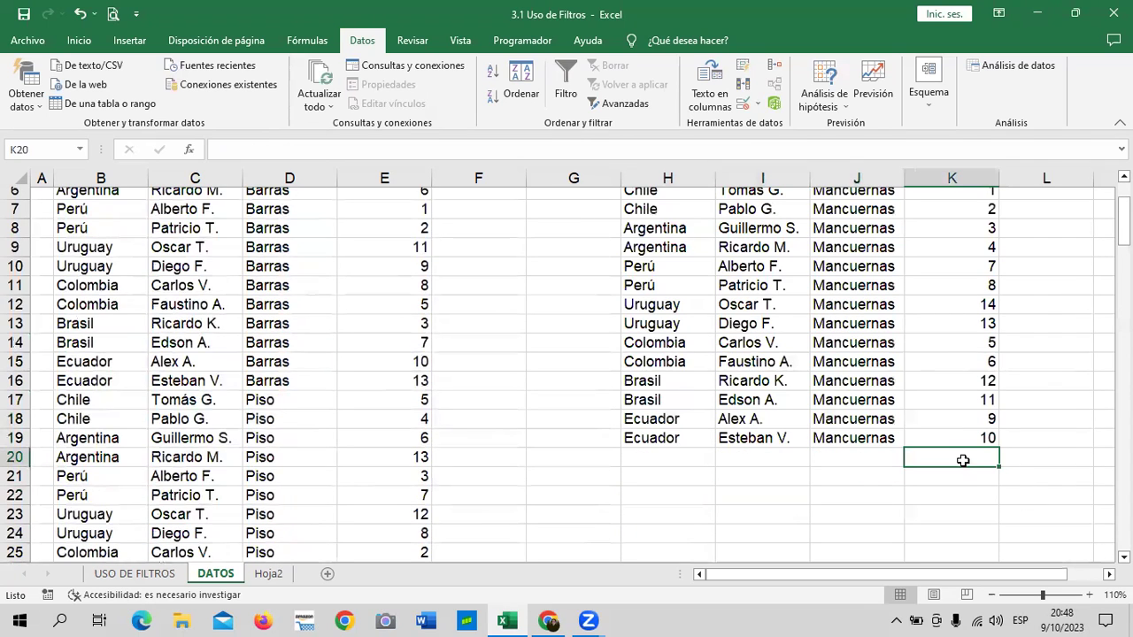
{"action": "left_click", "coordinate": [79, 41]}
{"action": "scroll", "coordinate": [872, 278], "scroll_direction": "up", "scroll_amount": 2}
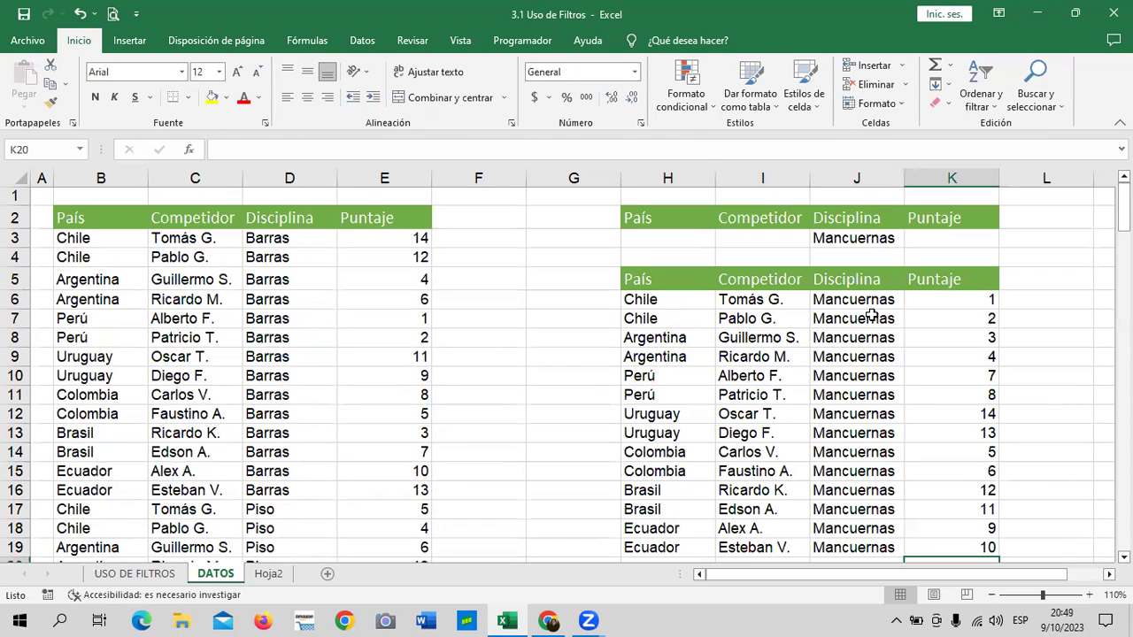
Step: Total the Mancuernas scores in K20 with =SUMA(K6:K19), giving 105
{"action": "left_click", "coordinate": [935, 65]}
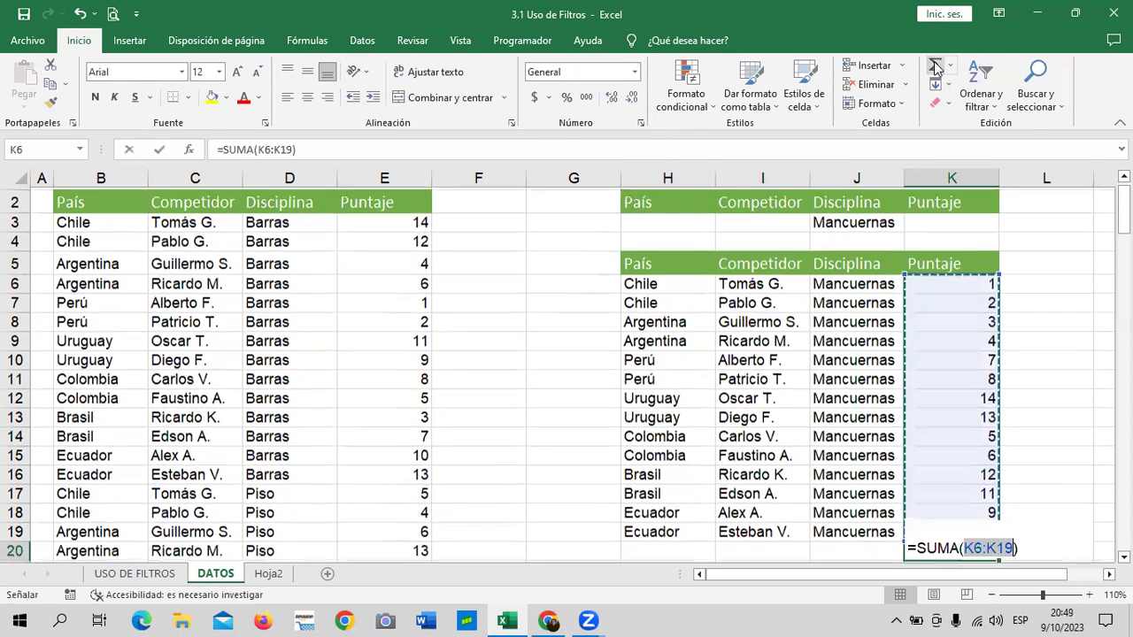
{"action": "scroll", "coordinate": [969, 372], "scroll_direction": "down", "scroll_amount": 2}
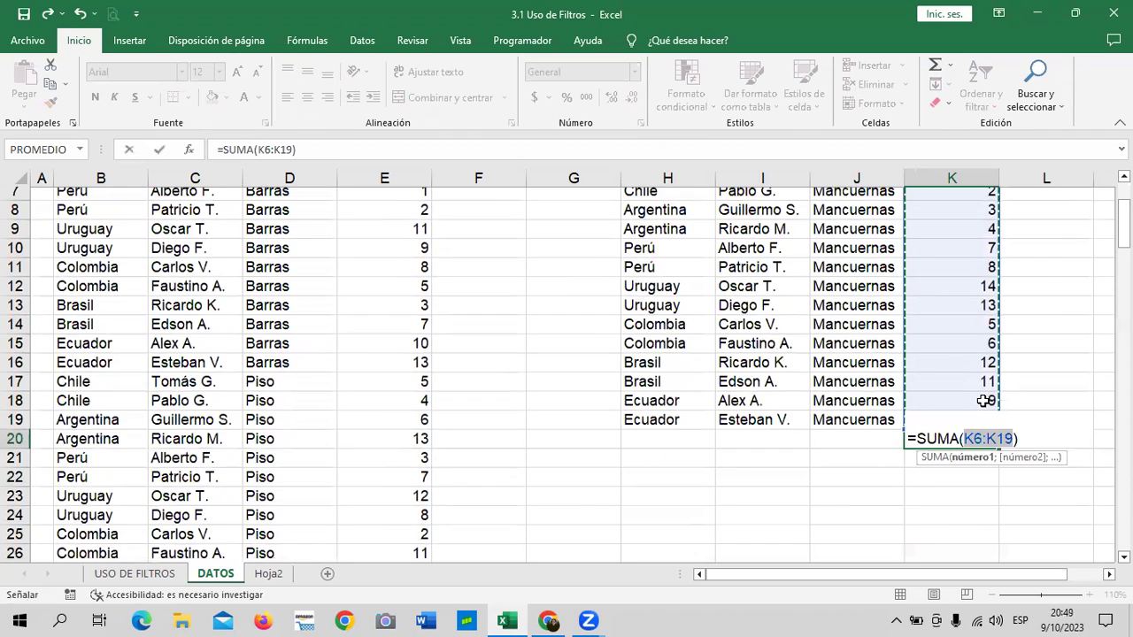
{"action": "key", "text": "Return"}
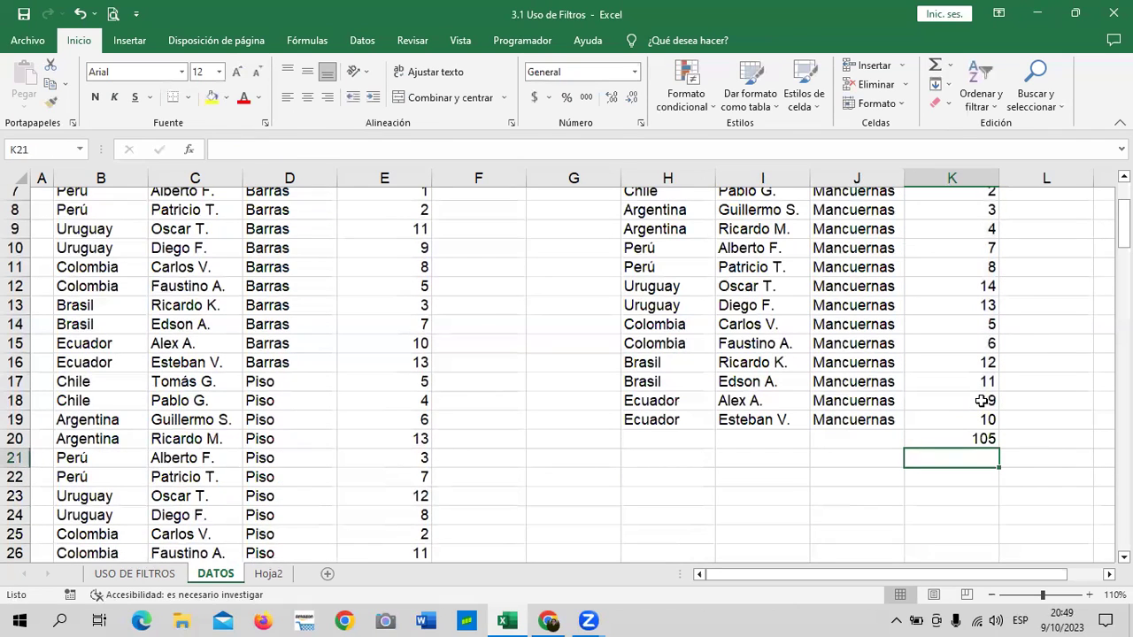
{"action": "left_click", "coordinate": [945, 440]}
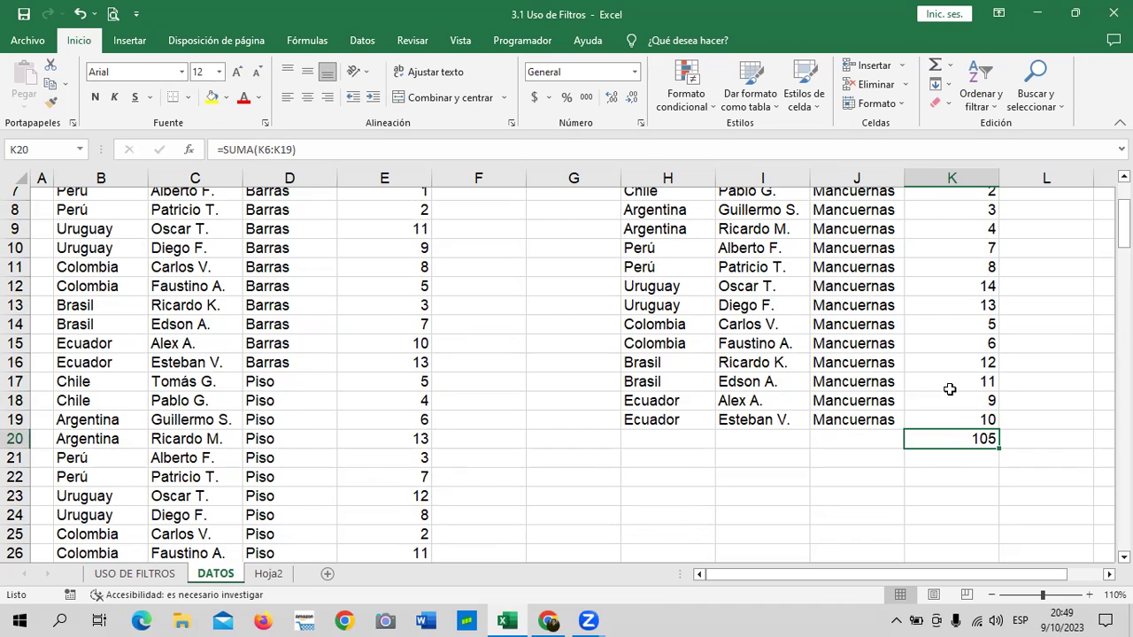
{"action": "scroll", "coordinate": [950, 390], "scroll_direction": "up", "scroll_amount": 2}
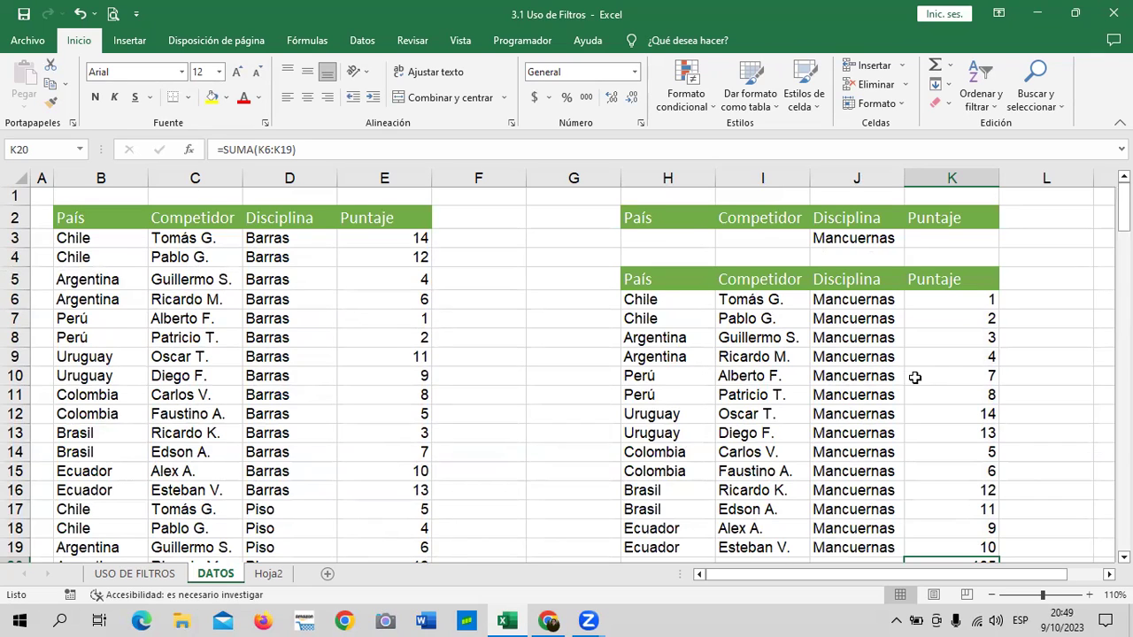
{"action": "scroll", "coordinate": [933, 388], "scroll_direction": "down", "scroll_amount": 2}
{"action": "scroll", "coordinate": [938, 374], "scroll_direction": "down", "scroll_amount": 1}
{"action": "scroll", "coordinate": [802, 433], "scroll_direction": "up", "scroll_amount": 3}
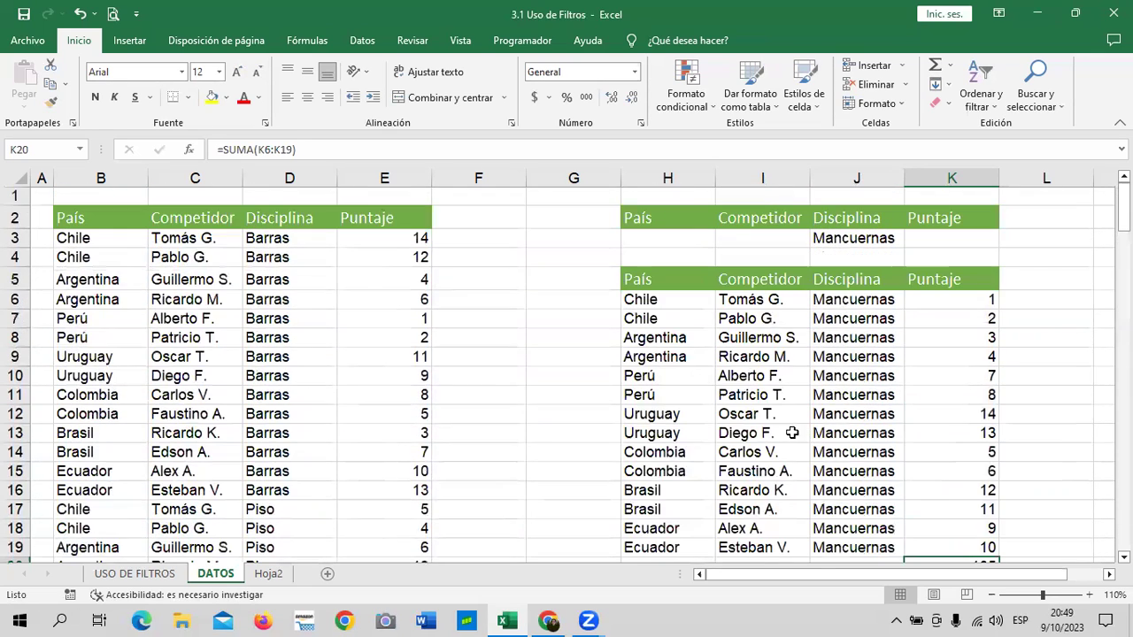
{"action": "scroll", "coordinate": [699, 354], "scroll_direction": "down", "scroll_amount": 2}
Step: Clear the old Mancuernas results from H5:K20 and reset the area to the Normal cell style
{"action": "scroll", "coordinate": [655, 295], "scroll_direction": "up", "scroll_amount": 2}
{"action": "mouse_move", "coordinate": [634, 283]}
{"action": "left_mouse_down"}
{"action": "mouse_move", "coordinate": [1028, 508]}
{"action": "mouse_move", "coordinate": [976, 518]}
{"action": "left_mouse_up"}
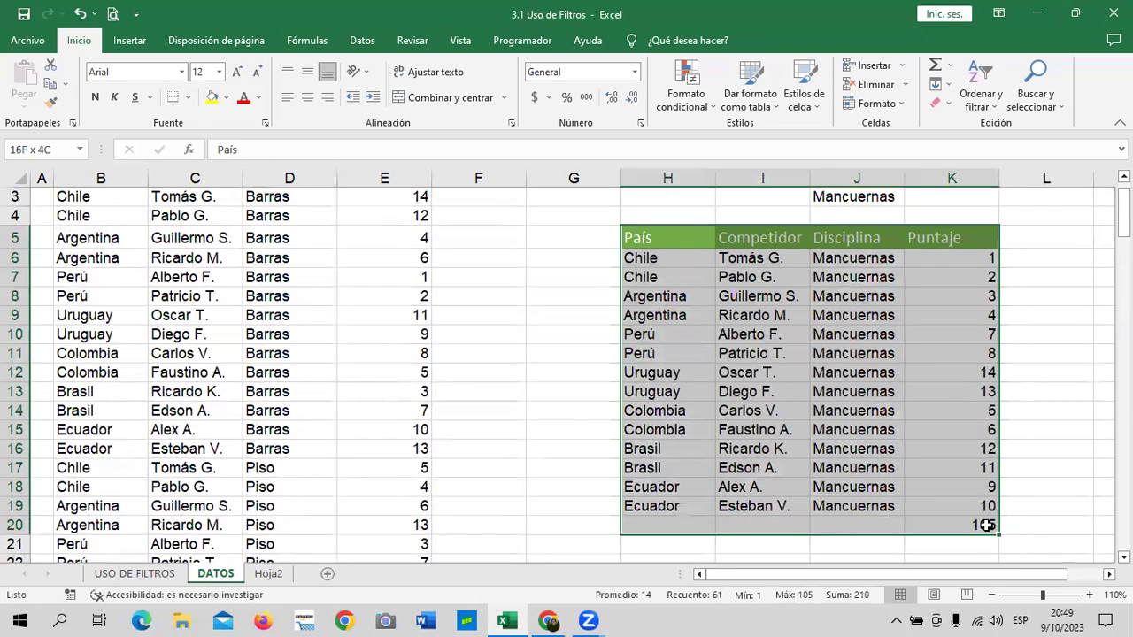
{"action": "key", "text": "Delete"}
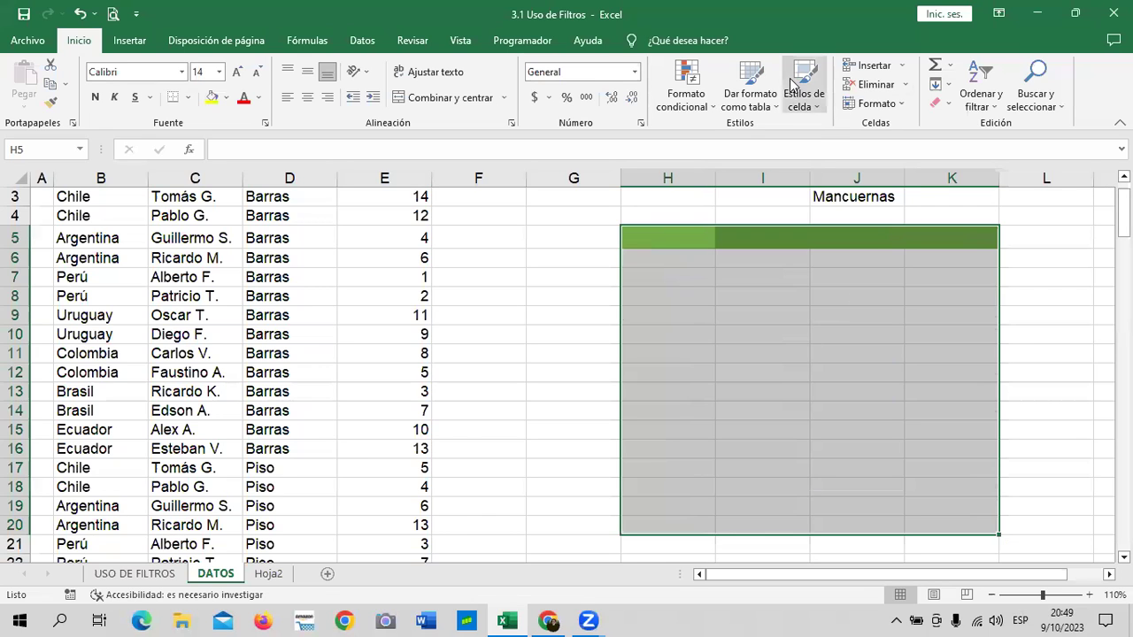
{"action": "left_click", "coordinate": [814, 108]}
{"action": "left_click", "coordinate": [662, 190]}
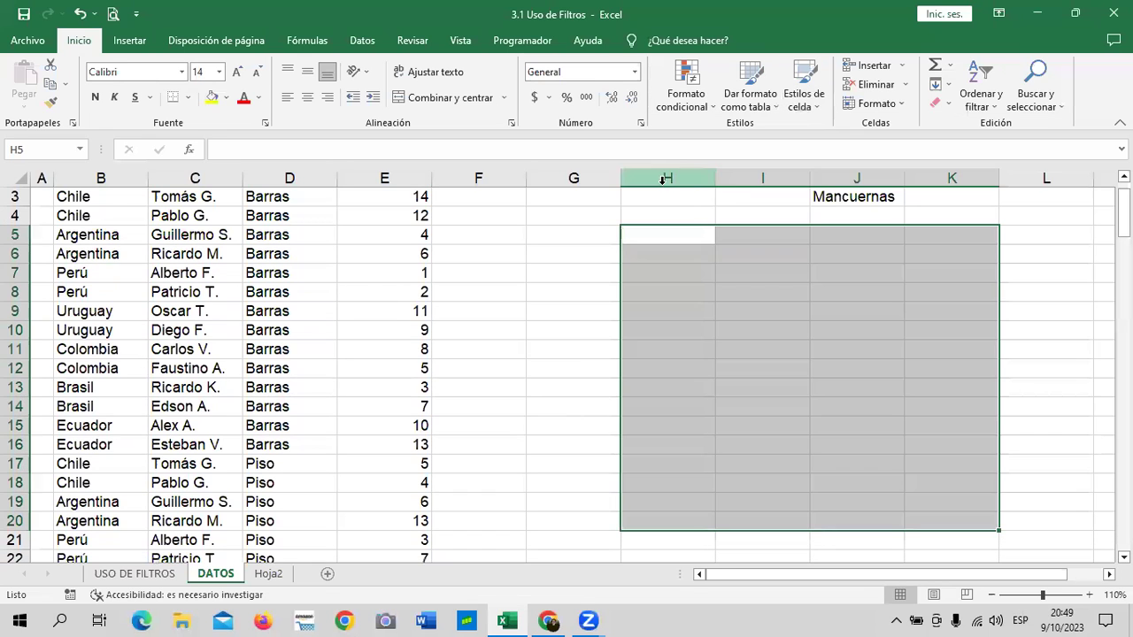
{"action": "left_click", "coordinate": [1009, 329]}
{"action": "scroll", "coordinate": [1009, 328], "scroll_direction": "up", "scroll_amount": 1}
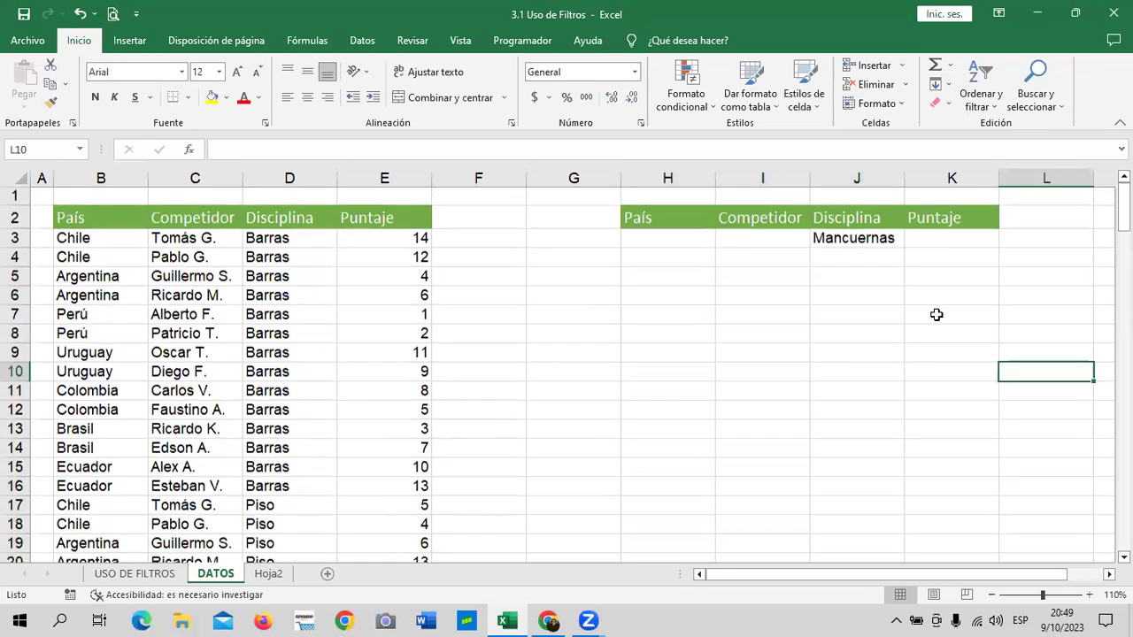
Step: Delete Mancuernas from J3, enter Chile in H3, and select the H2:K3 criteria block
{"action": "left_click", "coordinate": [851, 237]}
{"action": "key", "text": "Delete"}
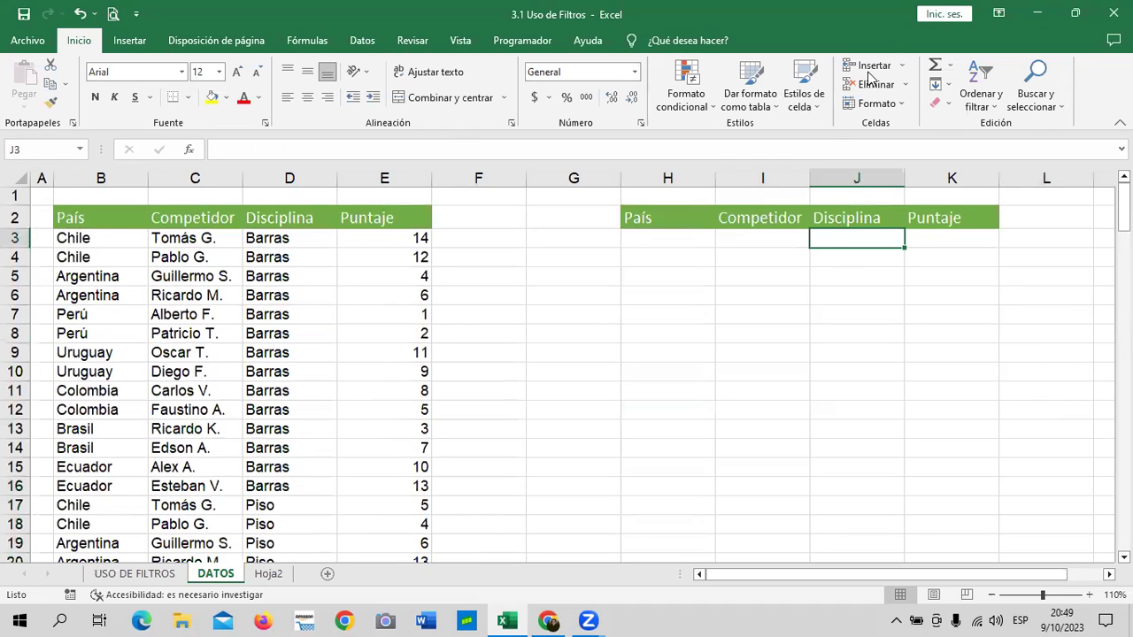
{"action": "left_click", "coordinate": [681, 243]}
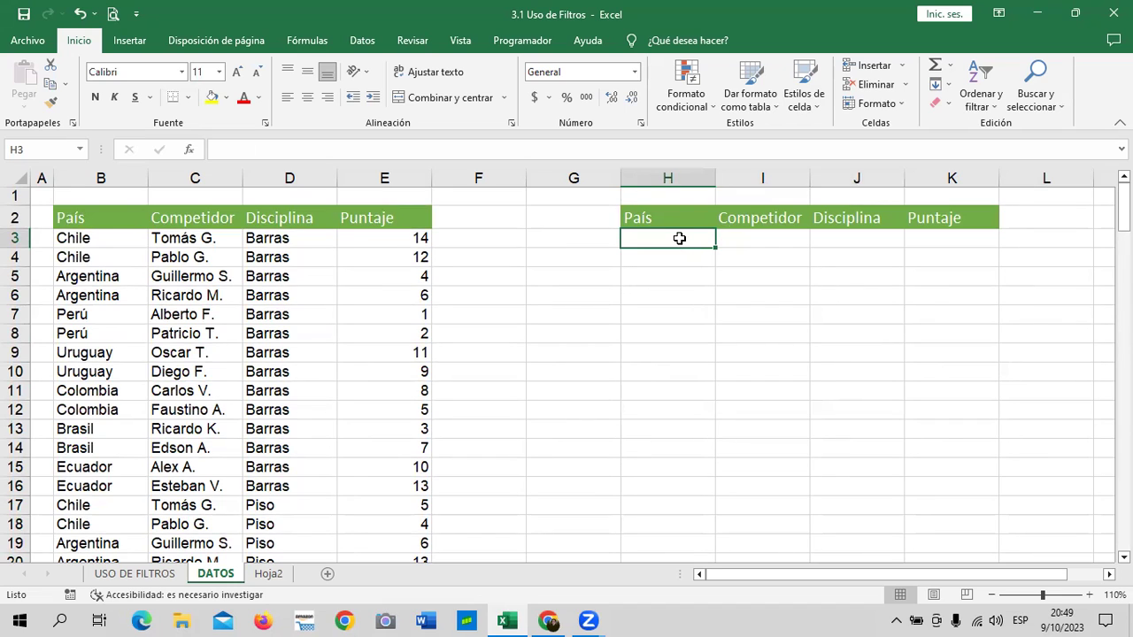
{"action": "type", "text": "Chile"}
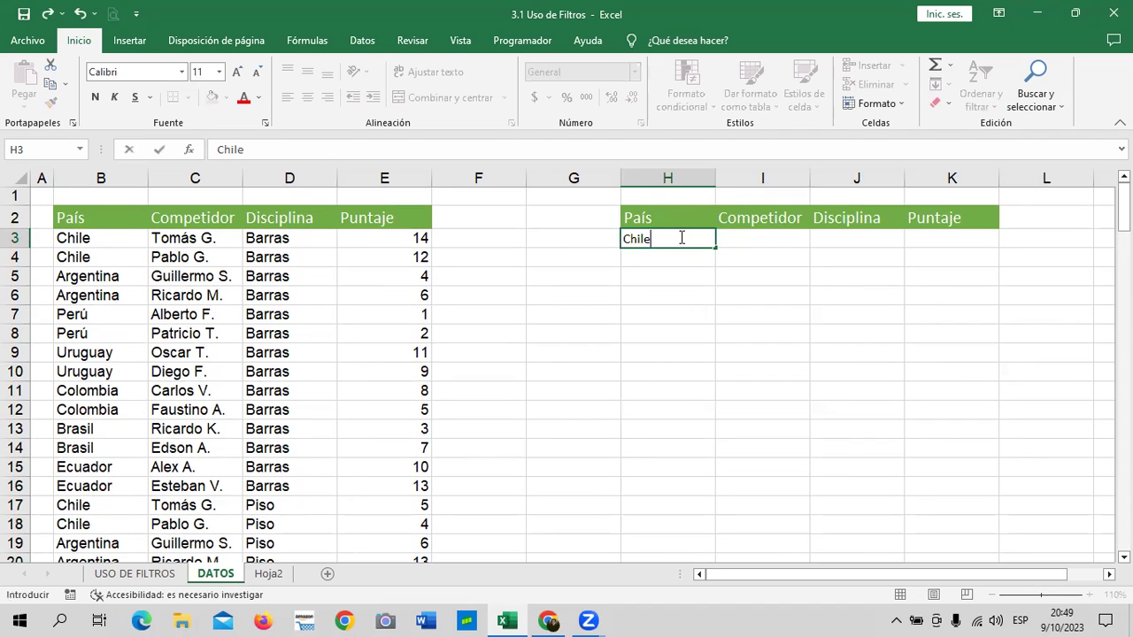
{"action": "key", "text": "Return"}
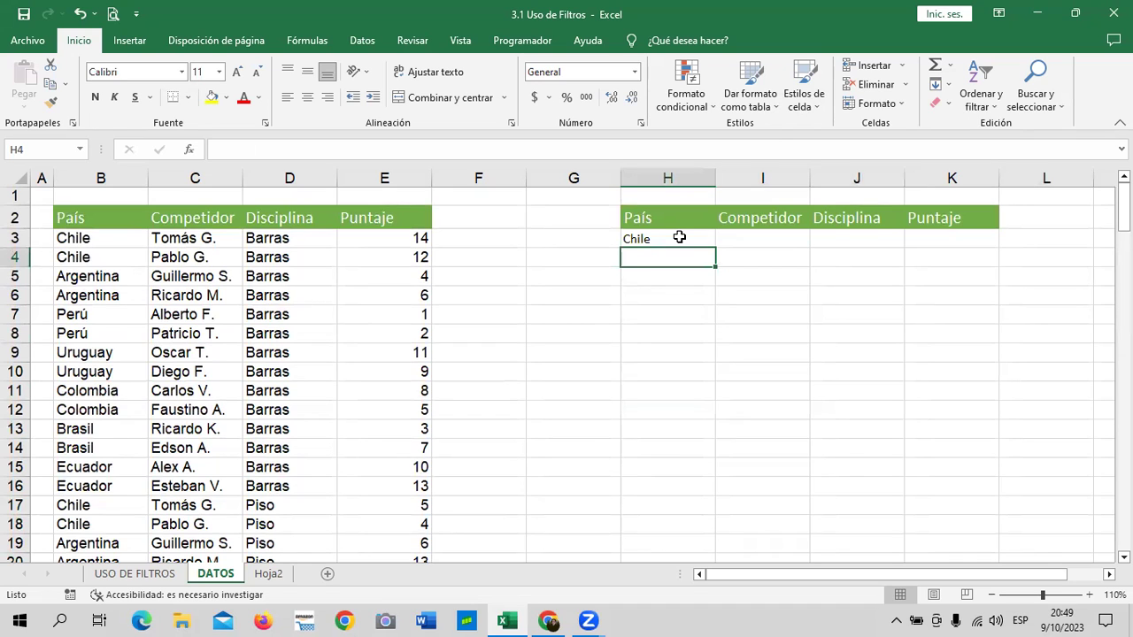
{"action": "left_click", "coordinate": [824, 333]}
{"action": "mouse_move", "coordinate": [664, 227]}
{"action": "left_mouse_down"}
{"action": "mouse_move", "coordinate": [662, 237]}
{"action": "mouse_move", "coordinate": [965, 241]}
{"action": "left_mouse_up"}
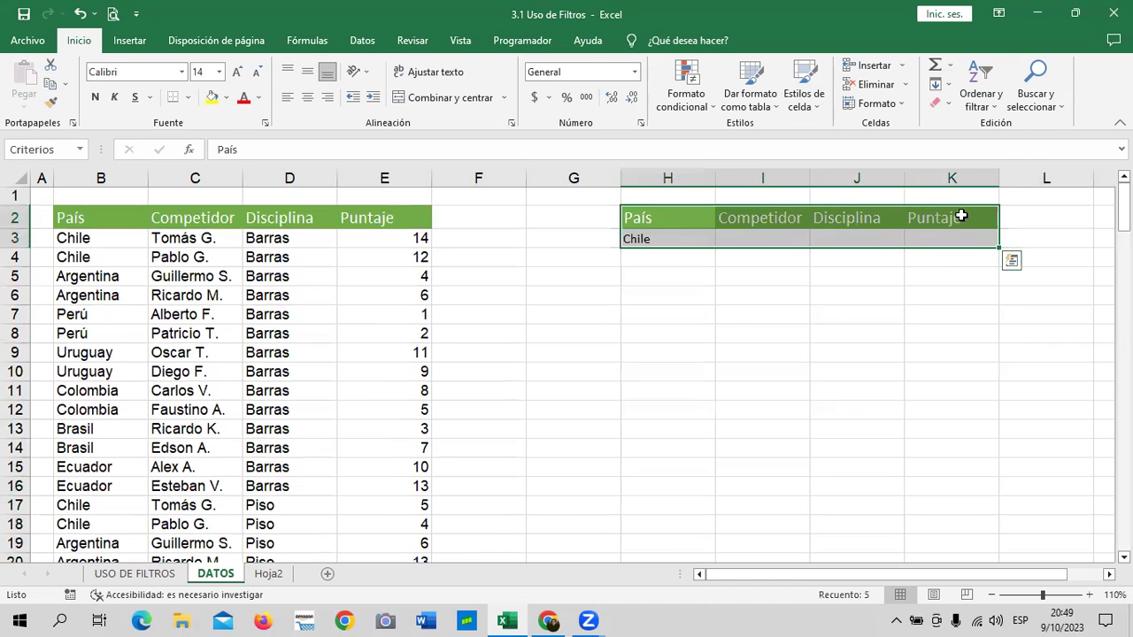
{"action": "left_click", "coordinate": [362, 40]}
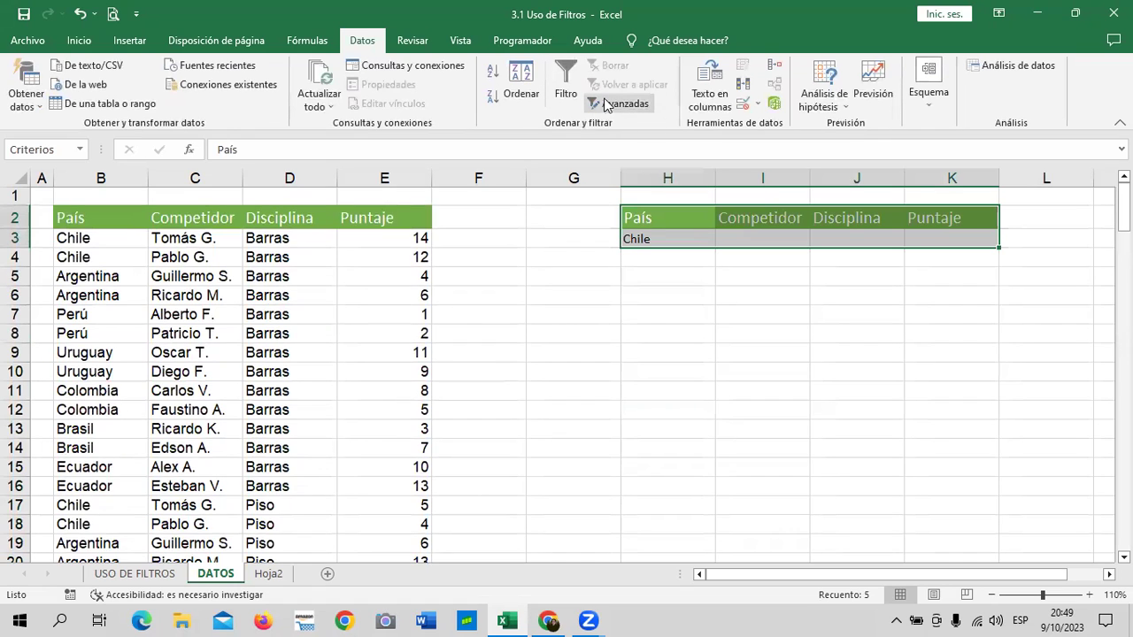
Step: Open the Advanced Filter dialog and choose to copy results to another location
{"action": "left_click", "coordinate": [568, 88]}
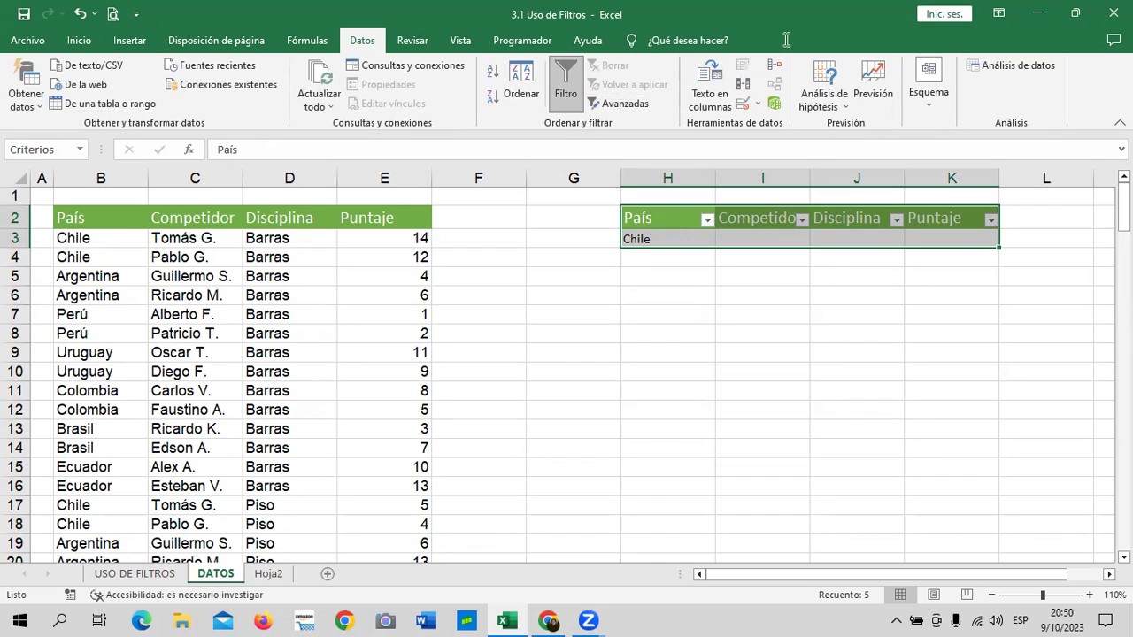
{"action": "left_click", "coordinate": [567, 84]}
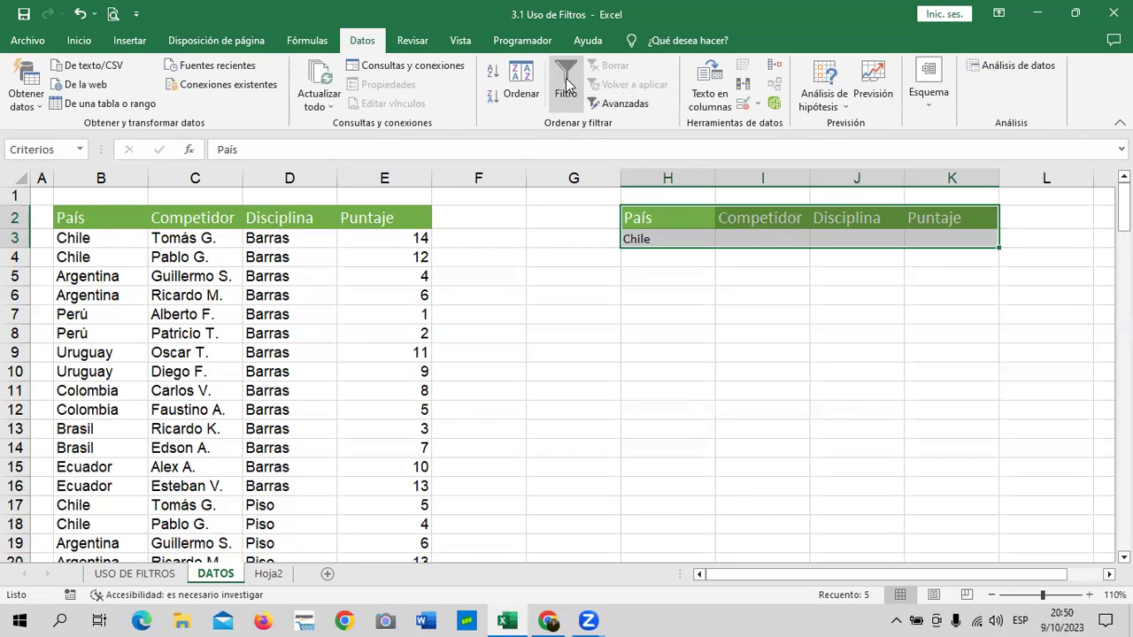
{"action": "left_click", "coordinate": [638, 104]}
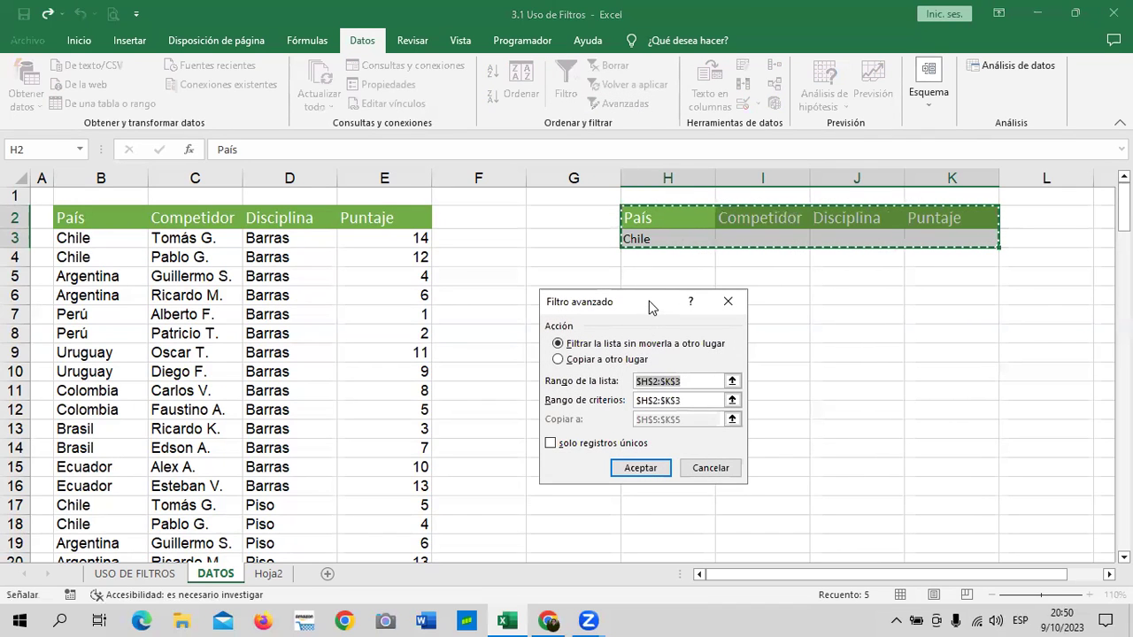
{"action": "left_click_drag", "start_coordinate": [649, 308], "coordinate": [645, 285]}
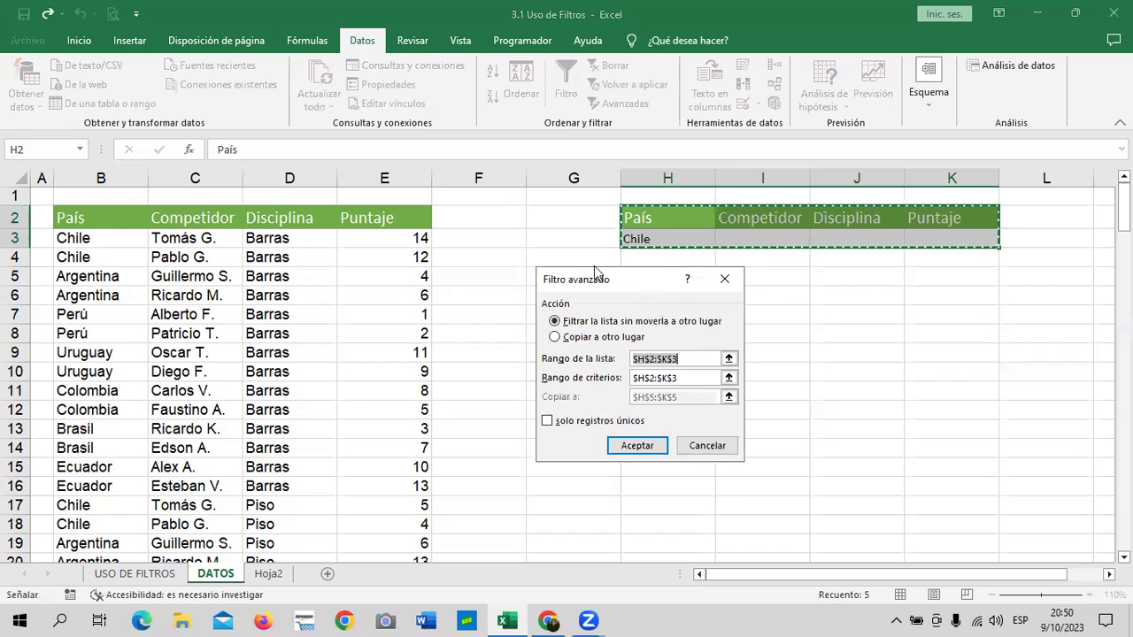
{"action": "left_click", "coordinate": [555, 339]}
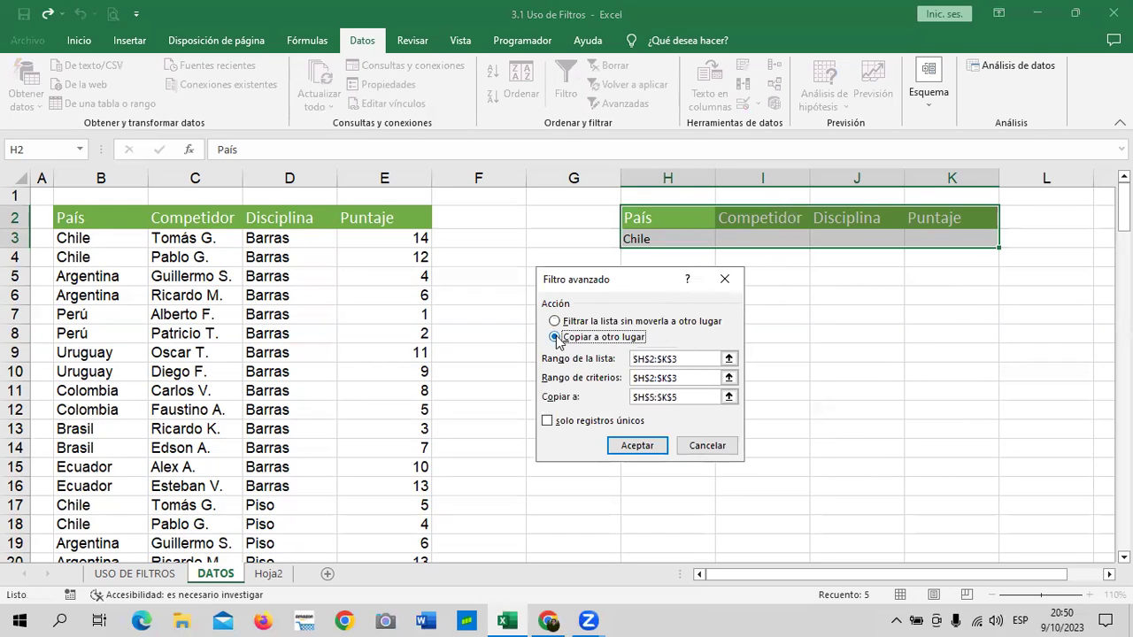
Step: Set the advanced filter list range to B2:E142 on DATOS
{"action": "left_click", "coordinate": [699, 360]}
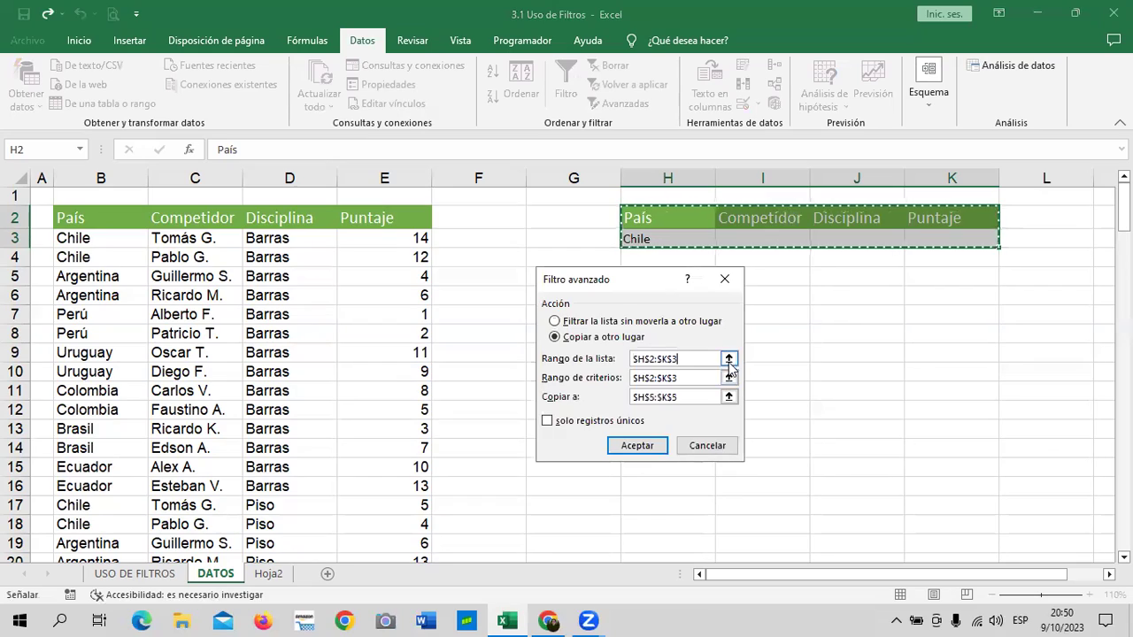
{"action": "left_click", "coordinate": [728, 359]}
{"action": "mouse_move", "coordinate": [100, 218]}
{"action": "left_mouse_down"}
{"action": "mouse_move", "coordinate": [500, 619]}
{"action": "mouse_move", "coordinate": [392, 515]}
{"action": "mouse_move", "coordinate": [389, 533]}
{"action": "left_mouse_up"}
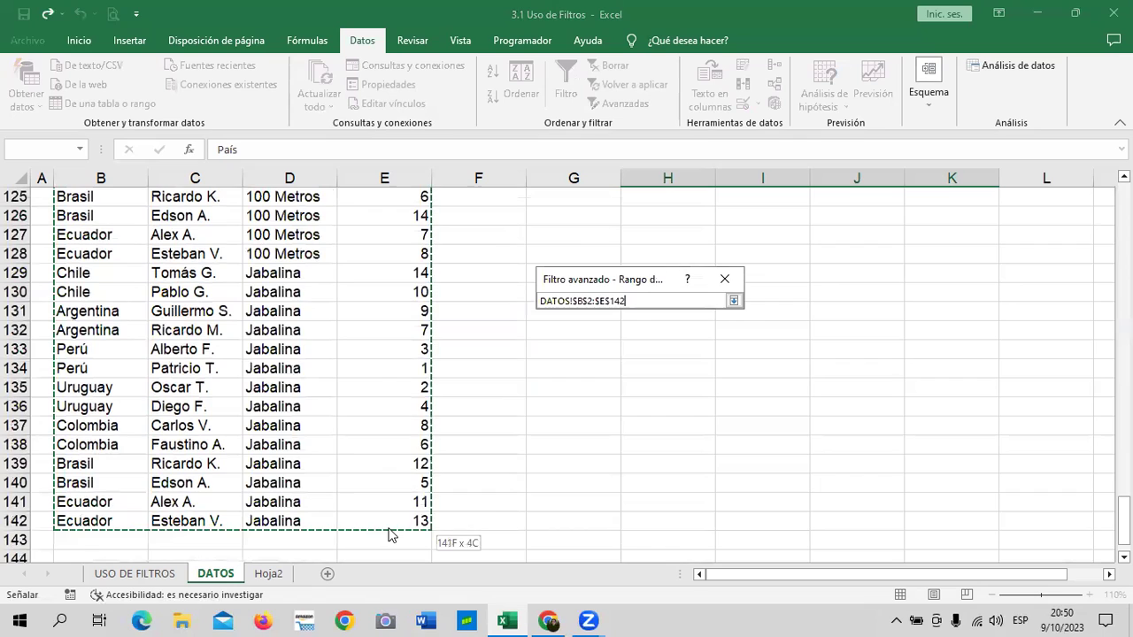
{"action": "left_click", "coordinate": [734, 301]}
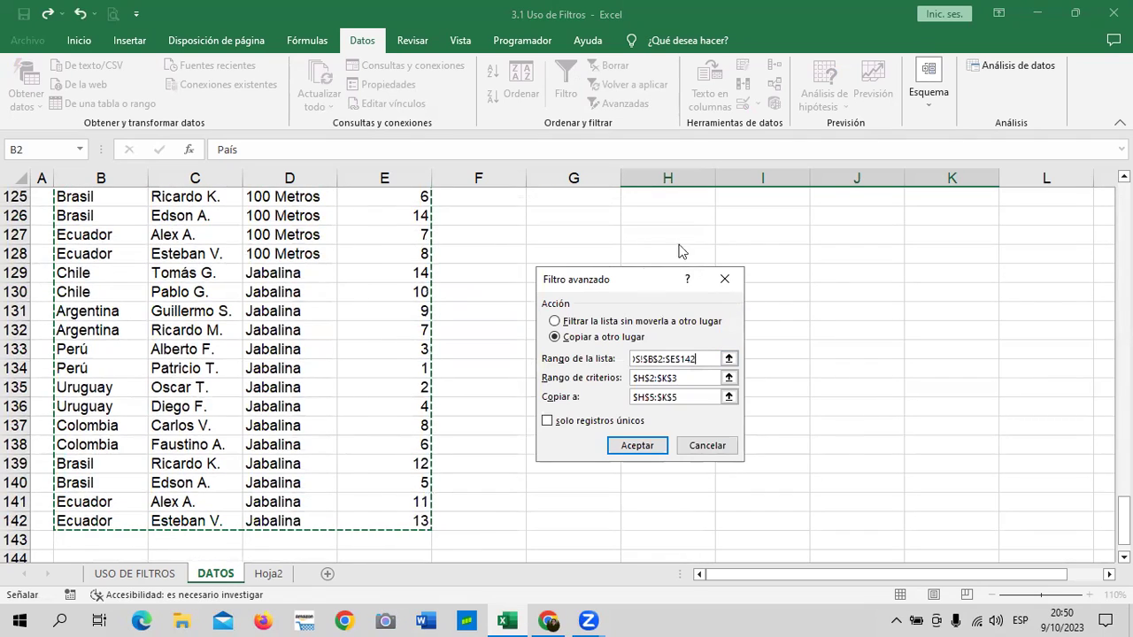
{"action": "scroll", "coordinate": [682, 248], "scroll_direction": "up", "scroll_amount": 5}
{"action": "scroll", "coordinate": [848, 329], "scroll_direction": "up", "scroll_amount": 6}
{"action": "scroll", "coordinate": [845, 326], "scroll_direction": "up", "scroll_amount": 8}
{"action": "scroll", "coordinate": [845, 324], "scroll_direction": "up", "scroll_amount": 9}
{"action": "scroll", "coordinate": [844, 314], "scroll_direction": "up", "scroll_amount": 6}
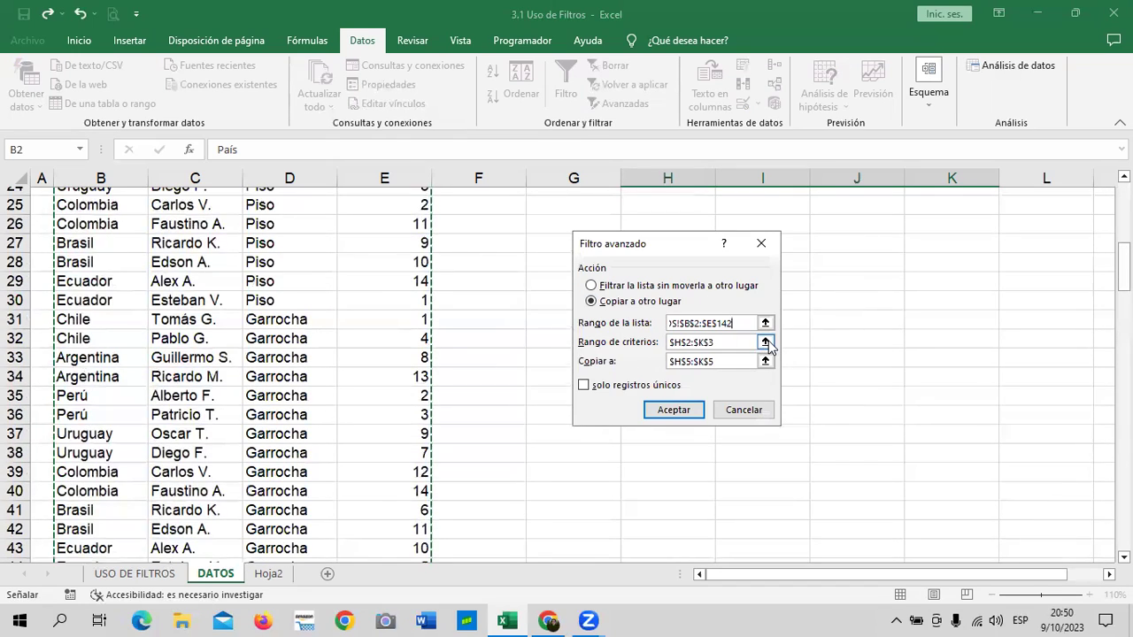
Step: Clear and repeatedly reselect H2:K3 on the sheet as the criteria range
{"action": "left_click", "coordinate": [766, 341]}
{"action": "scroll", "coordinate": [936, 347], "scroll_direction": "up", "scroll_amount": 1}
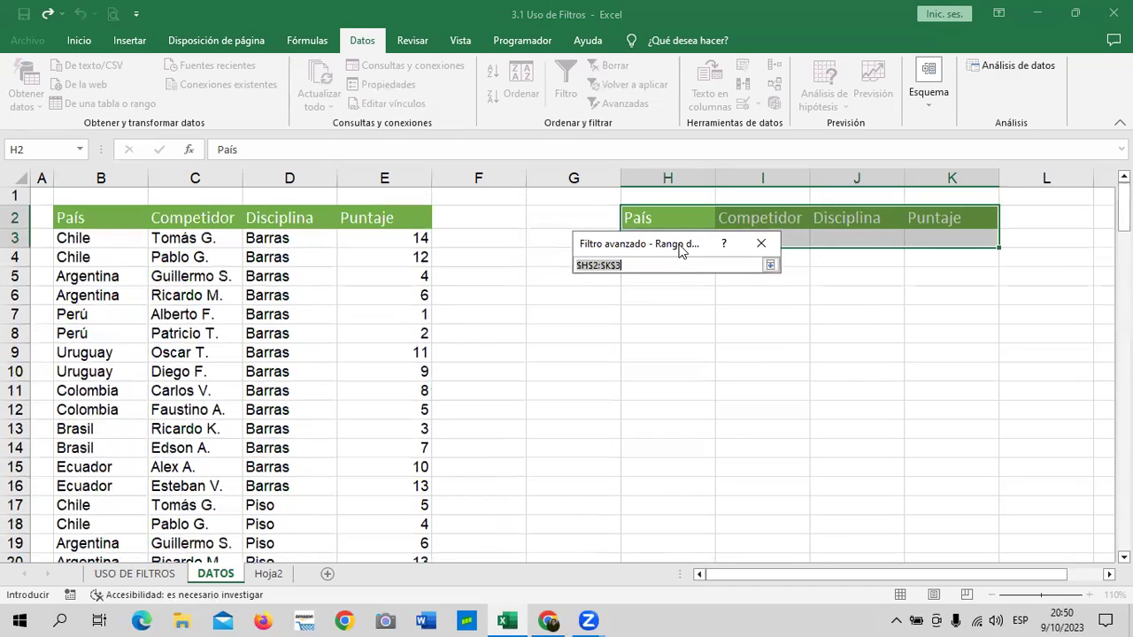
{"action": "left_click_drag", "start_coordinate": [678, 251], "coordinate": [686, 318]}
{"action": "left_click_drag", "start_coordinate": [665, 219], "coordinate": [936, 236]}
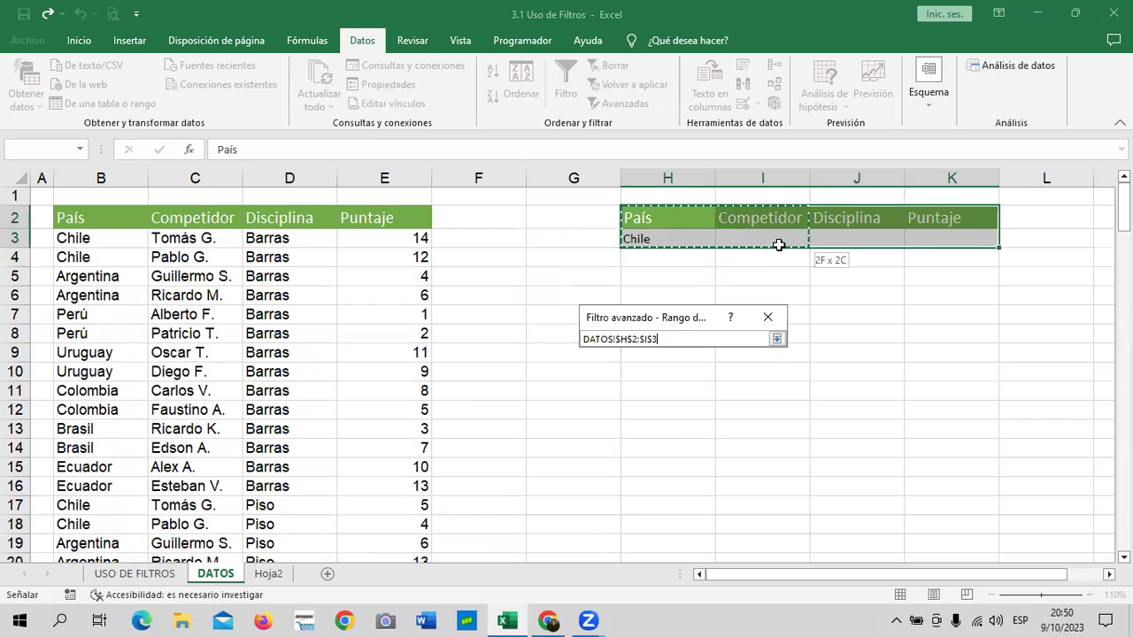
{"action": "left_click", "coordinate": [776, 338]}
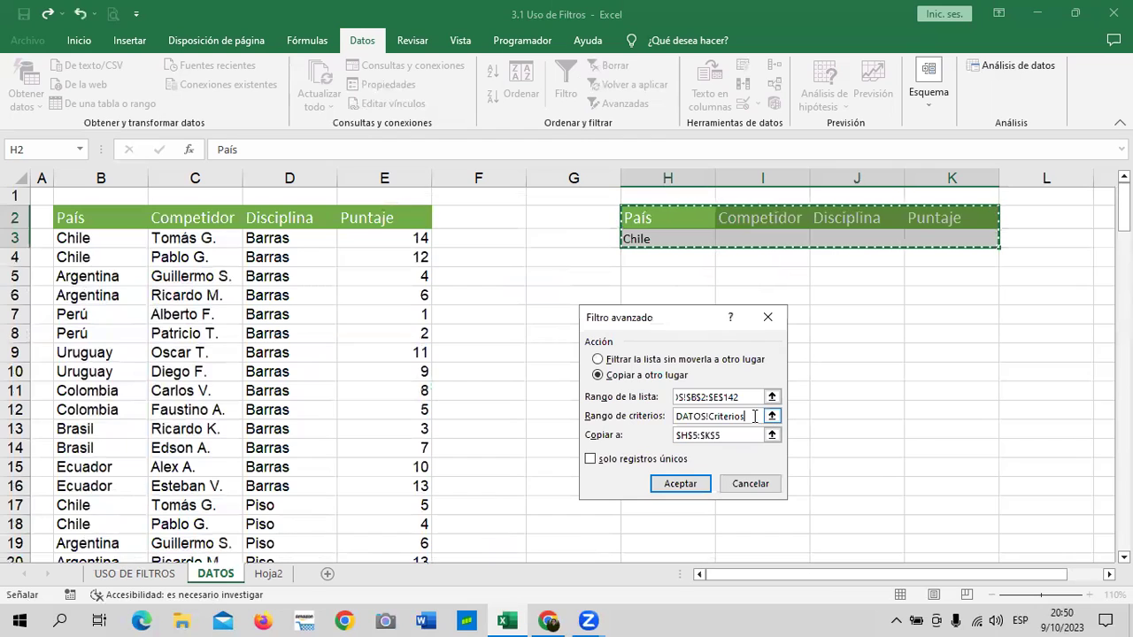
{"action": "double_click", "coordinate": [734, 416]}
{"action": "key", "text": "BackSpace"}
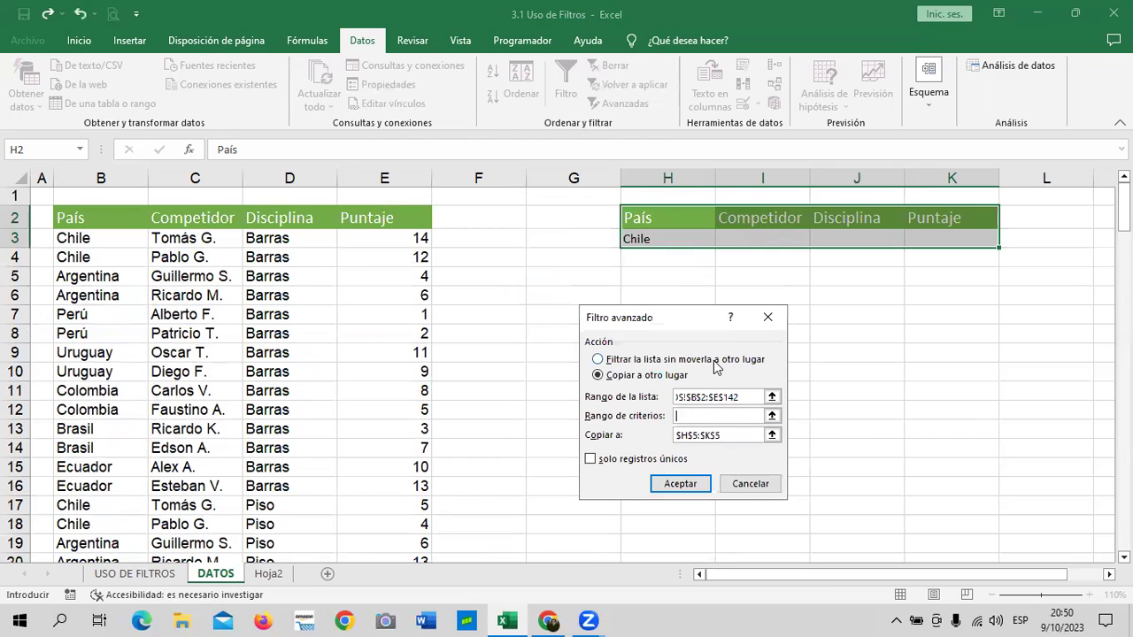
{"action": "left_click", "coordinate": [772, 416]}
{"action": "left_click", "coordinate": [649, 217]}
{"action": "left_click_drag", "start_coordinate": [649, 217], "coordinate": [959, 240]}
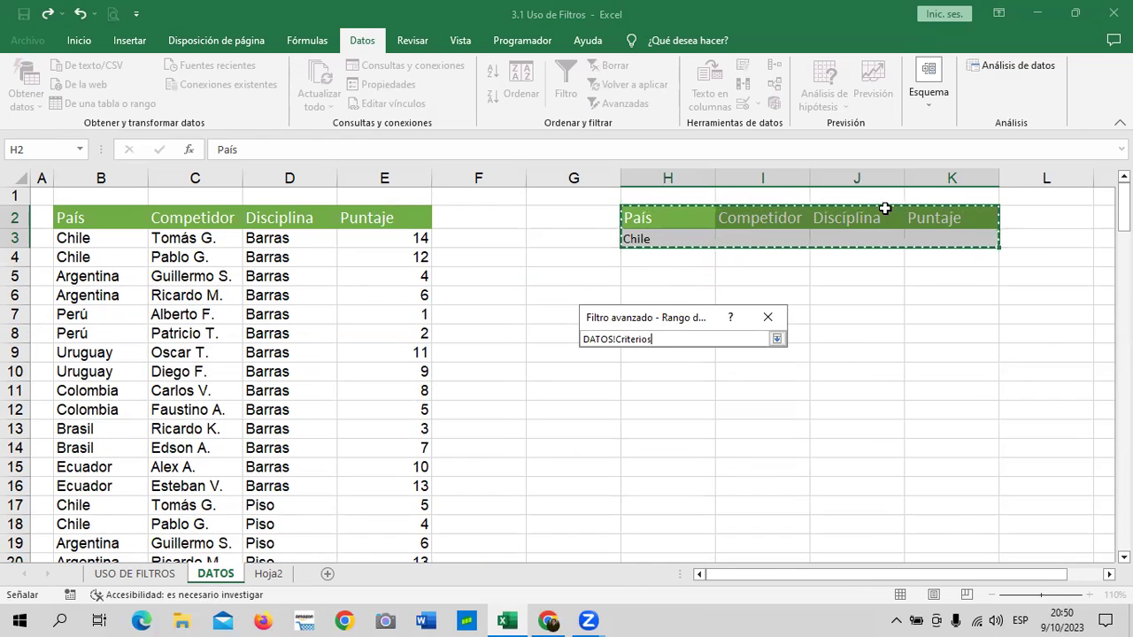
{"action": "left_click", "coordinate": [776, 340]}
{"action": "left_click", "coordinate": [754, 423]}
{"action": "key", "text": "BackSpace"}
{"action": "key", "text": "BackSpace"}
{"action": "key", "text": "BackSpace"}
{"action": "key", "text": "BackSpace"}
{"action": "key", "text": "BackSpace"}
{"action": "key", "text": "BackSpace"}
{"action": "key", "text": "BackSpace"}
{"action": "key", "text": "BackSpace"}
{"action": "key", "text": "BackSpace"}
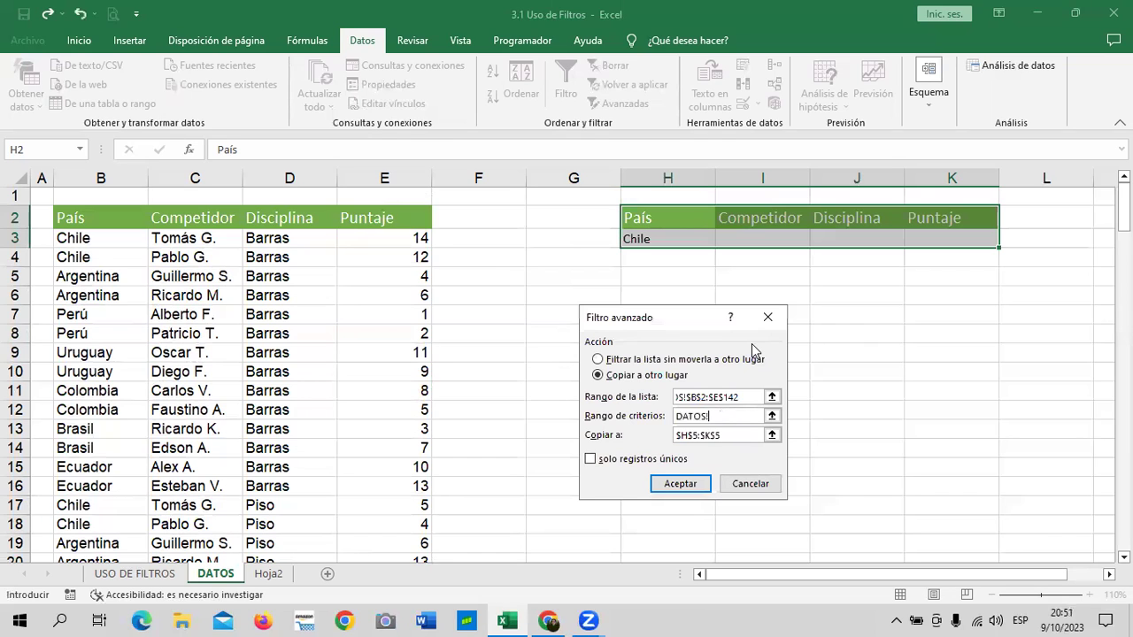
{"action": "left_click_drag", "start_coordinate": [679, 218], "coordinate": [908, 240]}
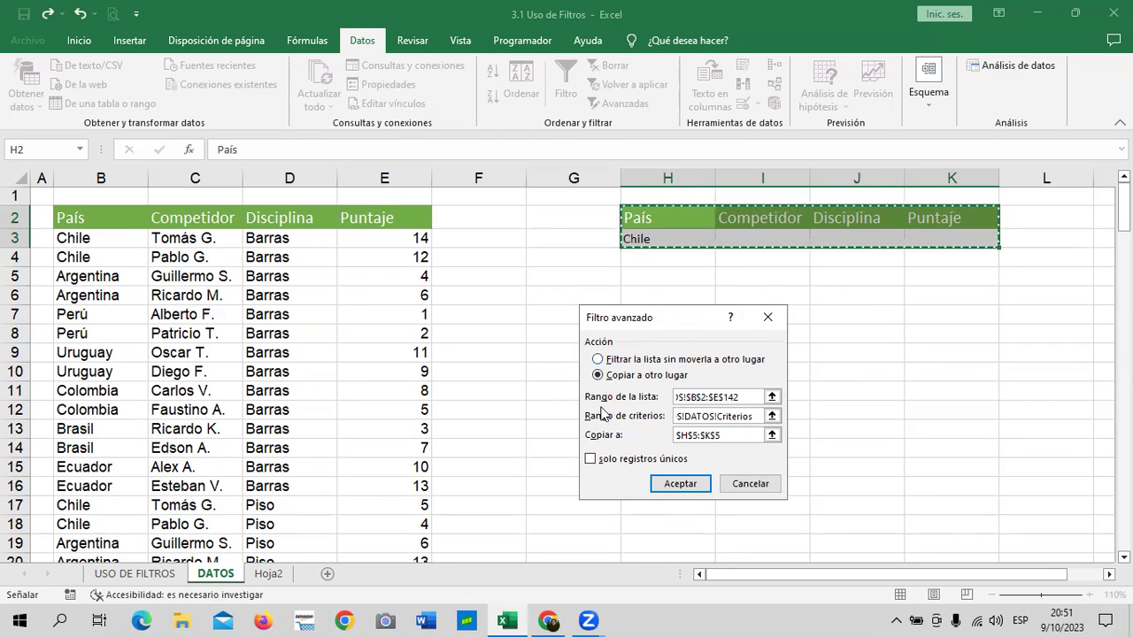
Step: Check unique records only, target H5:K5, and after an invalid-reference warning set criteria to H2:J3
{"action": "left_click", "coordinate": [592, 458]}
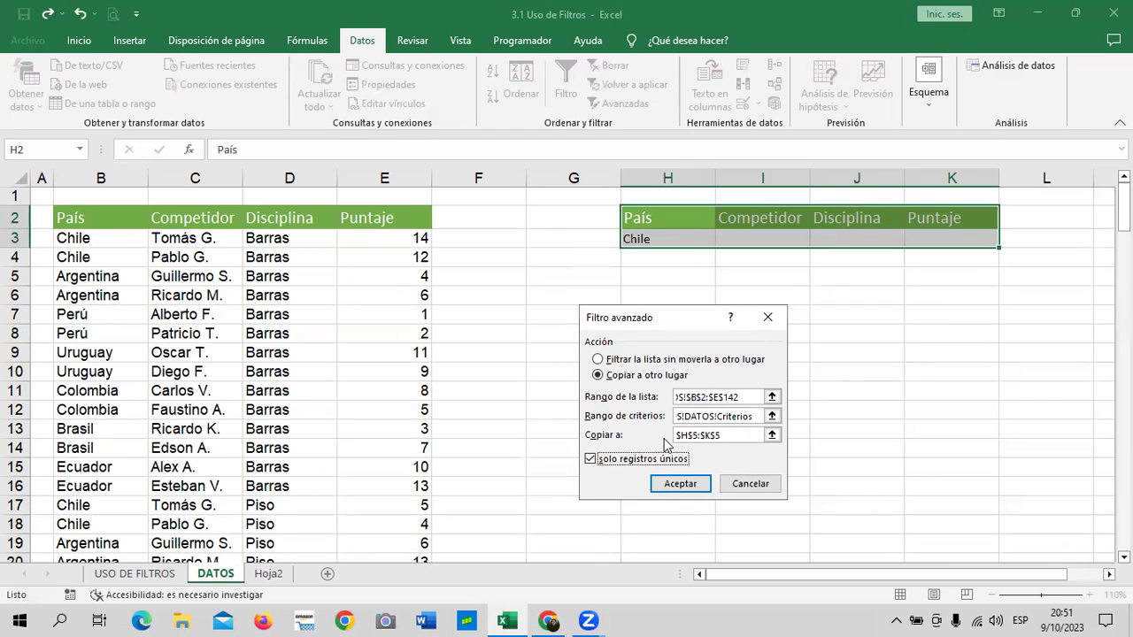
{"action": "left_click", "coordinate": [772, 434]}
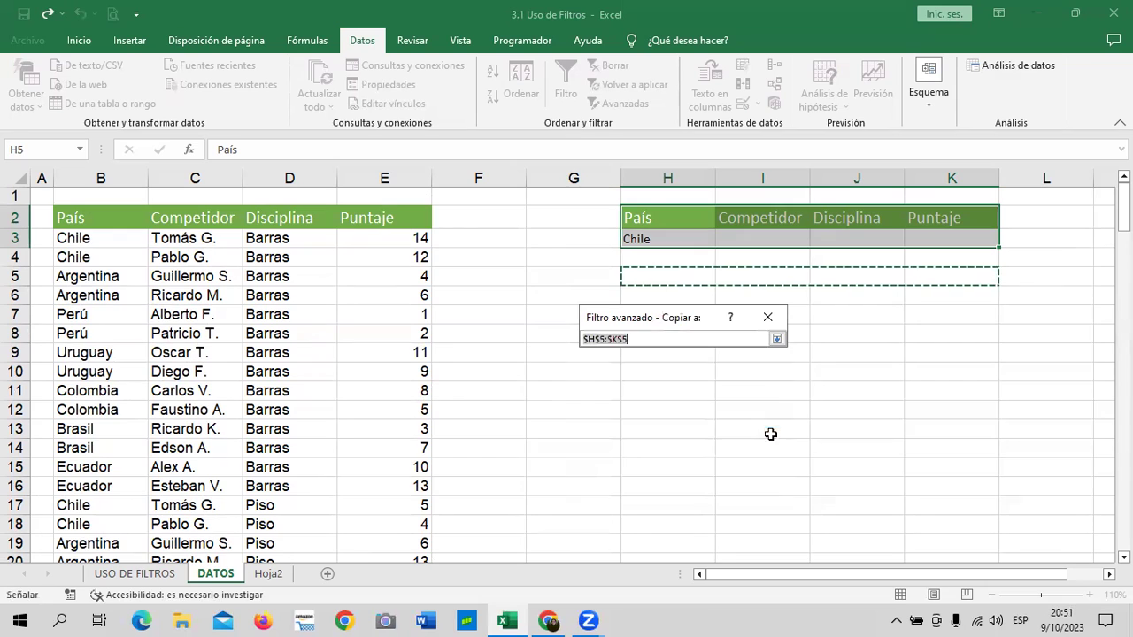
{"action": "left_click", "coordinate": [776, 339]}
{"action": "left_click", "coordinate": [699, 489]}
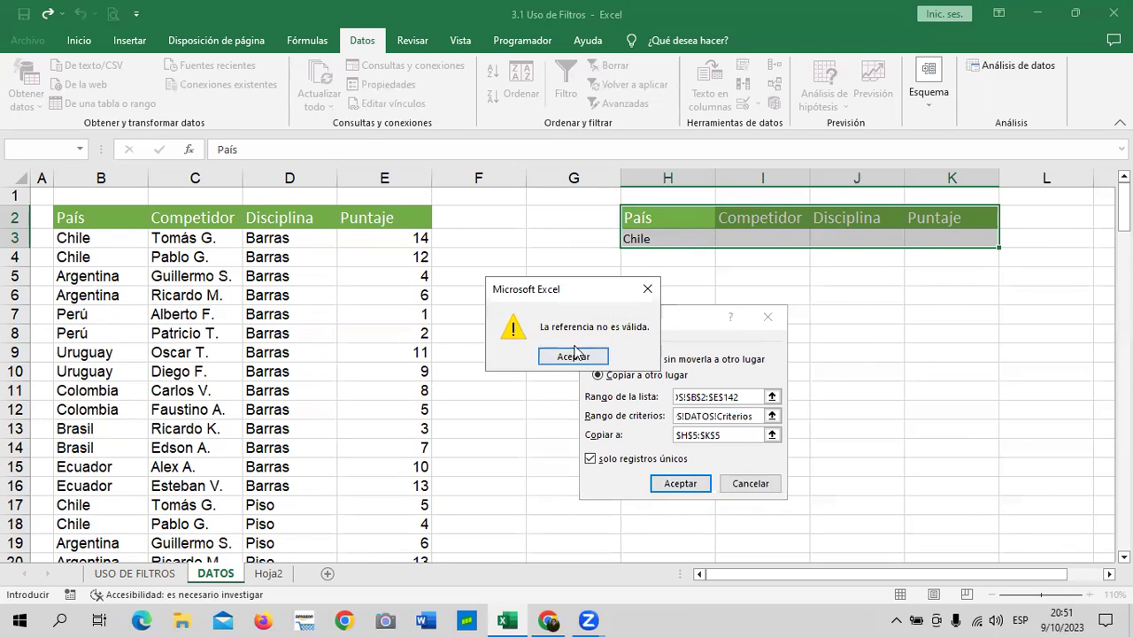
{"action": "key", "text": "Return"}
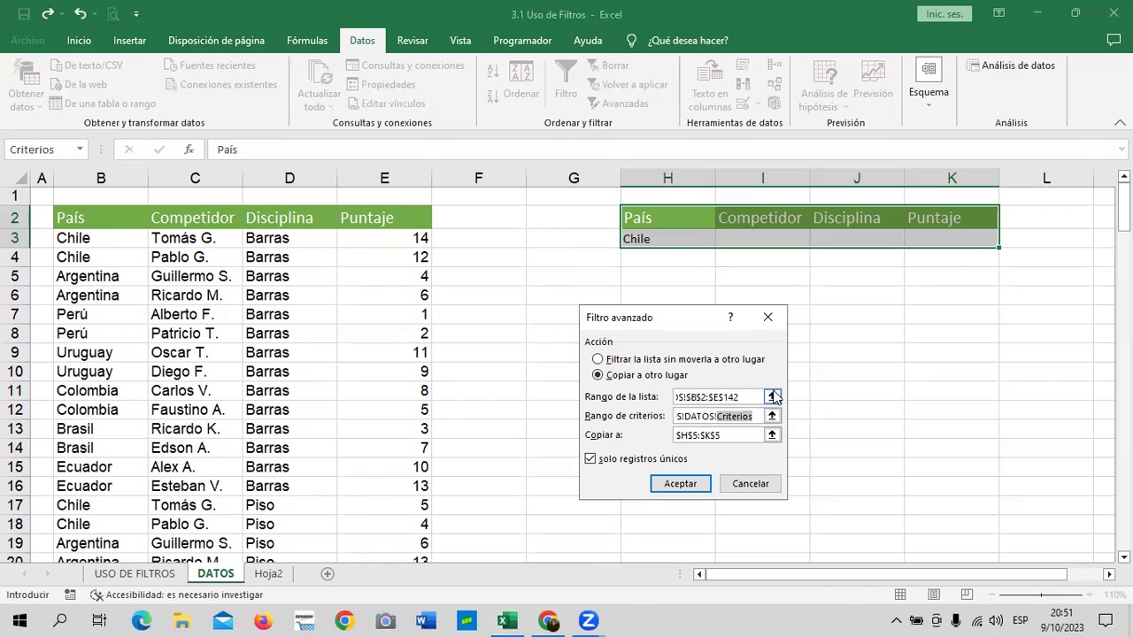
{"action": "key", "text": "BackSpace"}
{"action": "key", "text": "BackSpace"}
{"action": "key", "text": "BackSpace"}
{"action": "key", "text": "BackSpace"}
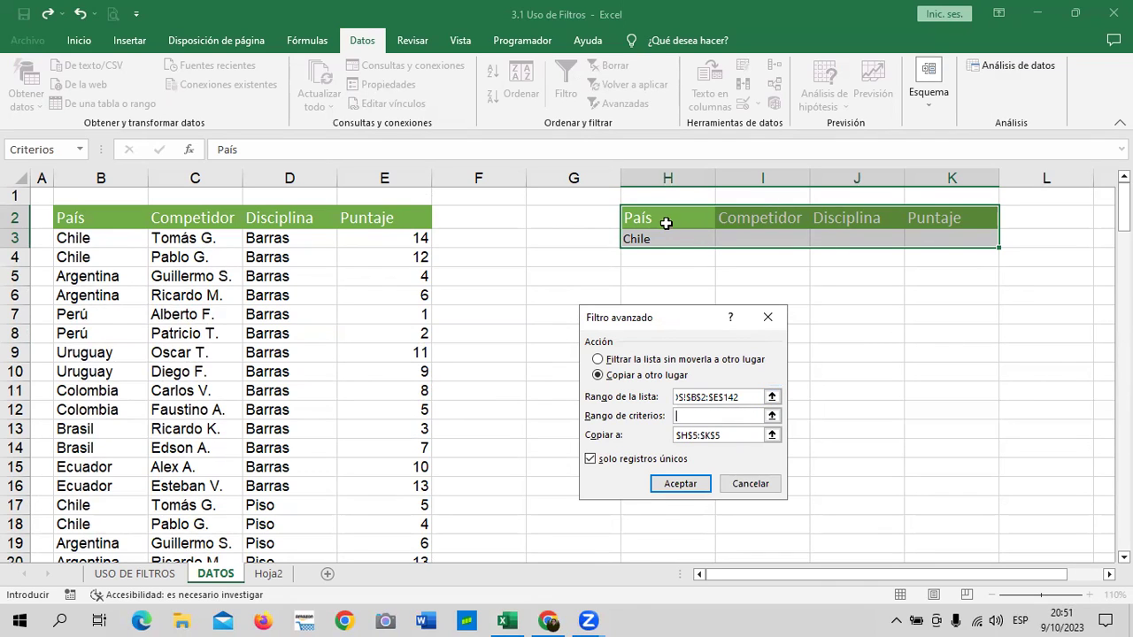
{"action": "left_click_drag", "start_coordinate": [666, 223], "coordinate": [658, 242]}
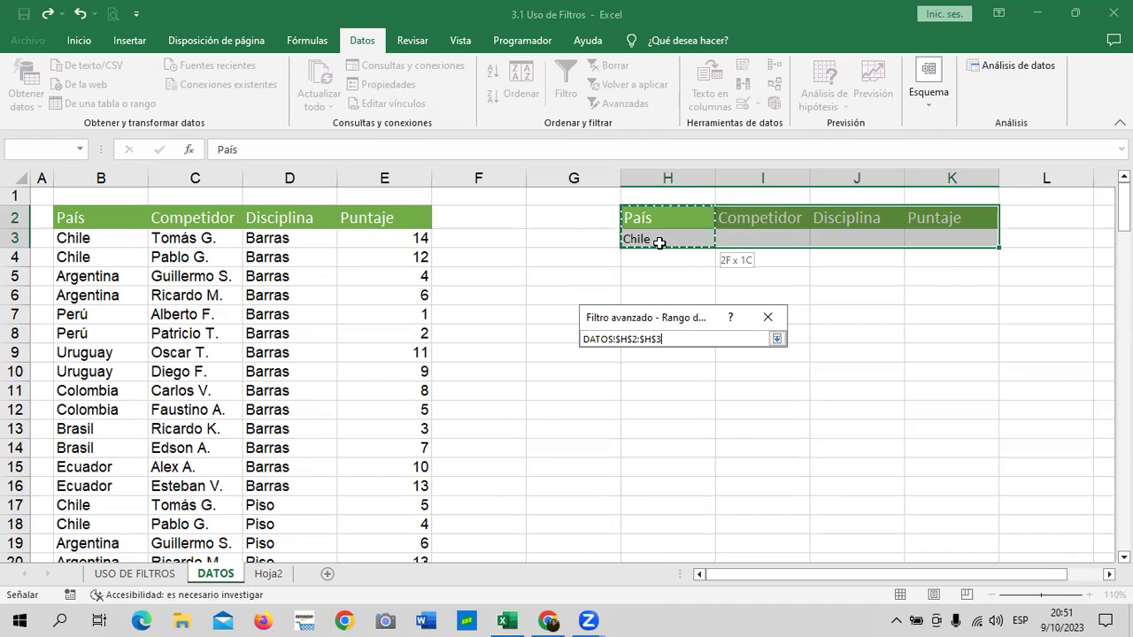
{"action": "left_click_drag", "start_coordinate": [658, 243], "coordinate": [850, 243]}
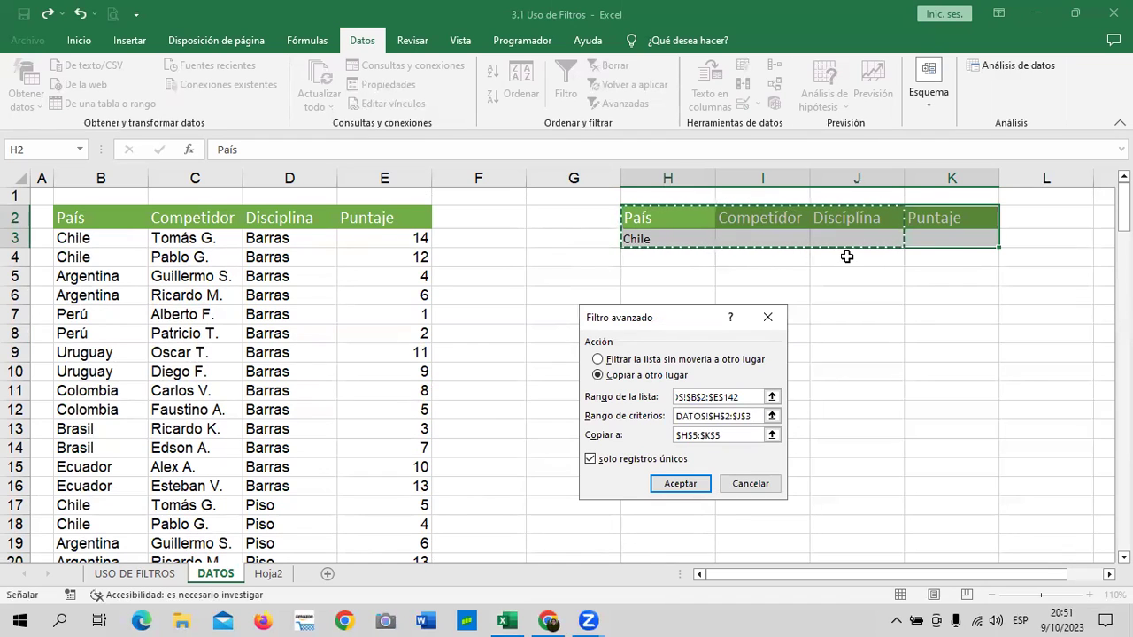
Step: Run the advanced filter, copying the Chile rows into H5:K25
{"action": "left_click", "coordinate": [680, 483]}
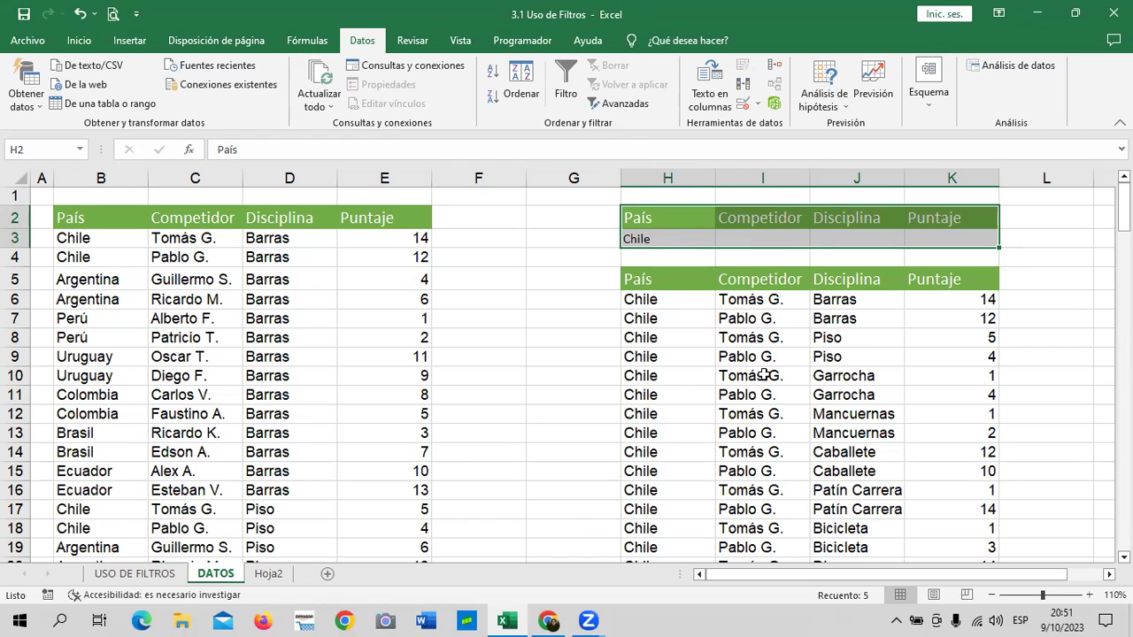
{"action": "scroll", "coordinate": [760, 374], "scroll_direction": "down", "scroll_amount": 2}
{"action": "scroll", "coordinate": [759, 374], "scroll_direction": "down", "scroll_amount": 3}
{"action": "left_click", "coordinate": [660, 434]}
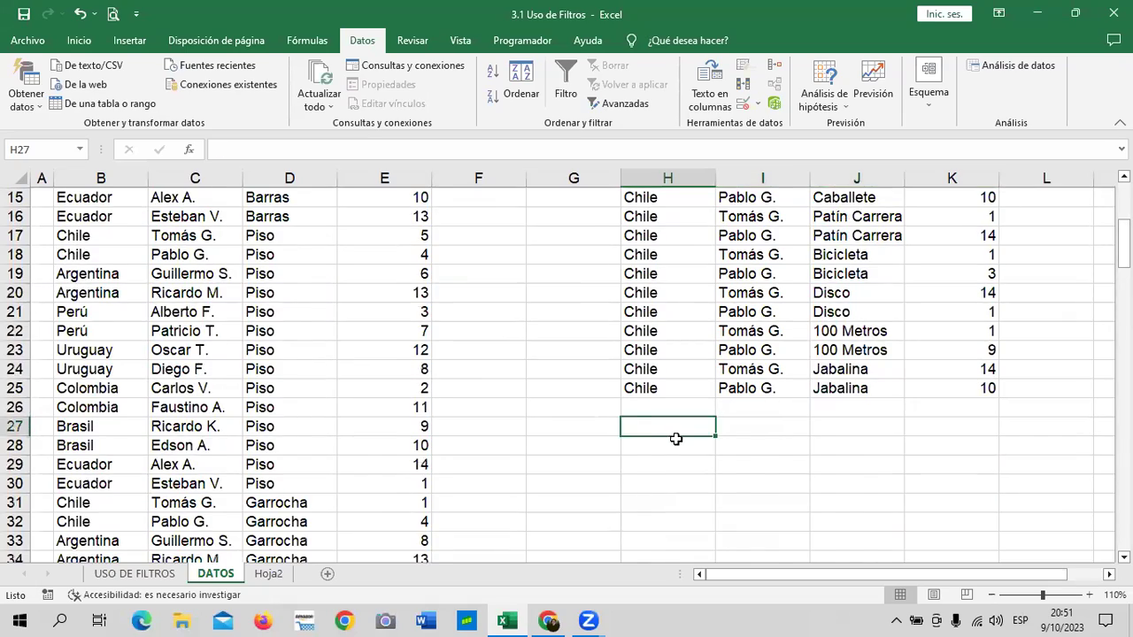
{"action": "scroll", "coordinate": [677, 434], "scroll_direction": "up", "scroll_amount": 4}
{"action": "scroll", "coordinate": [677, 434], "scroll_direction": "up", "scroll_amount": 1}
{"action": "scroll", "coordinate": [677, 425], "scroll_direction": "down", "scroll_amount": 2}
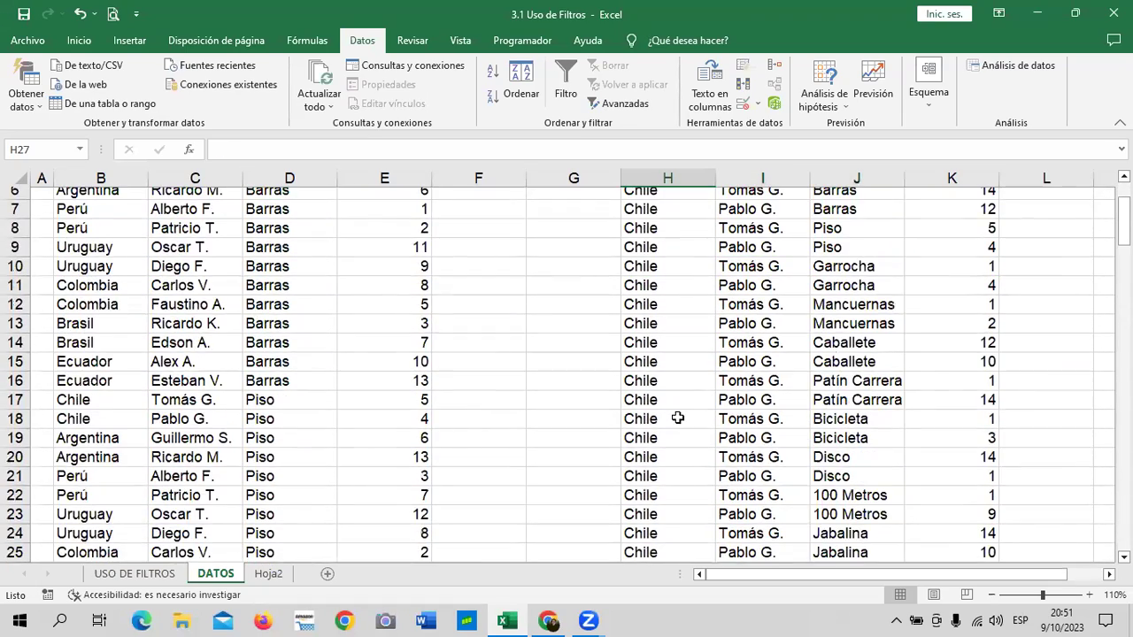
{"action": "scroll", "coordinate": [678, 419], "scroll_direction": "down", "scroll_amount": 3}
{"action": "scroll", "coordinate": [938, 438], "scroll_direction": "up", "scroll_amount": 5}
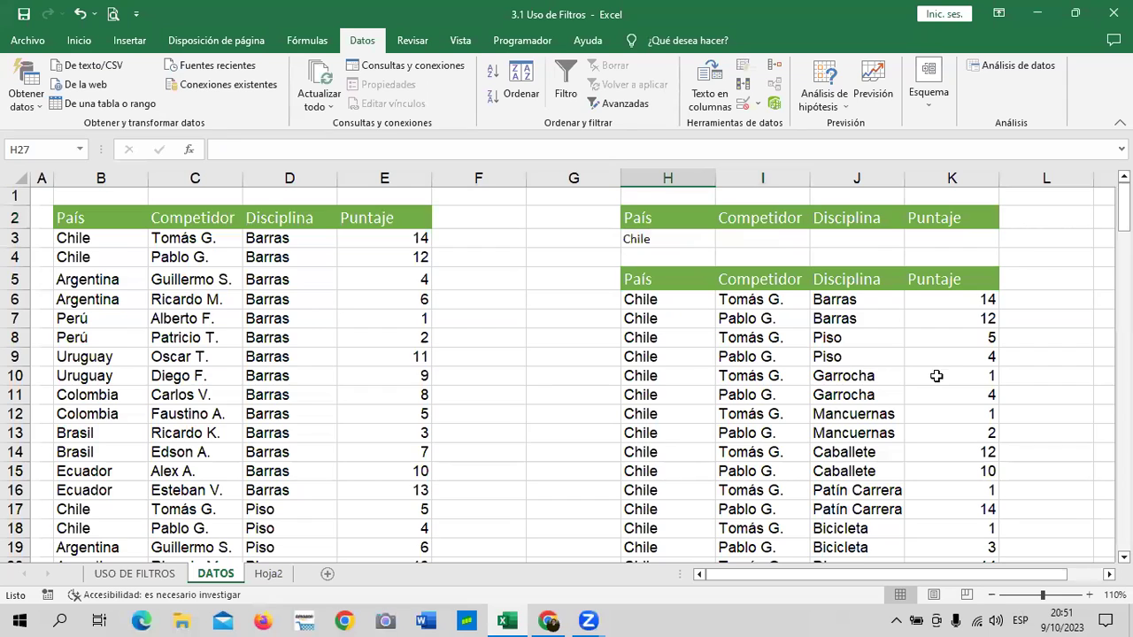
{"action": "scroll", "coordinate": [938, 381], "scroll_direction": "down", "scroll_amount": 2}
{"action": "scroll", "coordinate": [813, 495], "scroll_direction": "down", "scroll_amount": 2}
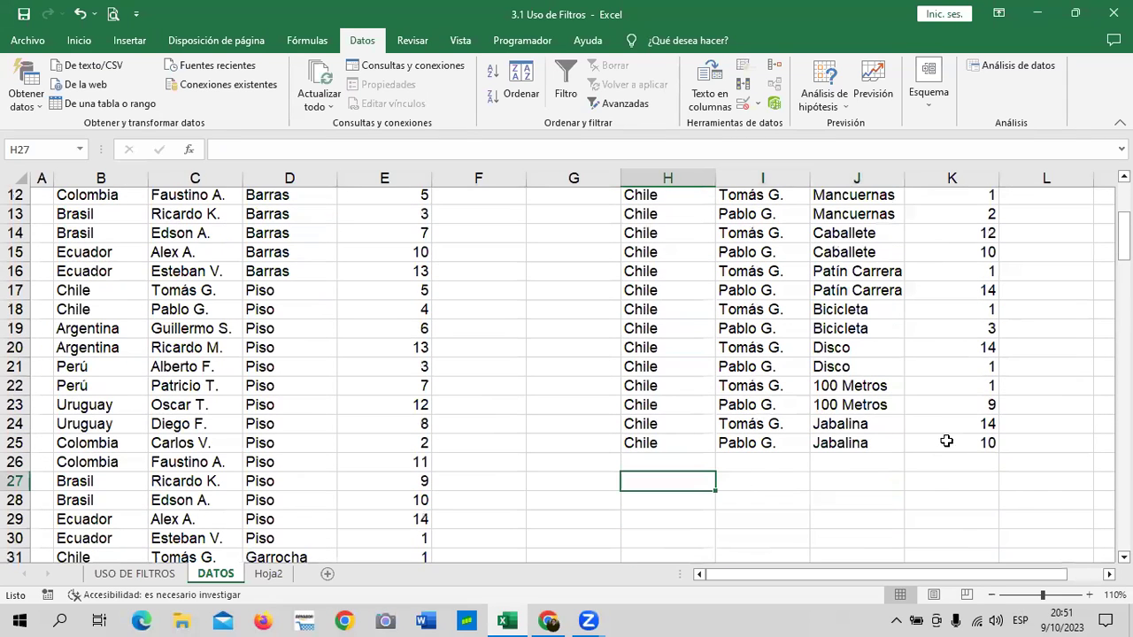
Step: Total the Puntaje scores K6:K25 in K26 with AutoSum, giving 133
{"action": "left_click", "coordinate": [988, 467]}
{"action": "left_click", "coordinate": [79, 40]}
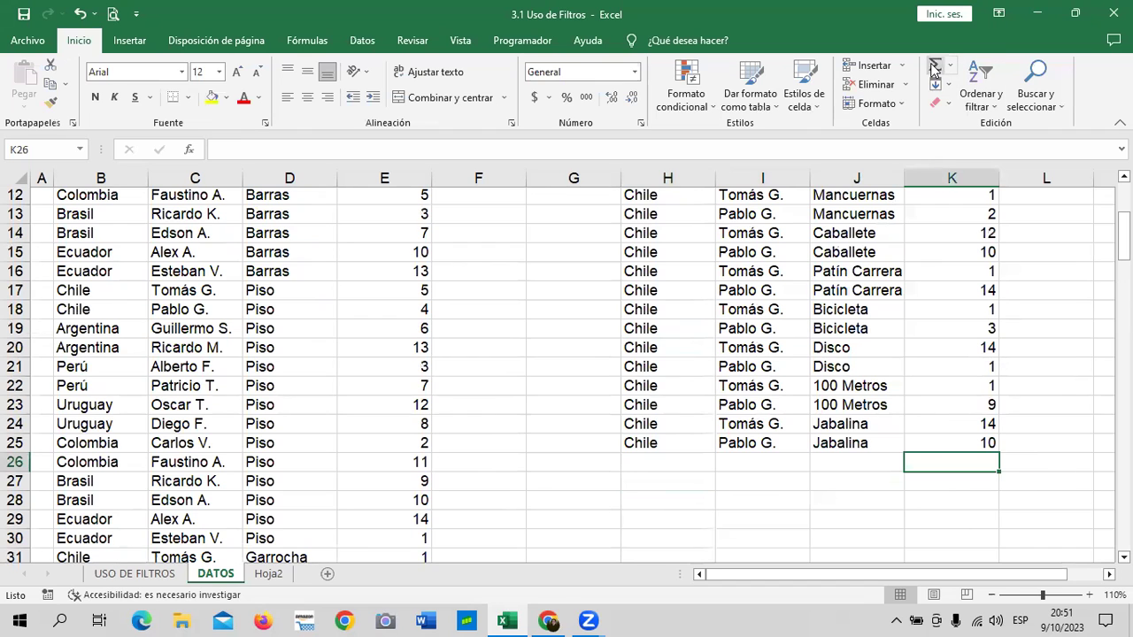
{"action": "left_click", "coordinate": [937, 68]}
{"action": "key", "text": "Return"}
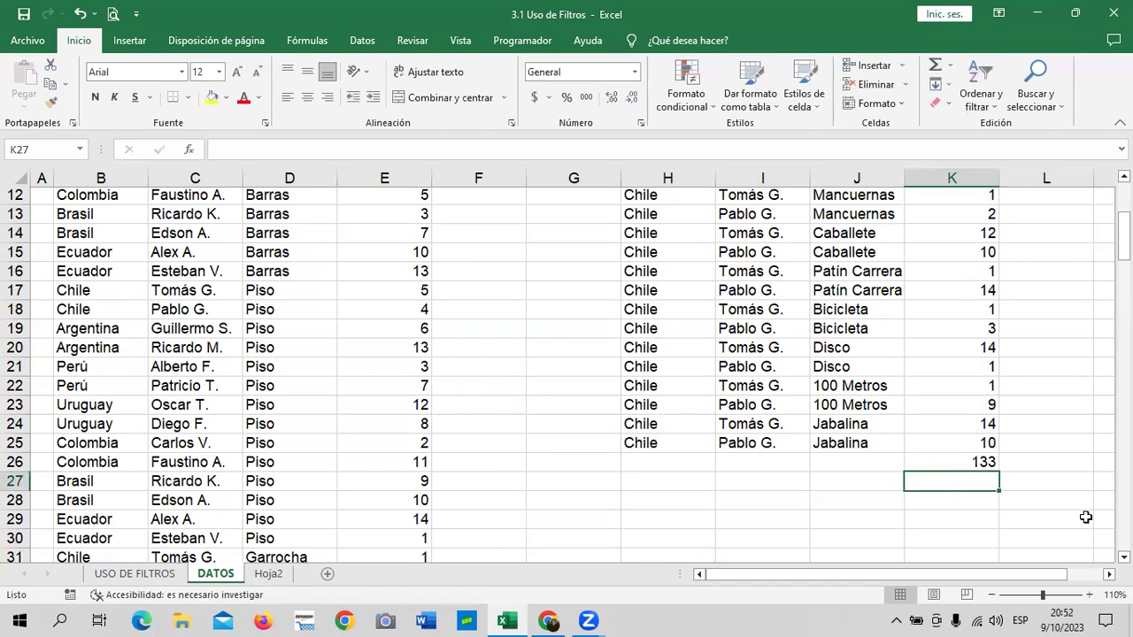
{"action": "scroll", "coordinate": [892, 491], "scroll_direction": "up", "scroll_amount": 3}
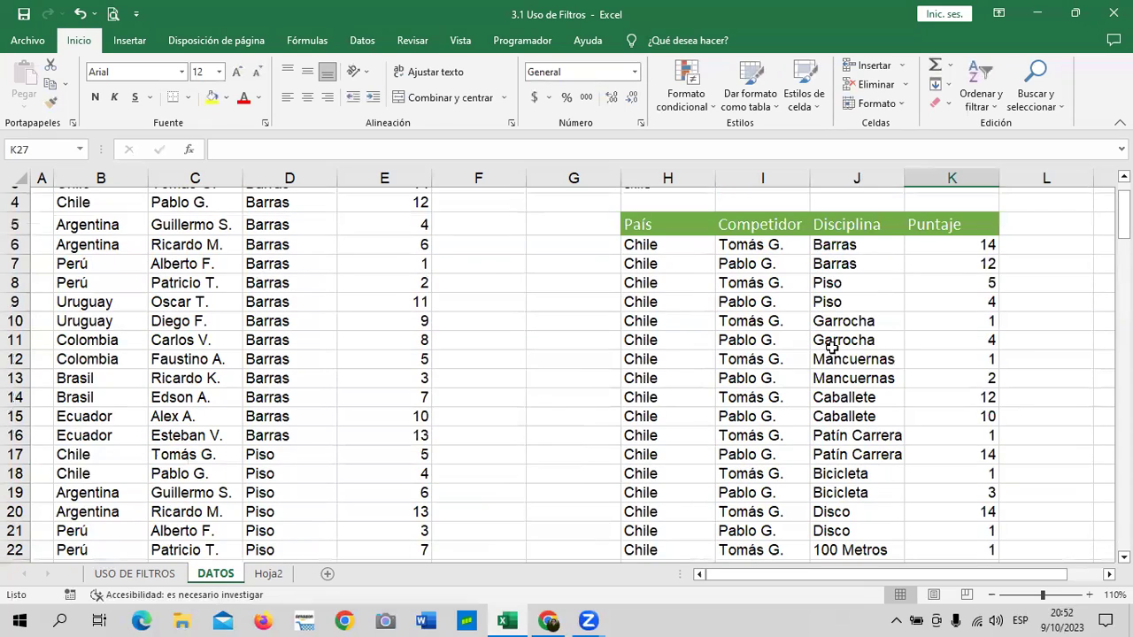
{"action": "scroll", "coordinate": [833, 350], "scroll_direction": "down", "scroll_amount": 1}
{"action": "scroll", "coordinate": [832, 381], "scroll_direction": "down", "scroll_amount": 2}
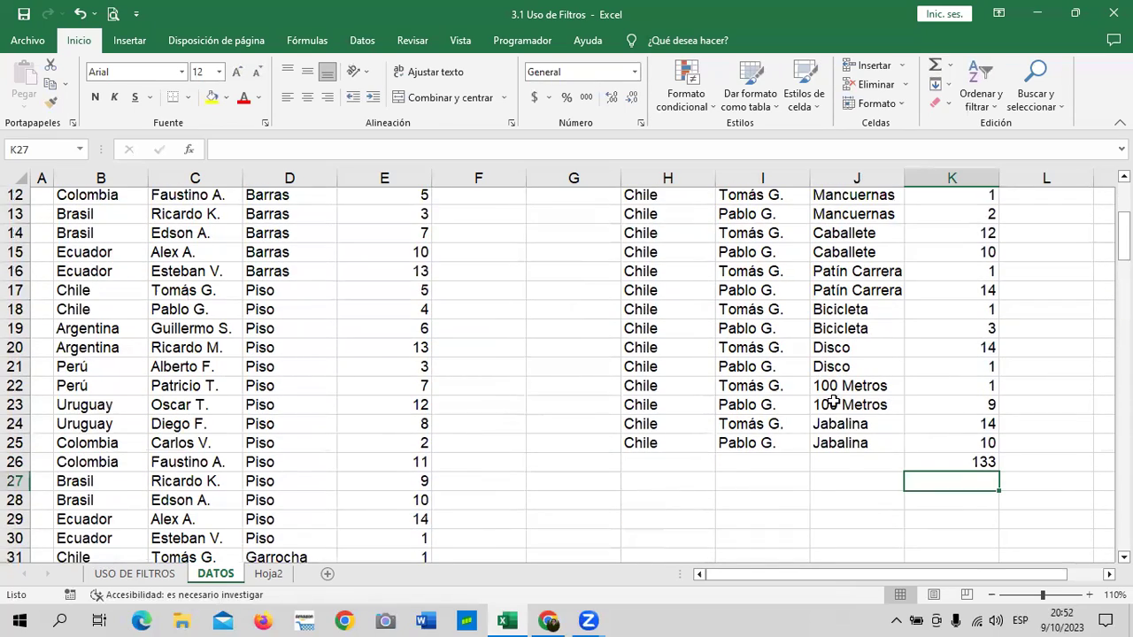
{"action": "scroll", "coordinate": [833, 407], "scroll_direction": "up", "scroll_amount": 3}
{"action": "scroll", "coordinate": [838, 454], "scroll_direction": "down", "scroll_amount": 1}
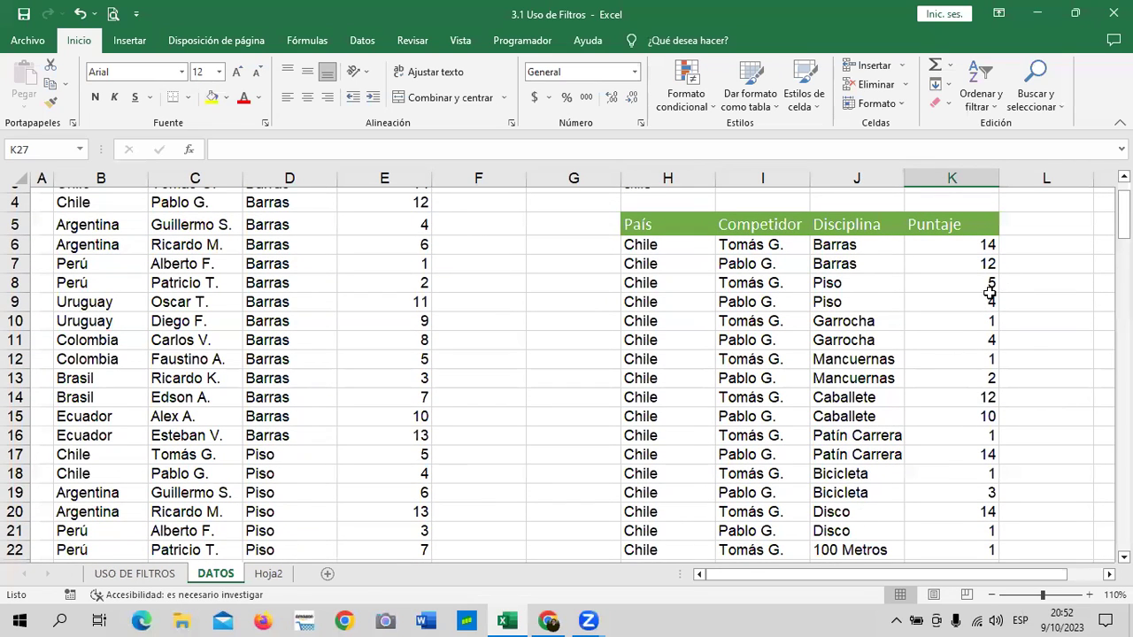
{"action": "scroll", "coordinate": [967, 485], "scroll_direction": "down", "scroll_amount": 2}
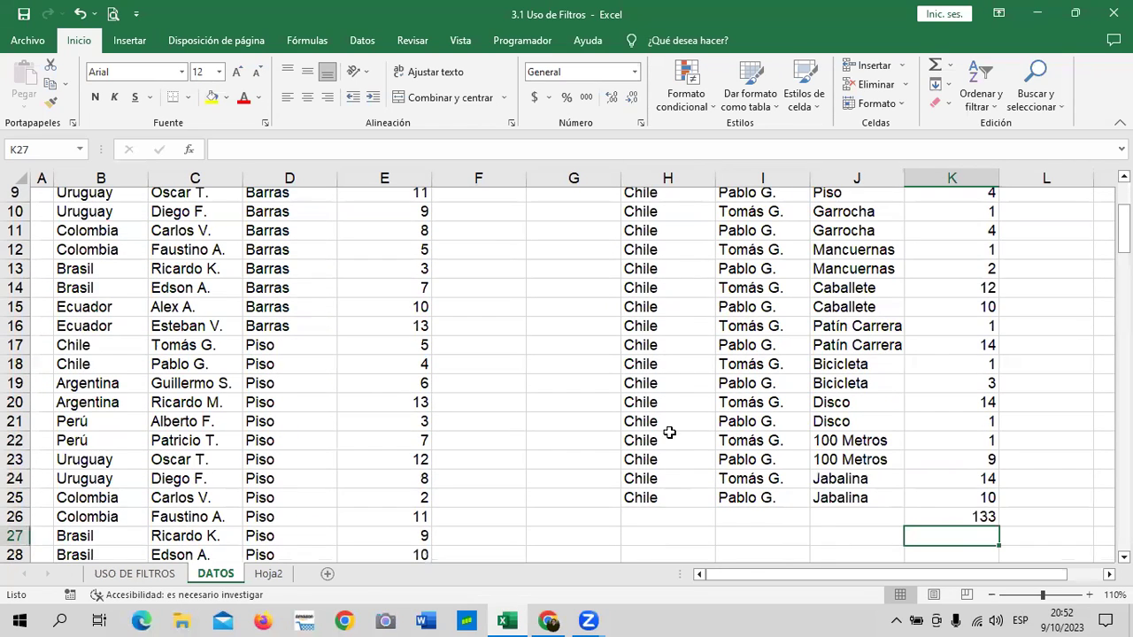
{"action": "scroll", "coordinate": [675, 433], "scroll_direction": "up", "scroll_amount": 3}
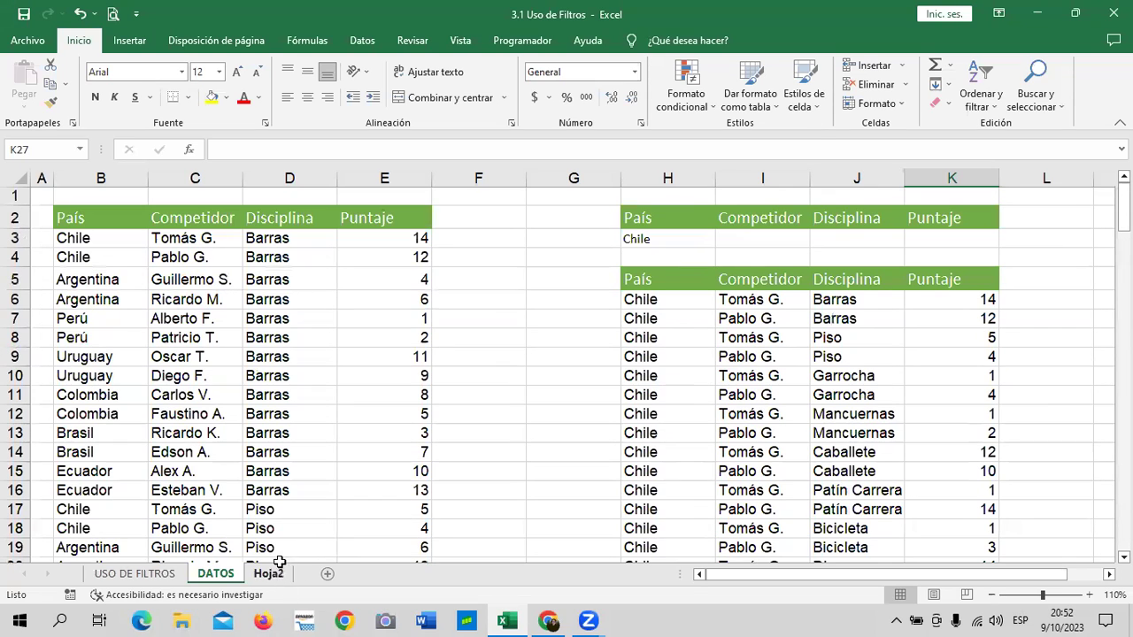
Step: Copy the Chile criteria block H2:K3 to C2:F3 on Hoja2
{"action": "left_click_drag", "start_coordinate": [695, 217], "coordinate": [939, 237]}
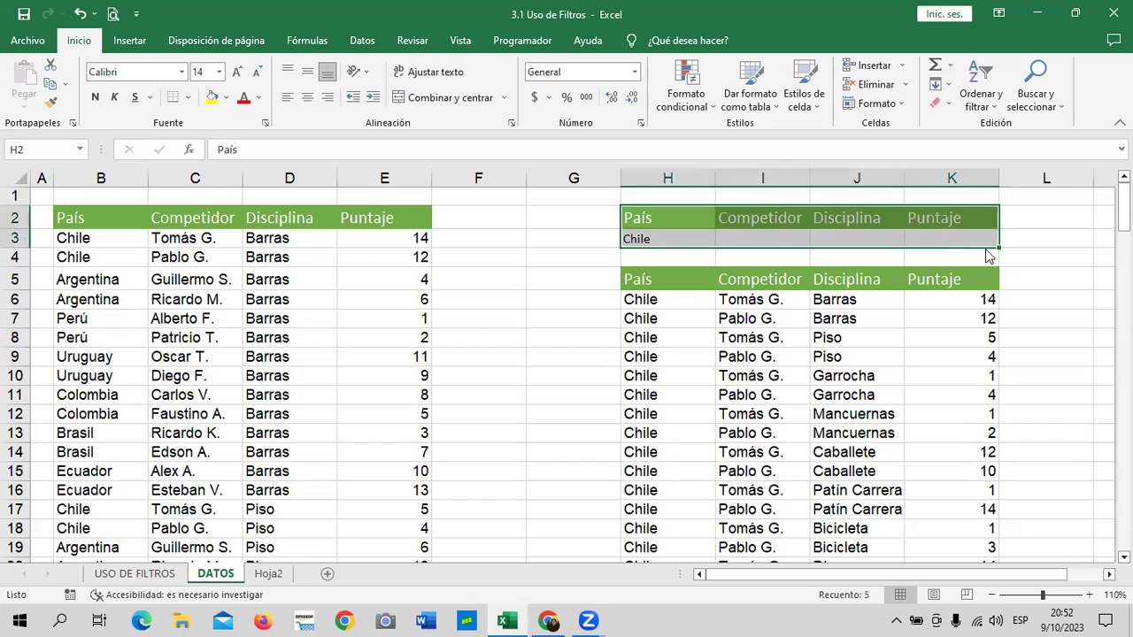
{"action": "key", "text": "ctrl+c"}
{"action": "left_click", "coordinate": [268, 574]}
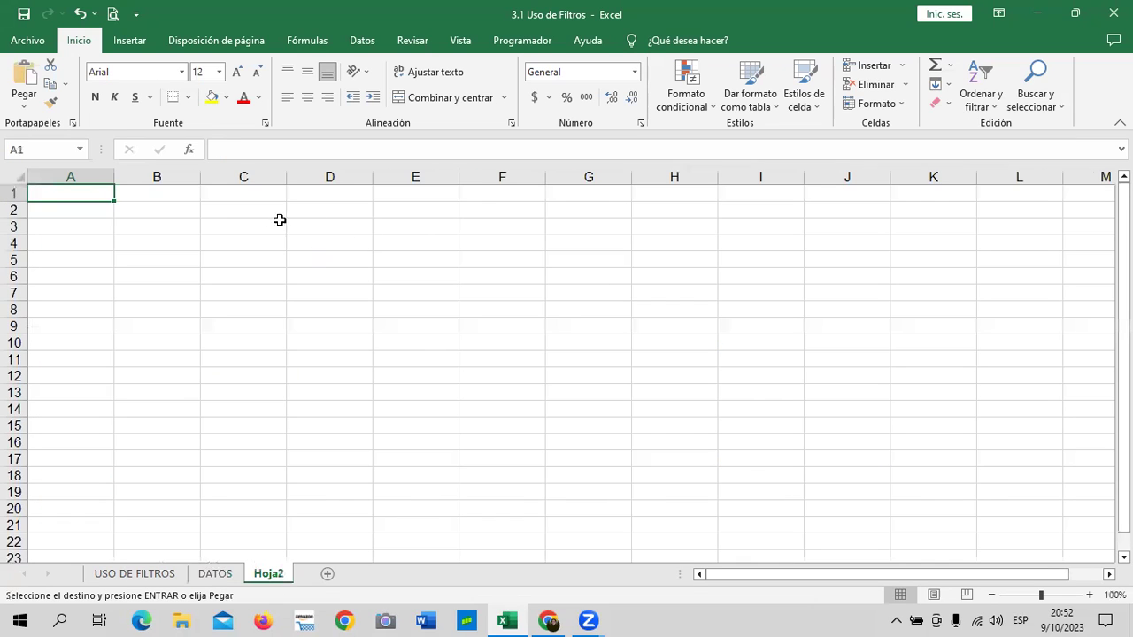
{"action": "left_click", "coordinate": [240, 217]}
{"action": "key", "text": "ctrl+v"}
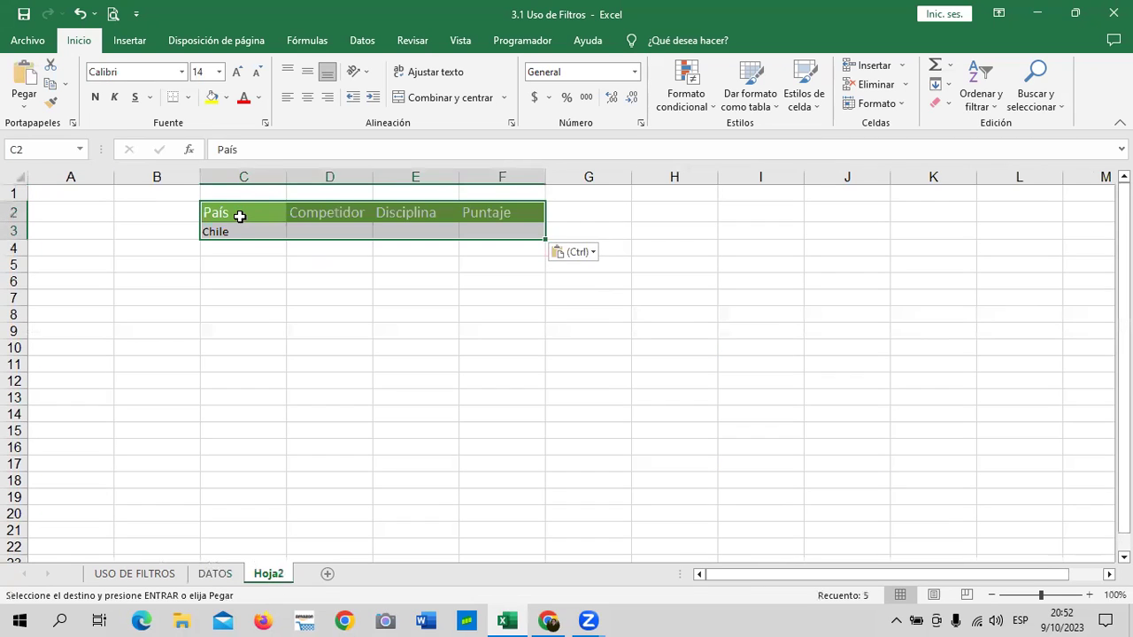
{"action": "left_click", "coordinate": [325, 346]}
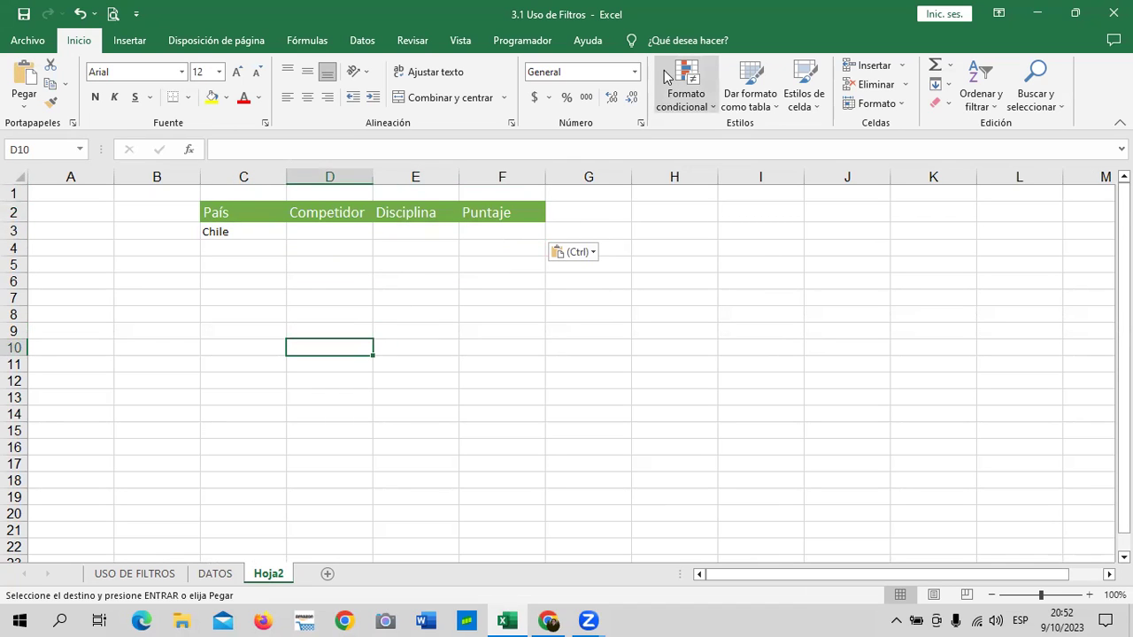
Step: Paste once more, end copy mode on DATOS, then return to Hoja2
{"action": "left_click", "coordinate": [667, 76]}
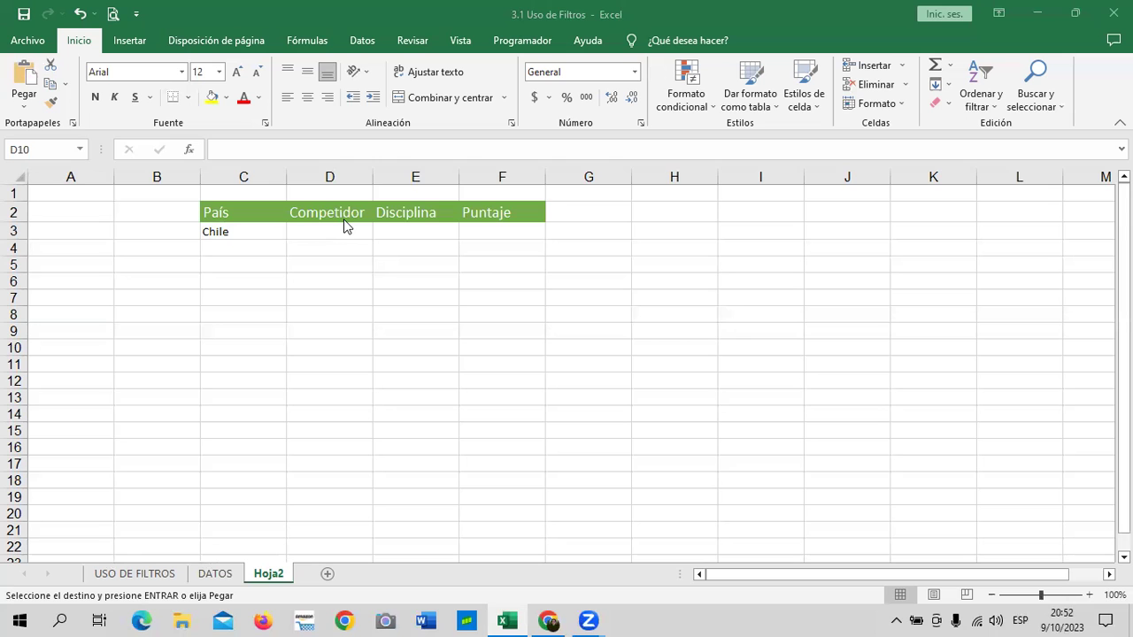
{"action": "key", "text": "ctrl+v"}
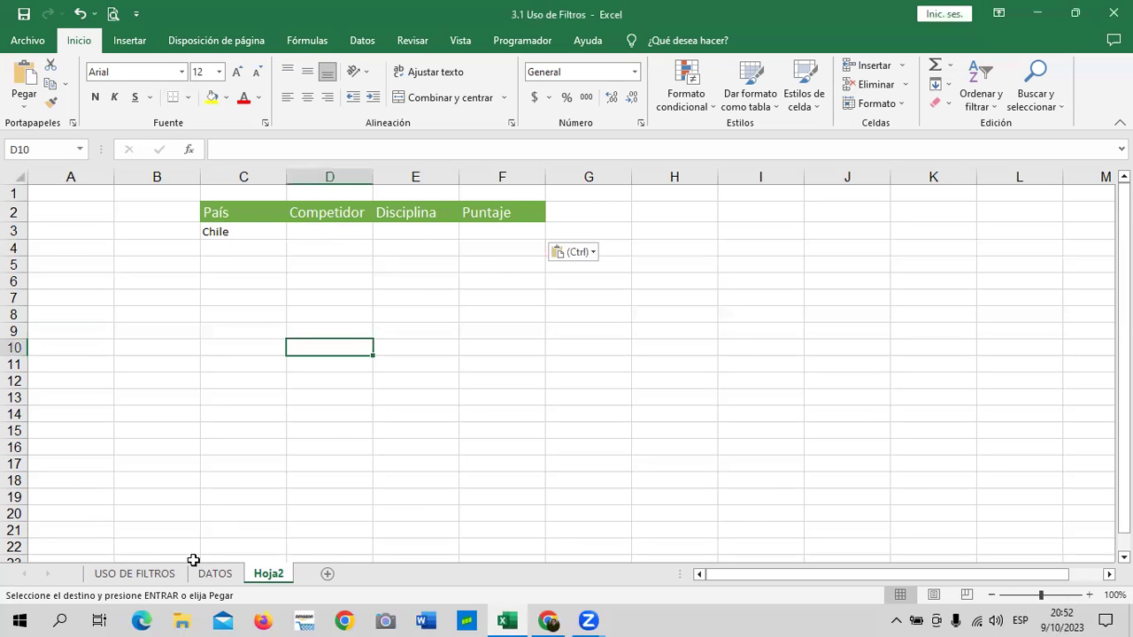
{"action": "left_click", "coordinate": [215, 576]}
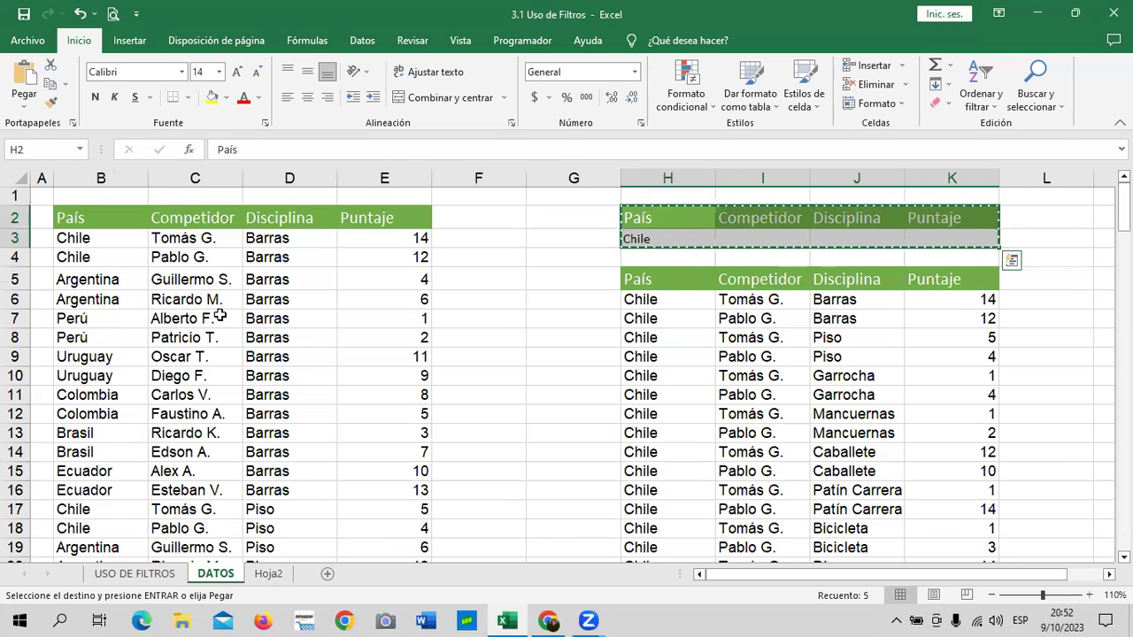
{"action": "key", "text": "Escape"}
{"action": "left_click", "coordinate": [203, 245]}
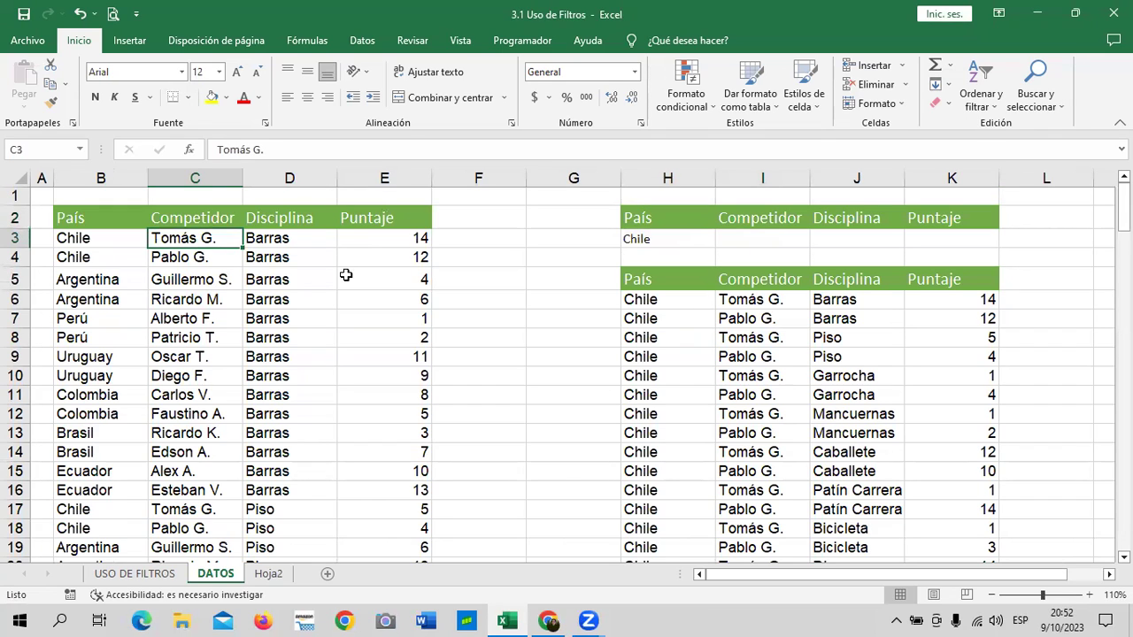
{"action": "left_click", "coordinate": [227, 304]}
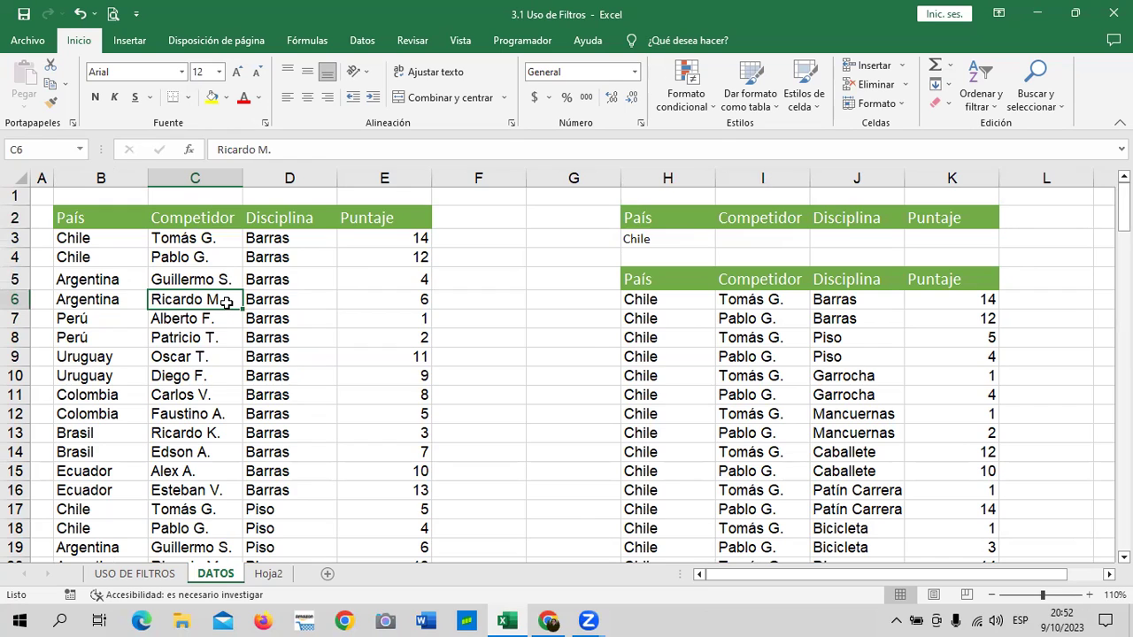
{"action": "left_click", "coordinate": [267, 574]}
Step: Replace Chile with Brasil in Hoja2 cell C3, then return to a list cell on DATOS
{"action": "left_click", "coordinate": [275, 230]}
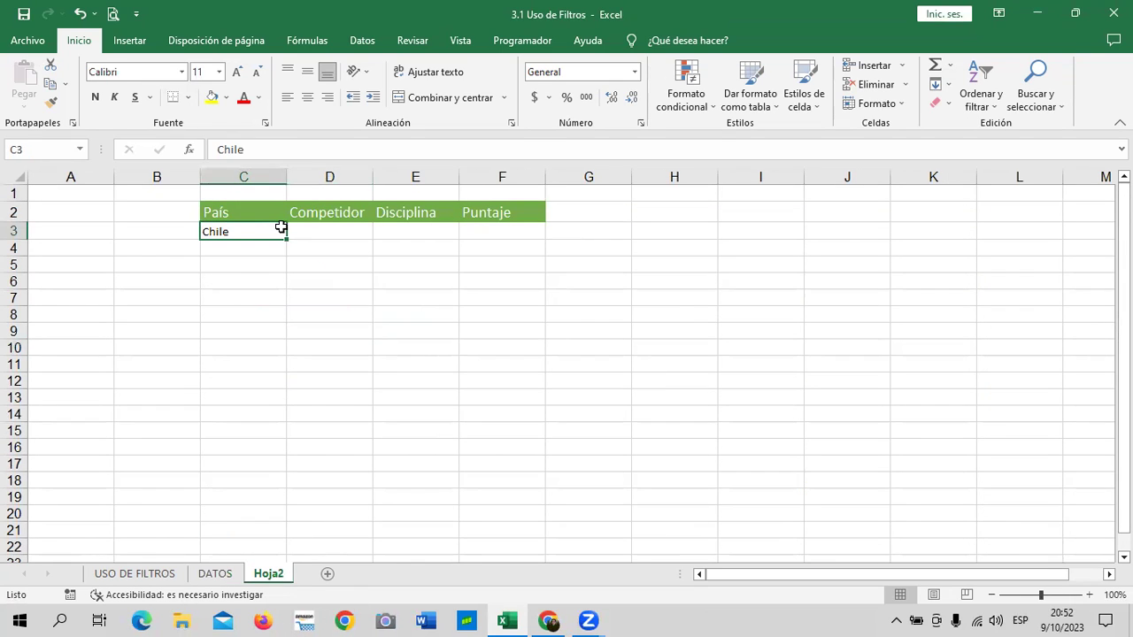
{"action": "key", "text": "BackSpace"}
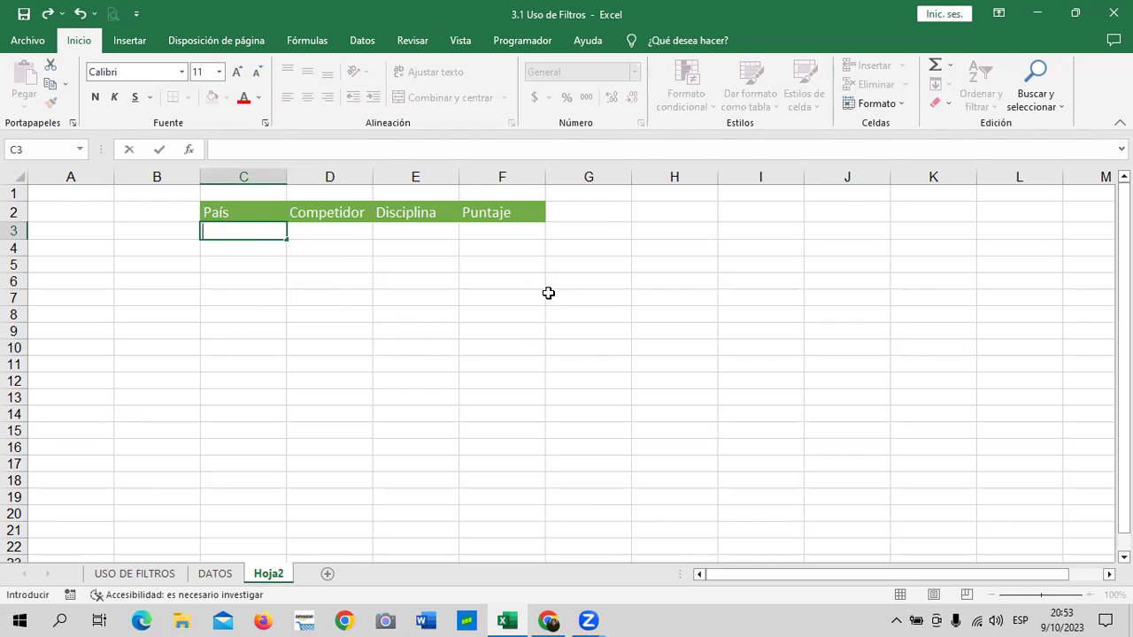
{"action": "left_click_drag", "start_coordinate": [549, 293], "coordinate": [593, 298]}
{"action": "left_click", "coordinate": [241, 230]}
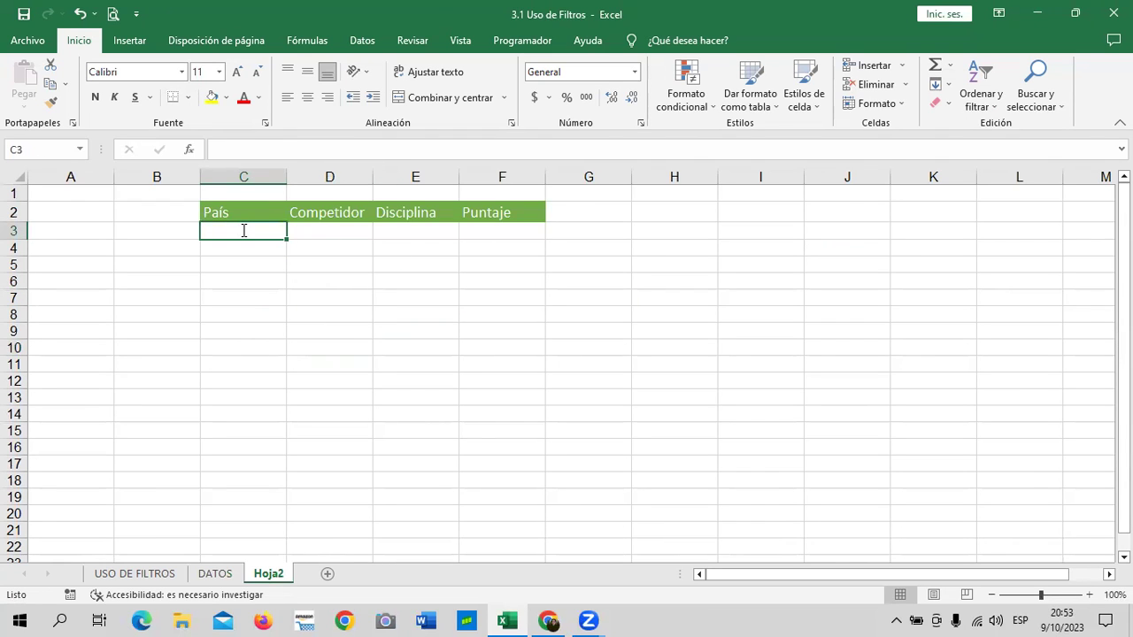
{"action": "type", "text": "BR"}
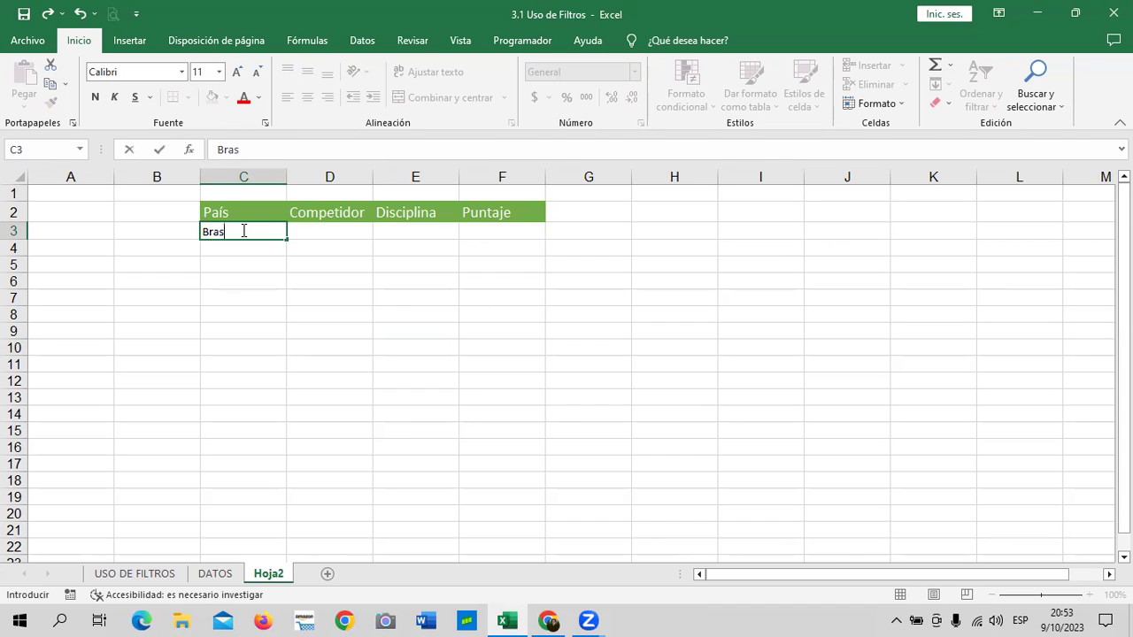
{"action": "left_click", "coordinate": [399, 329]}
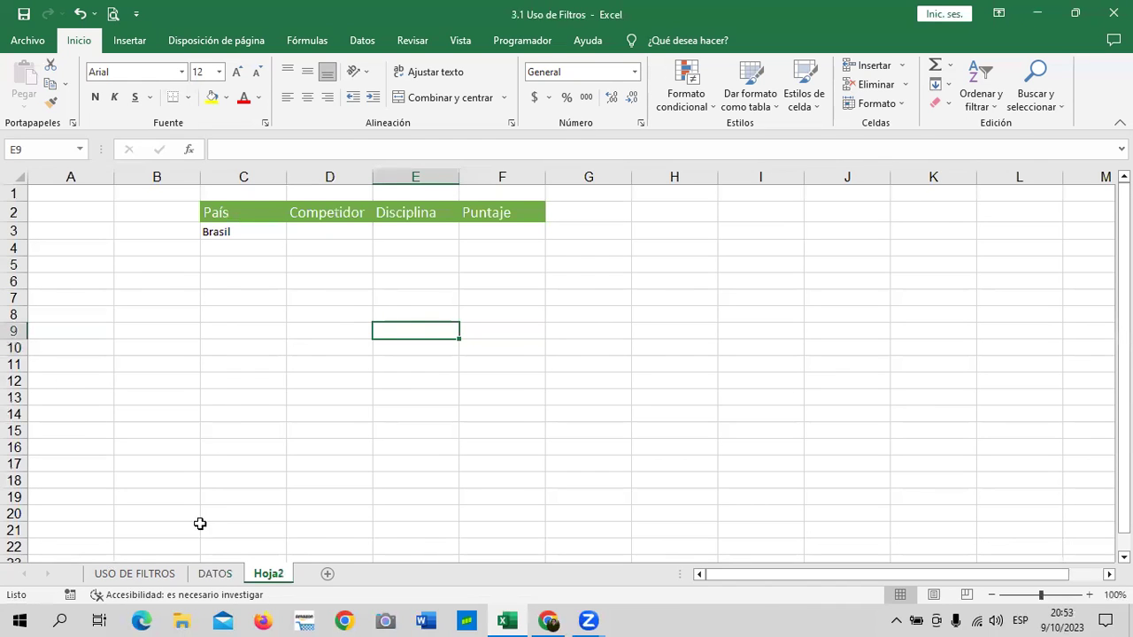
{"action": "left_click", "coordinate": [151, 574]}
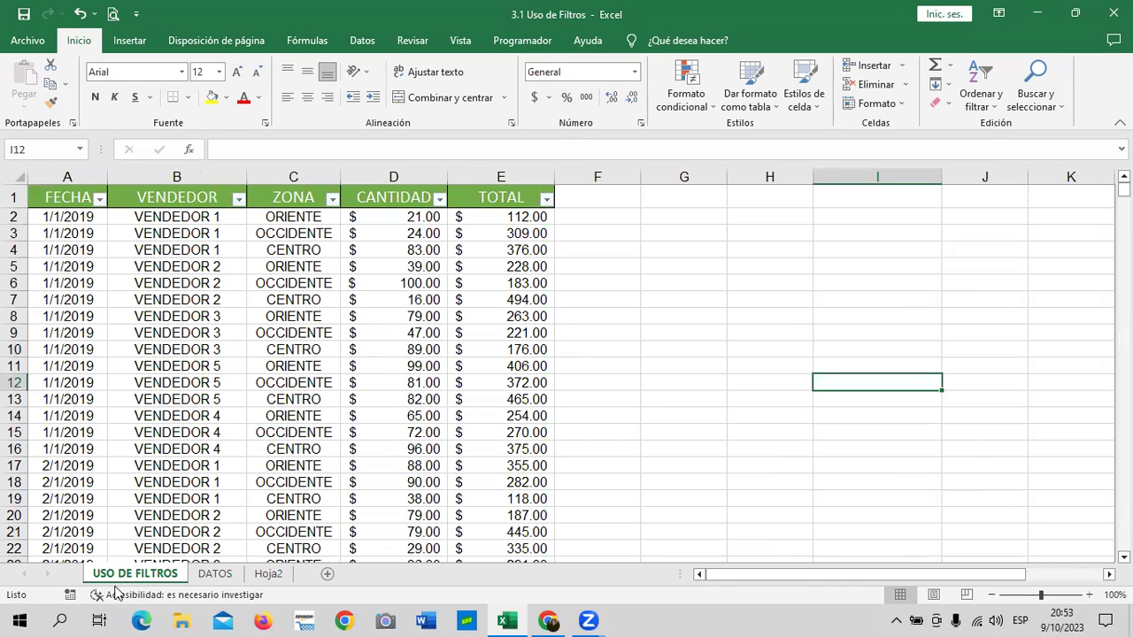
{"action": "left_click", "coordinate": [215, 574]}
{"action": "left_click", "coordinate": [188, 256]}
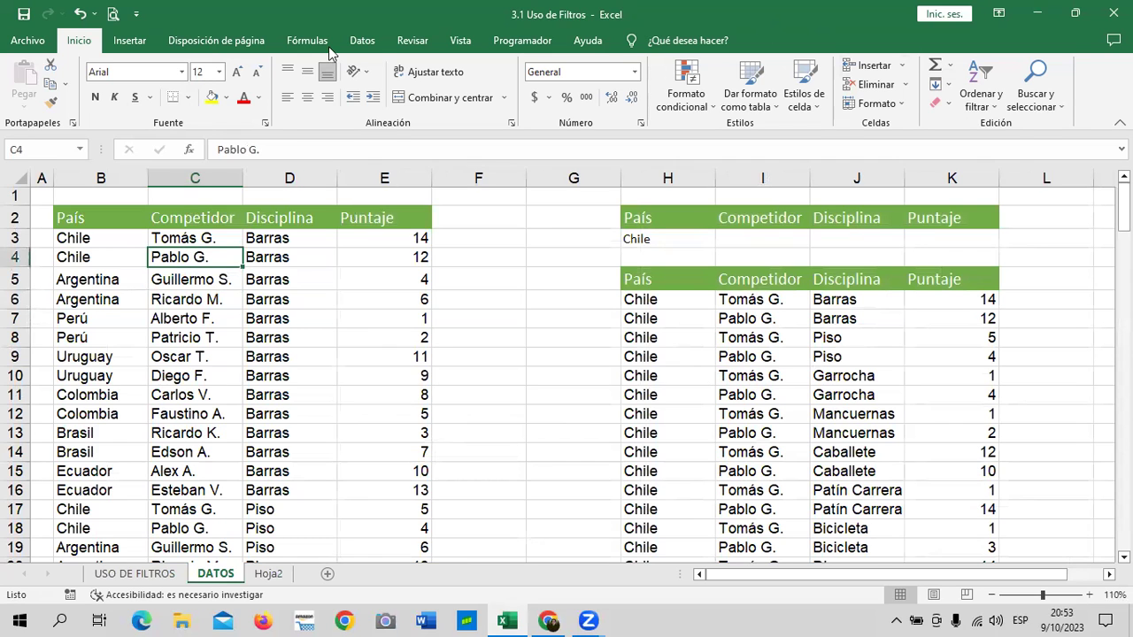
Step: Open Advanced Filter on DATOS and set the criteria range to Hoja2!C2:F3
{"action": "left_click", "coordinate": [362, 40]}
{"action": "left_click", "coordinate": [624, 103]}
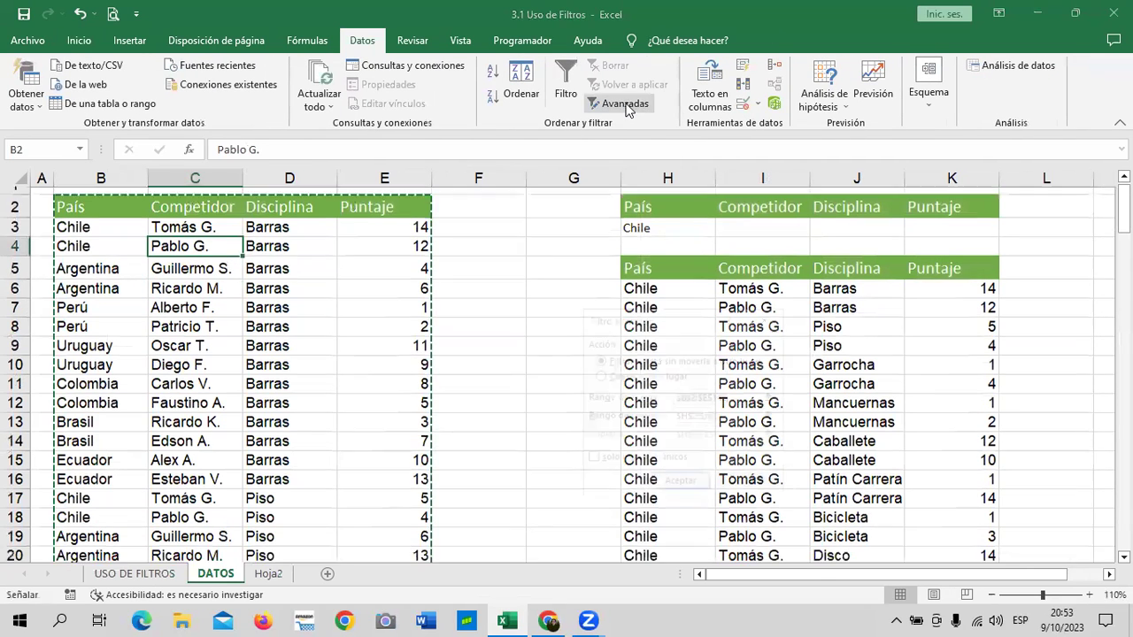
{"action": "left_click_drag", "start_coordinate": [677, 248], "coordinate": [628, 258]}
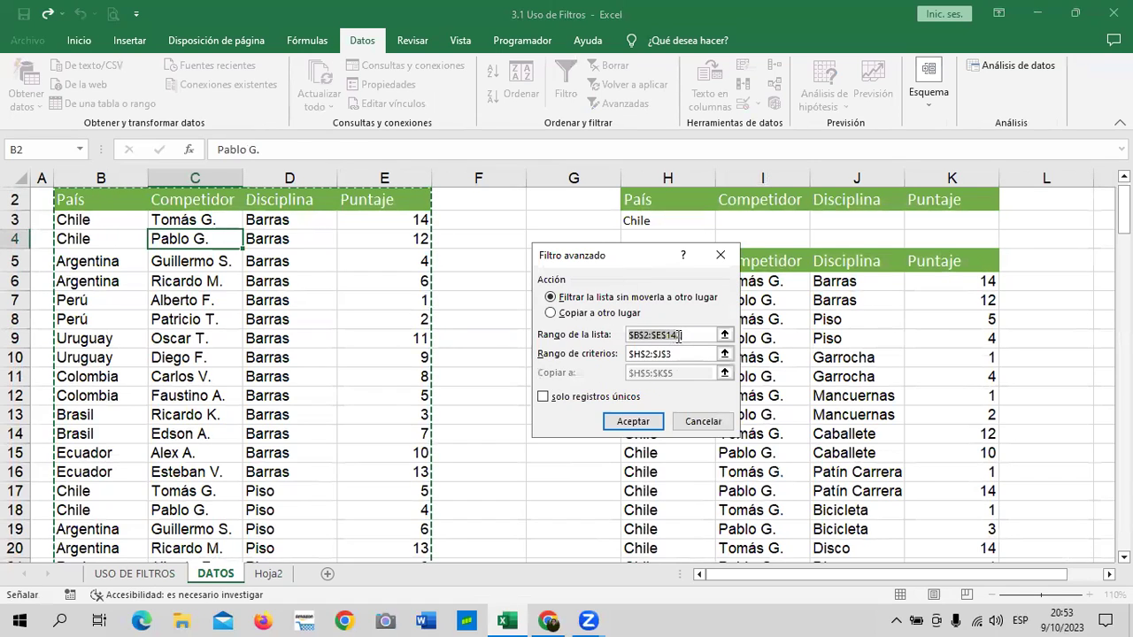
{"action": "left_click", "coordinate": [725, 353]}
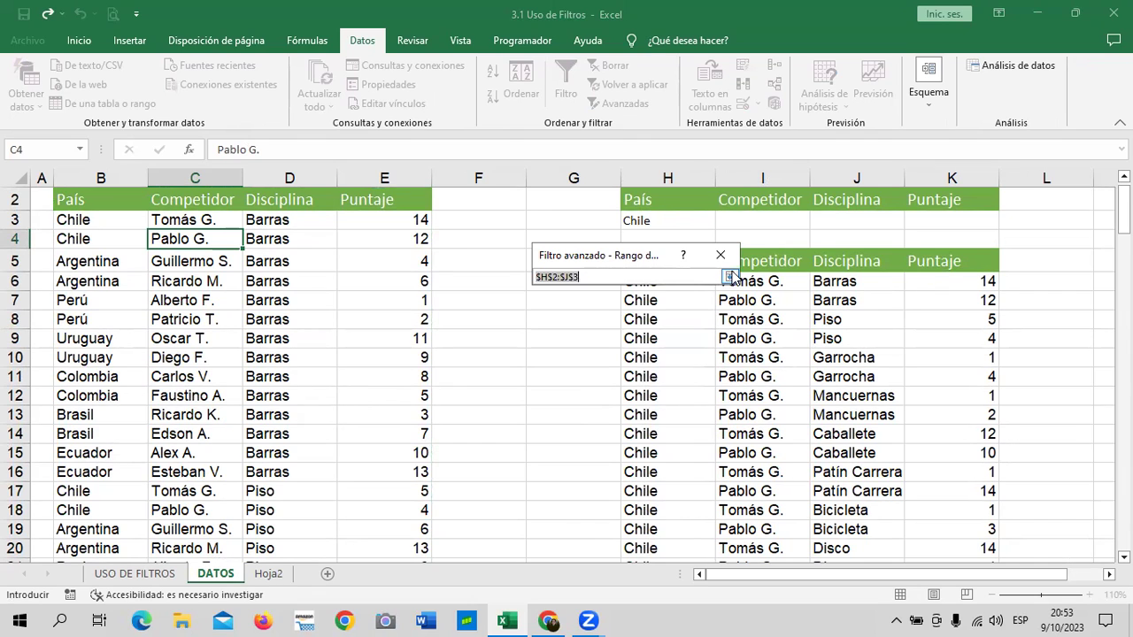
{"action": "left_click", "coordinate": [270, 575]}
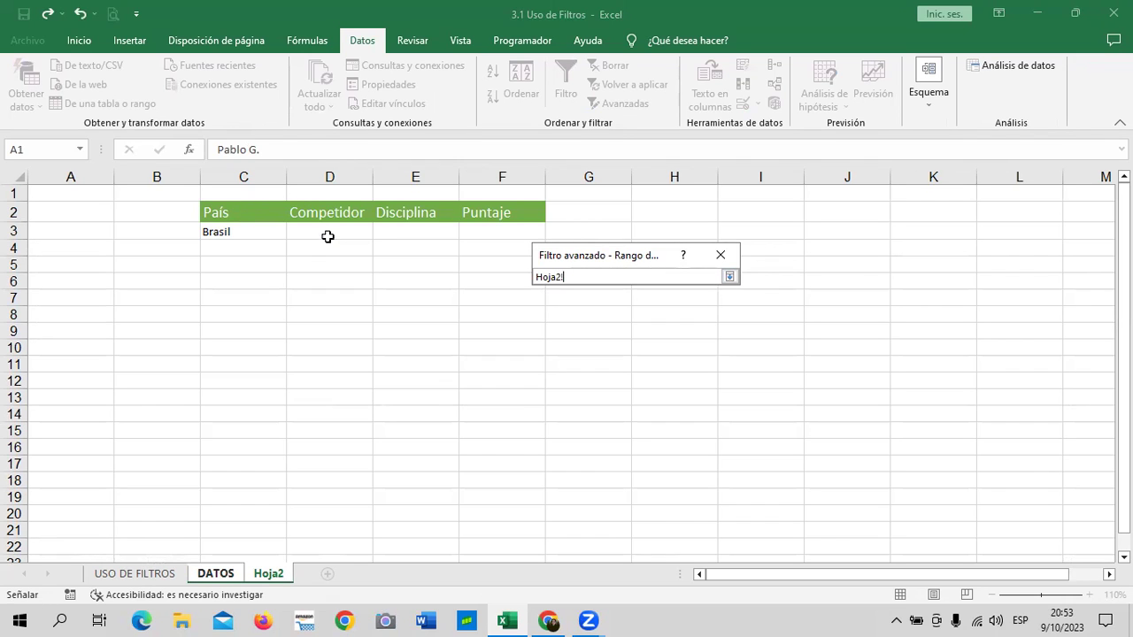
{"action": "left_click_drag", "start_coordinate": [257, 213], "coordinate": [481, 228]}
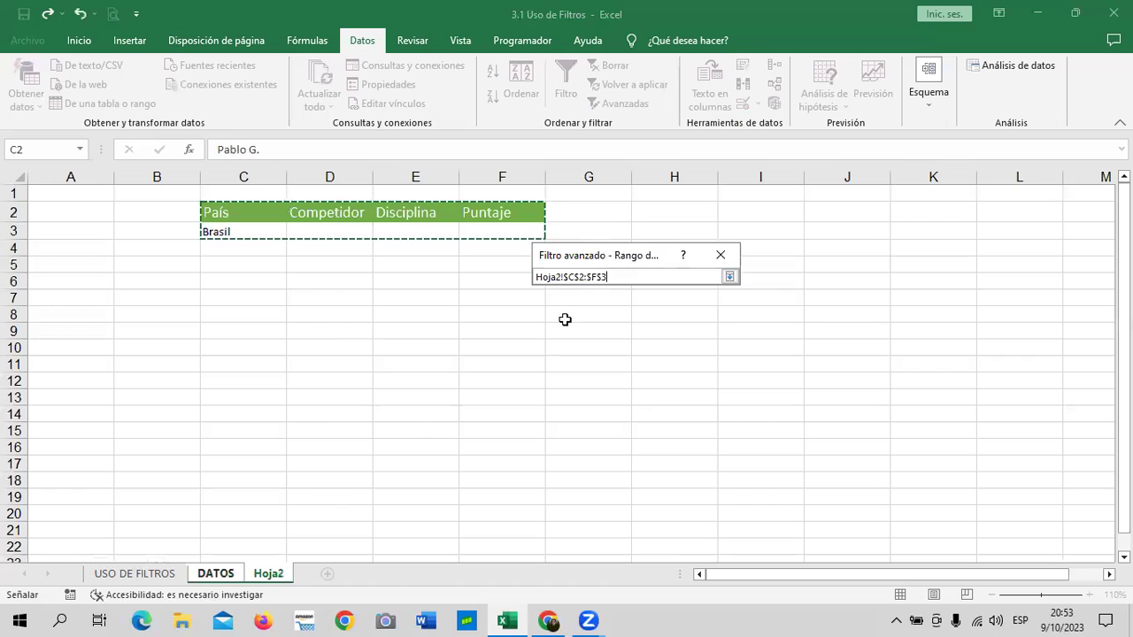
{"action": "left_click", "coordinate": [729, 276]}
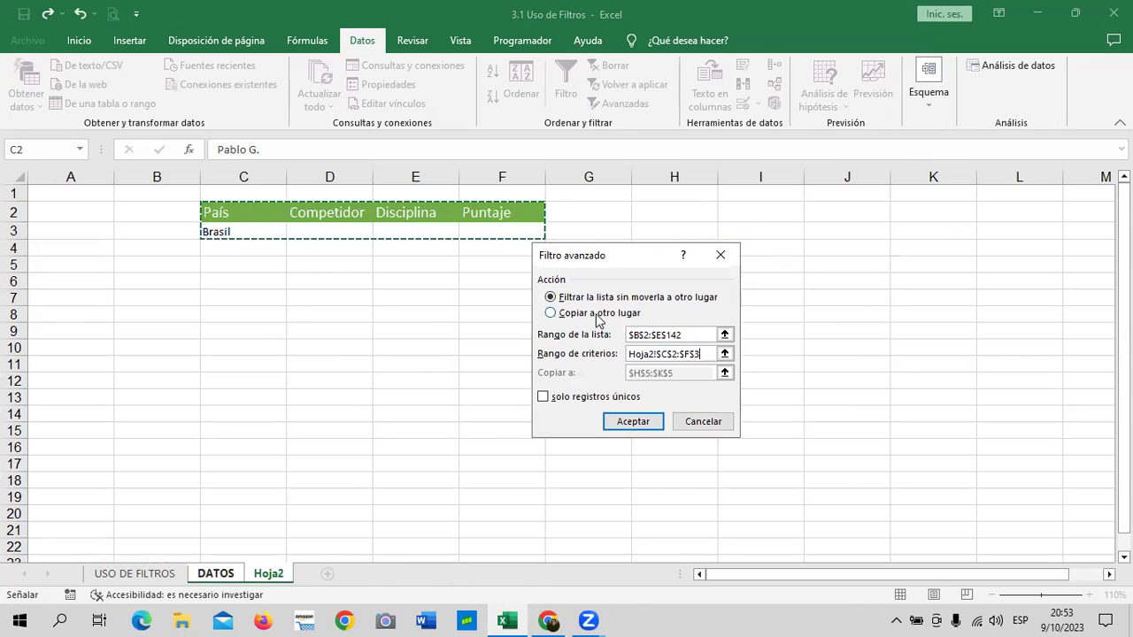
Step: Copy unique records to Hoja2!C5:F5 and run the filter
{"action": "left_click", "coordinate": [598, 313]}
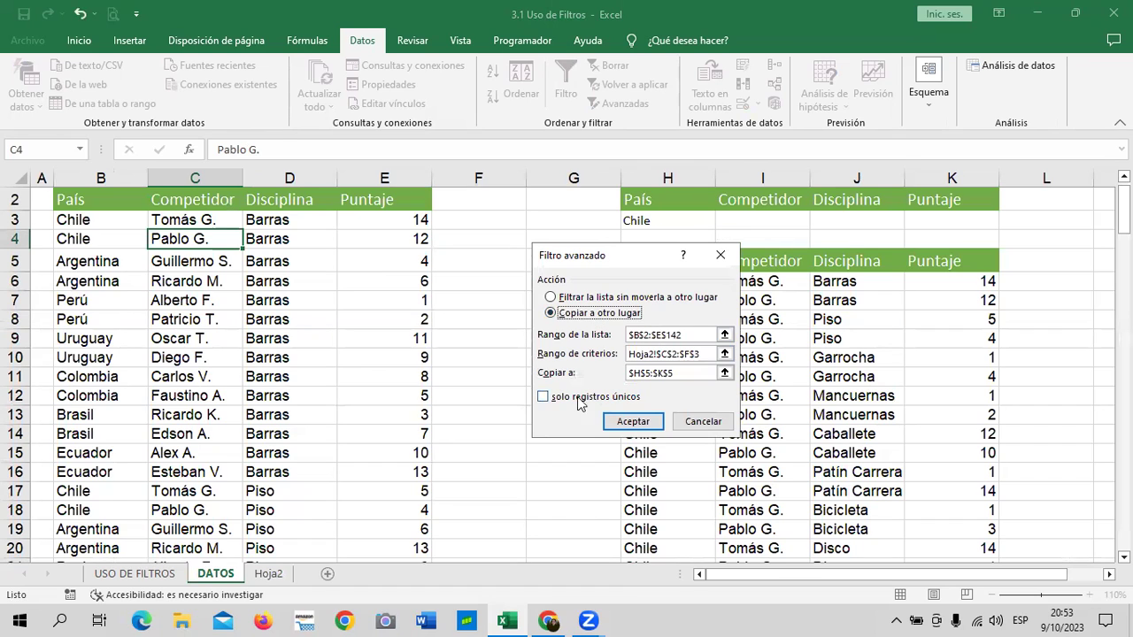
{"action": "left_click", "coordinate": [543, 398]}
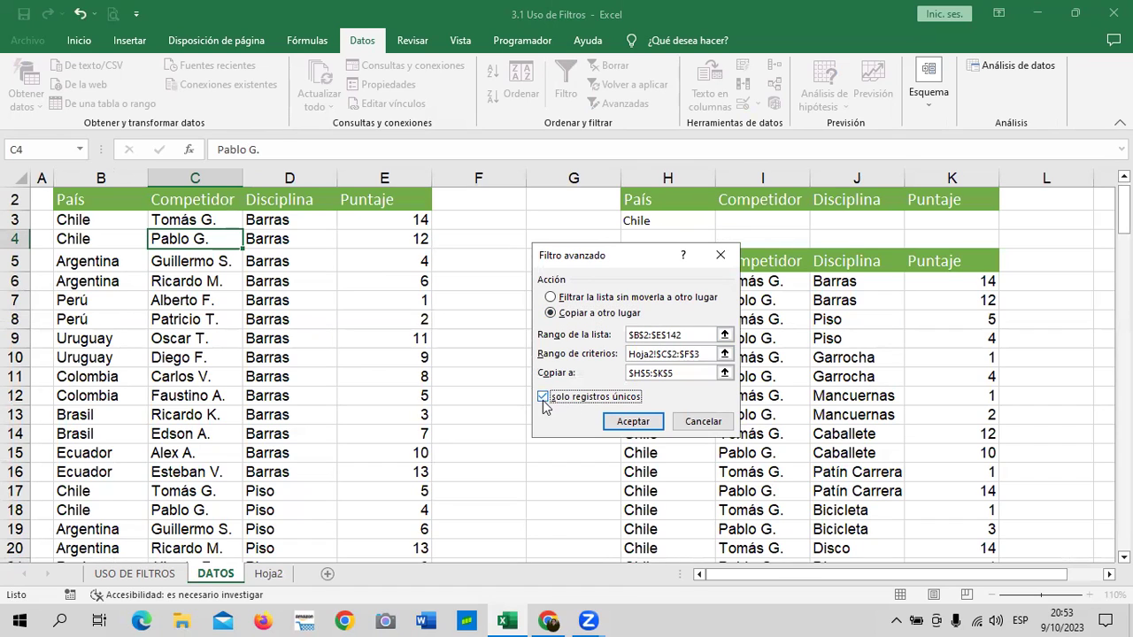
{"action": "left_click", "coordinate": [724, 373]}
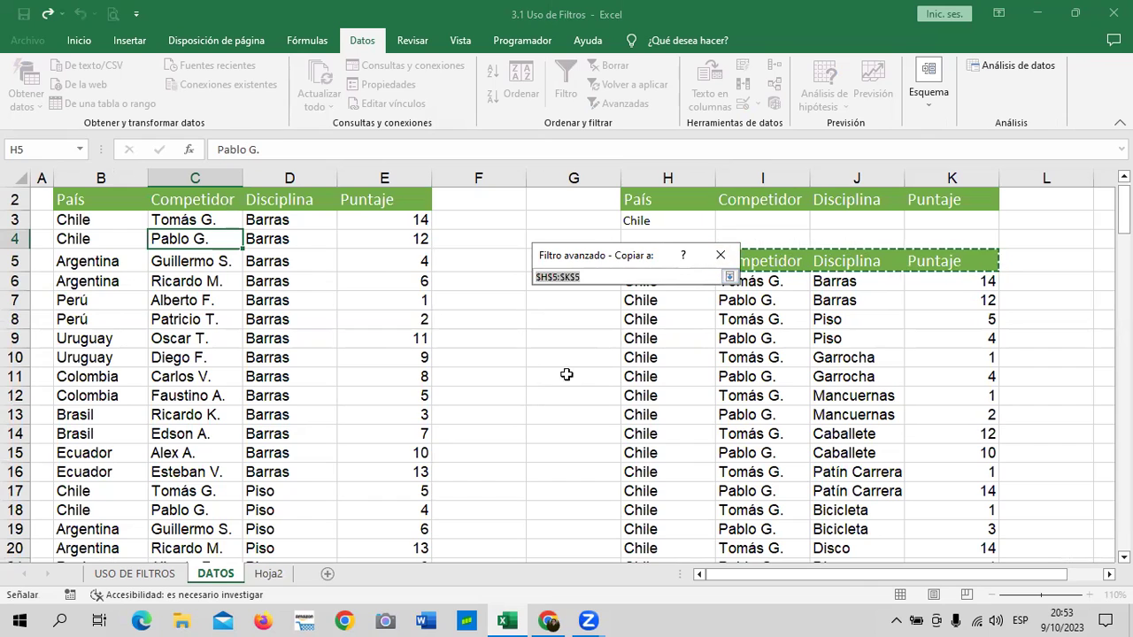
{"action": "left_click", "coordinate": [275, 575]}
{"action": "left_click", "coordinate": [242, 268]}
{"action": "left_click_drag", "start_coordinate": [242, 268], "coordinate": [504, 266]}
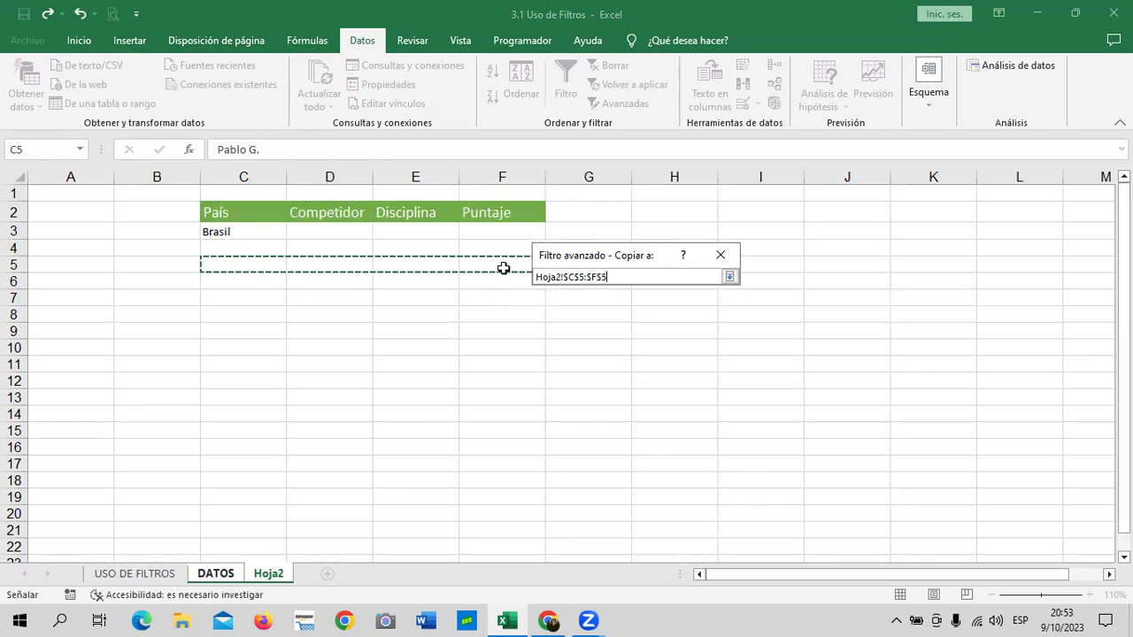
{"action": "left_click", "coordinate": [730, 277]}
{"action": "left_click_drag", "start_coordinate": [645, 258], "coordinate": [718, 229]}
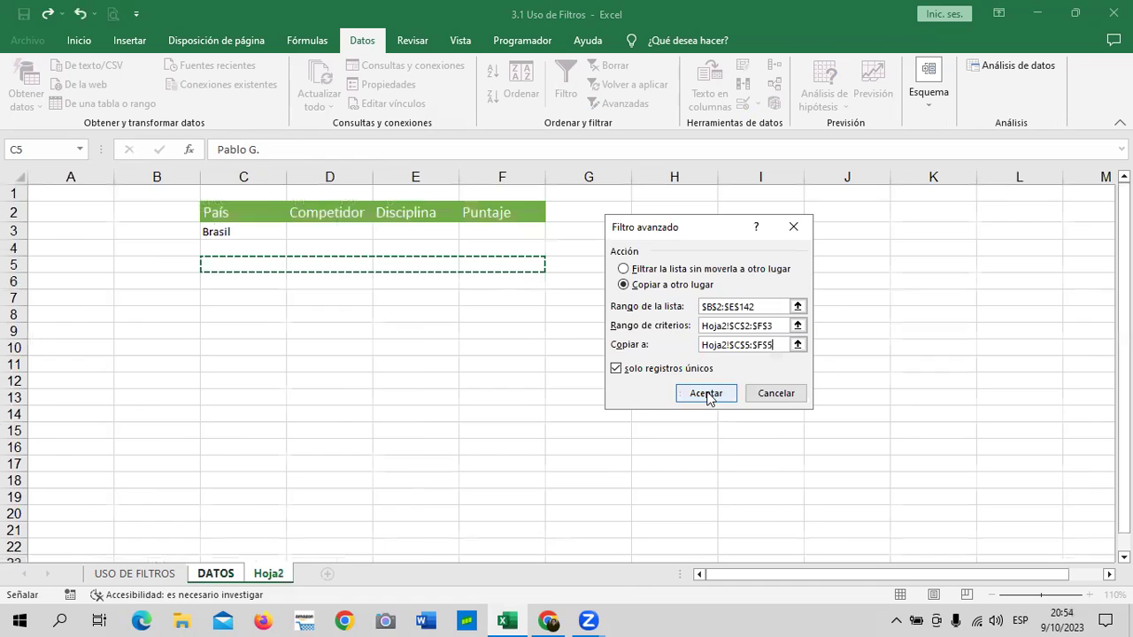
{"action": "left_click", "coordinate": [707, 395]}
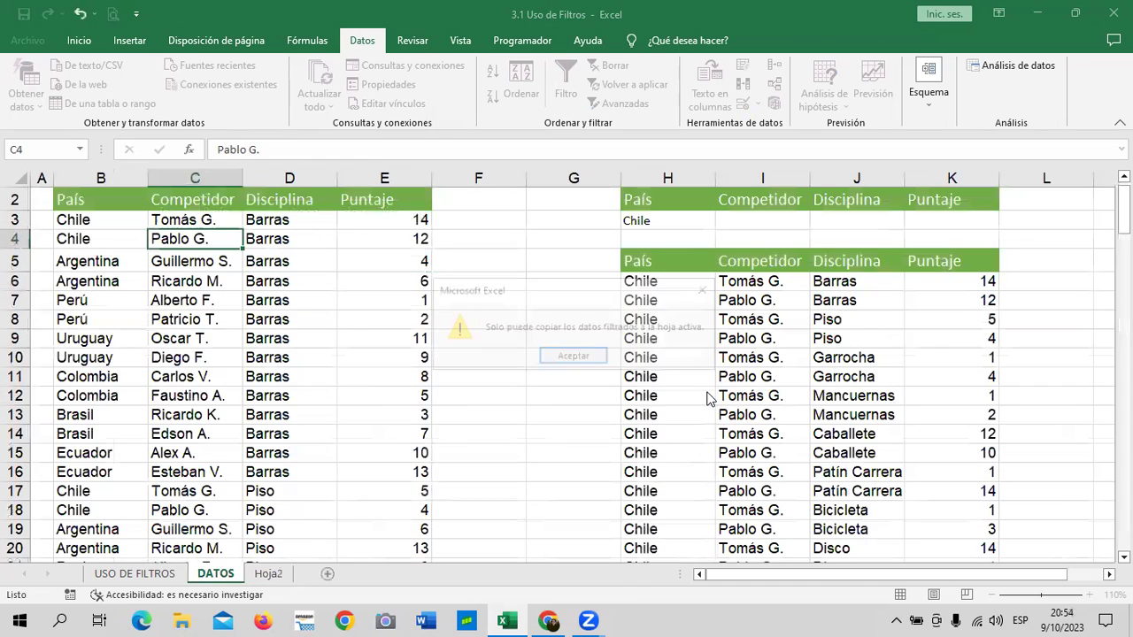
Step: Acknowledge the active-sheet warning and reopen Advanced Filter from Hoja2 with its Brasil criteria
{"action": "left_click", "coordinate": [574, 357]}
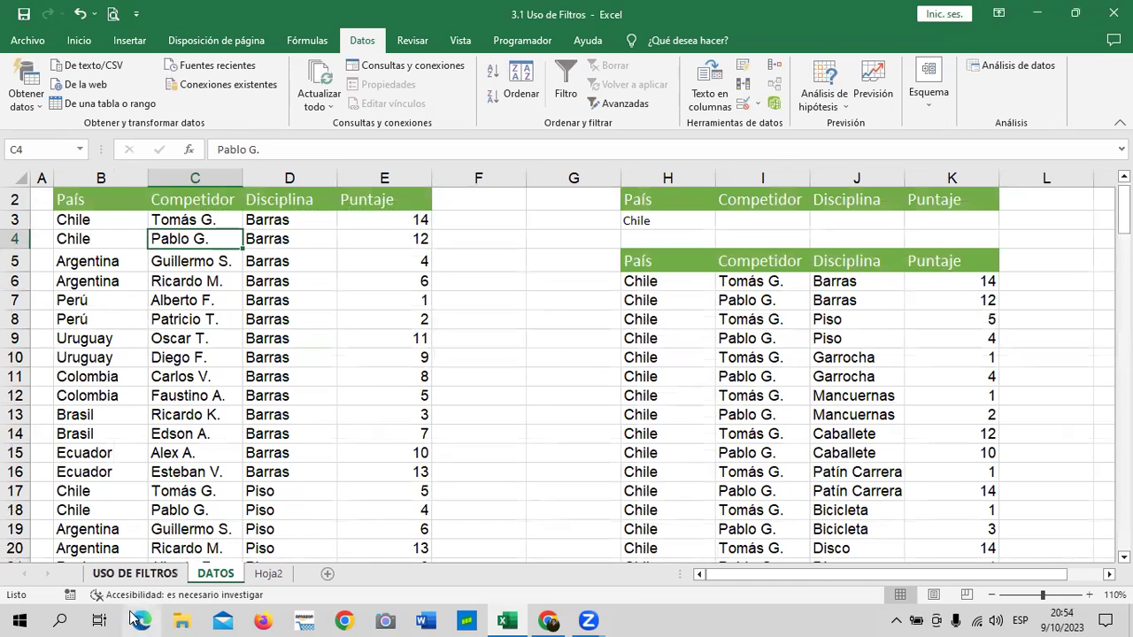
{"action": "left_click", "coordinate": [281, 576]}
{"action": "left_click", "coordinate": [501, 434]}
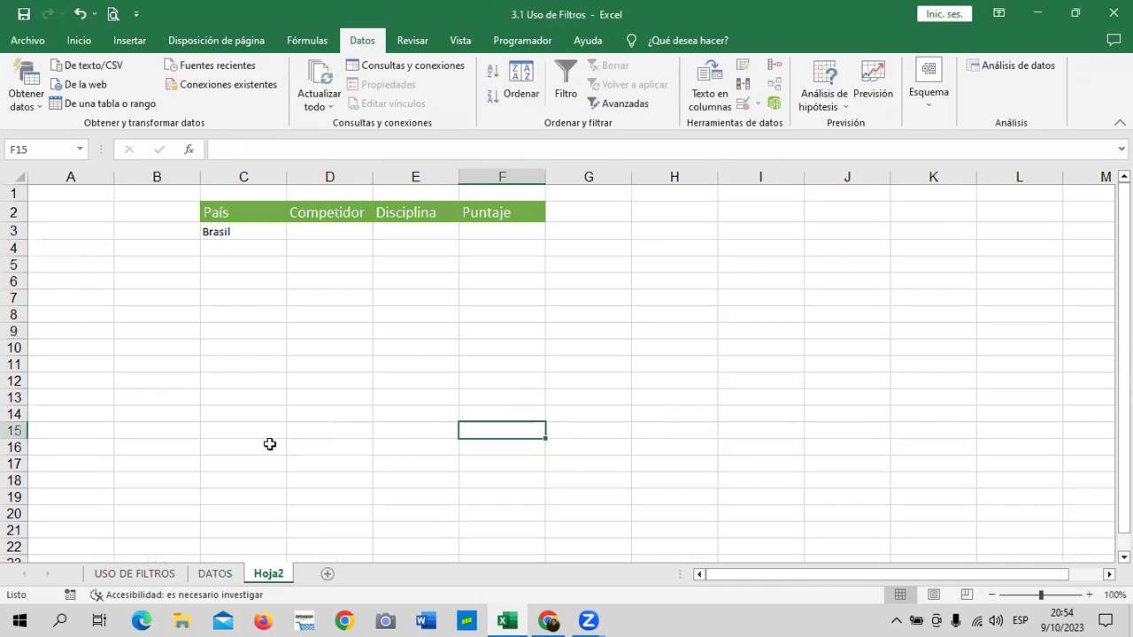
{"action": "left_click", "coordinate": [215, 575]}
{"action": "left_click", "coordinate": [239, 358]}
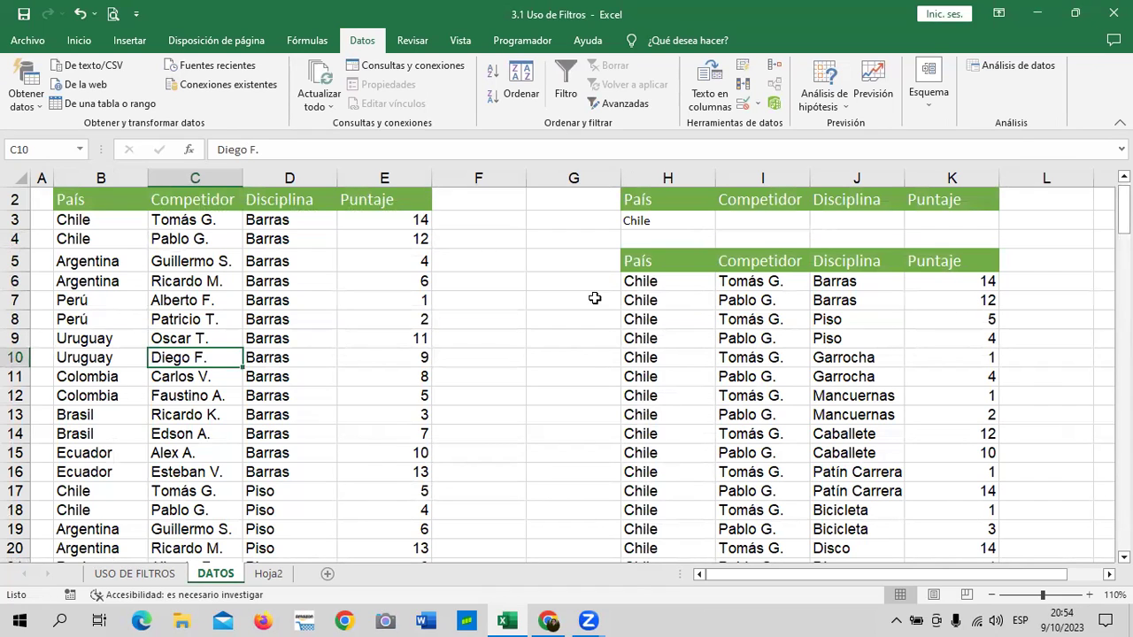
{"action": "left_click", "coordinate": [270, 574]}
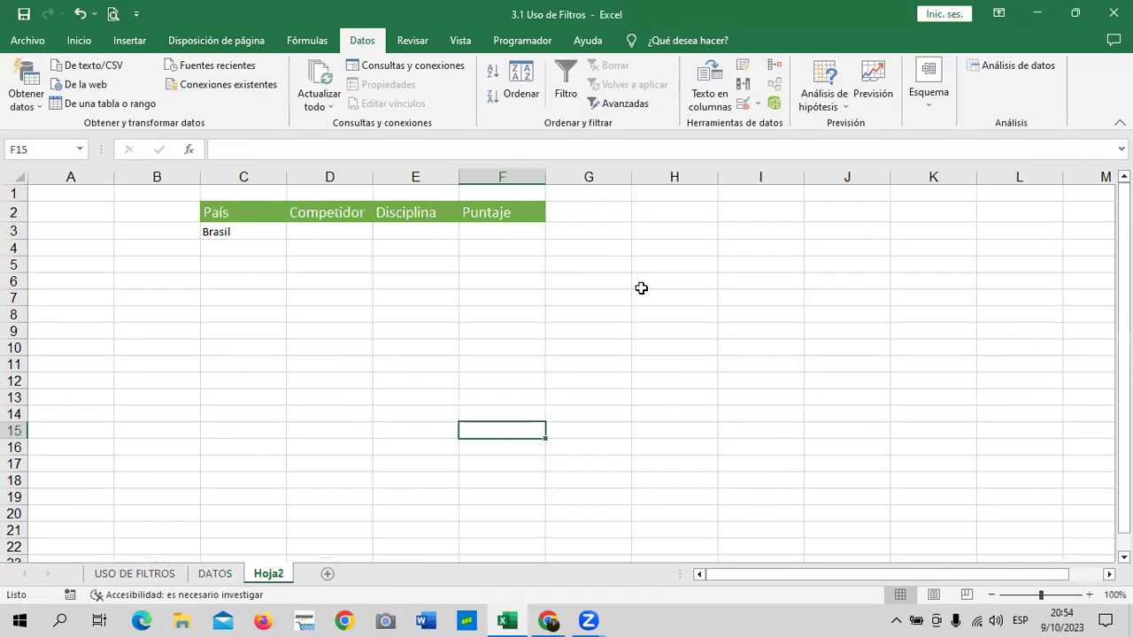
{"action": "left_click", "coordinate": [645, 96]}
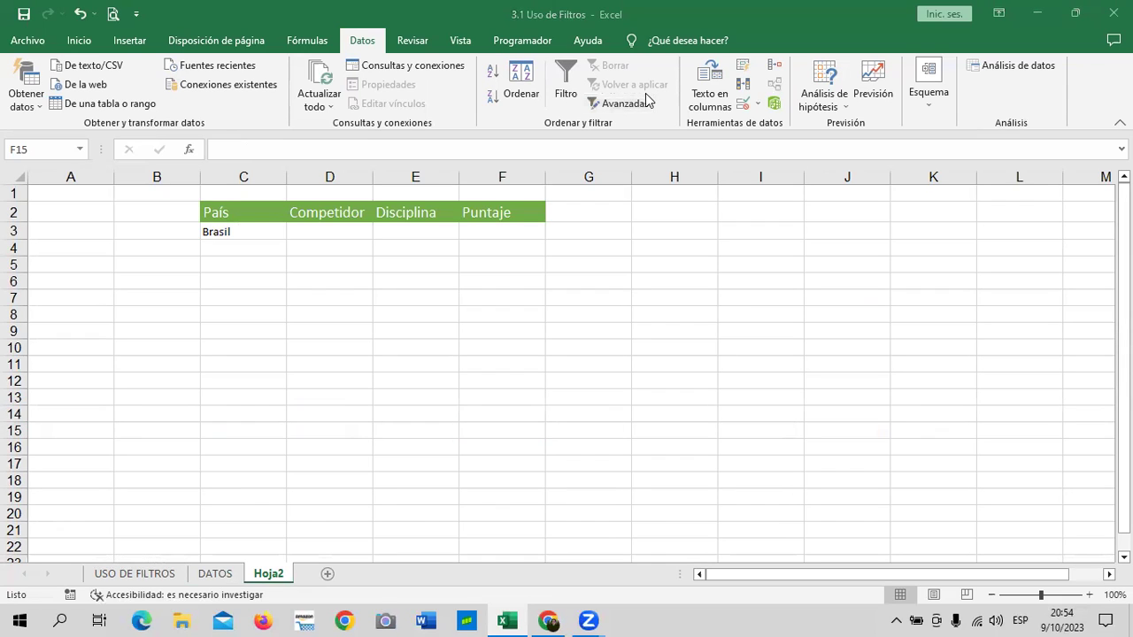
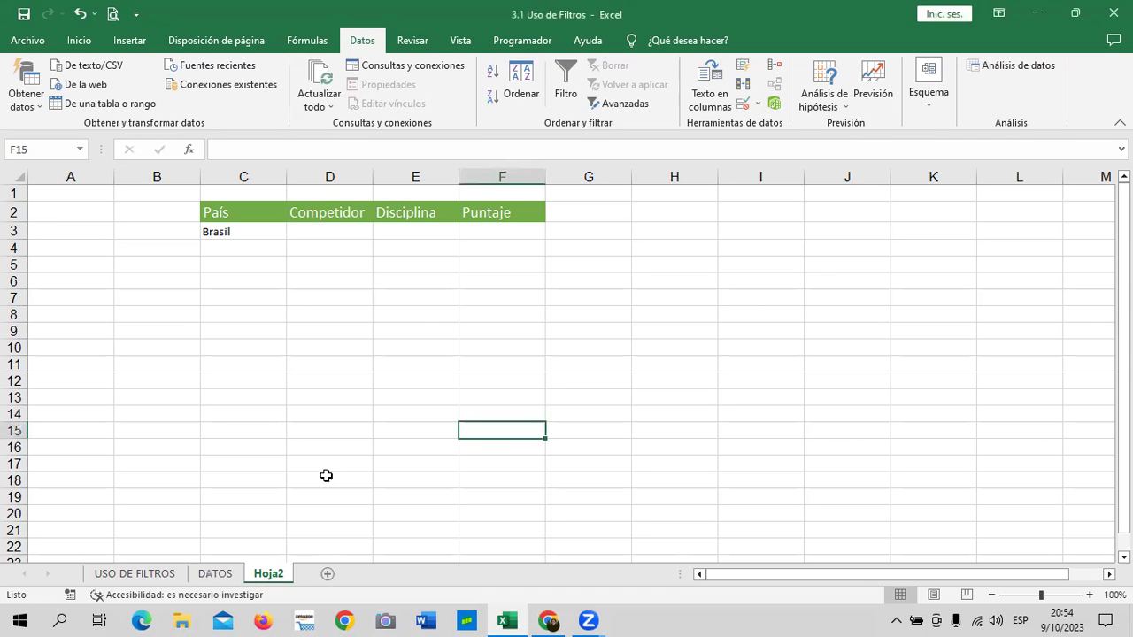
Step: Look over the Brasil rows and País column in the DATOS list, then return to Hoja2
{"action": "left_click", "coordinate": [215, 574]}
{"action": "mouse_move", "coordinate": [48, 437]}
{"action": "left_mouse_down"}
{"action": "mouse_move", "coordinate": [406, 445]}
{"action": "mouse_move", "coordinate": [407, 435]}
{"action": "left_mouse_up"}
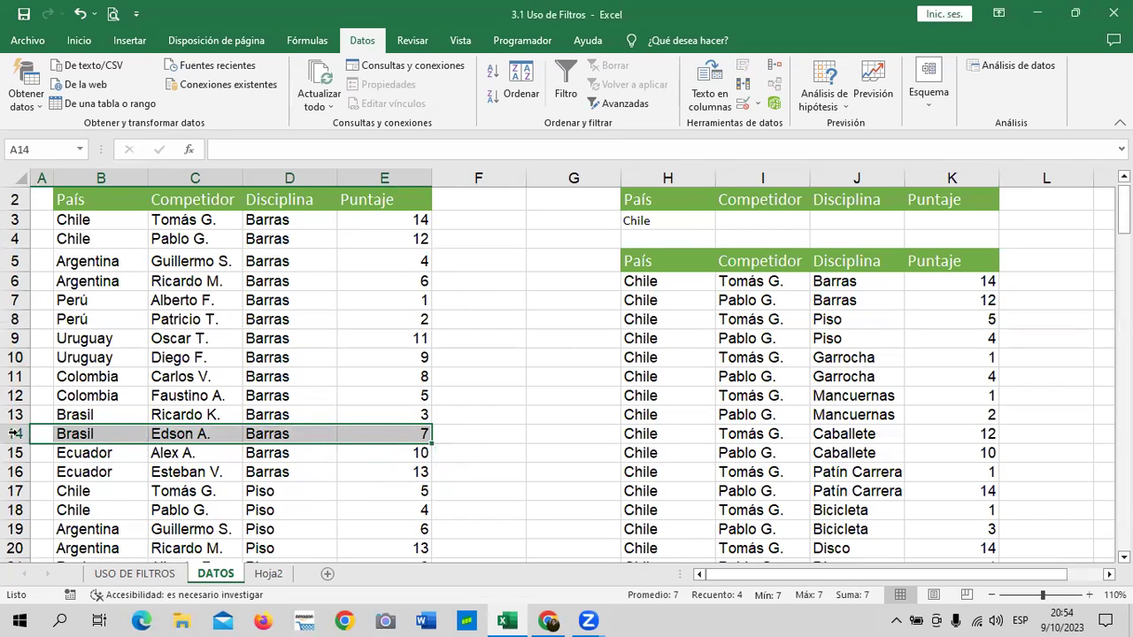
{"action": "left_click", "coordinate": [513, 413]}
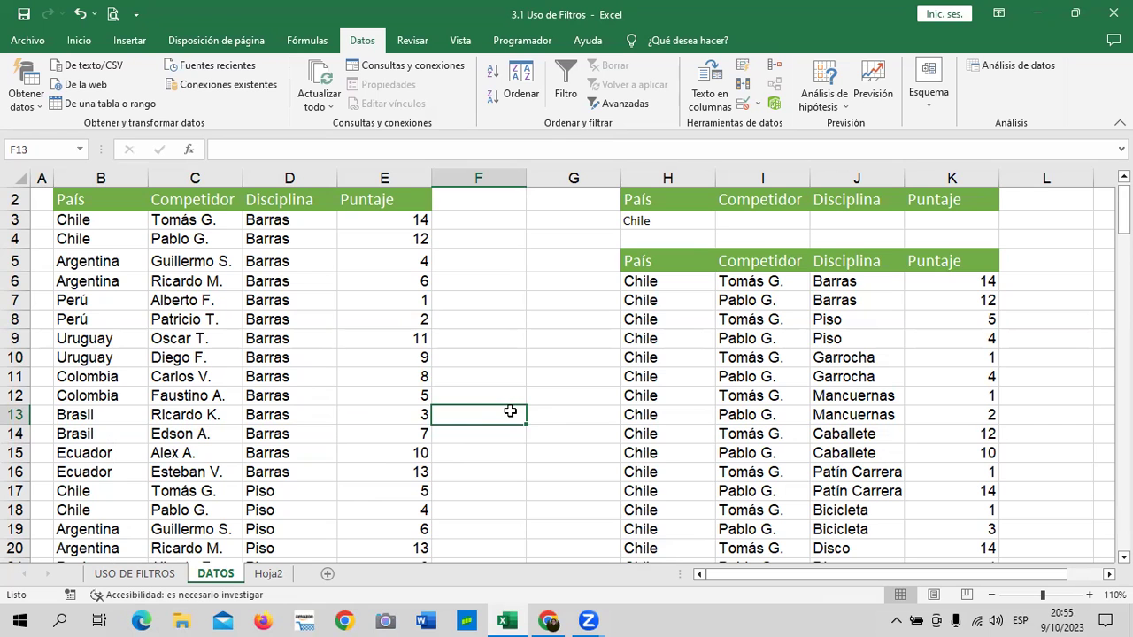
{"action": "left_click_drag", "start_coordinate": [142, 196], "coordinate": [142, 522]}
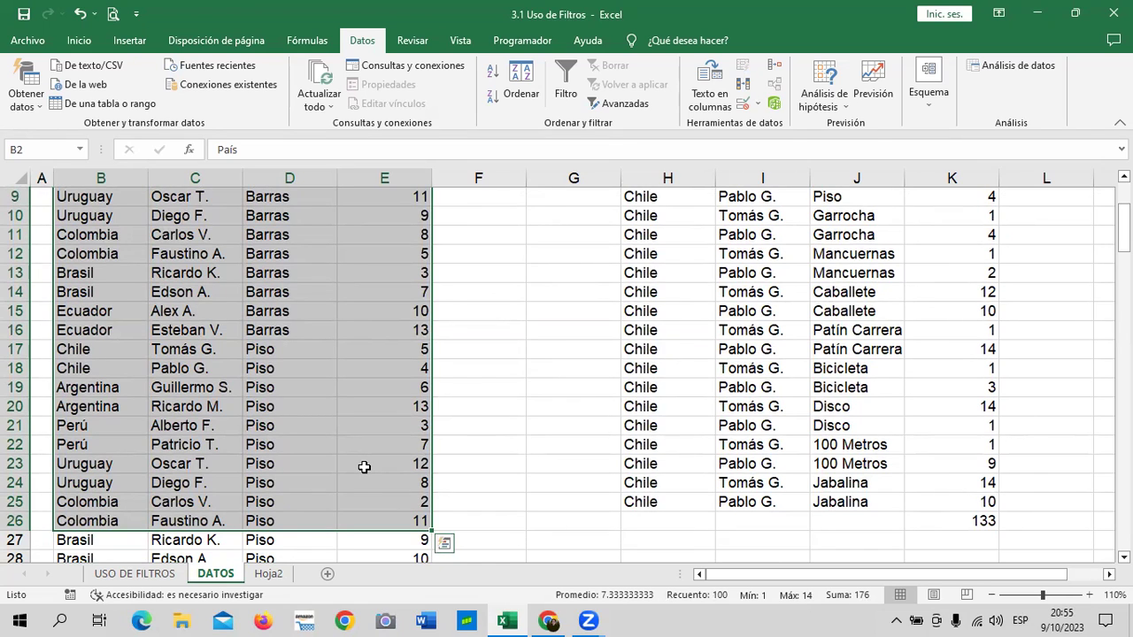
{"action": "left_click", "coordinate": [496, 440]}
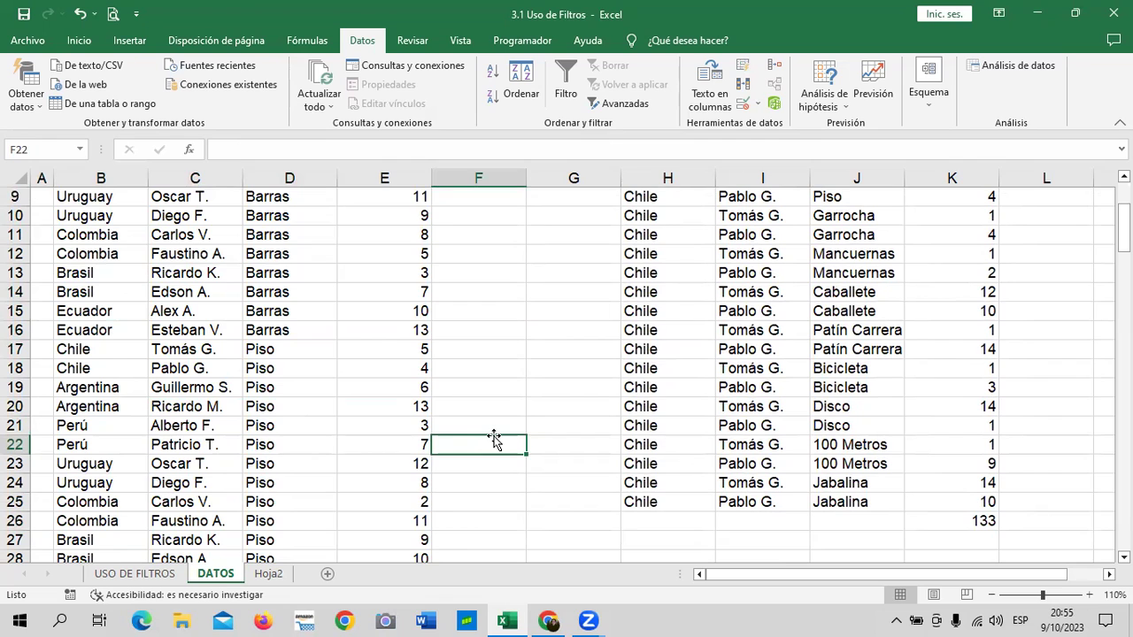
{"action": "scroll", "coordinate": [329, 389], "scroll_direction": "up", "scroll_amount": 3}
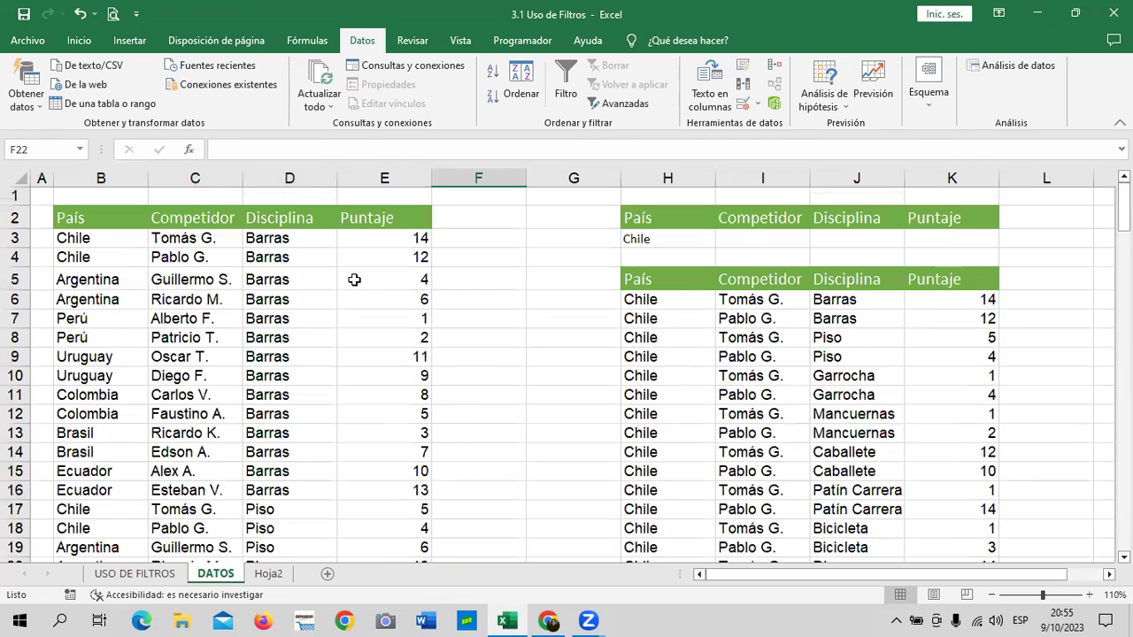
{"action": "left_click", "coordinate": [113, 223]}
{"action": "left_click", "coordinate": [845, 286]}
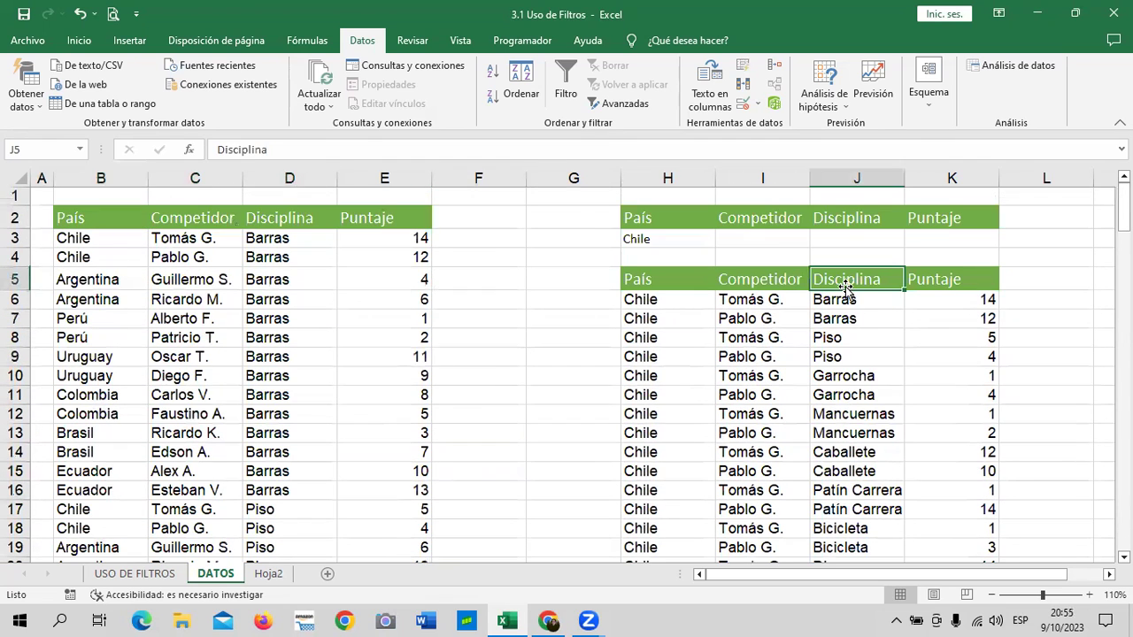
{"action": "left_click", "coordinate": [272, 574]}
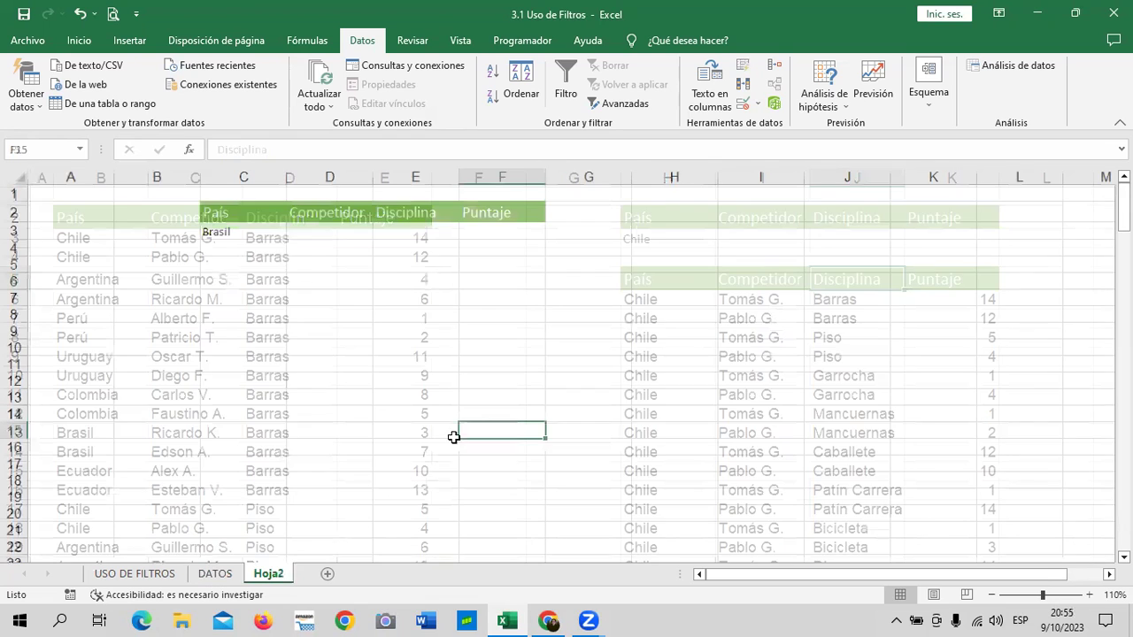
Step: Start an advanced filter from the Brasil criteria with list range DATOS!$B$2:$E$142
{"action": "left_click_drag", "start_coordinate": [263, 214], "coordinate": [512, 228]}
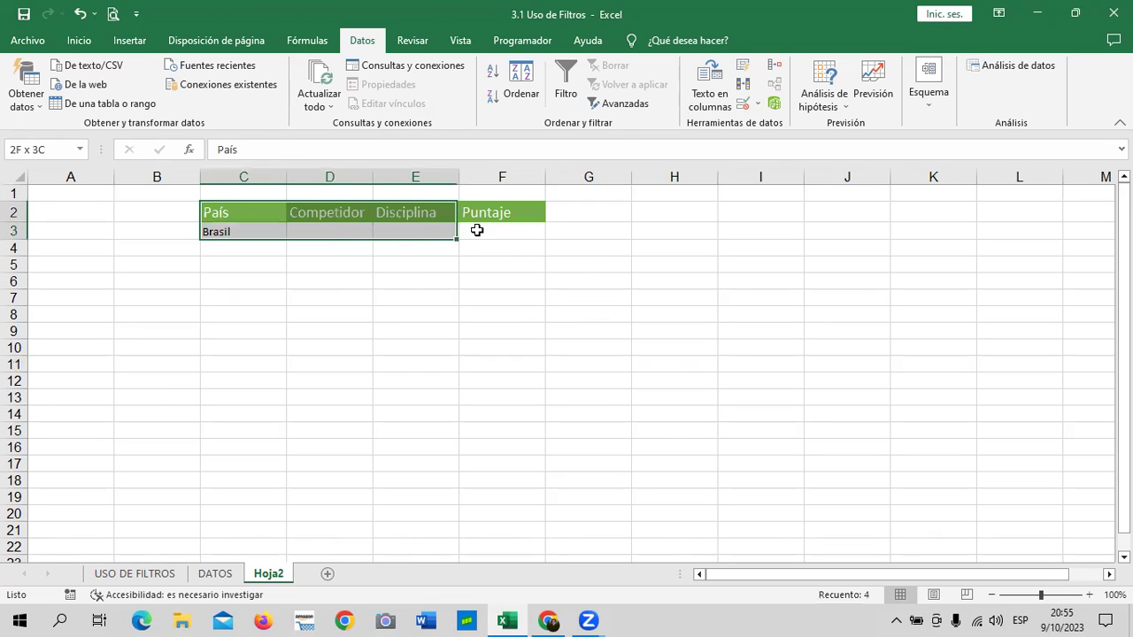
{"action": "left_click", "coordinate": [619, 103]}
{"action": "left_click", "coordinate": [720, 325]}
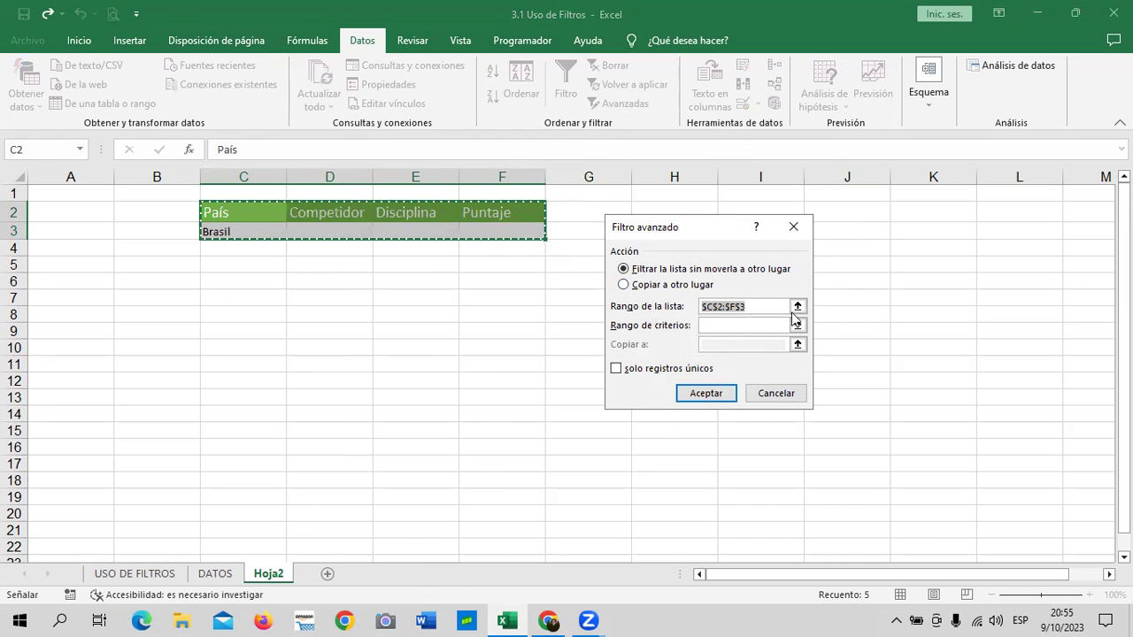
{"action": "left_click", "coordinate": [795, 324]}
{"action": "left_click", "coordinate": [213, 576]}
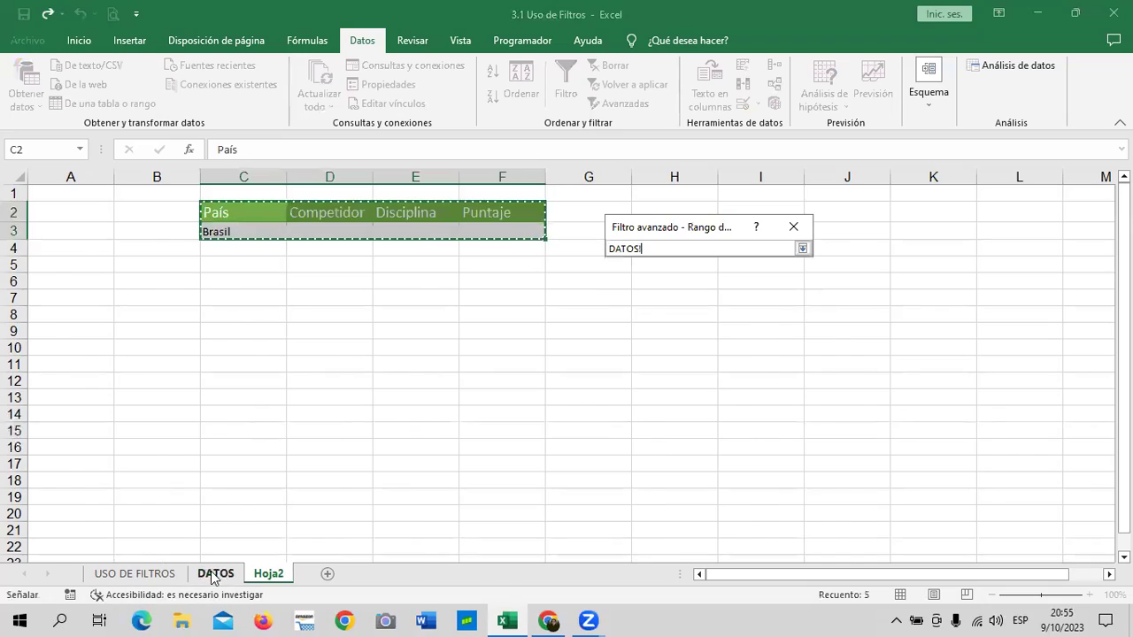
{"action": "left_click_drag", "start_coordinate": [121, 213], "coordinate": [356, 617]}
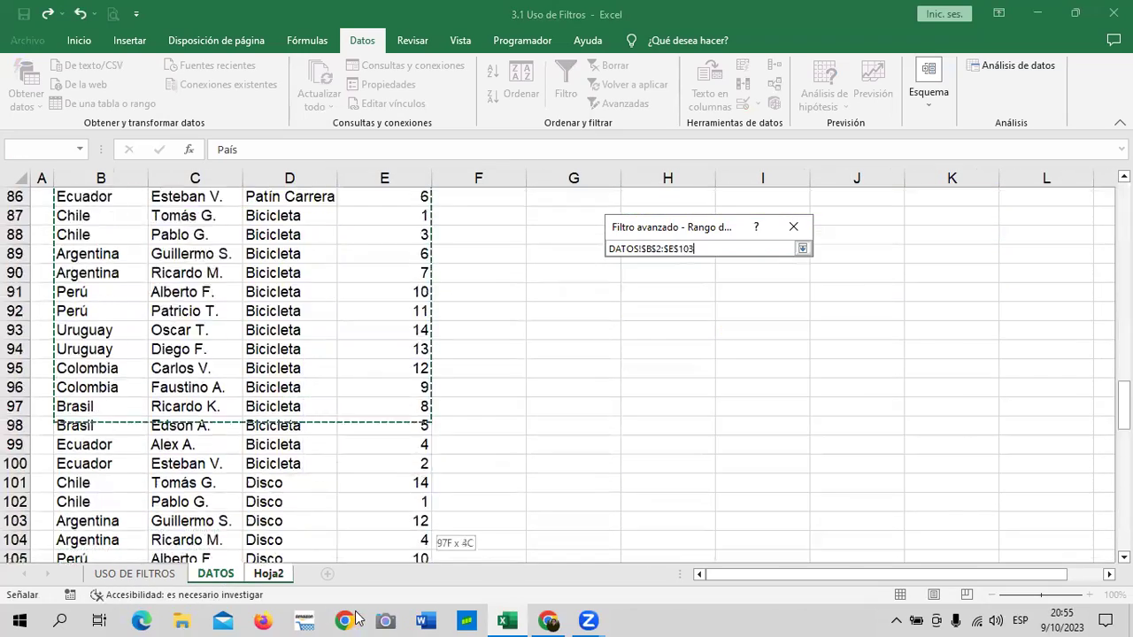
{"action": "left_click_drag", "start_coordinate": [357, 617], "coordinate": [400, 526]}
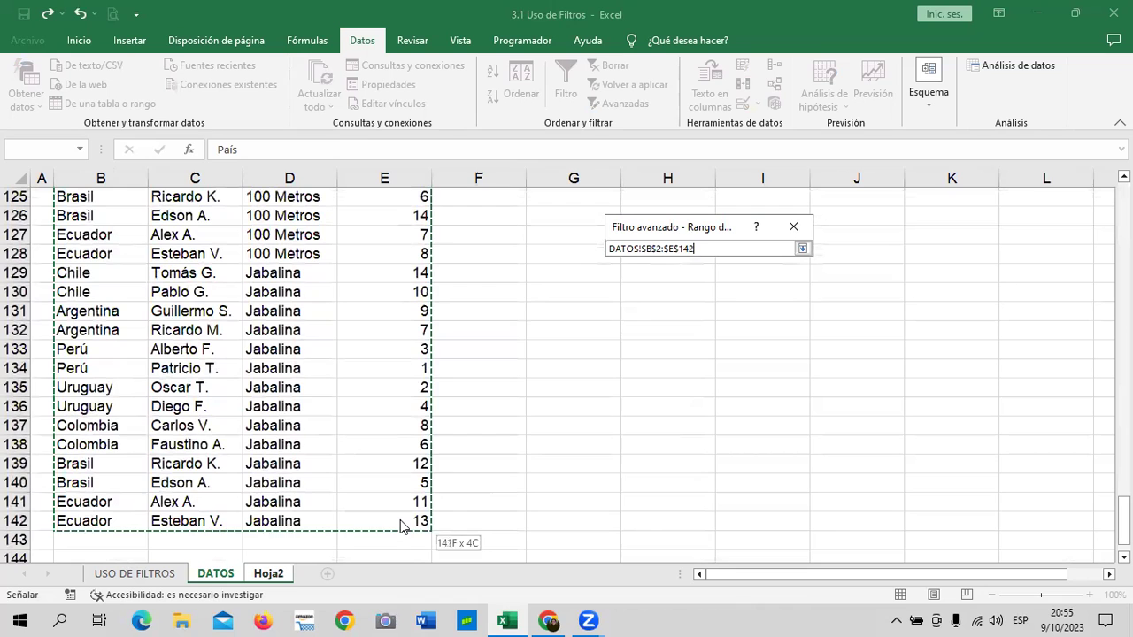
{"action": "left_click", "coordinate": [802, 249]}
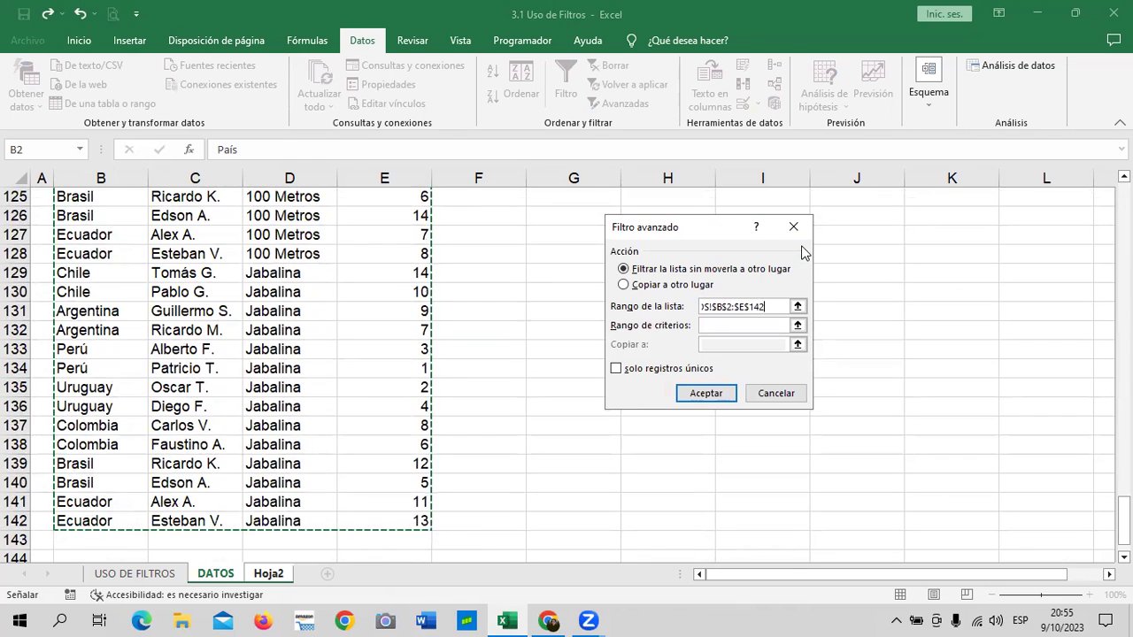
Step: Use criteria Hoja2!$C$2:$F$3 and copy unique records to Hoja2!$C$5:$F$5
{"action": "left_click", "coordinate": [709, 326]}
{"action": "key", "text": "ctrl+Page_Down"}
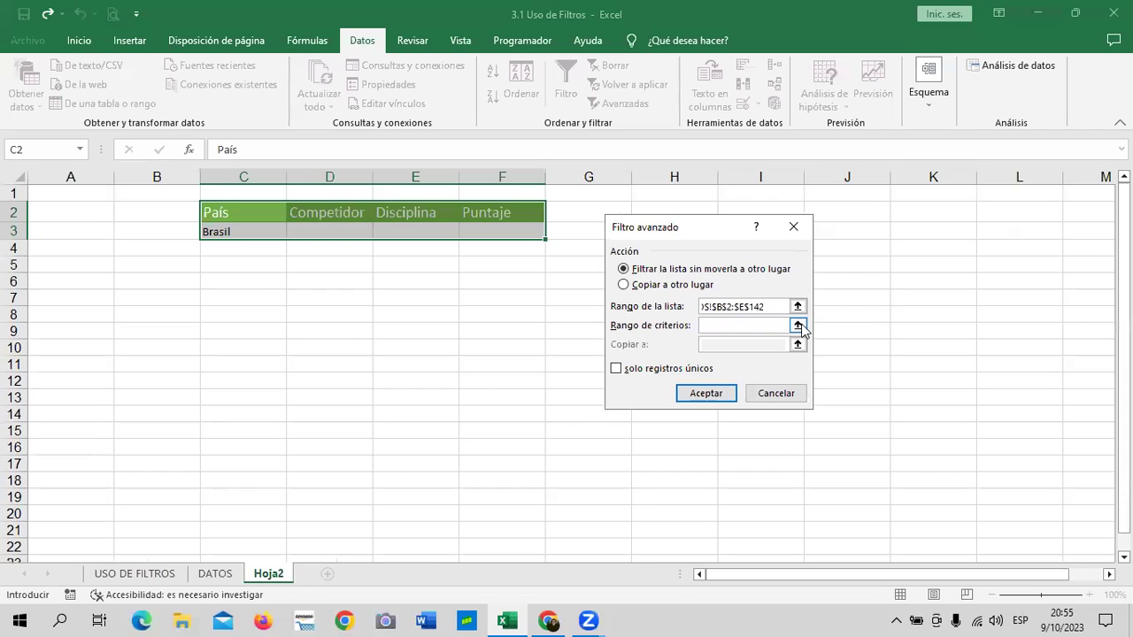
{"action": "left_click", "coordinate": [798, 326]}
{"action": "left_click", "coordinate": [223, 210]}
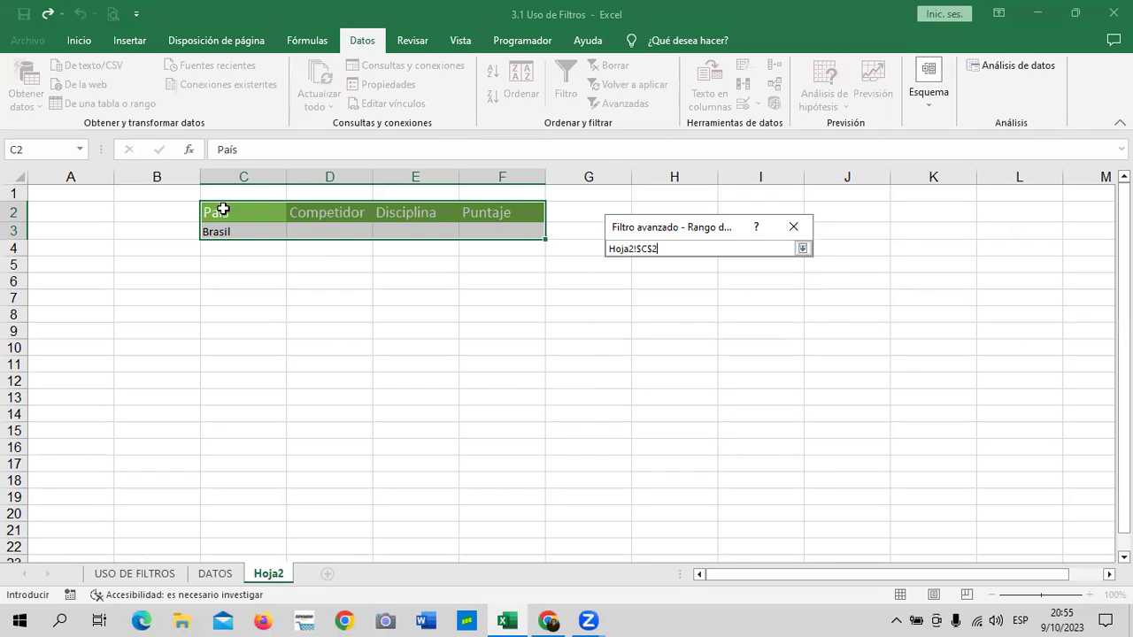
{"action": "left_click_drag", "start_coordinate": [223, 210], "coordinate": [531, 232]}
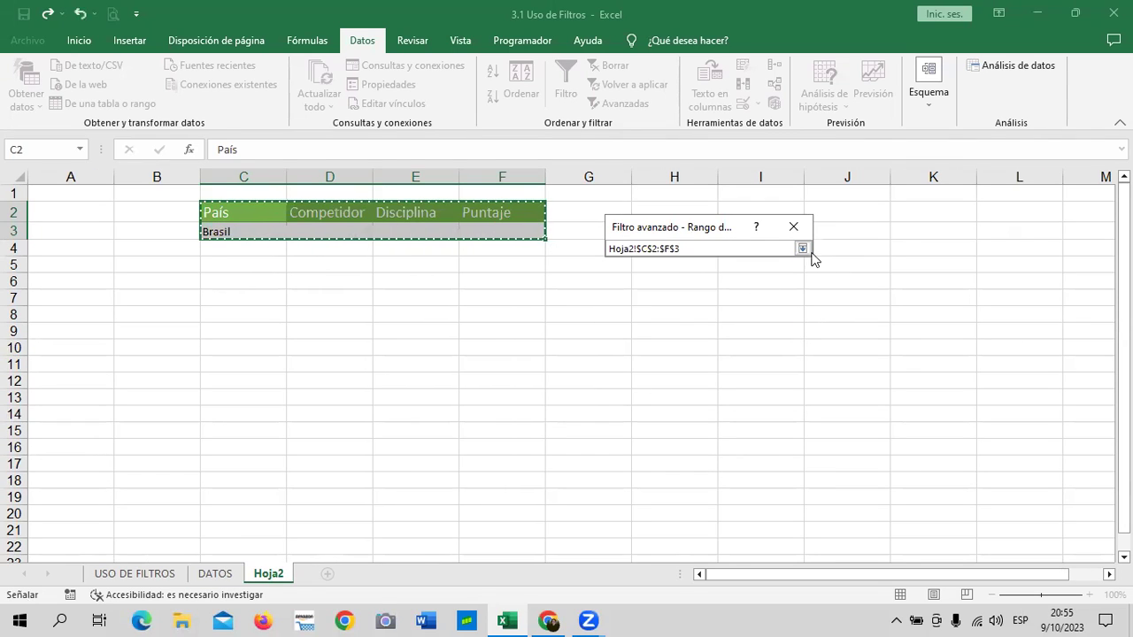
{"action": "left_click", "coordinate": [803, 249]}
{"action": "left_click", "coordinate": [659, 285]}
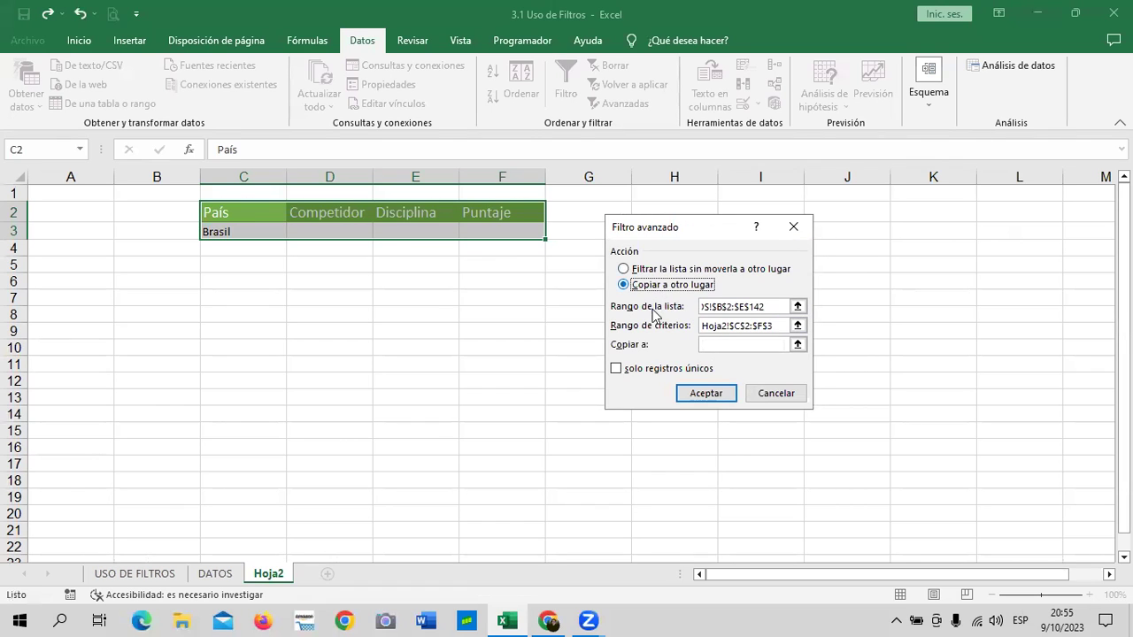
{"action": "left_click", "coordinate": [798, 345]}
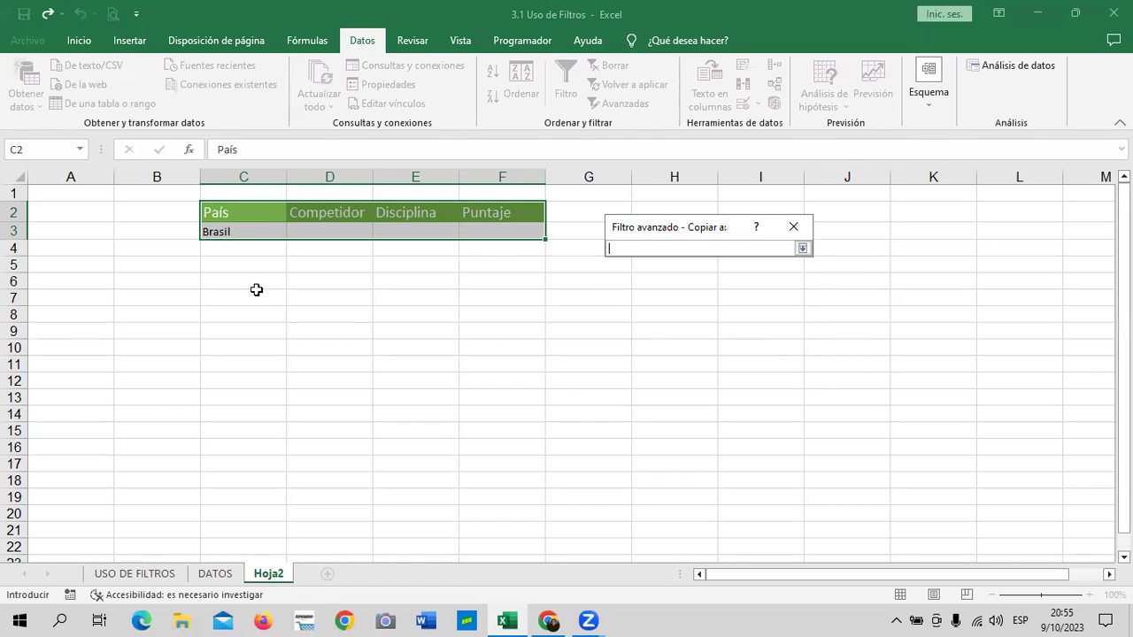
{"action": "left_click_drag", "start_coordinate": [232, 266], "coordinate": [530, 265]}
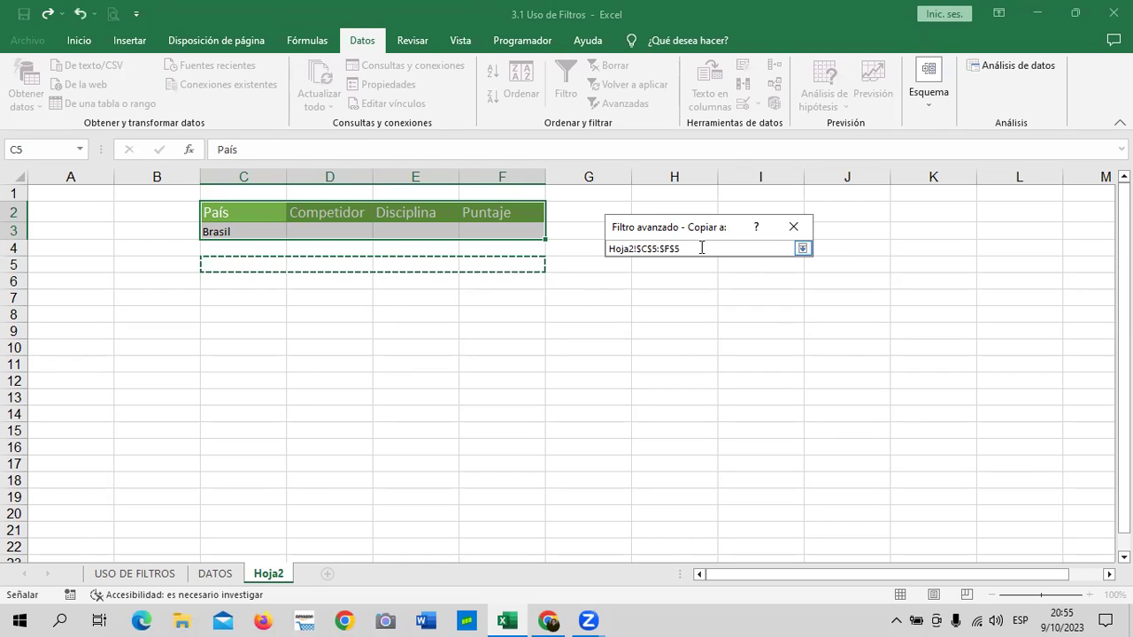
{"action": "left_click", "coordinate": [803, 249]}
{"action": "left_click", "coordinate": [632, 372]}
{"action": "left_click", "coordinate": [716, 395]}
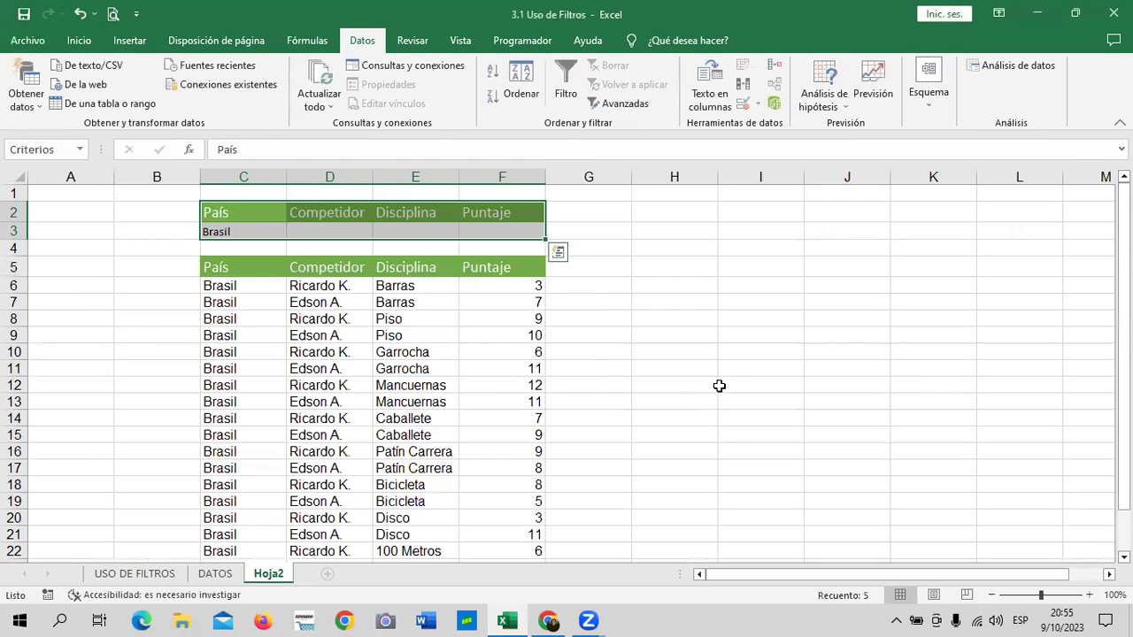
Step: Check the Brasil results and the sort settings, then select the criteria block C2:F3
{"action": "left_click", "coordinate": [719, 389]}
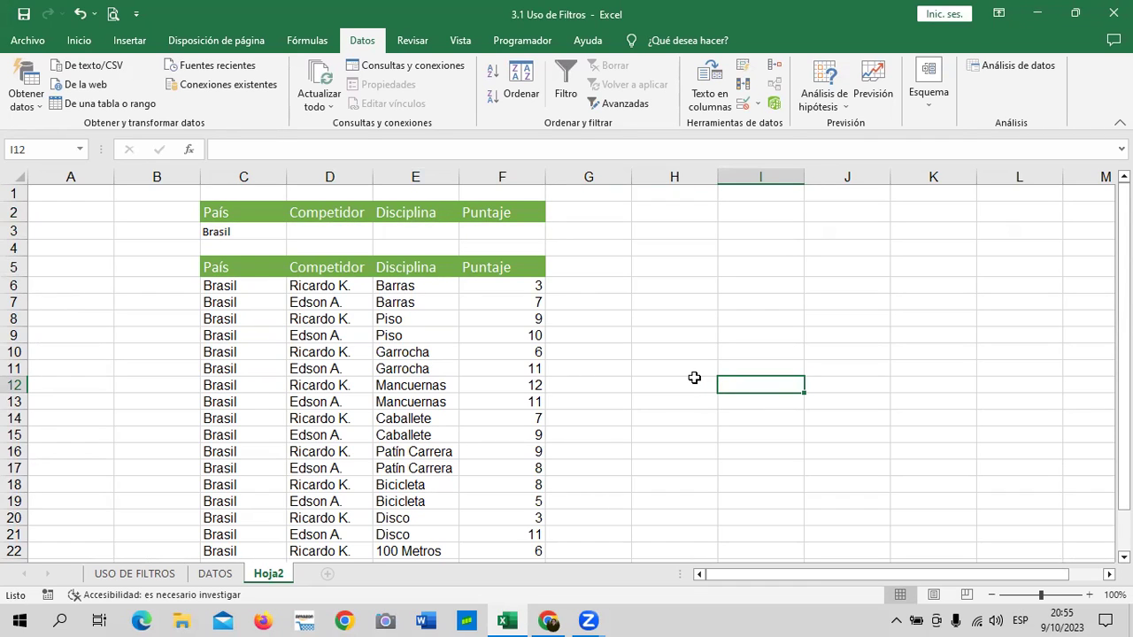
{"action": "left_click", "coordinate": [680, 296]}
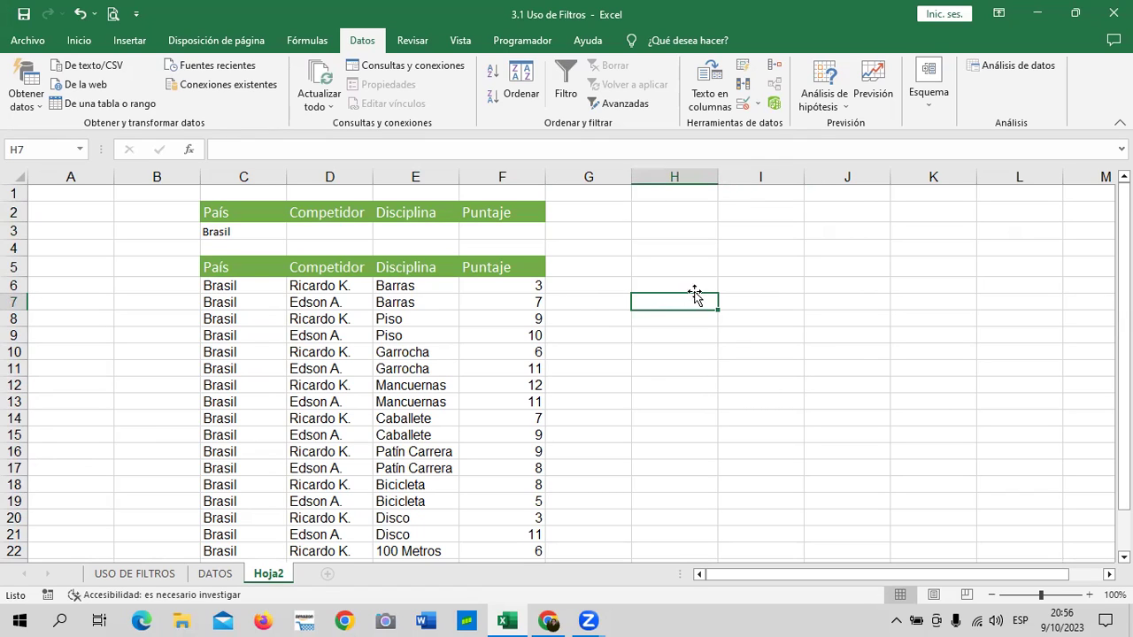
{"action": "left_click", "coordinate": [773, 383]}
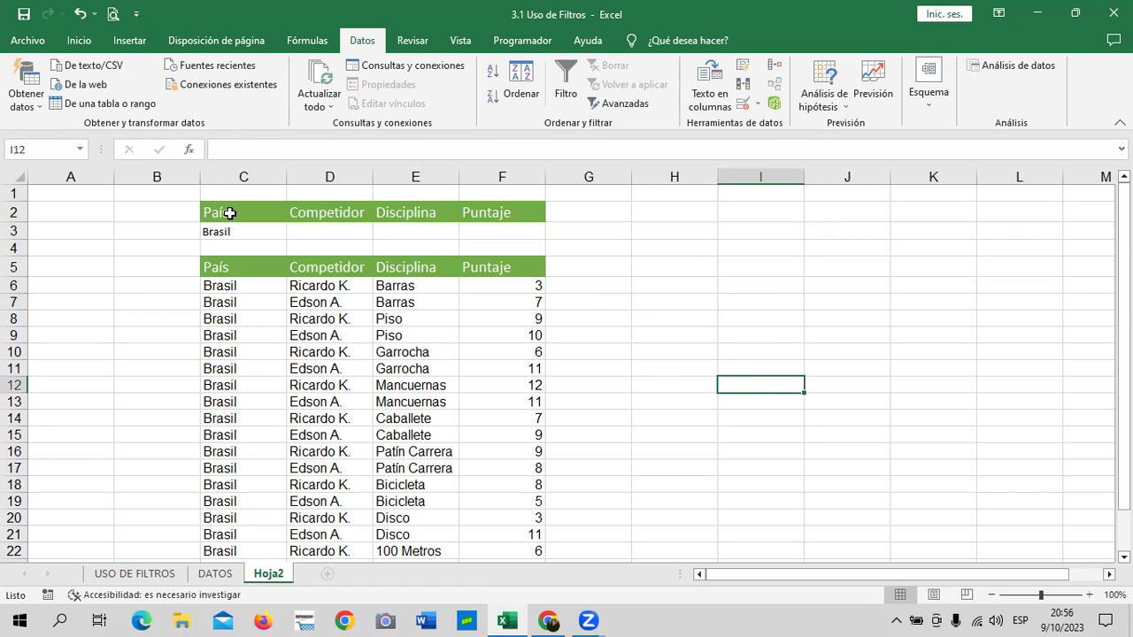
{"action": "left_click_drag", "start_coordinate": [228, 214], "coordinate": [511, 228]}
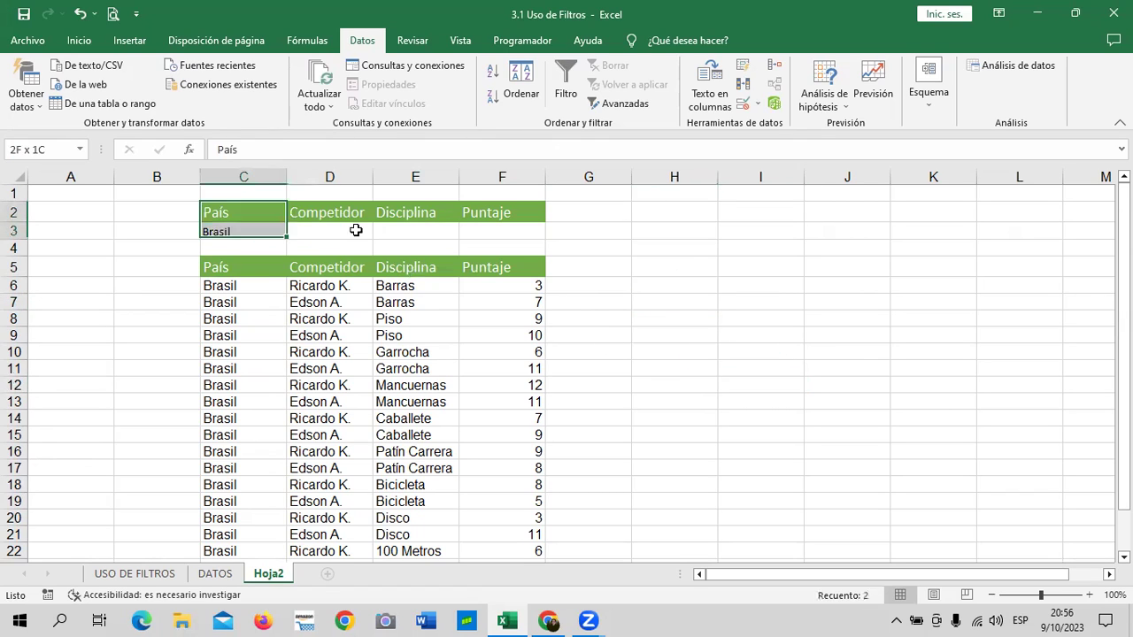
{"action": "left_click", "coordinate": [244, 231]}
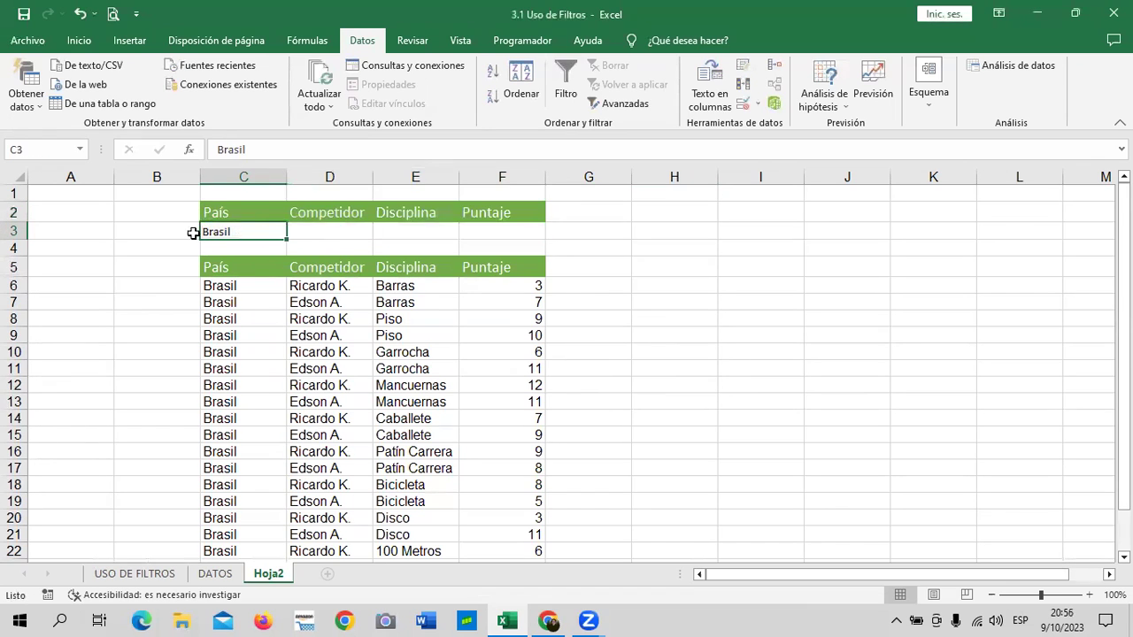
{"action": "scroll", "coordinate": [245, 372], "scroll_direction": "down", "scroll_amount": 3}
{"action": "scroll", "coordinate": [321, 408], "scroll_direction": "down", "scroll_amount": 2}
{"action": "scroll", "coordinate": [327, 404], "scroll_direction": "up", "scroll_amount": 4}
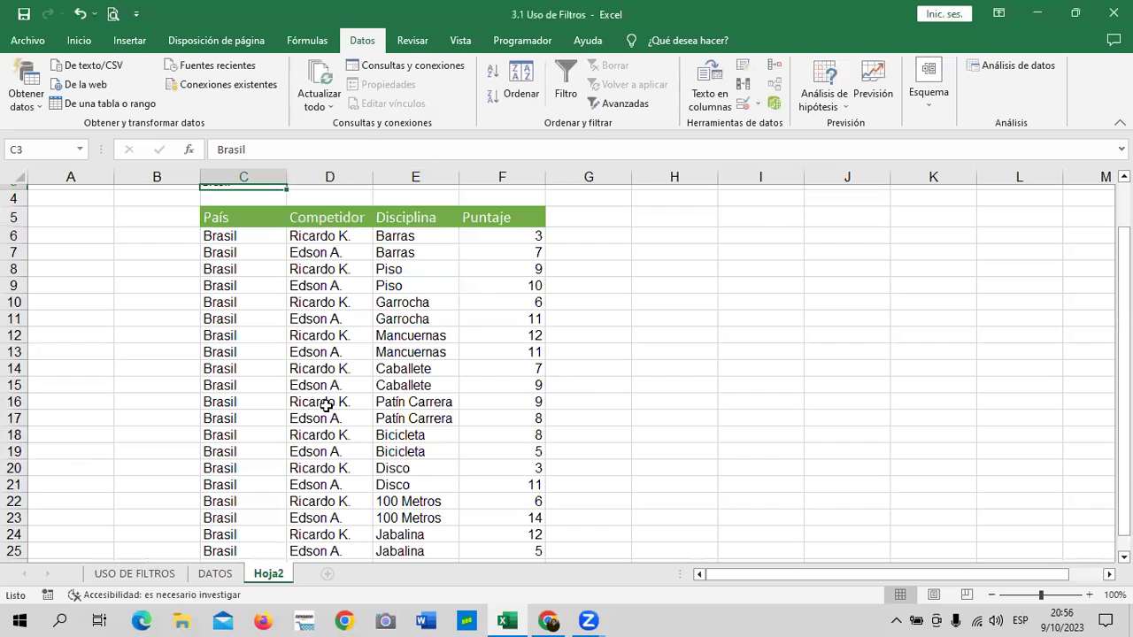
{"action": "left_click", "coordinate": [546, 70]}
{"action": "scroll", "coordinate": [638, 398], "scroll_direction": "up", "scroll_amount": 1}
{"action": "left_click", "coordinate": [250, 220]}
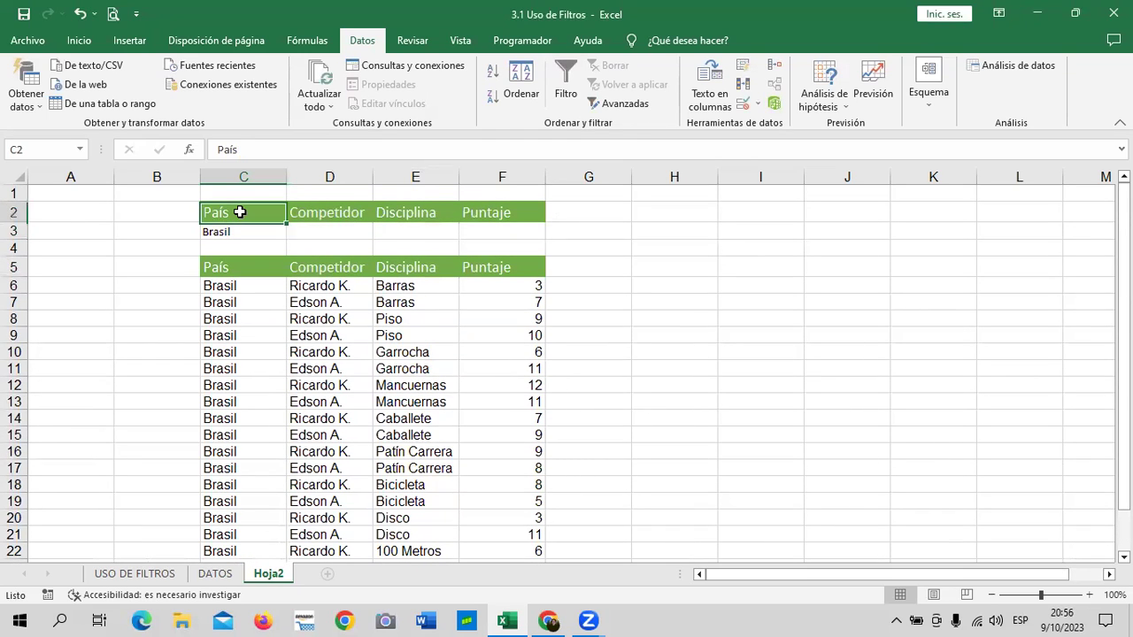
{"action": "left_click_drag", "start_coordinate": [263, 225], "coordinate": [366, 225]}
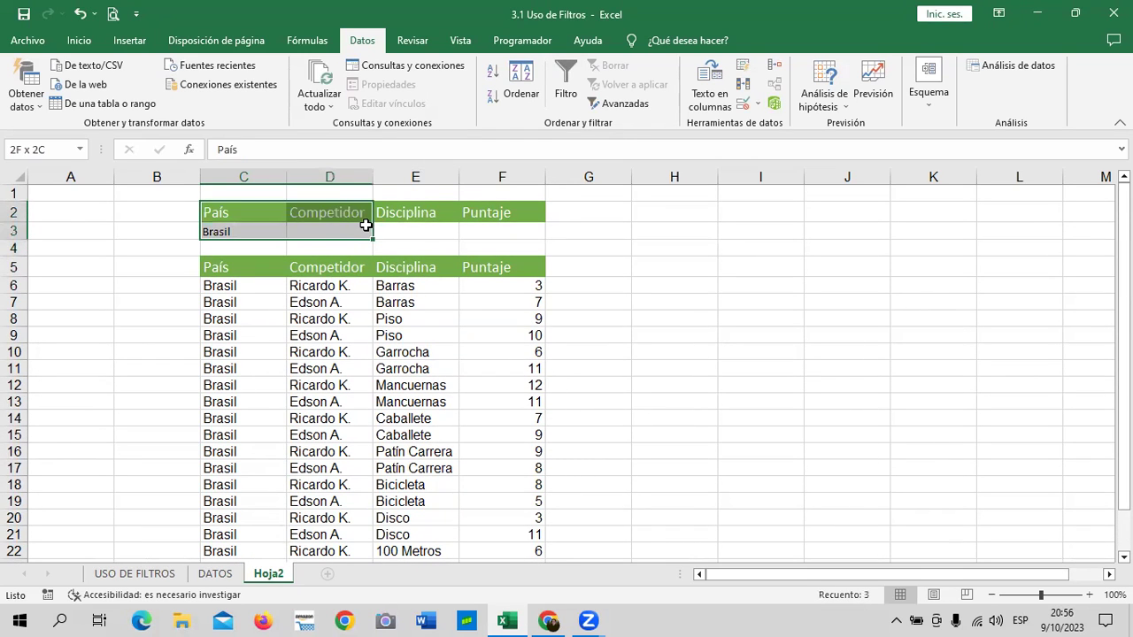
Step: Paste the criteria block into I2:L3 and replace Brasil in I3 with Ecuador
{"action": "left_click", "coordinate": [591, 260]}
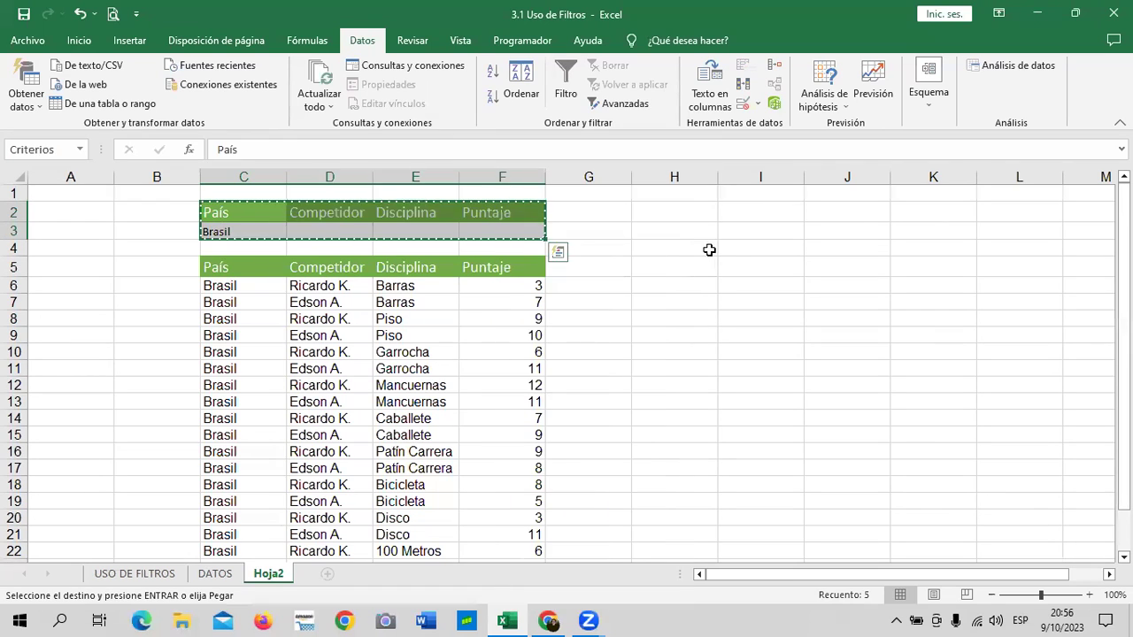
{"action": "left_click", "coordinate": [745, 206]}
{"action": "key", "text": "ctrl+v"}
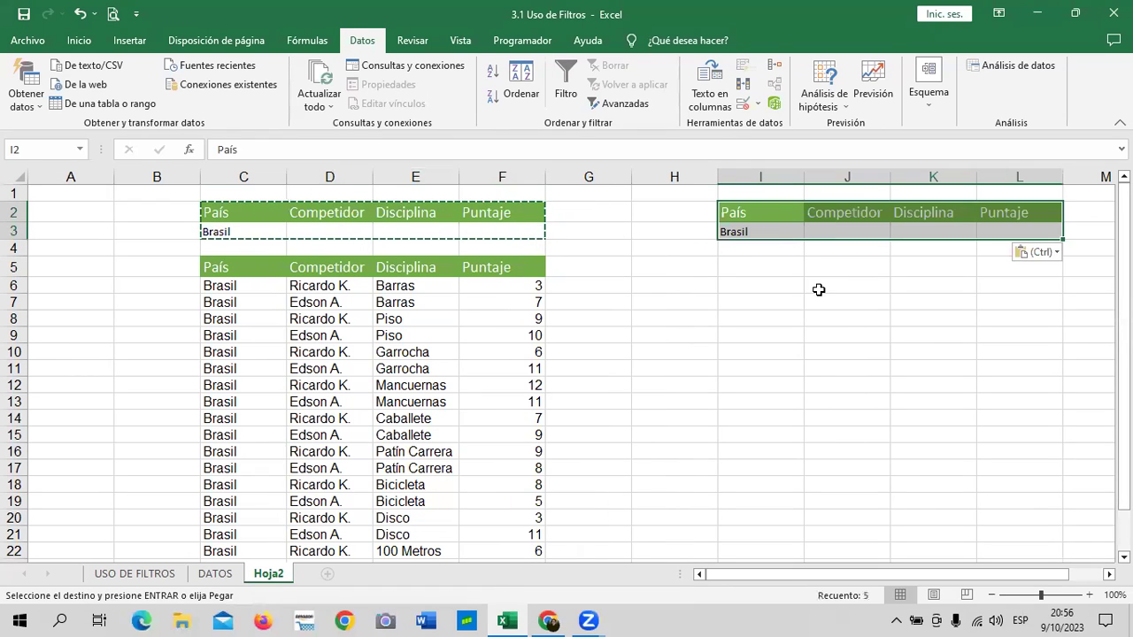
{"action": "left_click", "coordinate": [829, 378]}
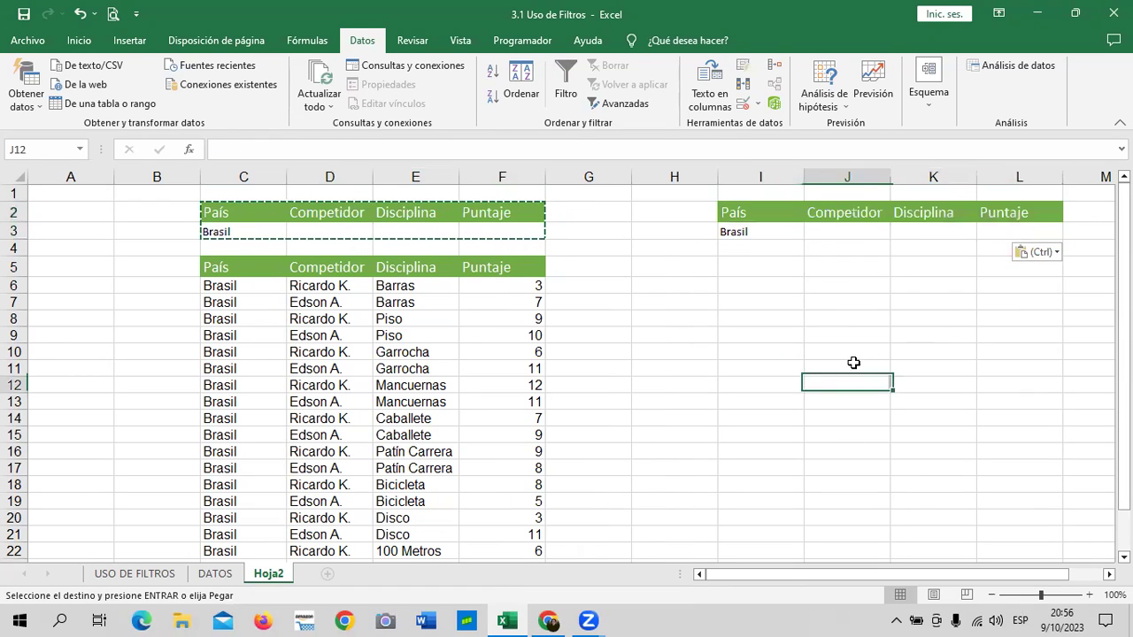
{"action": "left_click", "coordinate": [752, 234]}
{"action": "key", "text": "Escape"}
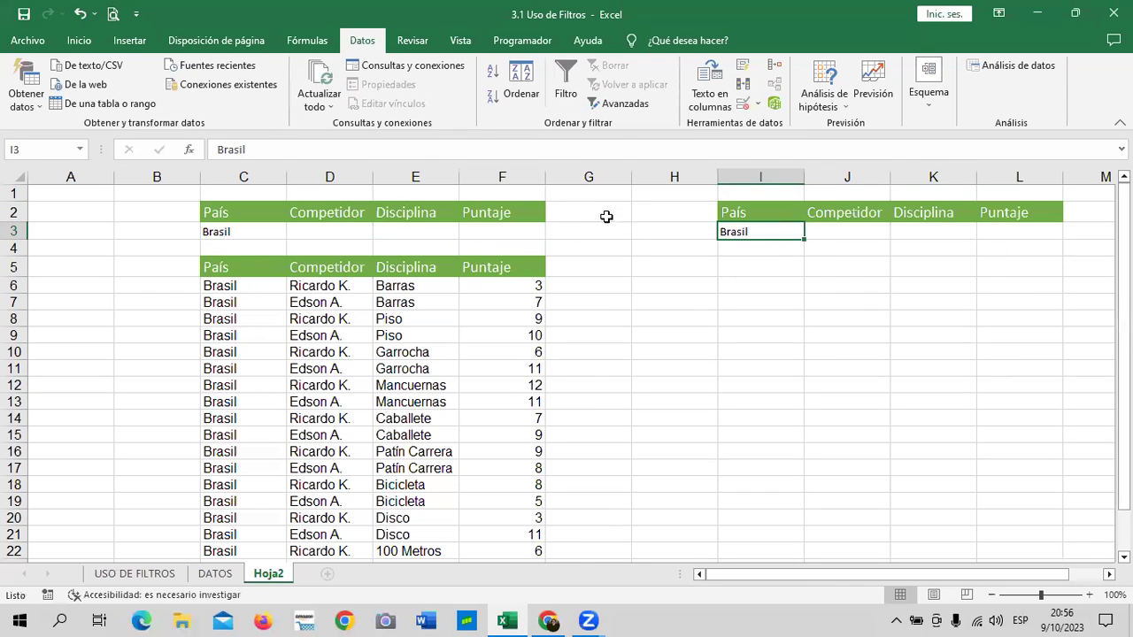
{"action": "key", "text": "BackSpace"}
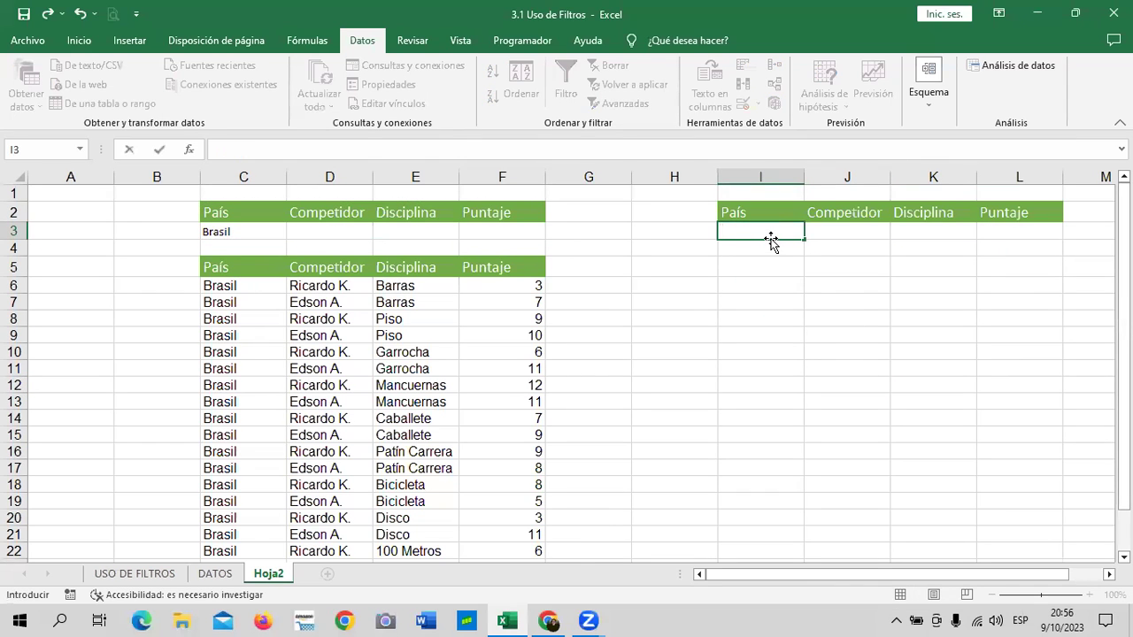
{"action": "type", "text": "Ecuador"}
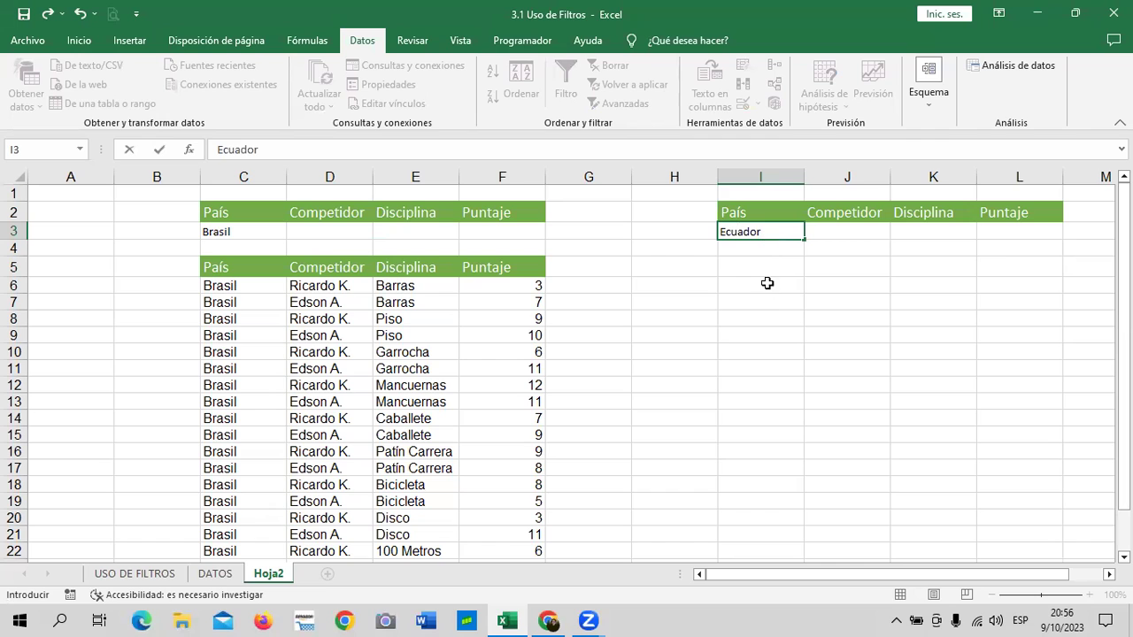
{"action": "left_click", "coordinate": [772, 296]}
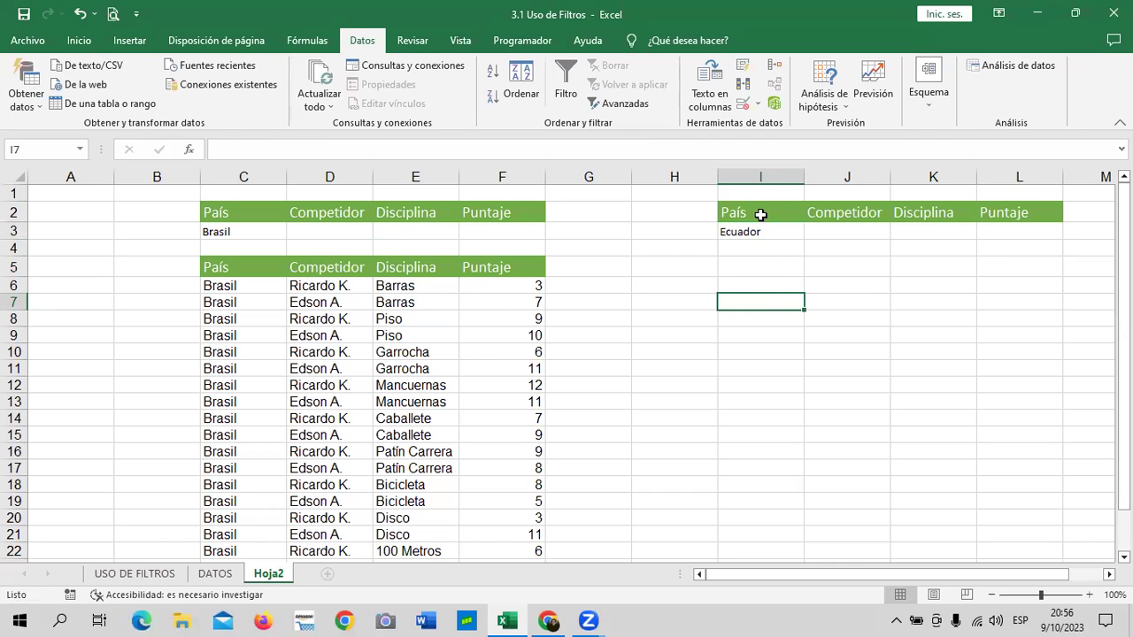
Step: Start an advanced filter from the Ecuador block with list range DATOS!$B$2:$E$142
{"action": "left_click_drag", "start_coordinate": [756, 215], "coordinate": [1011, 228]}
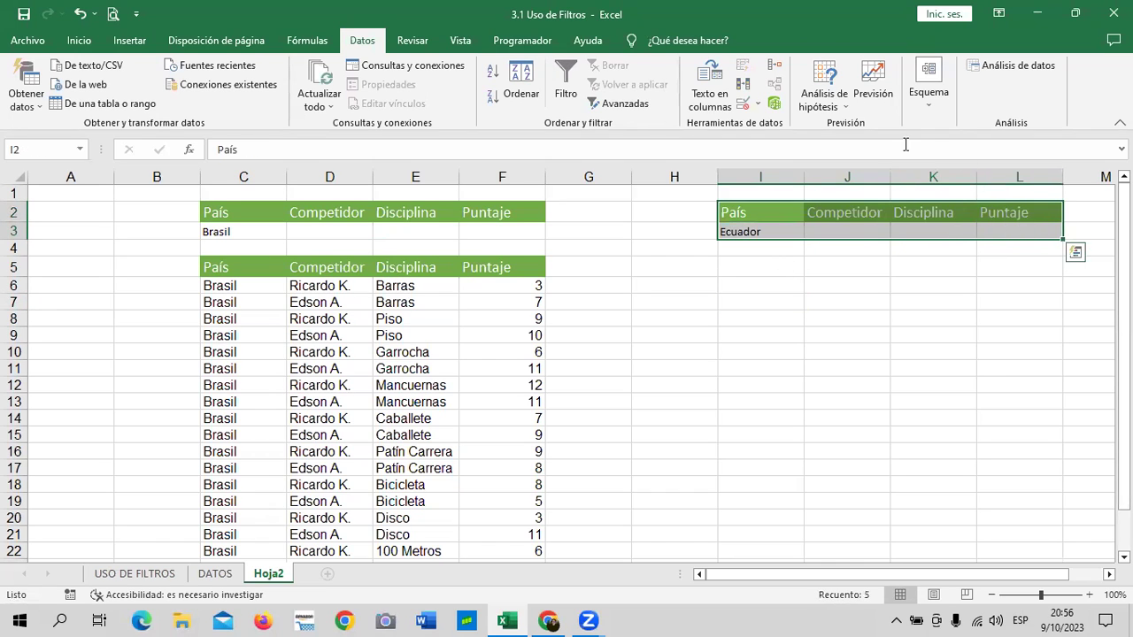
{"action": "left_click", "coordinate": [626, 105]}
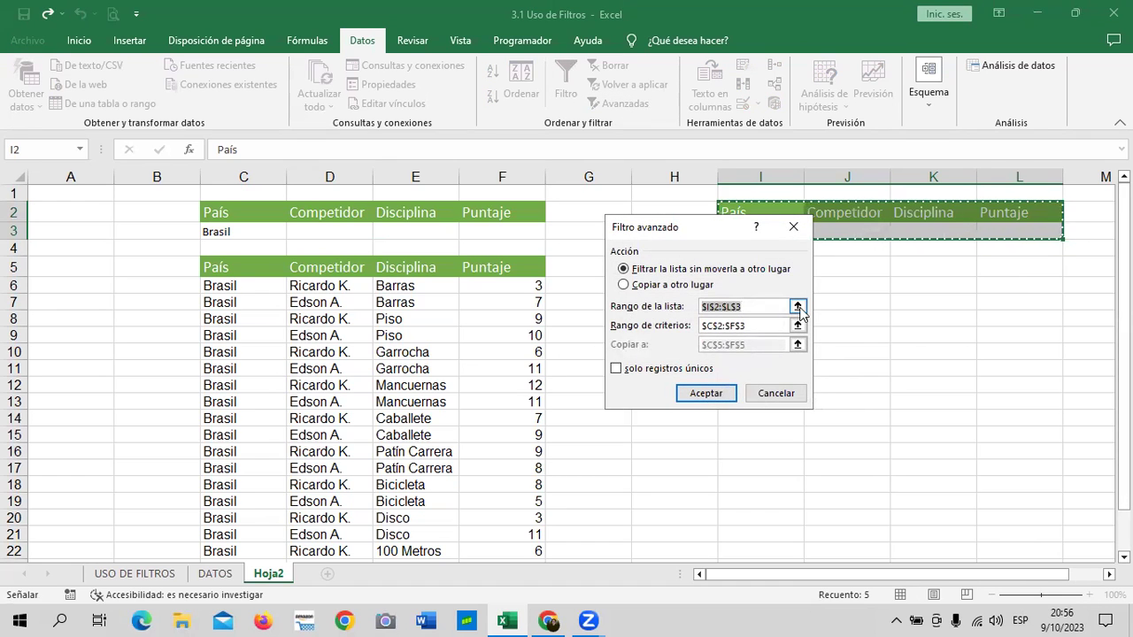
{"action": "left_click", "coordinate": [797, 308]}
{"action": "left_click", "coordinate": [224, 581]}
{"action": "scroll", "coordinate": [232, 321], "scroll_direction": "up", "scroll_amount": 2}
{"action": "scroll", "coordinate": [213, 355], "scroll_direction": "up", "scroll_amount": 12}
{"action": "scroll", "coordinate": [212, 326], "scroll_direction": "up", "scroll_amount": 13}
{"action": "scroll", "coordinate": [213, 327], "scroll_direction": "up", "scroll_amount": 7}
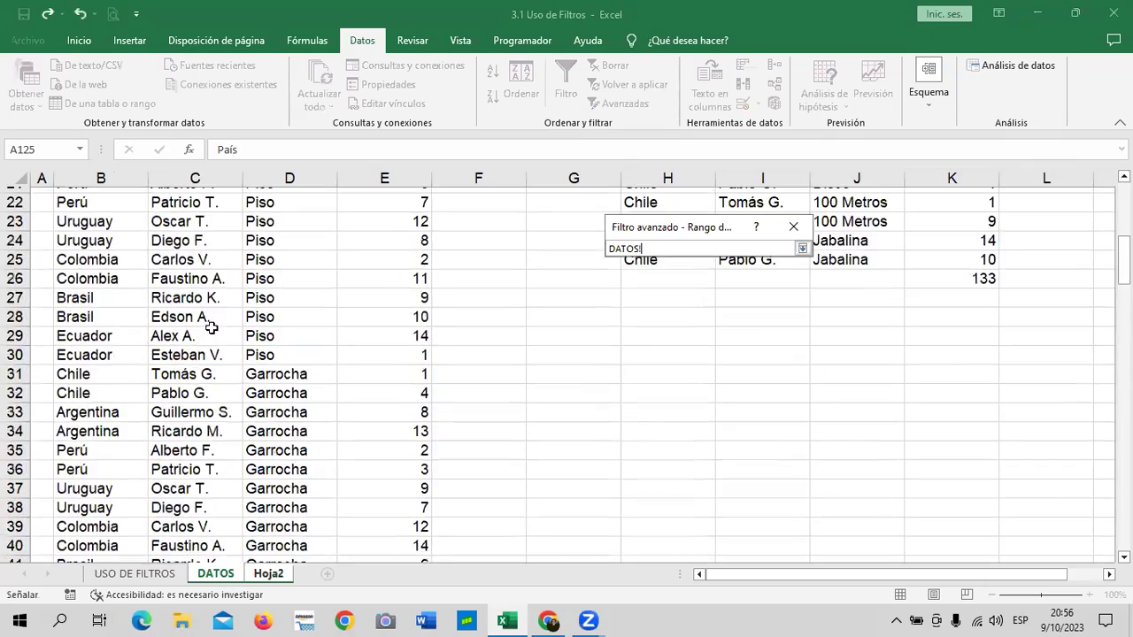
{"action": "scroll", "coordinate": [195, 310], "scroll_direction": "up", "scroll_amount": 7}
{"action": "left_click_drag", "start_coordinate": [115, 219], "coordinate": [359, 620]}
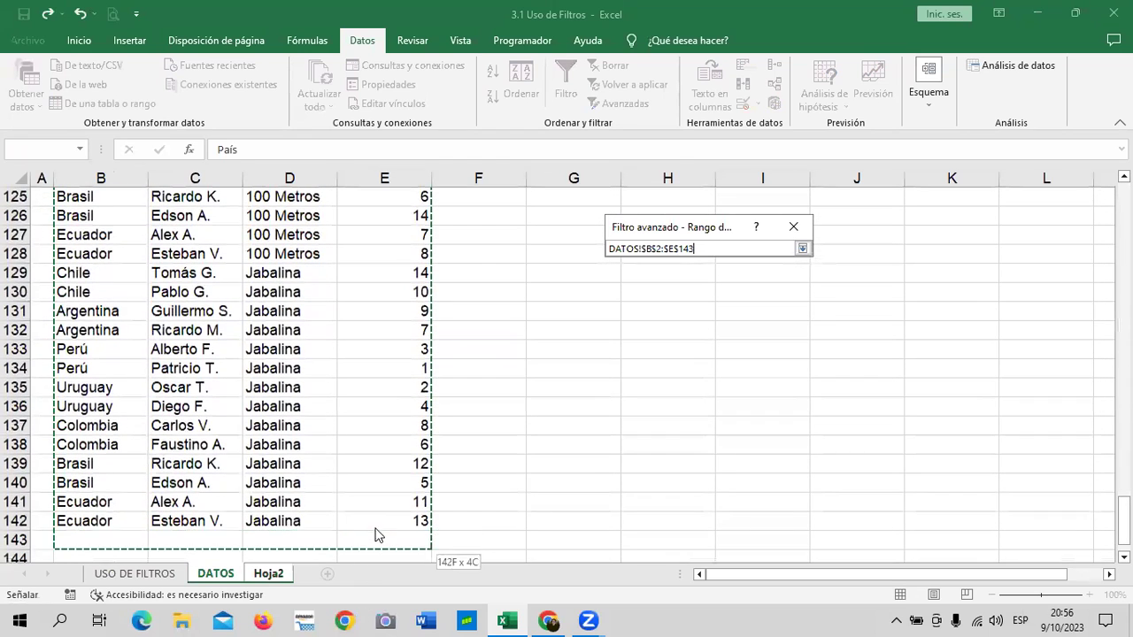
{"action": "left_click_drag", "start_coordinate": [359, 620], "coordinate": [377, 528]}
{"action": "left_click", "coordinate": [803, 249]}
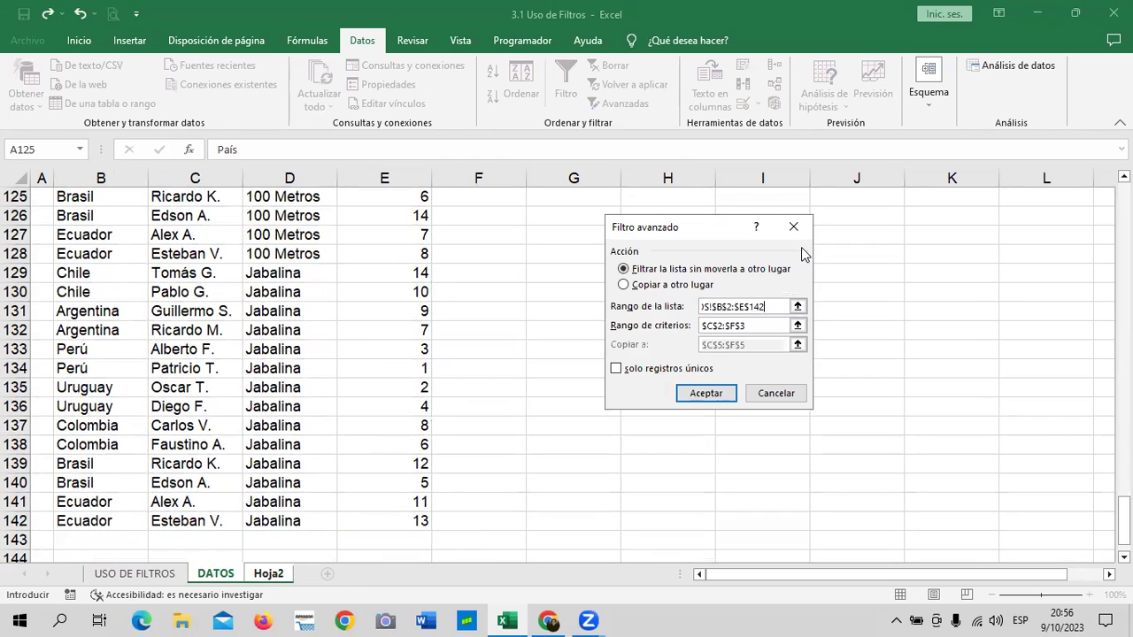
Step: Set criteria Hoja2!$I$2:$L$3, copy results to Hoja2!$I$5:$L$5, and run the filter
{"action": "left_click", "coordinate": [797, 326]}
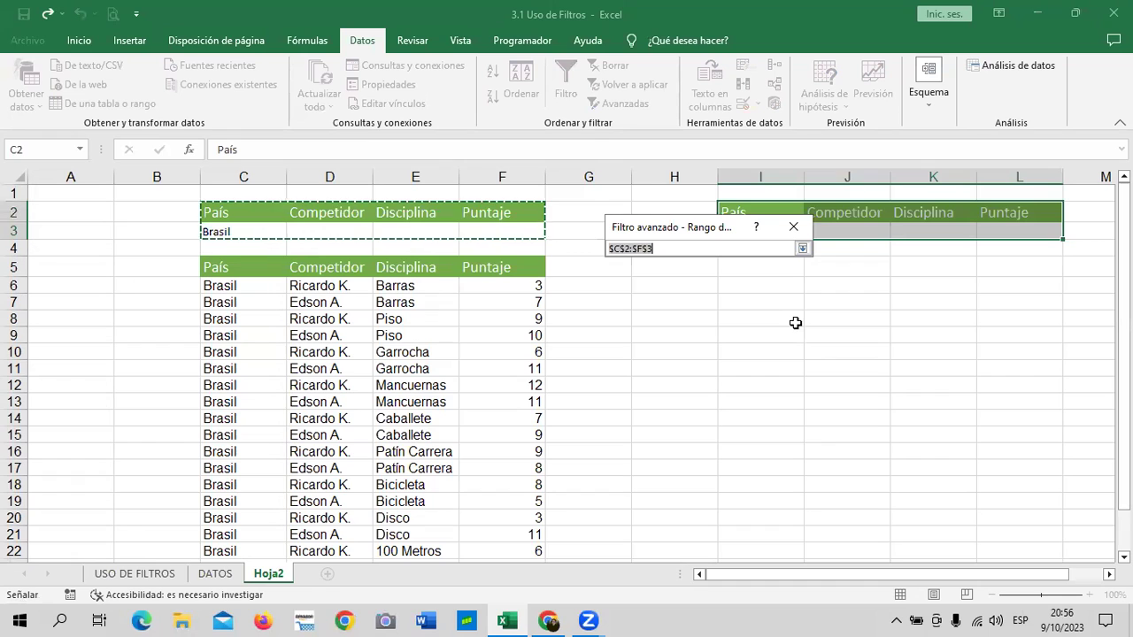
{"action": "left_click_drag", "start_coordinate": [697, 234], "coordinate": [707, 321]}
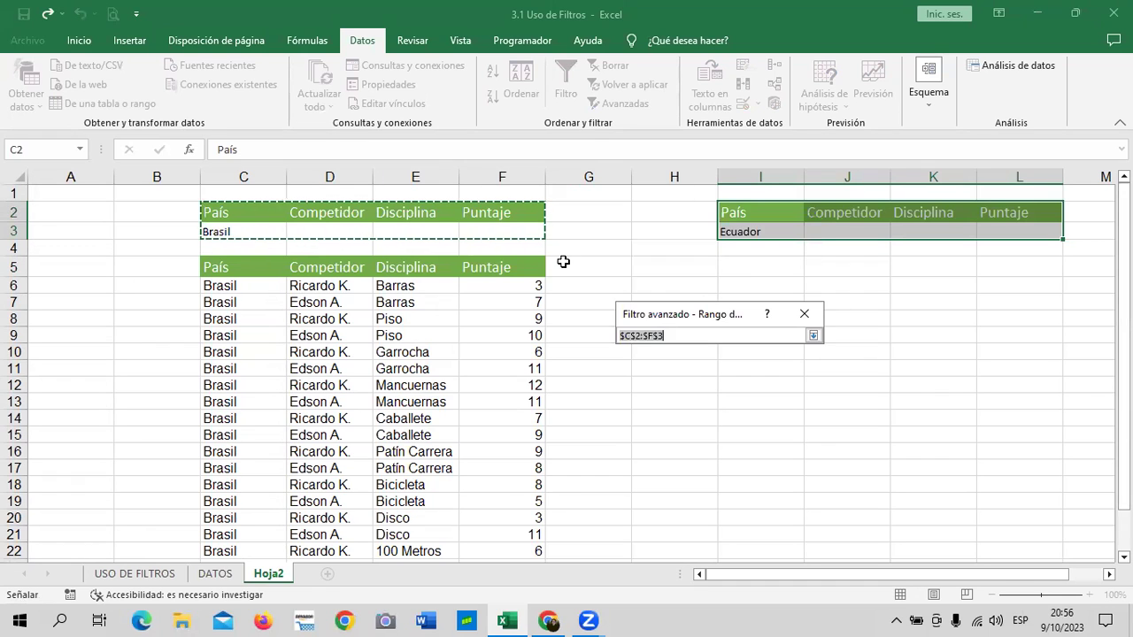
{"action": "mouse_move", "coordinate": [734, 208]}
{"action": "left_mouse_down"}
{"action": "mouse_move", "coordinate": [819, 241]}
{"action": "mouse_move", "coordinate": [1026, 232]}
{"action": "left_mouse_up"}
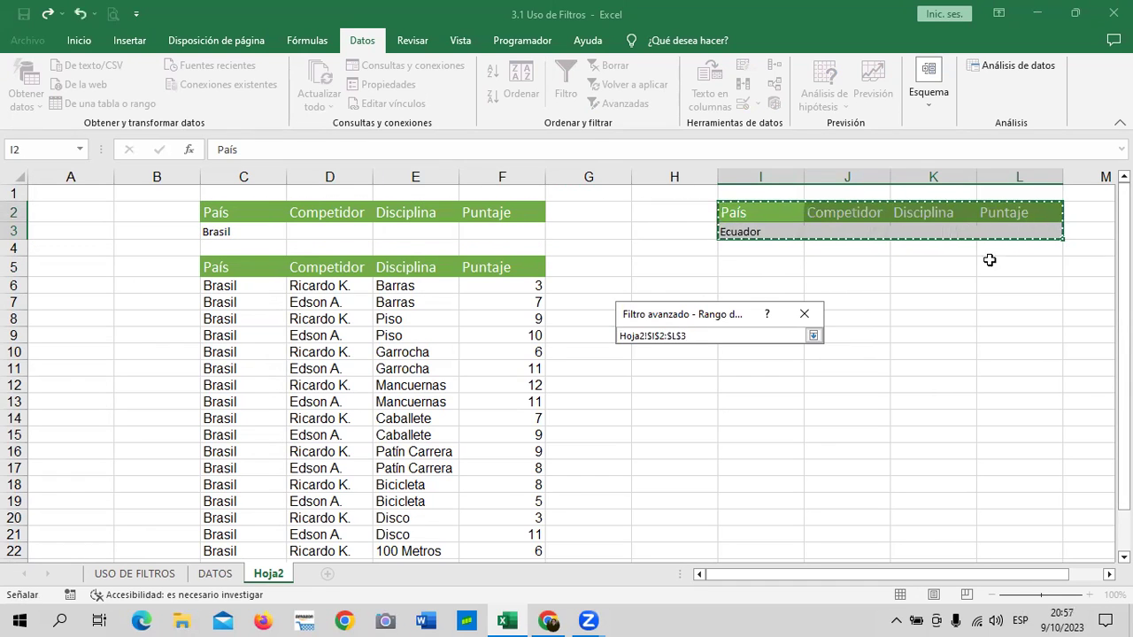
{"action": "left_click", "coordinate": [813, 336]}
{"action": "left_click", "coordinate": [661, 377]}
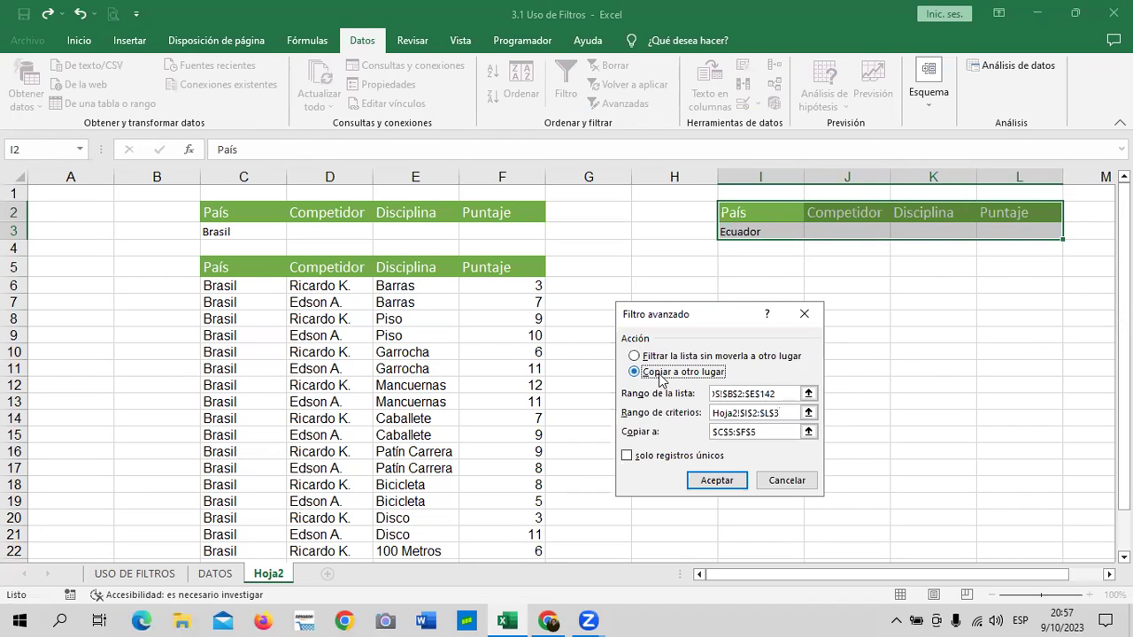
{"action": "left_click", "coordinate": [808, 432]}
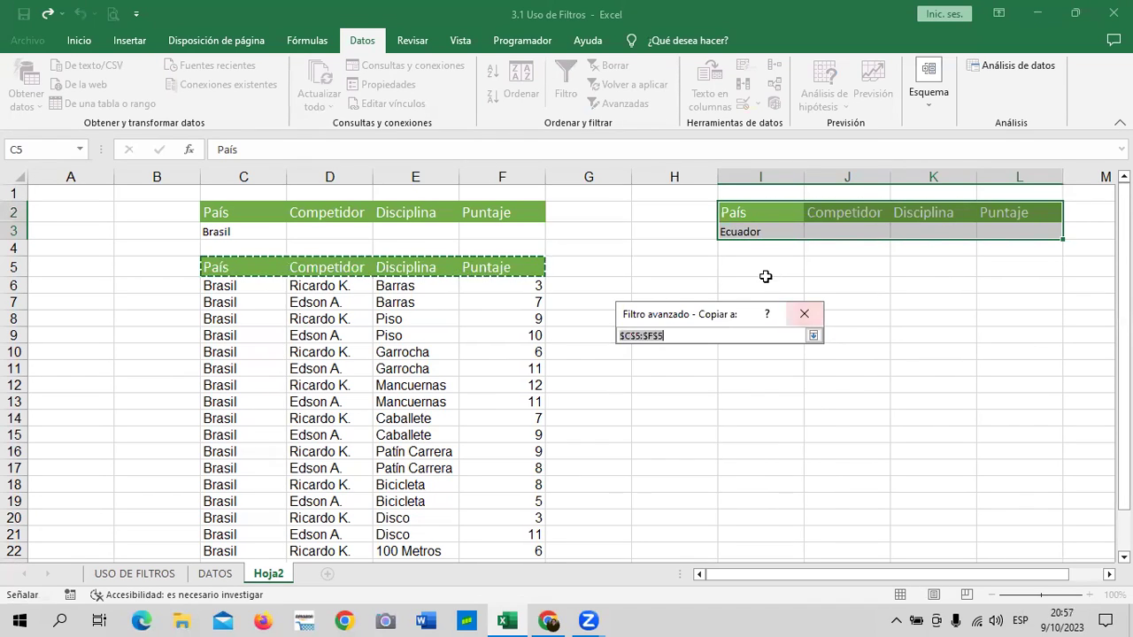
{"action": "left_click_drag", "start_coordinate": [754, 272], "coordinate": [1027, 265]}
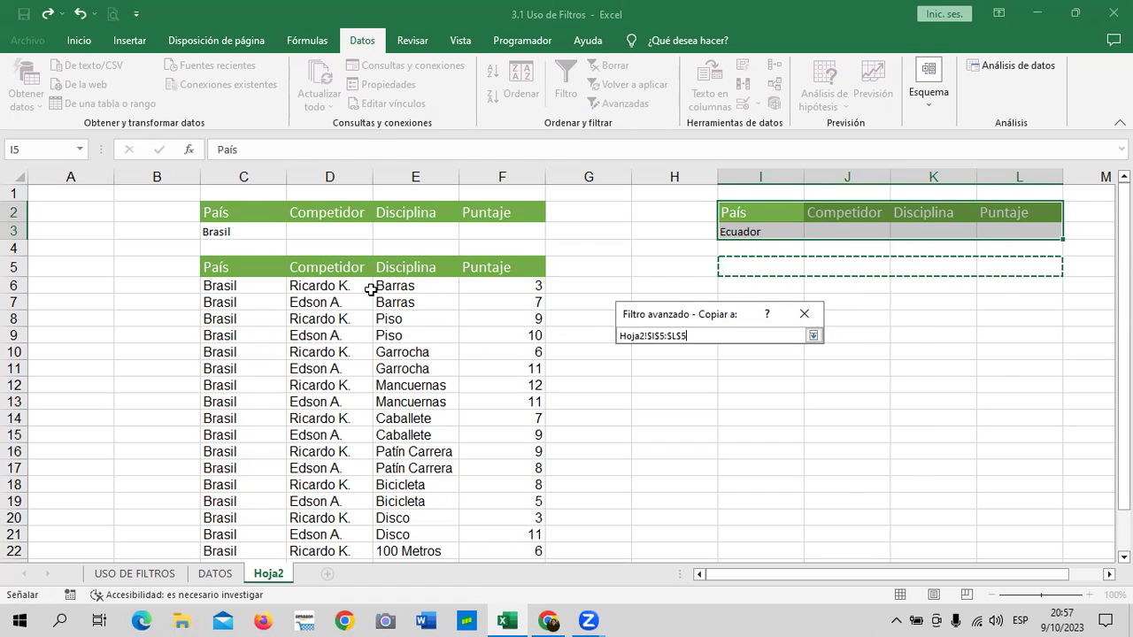
{"action": "left_click", "coordinate": [813, 335]}
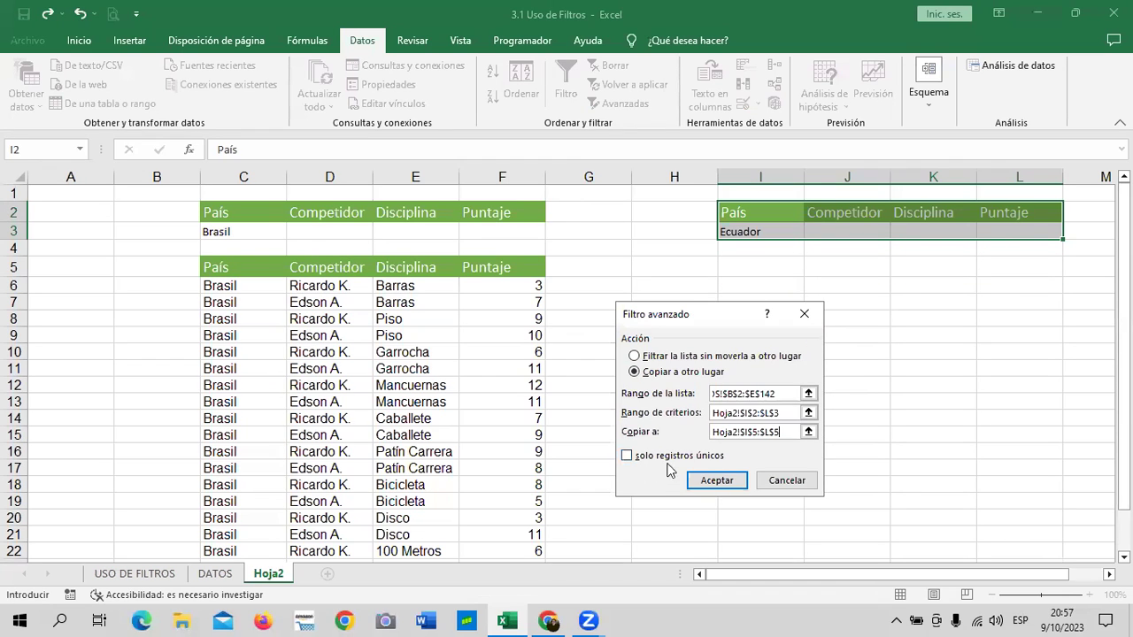
{"action": "left_click", "coordinate": [724, 482]}
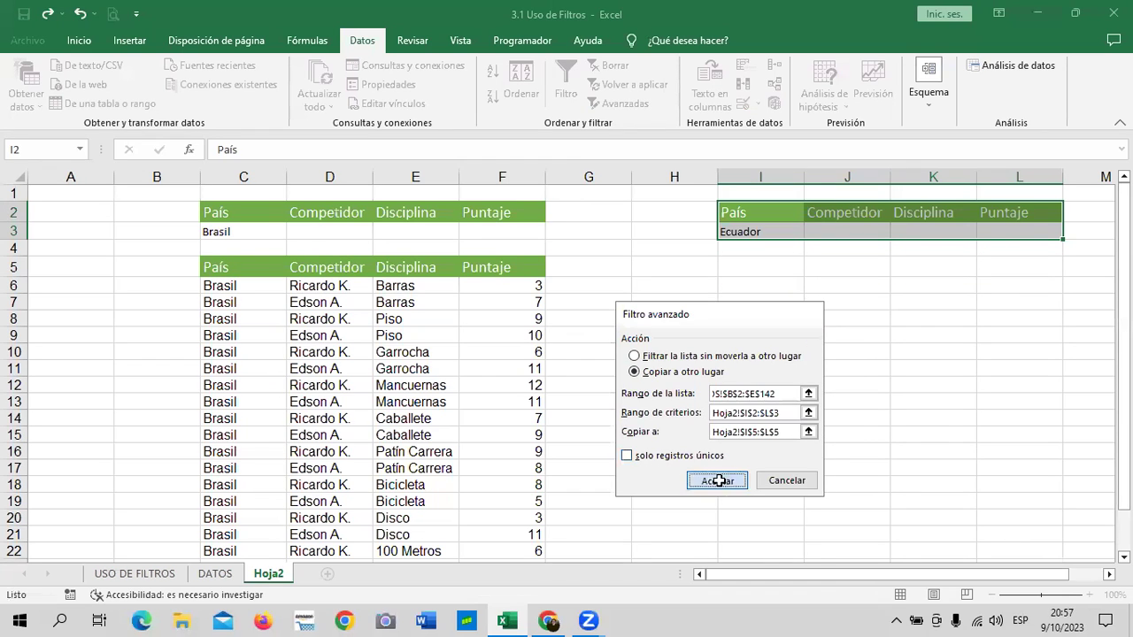
{"action": "scroll", "coordinate": [817, 433], "scroll_direction": "down", "scroll_amount": 5}
{"action": "scroll", "coordinate": [814, 432], "scroll_direction": "up", "scroll_amount": 2}
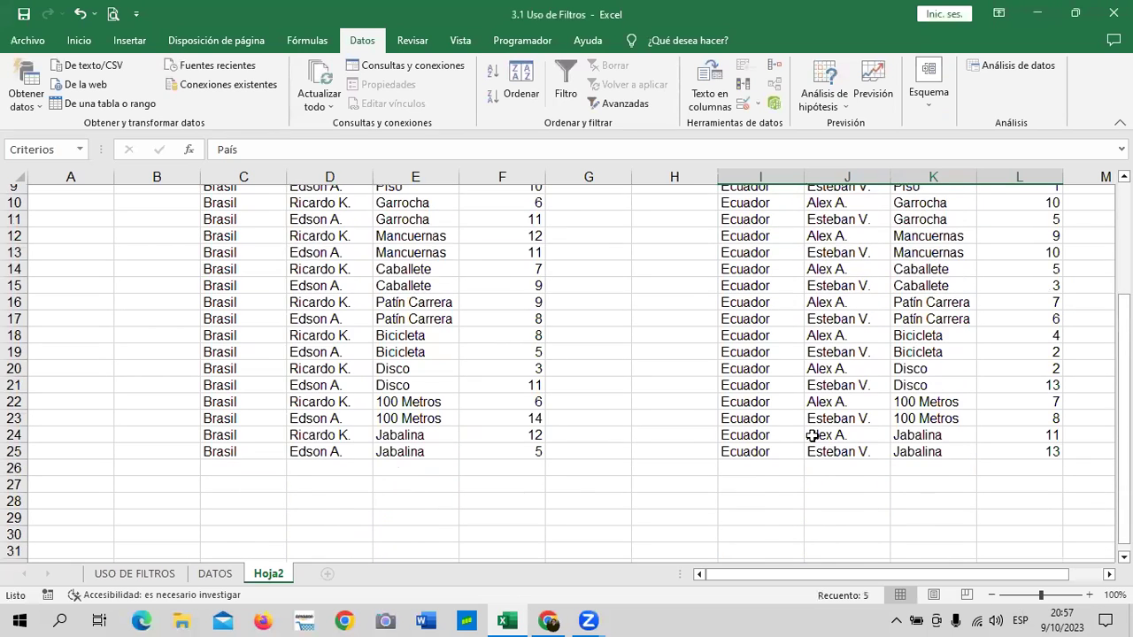
{"action": "scroll", "coordinate": [811, 434], "scroll_direction": "up", "scroll_amount": 3}
{"action": "left_click", "coordinate": [787, 375]}
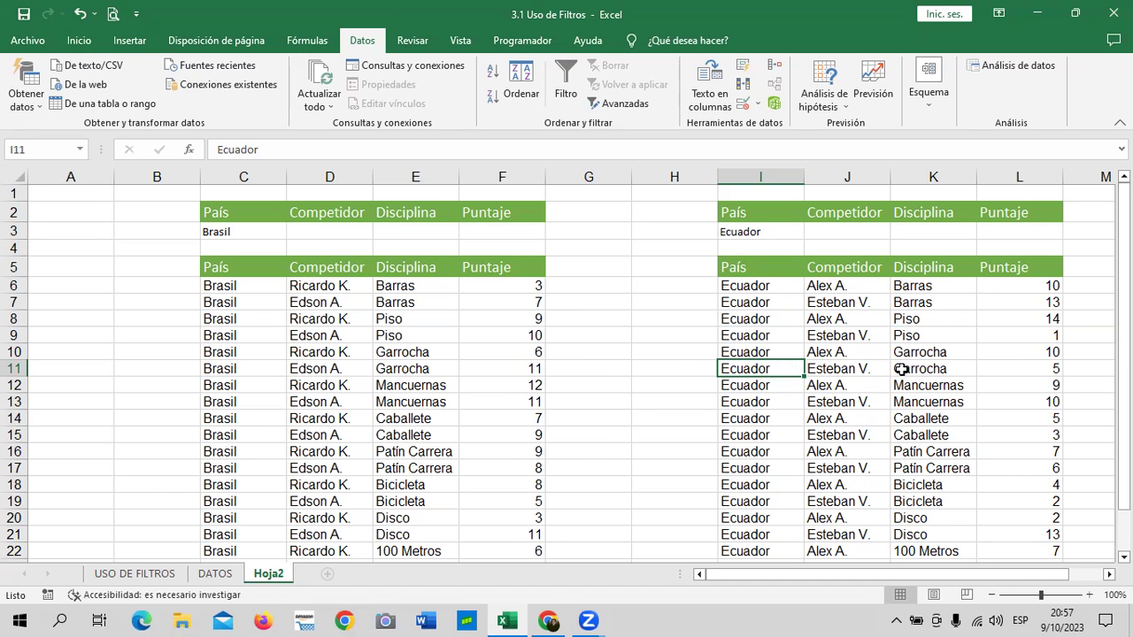
{"action": "scroll", "coordinate": [848, 354], "scroll_direction": "down", "scroll_amount": 3}
{"action": "scroll", "coordinate": [827, 354], "scroll_direction": "up", "scroll_amount": 3}
{"action": "scroll", "coordinate": [392, 312], "scroll_direction": "down", "scroll_amount": 2}
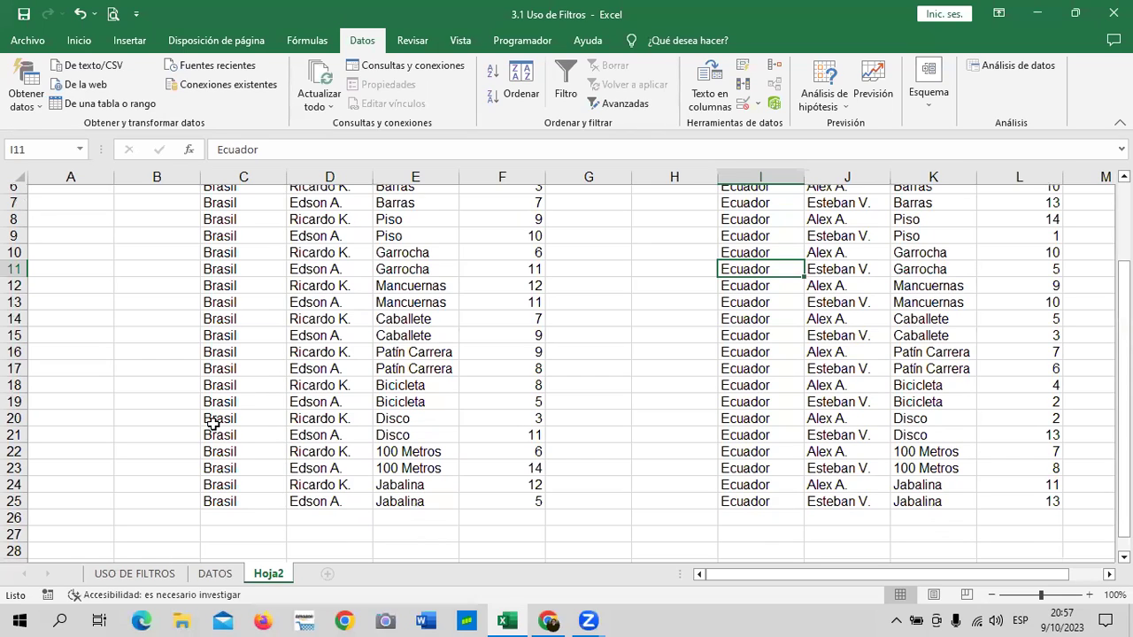
Step: Open Advanced Filter for the DATOS competitor list
{"action": "left_click", "coordinate": [215, 573]}
{"action": "scroll", "coordinate": [275, 441], "scroll_direction": "up", "scroll_amount": 6}
{"action": "scroll", "coordinate": [275, 441], "scroll_direction": "up", "scroll_amount": 11}
{"action": "scroll", "coordinate": [279, 429], "scroll_direction": "up", "scroll_amount": 12}
{"action": "scroll", "coordinate": [281, 425], "scroll_direction": "up", "scroll_amount": 7}
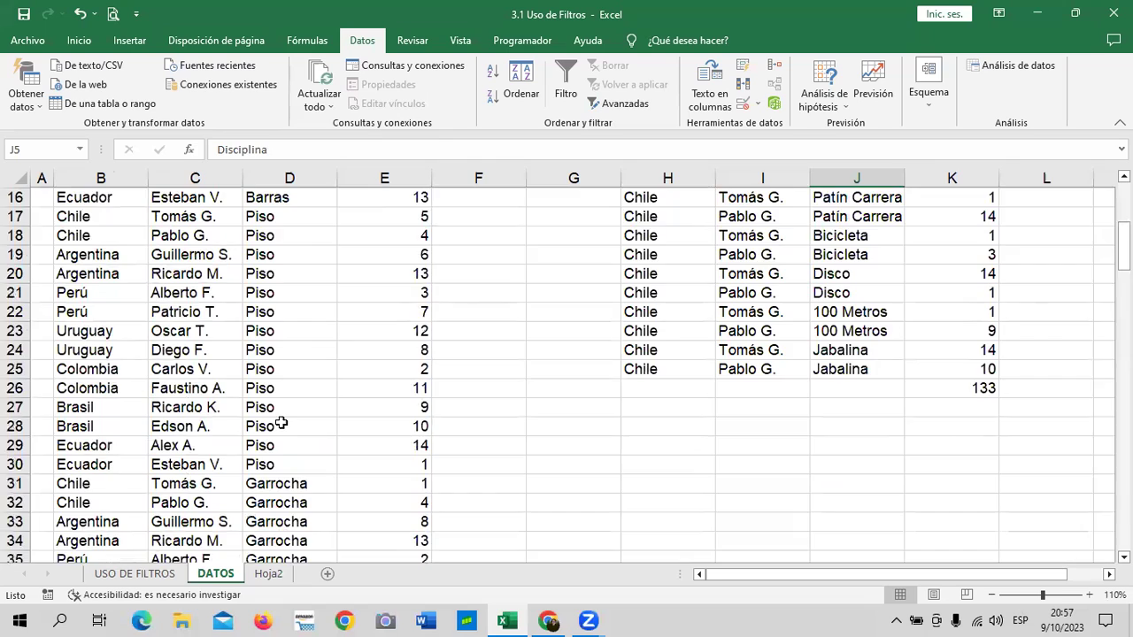
{"action": "scroll", "coordinate": [280, 423], "scroll_direction": "up", "scroll_amount": 5}
{"action": "left_click", "coordinate": [191, 221]}
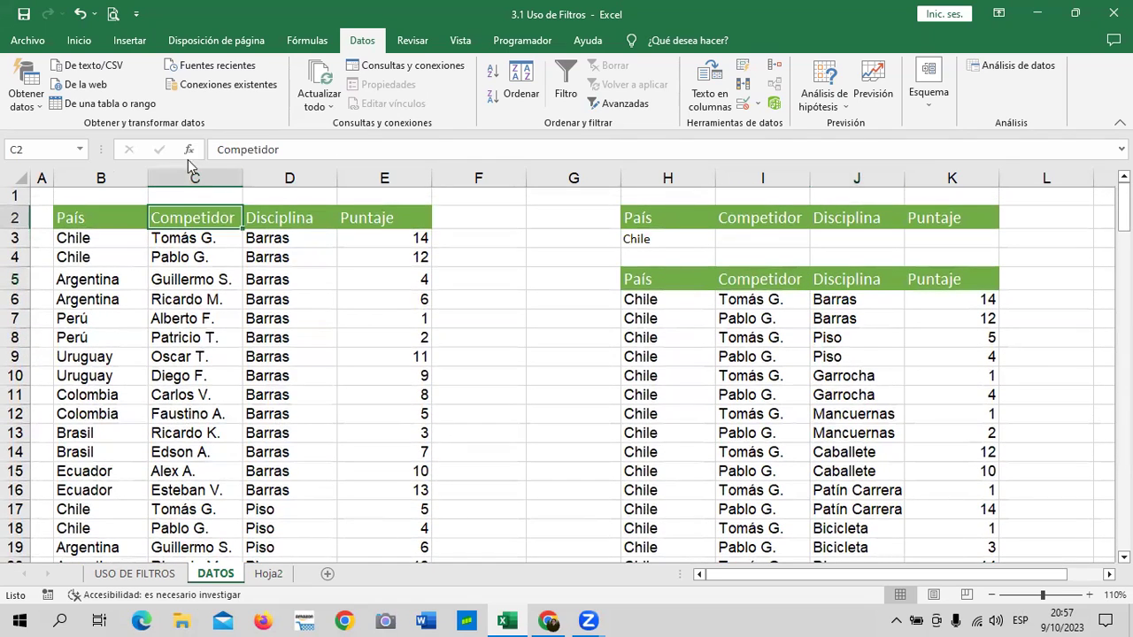
{"action": "left_click", "coordinate": [609, 104]}
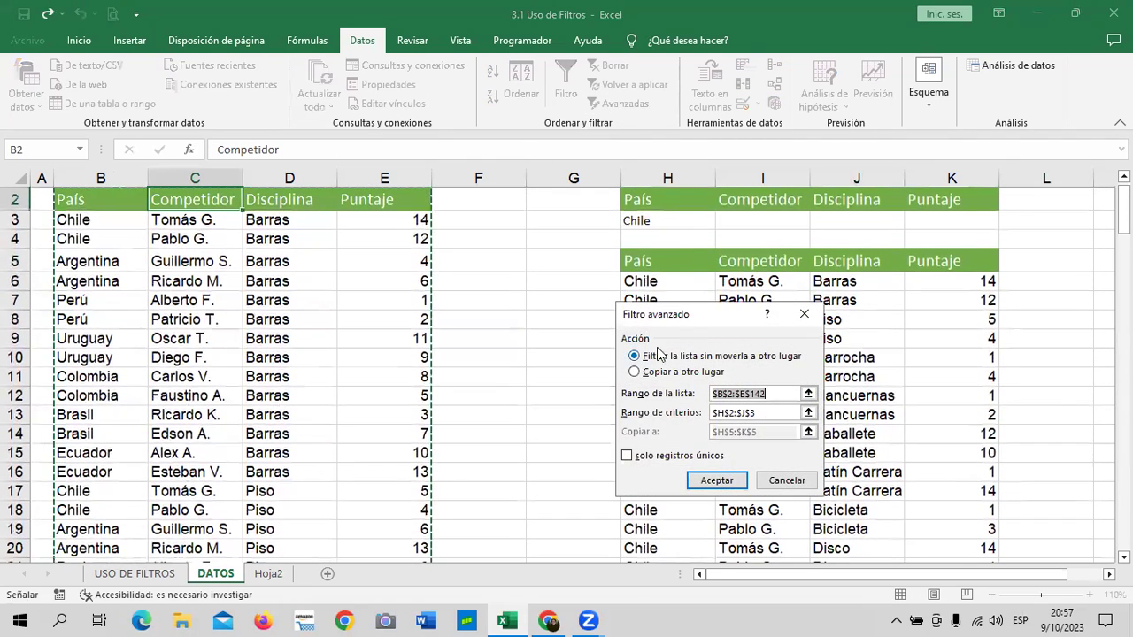
{"action": "left_click_drag", "start_coordinate": [699, 310], "coordinate": [667, 227]}
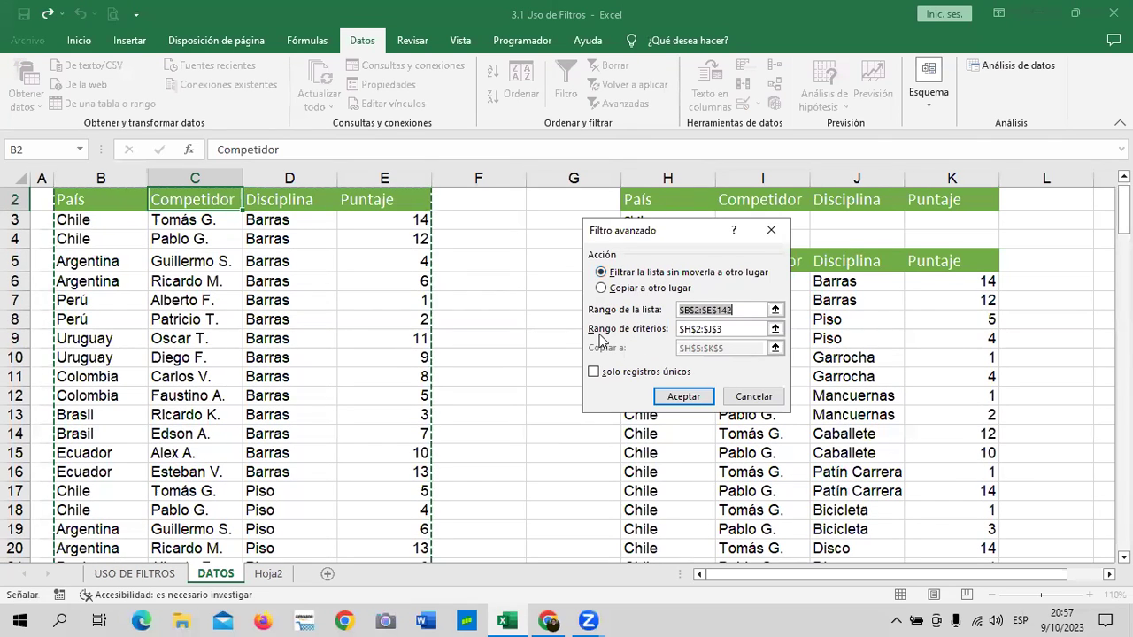
Step: Filter in place with criteria $H$2:$J$3 and unique records only
{"action": "left_click", "coordinate": [774, 328]}
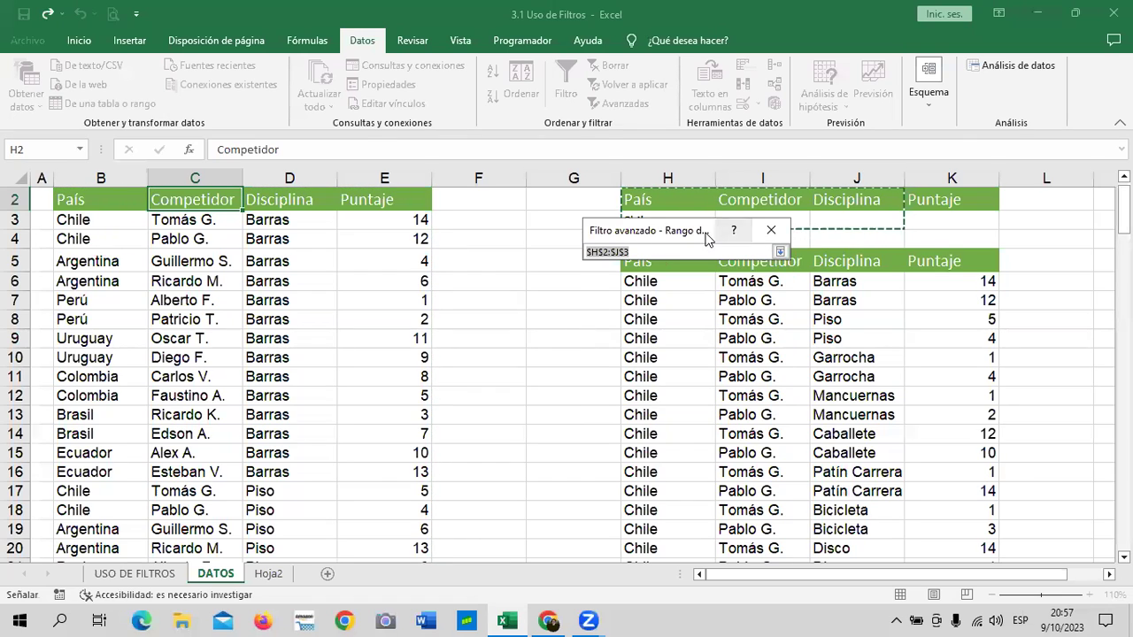
{"action": "left_click_drag", "start_coordinate": [689, 232], "coordinate": [688, 285]}
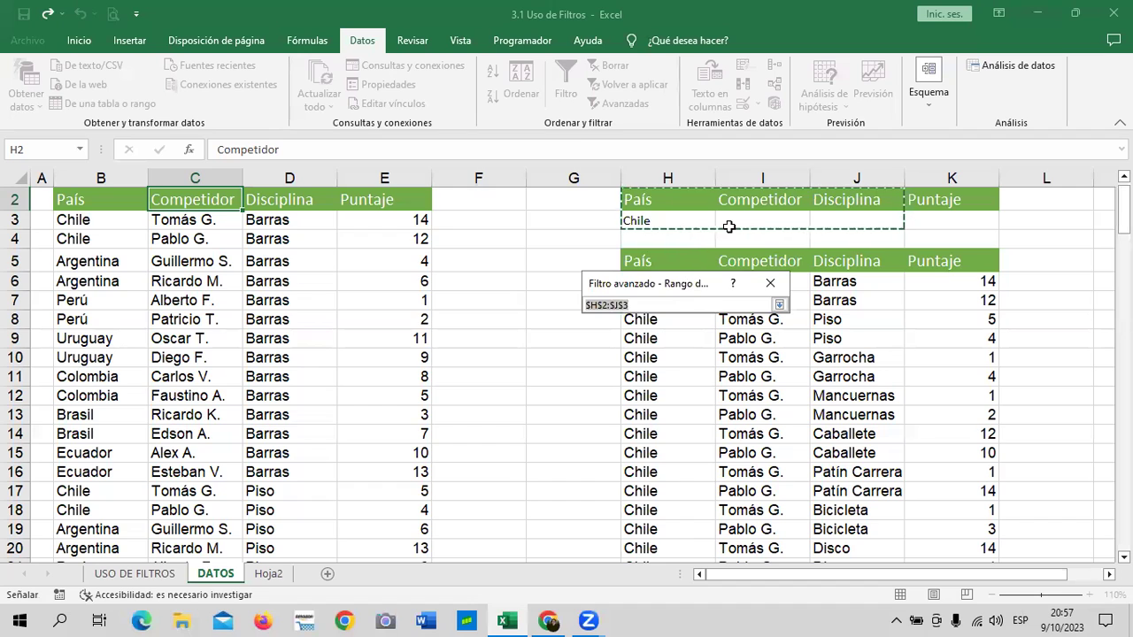
{"action": "left_click", "coordinate": [779, 304]}
{"action": "left_click", "coordinate": [645, 426]}
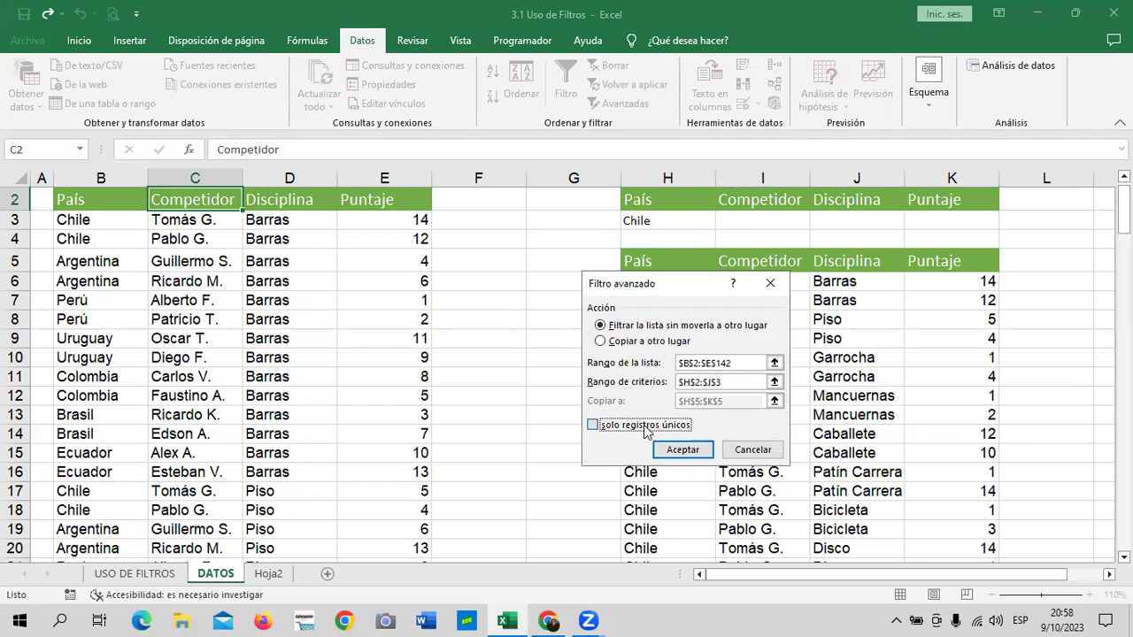
{"action": "left_click", "coordinate": [682, 451]}
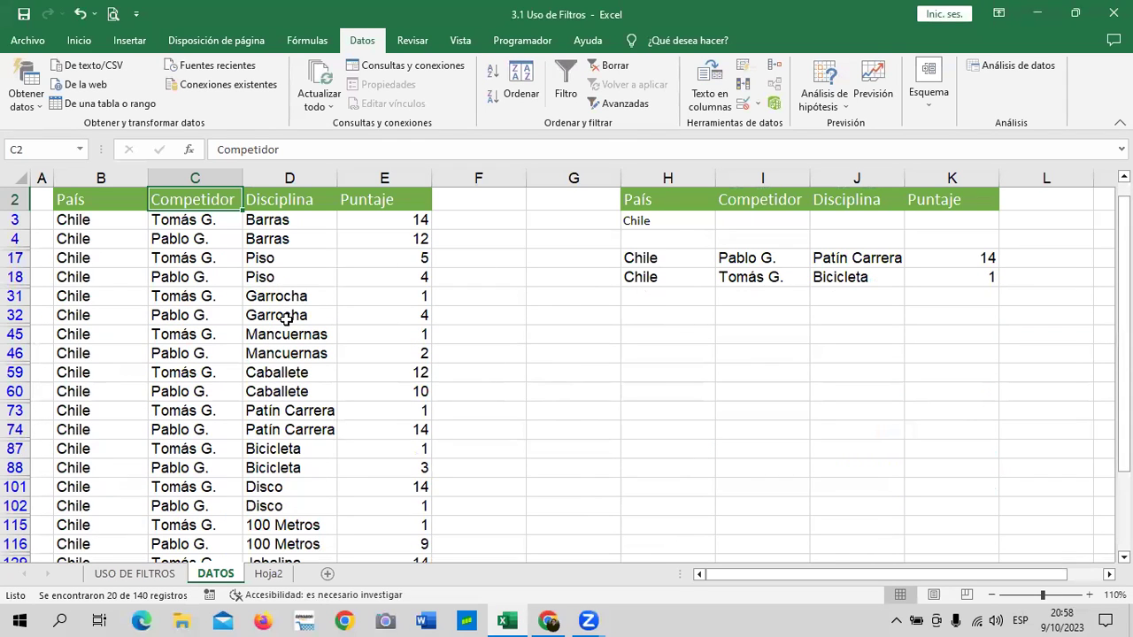
{"action": "scroll", "coordinate": [228, 310], "scroll_direction": "down", "scroll_amount": 2}
{"action": "scroll", "coordinate": [237, 368], "scroll_direction": "down", "scroll_amount": 2}
{"action": "scroll", "coordinate": [244, 399], "scroll_direction": "up", "scroll_amount": 3}
{"action": "scroll", "coordinate": [244, 400], "scroll_direction": "up", "scroll_amount": 2}
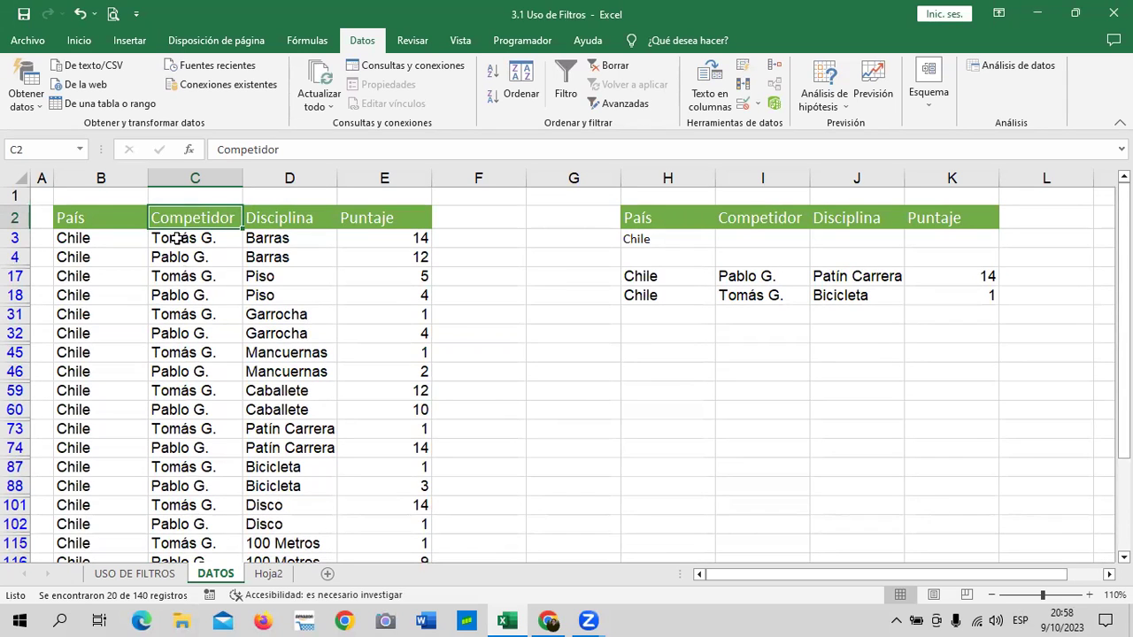
{"action": "scroll", "coordinate": [205, 322], "scroll_direction": "down", "scroll_amount": 2}
{"action": "scroll", "coordinate": [202, 361], "scroll_direction": "down", "scroll_amount": 4}
{"action": "scroll", "coordinate": [298, 395], "scroll_direction": "up", "scroll_amount": 6}
{"action": "scroll", "coordinate": [168, 301], "scroll_direction": "down", "scroll_amount": 4}
{"action": "scroll", "coordinate": [230, 379], "scroll_direction": "up", "scroll_amount": 4}
{"action": "scroll", "coordinate": [271, 396], "scroll_direction": "down", "scroll_amount": 3}
{"action": "scroll", "coordinate": [275, 398], "scroll_direction": "up", "scroll_amount": 3}
{"action": "left_click", "coordinate": [370, 216]}
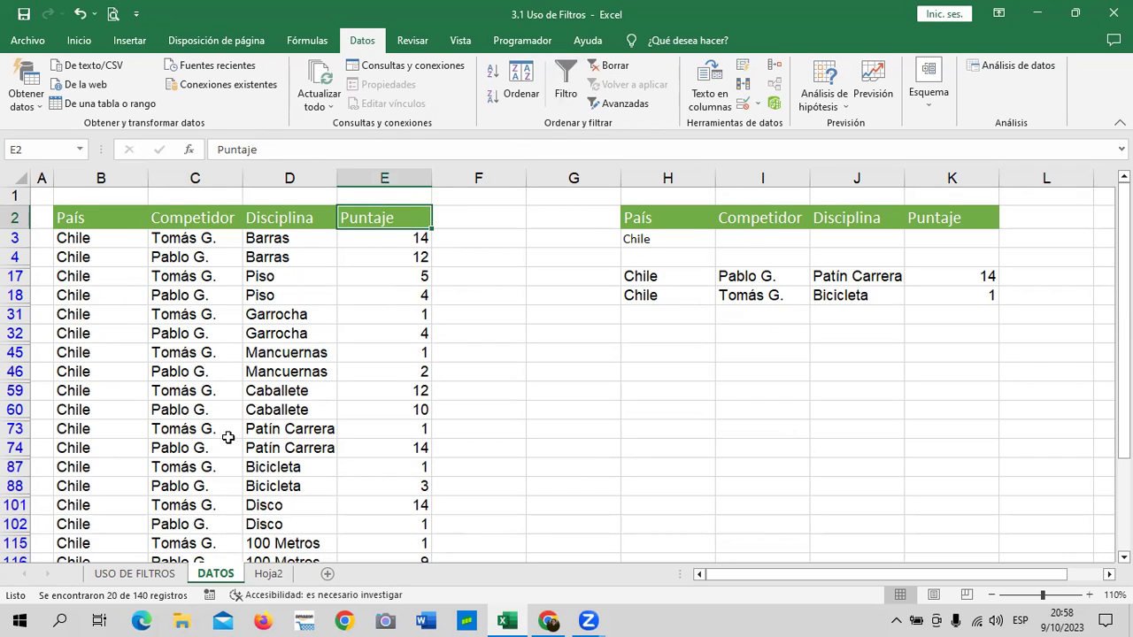
{"action": "left_click", "coordinate": [223, 220]}
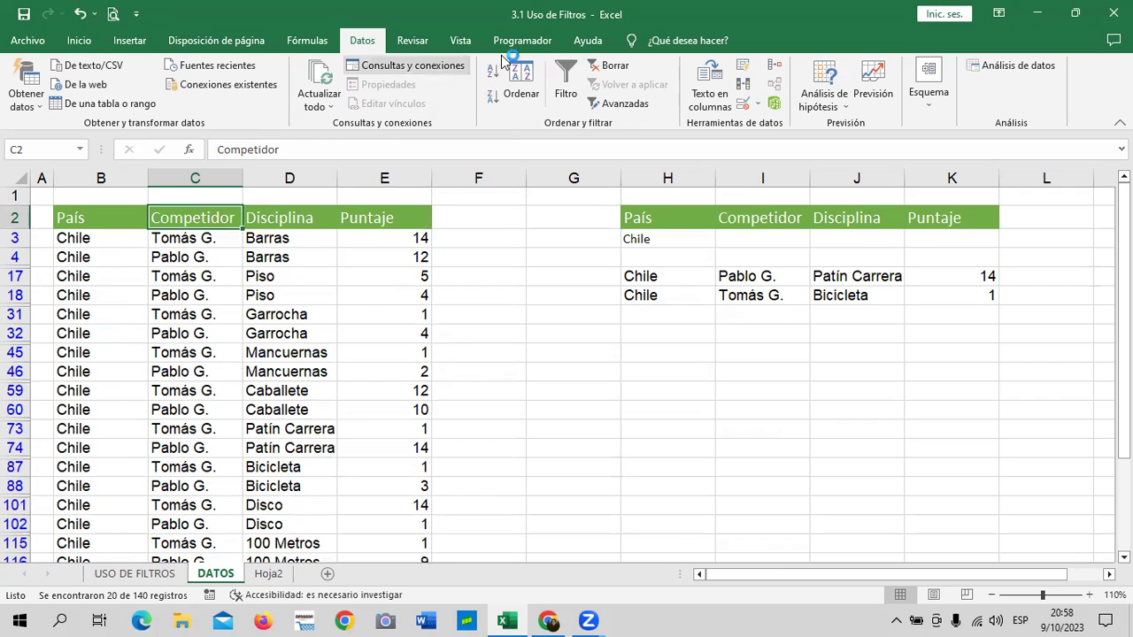
Step: Clear the Chile filter so all DATOS records show
{"action": "left_click", "coordinate": [593, 69]}
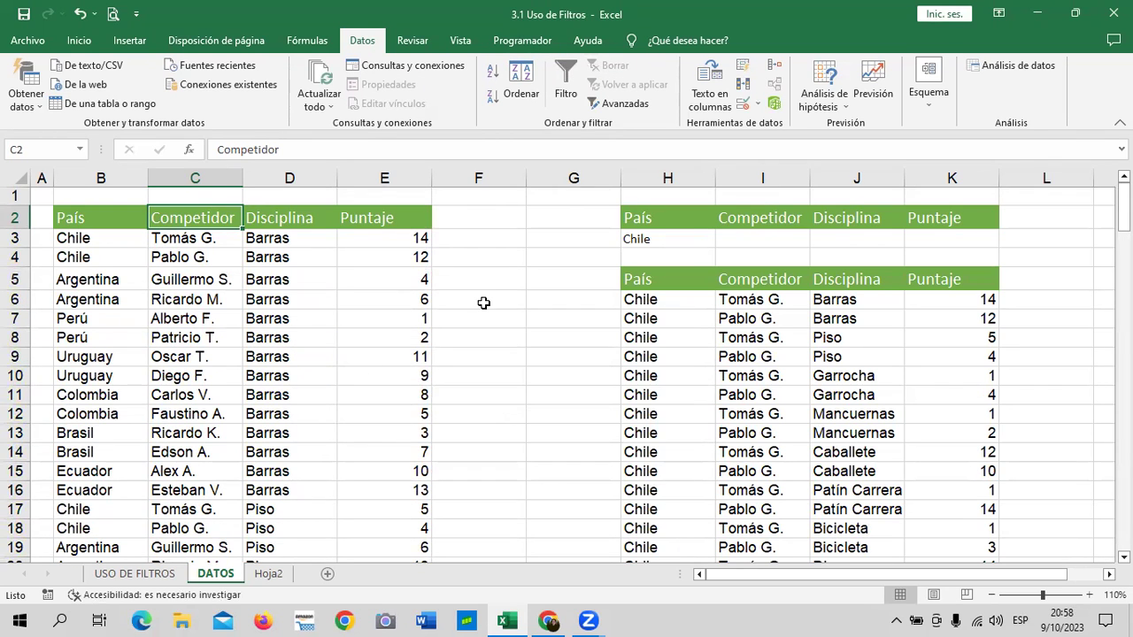
{"action": "left_click", "coordinate": [541, 293]}
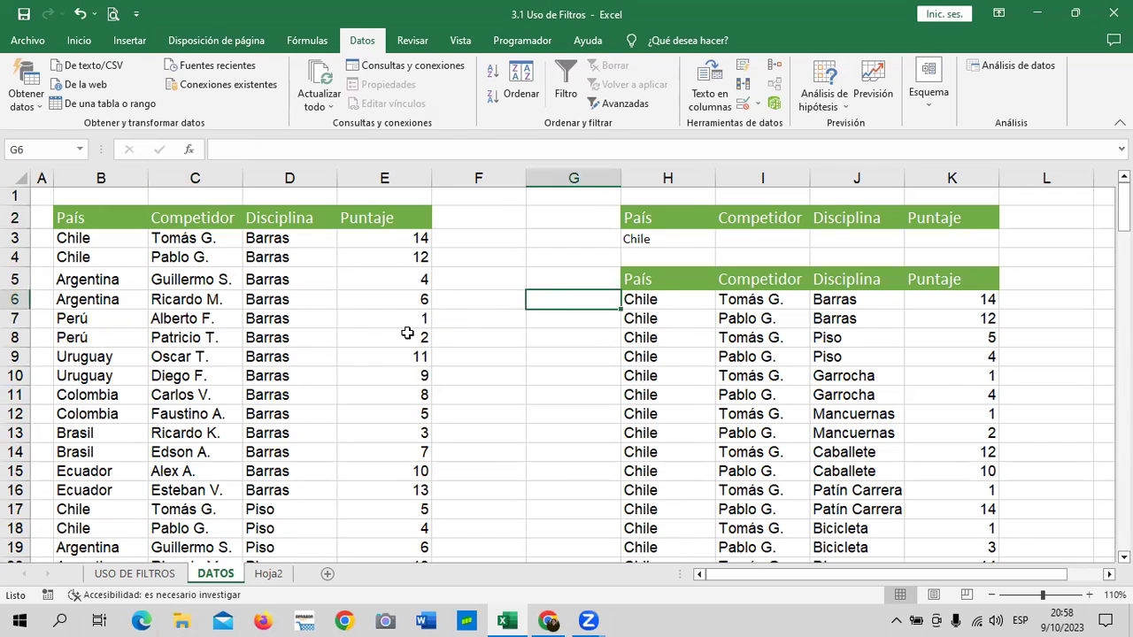
{"action": "scroll", "coordinate": [404, 328], "scroll_direction": "down", "scroll_amount": 2}
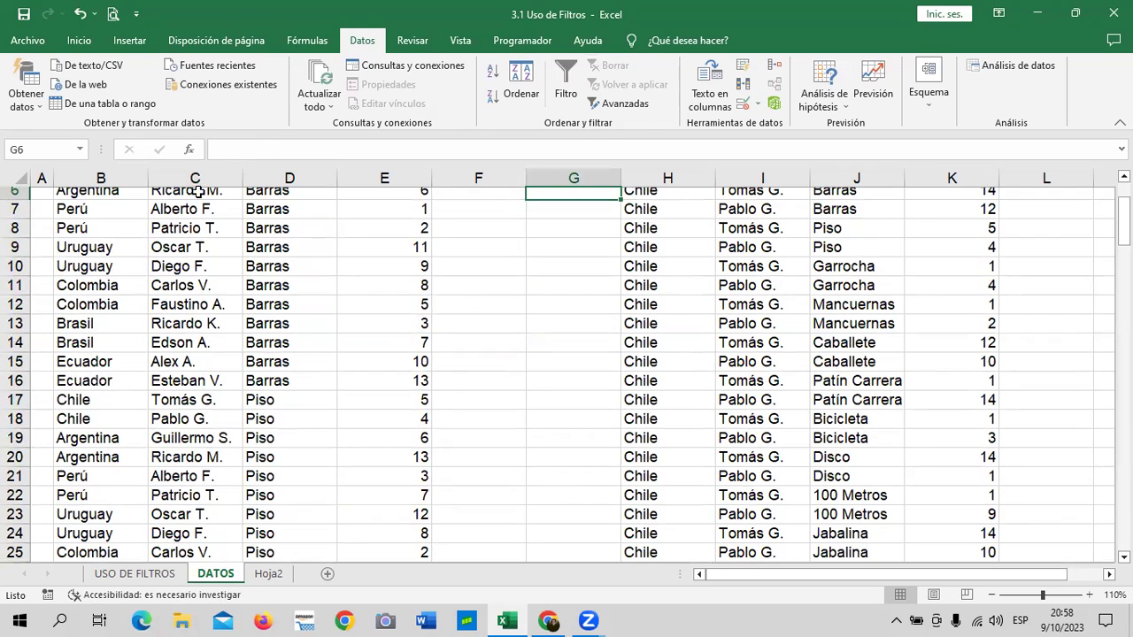
Step: Move to the USO DE FILTROS sheet and select cell F10
{"action": "left_click", "coordinate": [150, 580]}
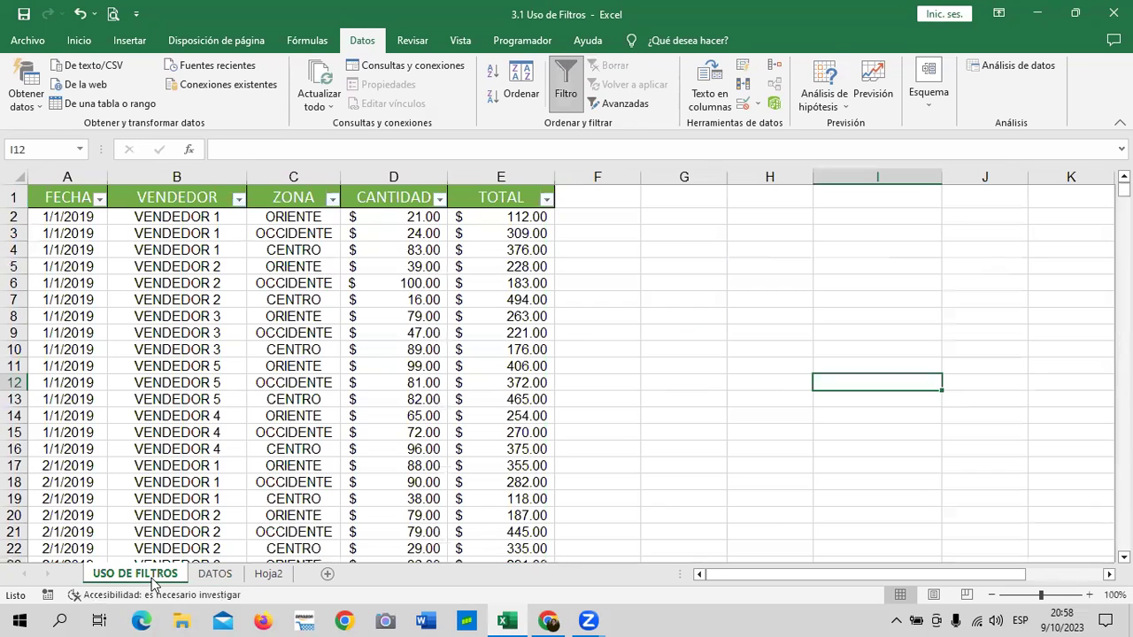
{"action": "left_click", "coordinate": [215, 575]}
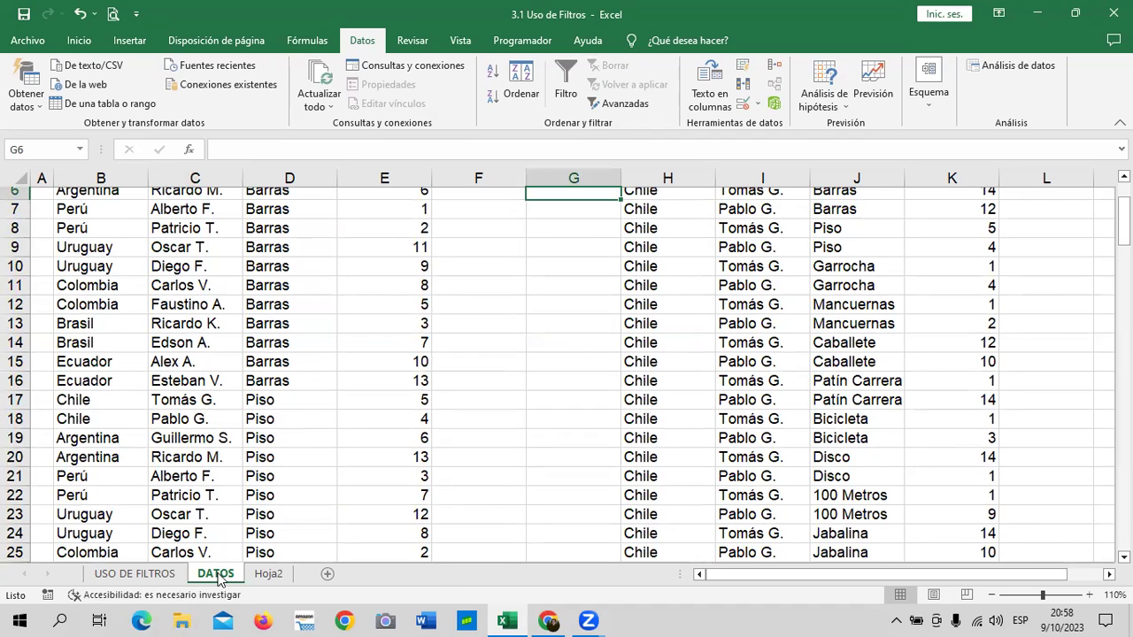
{"action": "left_click", "coordinate": [121, 578]}
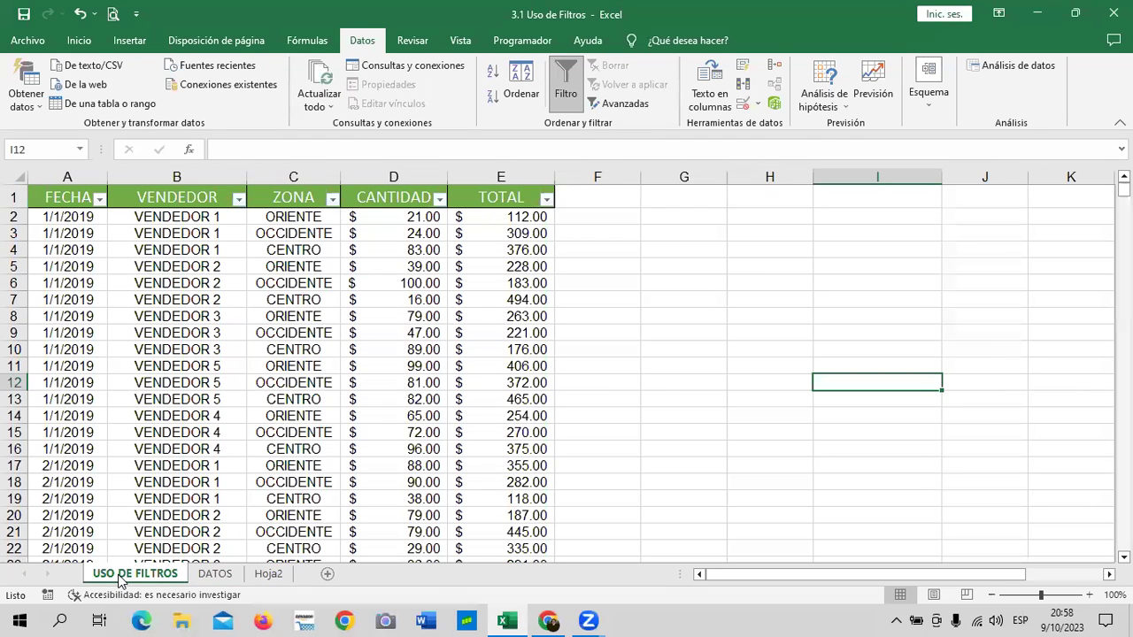
{"action": "left_click", "coordinate": [611, 351]}
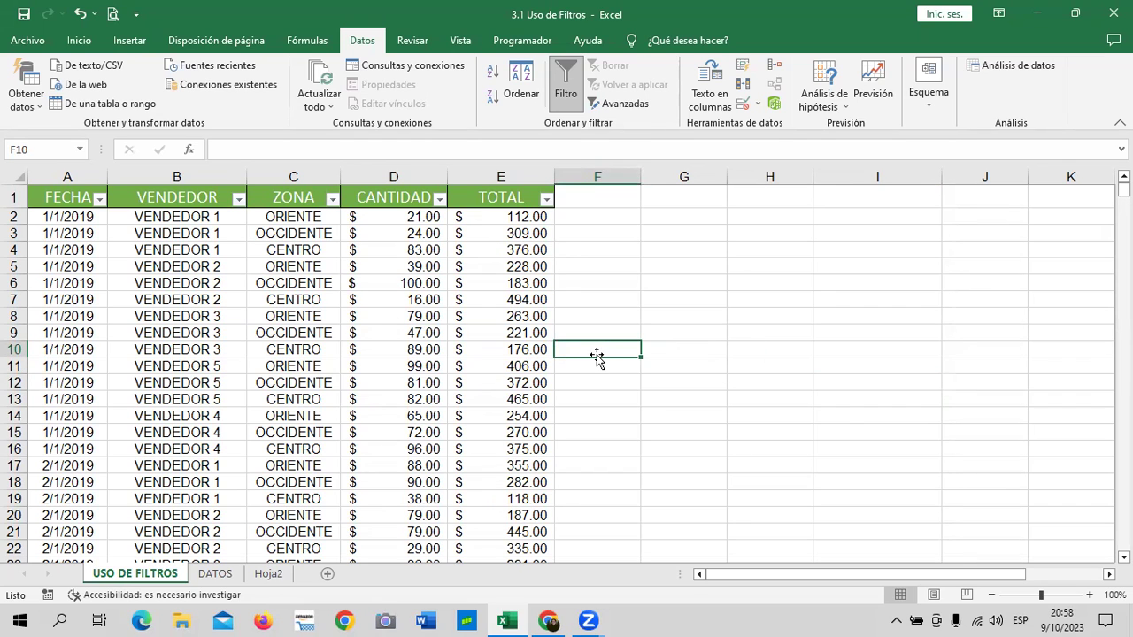
Step: Show the Insertar ribbon, glance at DATOS, and return to USO DE FILTROS
{"action": "left_click", "coordinate": [136, 43]}
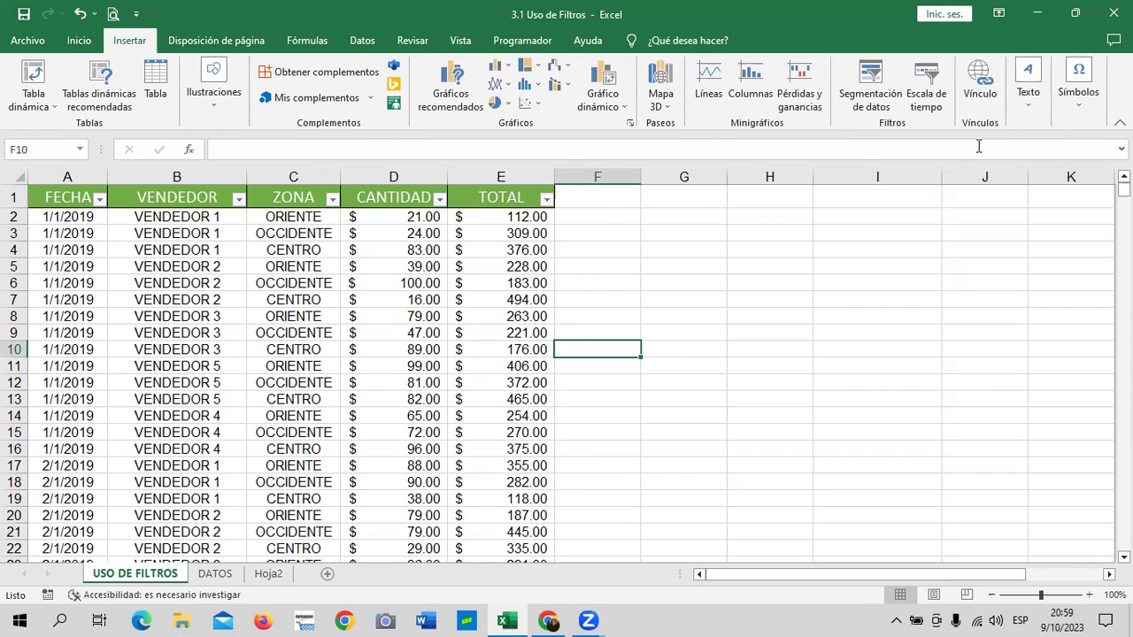
{"action": "left_click", "coordinate": [213, 576]}
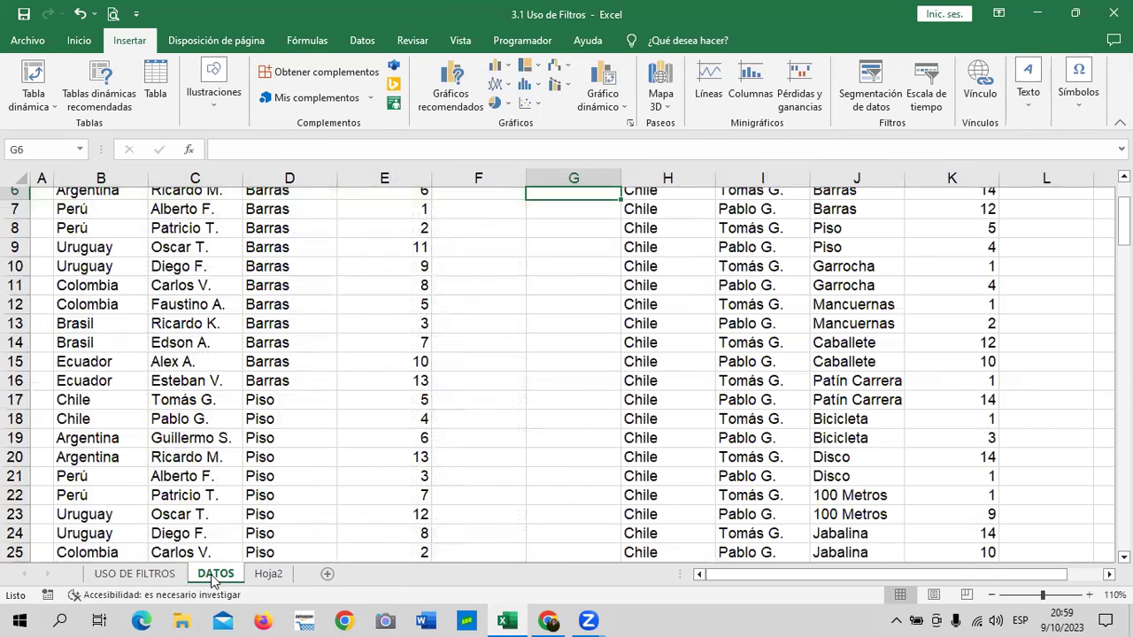
{"action": "left_click", "coordinate": [168, 575]}
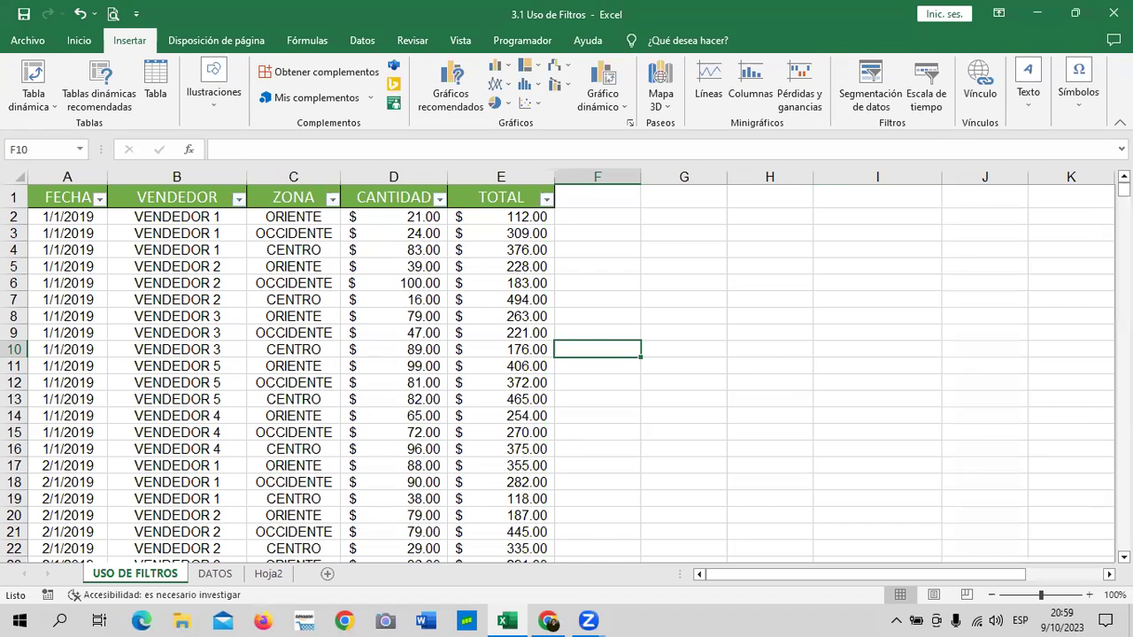
Step: Read the course's 3.1 lesson objective on Filtros de selección, then return to Excel
{"action": "left_click", "coordinate": [551, 619]}
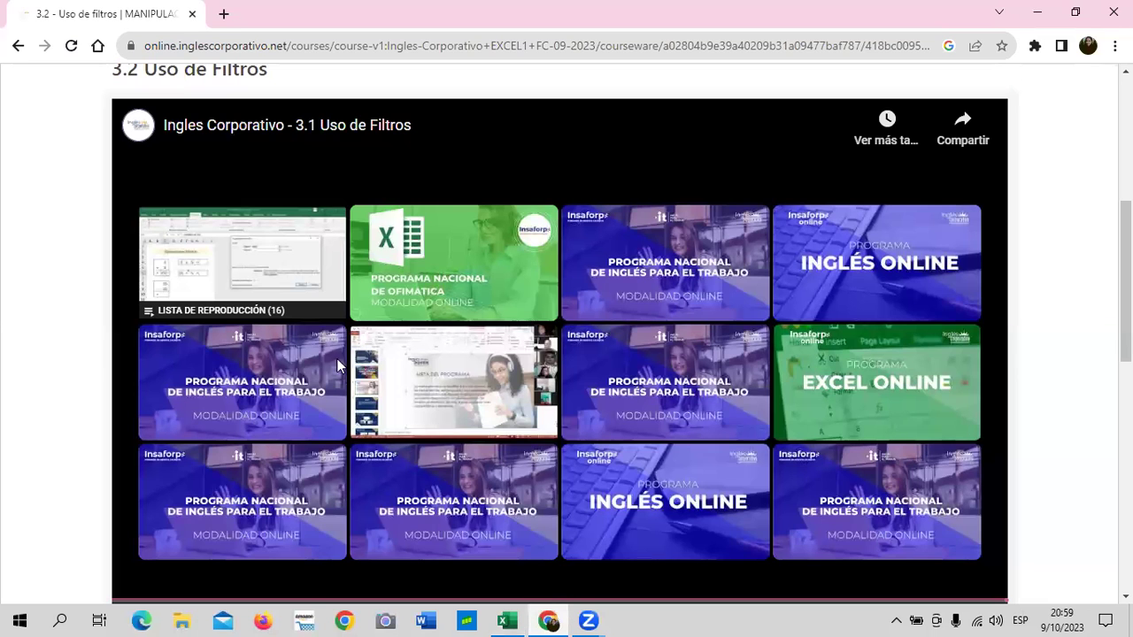
{"action": "scroll", "coordinate": [355, 196], "scroll_direction": "up", "scroll_amount": 3}
{"action": "left_click", "coordinate": [189, 191]}
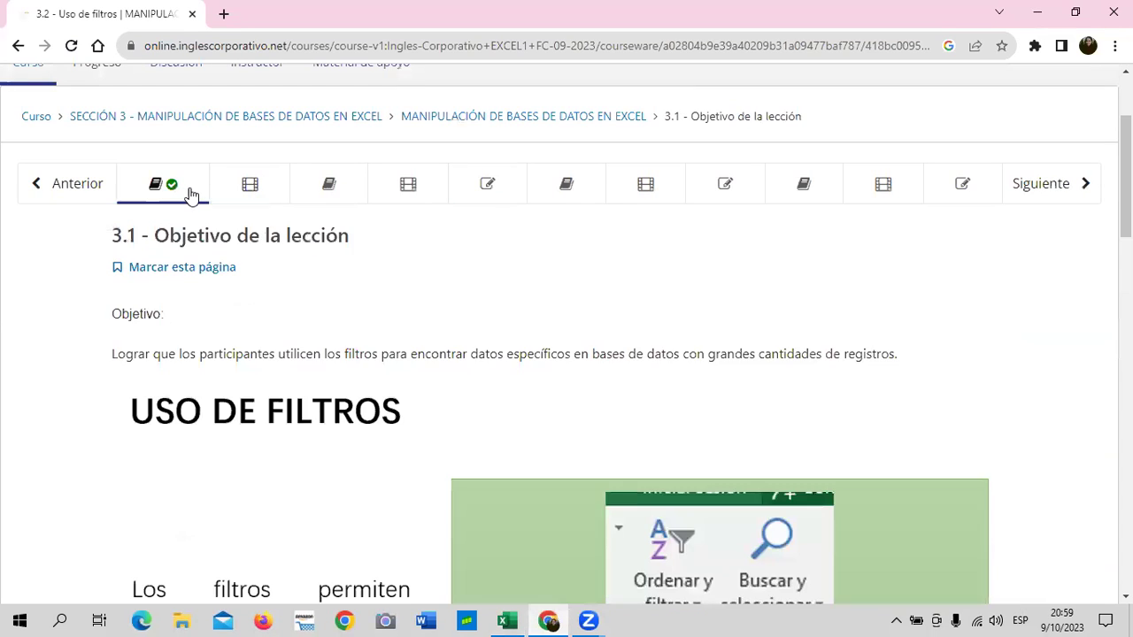
{"action": "scroll", "coordinate": [571, 487], "scroll_direction": "down", "scroll_amount": 4}
{"action": "scroll", "coordinate": [517, 438], "scroll_direction": "down", "scroll_amount": 3}
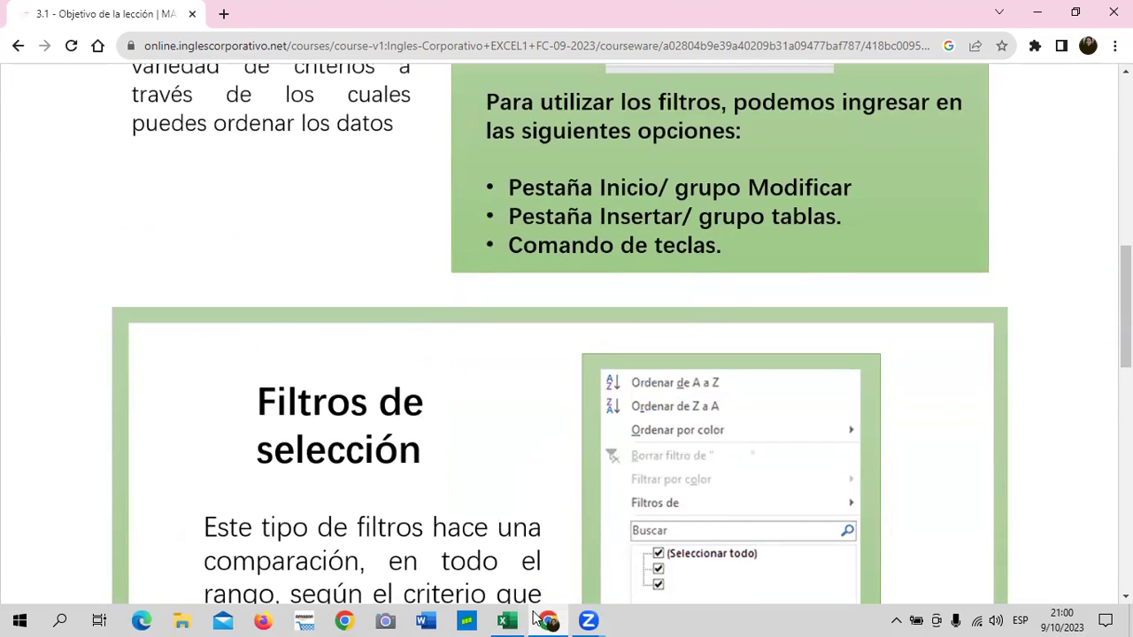
{"action": "left_click", "coordinate": [529, 564]}
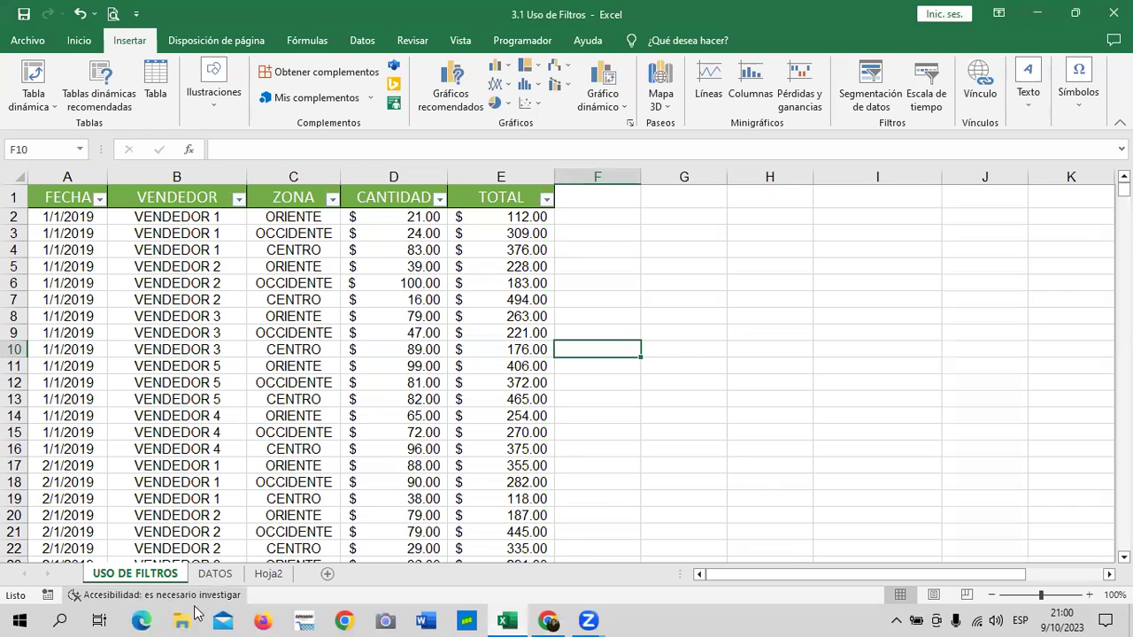
Step: Convert the DATOS competitor list into a table
{"action": "left_click", "coordinate": [215, 573]}
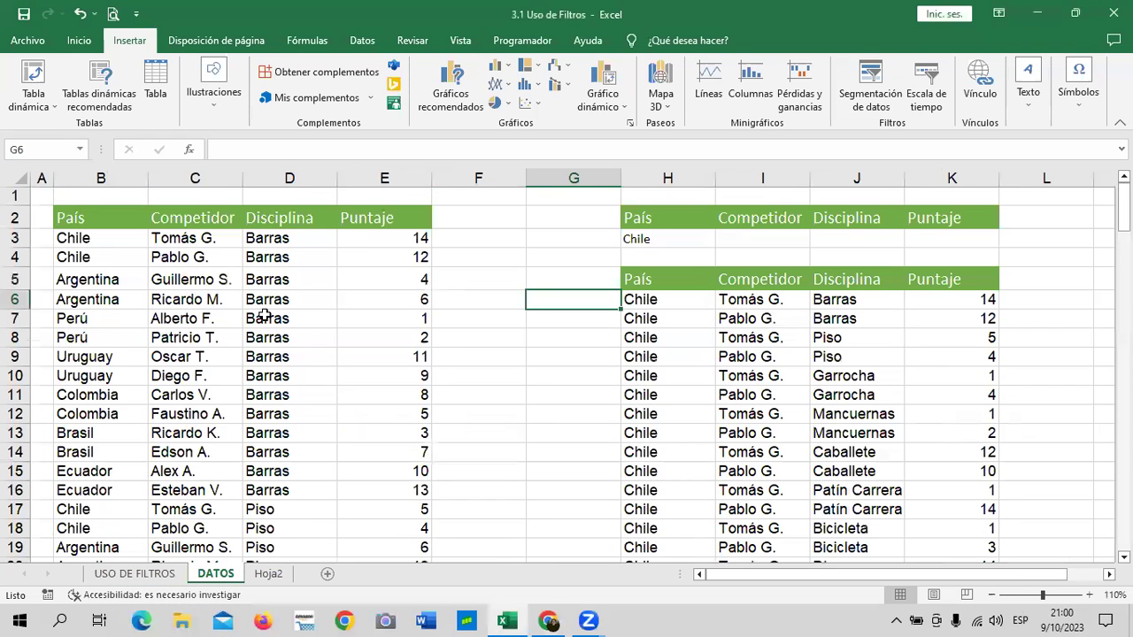
{"action": "left_click", "coordinate": [198, 264]}
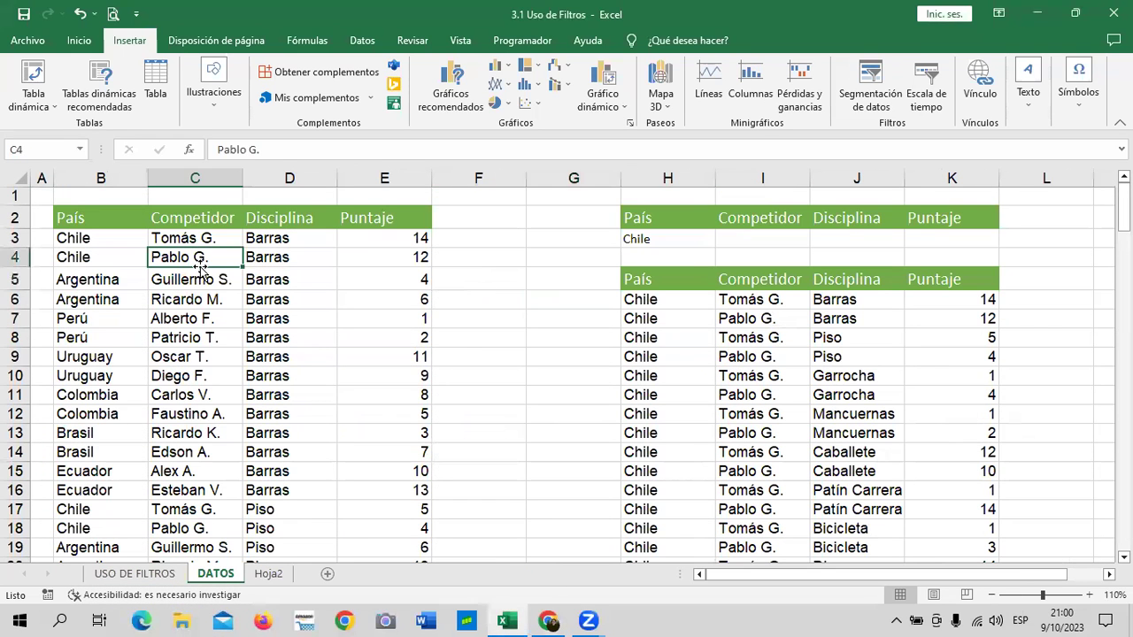
{"action": "left_click", "coordinate": [155, 88]}
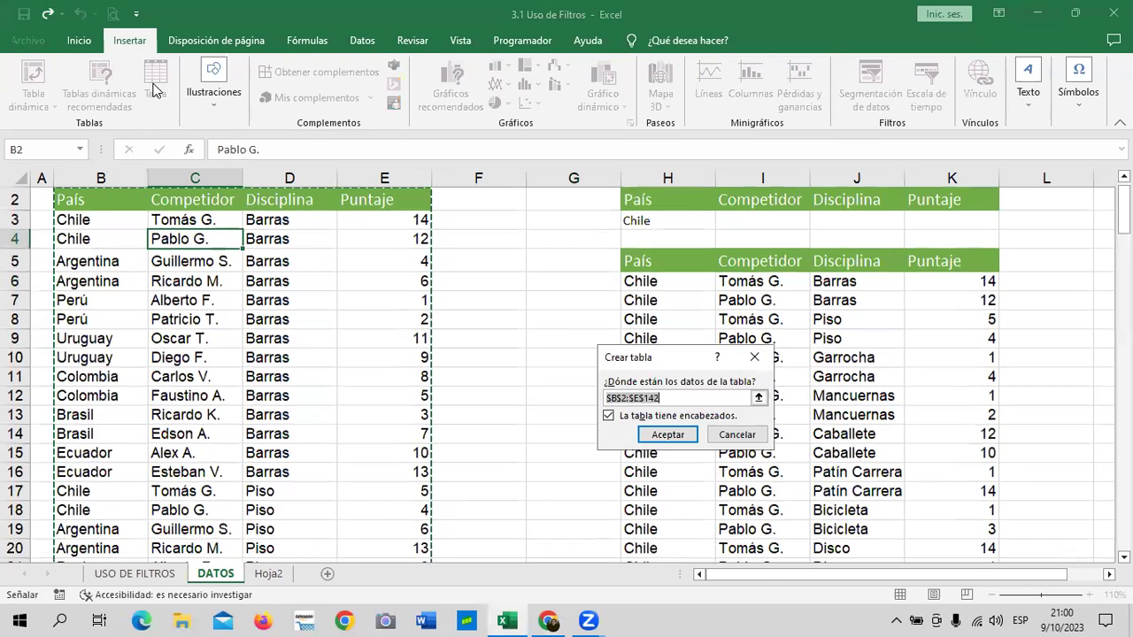
{"action": "left_click", "coordinate": [685, 432]}
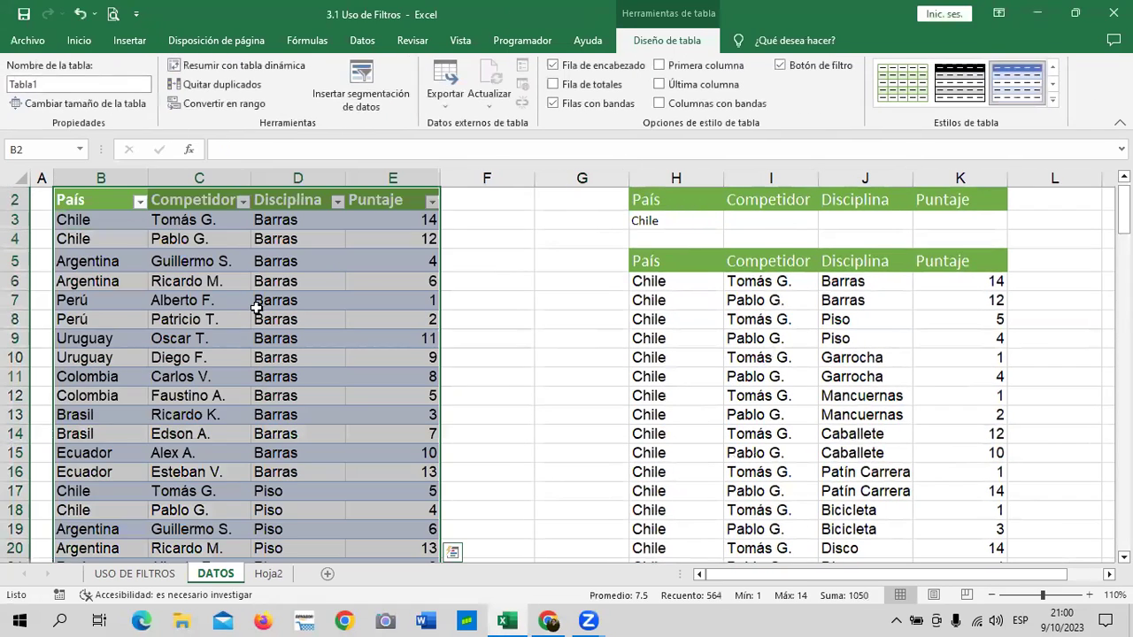
{"action": "left_click", "coordinate": [475, 318]}
{"action": "scroll", "coordinate": [303, 342], "scroll_direction": "up", "scroll_amount": 1}
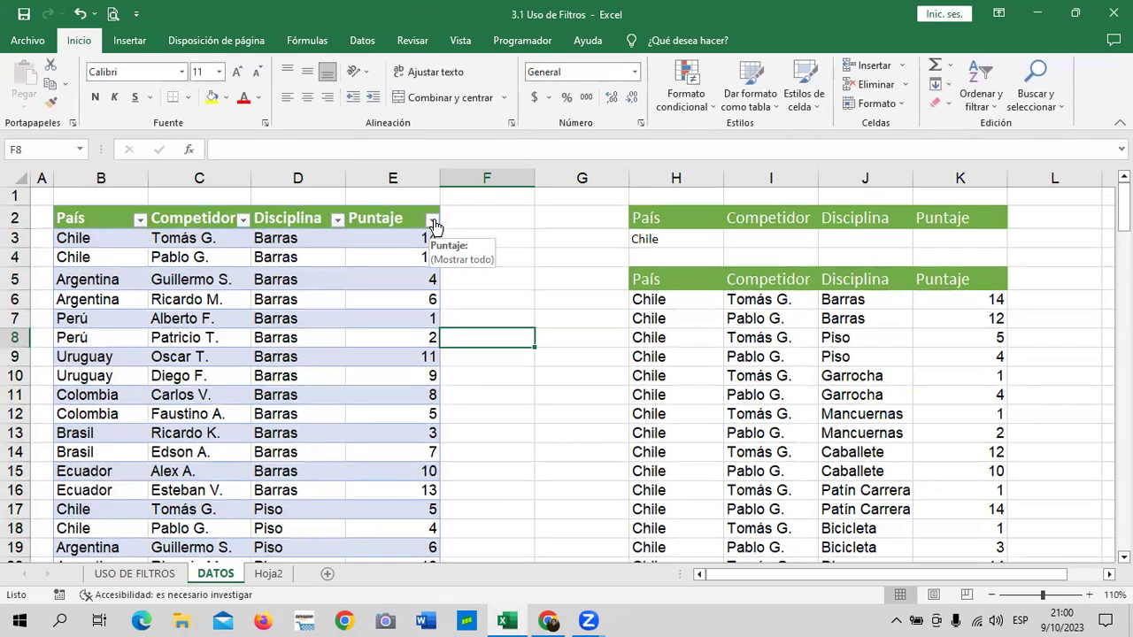
Step: Inspect the Diseño de tabla options for Tabla1, then select empty cells beside it
{"action": "left_click", "coordinate": [350, 240]}
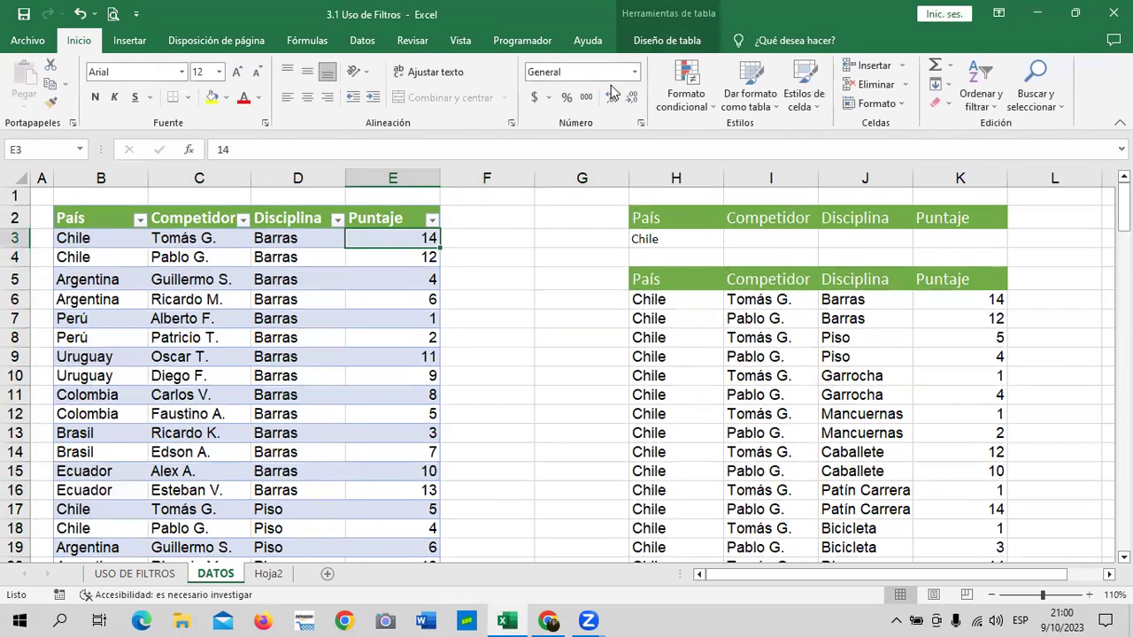
{"action": "left_click", "coordinate": [666, 41]}
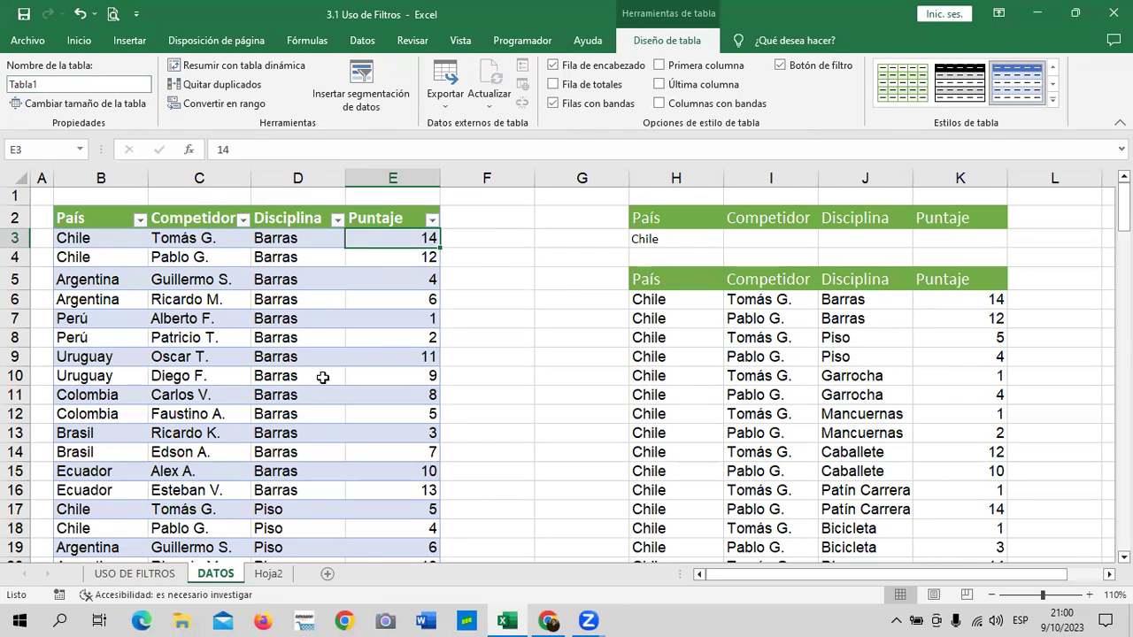
{"action": "left_click", "coordinate": [529, 335]}
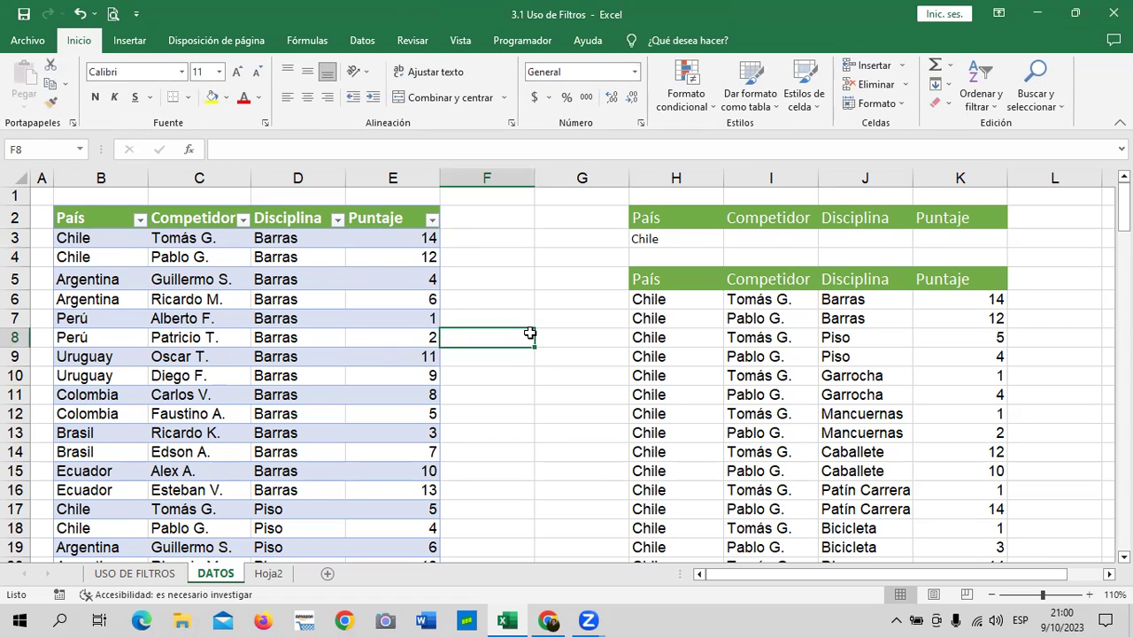
{"action": "left_click", "coordinate": [515, 232]}
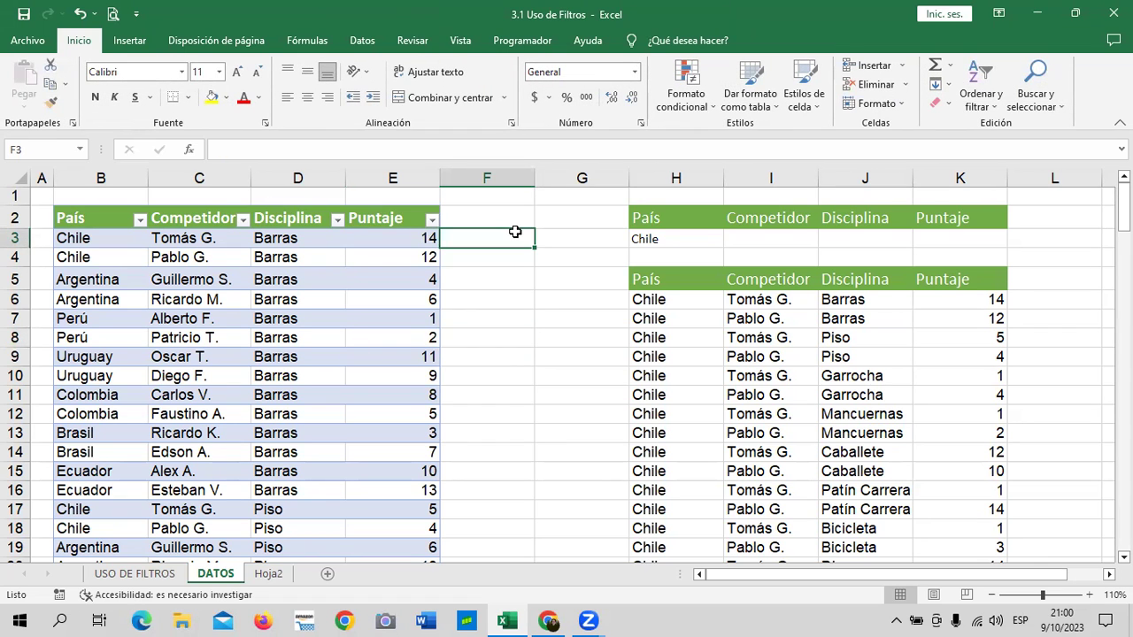
{"action": "left_click", "coordinate": [542, 356]}
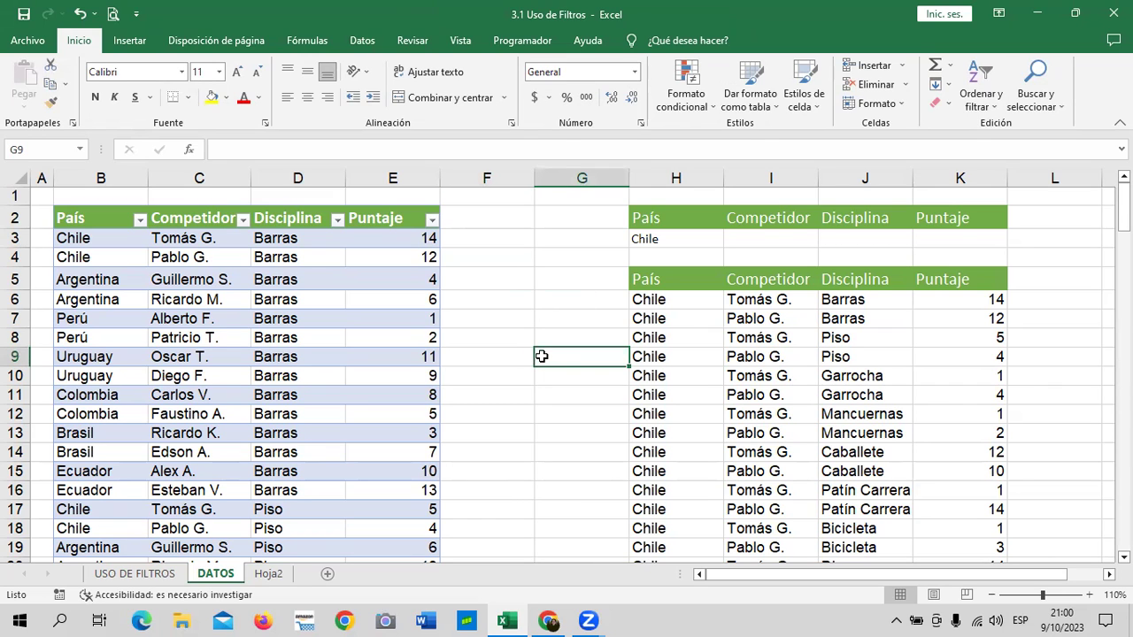
{"action": "left_click", "coordinate": [542, 450]}
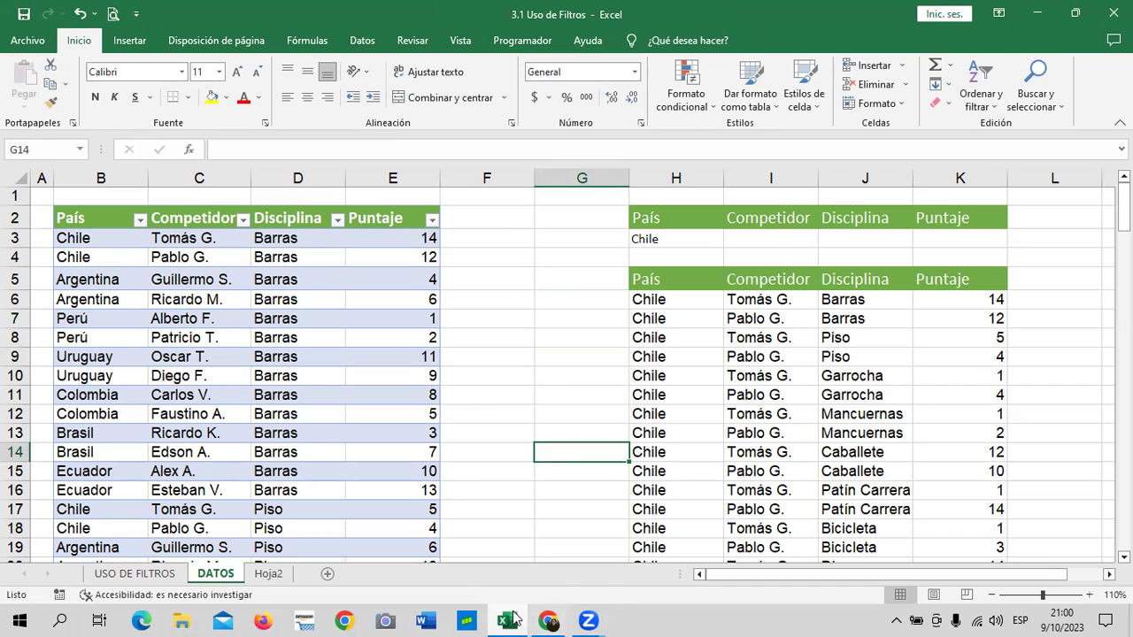
Step: Scroll through the Brasil and Ecuador results on Hoja2
{"action": "left_click", "coordinate": [268, 573]}
{"action": "scroll", "coordinate": [645, 319], "scroll_direction": "up", "scroll_amount": 2}
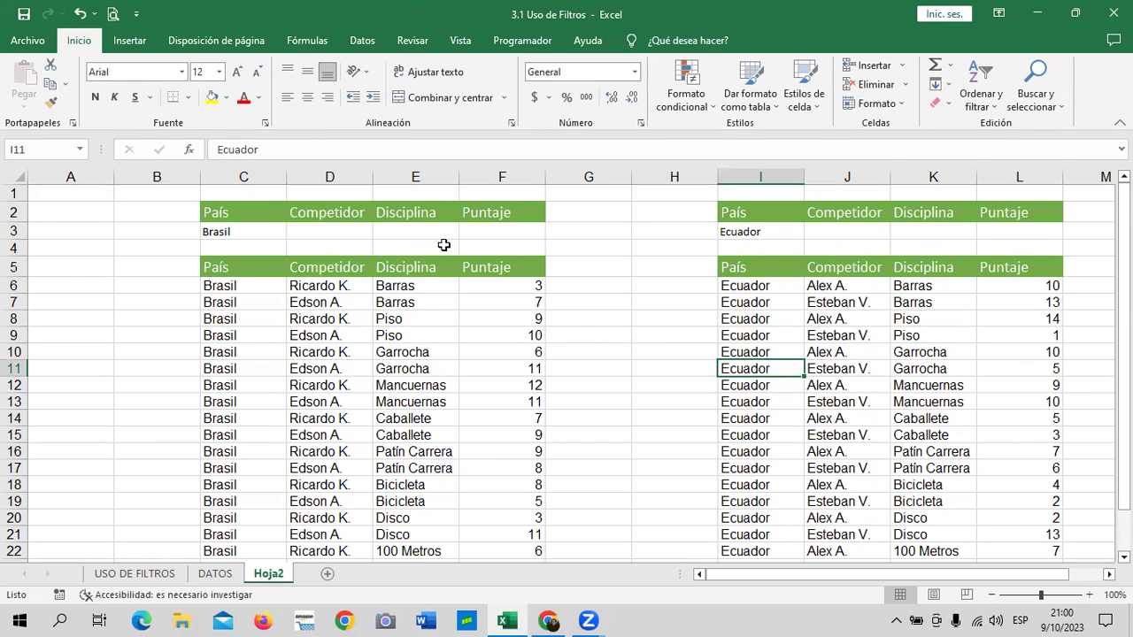
{"action": "scroll", "coordinate": [425, 382], "scroll_direction": "down", "scroll_amount": 1}
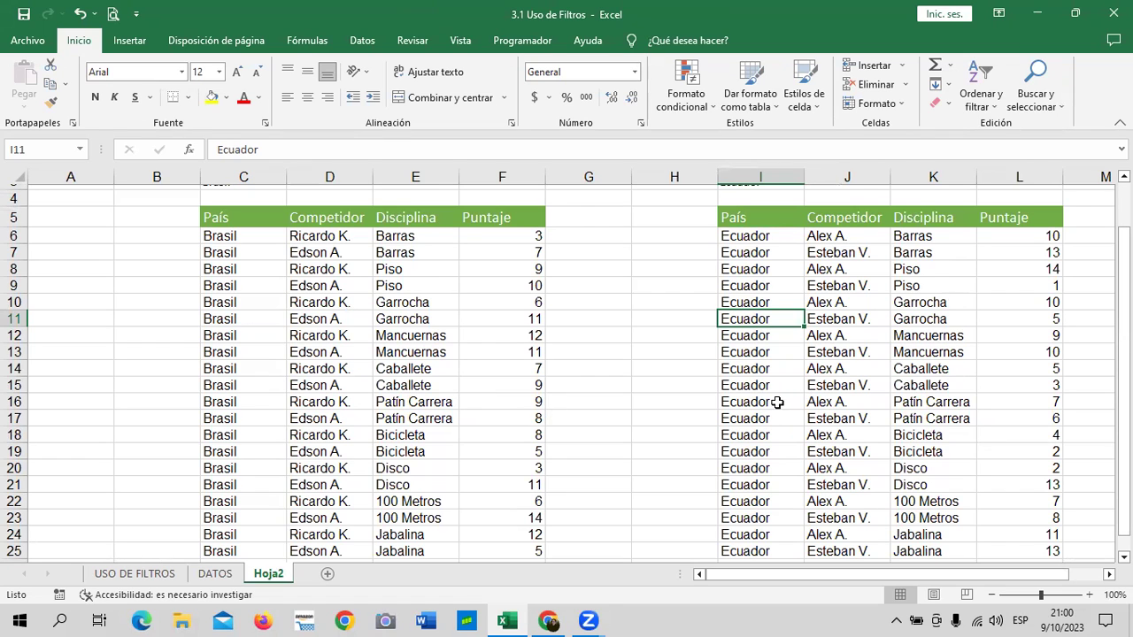
{"action": "scroll", "coordinate": [776, 403], "scroll_direction": "down", "scroll_amount": 2}
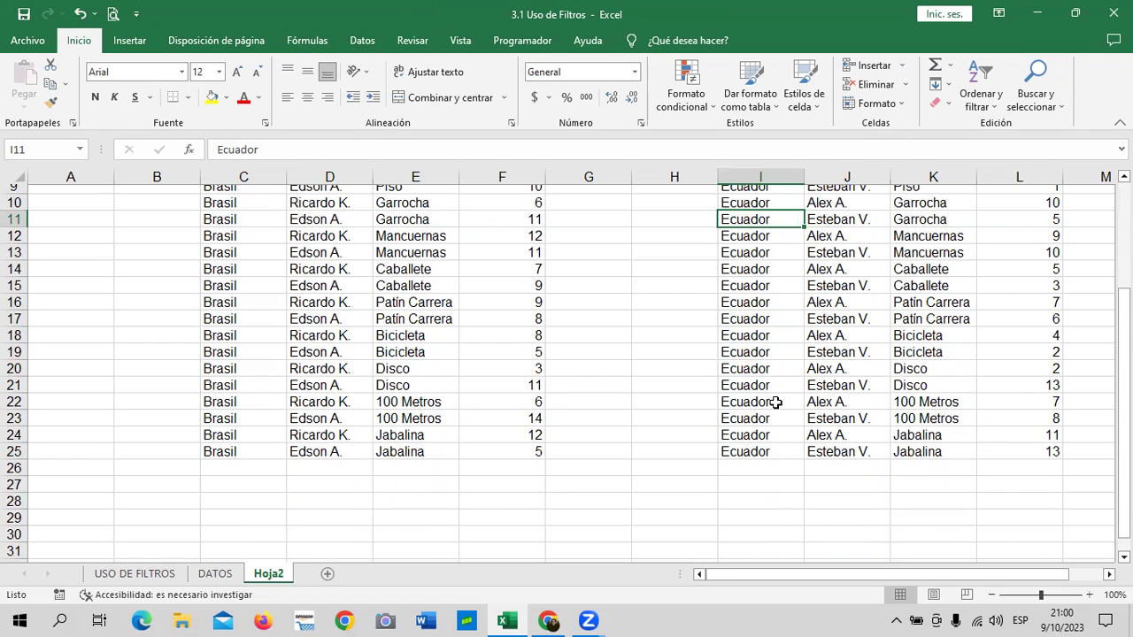
Step: Turn off Filtro on the USO DE FILTROS sales table
{"action": "left_click", "coordinate": [141, 576]}
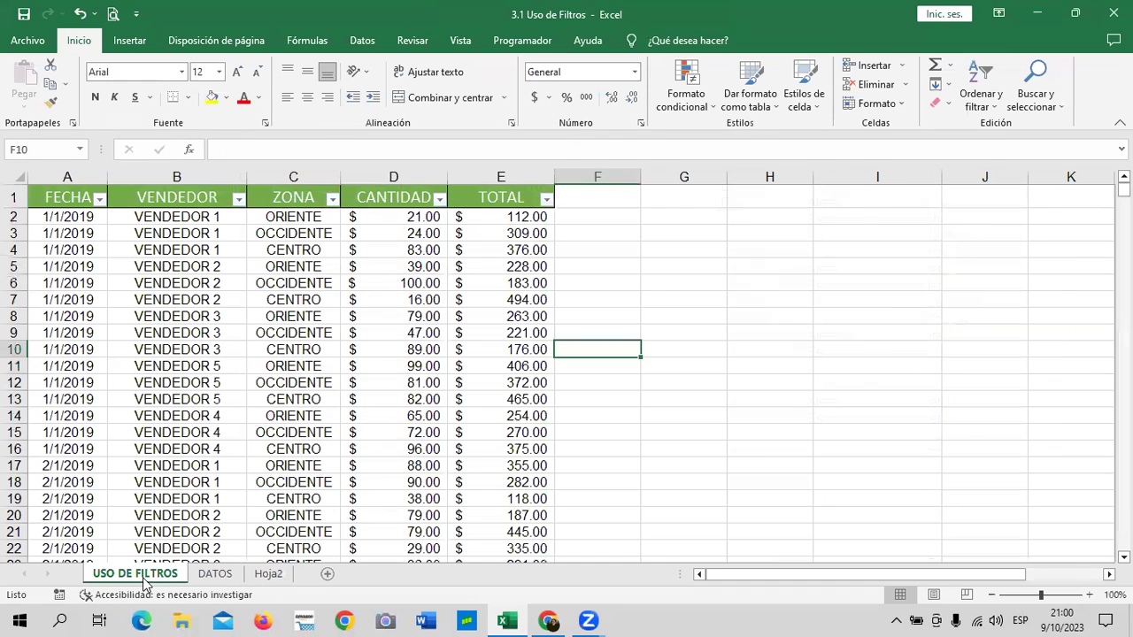
{"action": "left_click", "coordinate": [275, 280]}
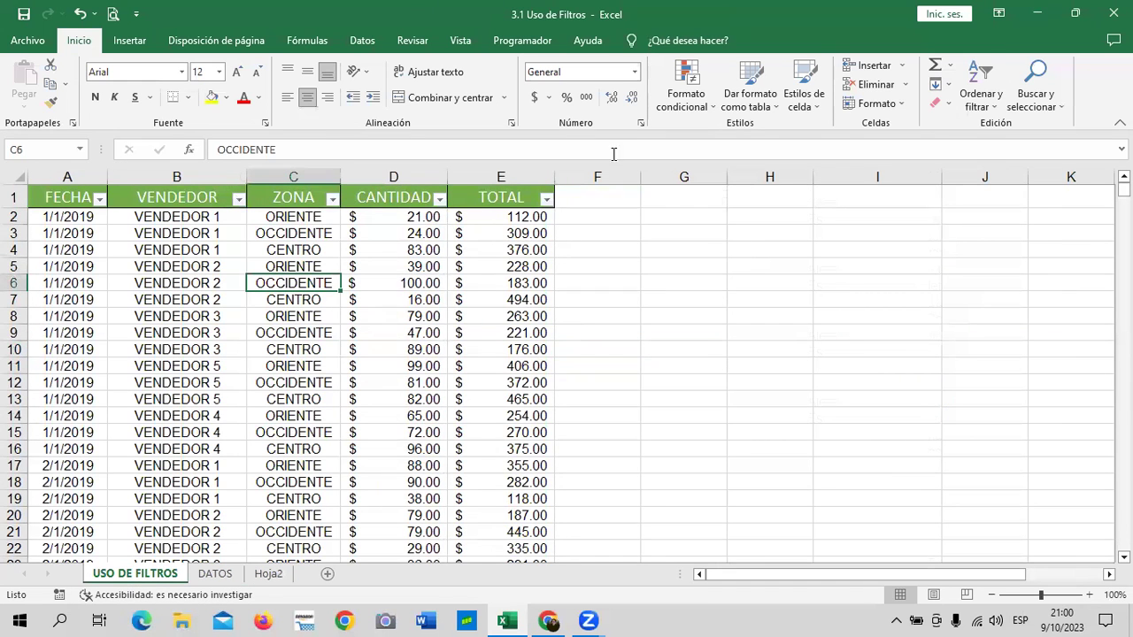
{"action": "left_click", "coordinate": [997, 80]}
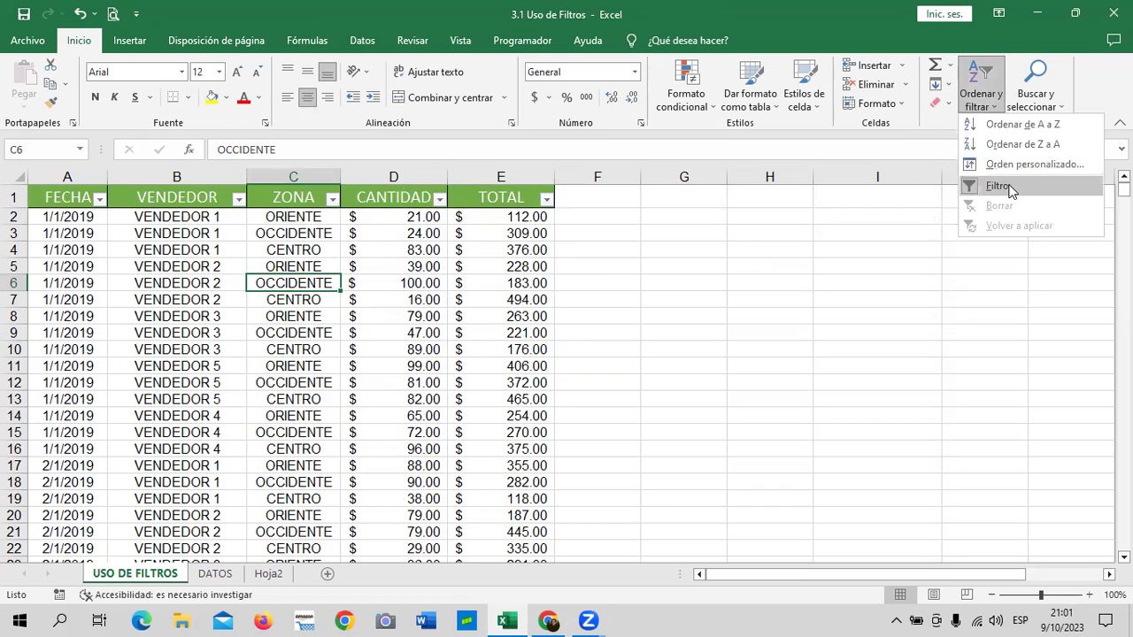
{"action": "left_click", "coordinate": [115, 312]}
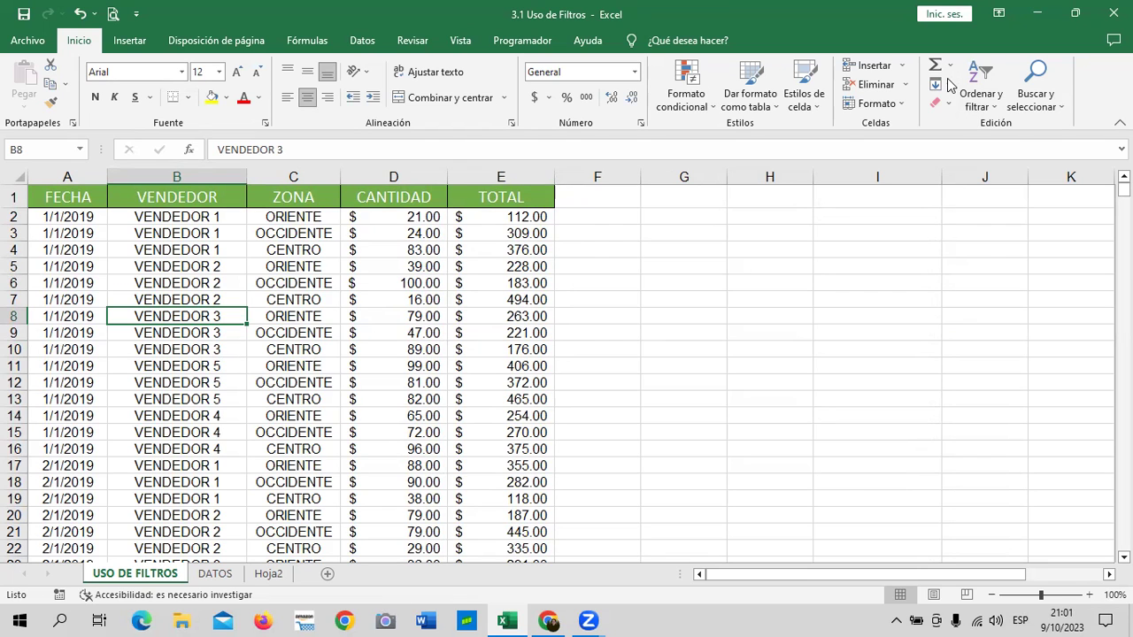
Step: Select cell D8 (79), return to the DATOS competitor table, then bring up the course page
{"action": "left_click", "coordinate": [359, 315]}
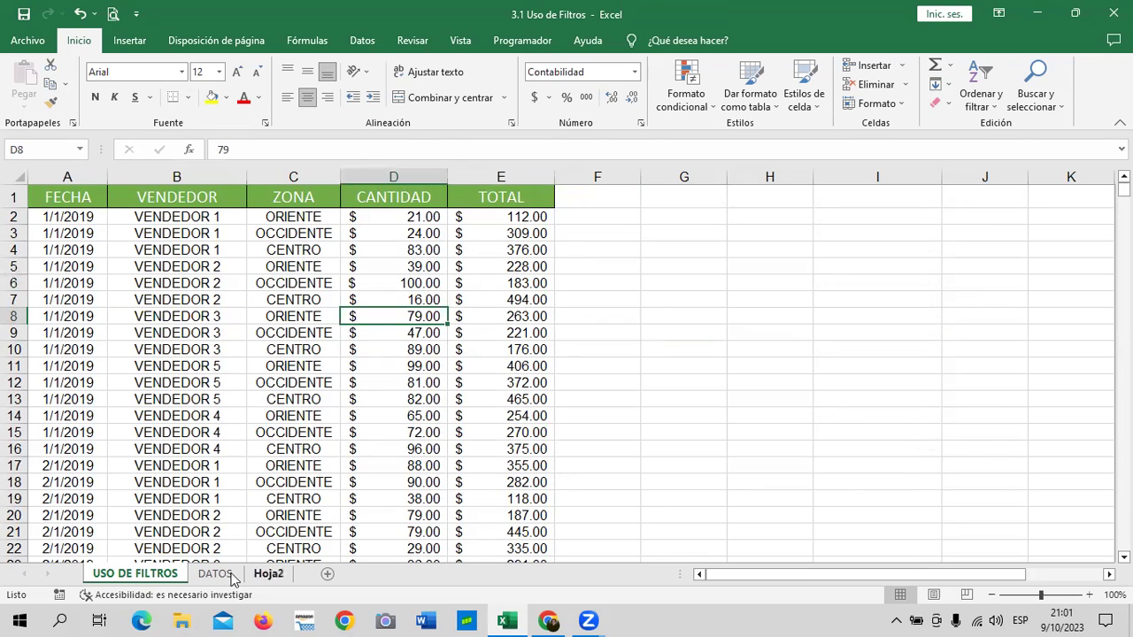
{"action": "left_click", "coordinate": [215, 574]}
{"action": "scroll", "coordinate": [706, 399], "scroll_direction": "down", "scroll_amount": 3}
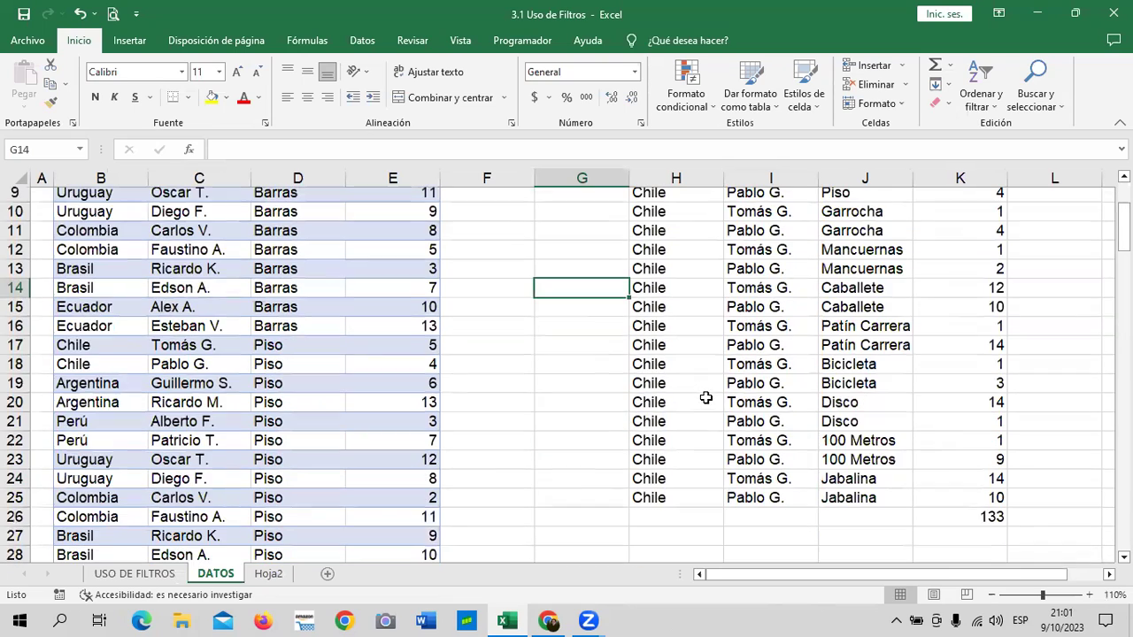
{"action": "scroll", "coordinate": [705, 398], "scroll_direction": "up", "scroll_amount": 3}
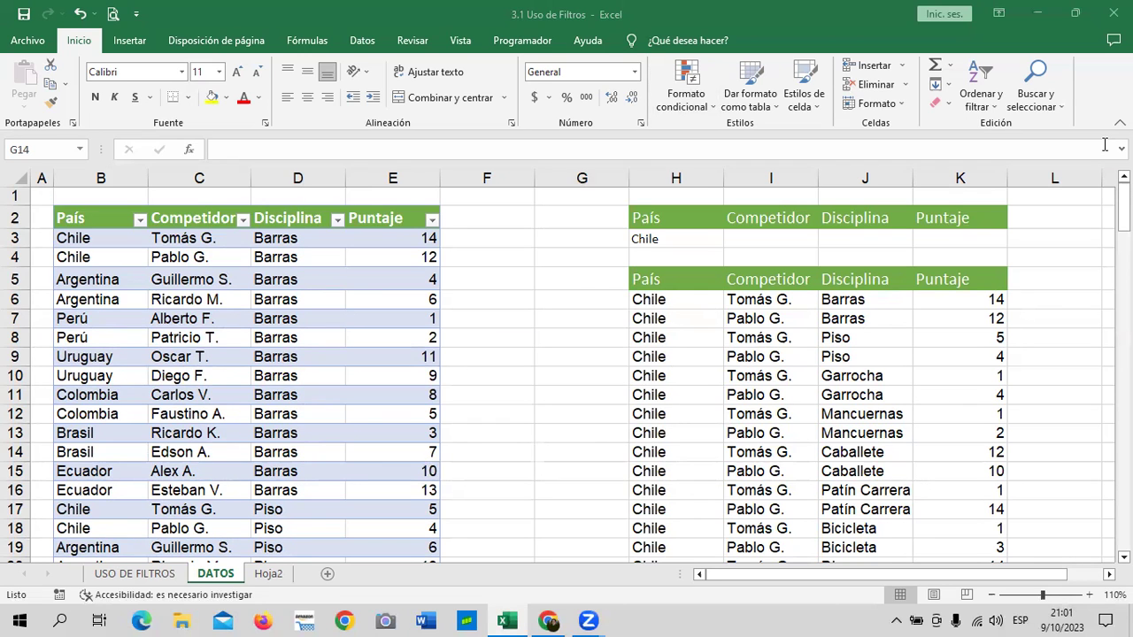
{"action": "left_click", "coordinate": [548, 620]}
Step: Open the 3.5 Laboratorio quiz page in the Inglés Corporativo course
{"action": "scroll", "coordinate": [543, 292], "scroll_direction": "up", "scroll_amount": 3}
{"action": "scroll", "coordinate": [558, 372], "scroll_direction": "up", "scroll_amount": 10}
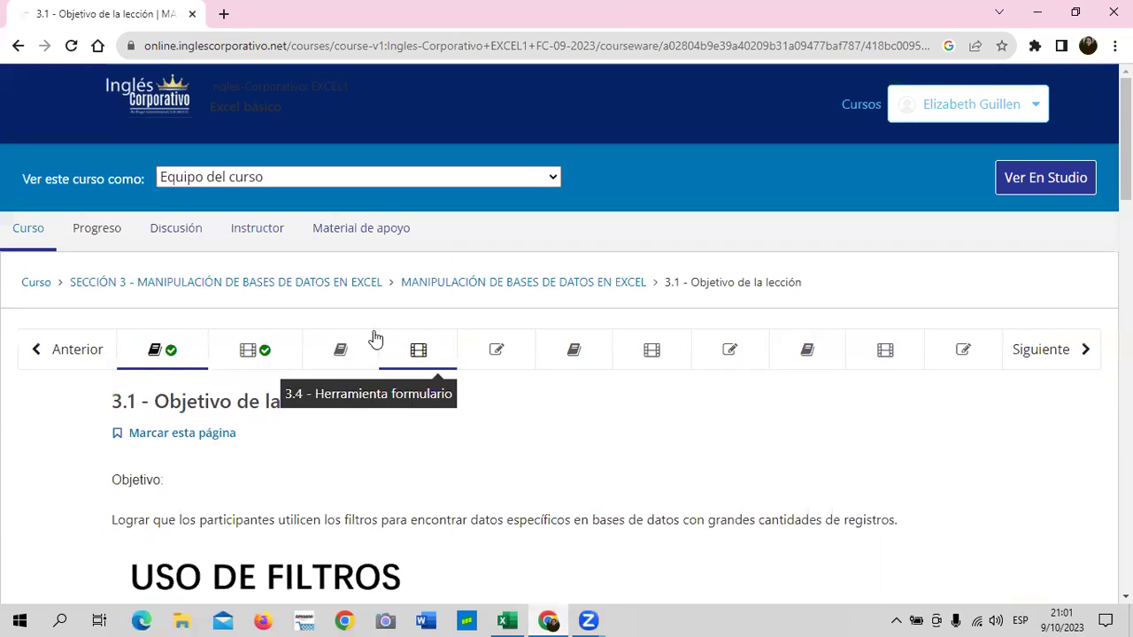
{"action": "left_click", "coordinate": [469, 350]}
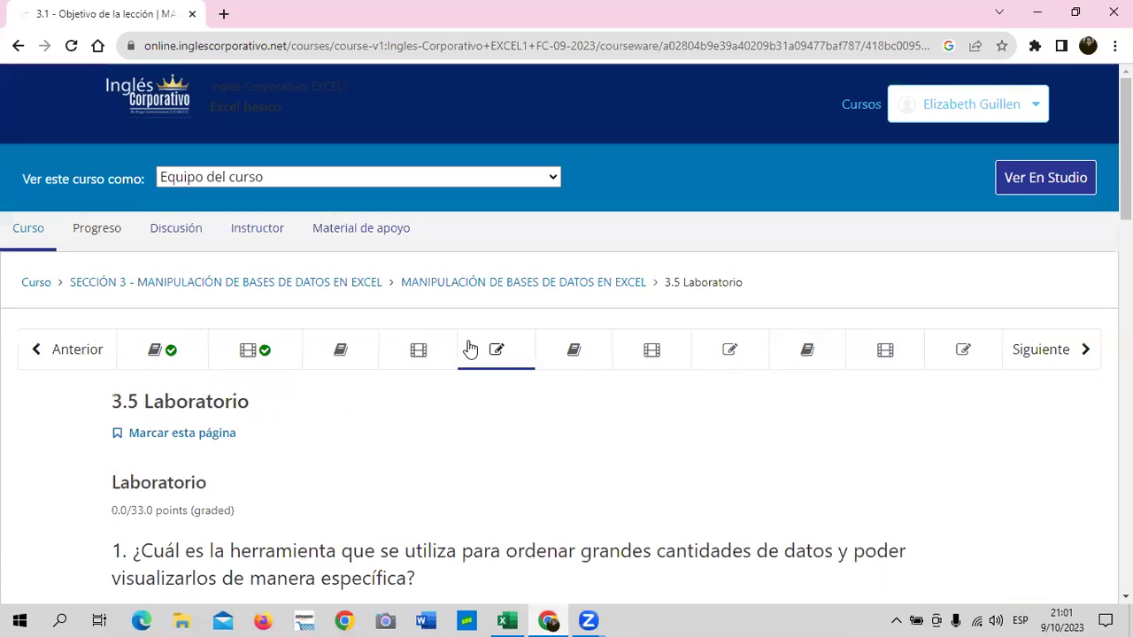
Step: Read down through the quiz's filter questions, then return to the Excel workbook
{"action": "scroll", "coordinate": [501, 442], "scroll_direction": "down", "scroll_amount": 5}
{"action": "scroll", "coordinate": [501, 442], "scroll_direction": "down", "scroll_amount": 2}
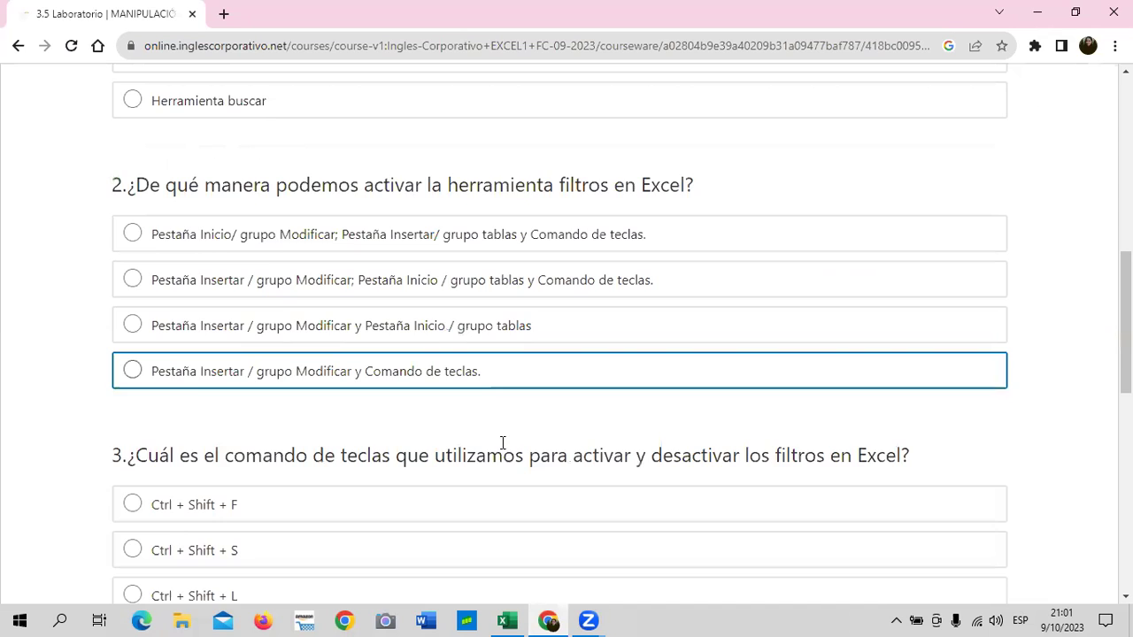
{"action": "scroll", "coordinate": [502, 442], "scroll_direction": "down", "scroll_amount": 2}
{"action": "scroll", "coordinate": [501, 450], "scroll_direction": "down", "scroll_amount": 2}
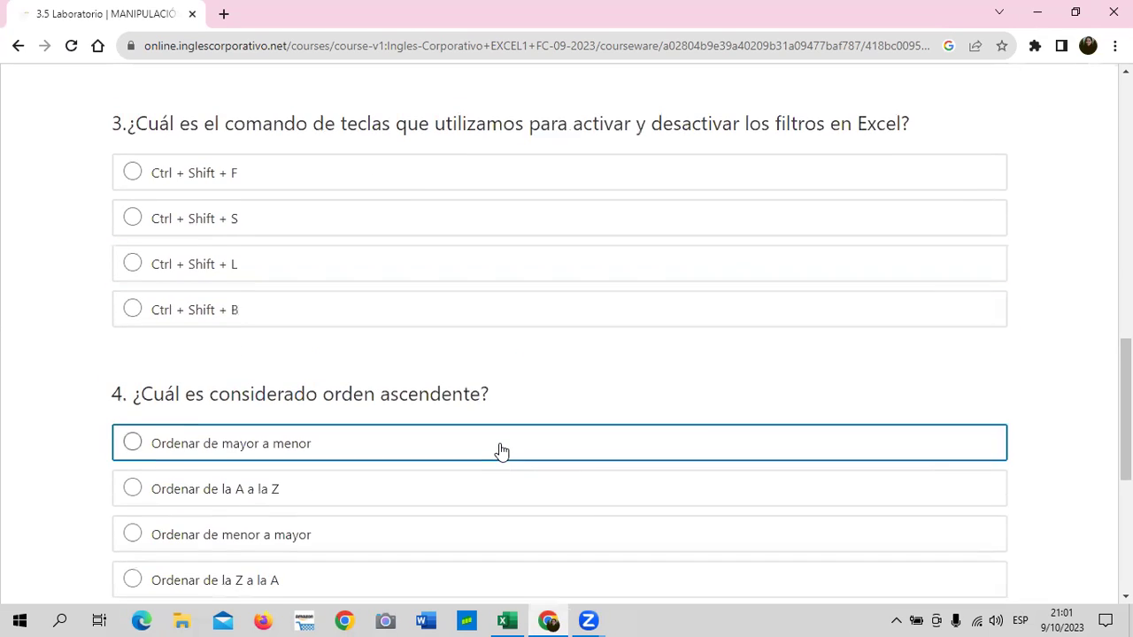
{"action": "scroll", "coordinate": [501, 451], "scroll_direction": "down", "scroll_amount": 1}
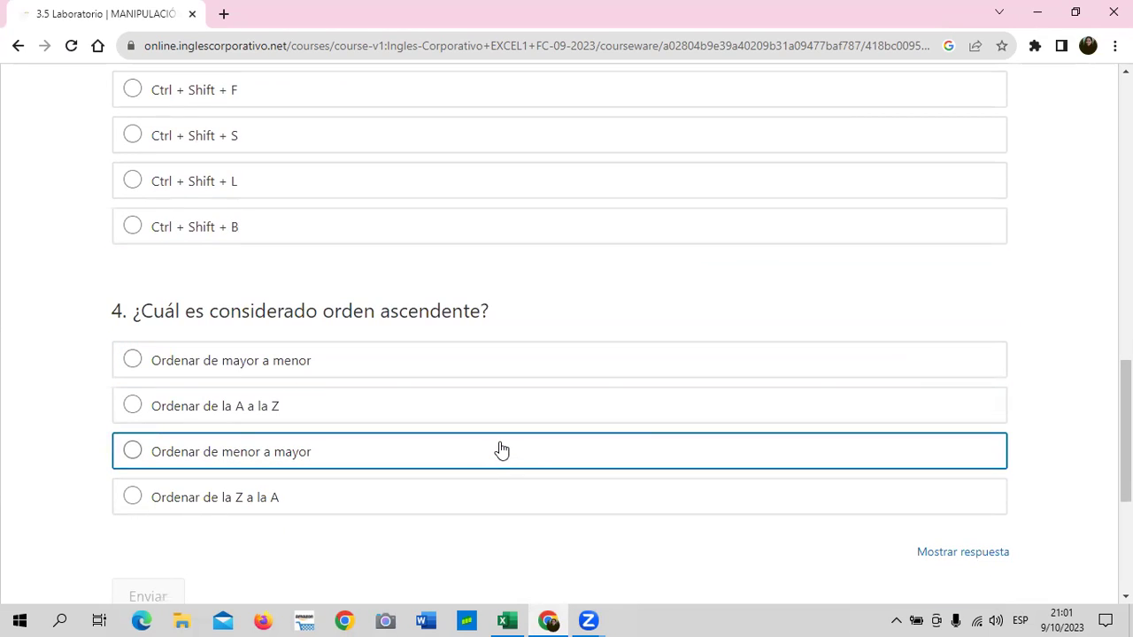
{"action": "left_click", "coordinate": [511, 618]}
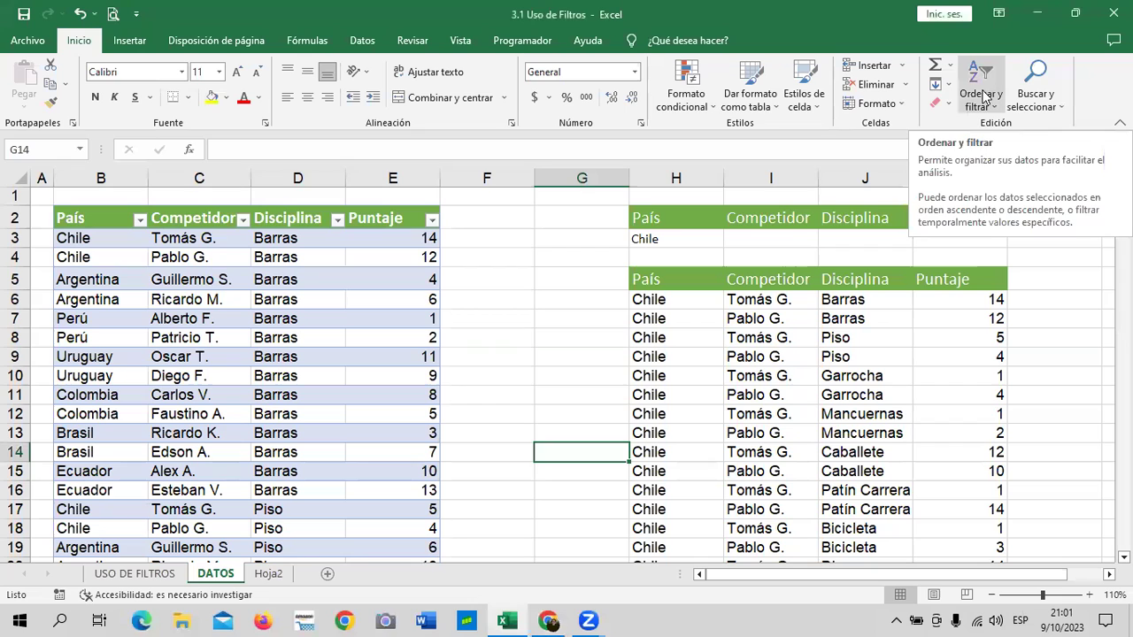
Step: Open and close the Ordenar y filtrar menu unused, then bring the Zoom gallery forward
{"action": "left_click", "coordinate": [983, 95]}
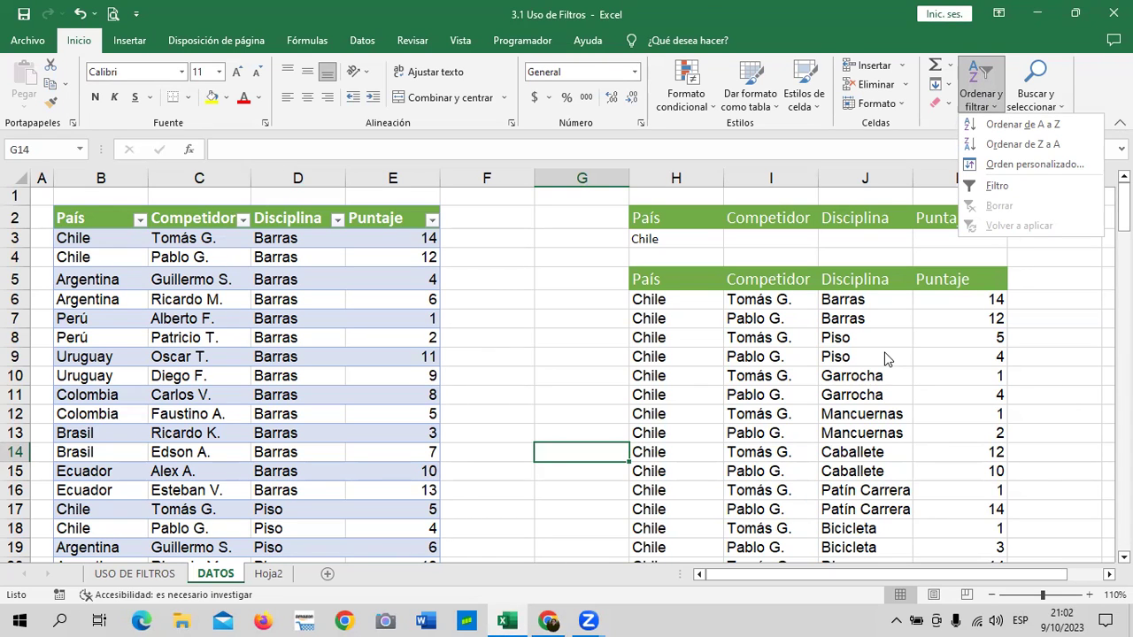
{"action": "left_click", "coordinate": [582, 192]}
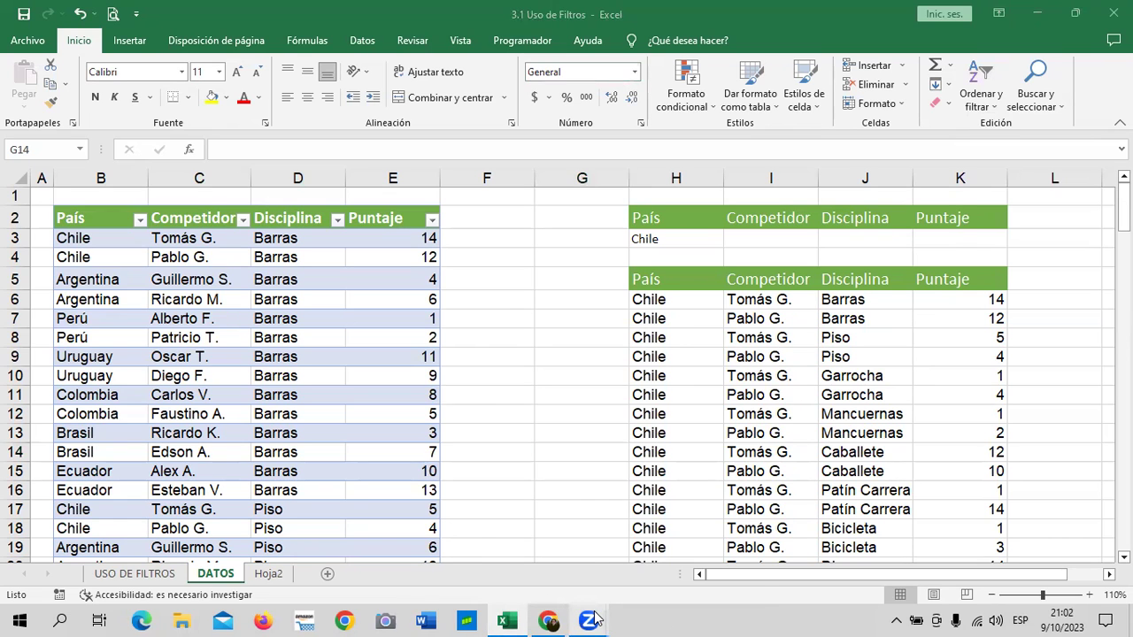
{"action": "mouse_move", "coordinate": [592, 621]}
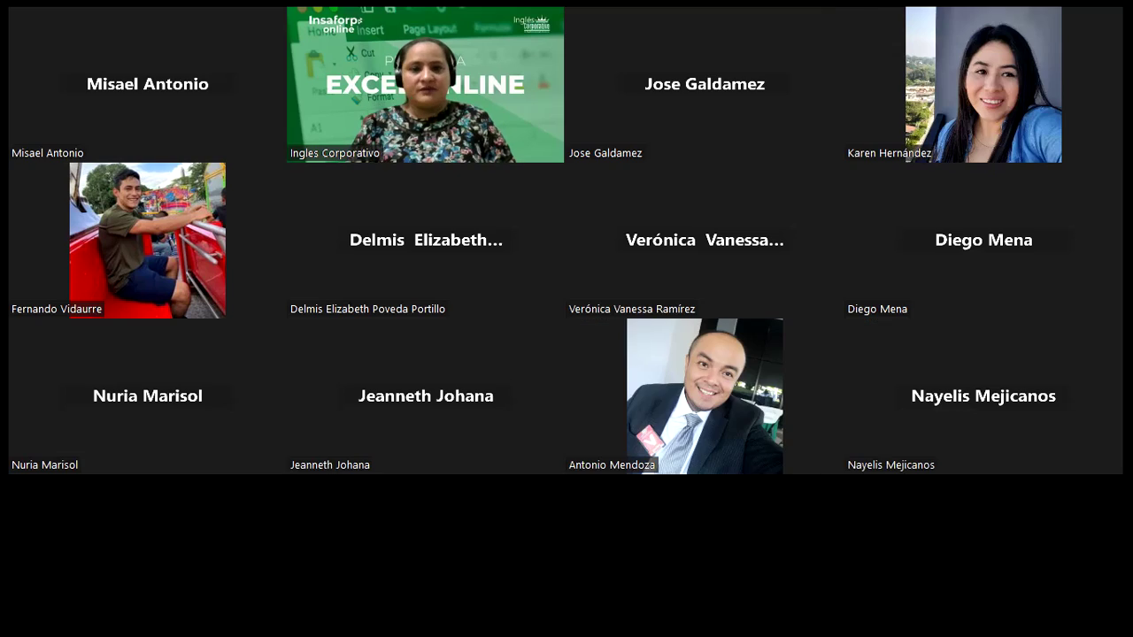